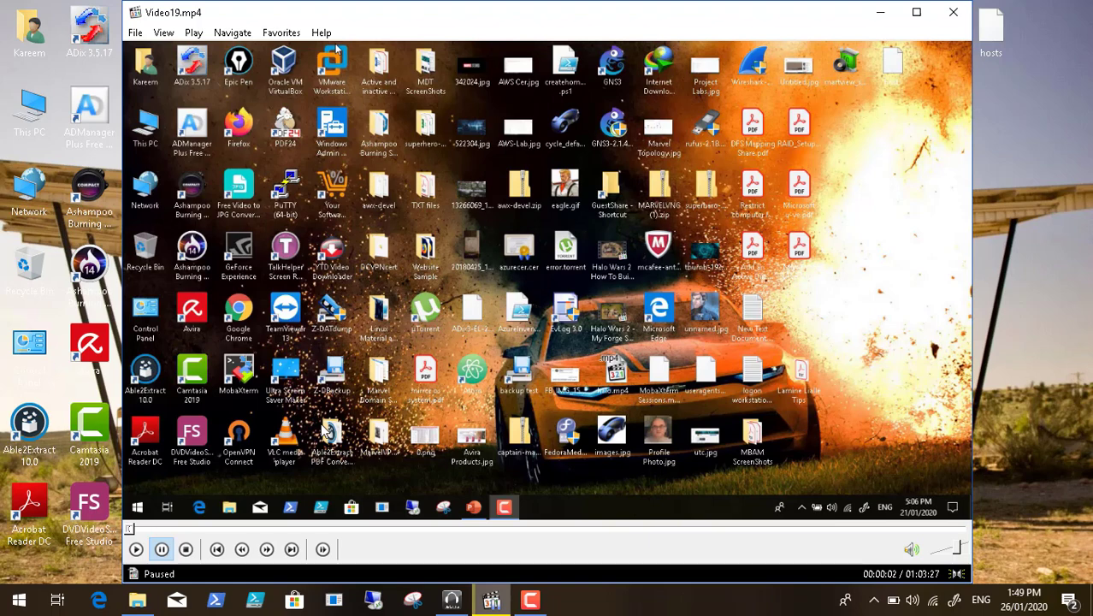
- Resume the tutorial video in Media Player Classic and switch it to full screen
left_click(134, 549)
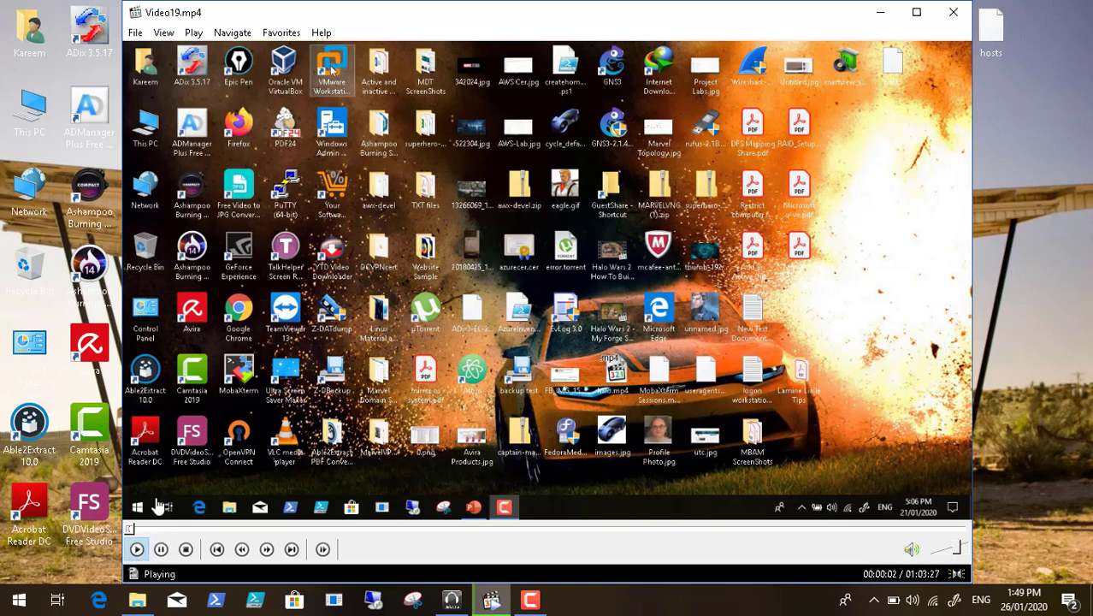
left_click(165, 34)
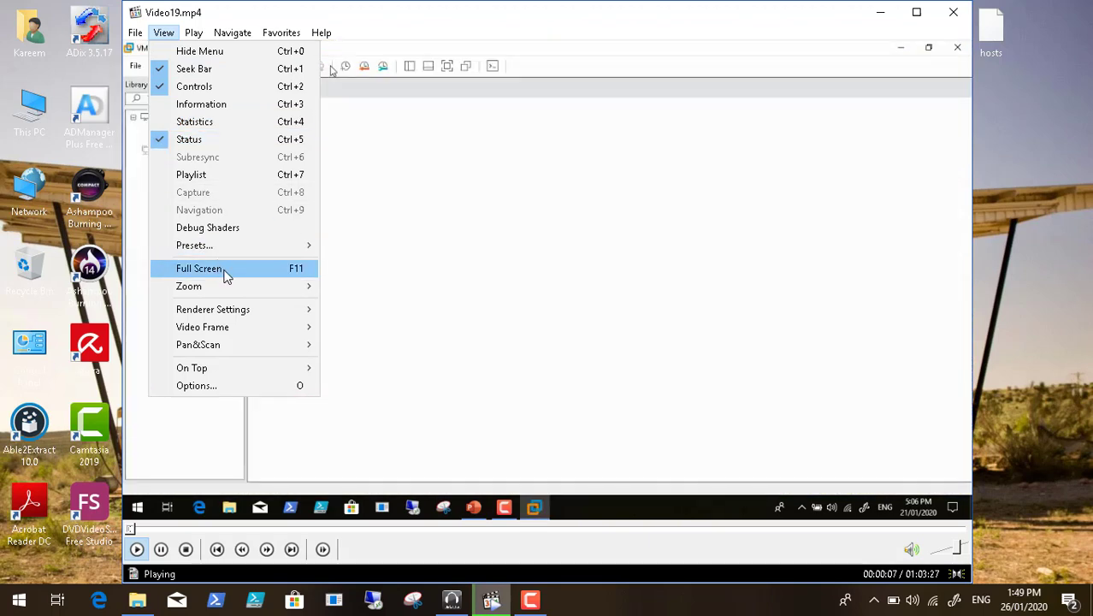
left_click(224, 271)
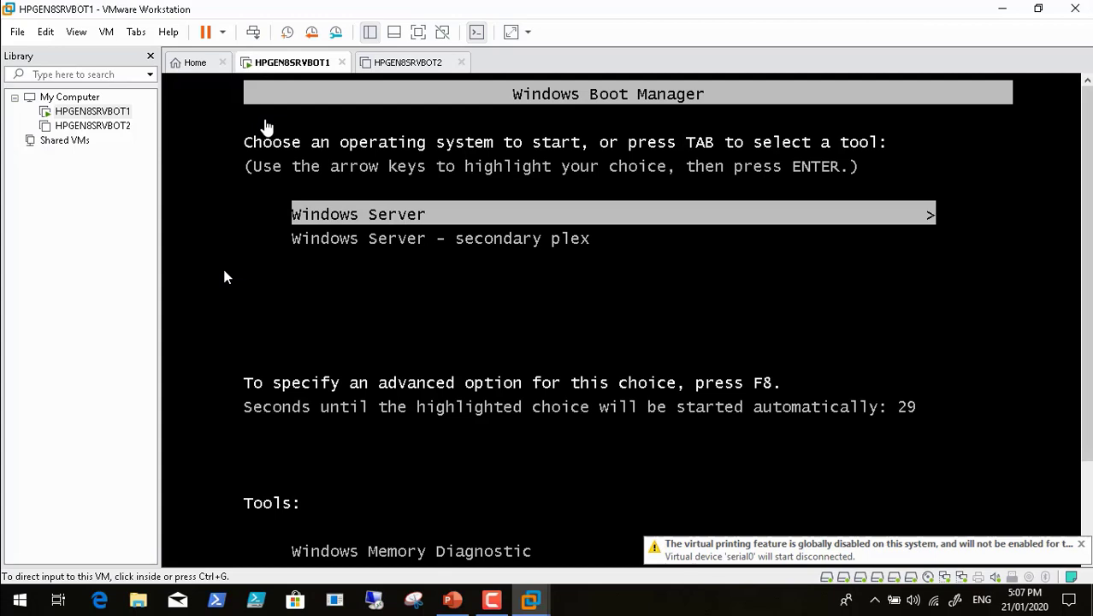
- Boot HPGEN8SRVBOT1 into Windows Server from the Boot Manager and release input to the host
left_click(225, 277)
key("Return")
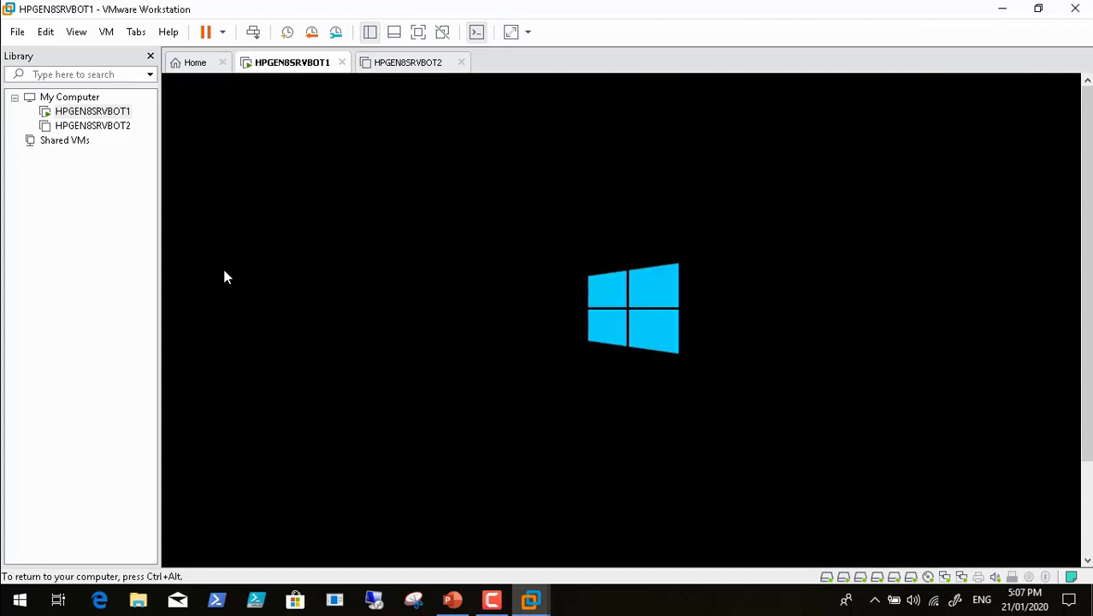
key("ctrl+alt")
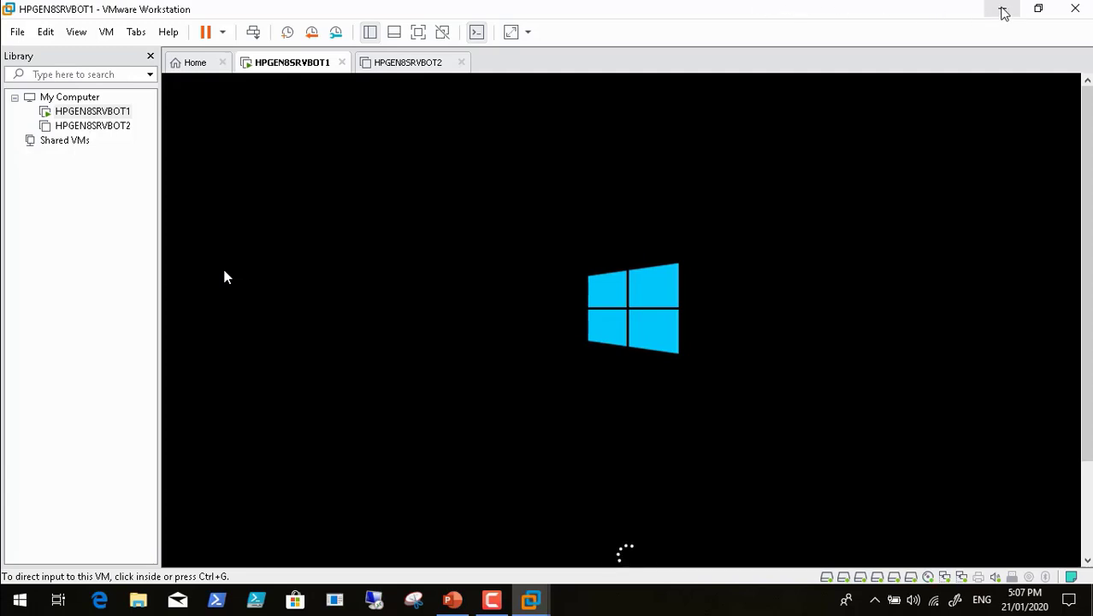
- Minimize VMware and pause the screen recording while the VM boots
left_click(1001, 9)
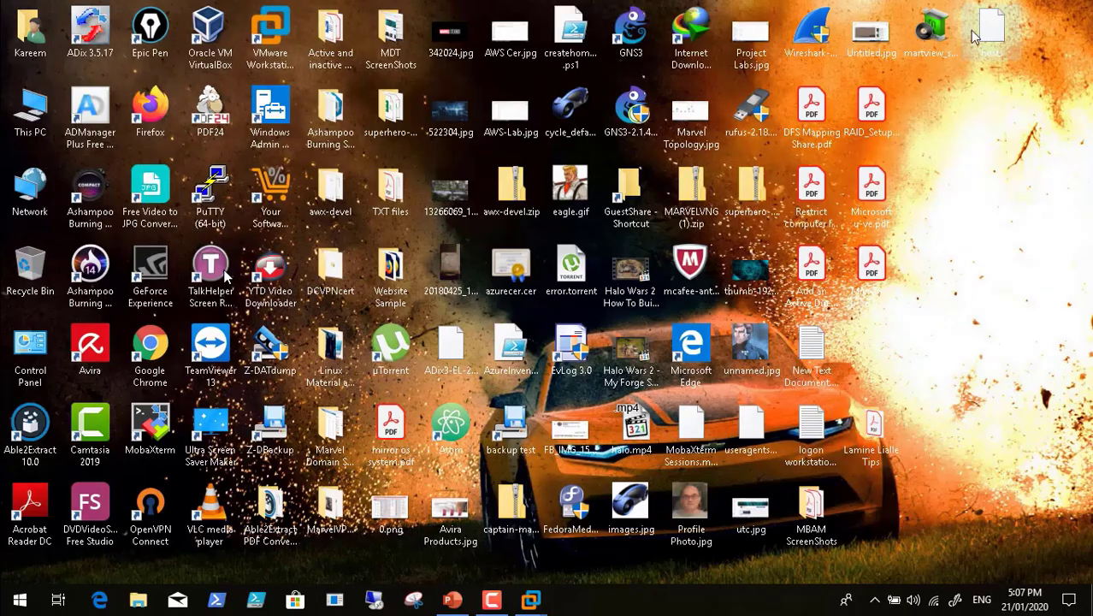
left_click(501, 603)
left_click(1016, 526)
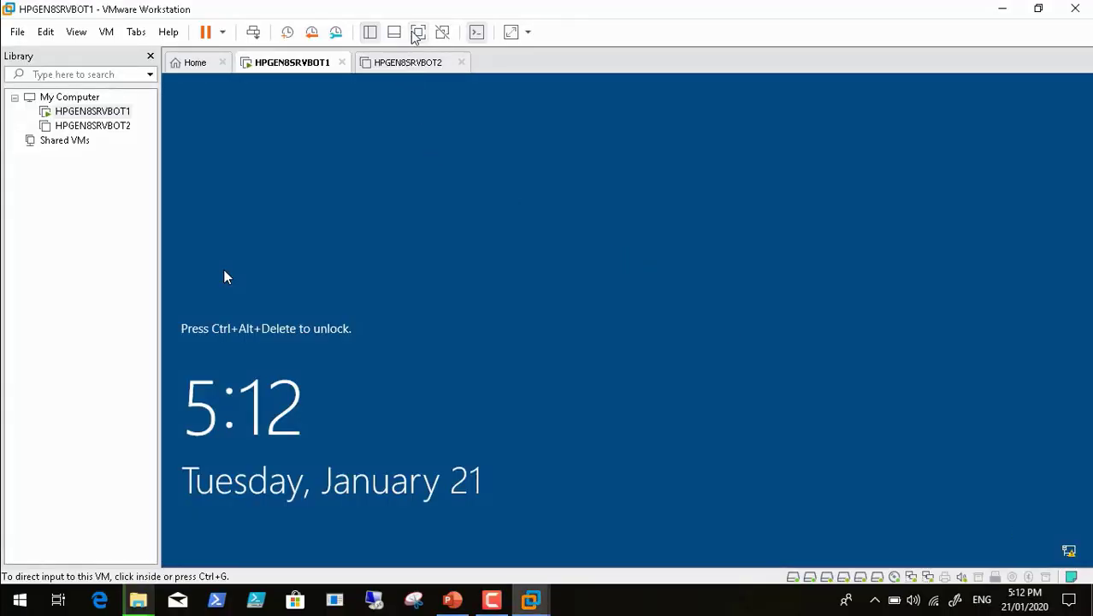
- Put HPGEN8SRVBOT1 in full screen, accept the legal notice and sign in with the domain user's credentials
left_click(418, 32)
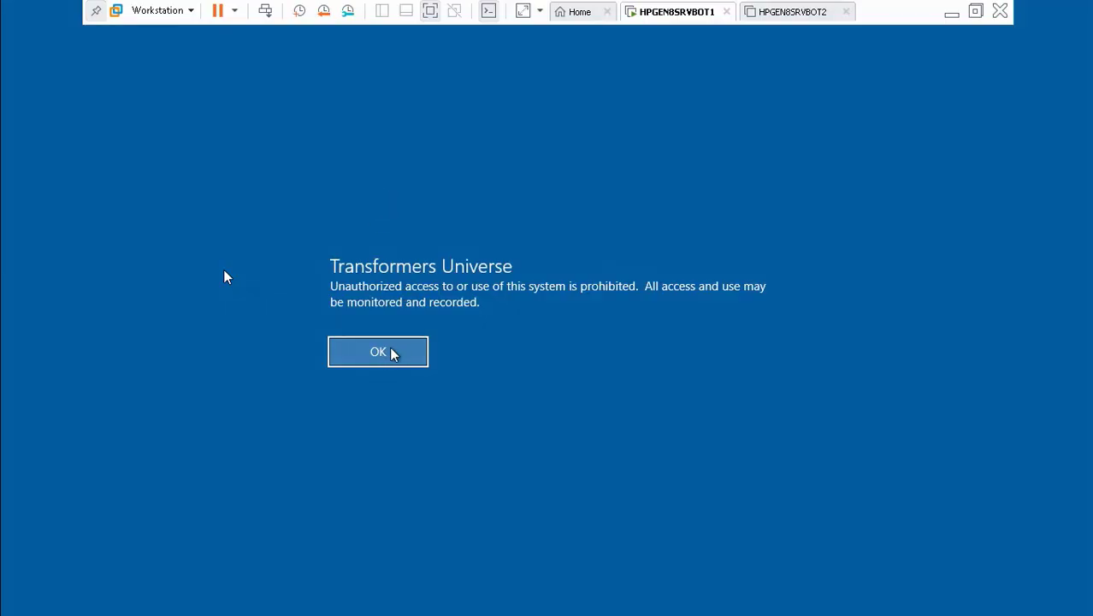
left_click(393, 354)
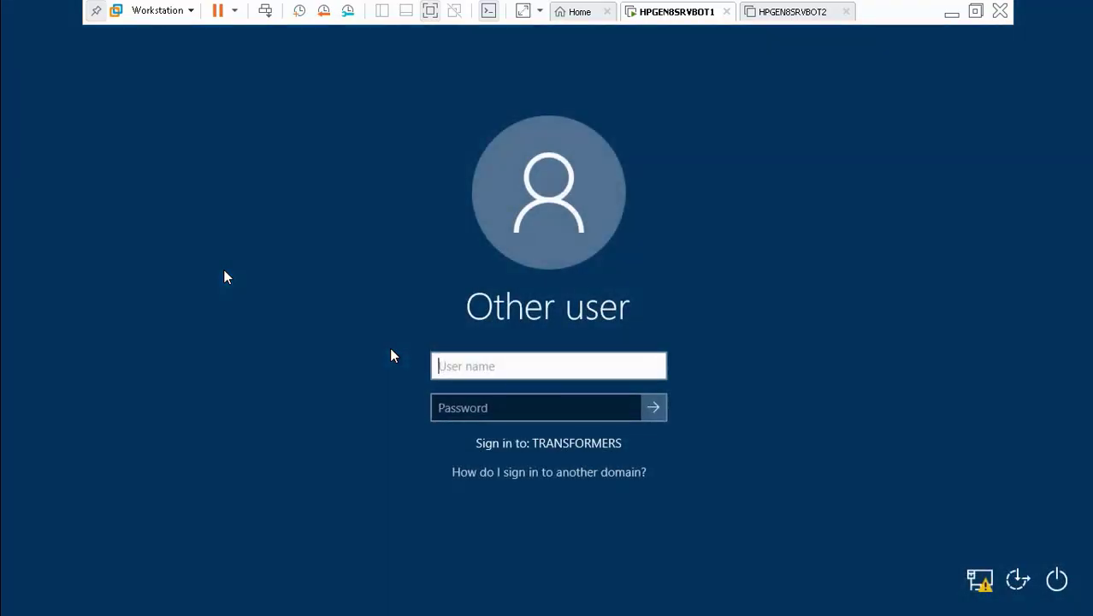
type("kraouf")
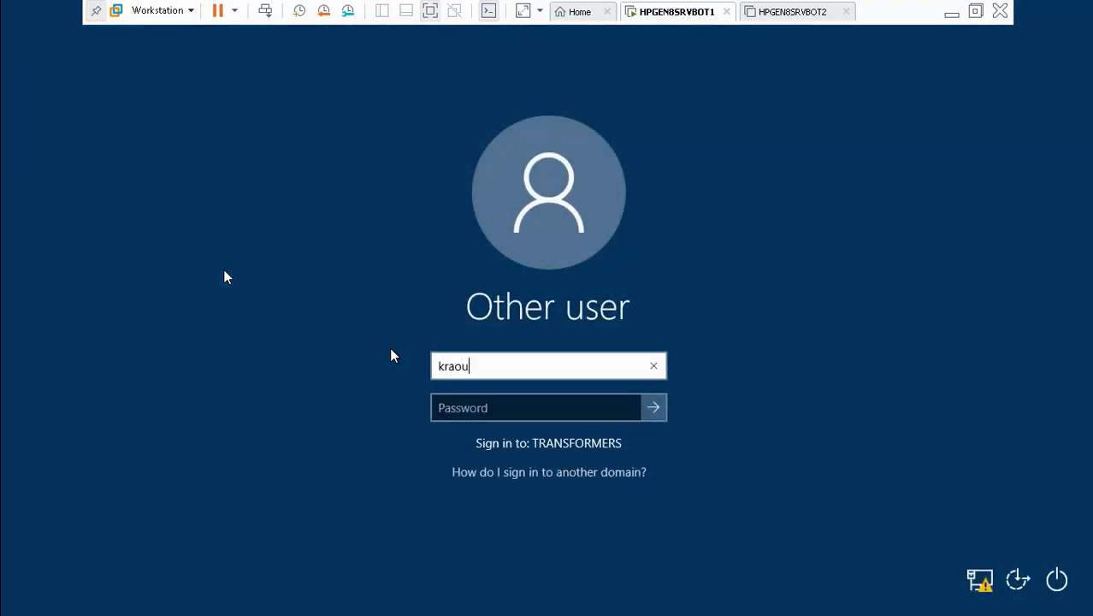
key("Tab")
type("•••••")
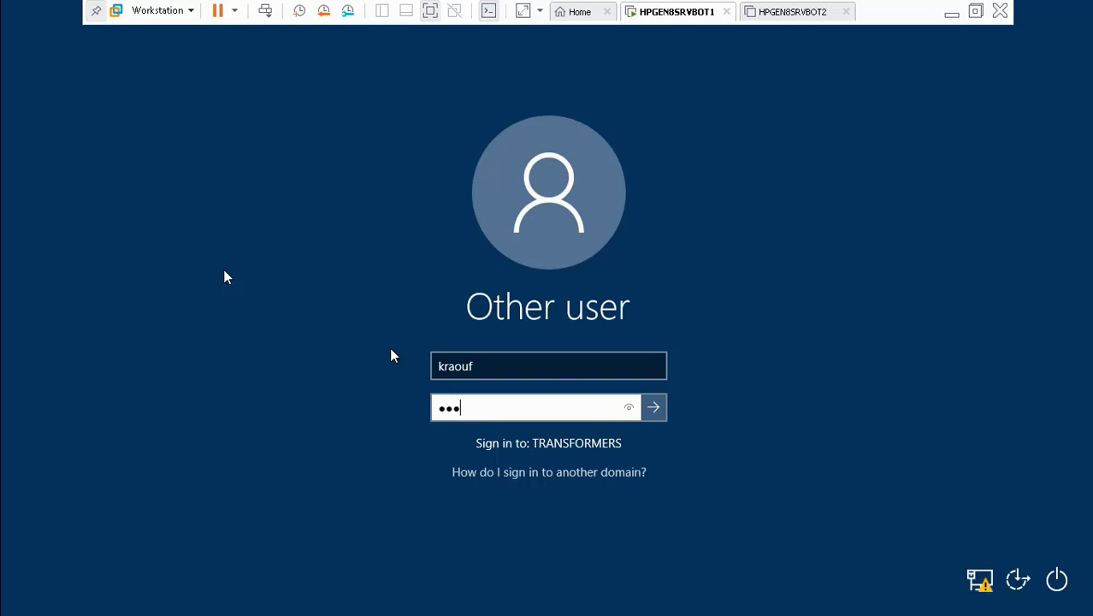
type("••••••")
key("Return")
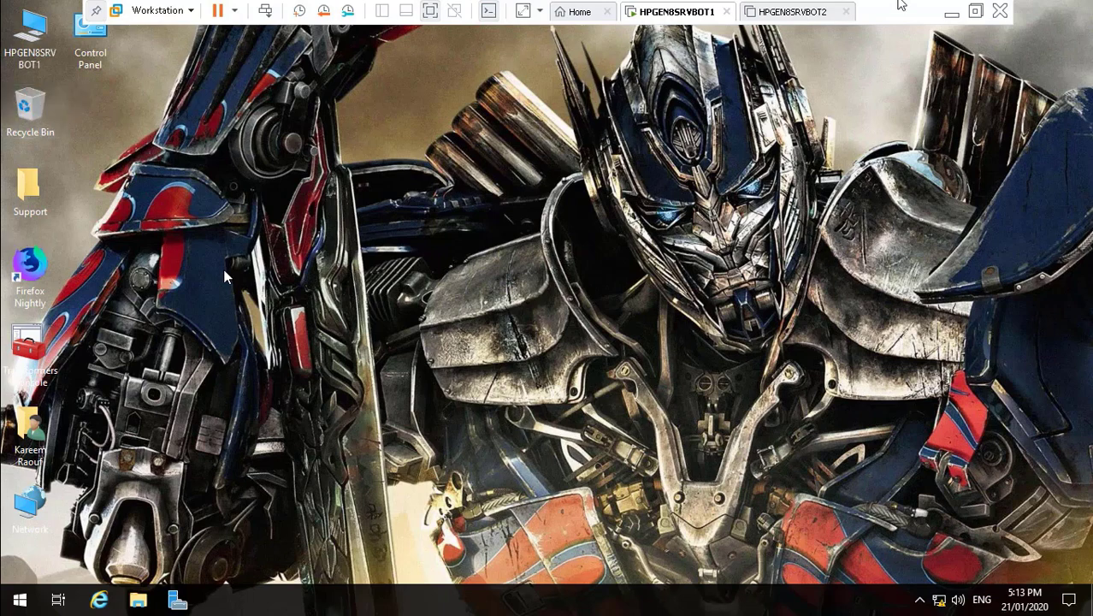
- Power on the HPGEN8SRVBOT2 virtual machine and resume the screen recording
left_click(814, 12)
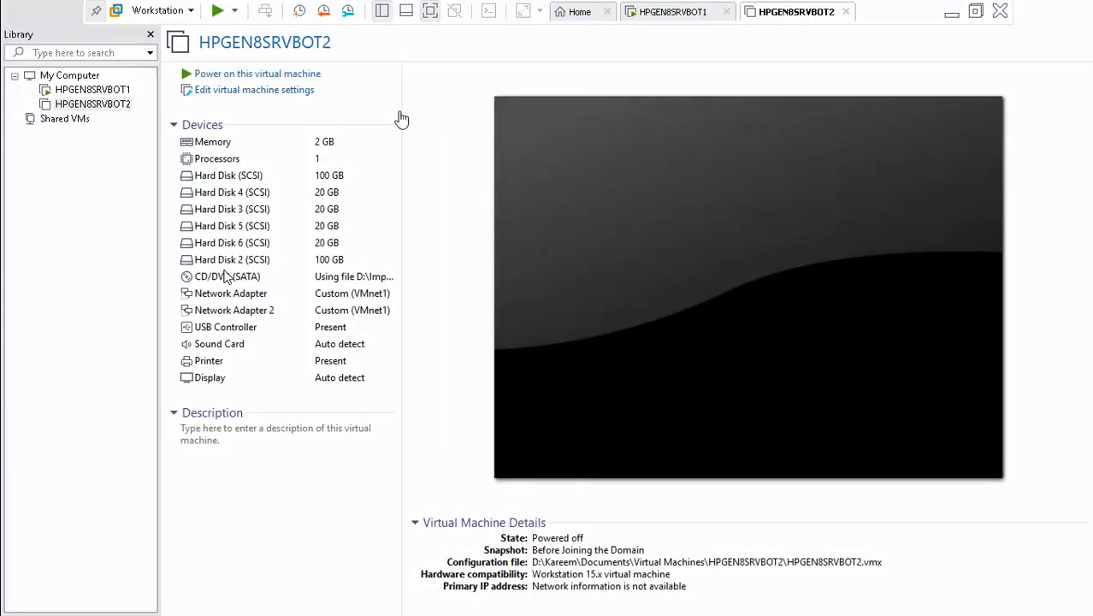
left_click(228, 75)
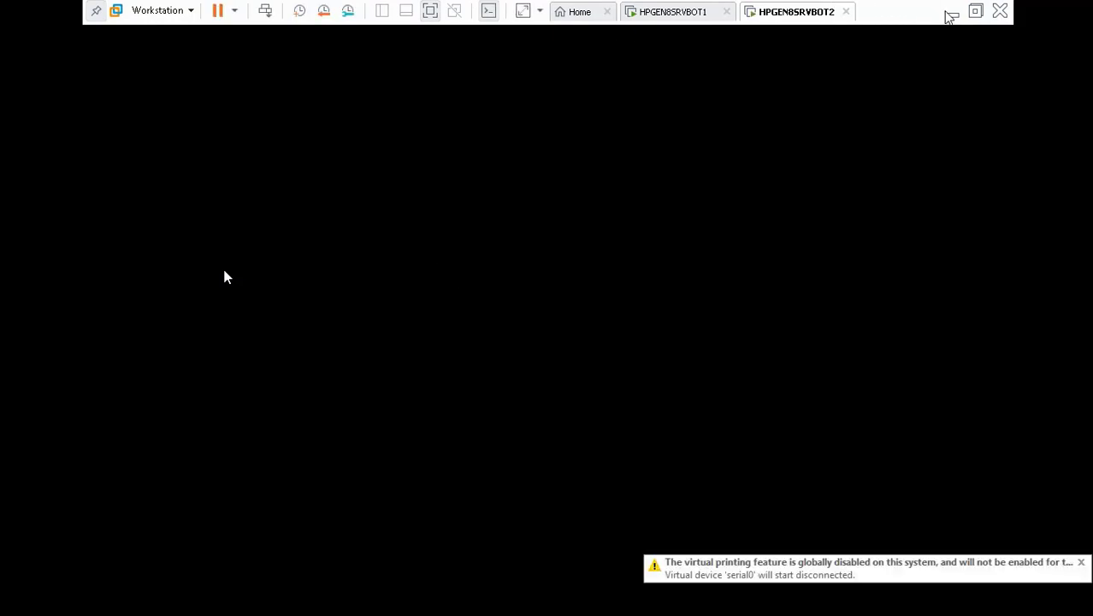
left_click(951, 17)
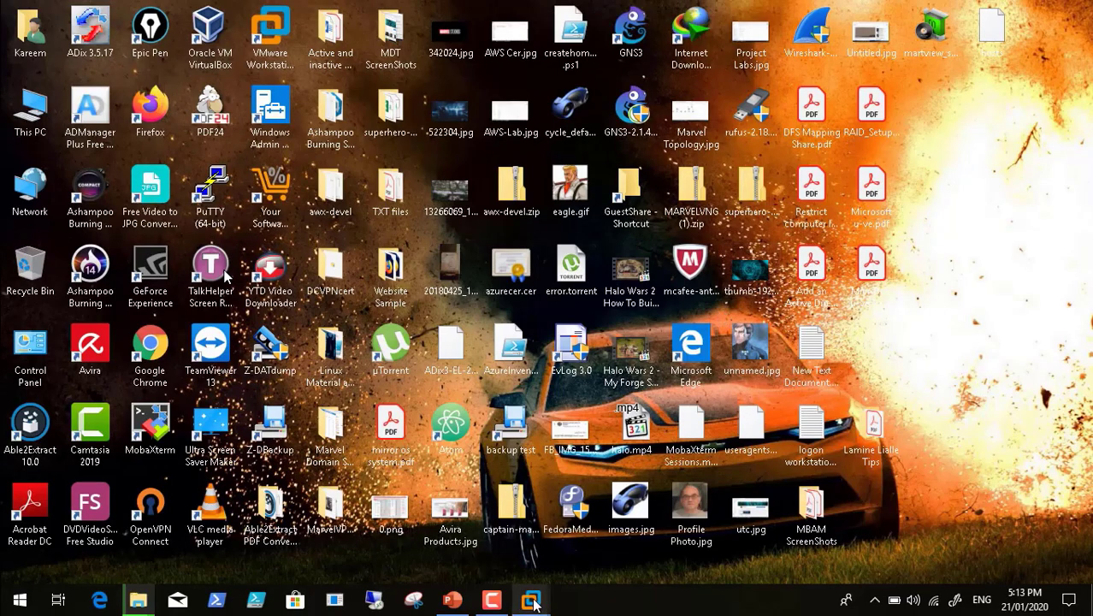
left_click(504, 603)
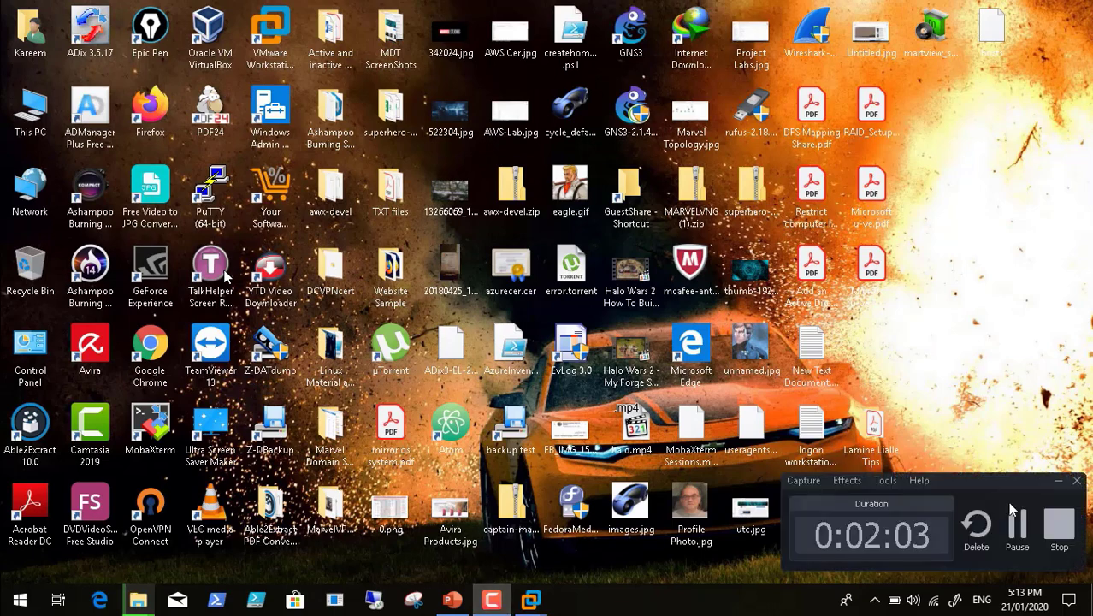
left_click(1017, 522)
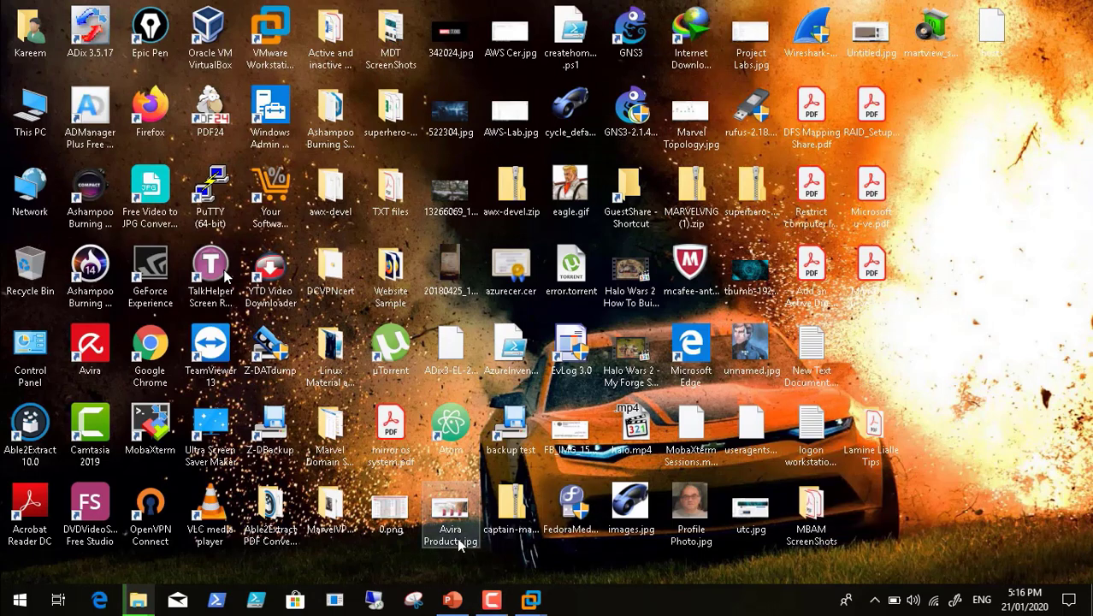
- Unlock HPGEN8SRVBOT2 and sign in as Administrator, then go back to HPGEN8SRVBOT1
mouse_move(530, 603)
left_click(683, 512)
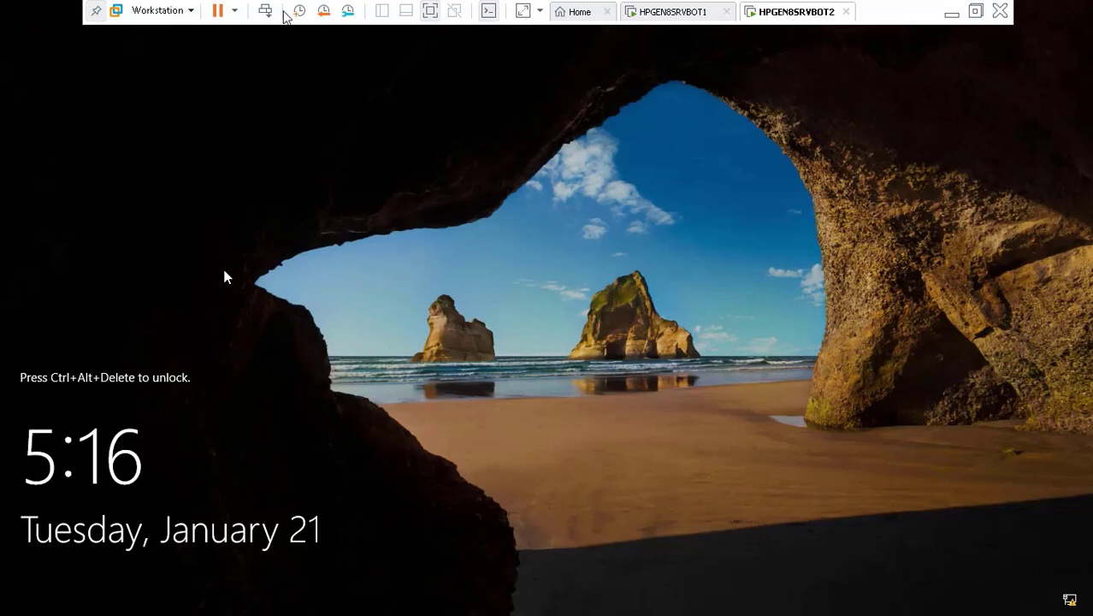
left_click(265, 11)
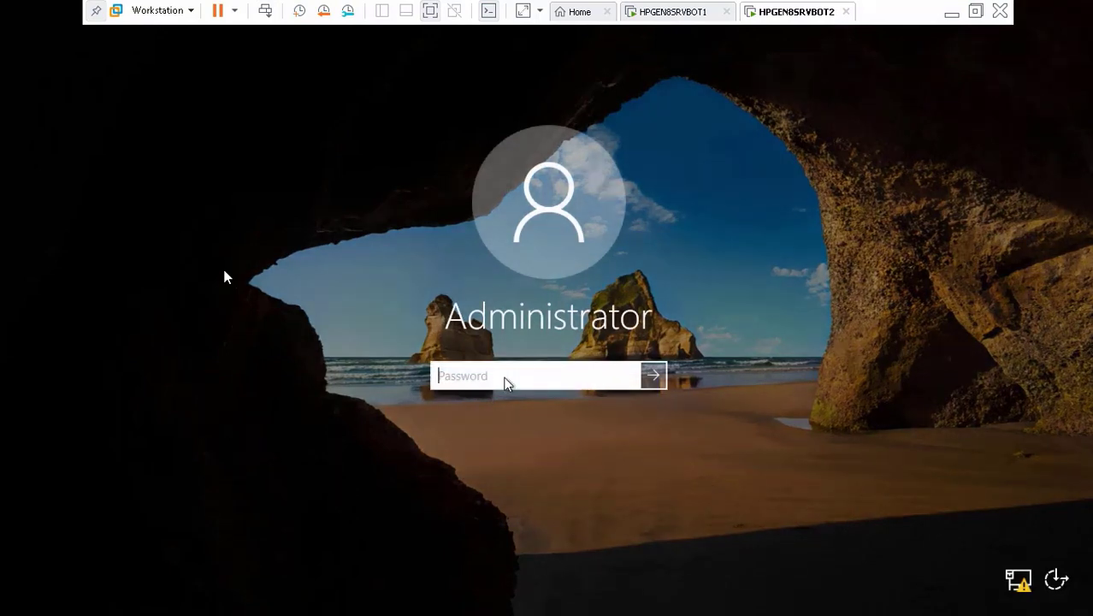
type("**********")
key("Return")
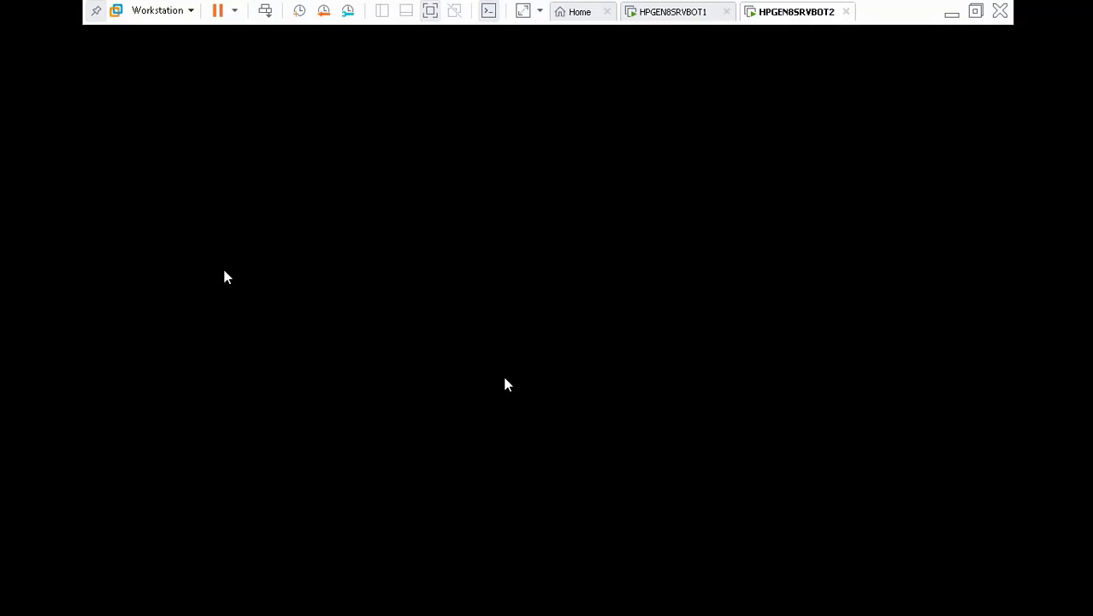
left_click(650, 13)
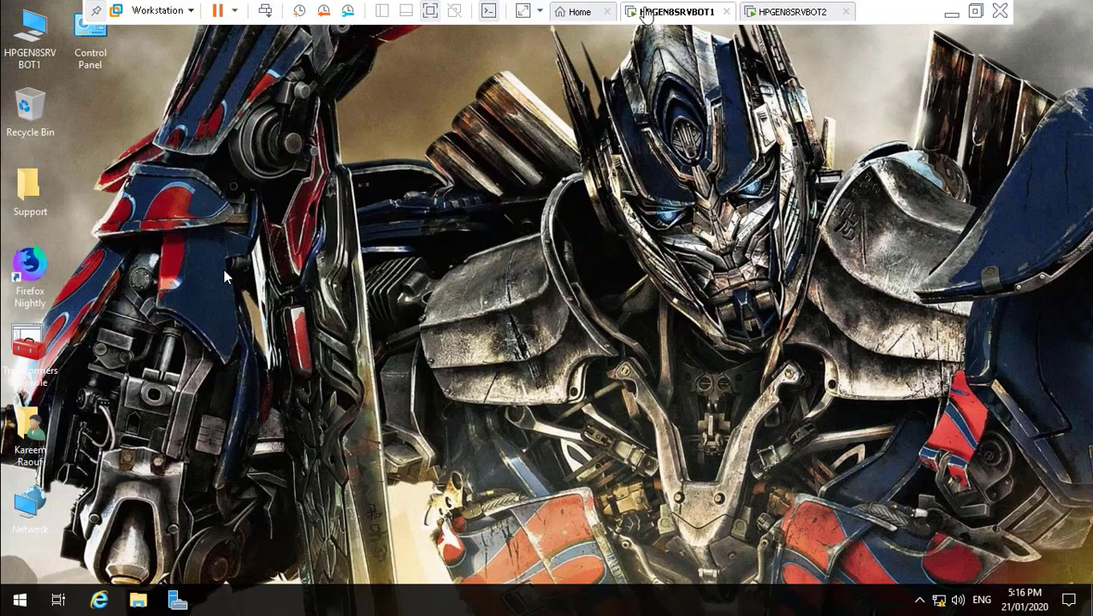
- Return to HPGEN8SRVBOT2 and open Control Panel from its desktop icon
left_click(774, 14)
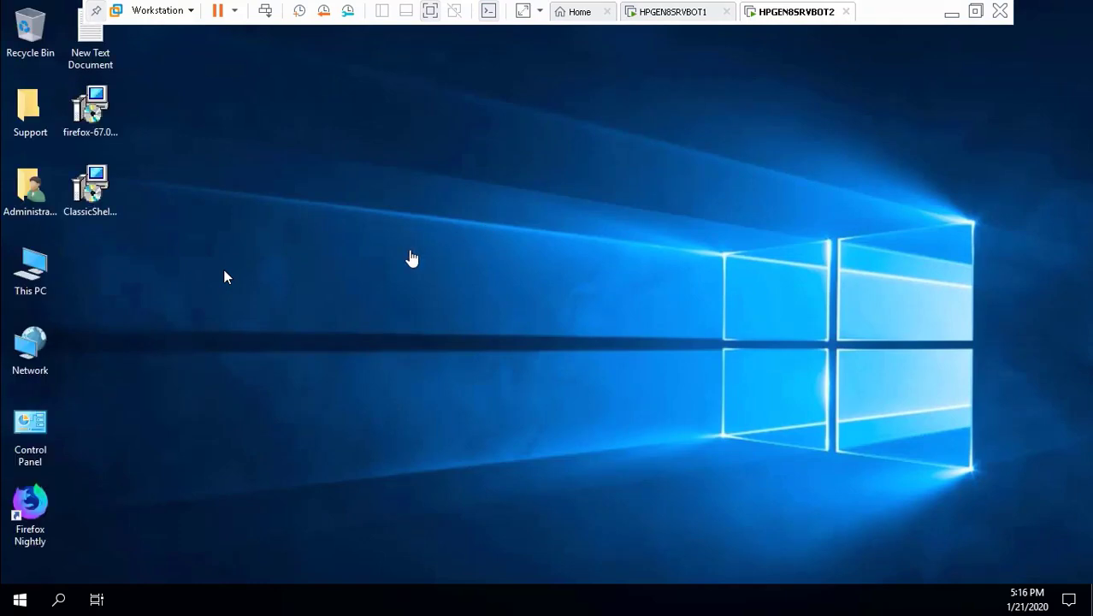
left_click(36, 431)
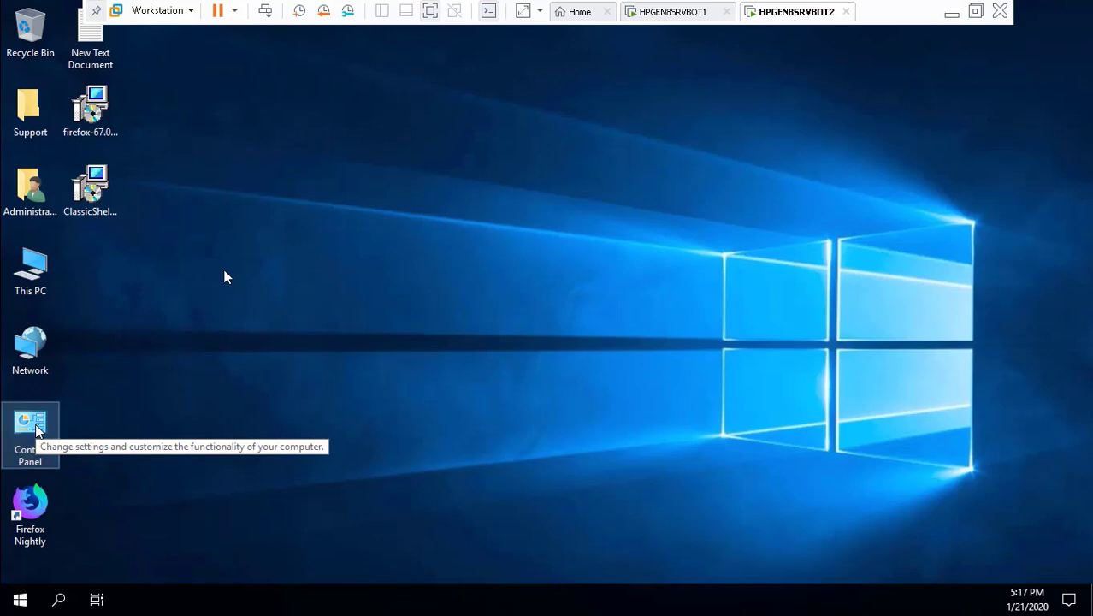
double_click(37, 432)
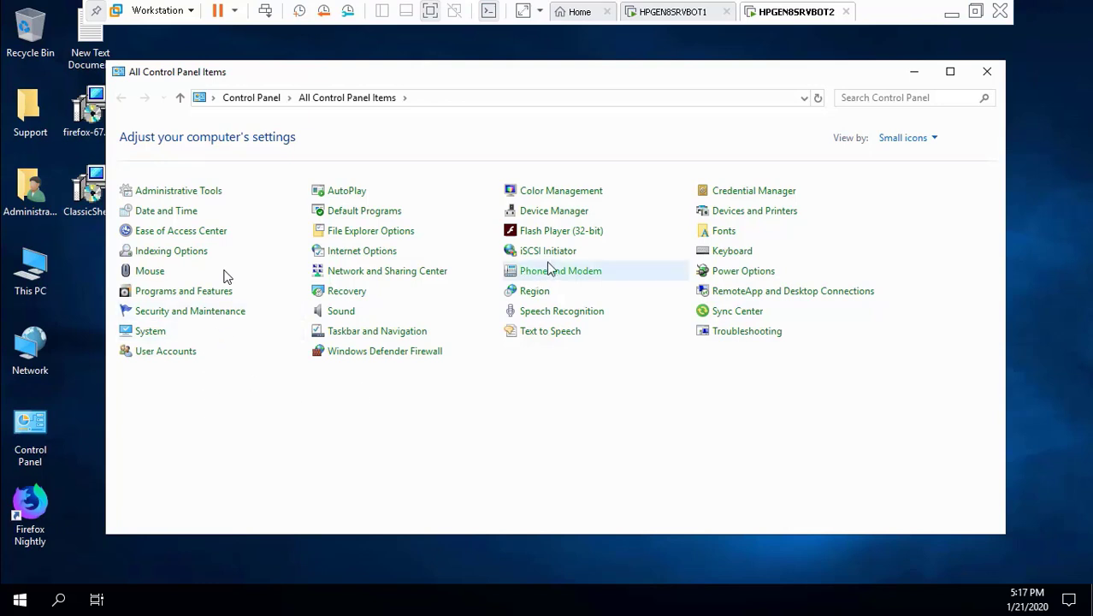
- In the HPTEAM adapter's IPv4 properties, set the preferred DNS server to 192.168.2.8
left_click(423, 272)
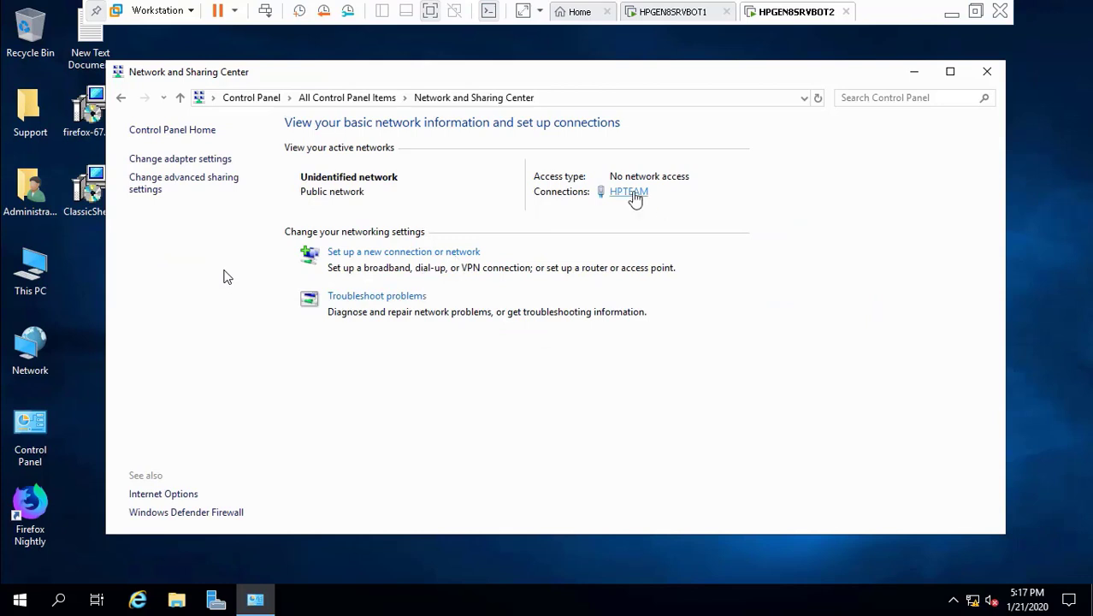
left_click(633, 195)
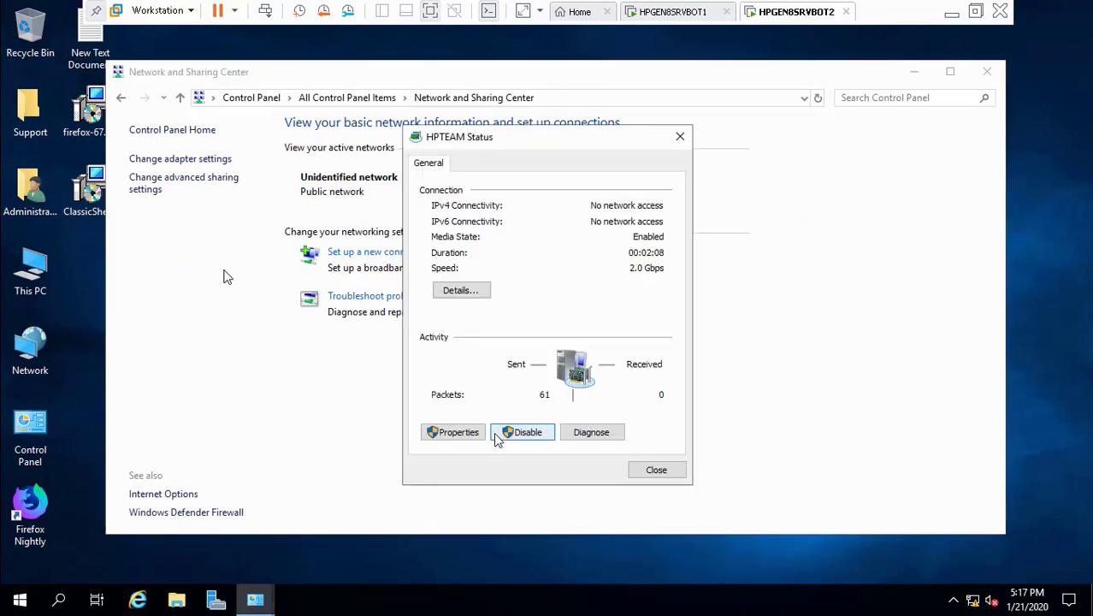
left_click(457, 433)
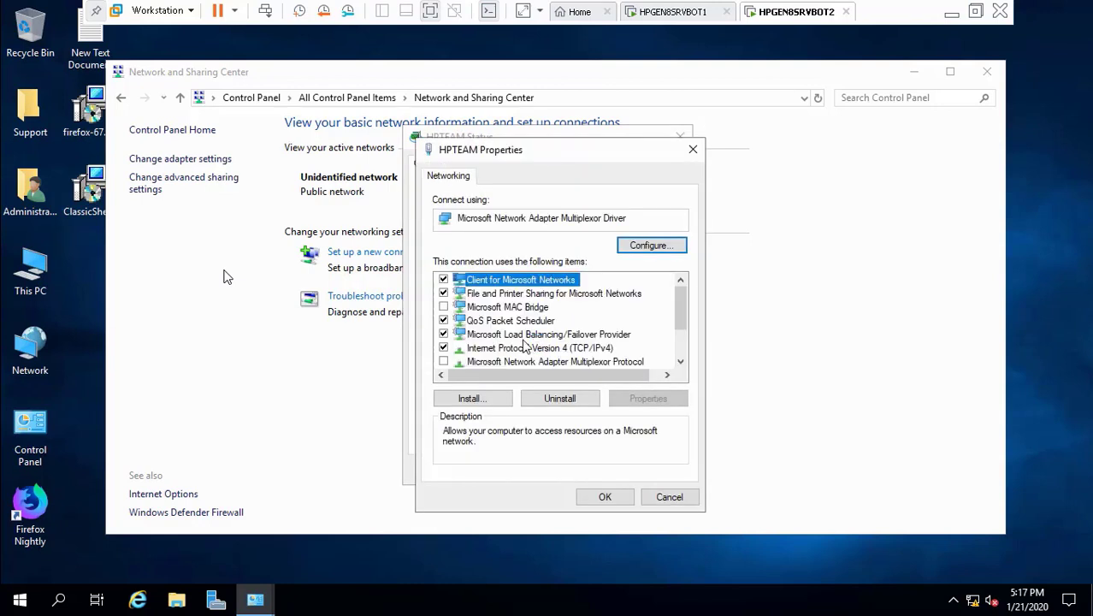
left_click(519, 349)
left_click(660, 399)
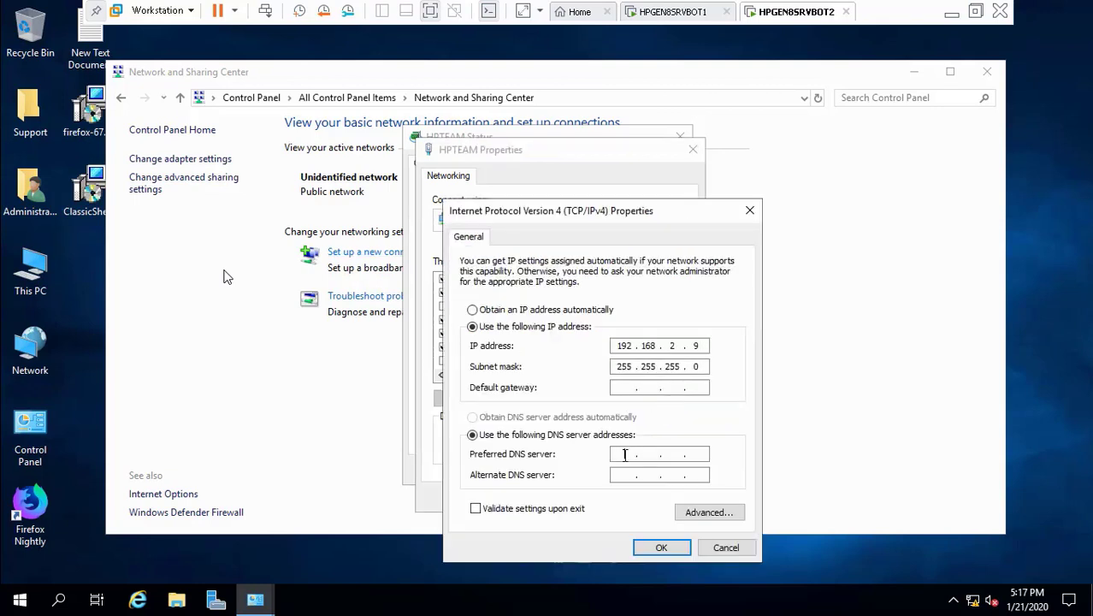
left_click(625, 454)
type("192 . 168 . 2 . 8")
- Add WINS server 192.168.2.9, enable NetBIOS over TCP/IP, and save the IPv4 settings
left_click(706, 513)
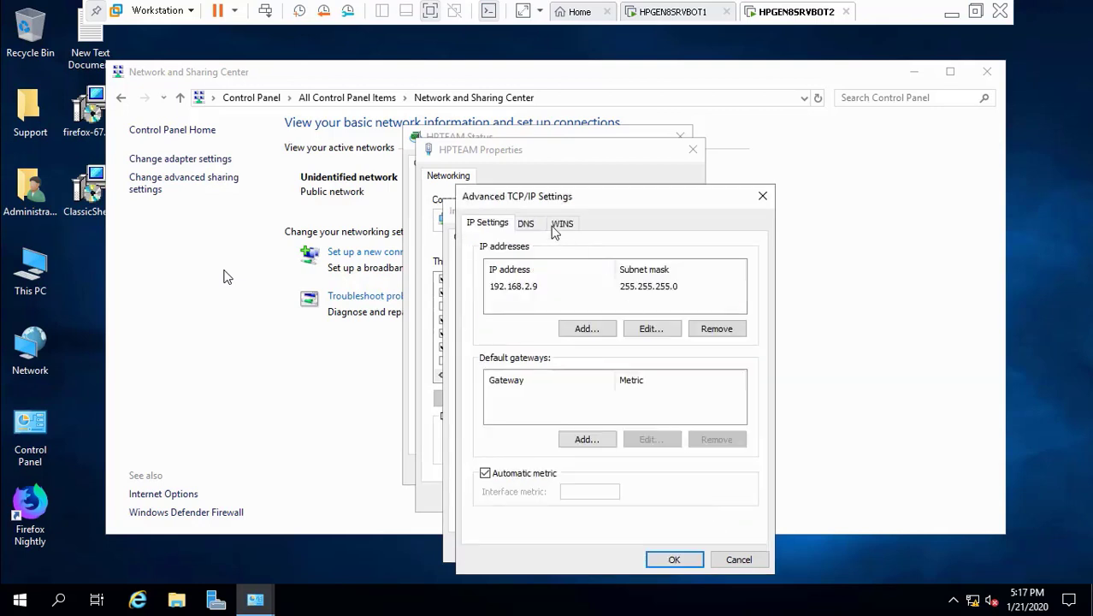
left_click(562, 224)
left_click(556, 325)
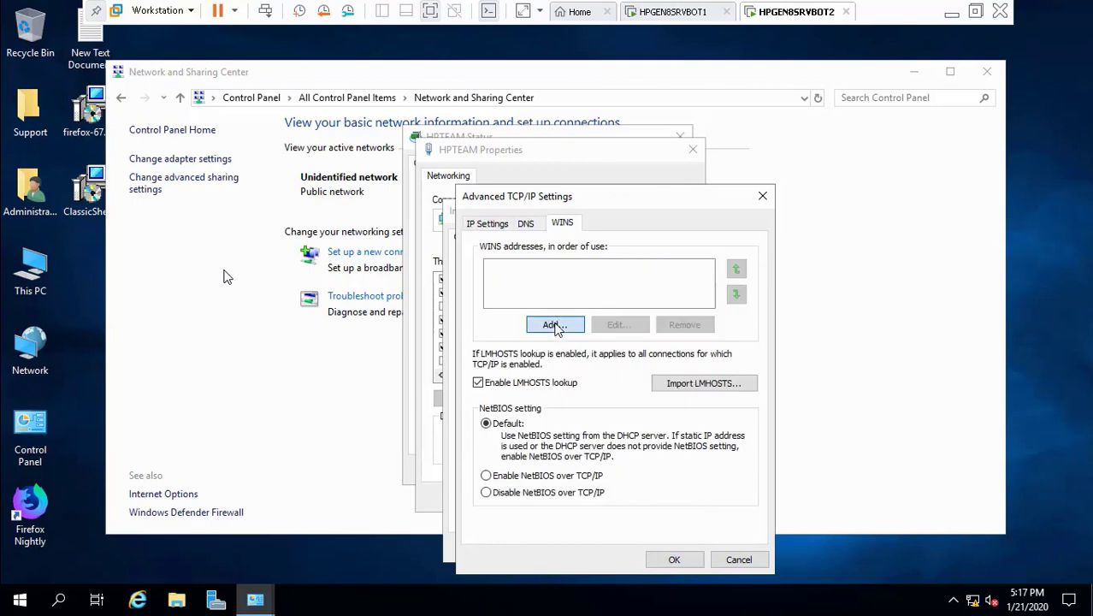
type("192 . 168 . 2 ")
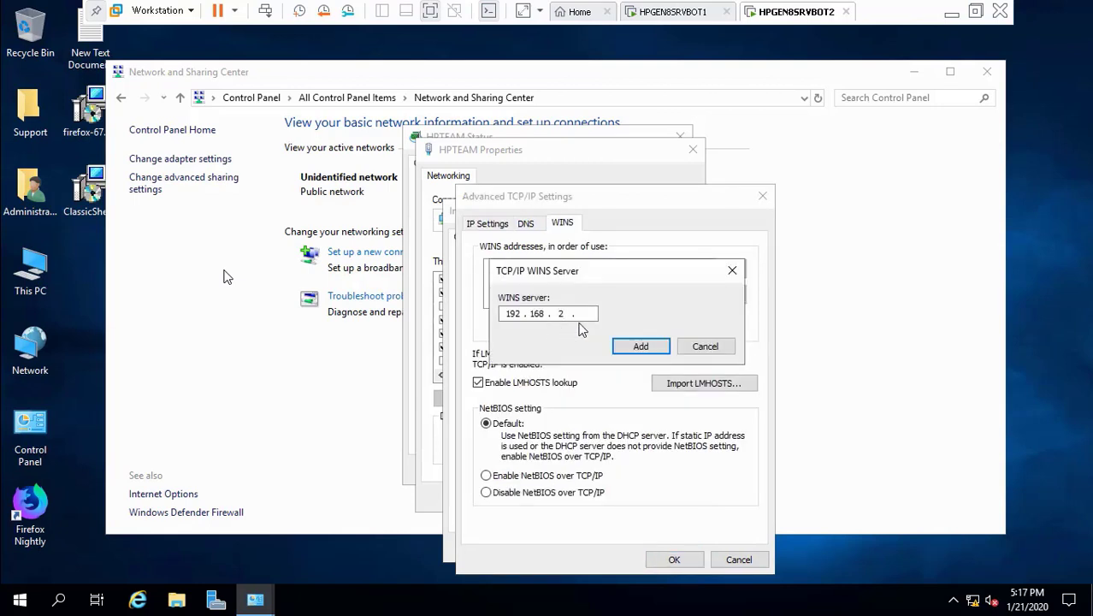
type(". 9")
left_click(629, 347)
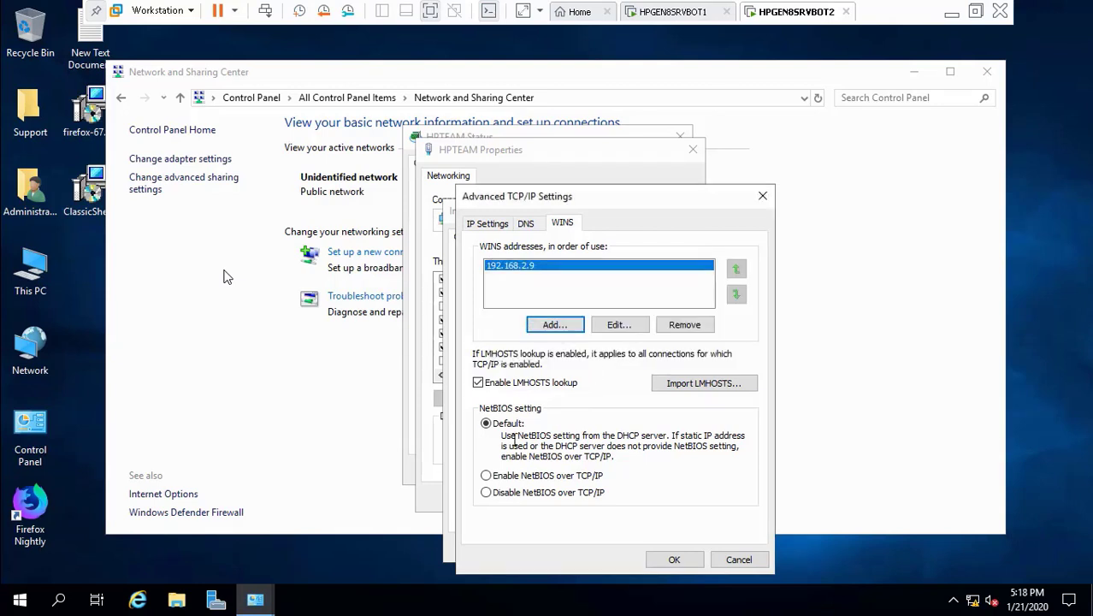
left_click_drag(493, 474, 613, 530)
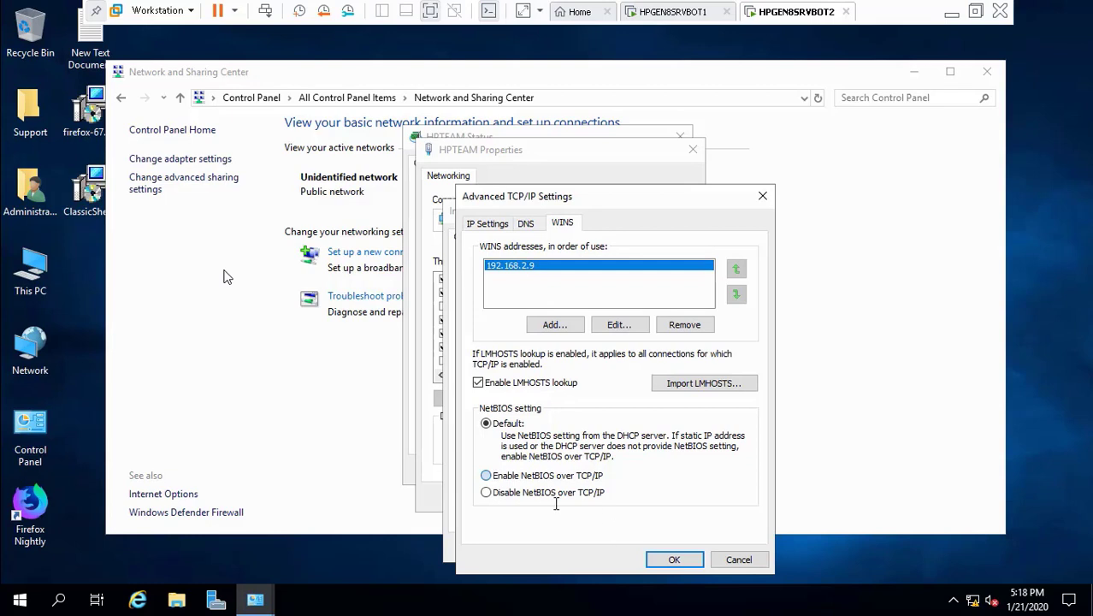
left_click(500, 476)
left_click(674, 559)
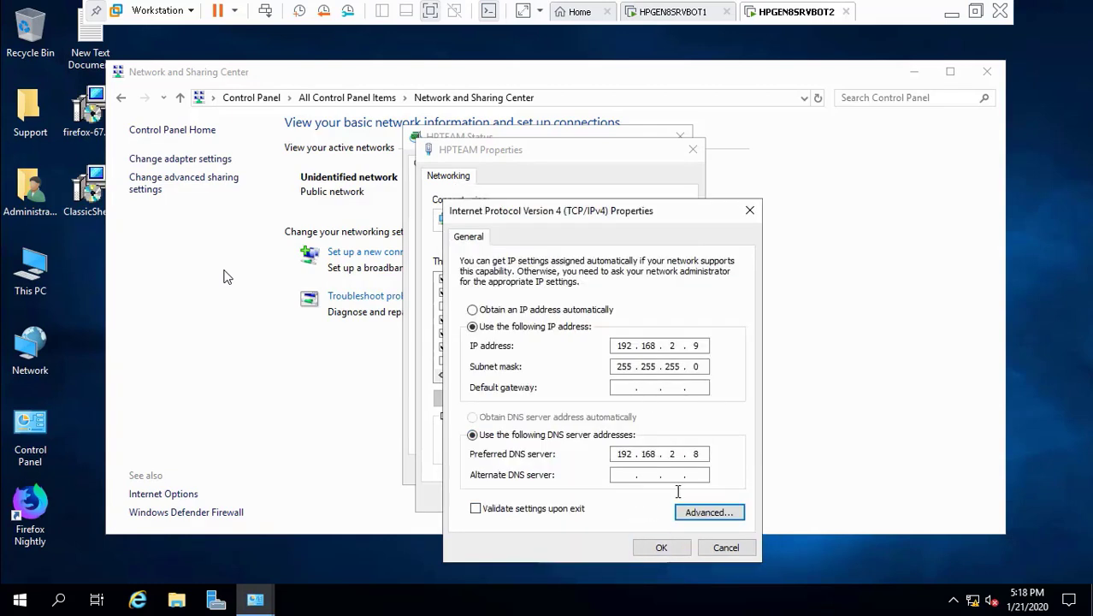
left_click(660, 547)
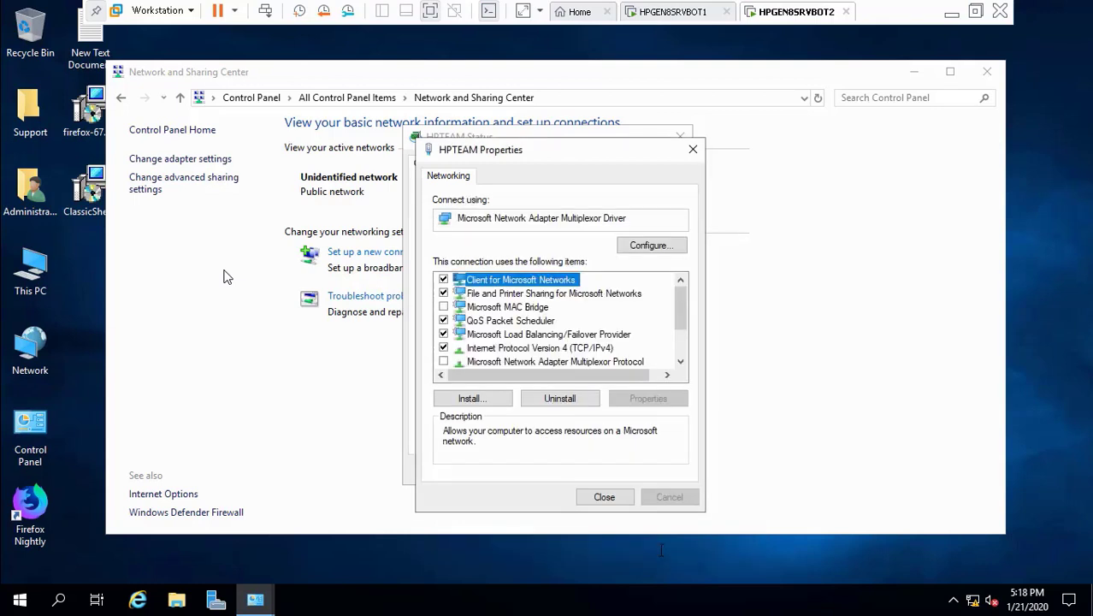
- Verify HPTEAM details show IPv4 192.168.2.9, DNS 192.168.2.8, WINS 192.168.2.9, then close the network windows
left_click(604, 496)
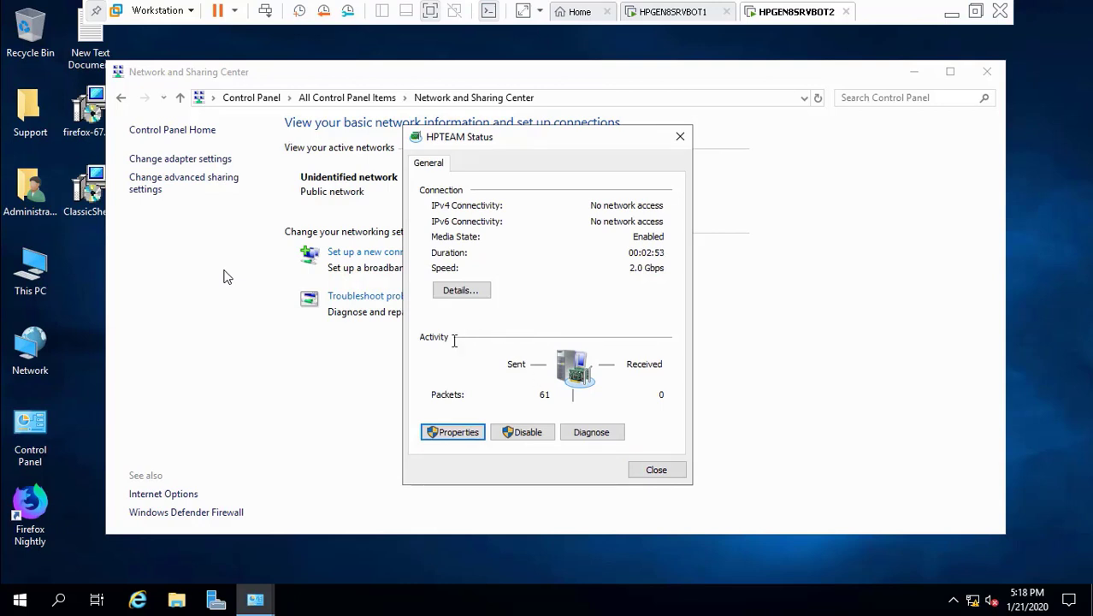
left_click(466, 290)
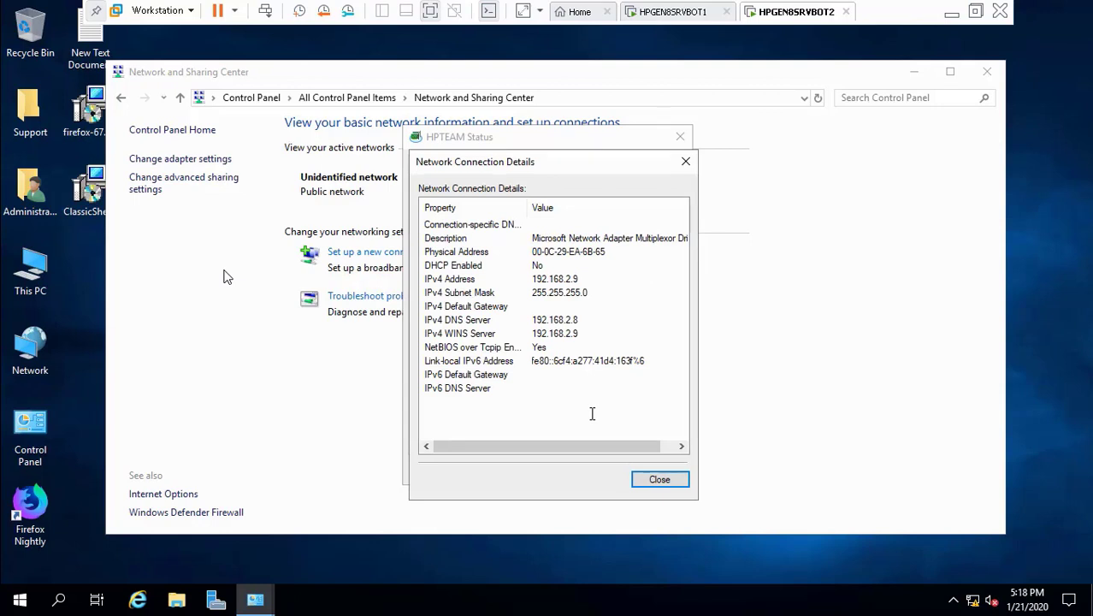
left_click(657, 479)
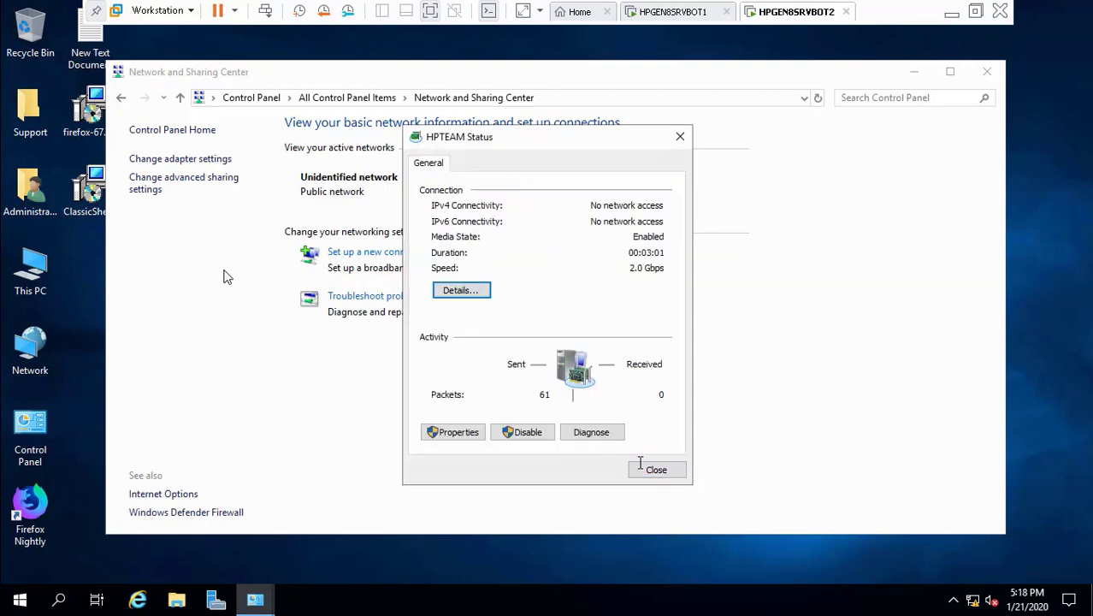
left_click(643, 469)
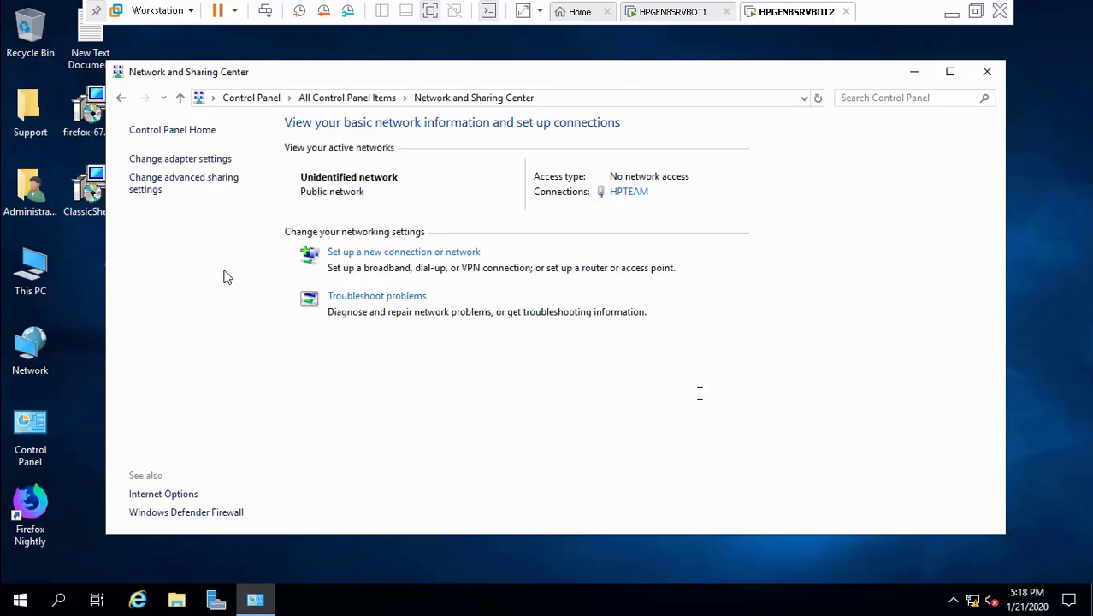
left_click(986, 71)
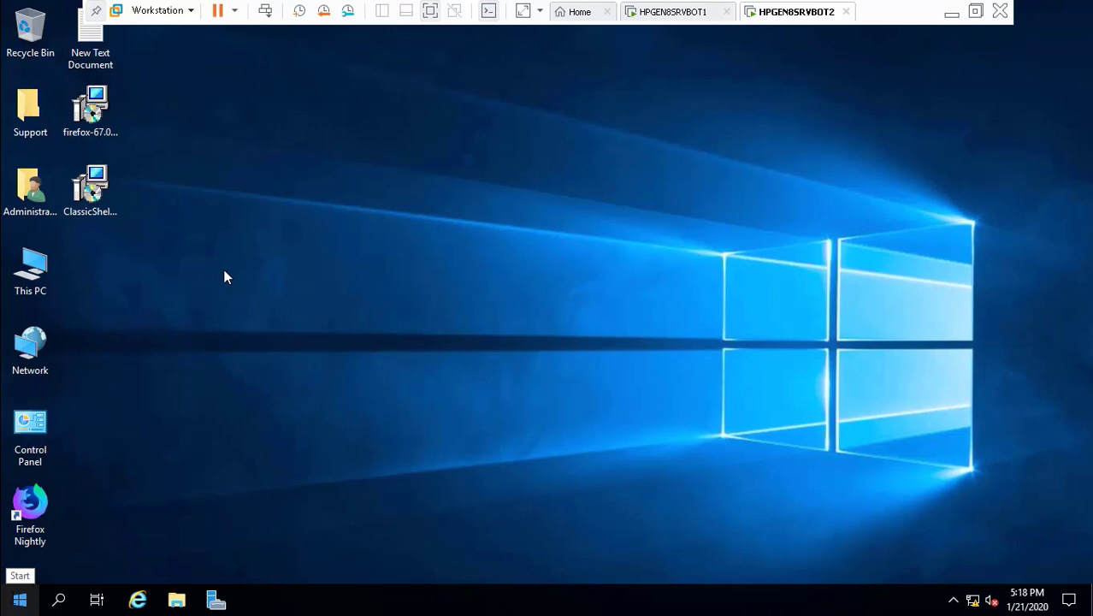
- From a cmd prompt, ping 192.168.2.8 to confirm four replies, then exit the prompt
key("super+x")
key("r")
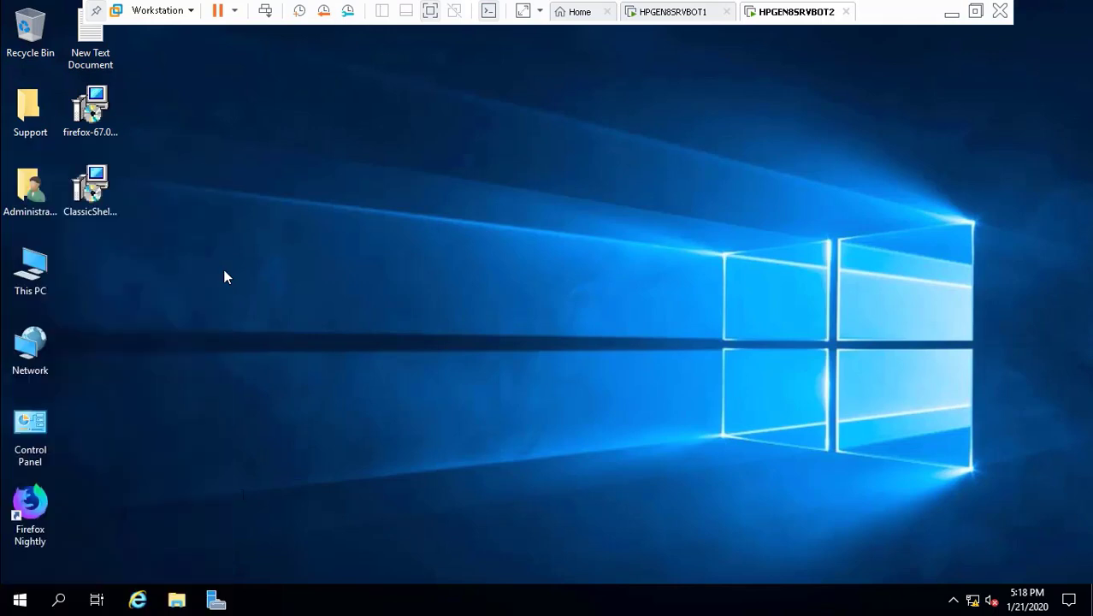
key("Return")
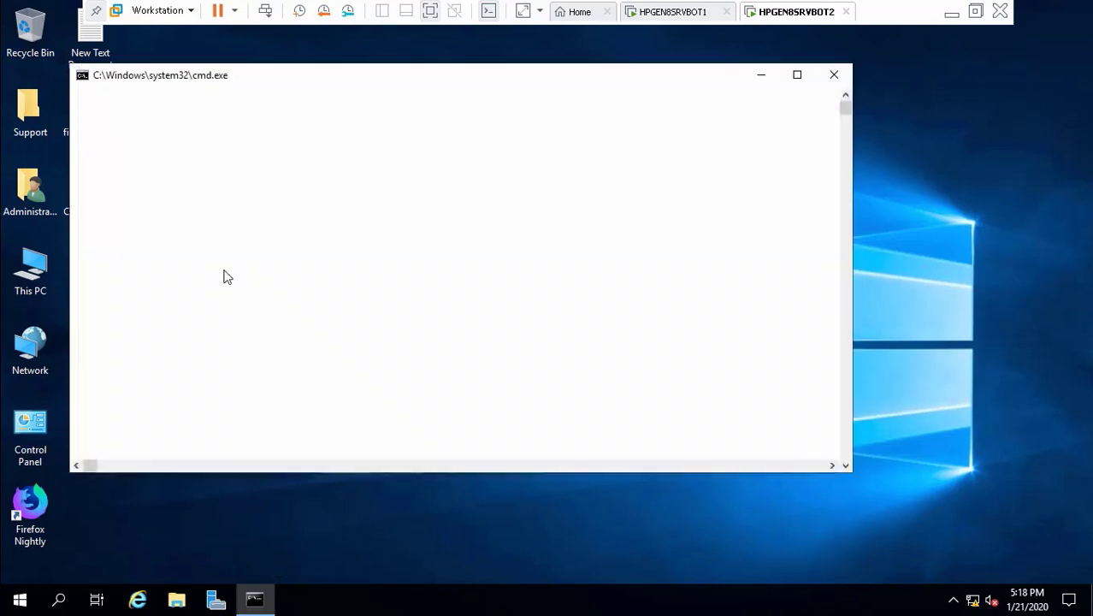
type("ing")
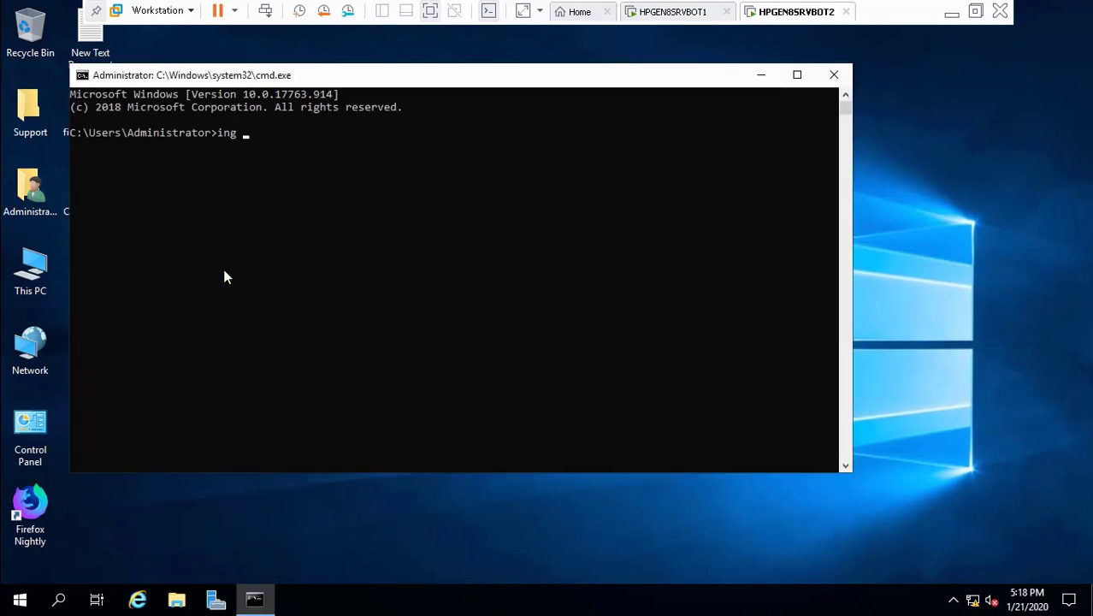
key("BackSpace")
key("BackSpace")
key("BackSpace")
key("BackSpace")
type("p")
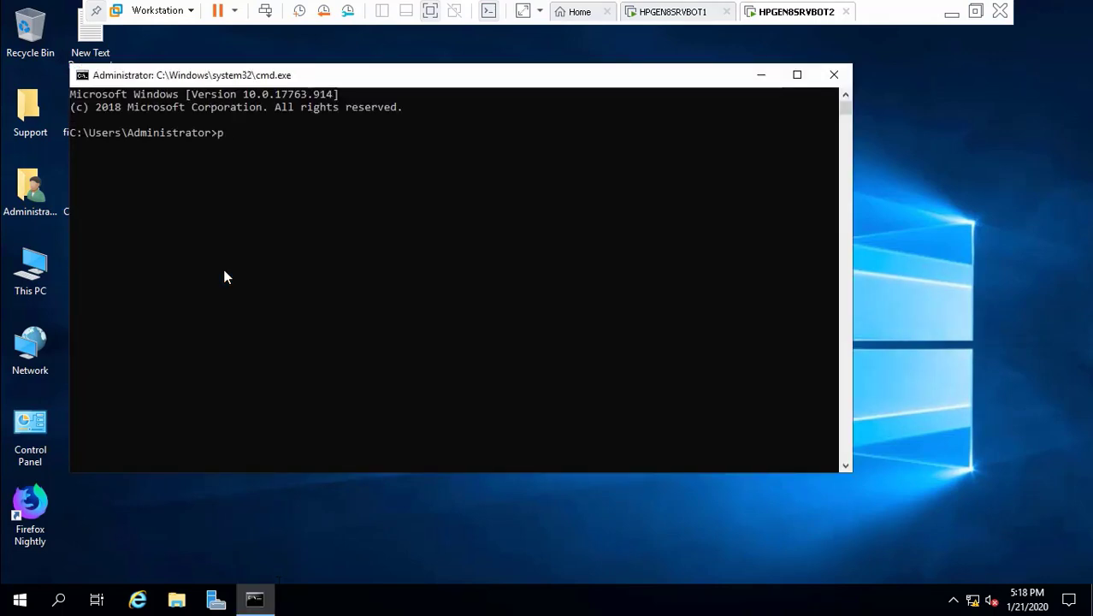
type("ing 192.168.2.8")
key("Return")
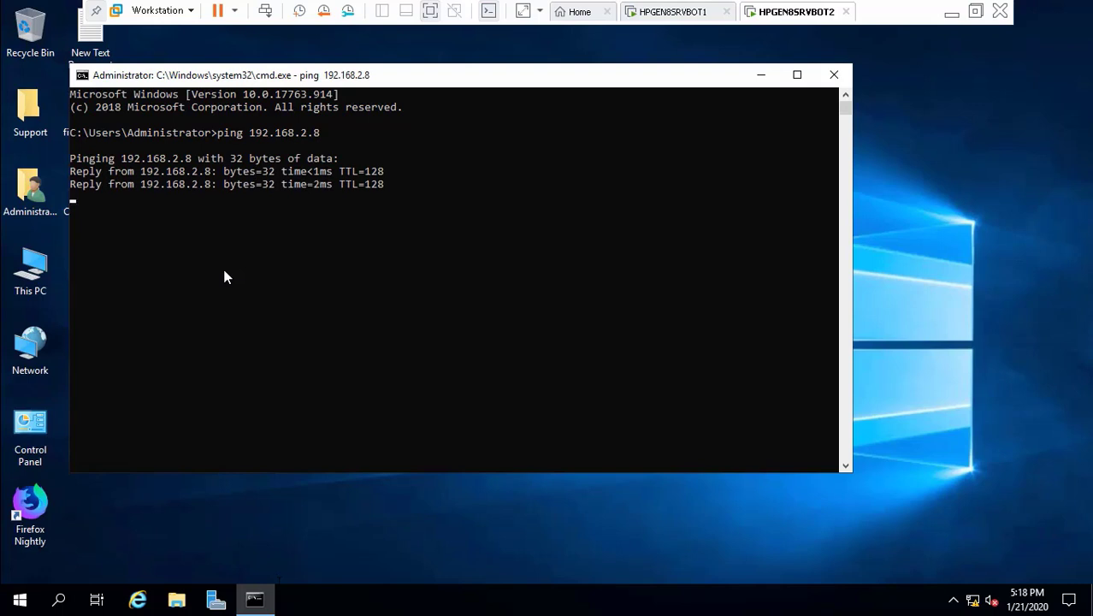
type("exi")
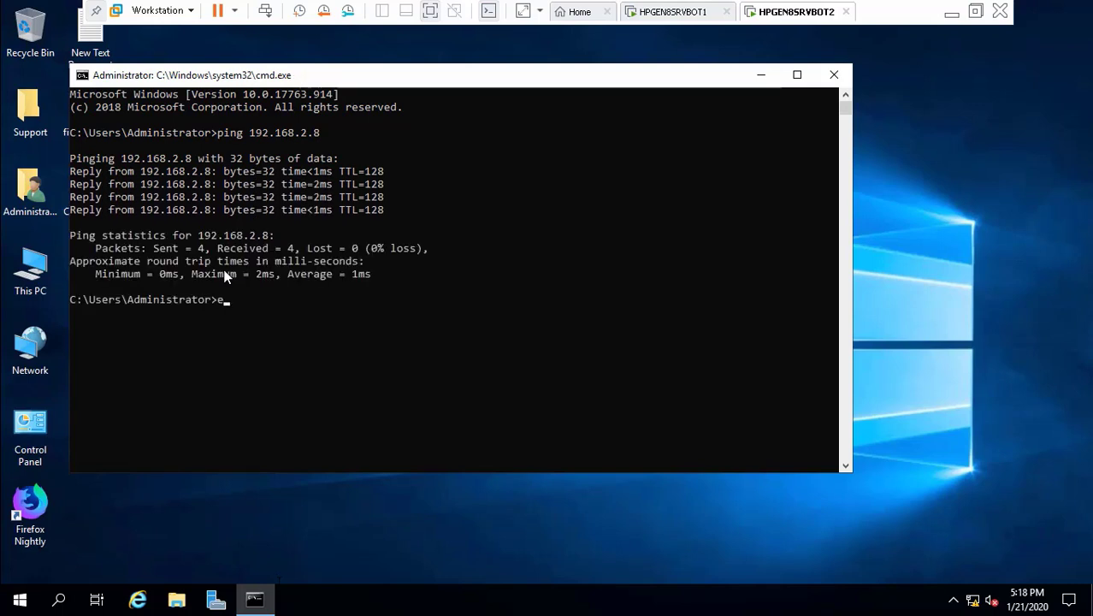
type("t")
key("Return")
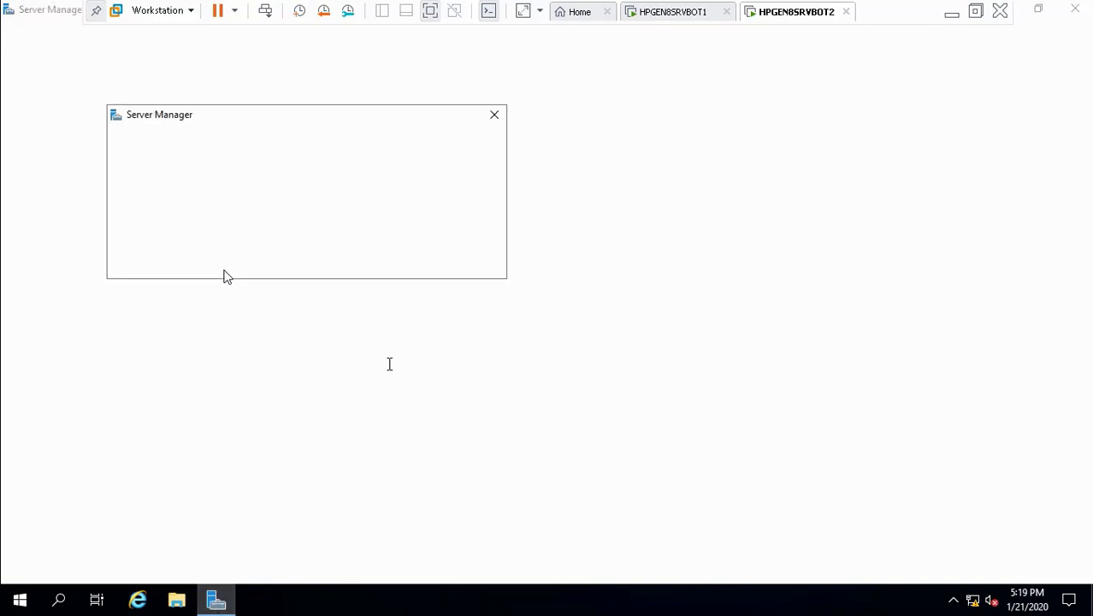
- Dismiss the Windows Admin Center pop-up and show the Server Manager Dashboard
left_click(494, 115)
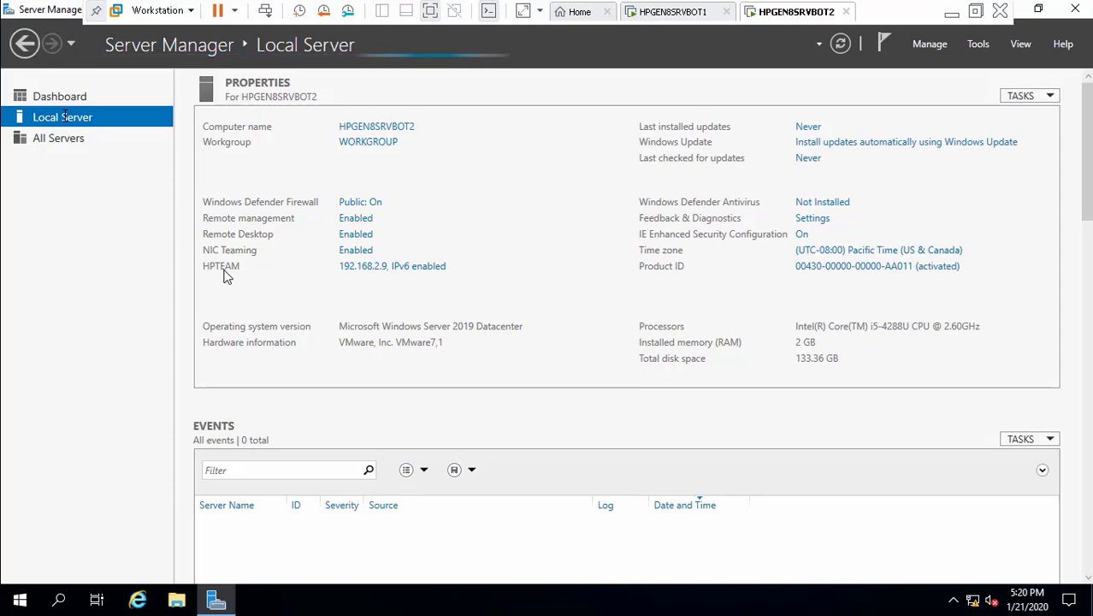
left_click(56, 96)
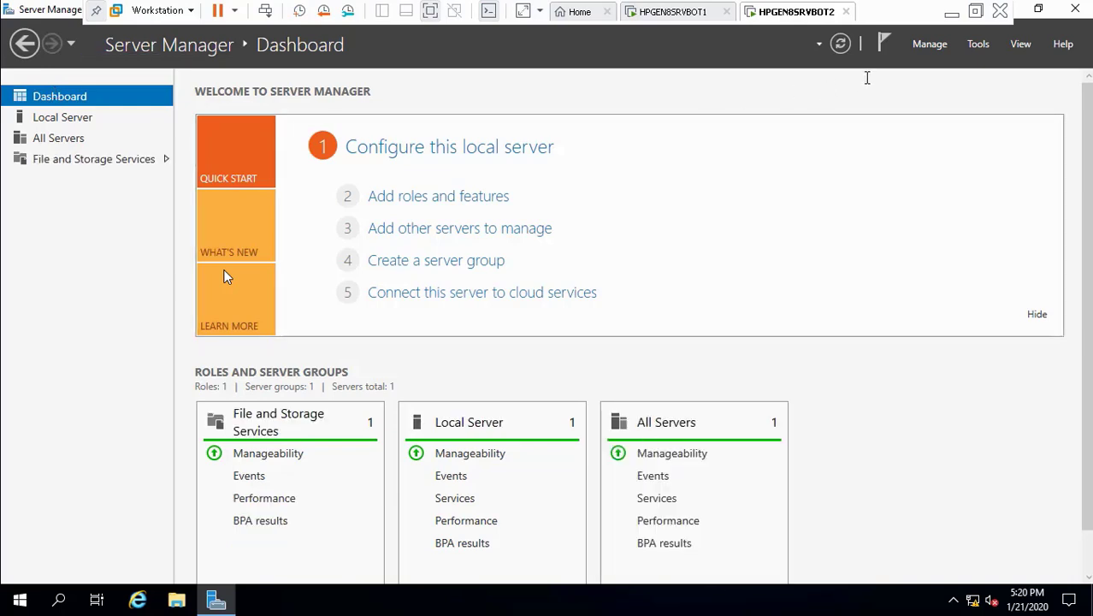
- Start the Add Roles and Features Wizard and select Active Directory Domain Services with its management features
left_click(931, 44)
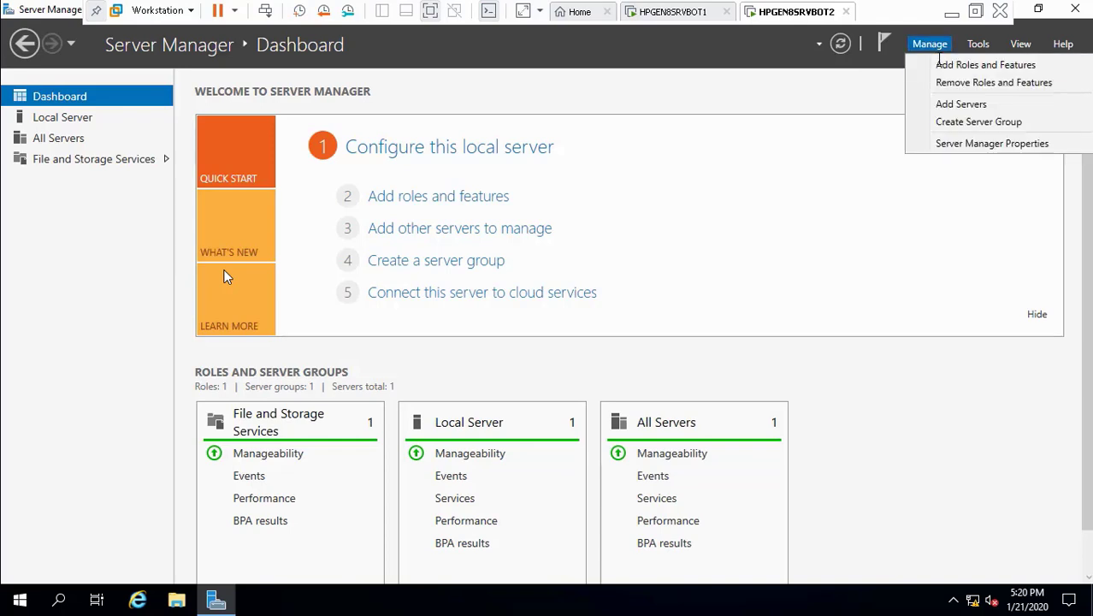
left_click(939, 59)
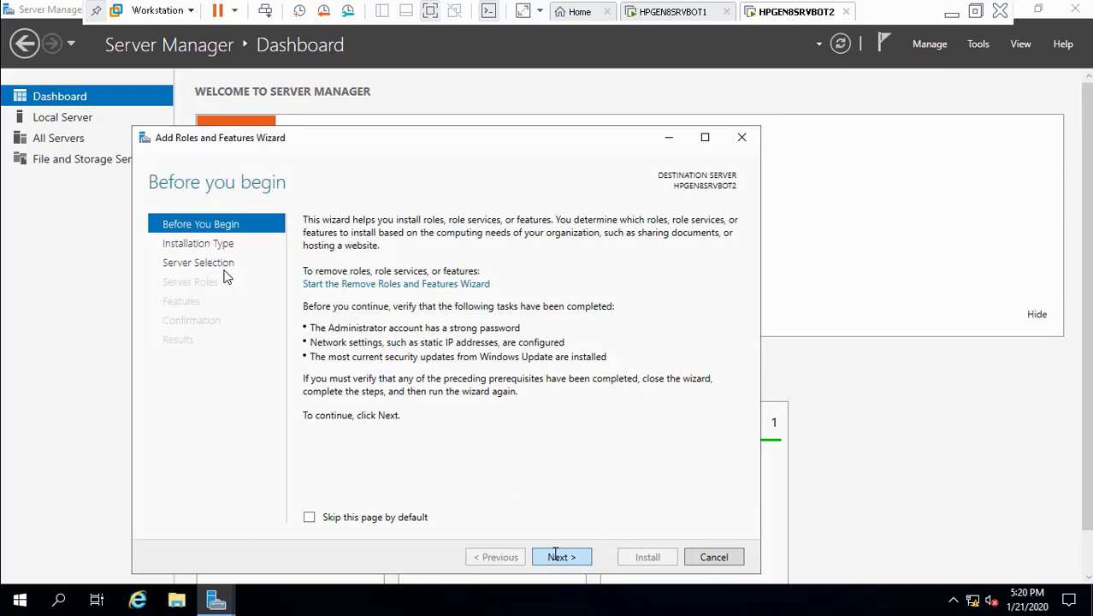
left_click(556, 554)
left_click(556, 554)
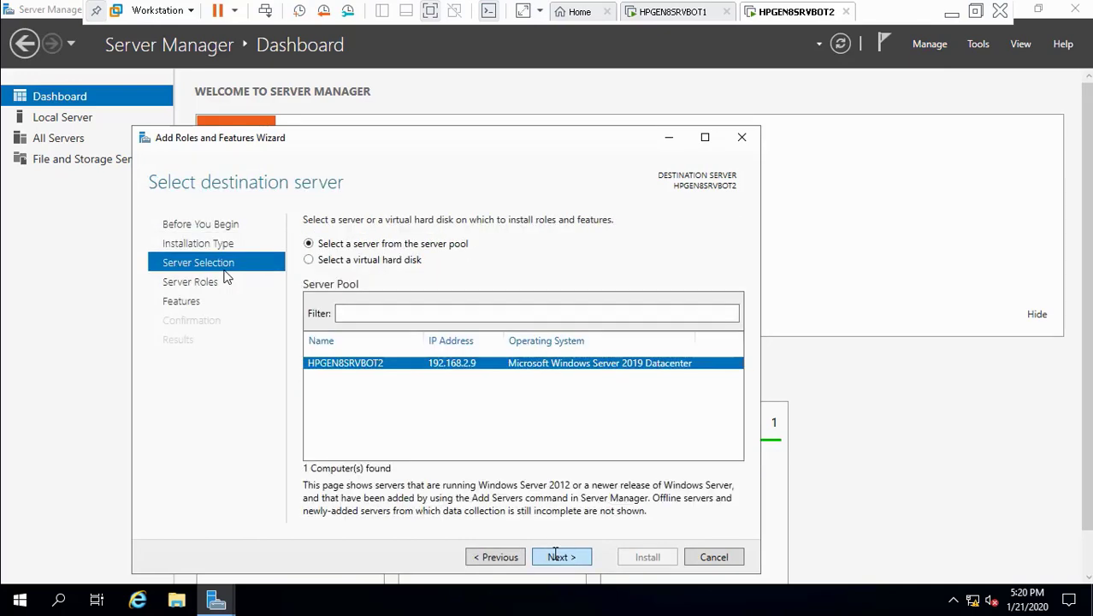
left_click(556, 554)
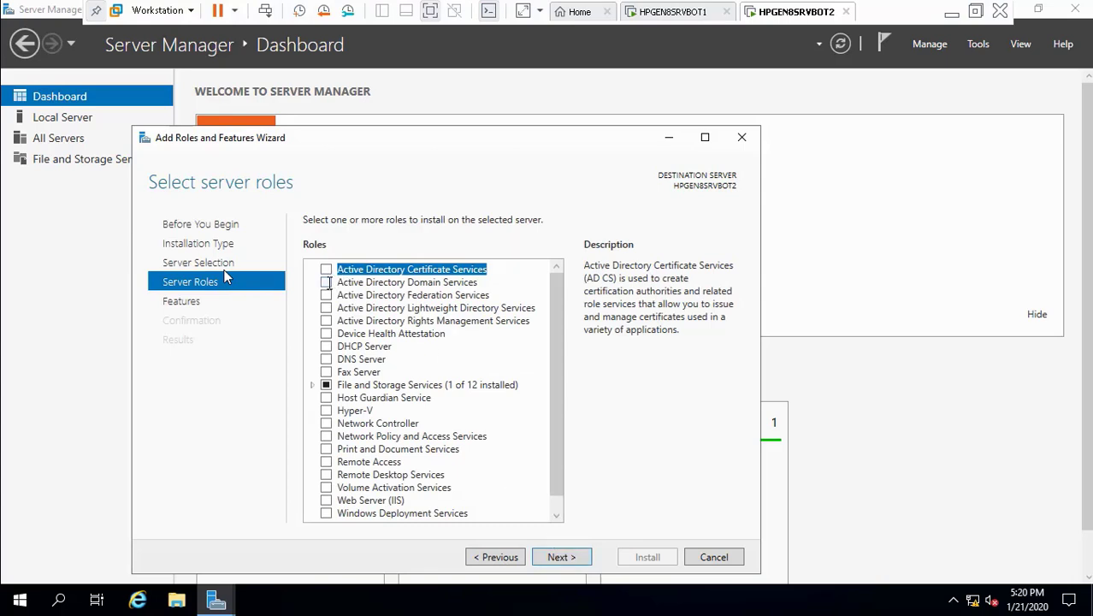
left_click(326, 283)
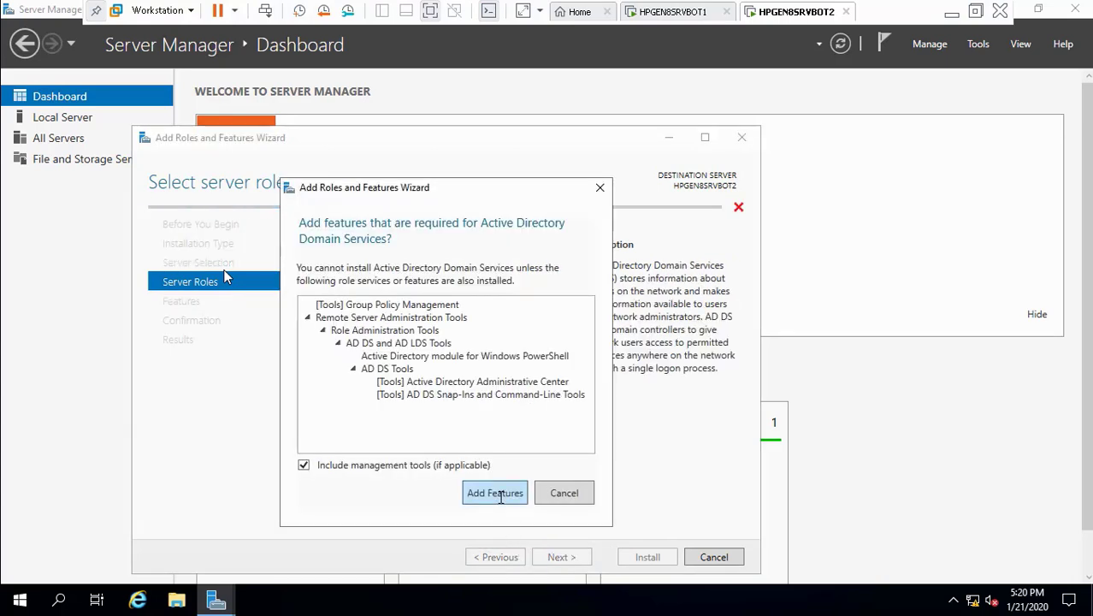
left_click(495, 493)
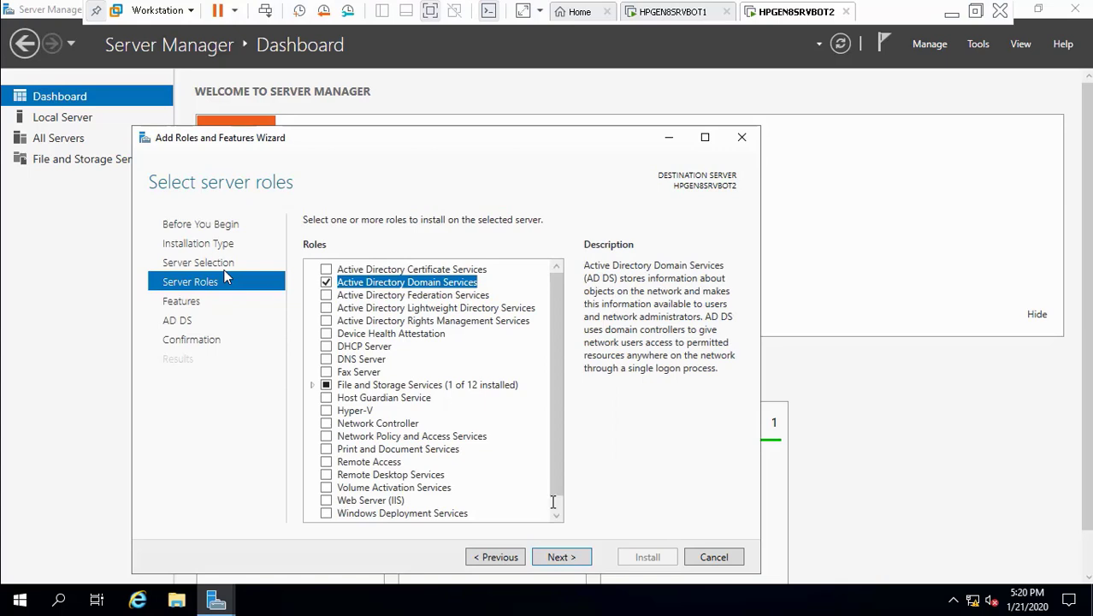
scroll(553, 502, "down", 1)
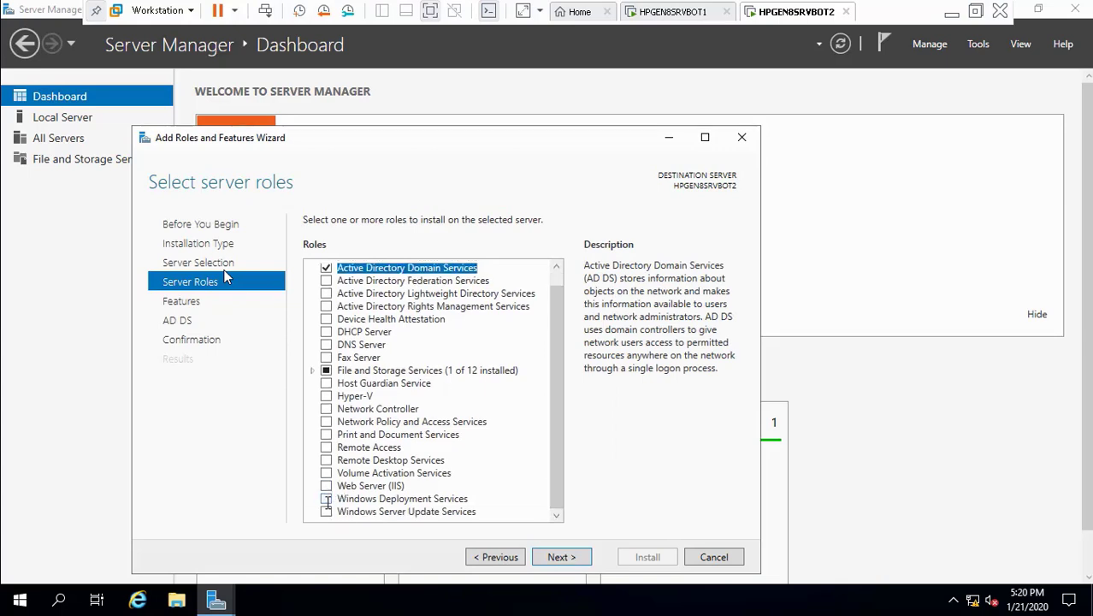
left_click(562, 557)
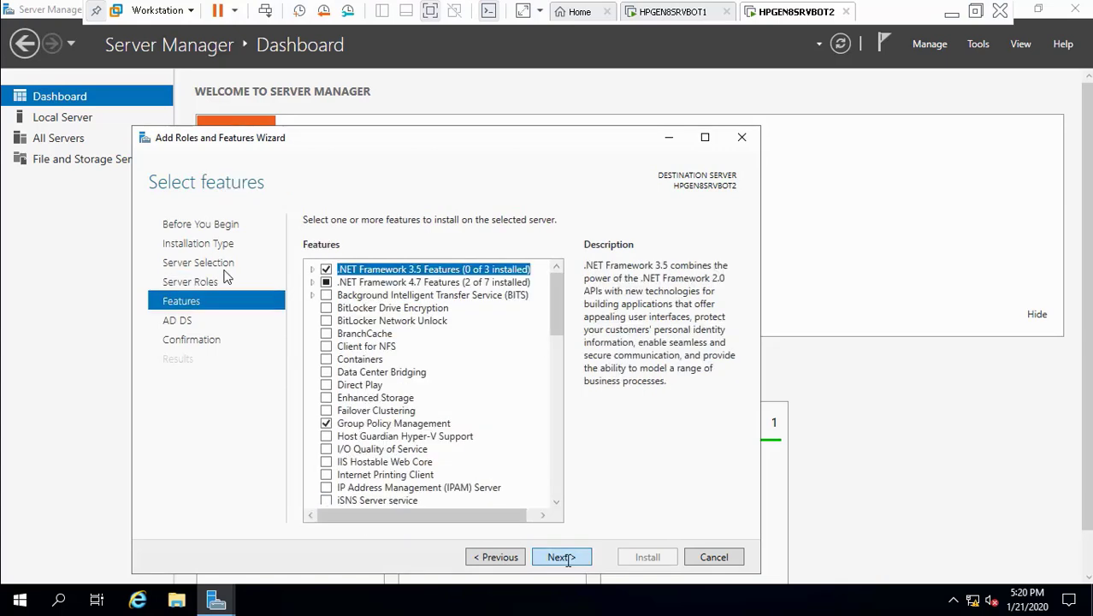
- Add the WINS Server feature with its management tools and begin the installation
left_click(501, 556)
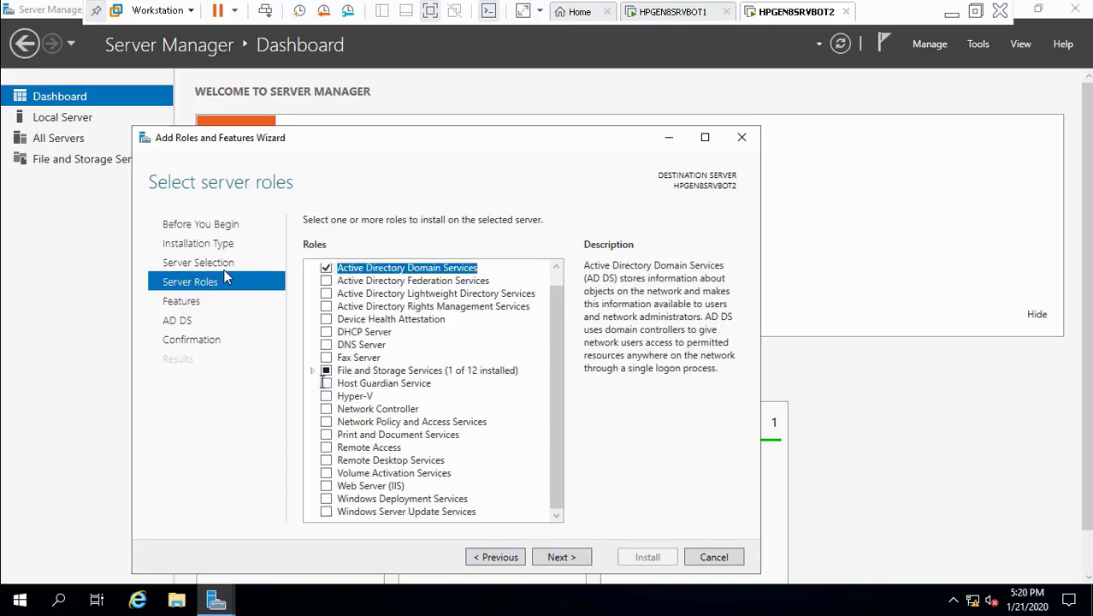
left_click(563, 556)
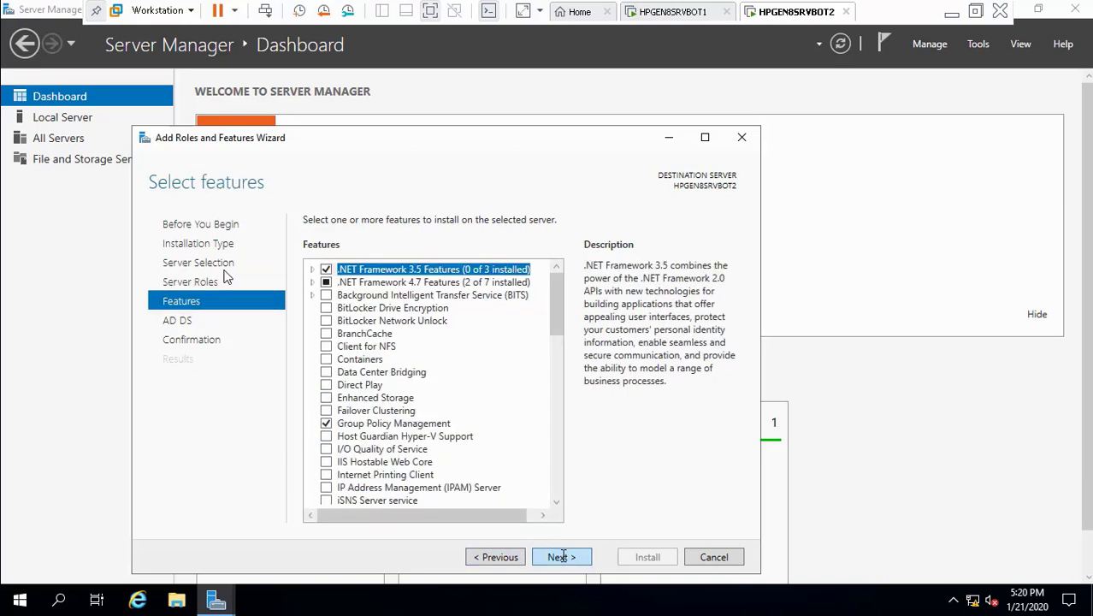
left_click(560, 494)
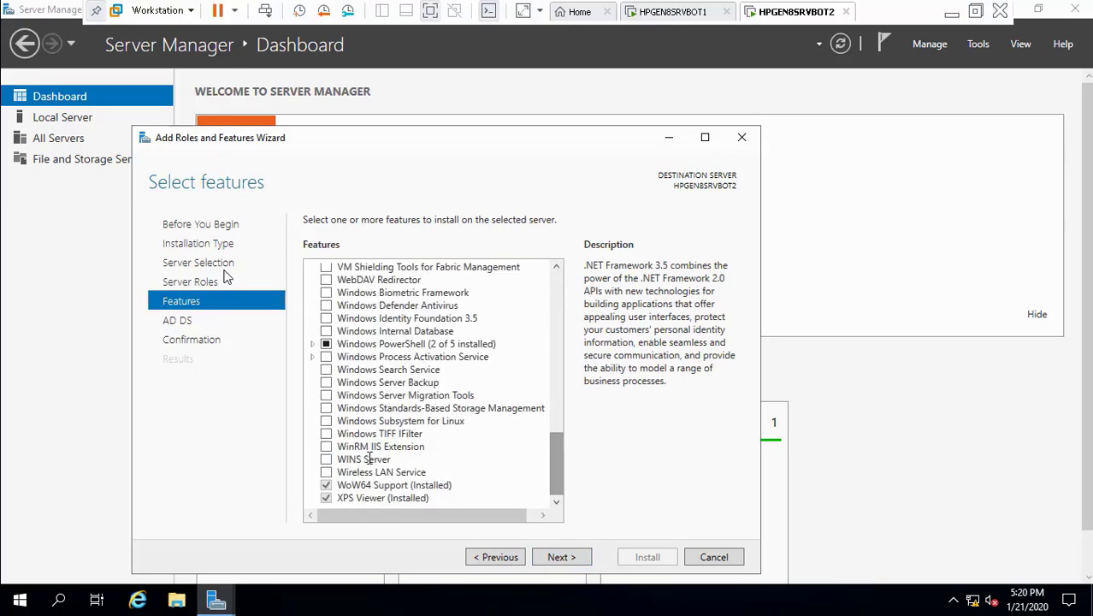
left_click(326, 460)
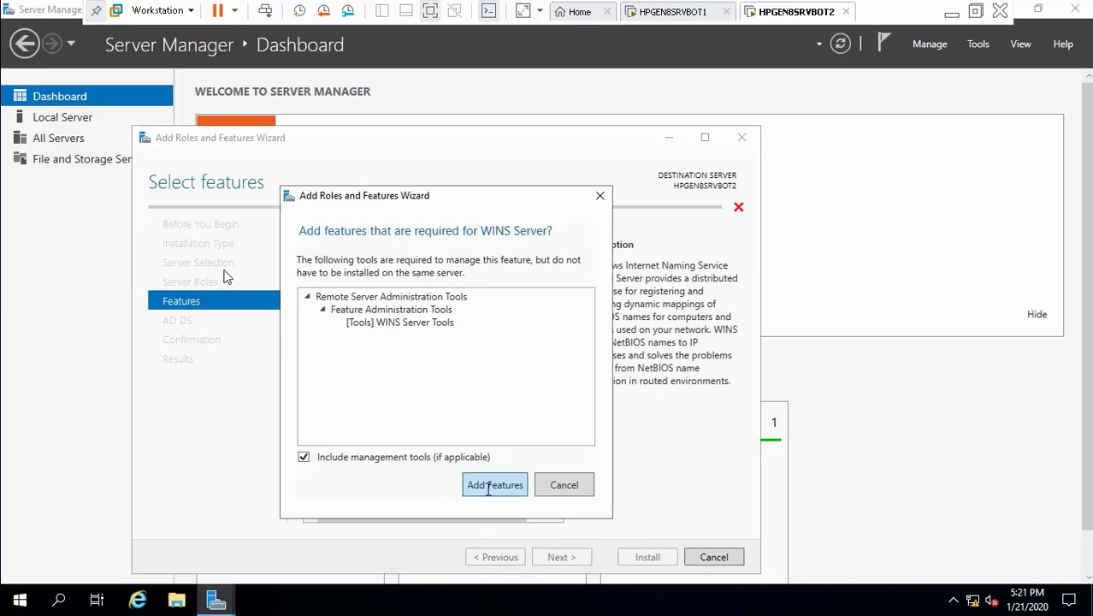
left_click(489, 484)
left_click(562, 556)
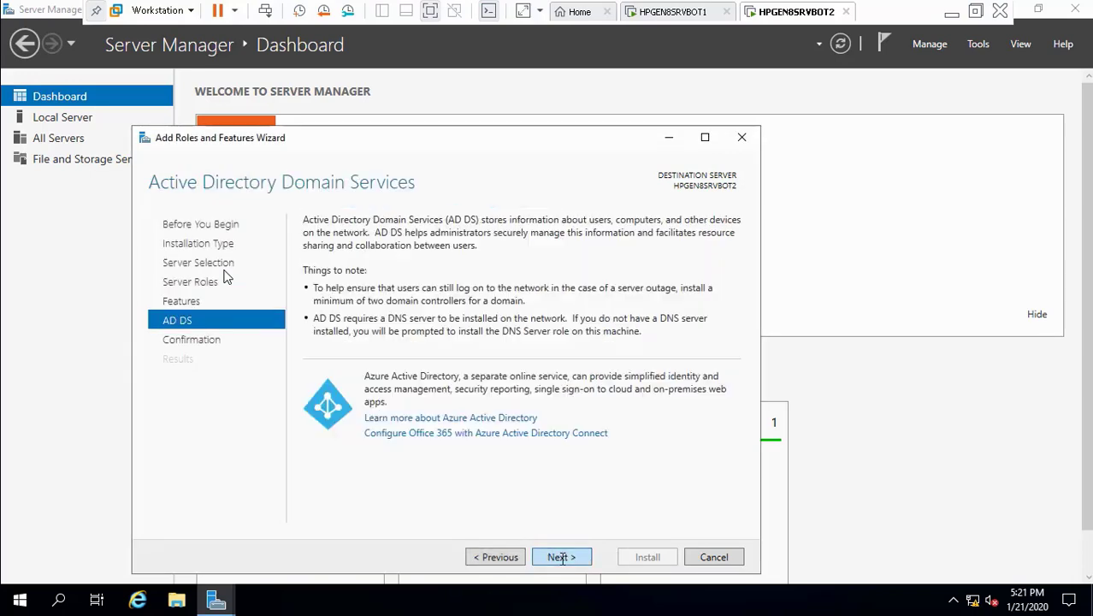
left_click(562, 557)
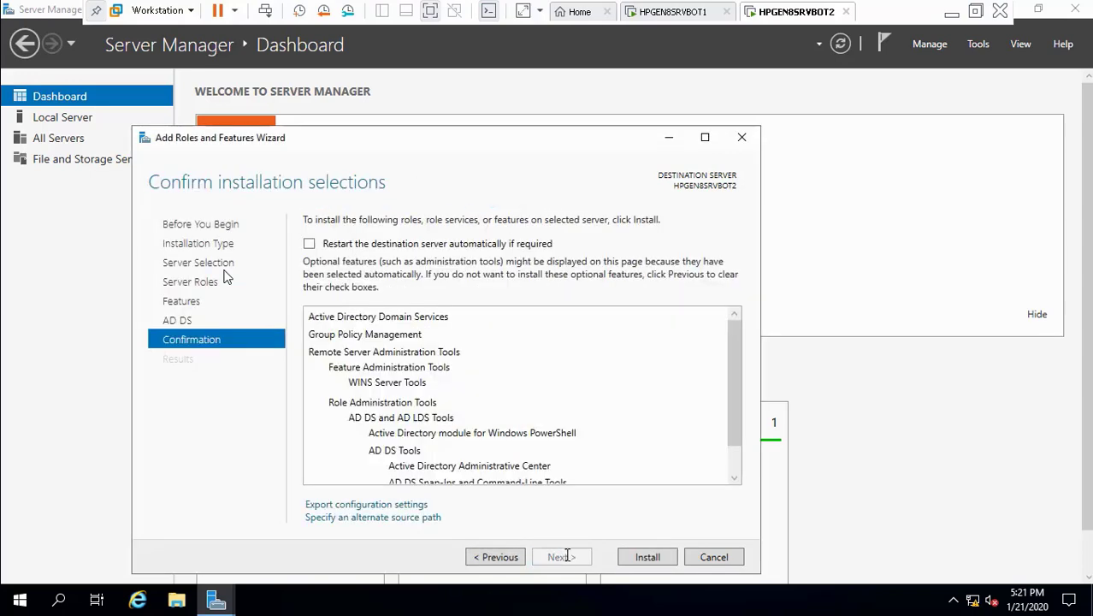
left_click(643, 556)
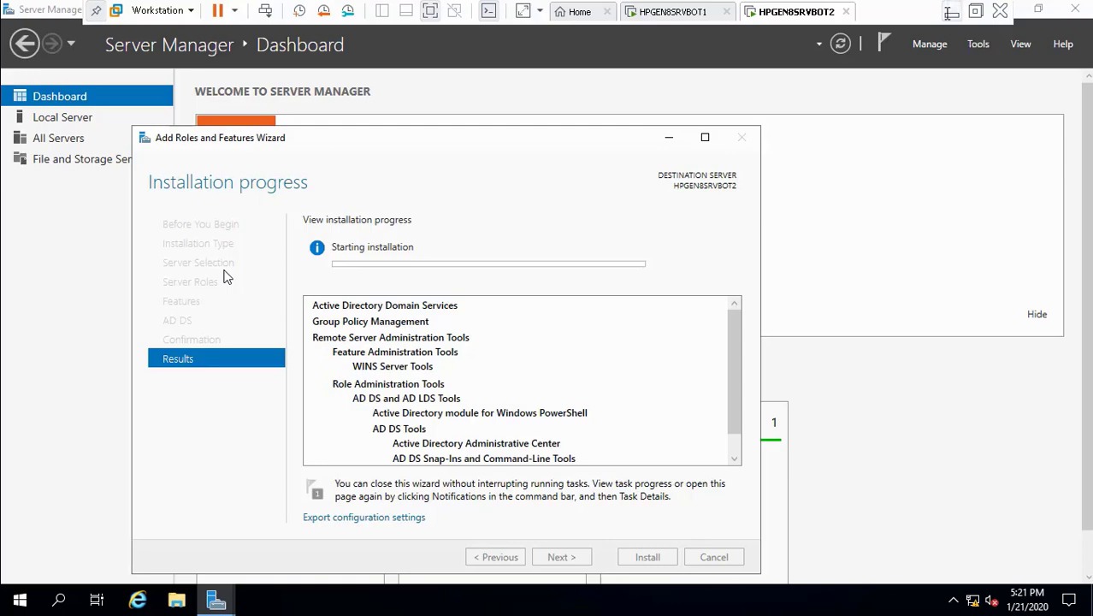
- Minimize VMware and bring back the HPGEN8SRVBOT2 window to launch server promotion to domain controller
left_click(952, 10)
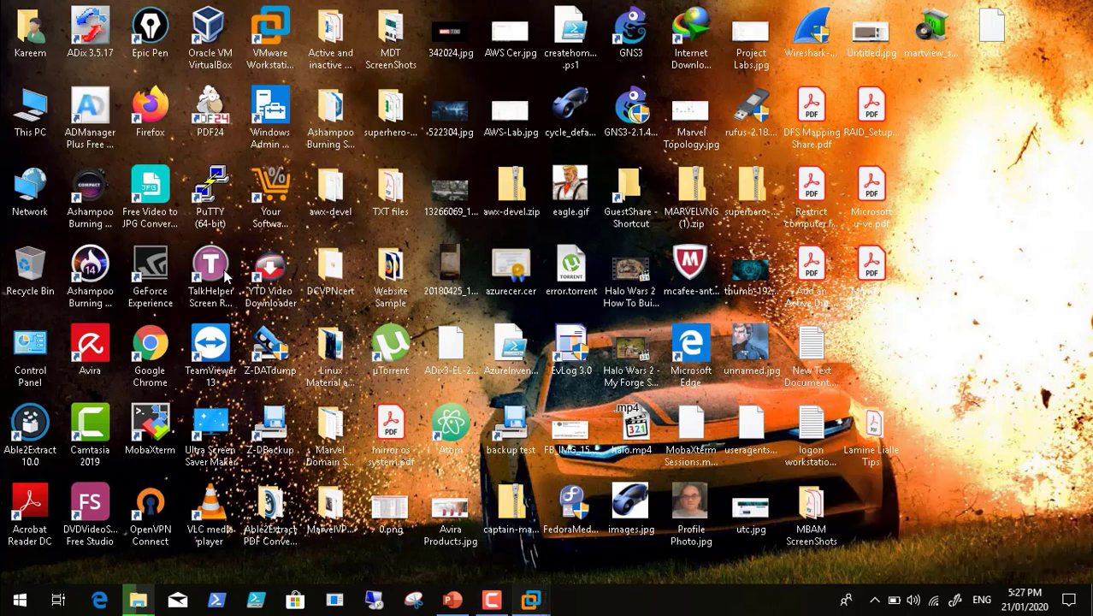
mouse_move(530, 598)
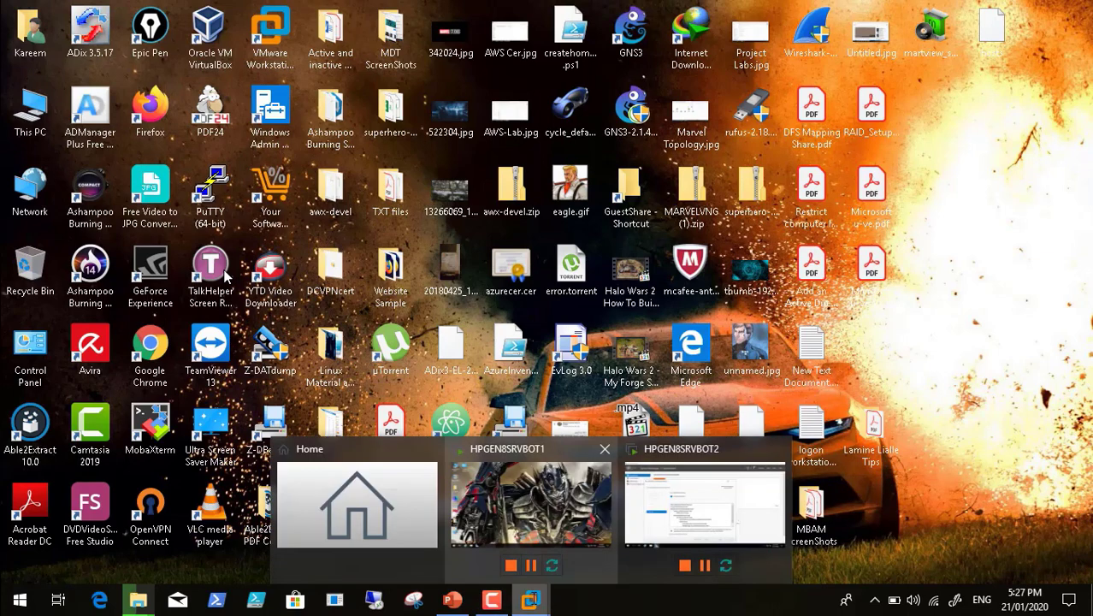
left_click(676, 502)
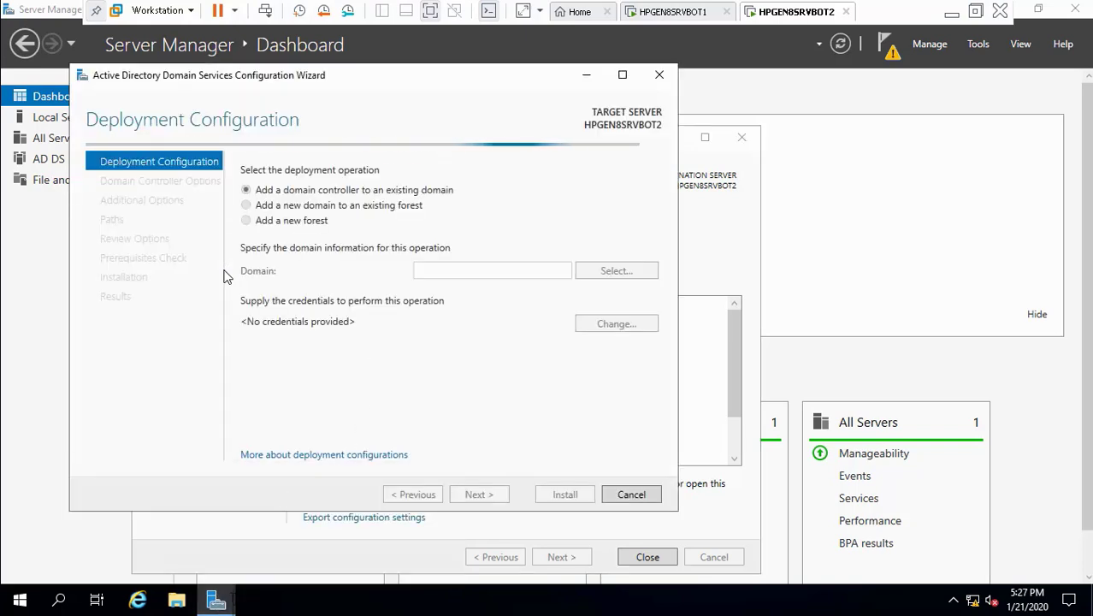
- Choose adding a domain controller to an existing domain and supply the TRANSFORMERS domain admin credentials
mouse_move(216, 601)
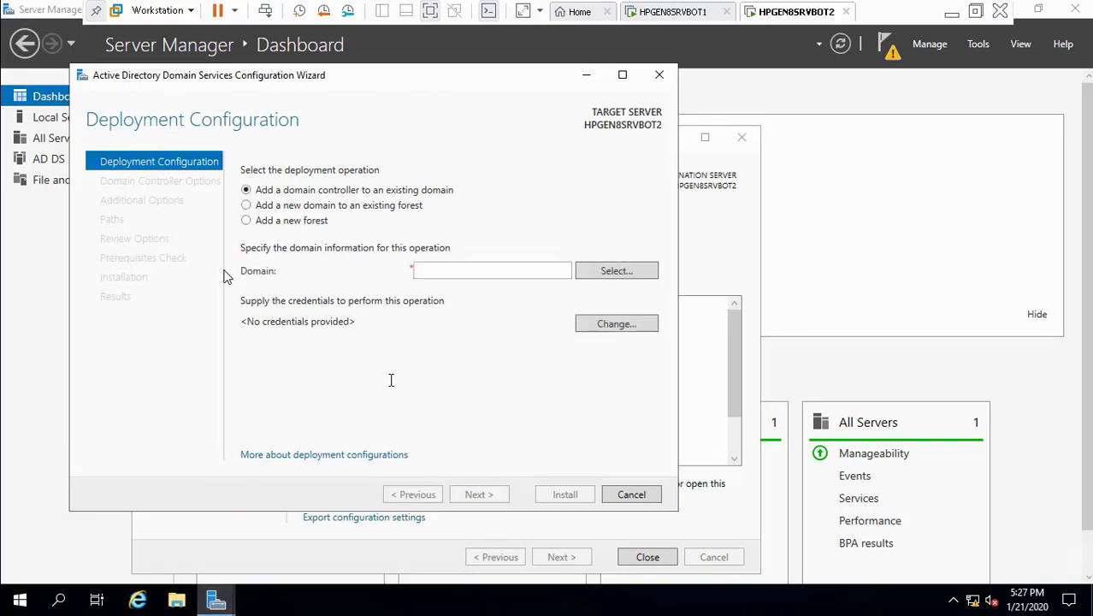
left_click(430, 271)
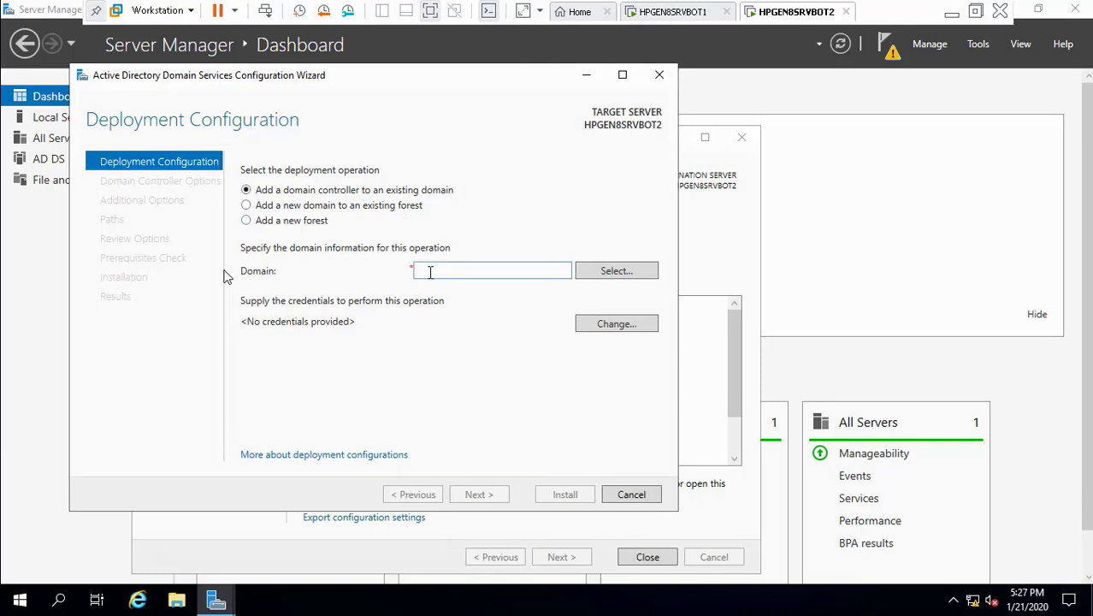
left_click(603, 324)
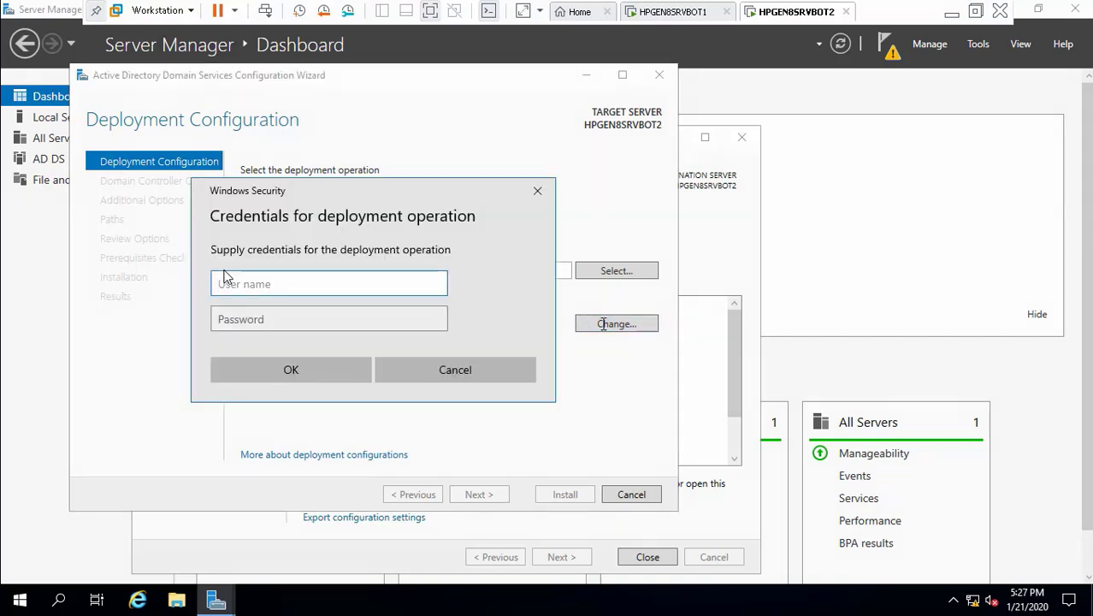
type("tra")
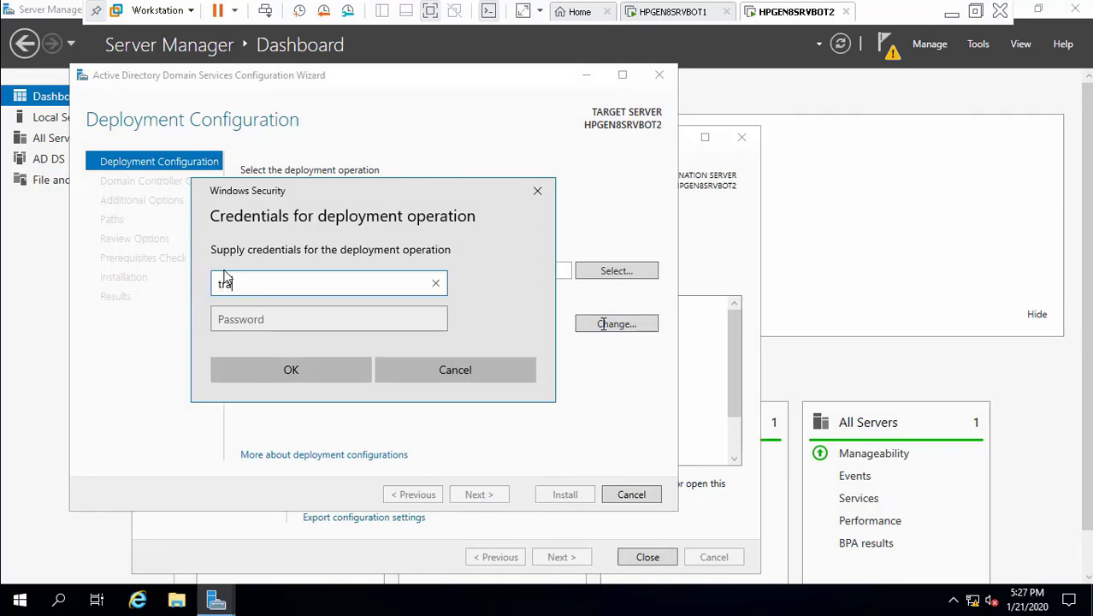
type("nsformers\\kraouf")
key("Tab")
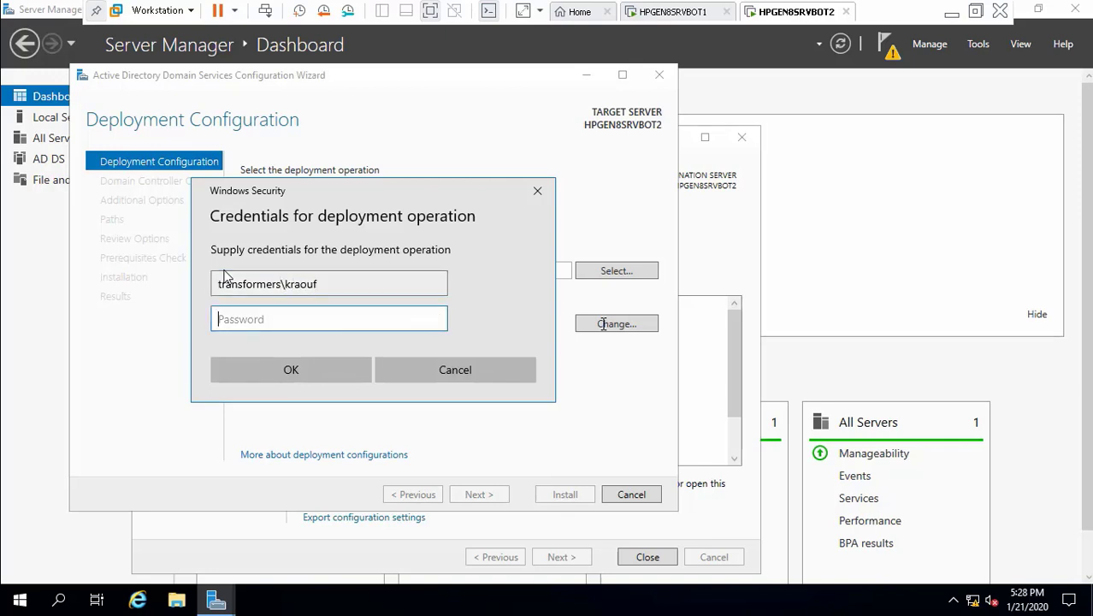
type("••••••••••")
key("Return")
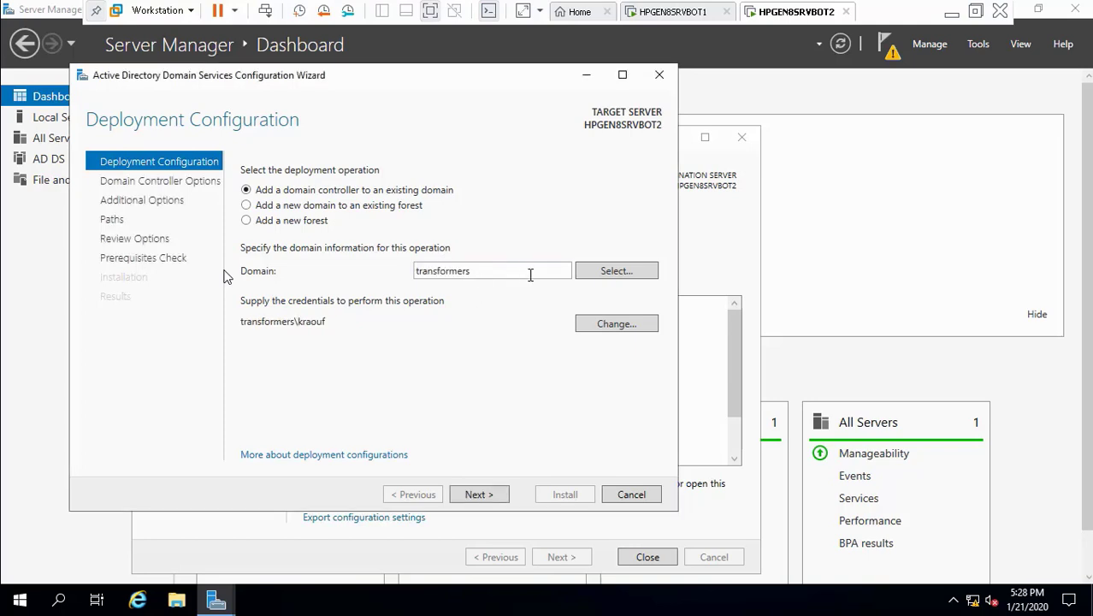
- Select Transformers.Local as the target domain
left_click(608, 272)
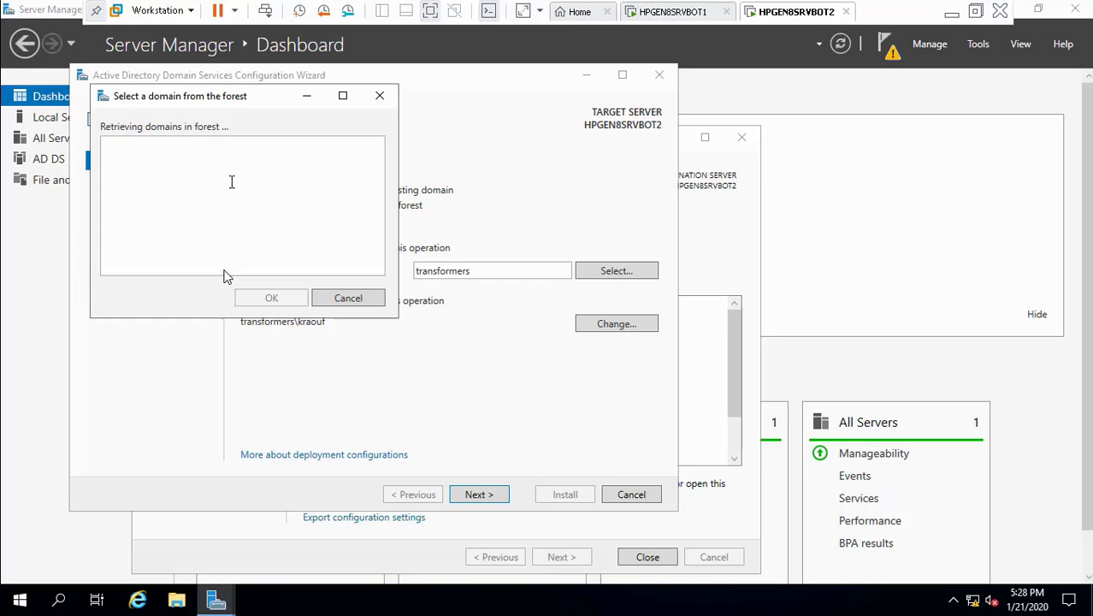
left_click(171, 160)
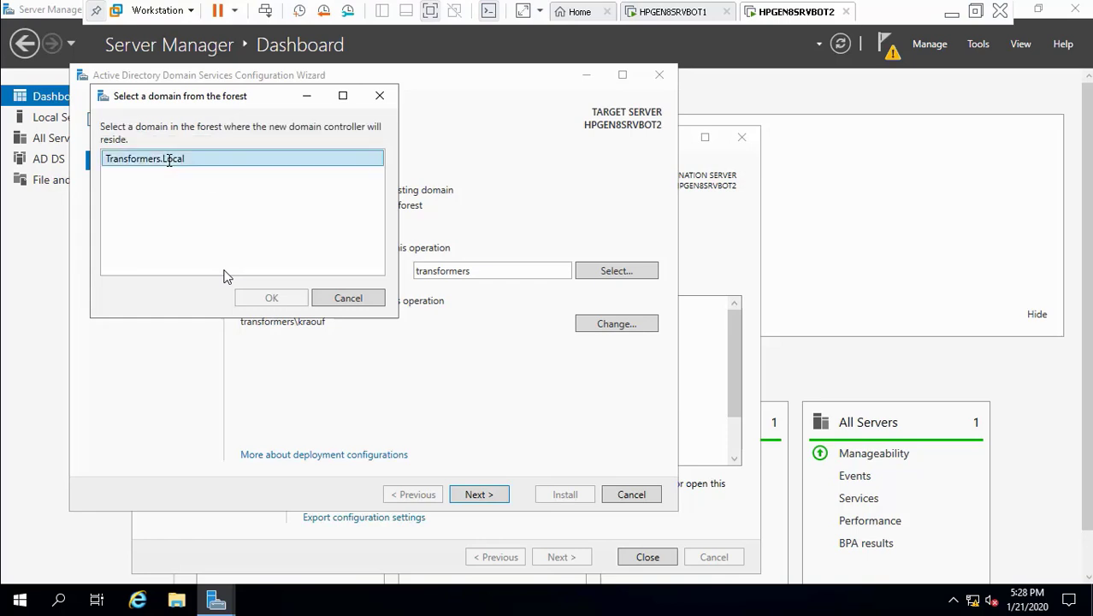
left_click(264, 295)
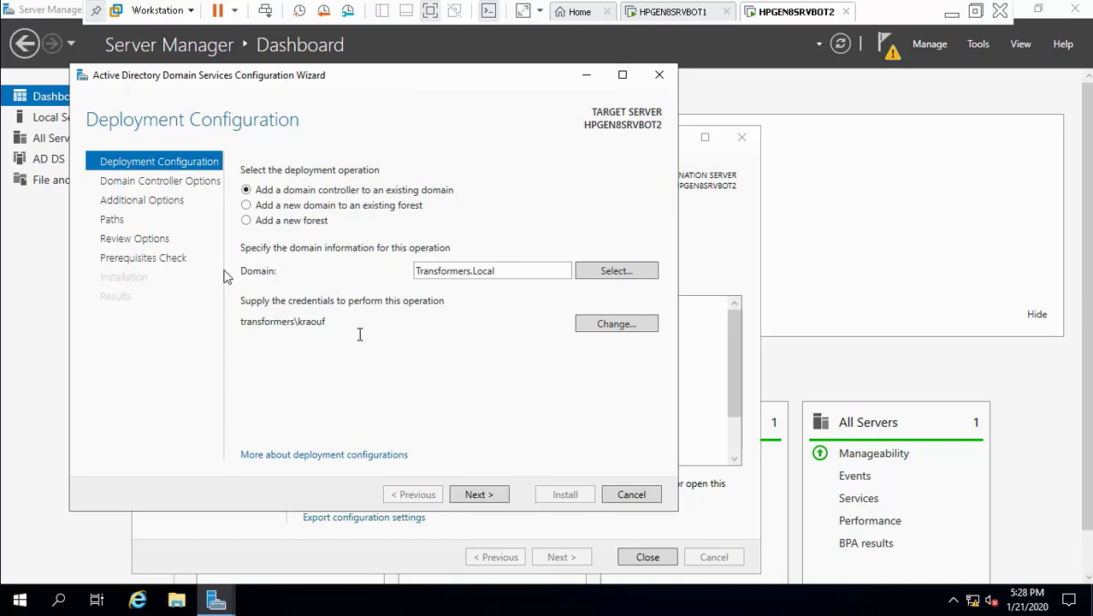
- Enter and confirm the Directory Services Restore Mode password on the domain controller options page
left_click(479, 494)
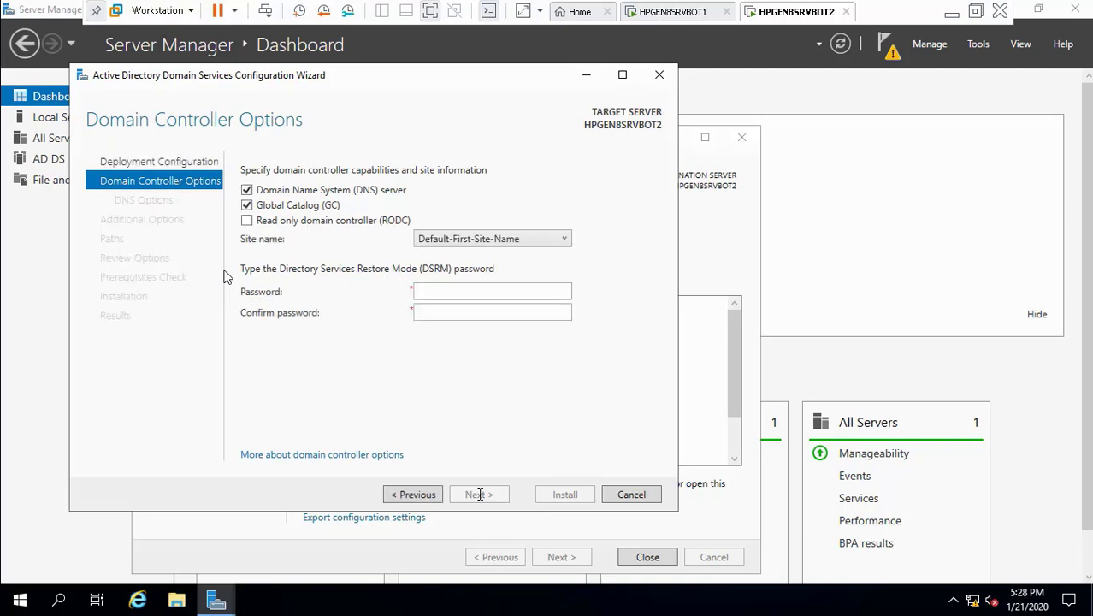
left_click(453, 291)
type("••••••")
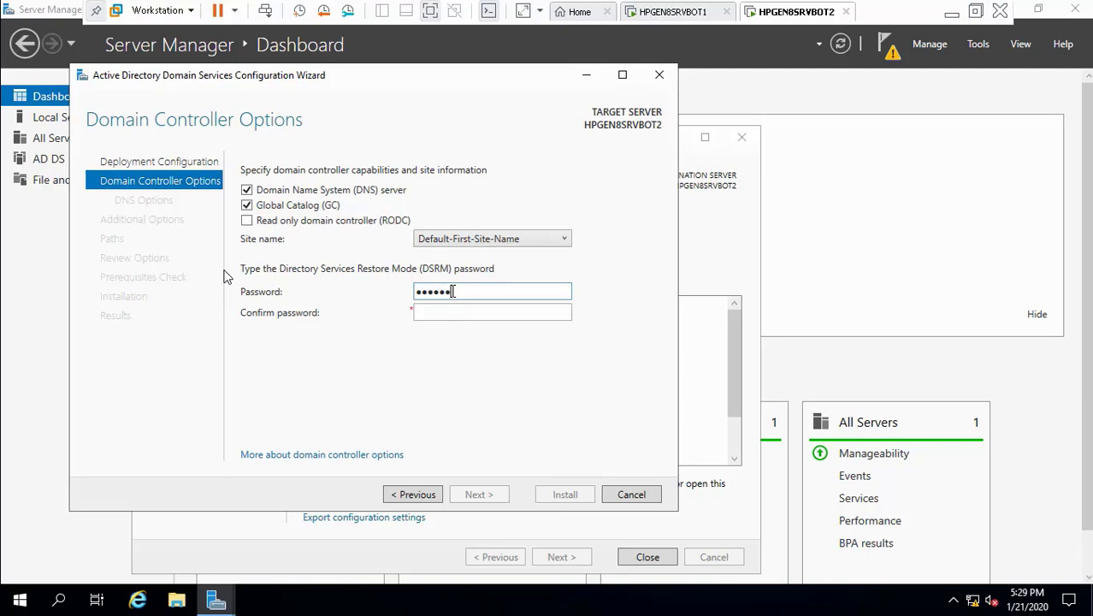
type("••••")
key("Tab")
type("•••••")
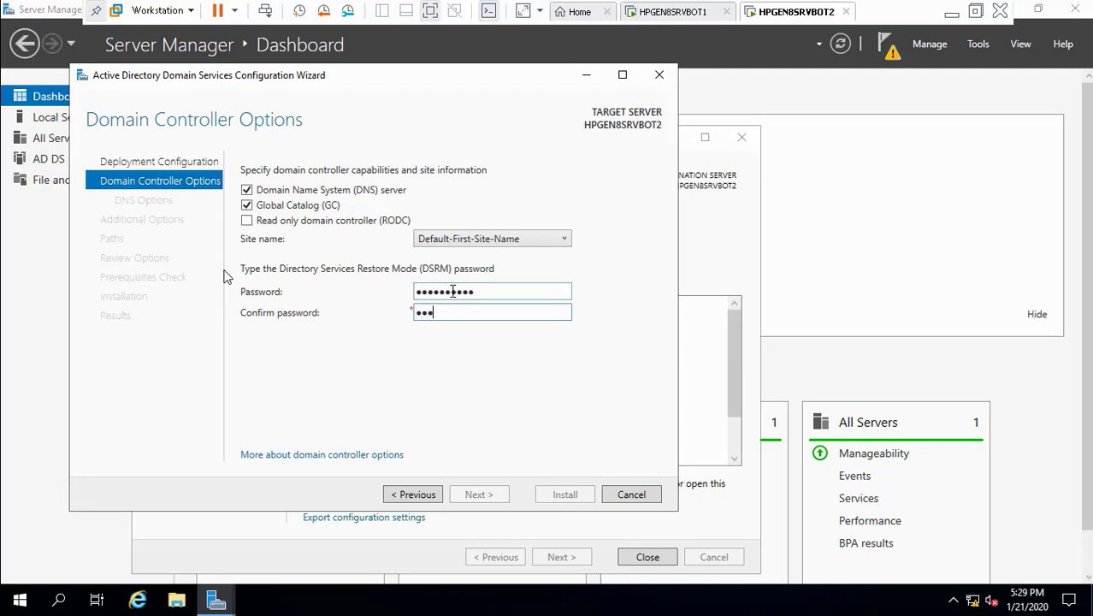
type("•••••")
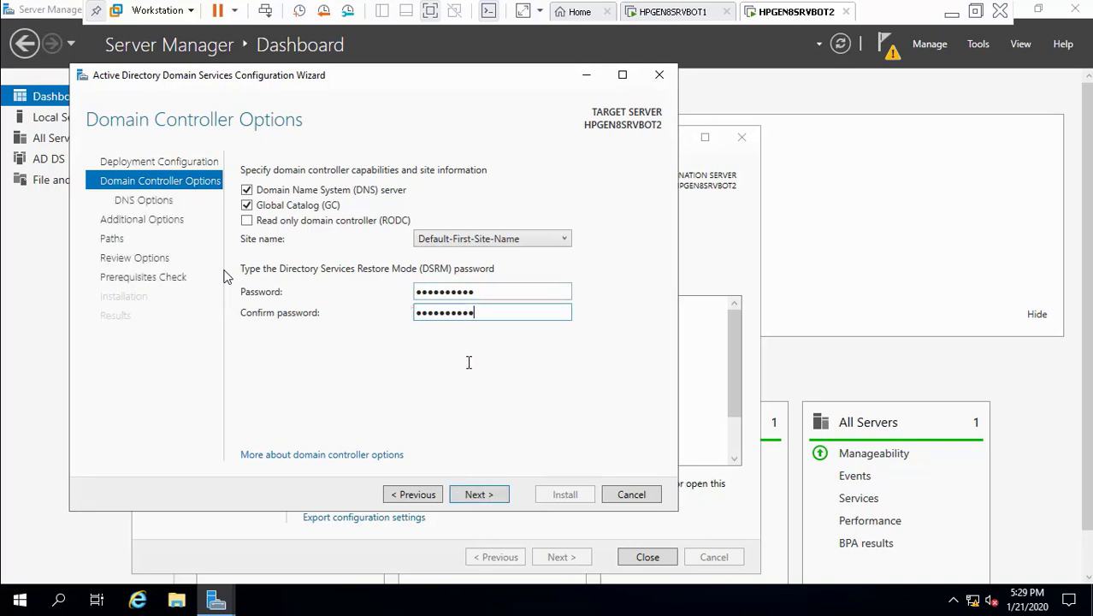
left_click(480, 495)
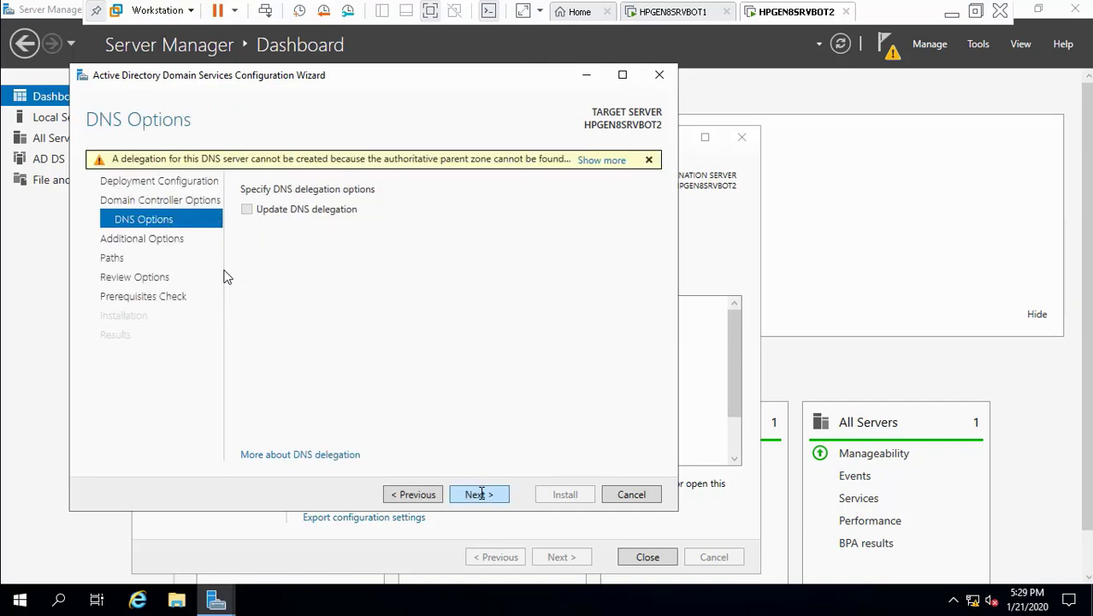
- Accept default DNS, replication and path options, and review the passed prerequisite checks
left_click(480, 494)
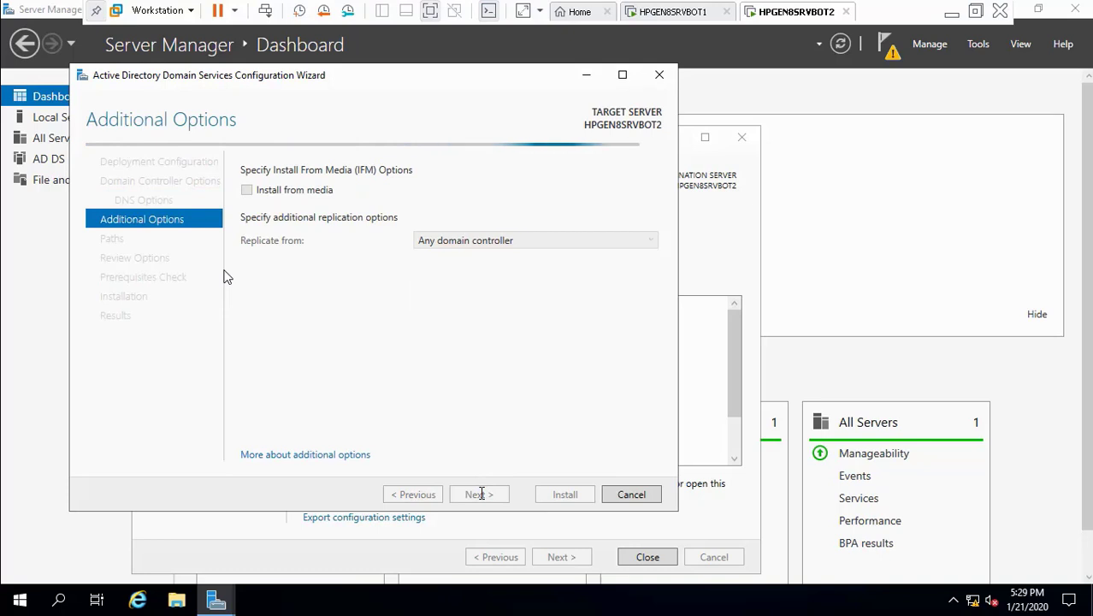
left_click(480, 495)
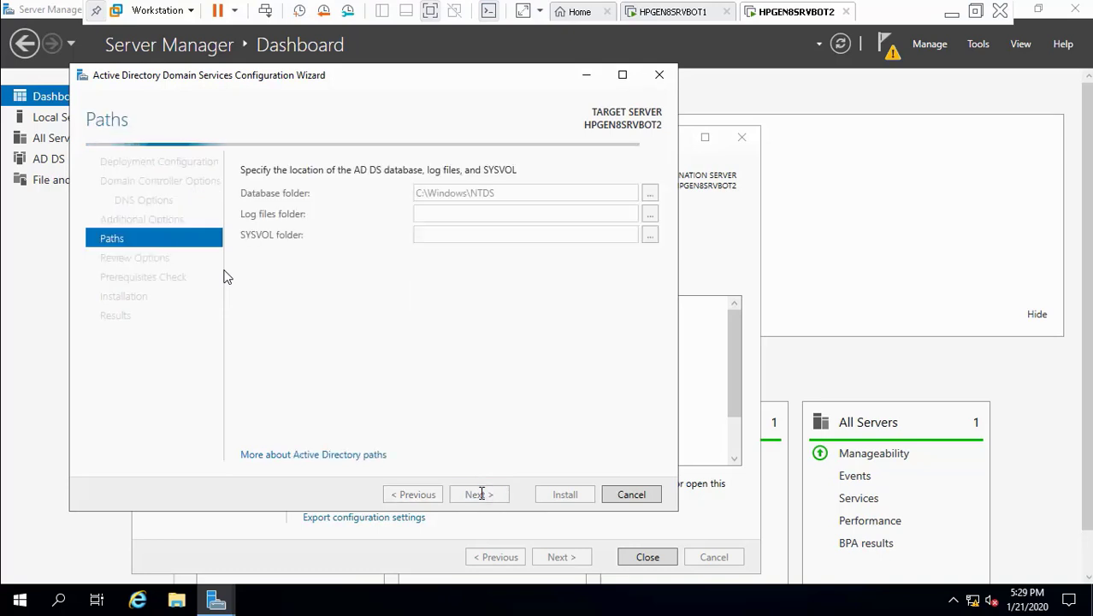
left_click(480, 494)
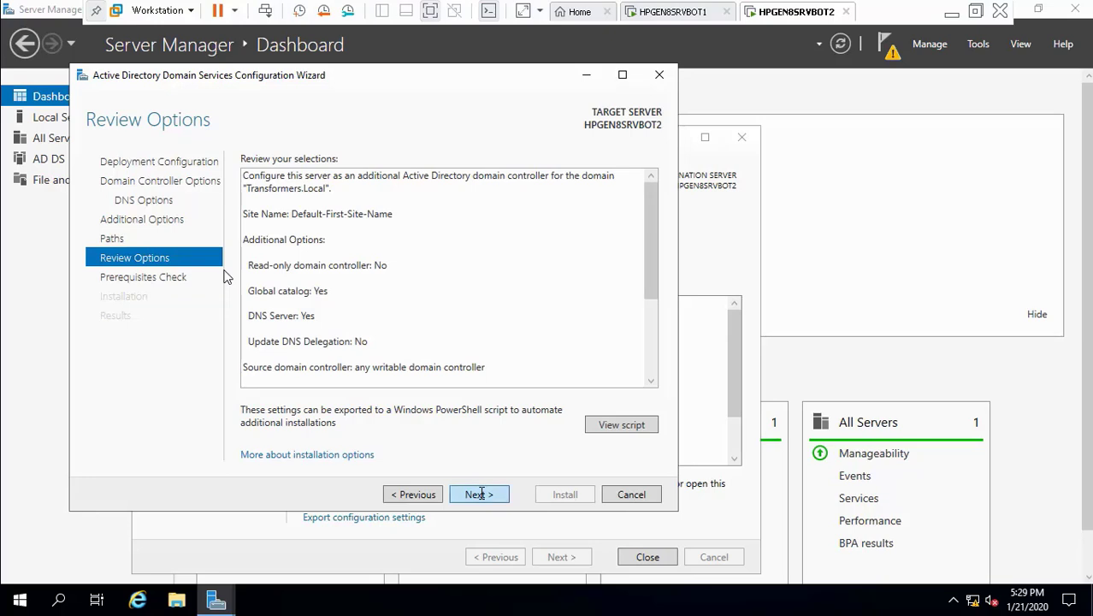
left_click(480, 494)
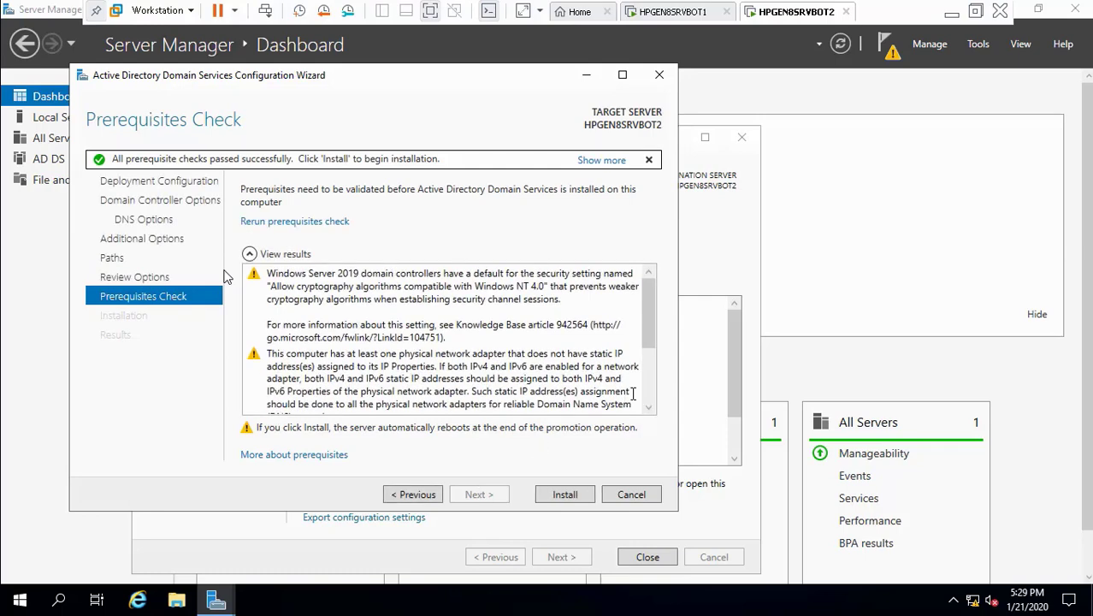
scroll(654, 395, "down", 3)
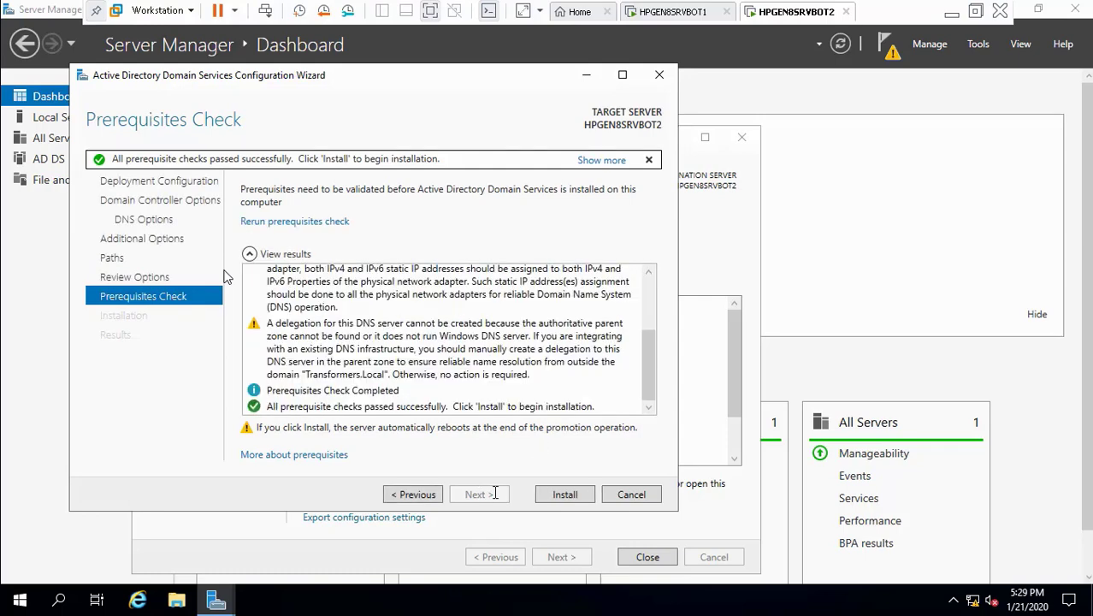
- Start the domain controller installation and minimize the VM to the host desktop
left_click(563, 494)
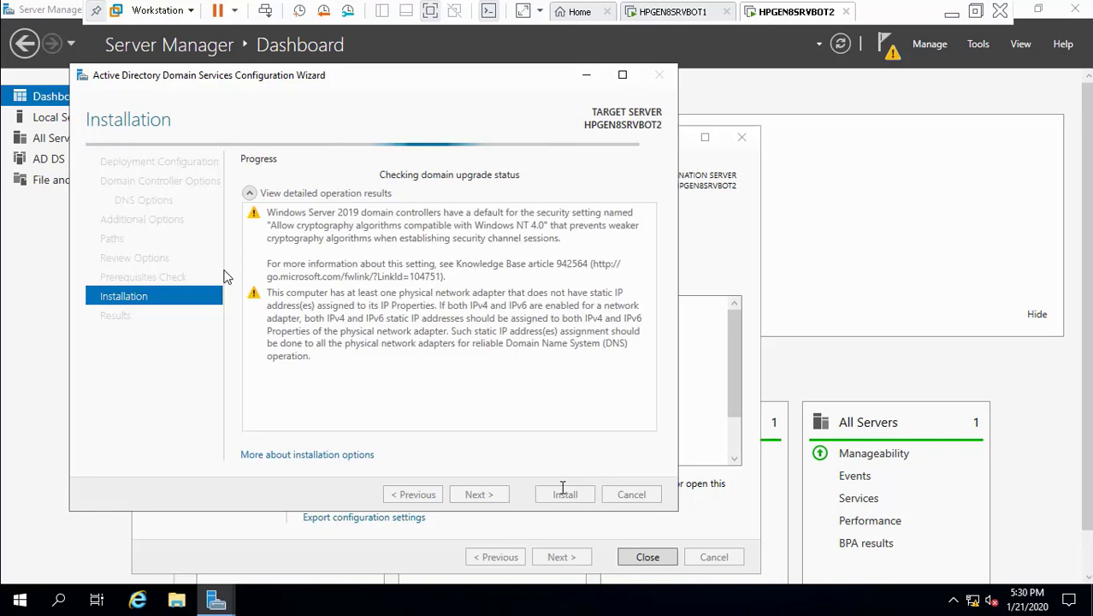
left_click(950, 14)
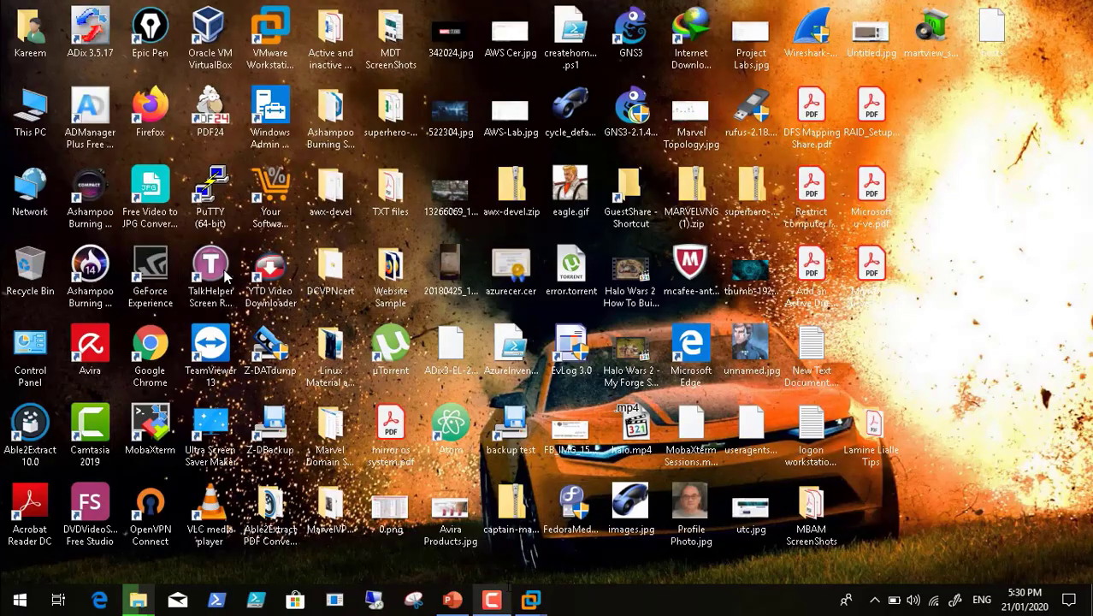
- Bring back the HPGEN8SRVBOT2 console from the taskbar, now at its lock screen after restarting
left_click(498, 601)
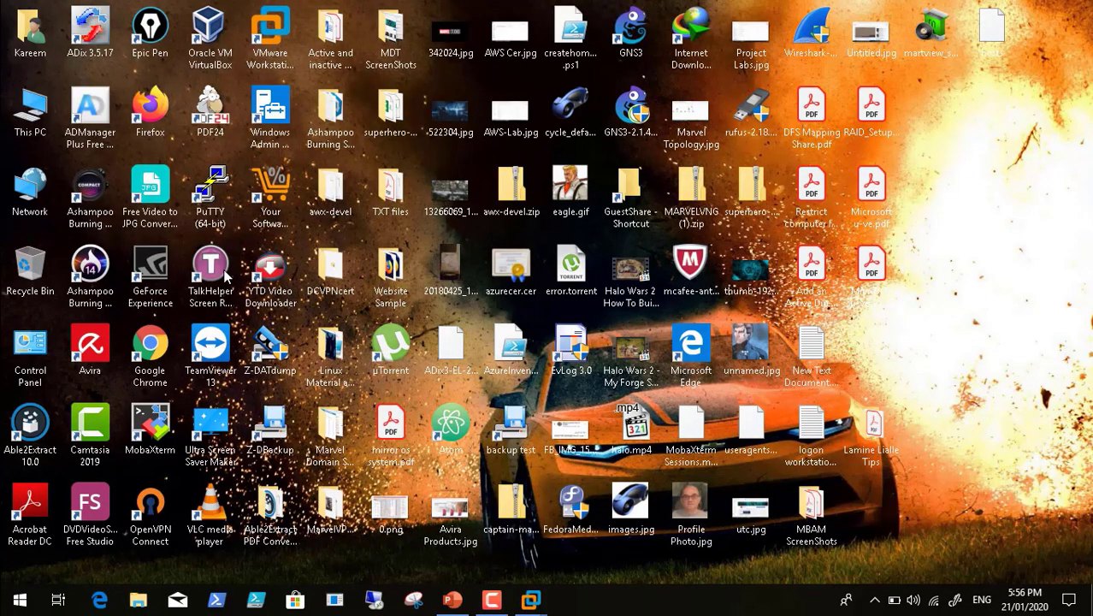
mouse_move(531, 600)
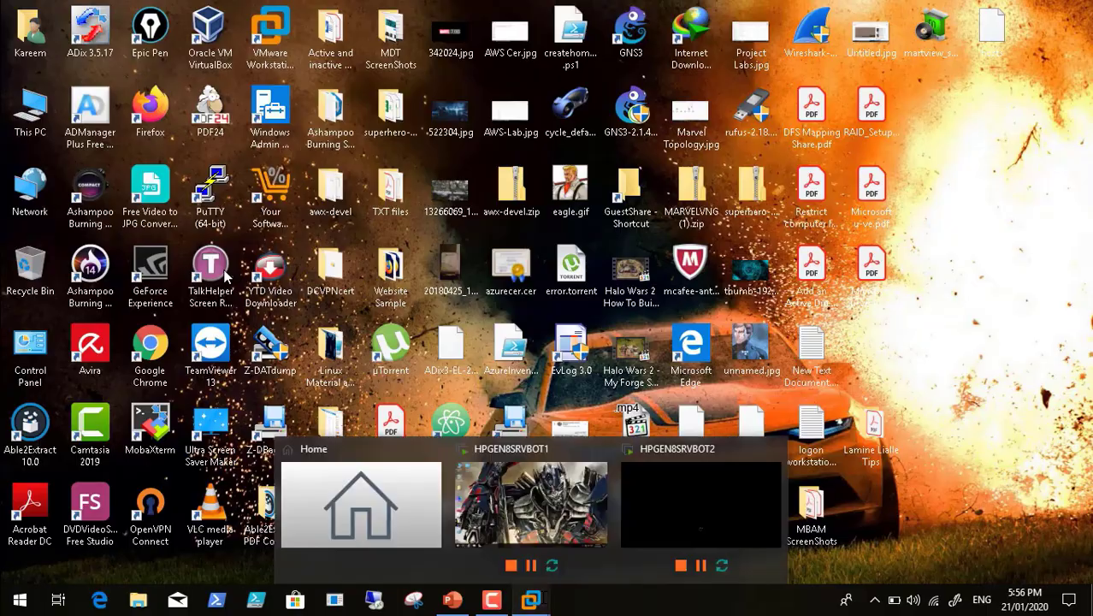
left_click(619, 467)
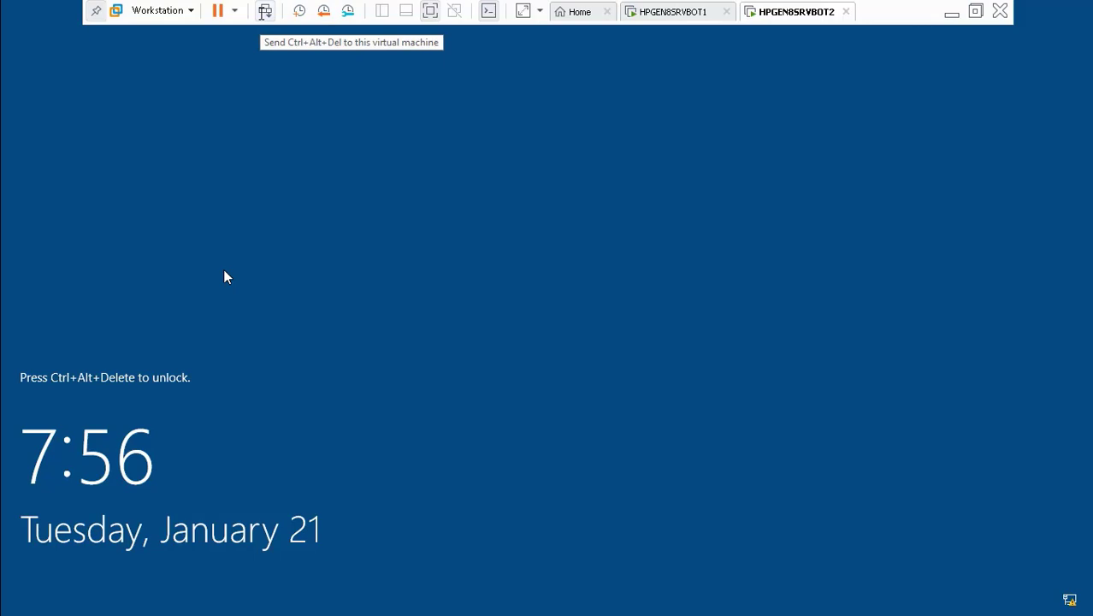
- Unlock HPGEN8SRVBOT2, acknowledge the legal notice, and sign in with the domain account
left_click(265, 10)
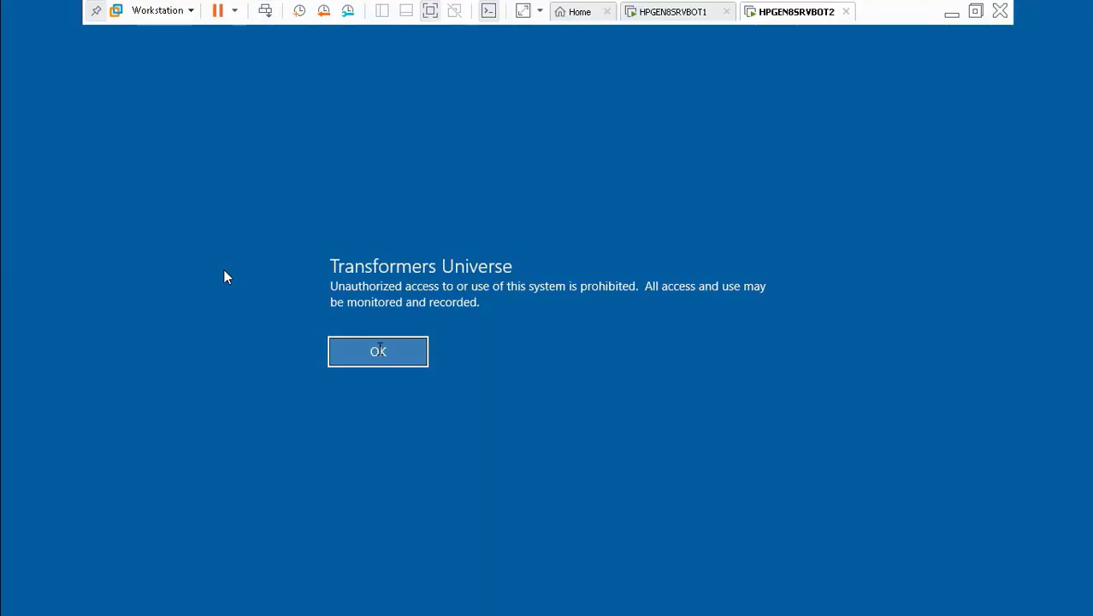
key("Return")
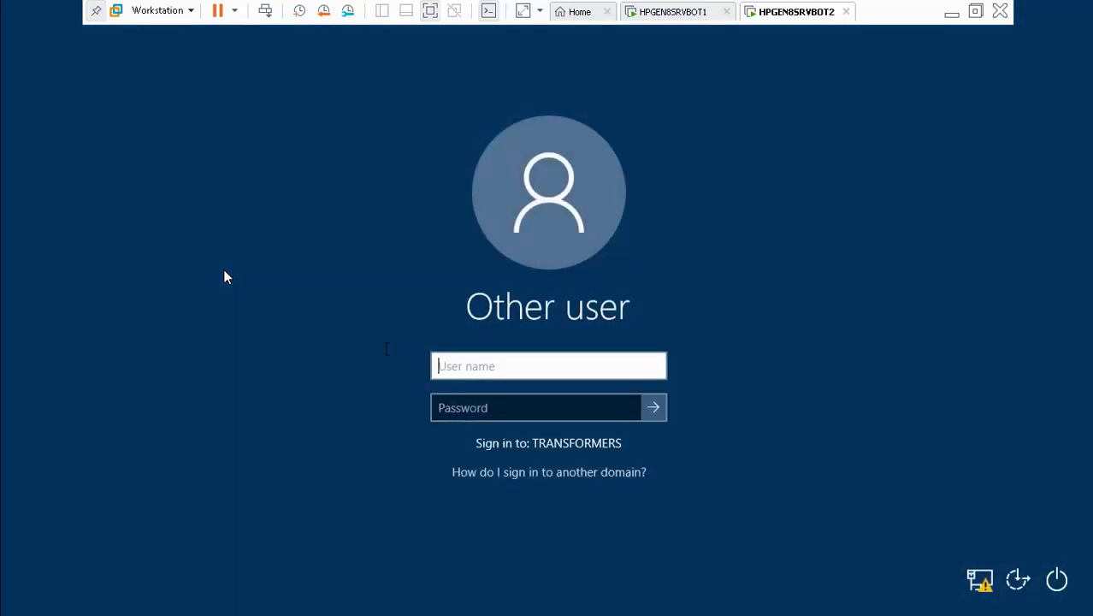
type("kraouf")
key("Tab")
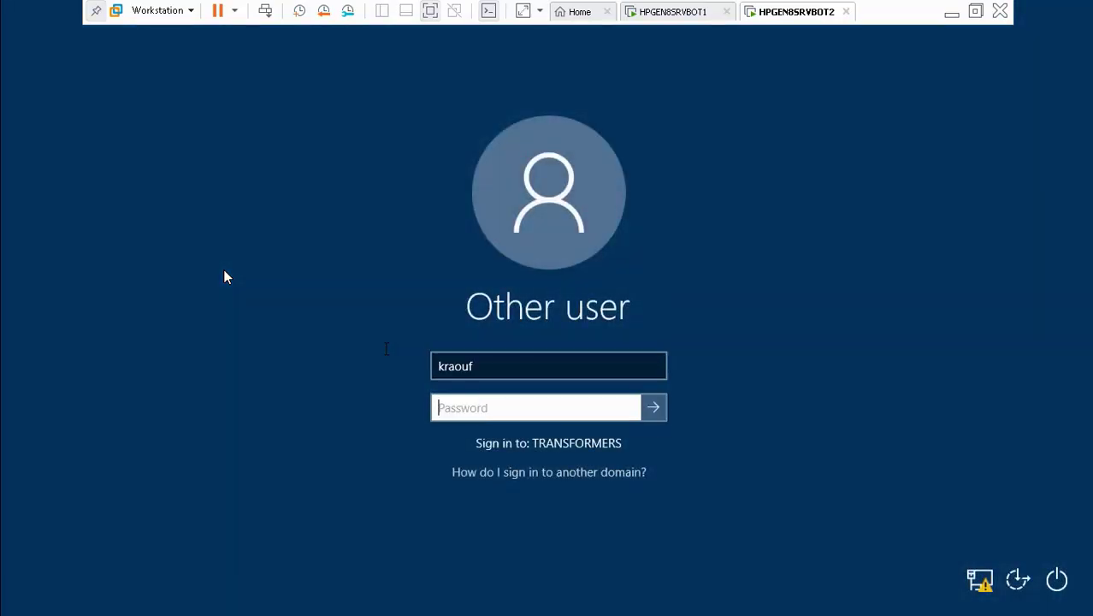
type("••••••••••")
key("Return")
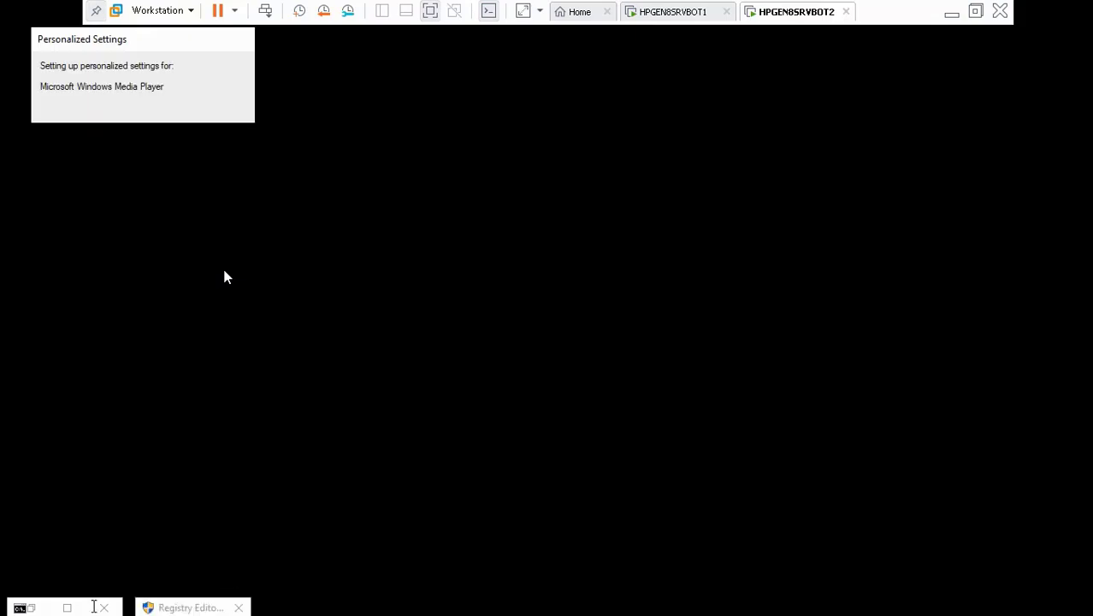
- Approve the four Registry Editor elevation prompts and dismiss the missing idlelogoff.exe error
right_click(174, 607)
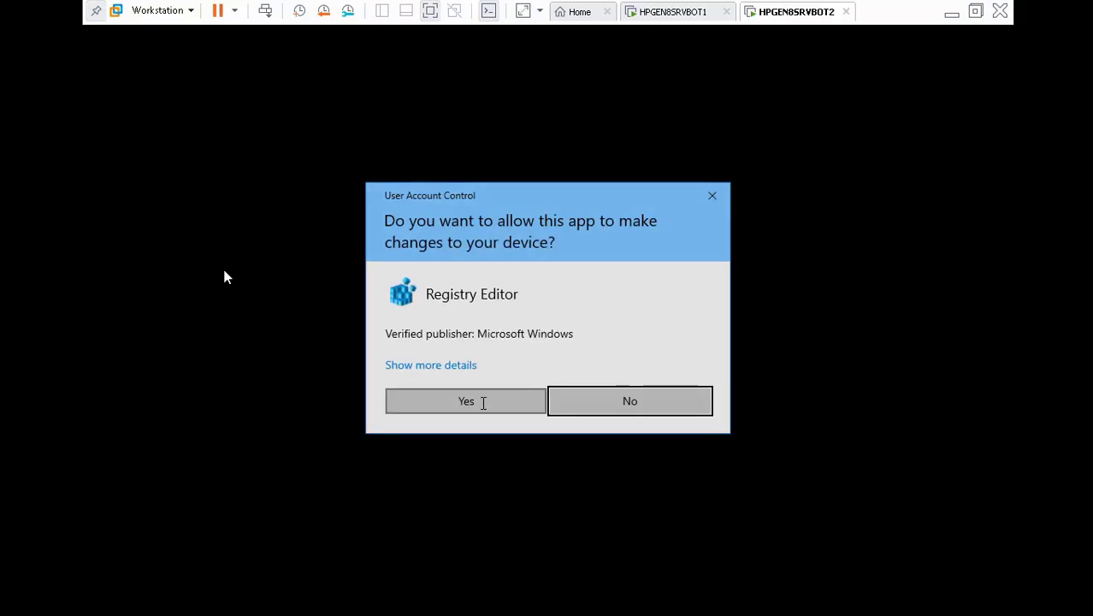
left_click(483, 403)
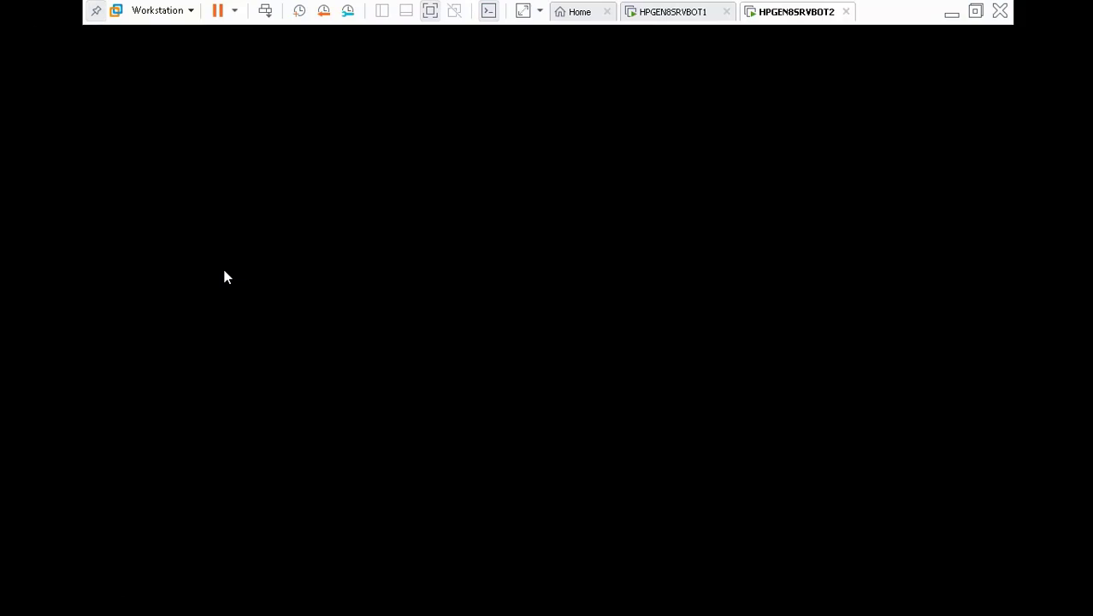
left_click(483, 400)
left_click(483, 403)
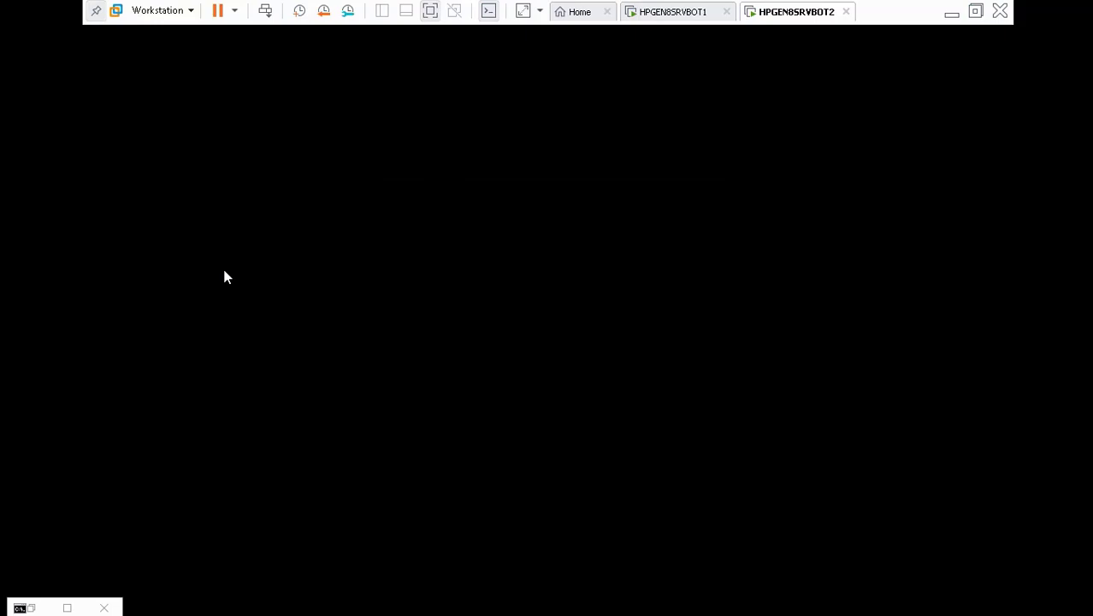
left_click(483, 401)
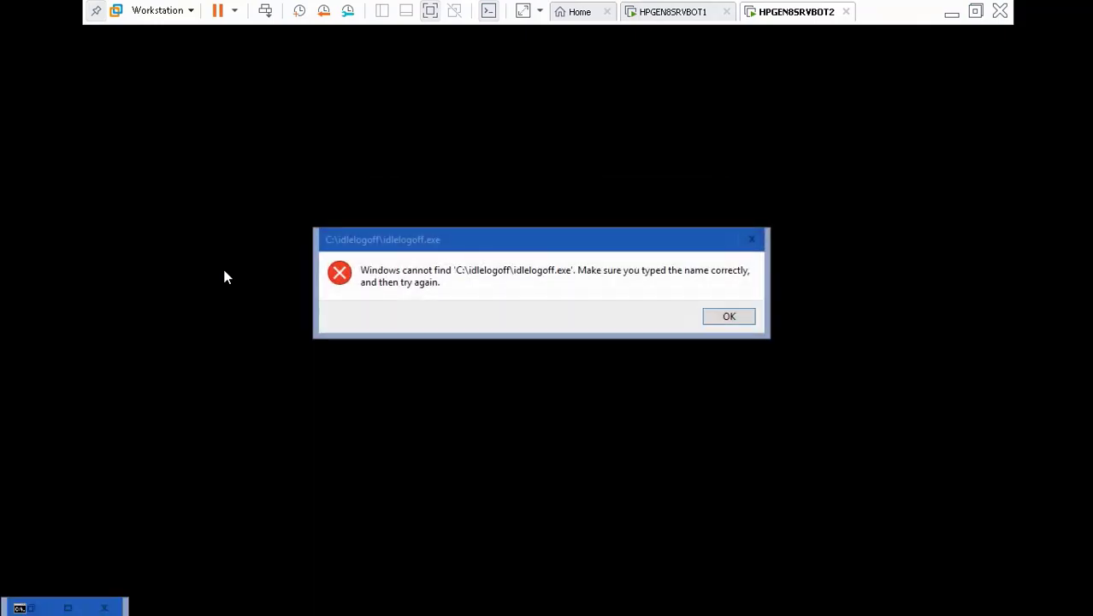
left_click(716, 318)
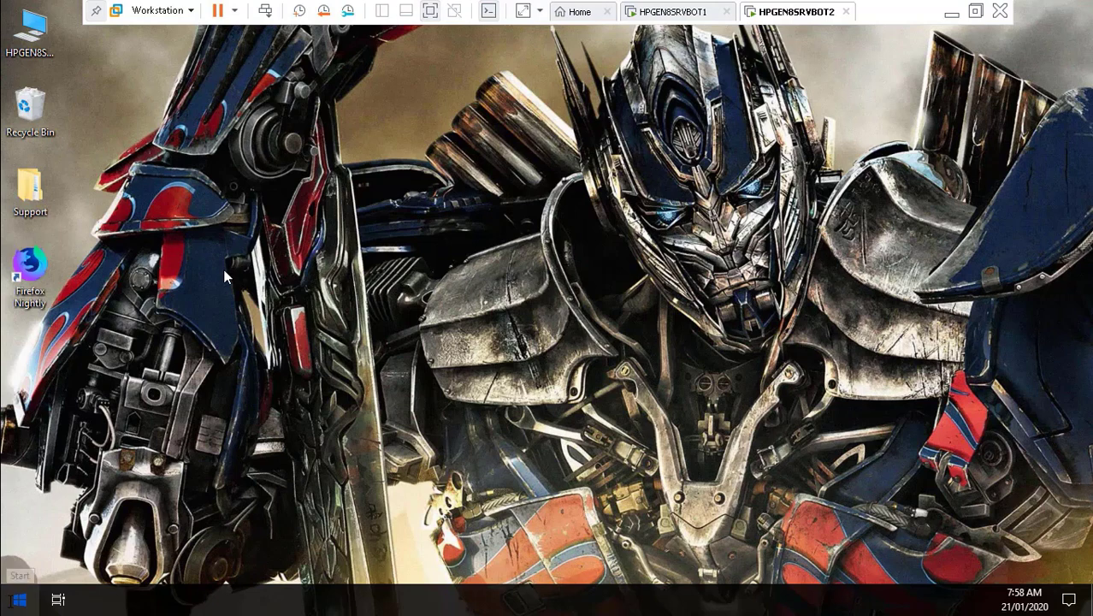
- Open the network shares on \\192.168.2.8 through Run
left_click(19, 599)
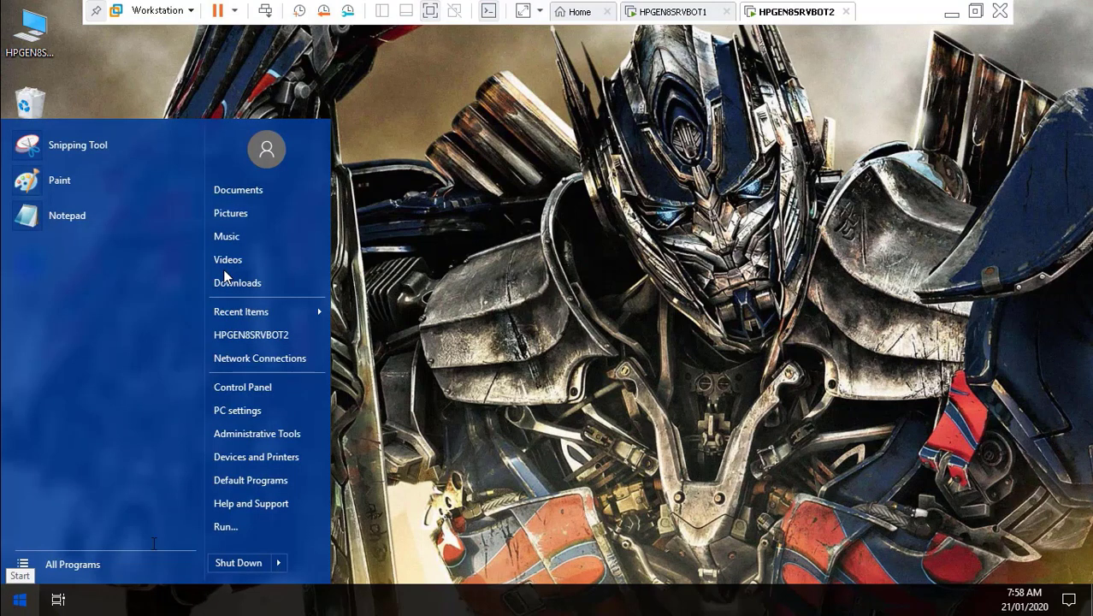
left_click(225, 526)
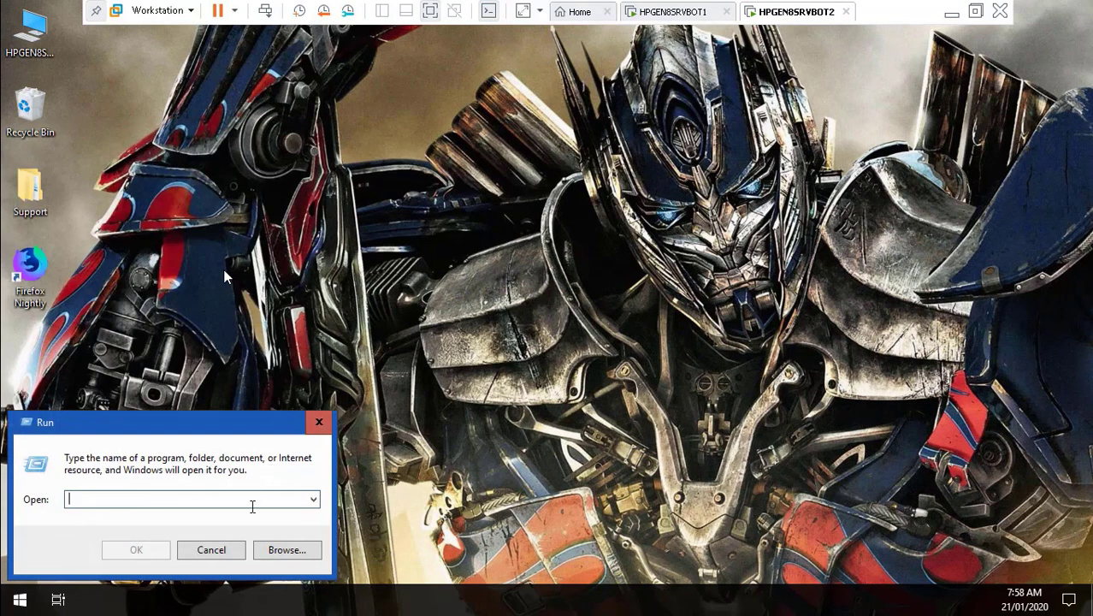
type("\\\\")
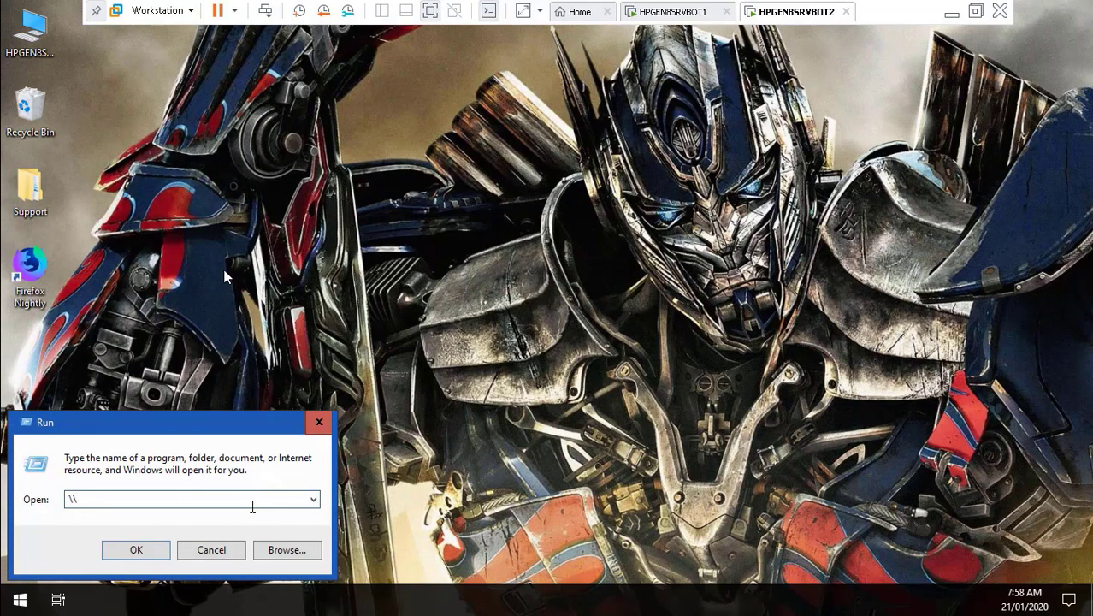
type("192.16")
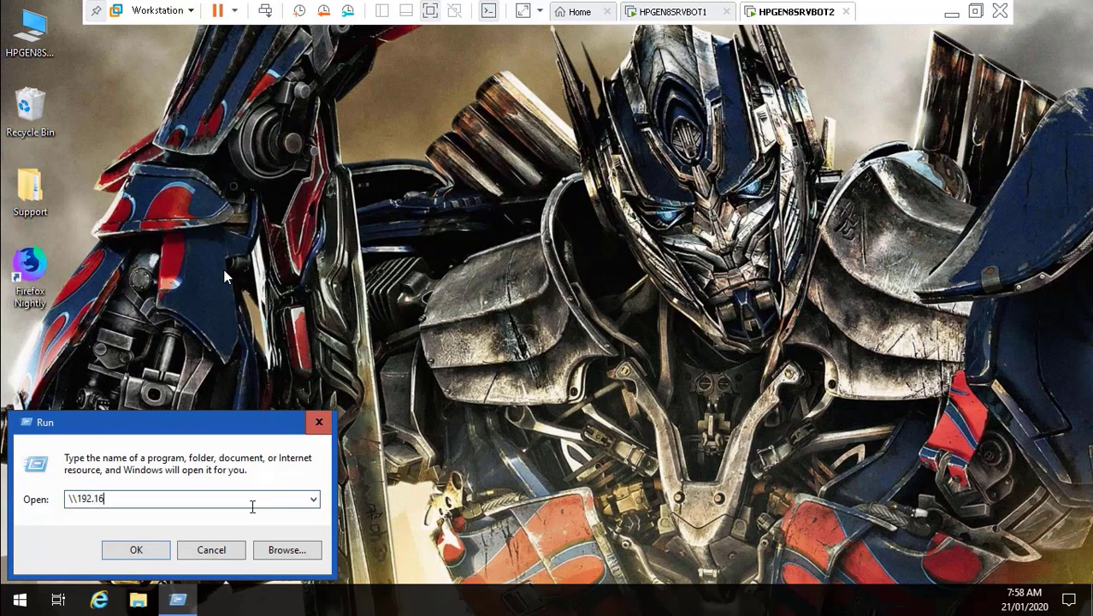
type("8.2.8\\")
key("Return")
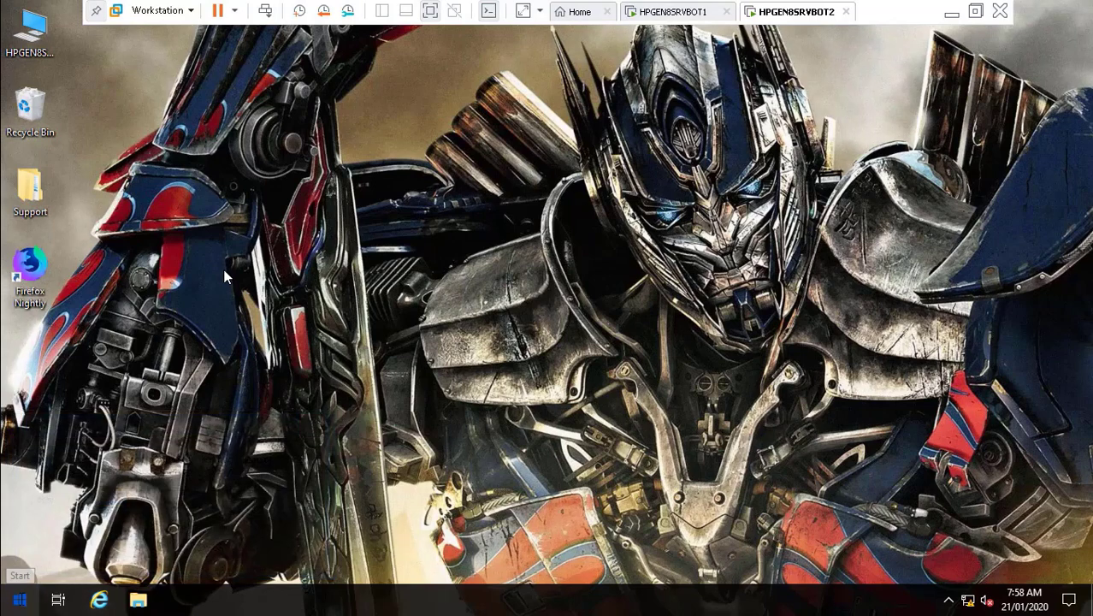
left_click(19, 599)
key("Escape")
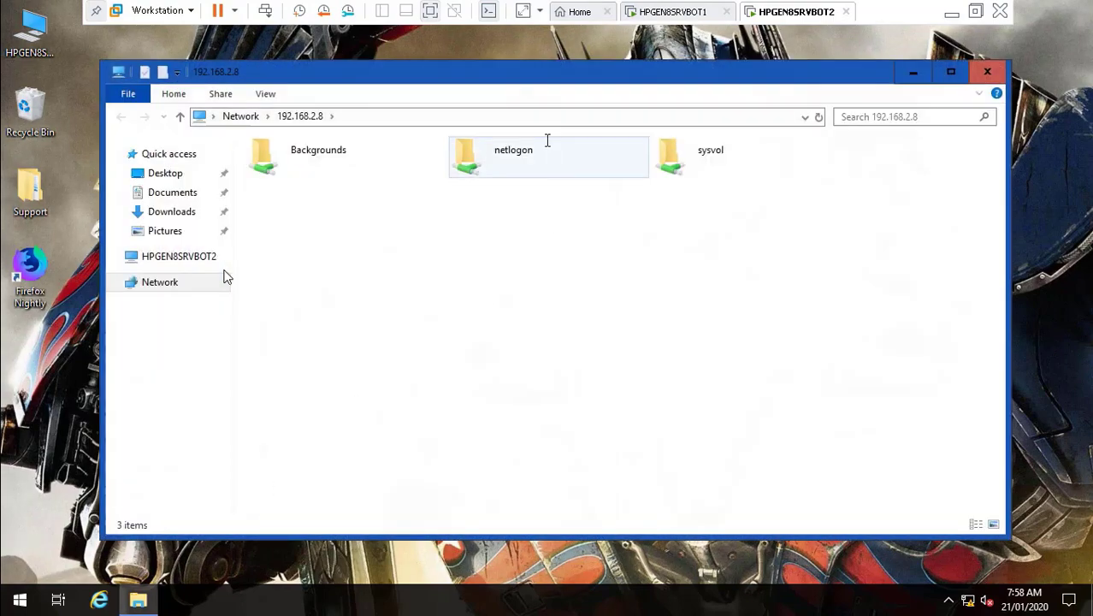
- Navigate to the \\192.168.2.8\c$ share through the address bar
left_click(524, 112)
left_click(424, 120)
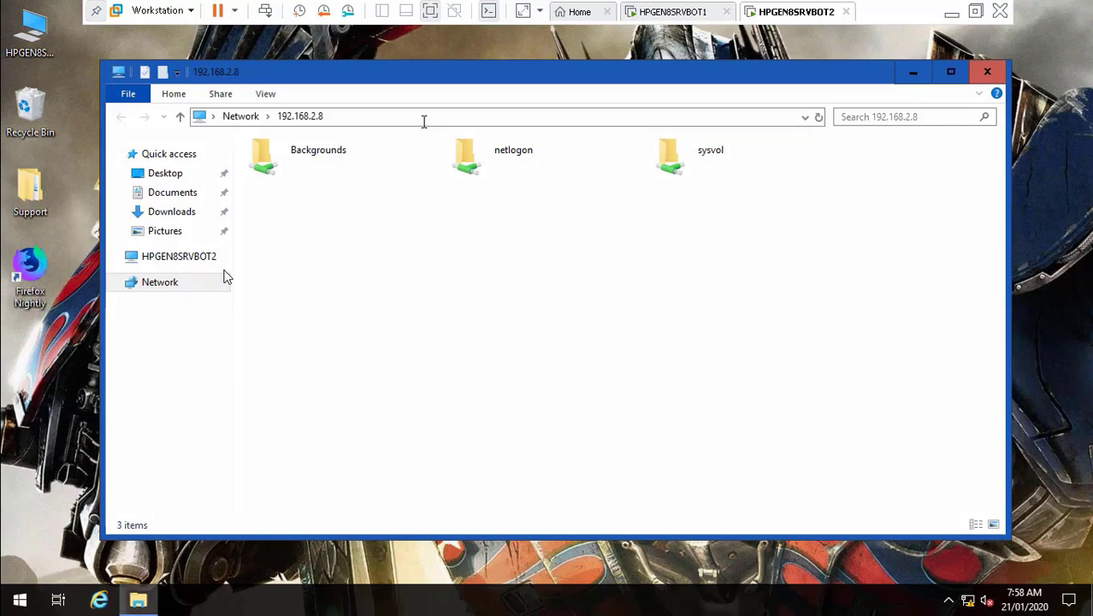
left_click(407, 114)
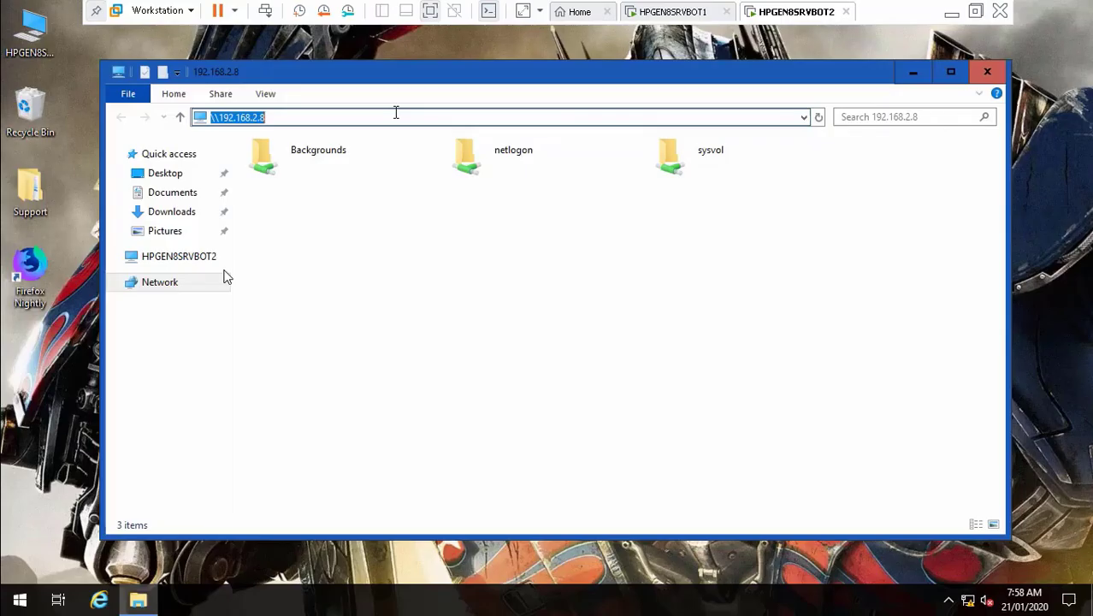
left_click(396, 112)
left_click_drag(549, 307, 389, 116)
left_click(368, 115)
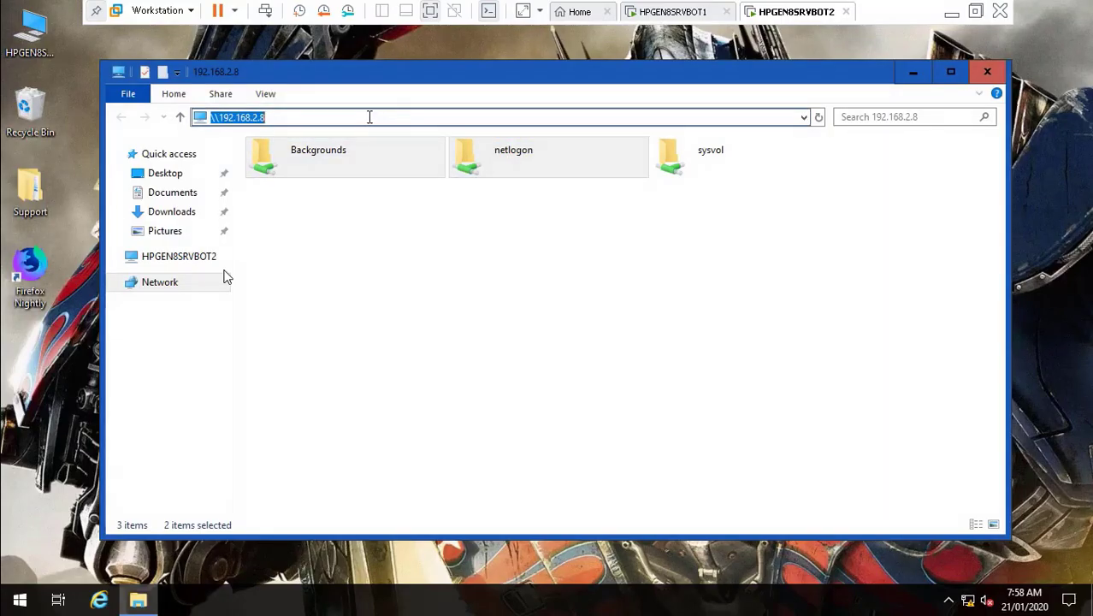
left_click(368, 117)
type("\\")
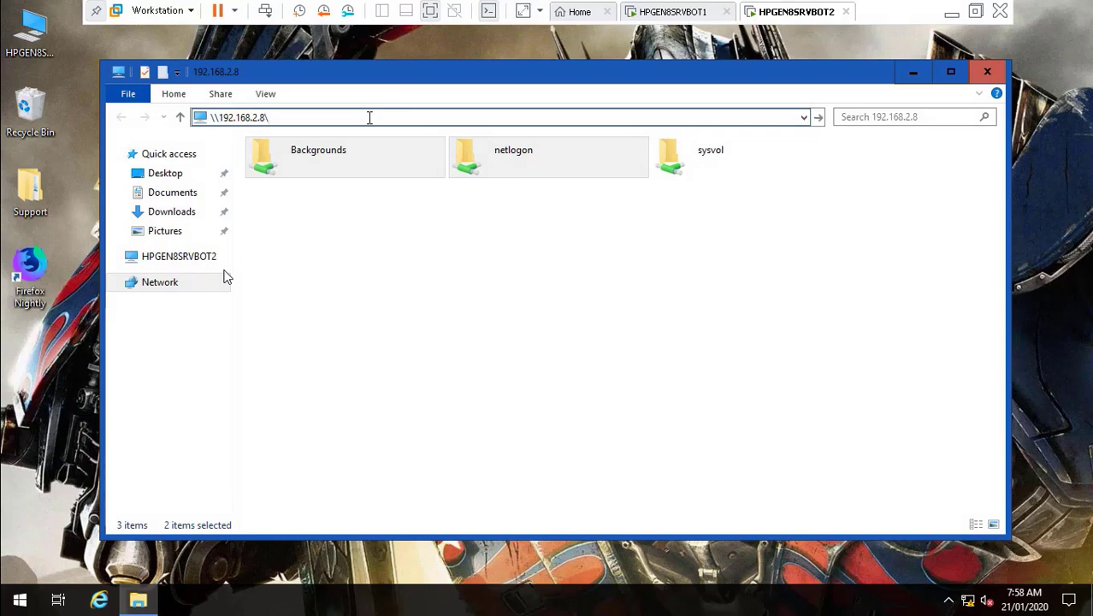
type("c$")
key("Return")
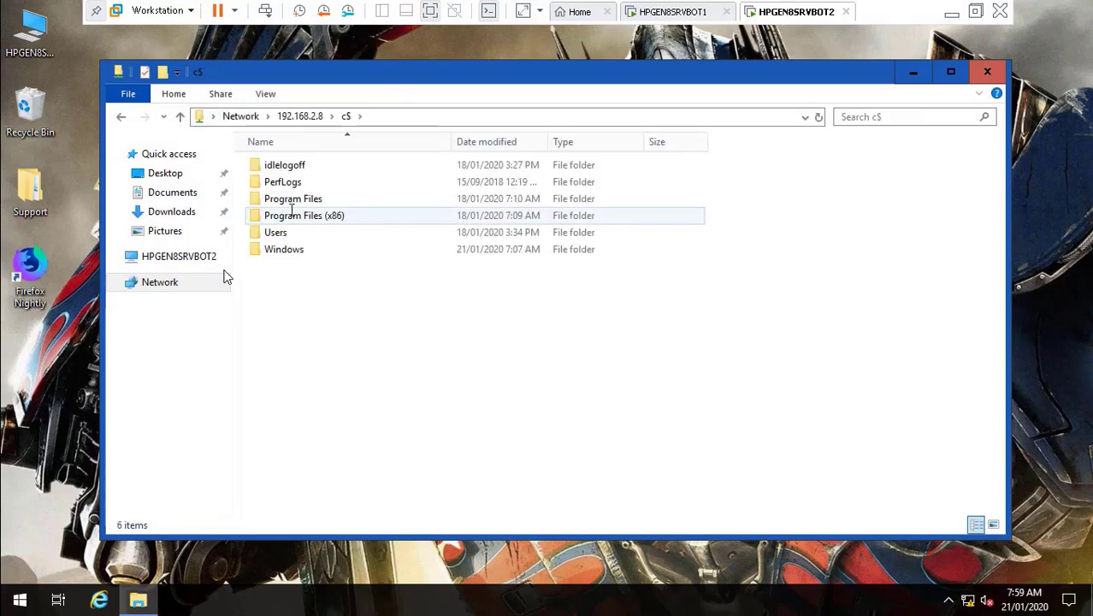
- Copy the idlelogoff folder into Local Disk (C:) and close File Explorer
left_click(283, 164)
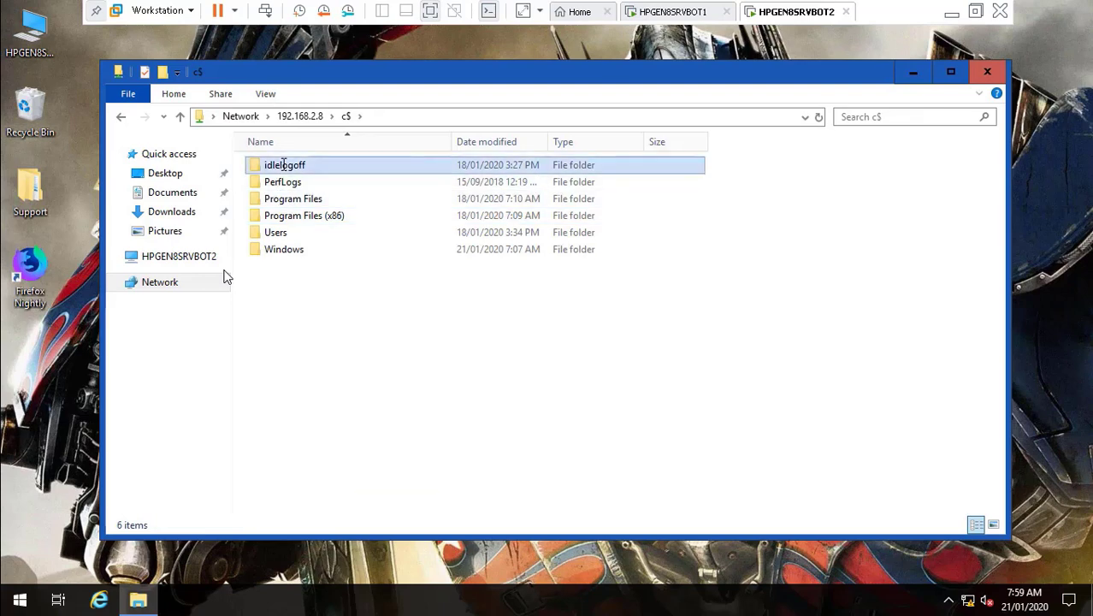
right_click(284, 164)
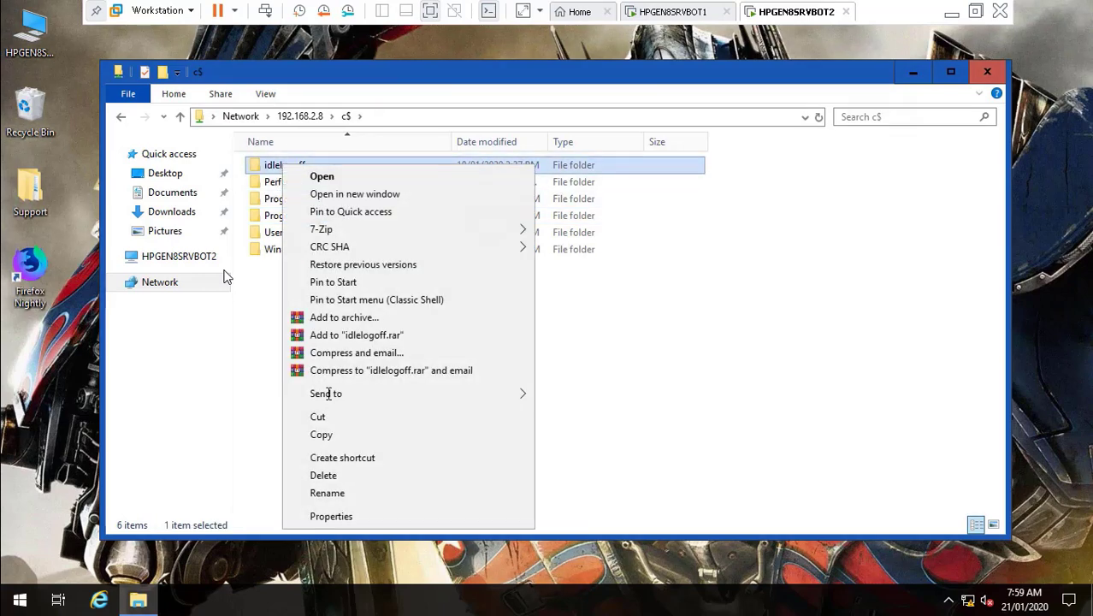
left_click(329, 434)
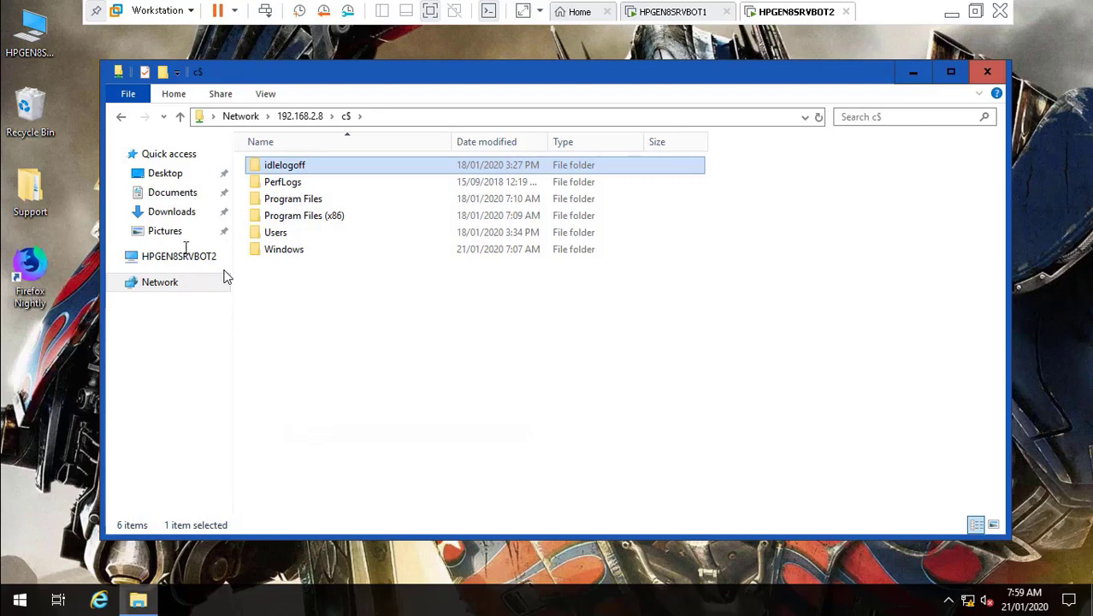
left_click(169, 256)
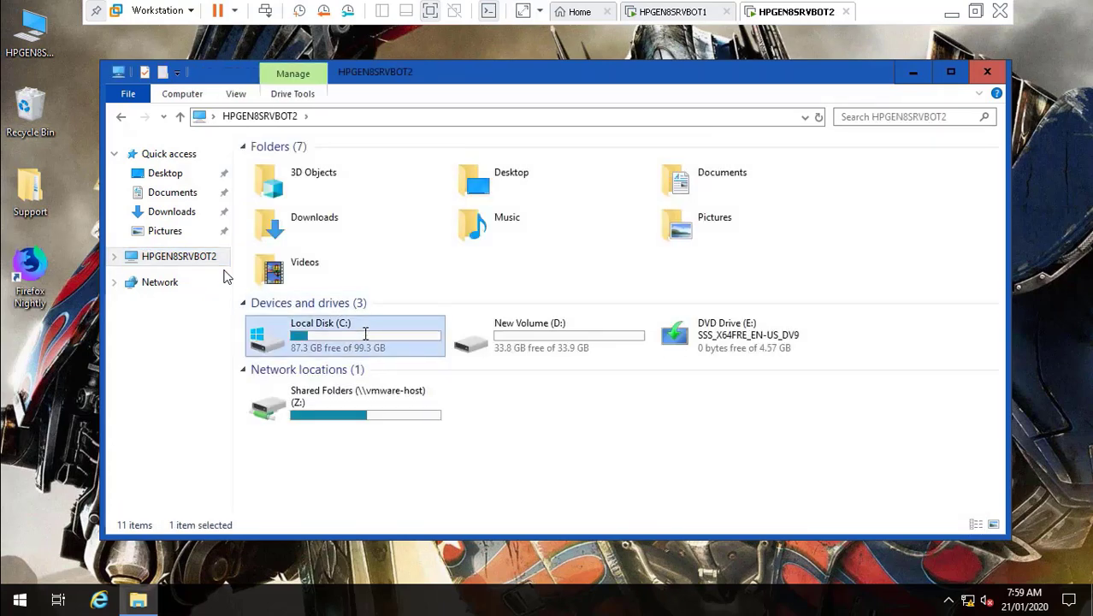
double_click(365, 333)
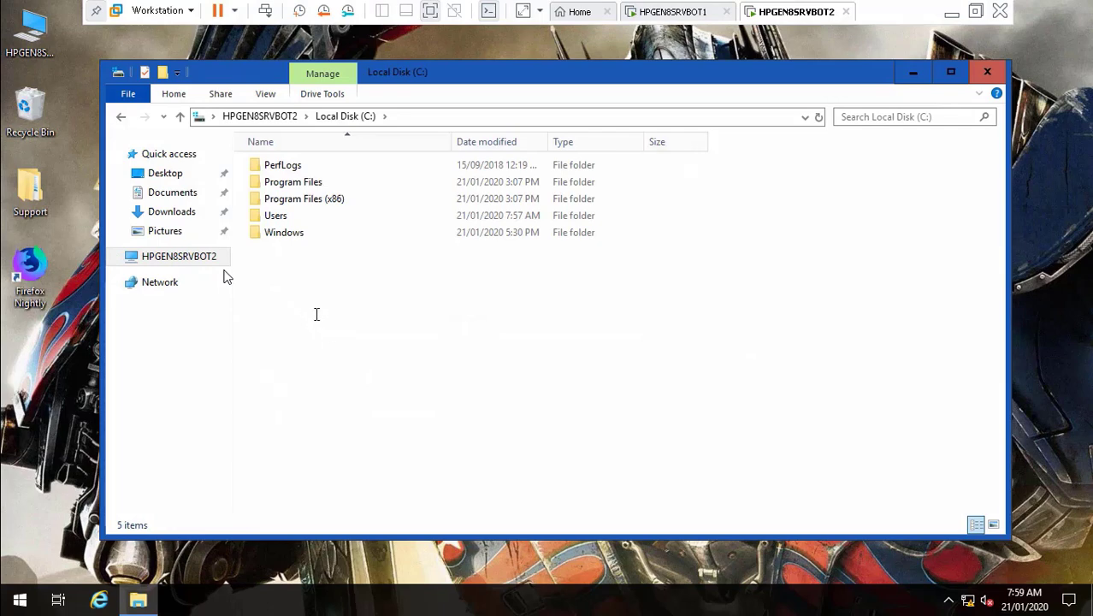
right_click(315, 314)
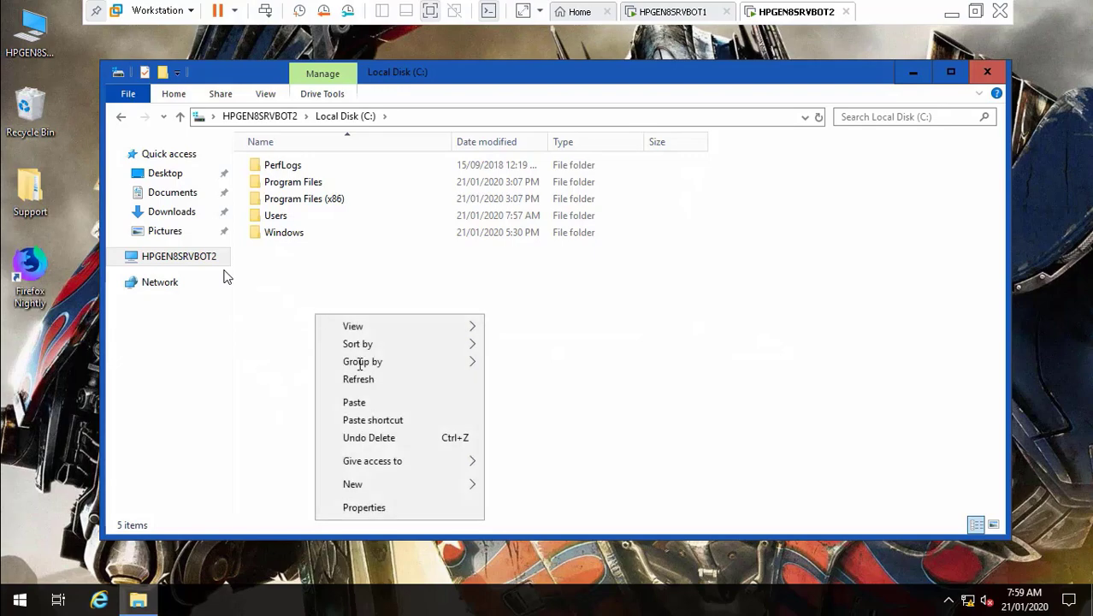
left_click(354, 402)
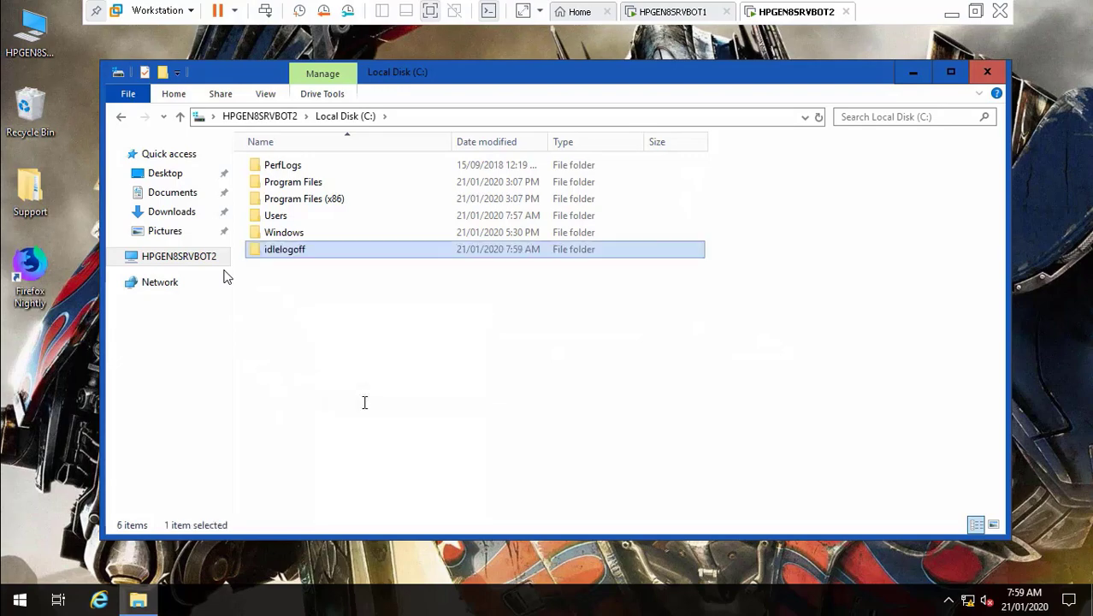
left_click(987, 71)
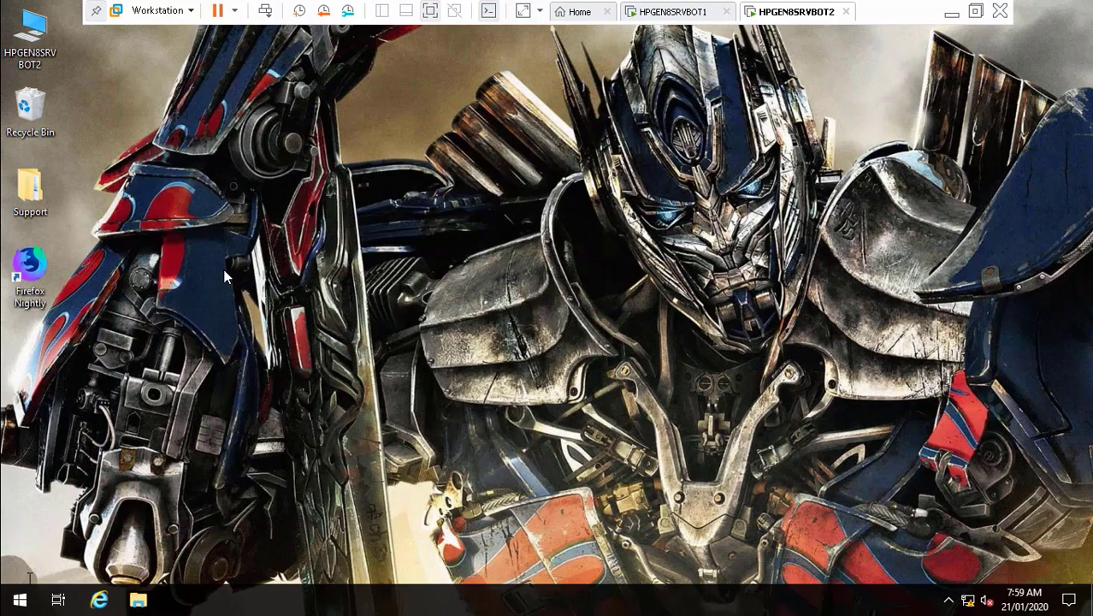
- Pin Server Manager from All Programs to the taskbar
left_click(19, 599)
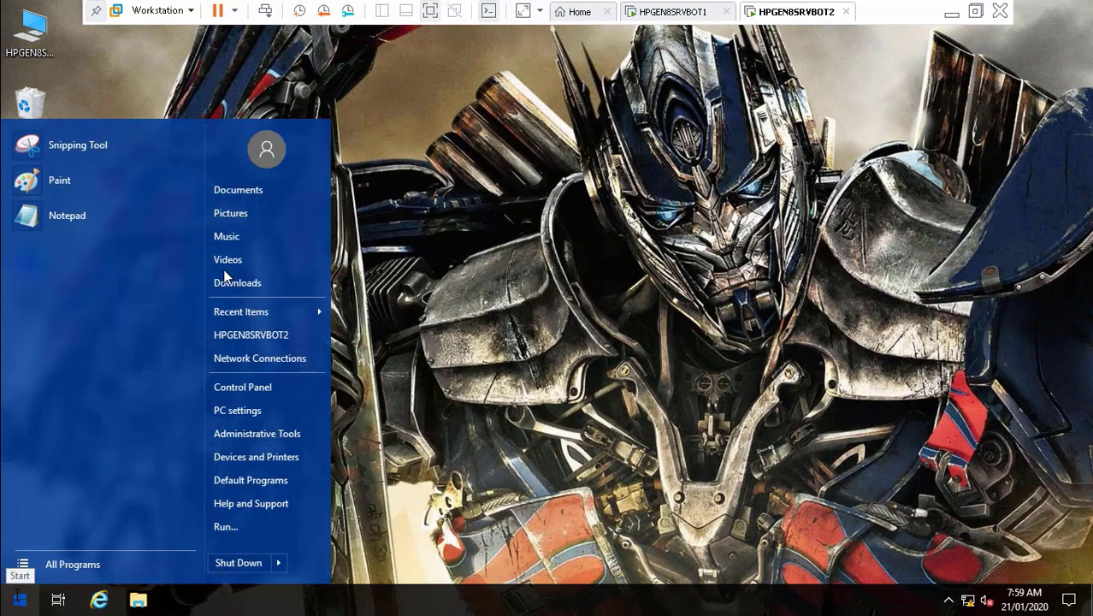
left_click(73, 564)
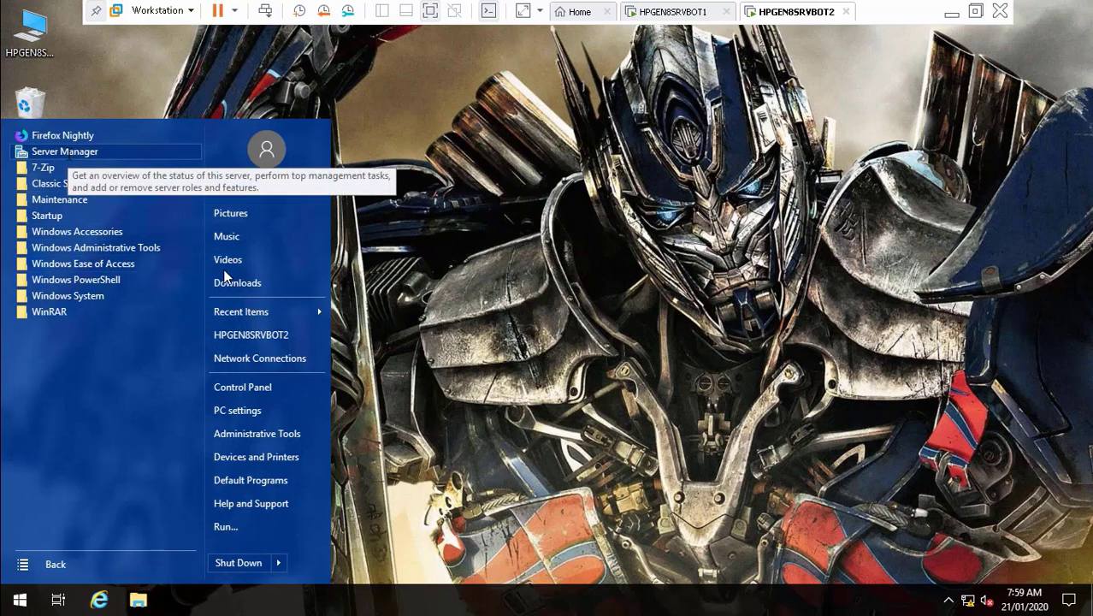
right_click(69, 152)
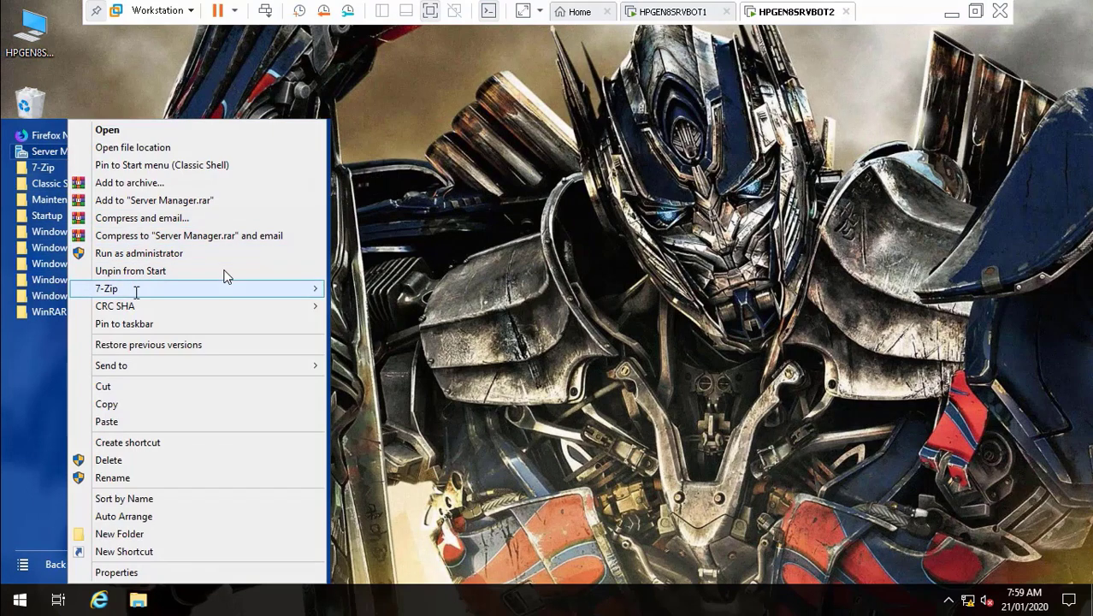
left_click(141, 323)
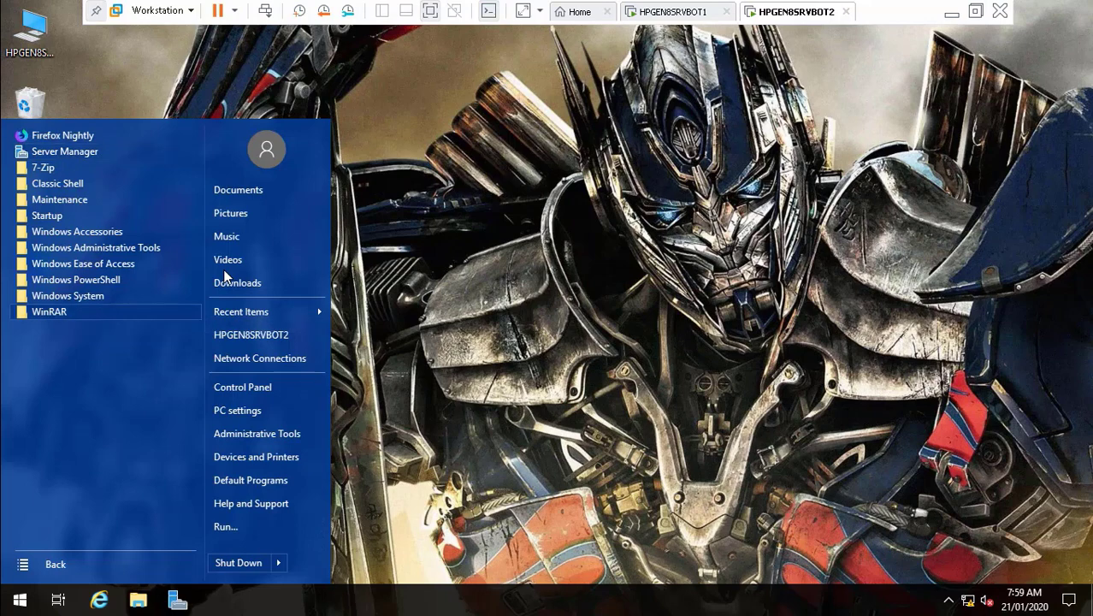
key("Escape")
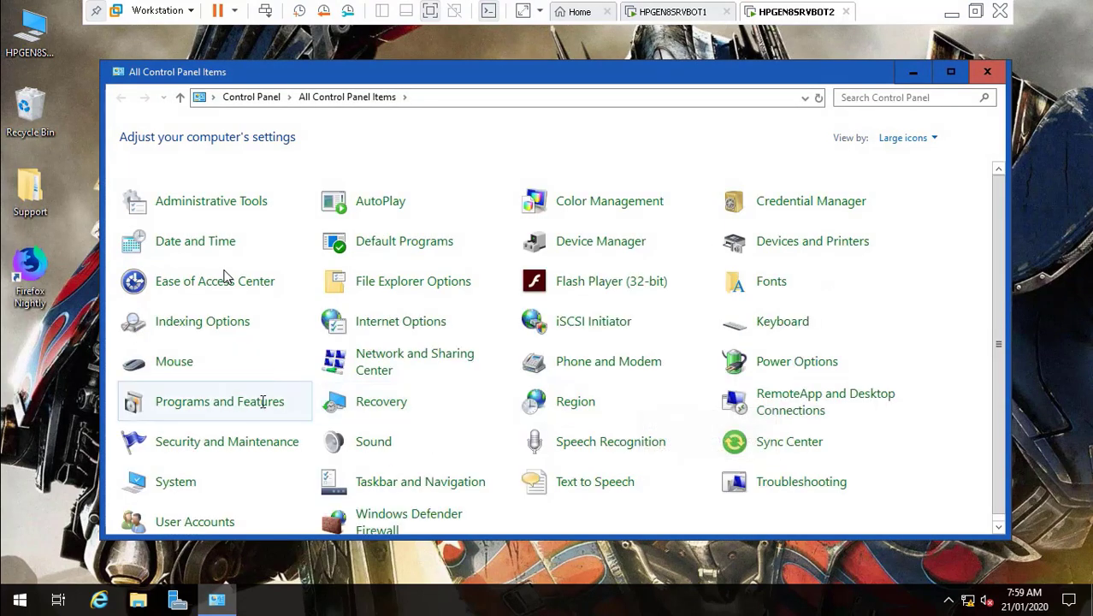
- Begin replacing HPTEAM's IPv4 alternate DNS 127.0.0.1 with a 192.168 address
left_click(460, 358)
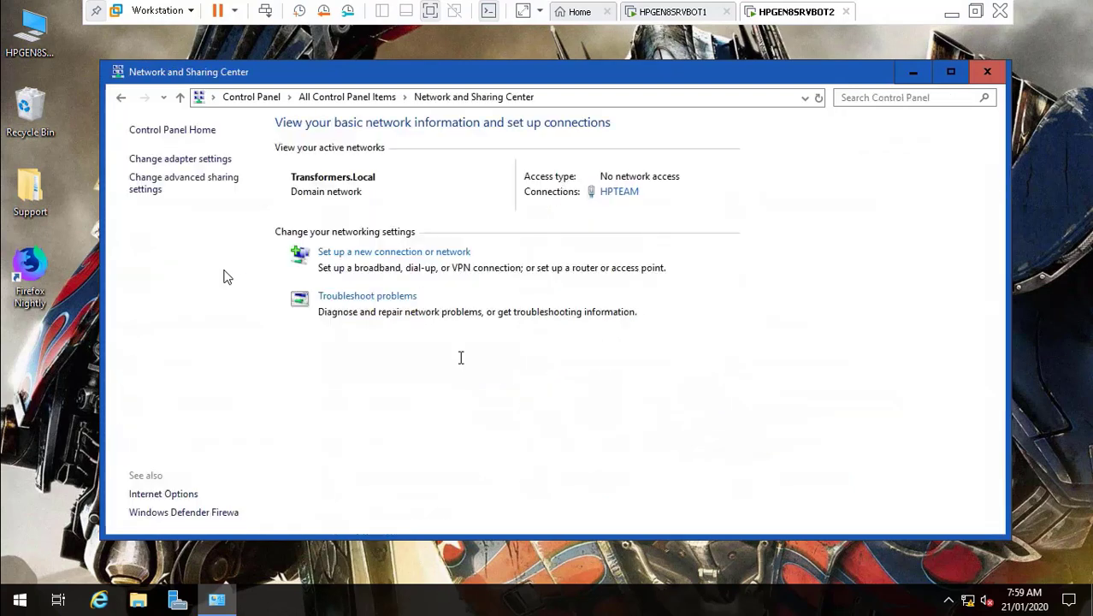
left_click(629, 192)
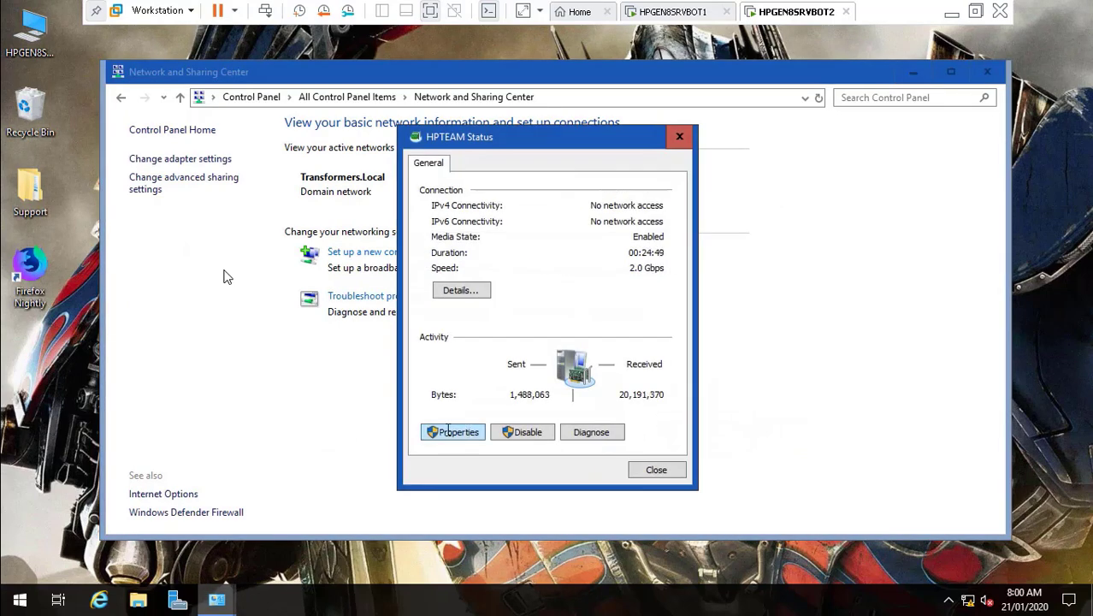
left_click(449, 432)
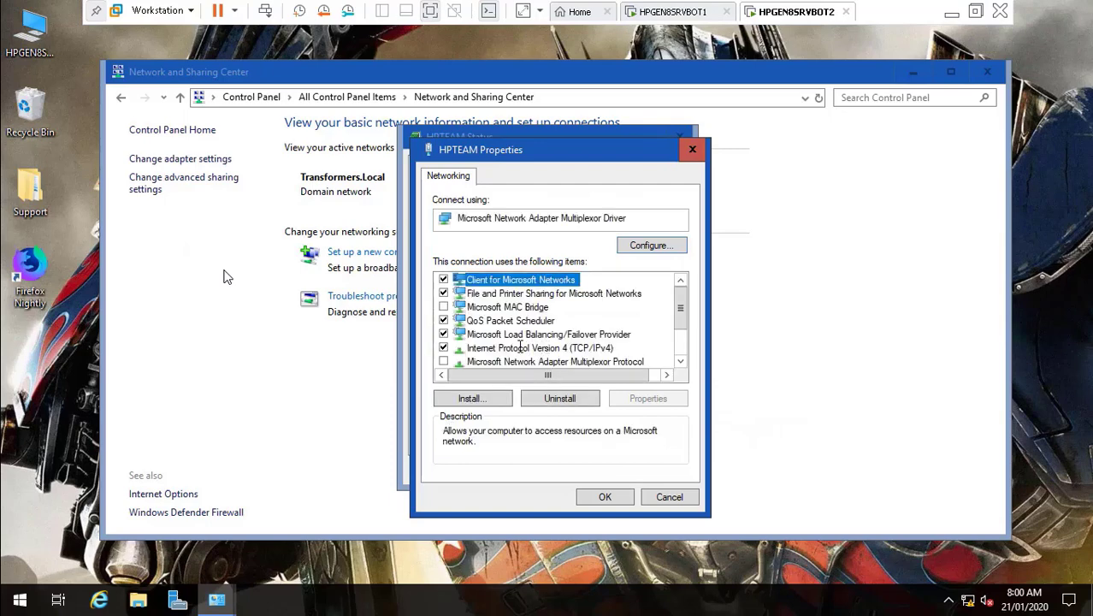
left_click(520, 346)
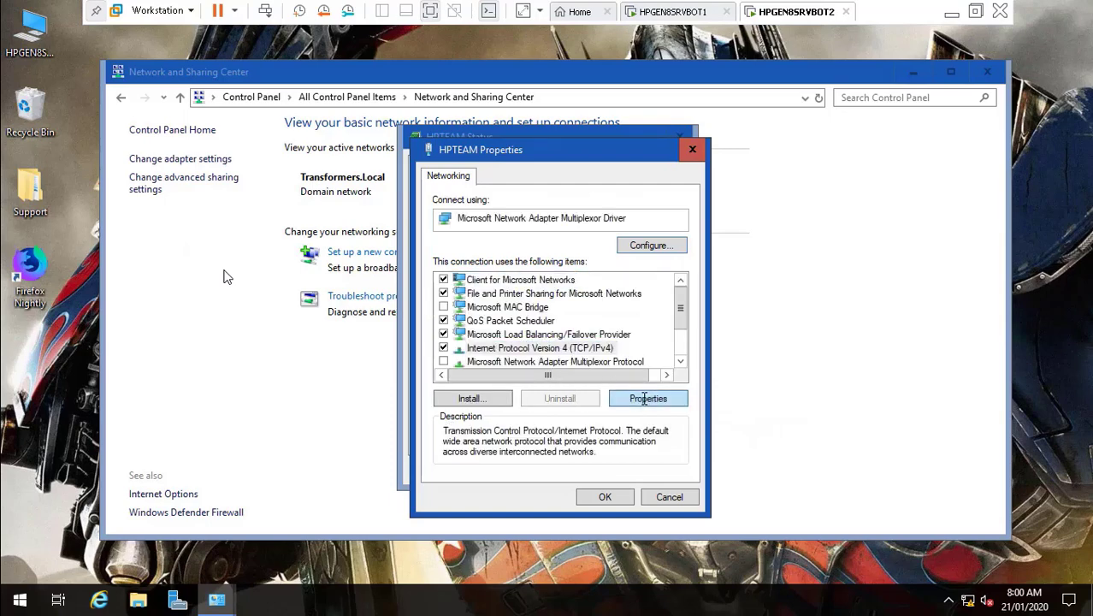
left_click(644, 399)
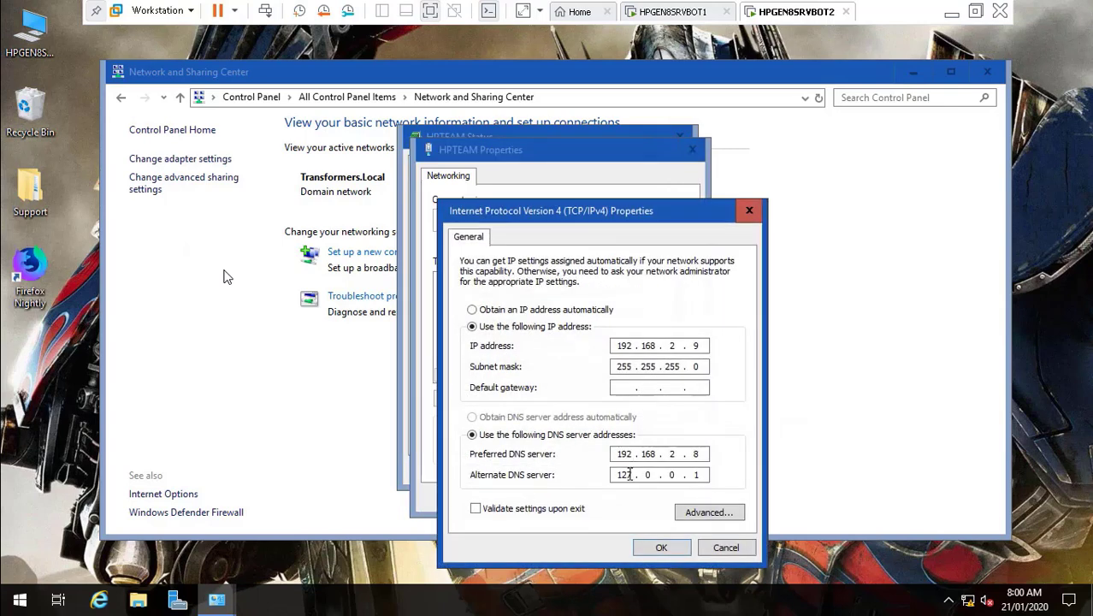
double_click(628, 475)
type("192 . 168 . 2")
double_click(254, 309)
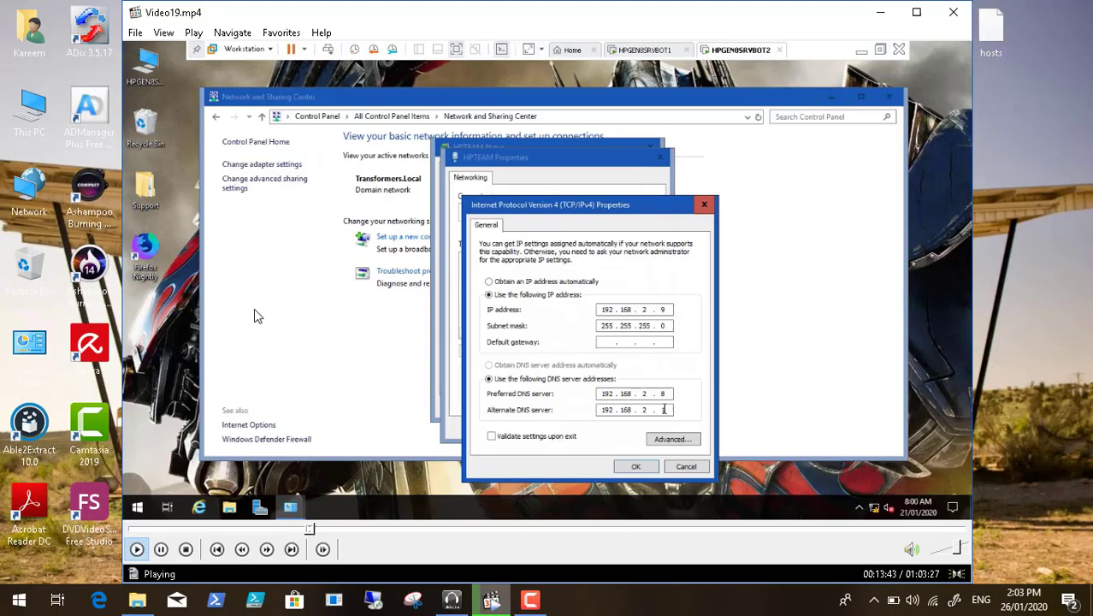
left_click(160, 550)
left_click(492, 600)
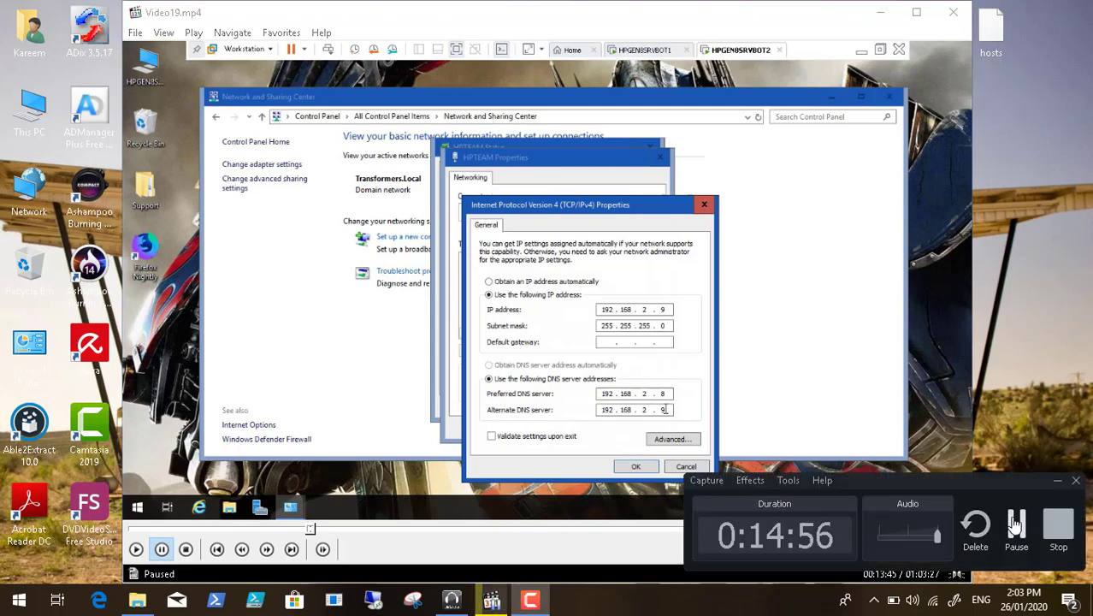
left_click(1015, 523)
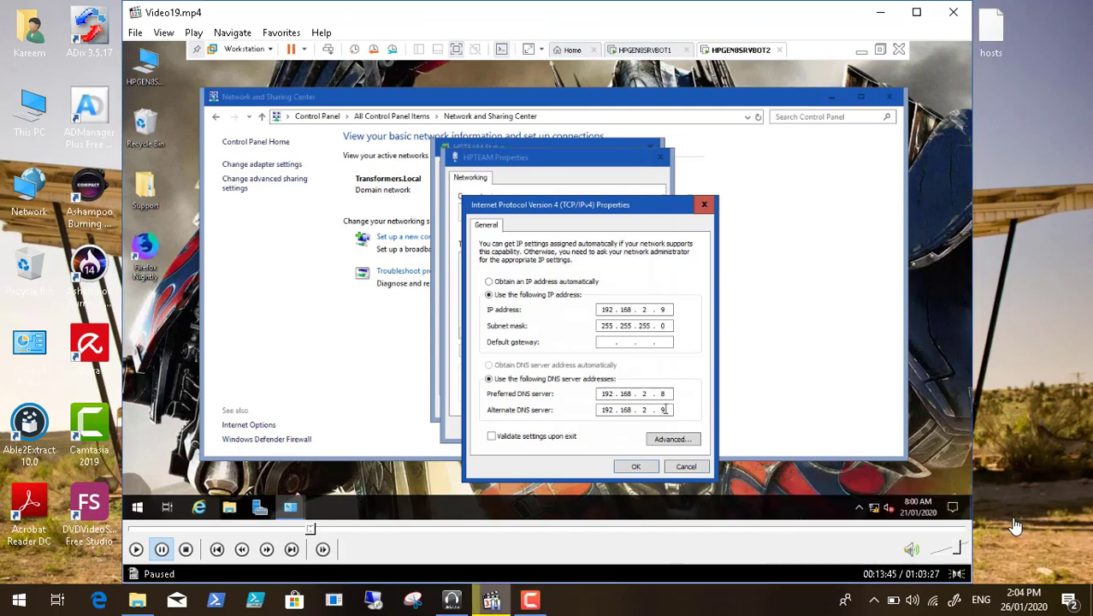
left_click(136, 550)
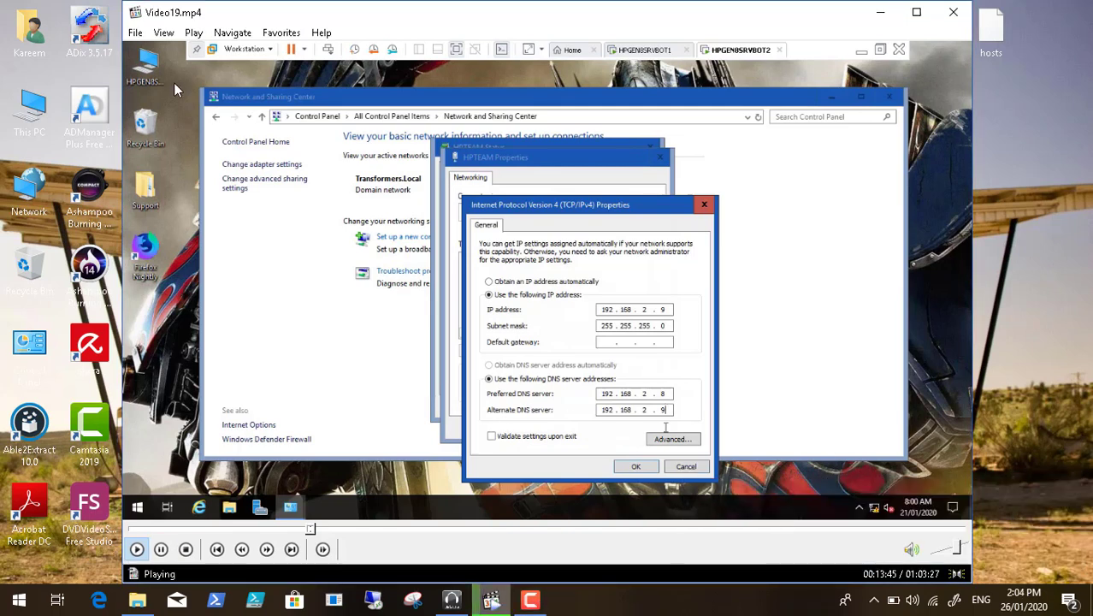
left_click(164, 33)
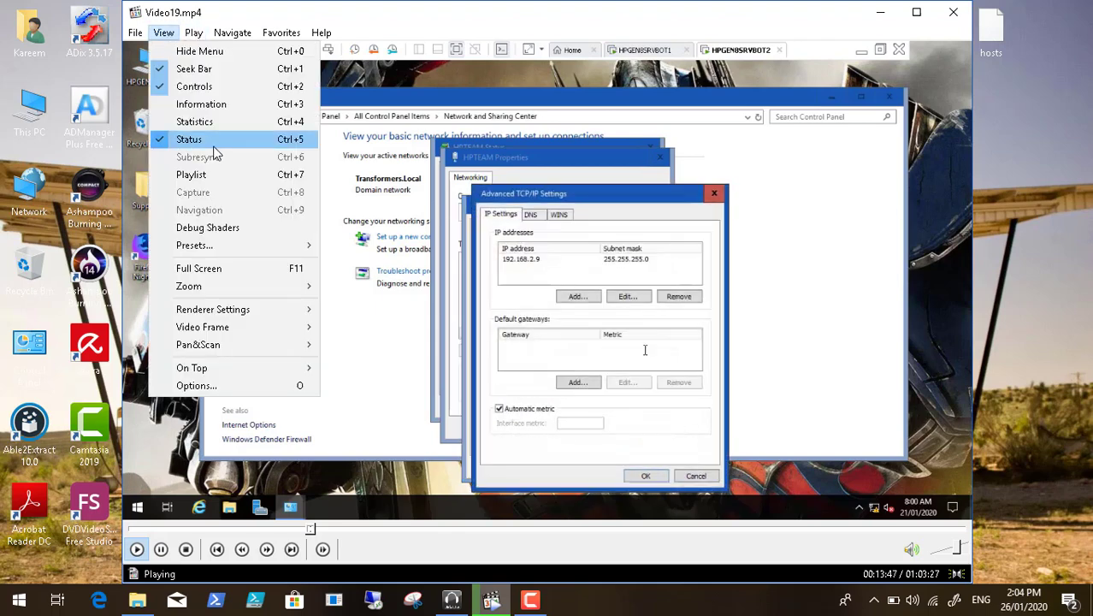
left_click(227, 268)
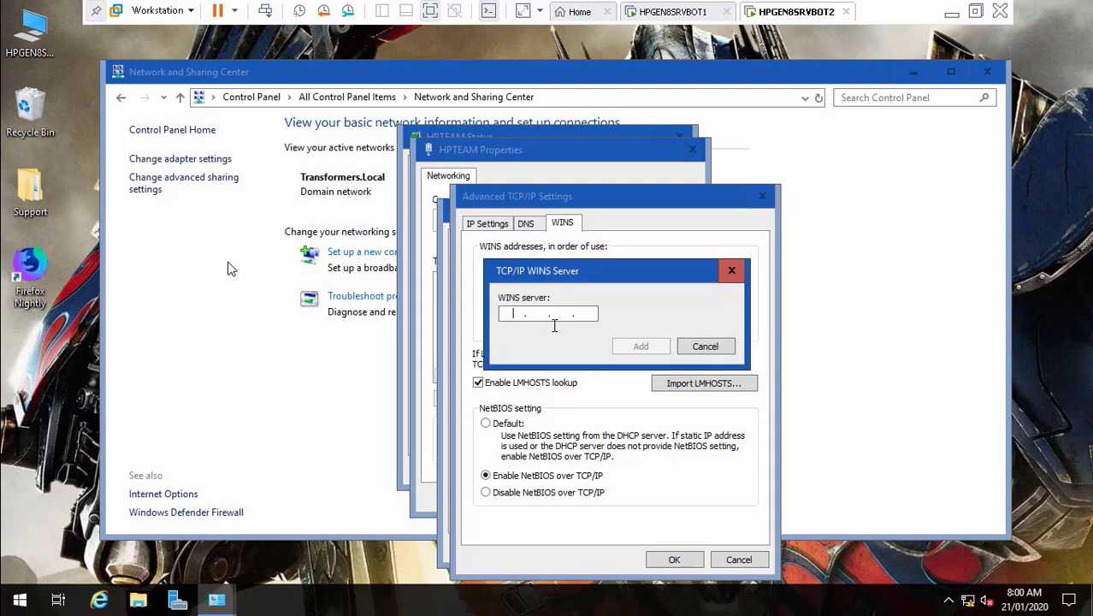
- Add 192.168.2.8 as a WINS server and move it above 192.168.2.9
type("68.")
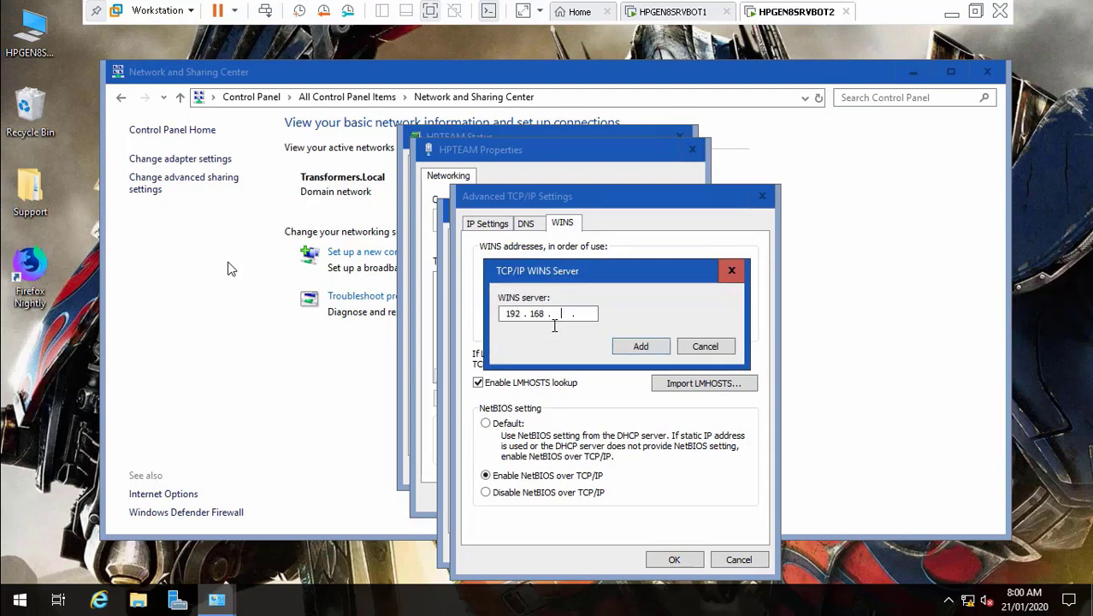
type("2.8")
left_click(624, 345)
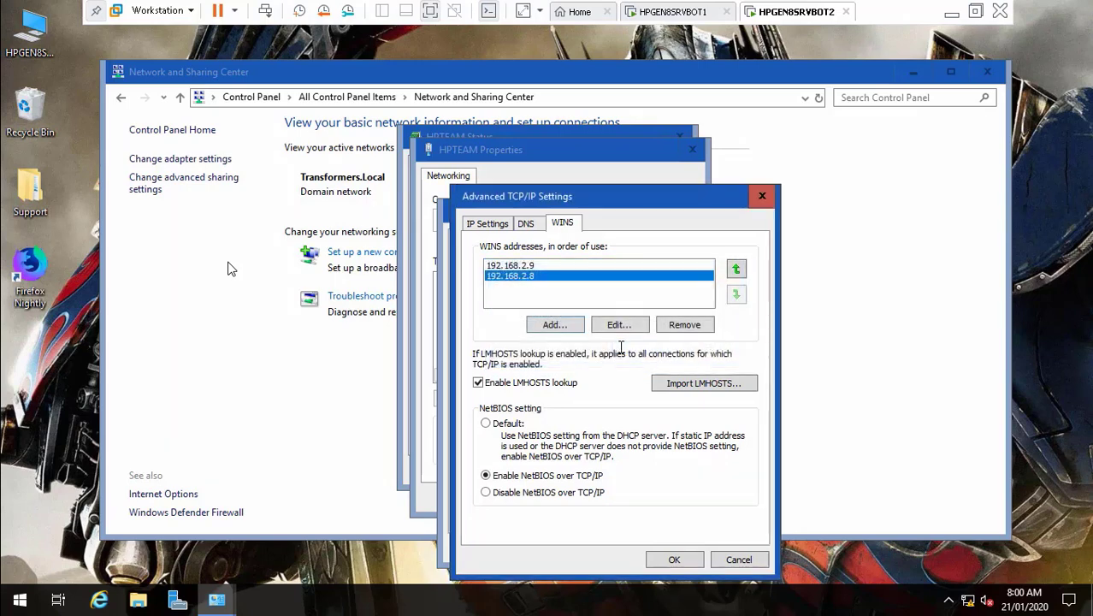
left_click(523, 266)
left_click(522, 275)
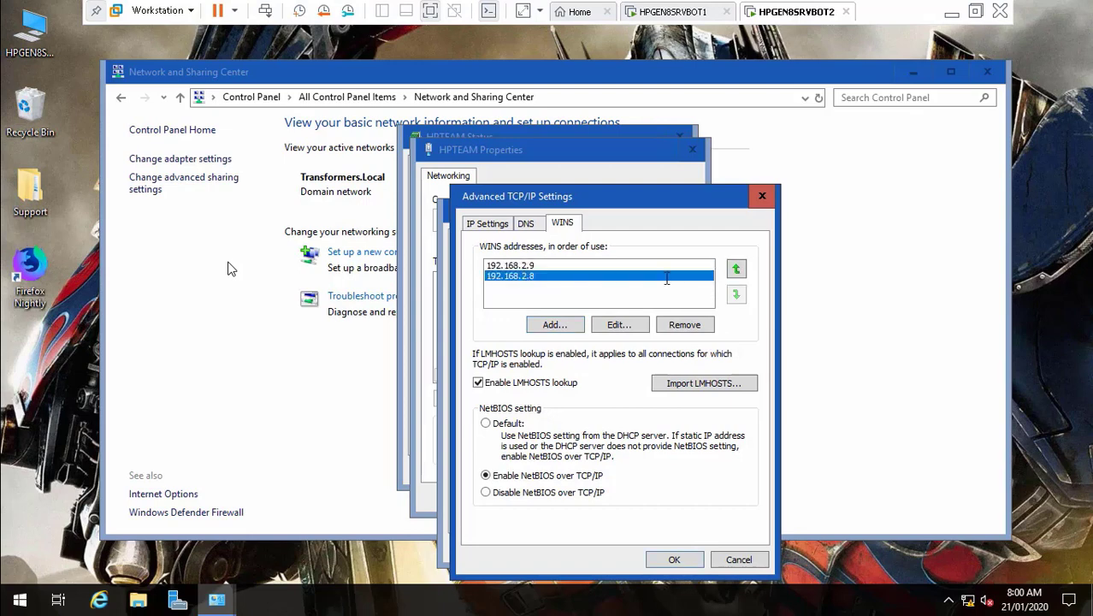
left_click(735, 269)
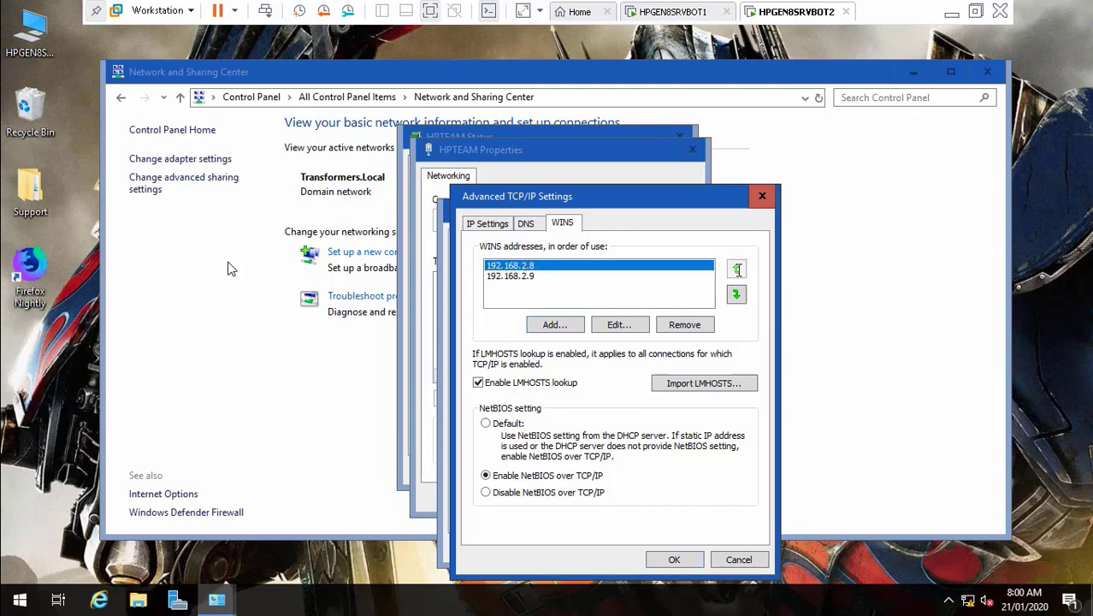
left_click(511, 275)
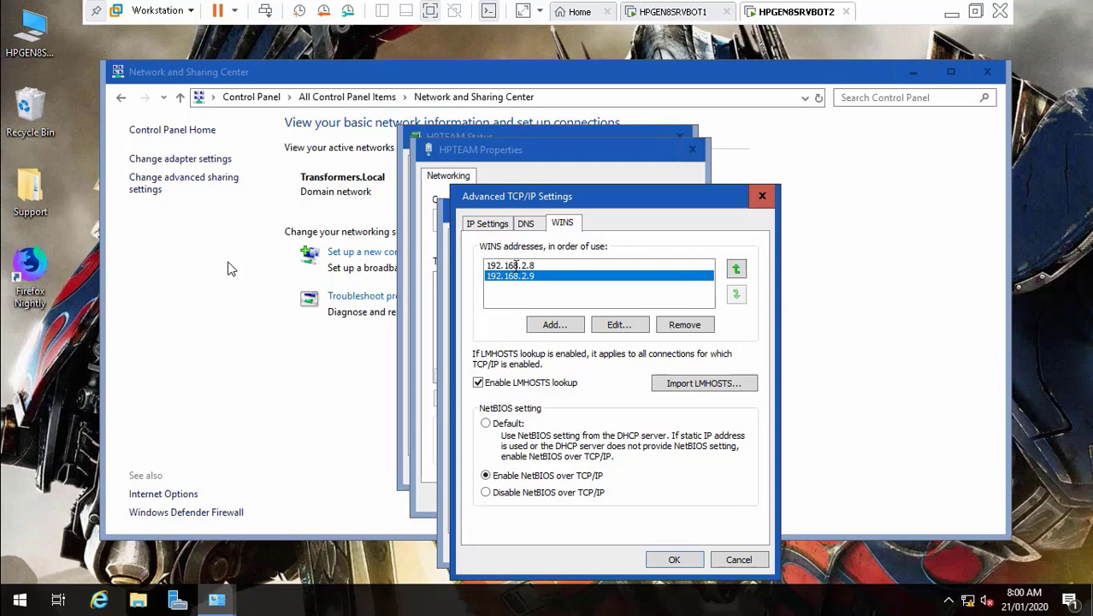
left_click(516, 265)
- Save the advanced TCP/IP, IPv4 and HPTEAM connection properties
left_click(526, 223)
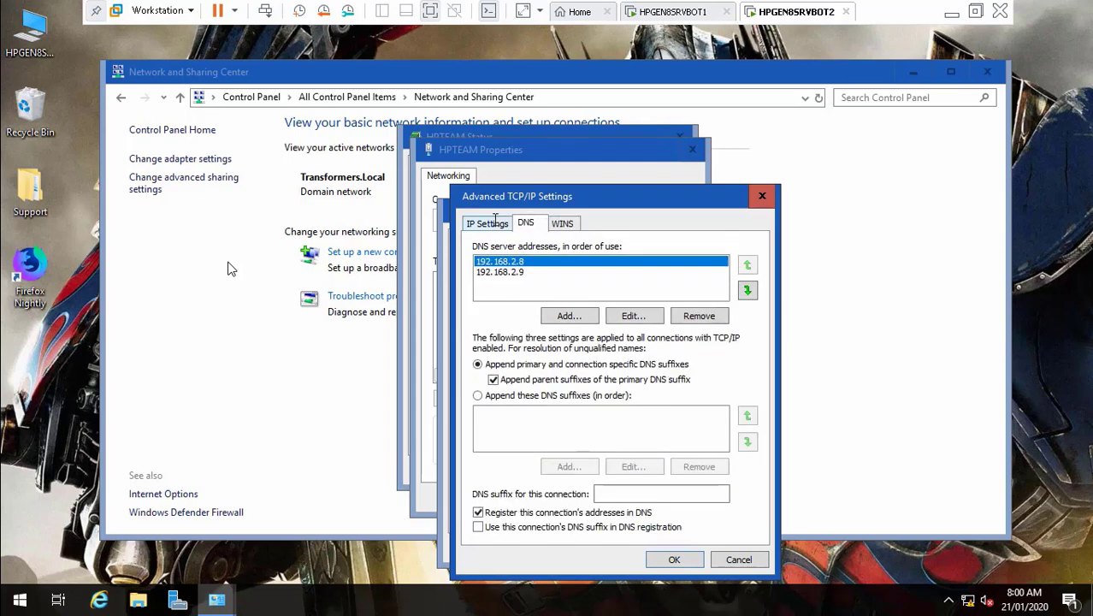
left_click(493, 224)
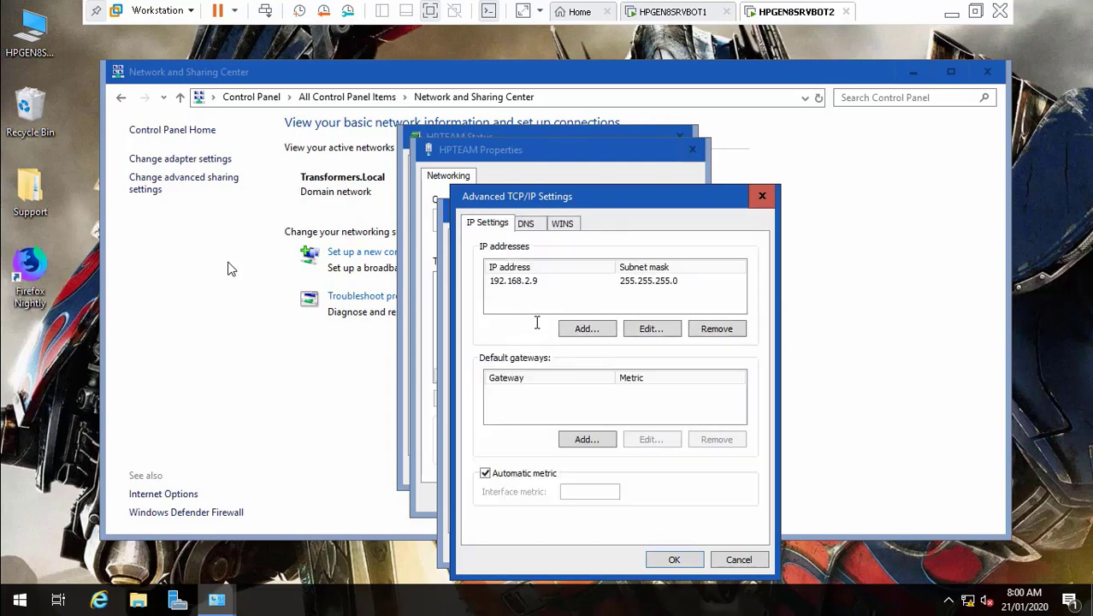
left_click(674, 559)
left_click(652, 544)
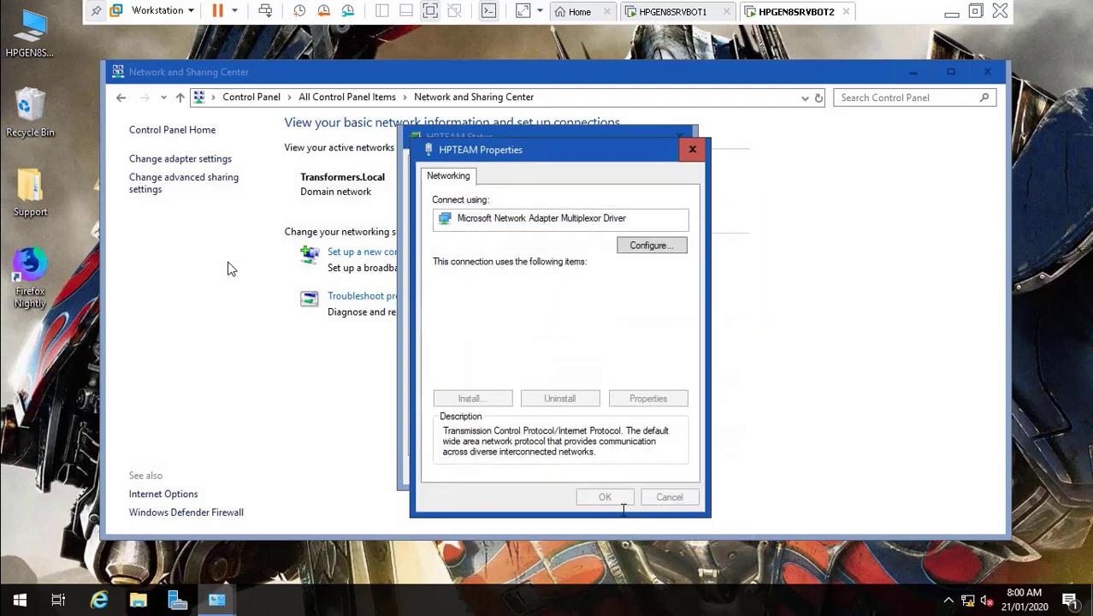
left_click(583, 497)
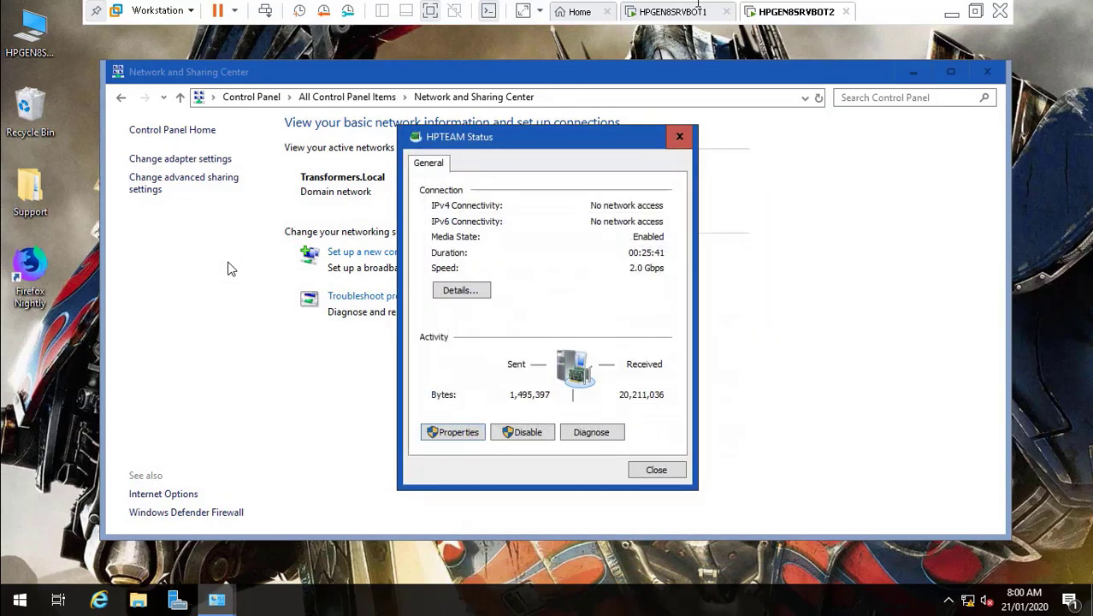
left_click(686, 11)
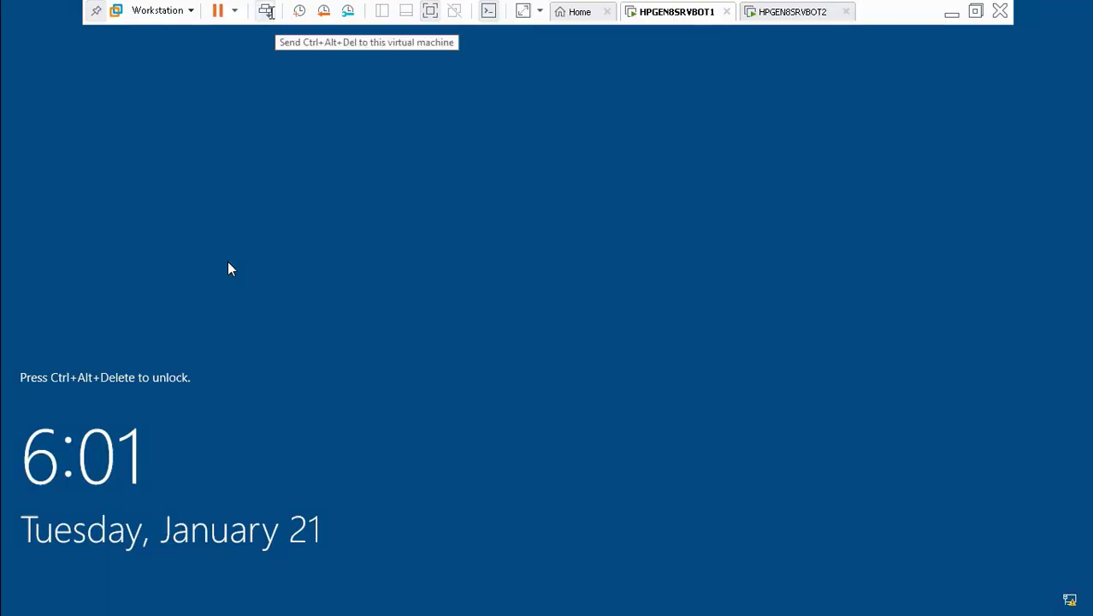
- Unlock HPGEN8SRVBOT1 with its password, then return to the HPGEN8SRVBOT2 console
left_click(268, 11)
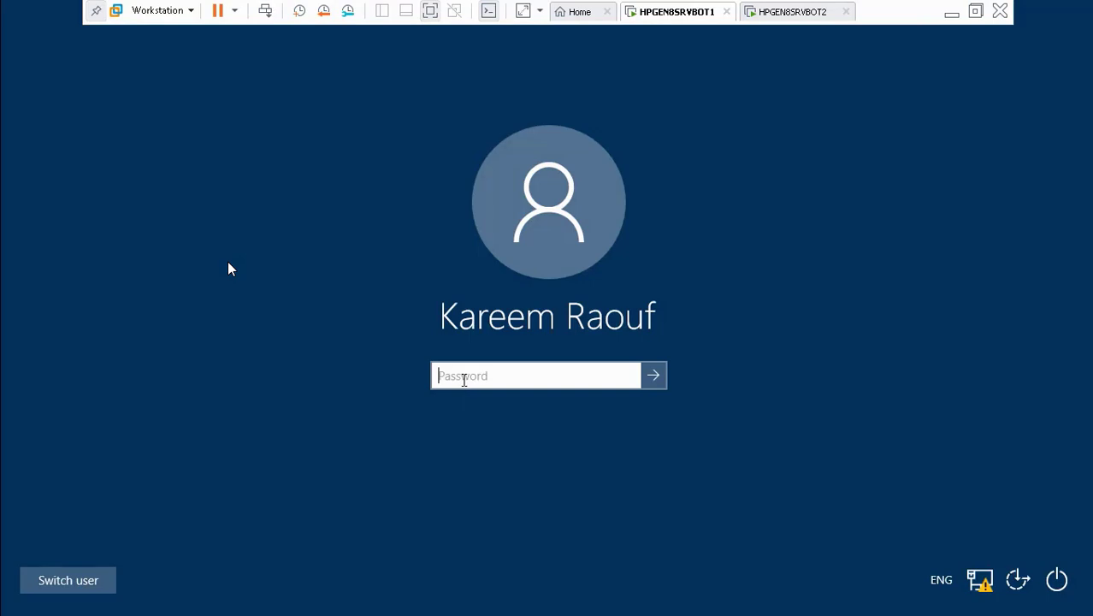
type("•••••••")
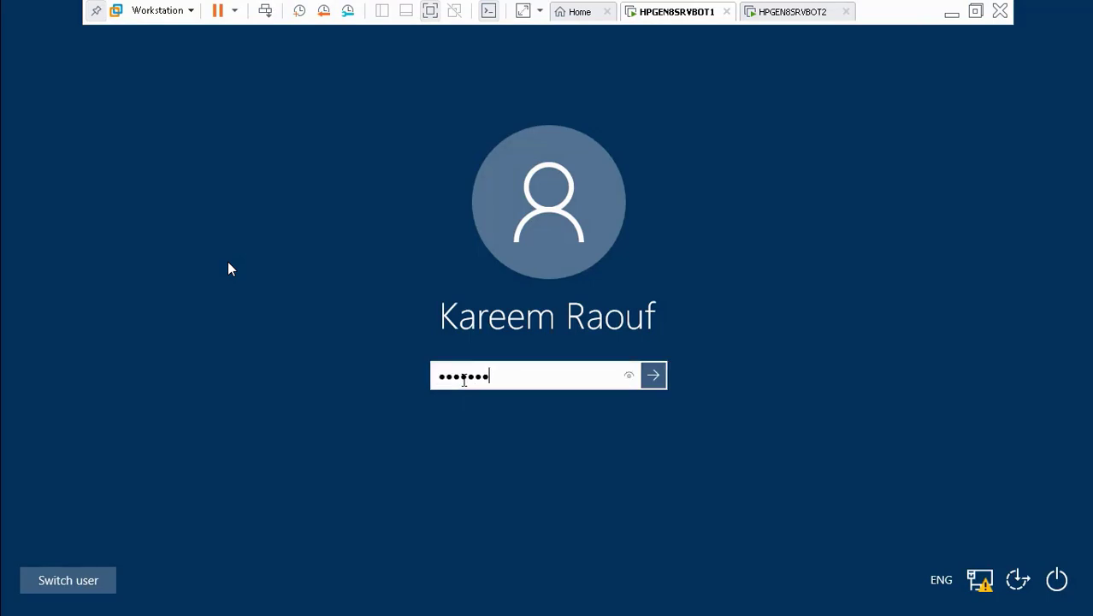
type("•••")
key("Return")
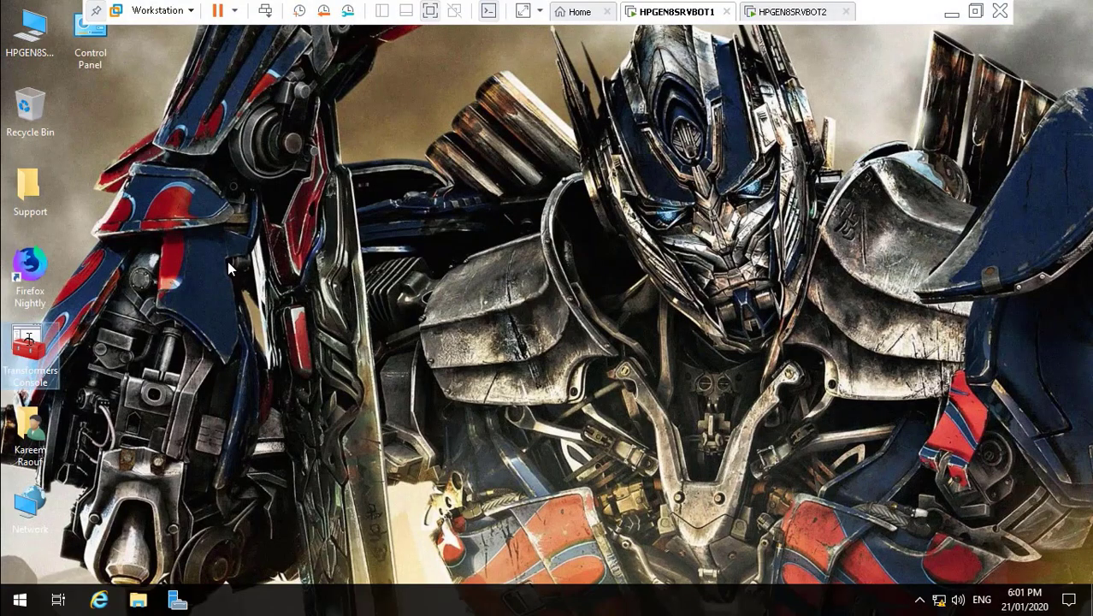
left_click(771, 12)
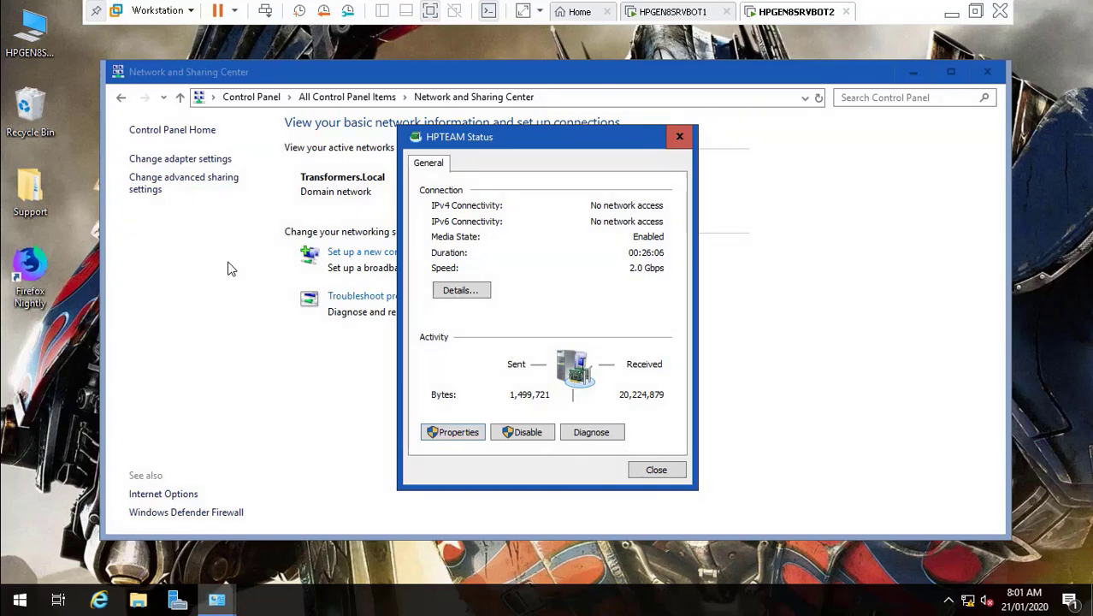
- Check HPTEAM's network details, then close the status and Network and Sharing Center windows
left_click(466, 288)
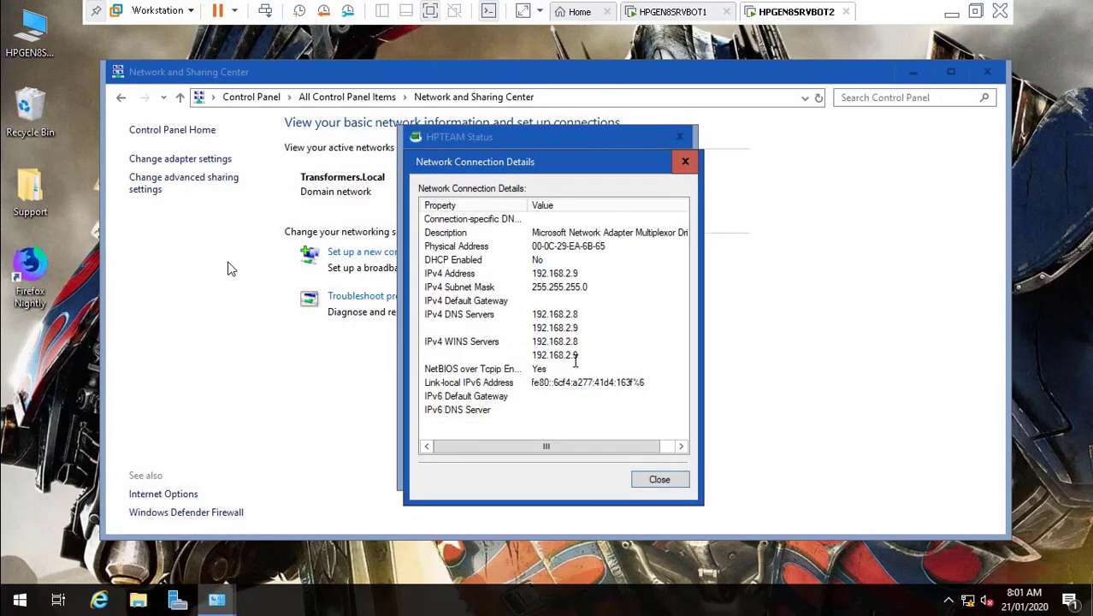
left_click(658, 479)
left_click(670, 470)
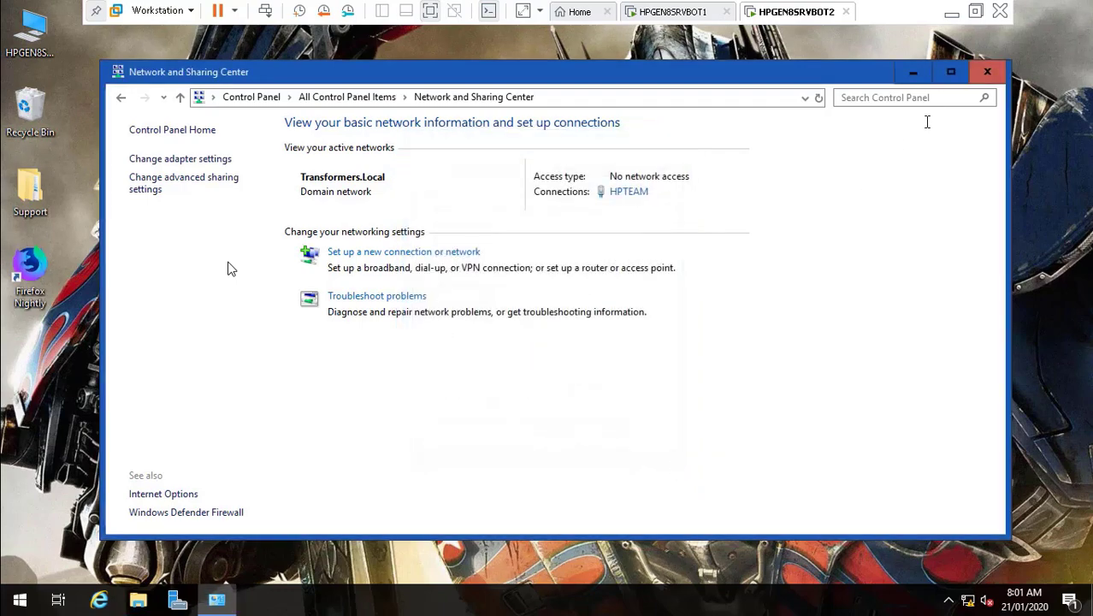
left_click(987, 71)
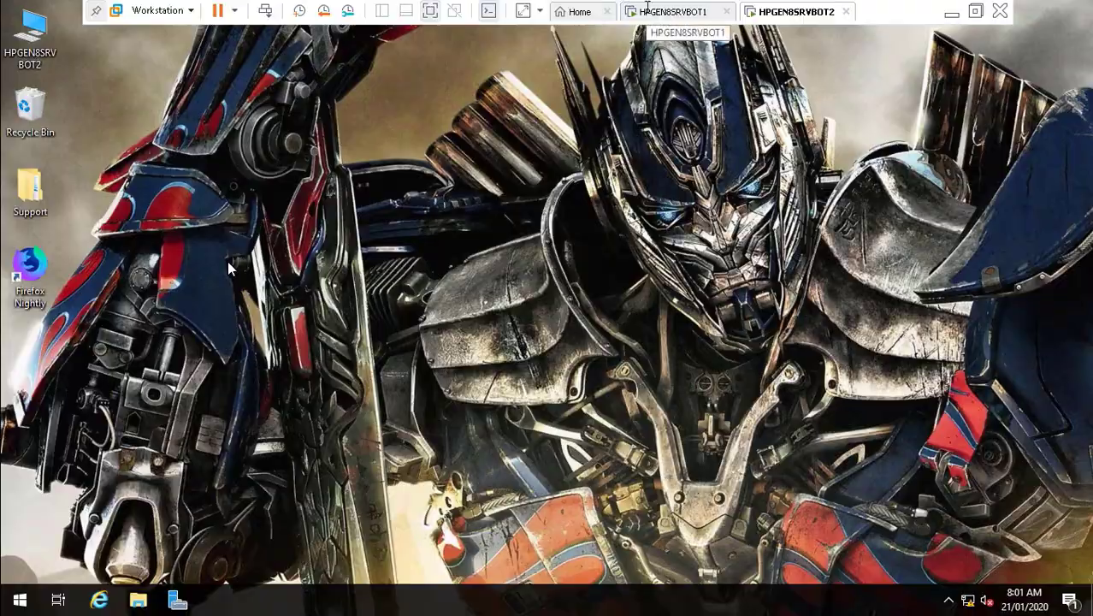
- Start the stopped WINS service for HPGEN8SRVBOT1 in its WINS console, then return to HPGEN8SRVBOT2
left_click(674, 11)
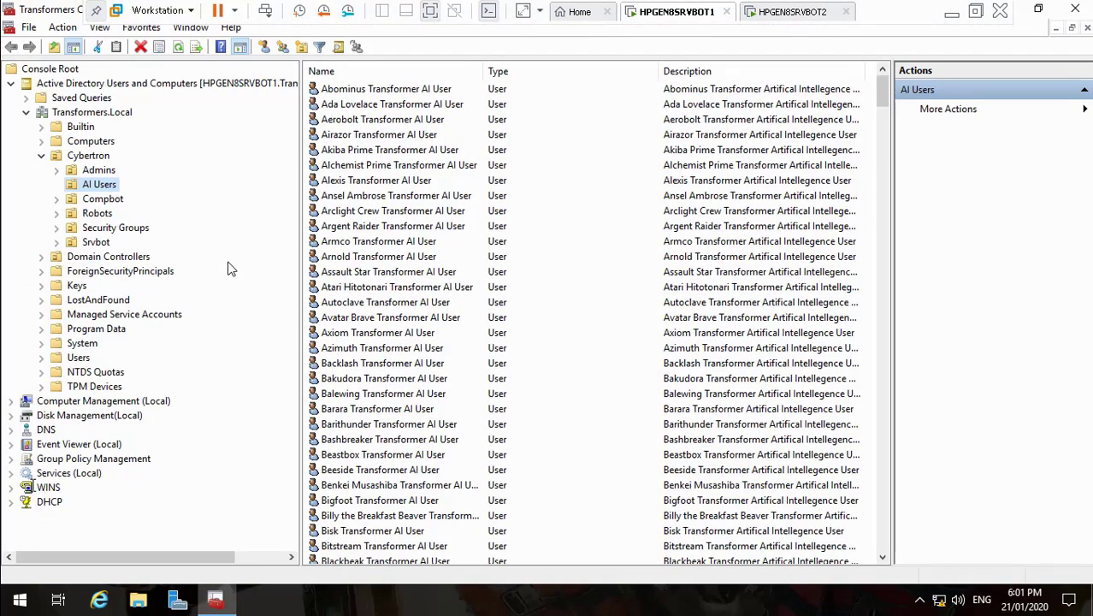
left_click(11, 487)
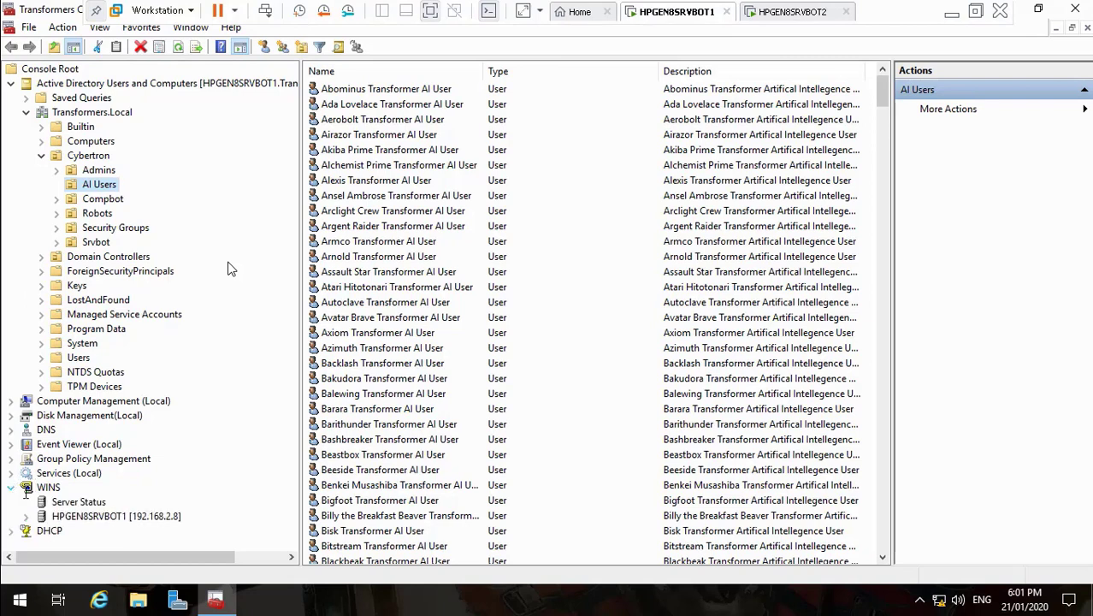
left_click(62, 501)
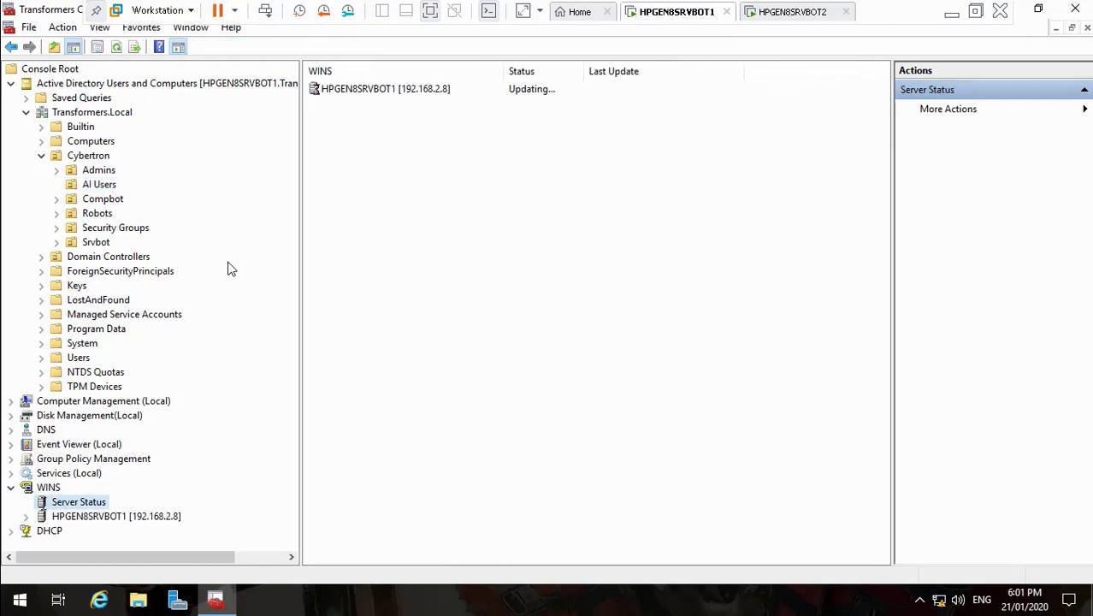
left_click(74, 517)
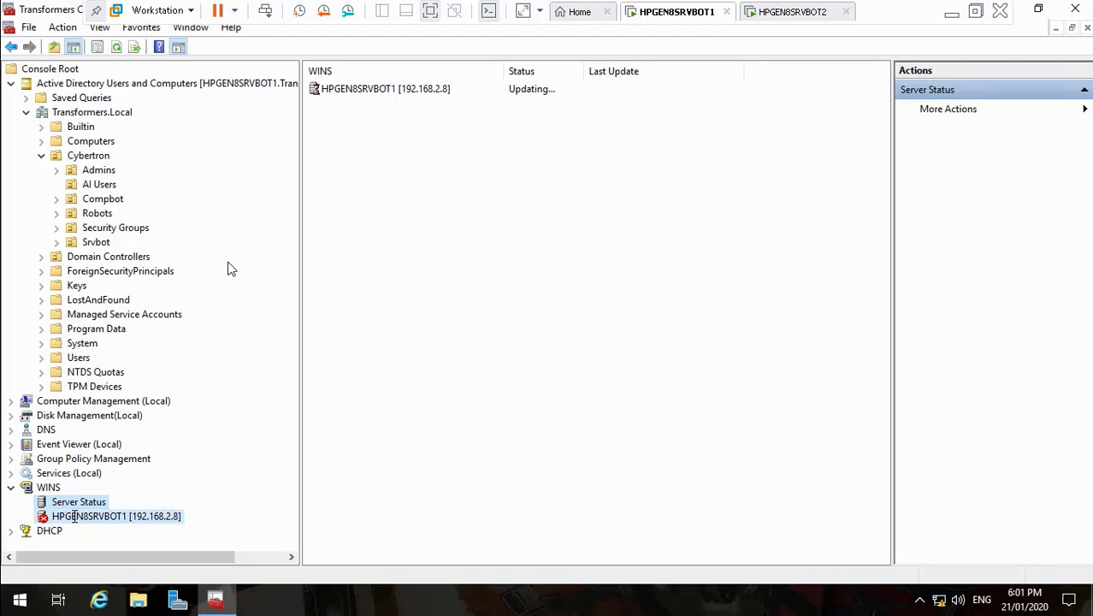
right_click(74, 517)
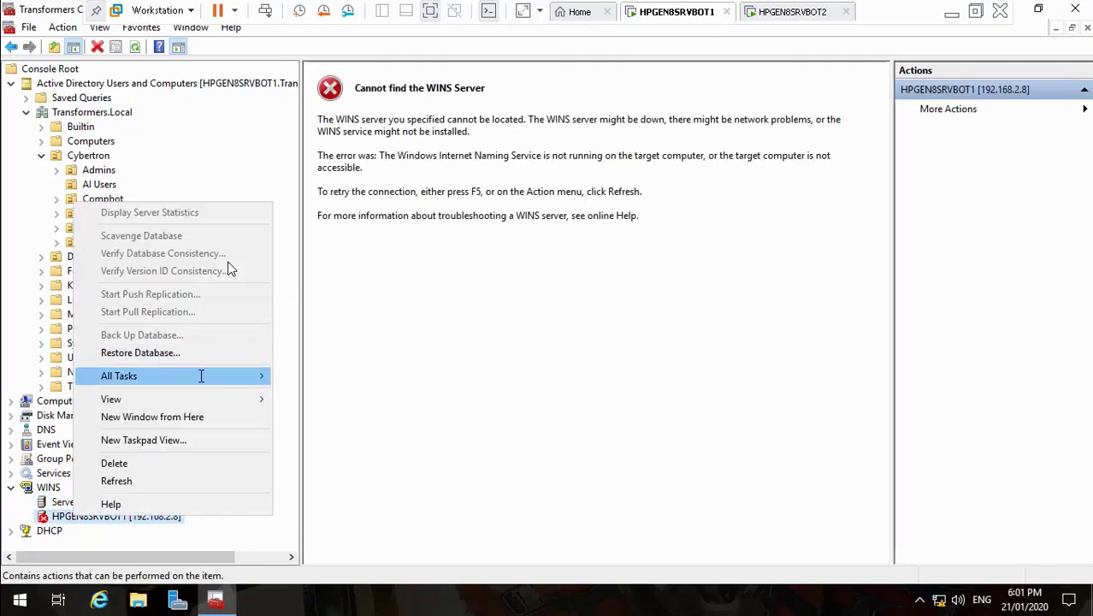
left_click(289, 376)
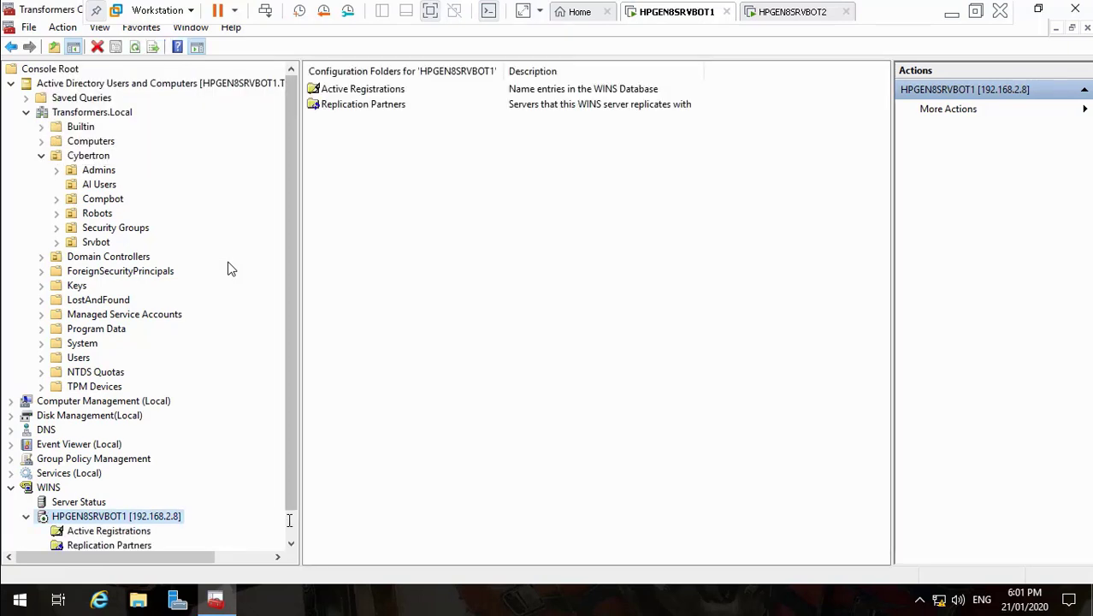
scroll(290, 519, "down", 1)
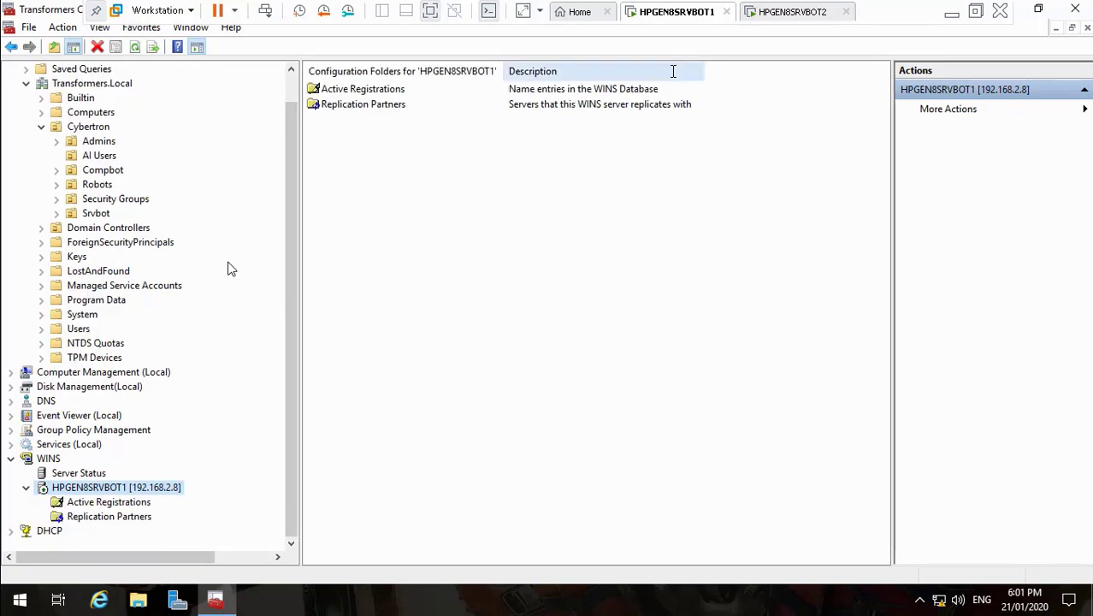
left_click(774, 17)
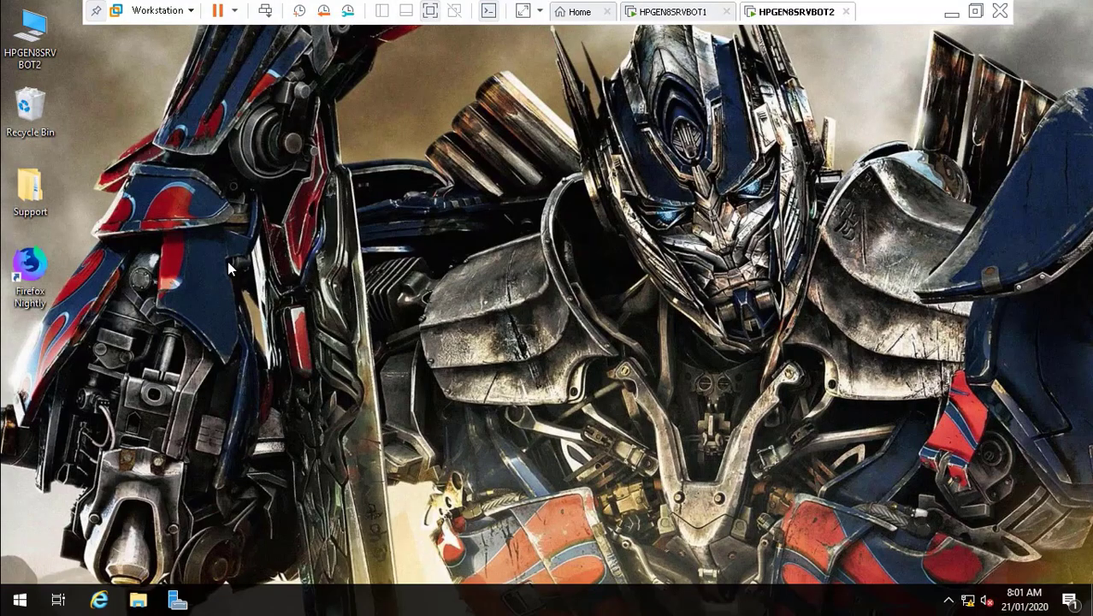
- Restart HPGEN8SRVBOT2 from the Start button's quick menu and confirm the shutdown reason
left_click(20, 600)
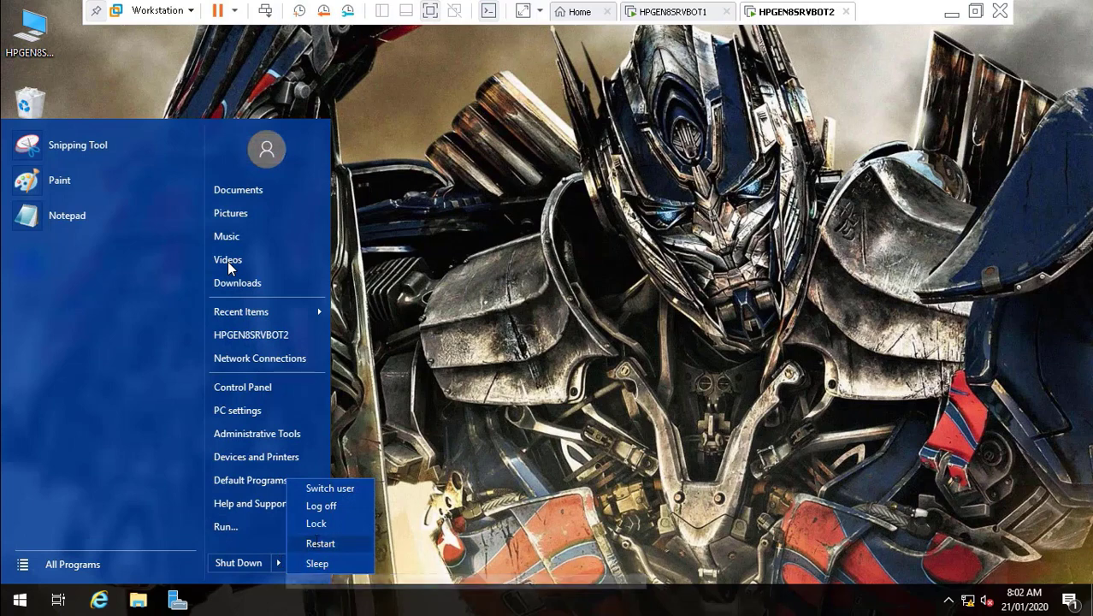
left_click(316, 540)
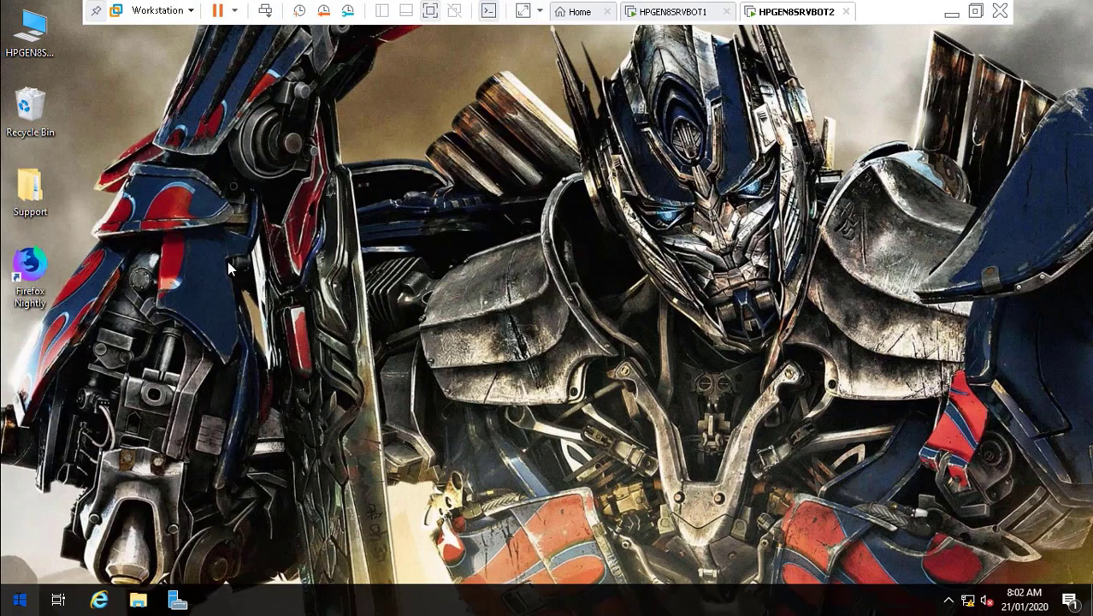
right_click(20, 599)
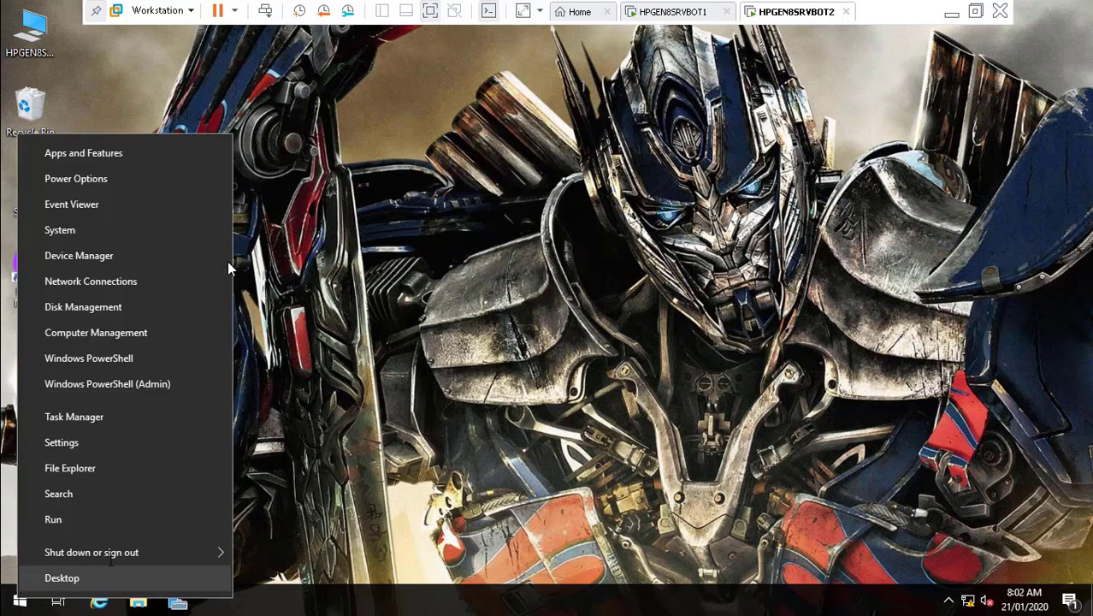
mouse_move(110, 553)
left_click(270, 546)
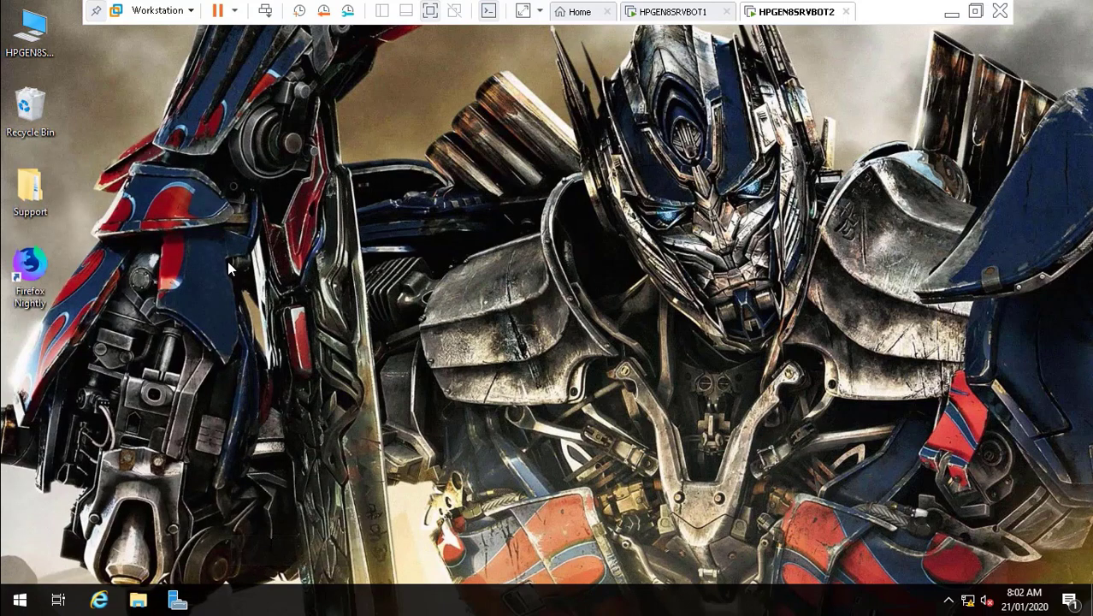
left_click(262, 568)
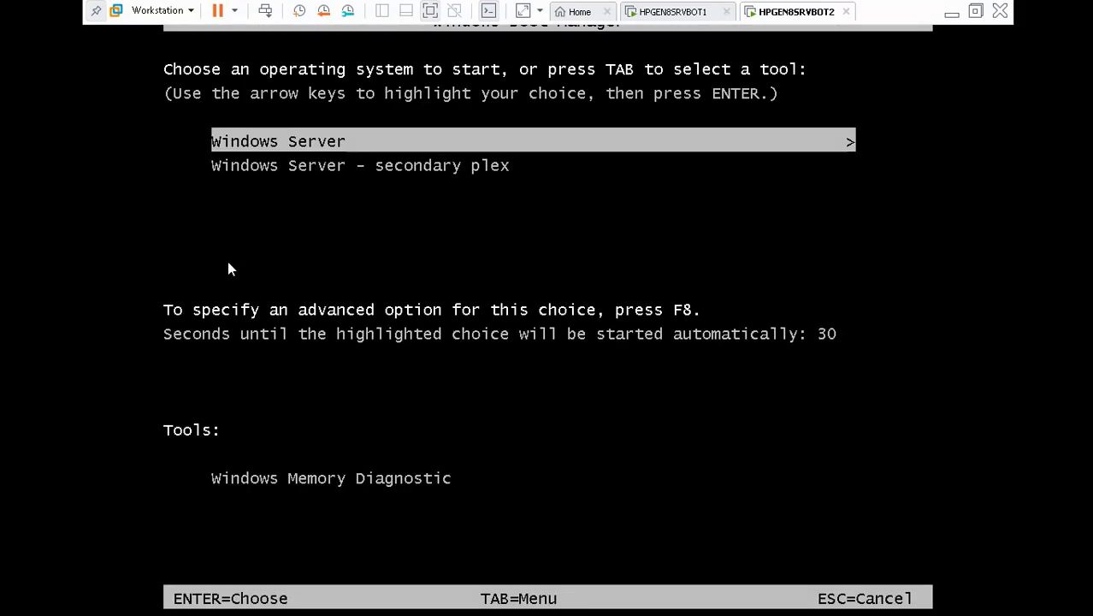
- Boot the default Windows Server entry and release the VM to the host desktop
key("Return")
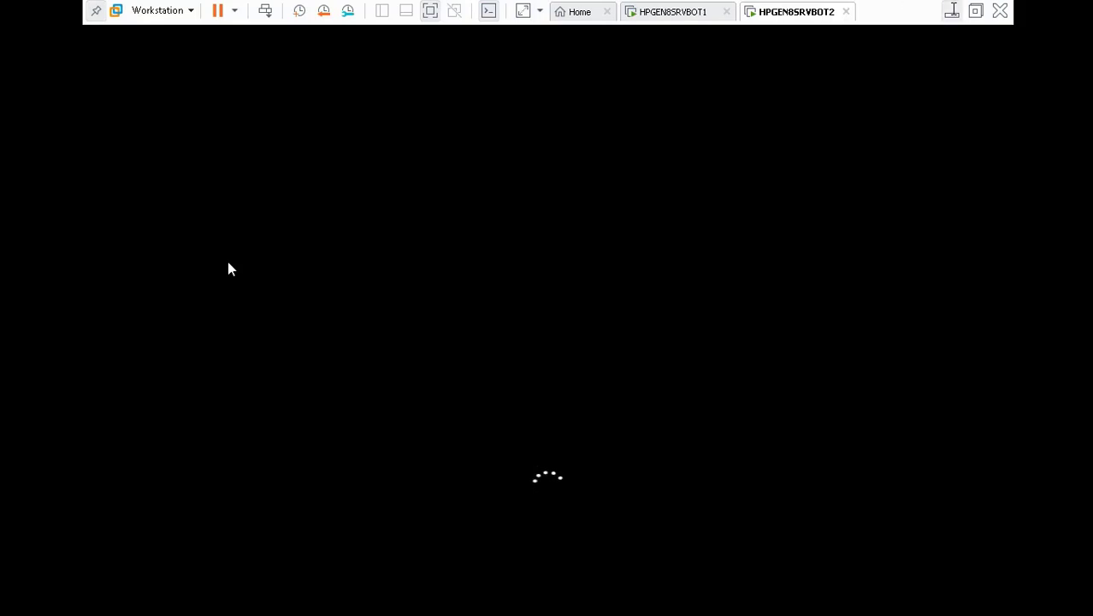
key("super+d")
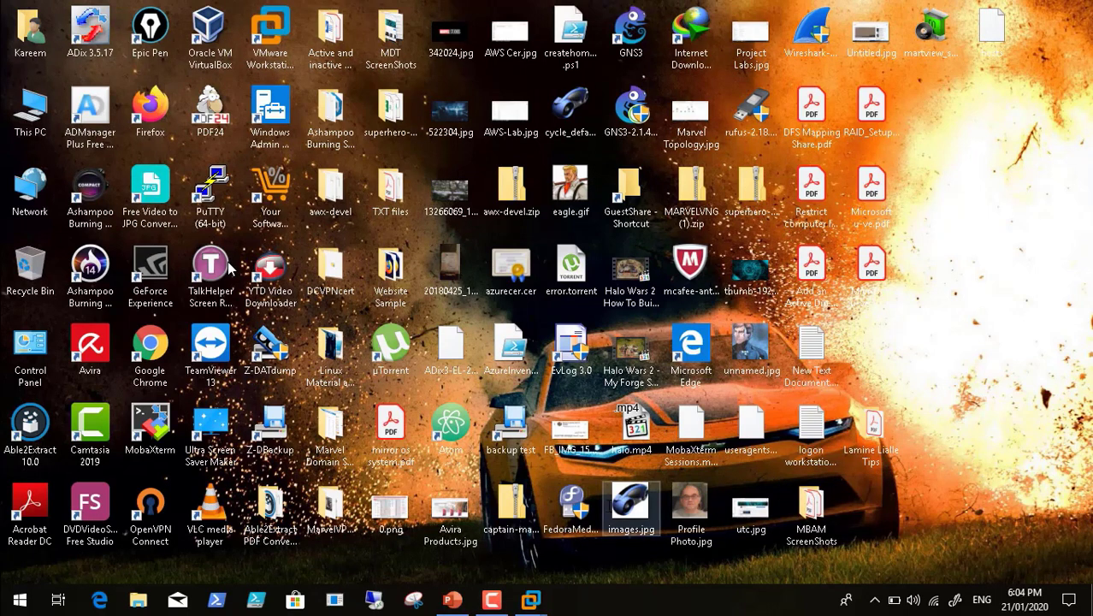
- Accept the legal notice and sign in to HPGEN8SRVBOT2 with the domain username and password
mouse_move(530, 599)
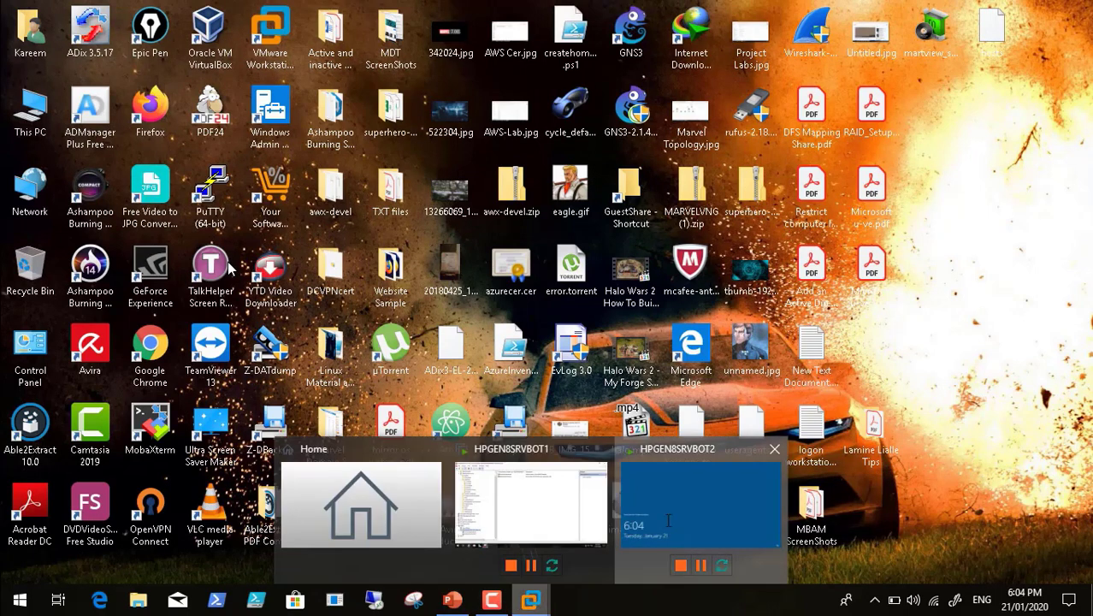
left_click(667, 522)
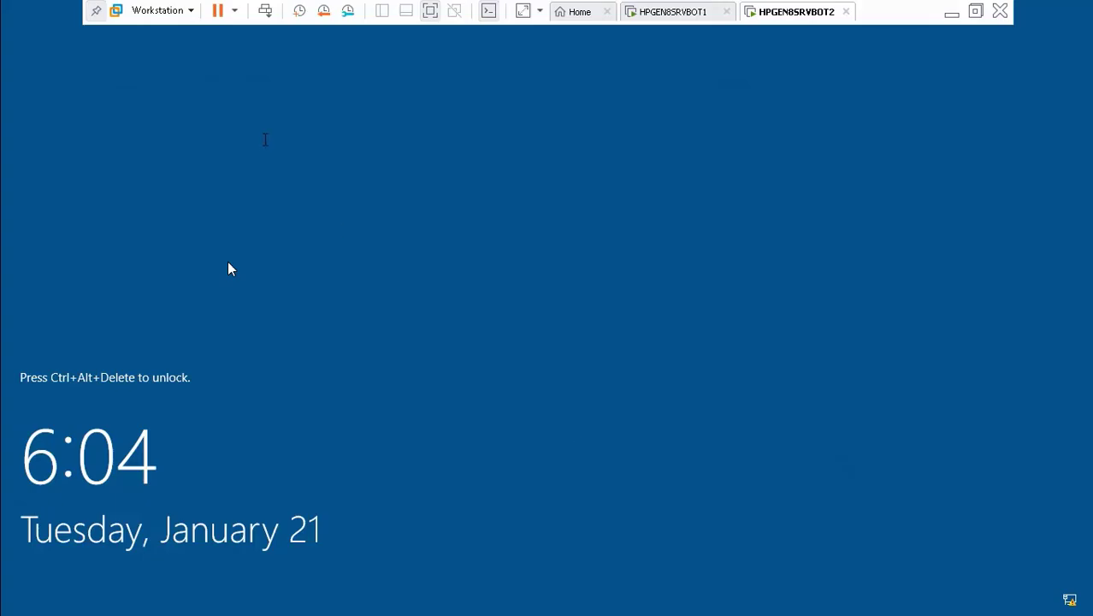
left_click(266, 11)
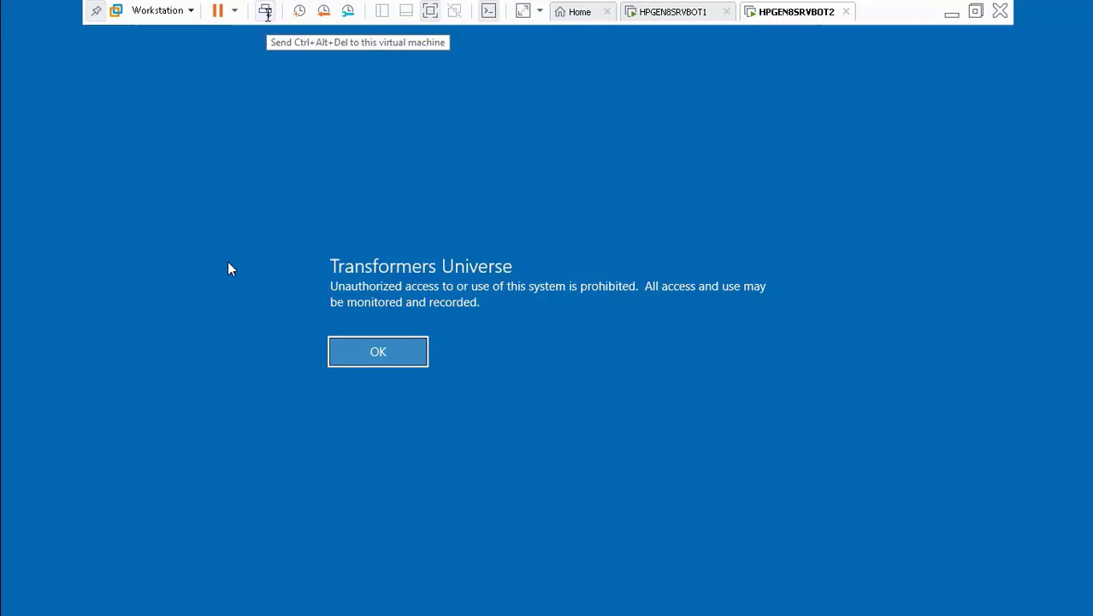
left_click(378, 352)
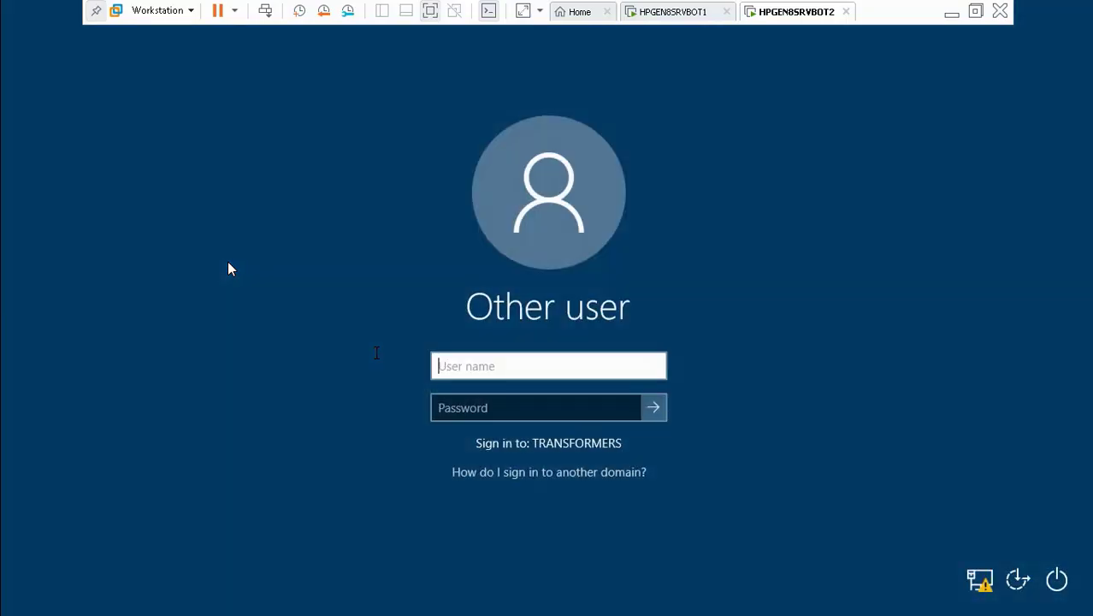
type("kraouf")
key("Tab")
type("•••••")
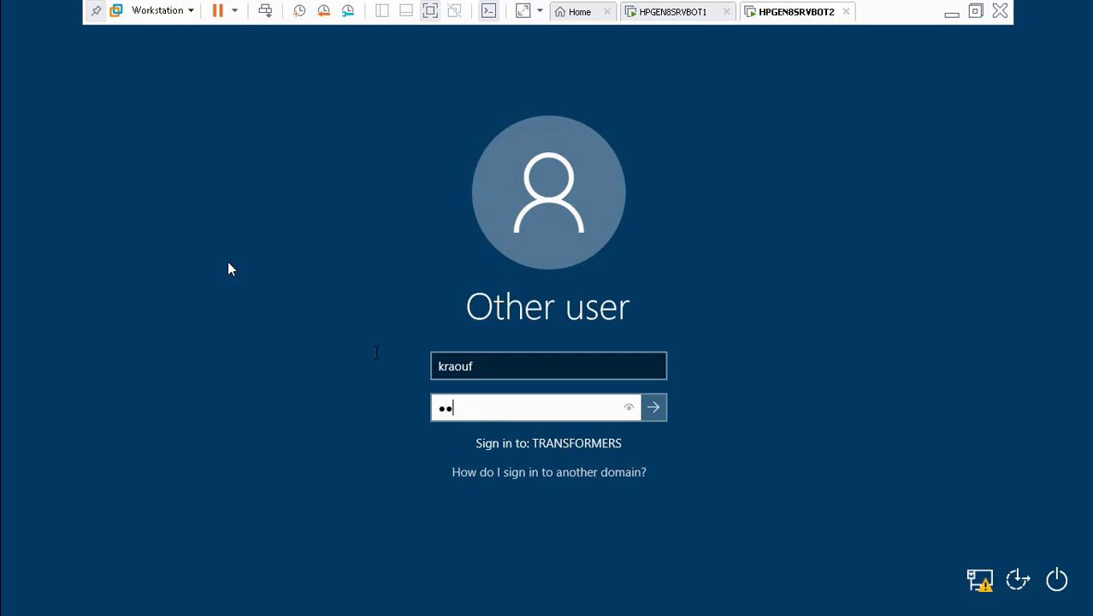
type("•••••")
key("Return")
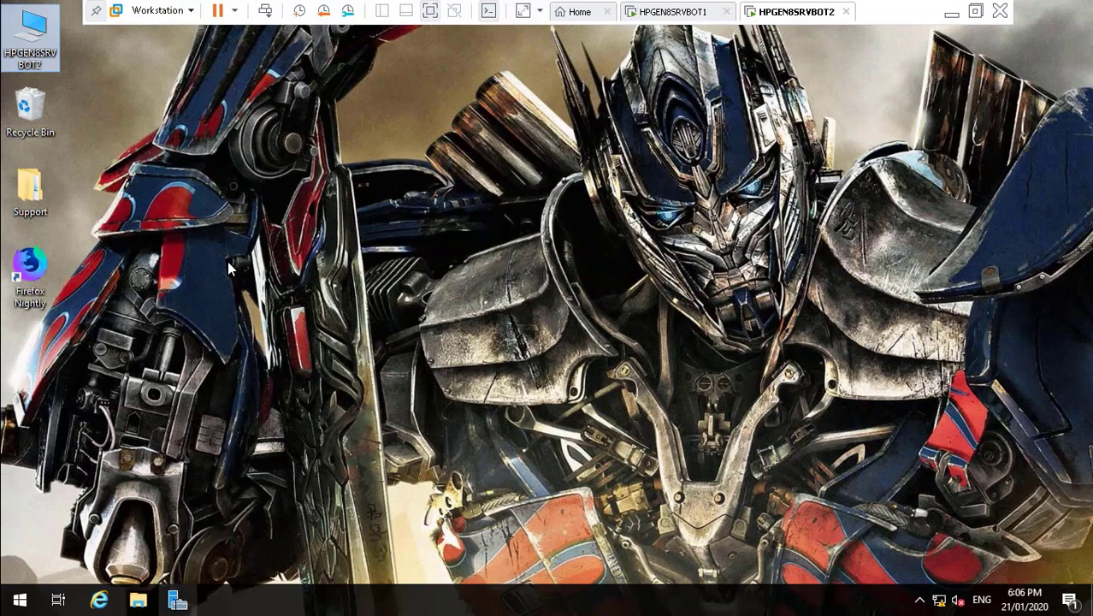
- Open This PC on HPGEN8SRVBOT2 and eject the disc from DVD Drive (E:)
left_click(229, 268)
key("Home")
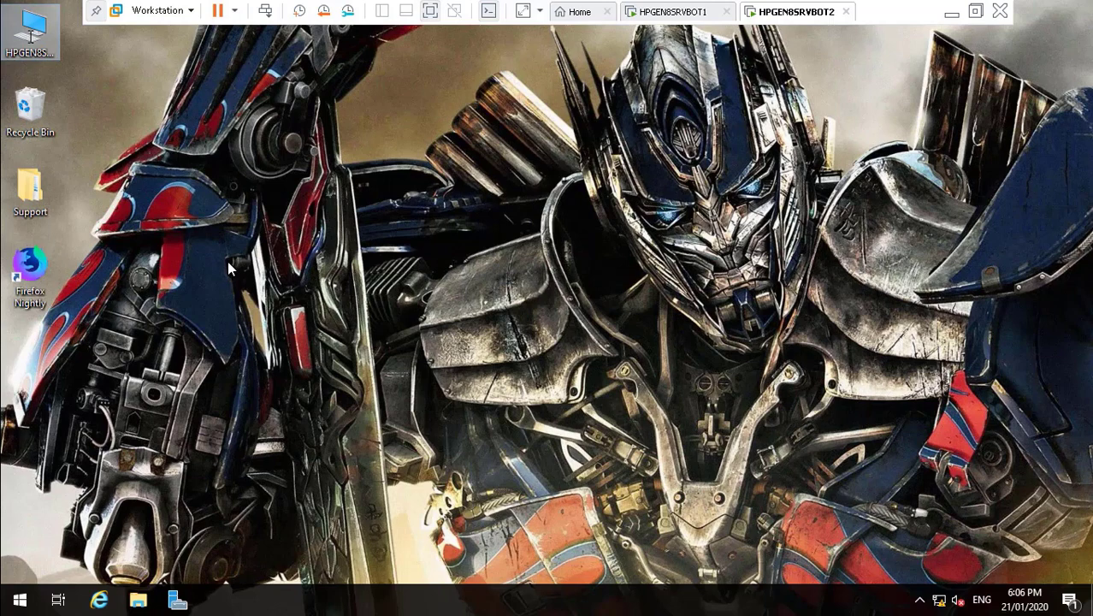
key("Return")
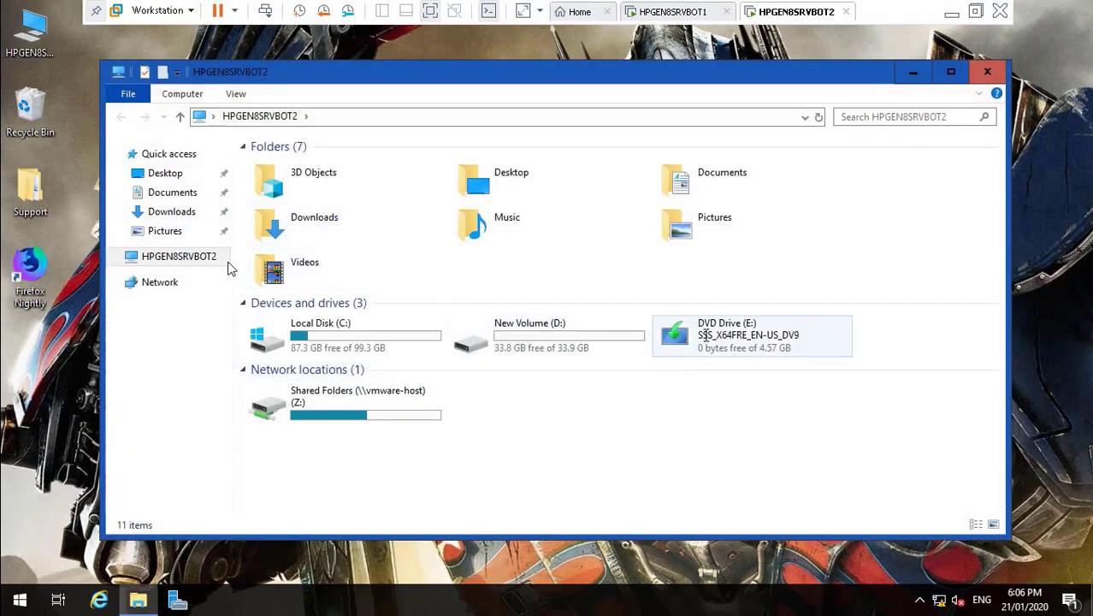
left_click(706, 336)
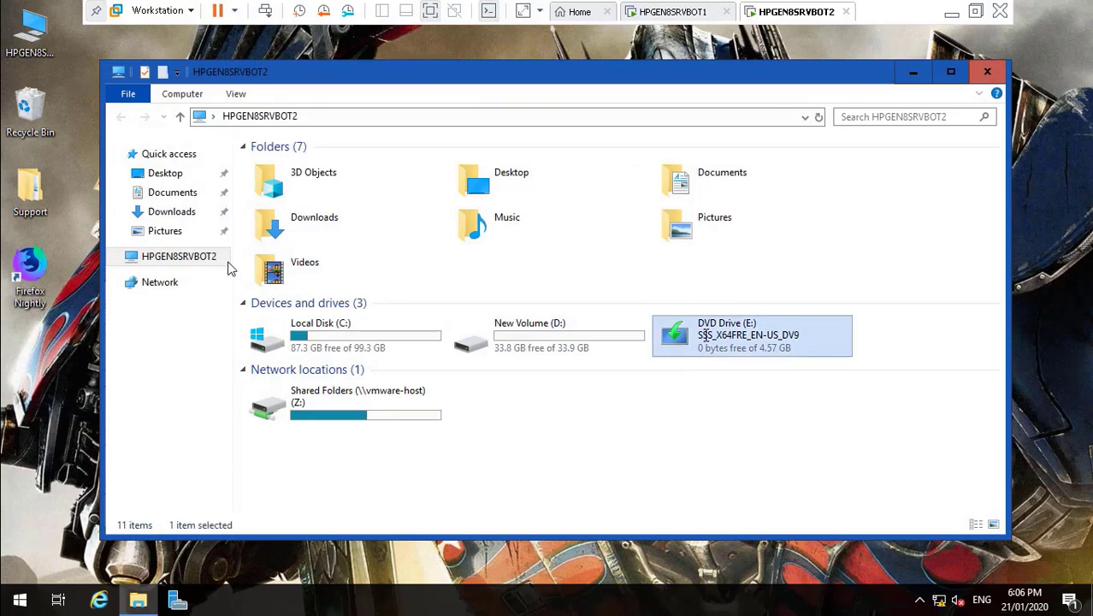
right_click(706, 335)
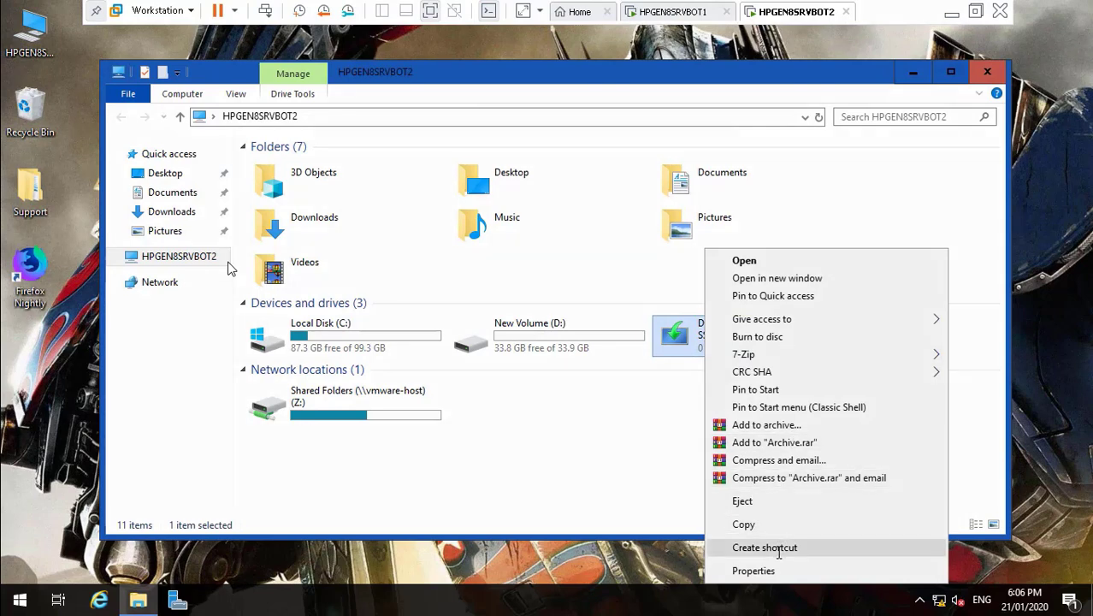
left_click(803, 500)
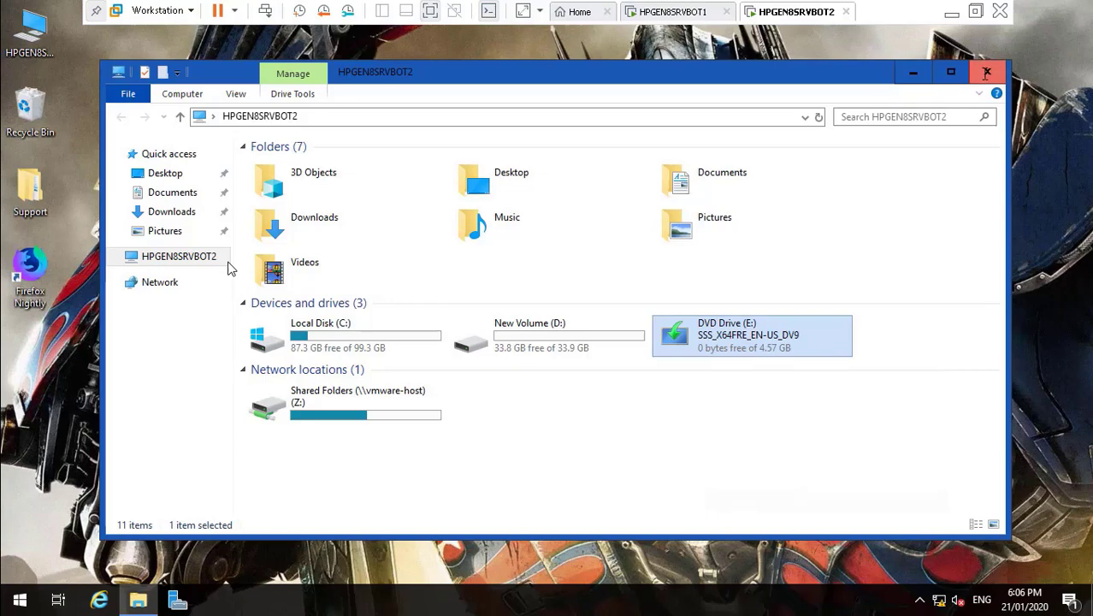
- Close File Explorer, dismiss the Windows Admin Center notice and restore the HPGEN8SRVBOT2 VM
left_click(986, 72)
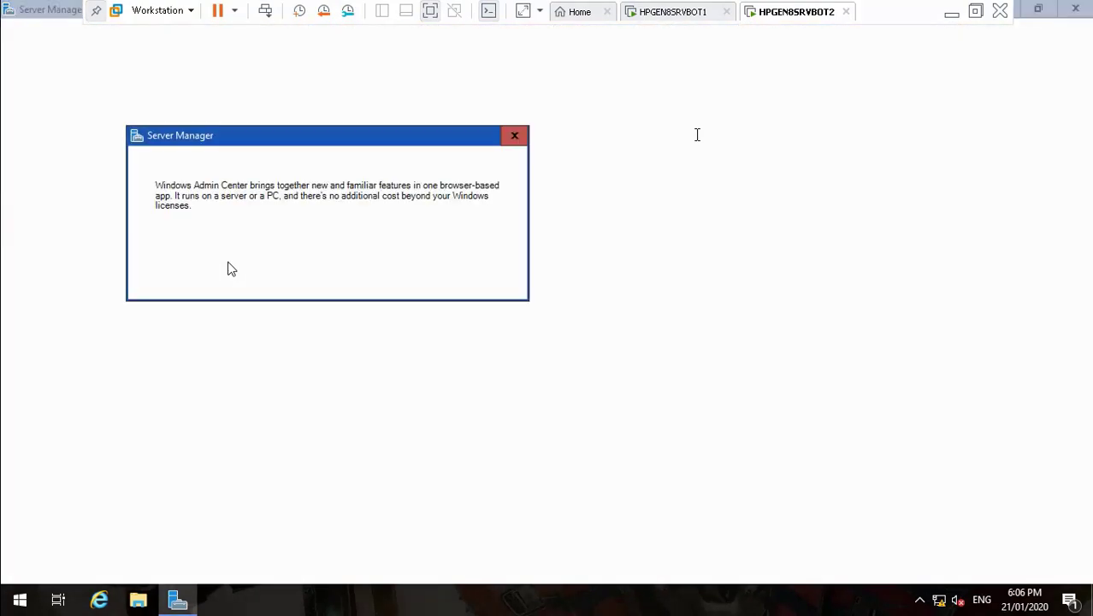
left_click(513, 135)
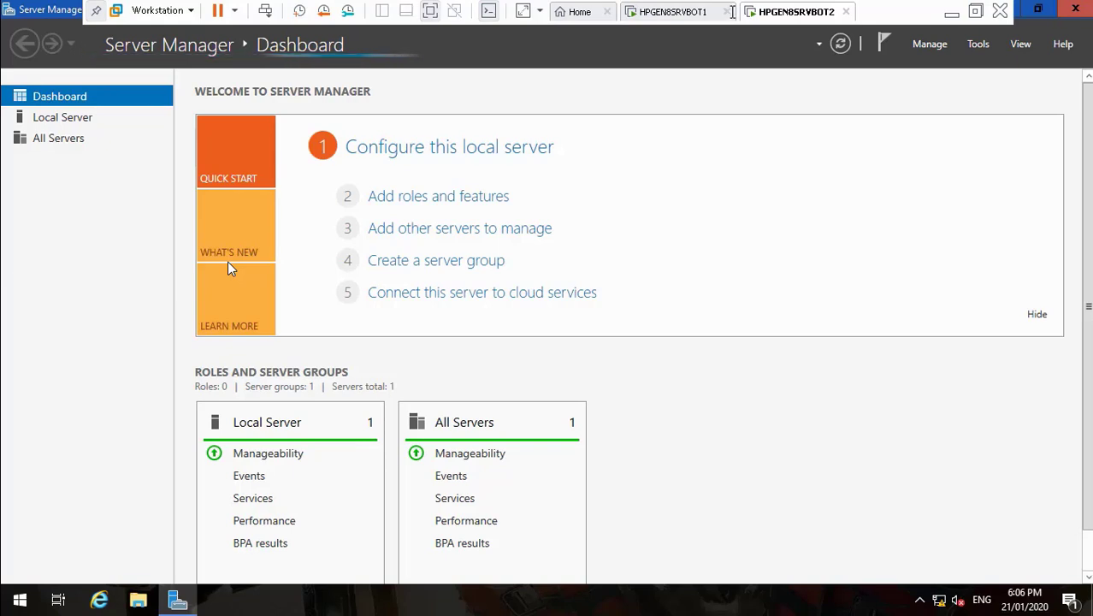
left_click(951, 12)
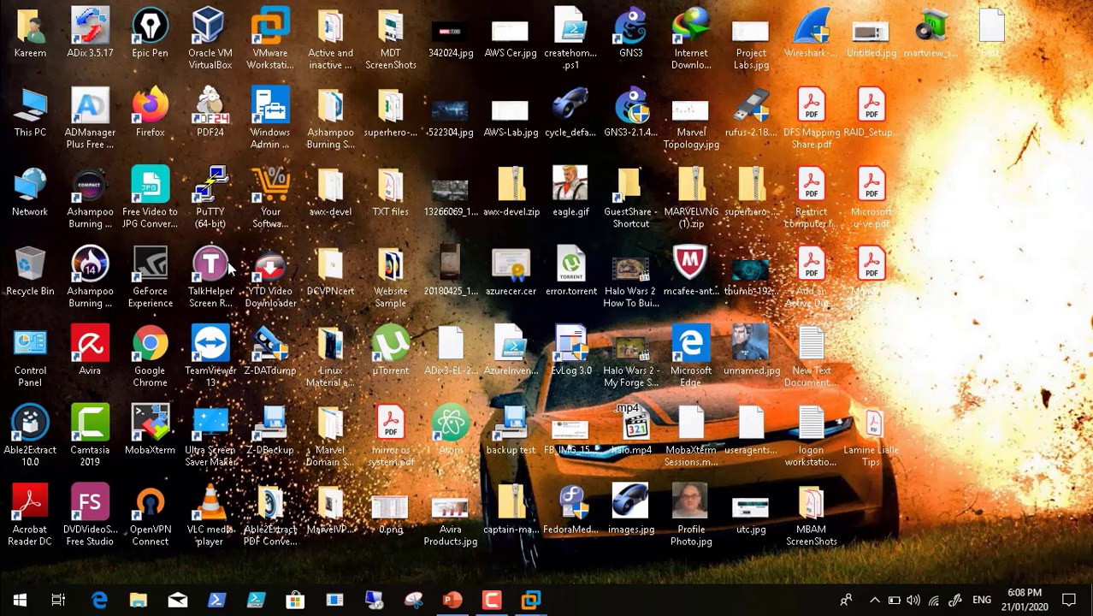
mouse_move(531, 598)
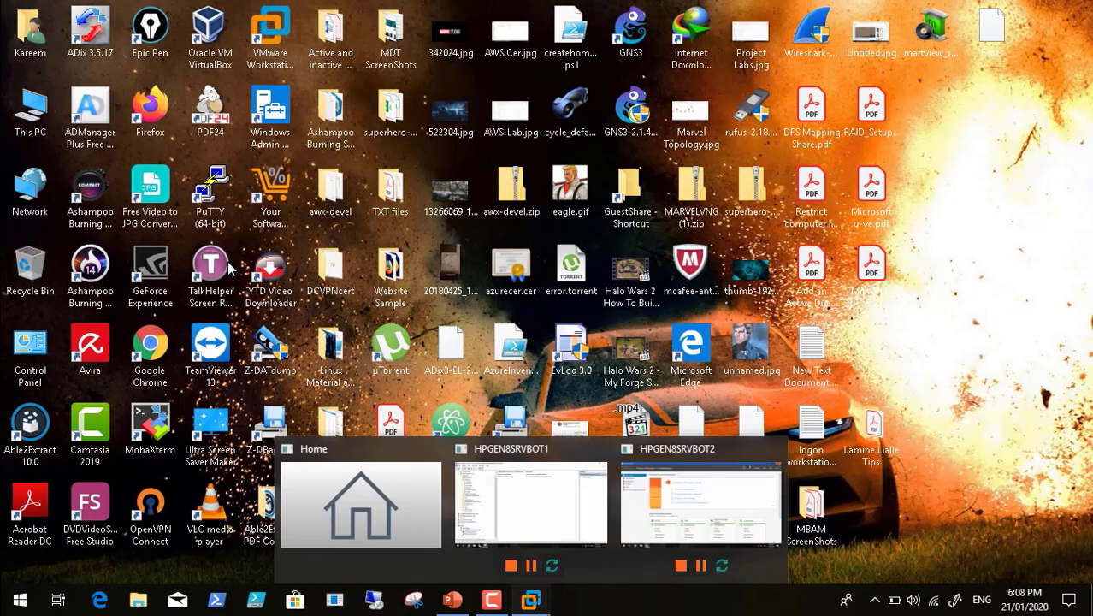
left_click(675, 510)
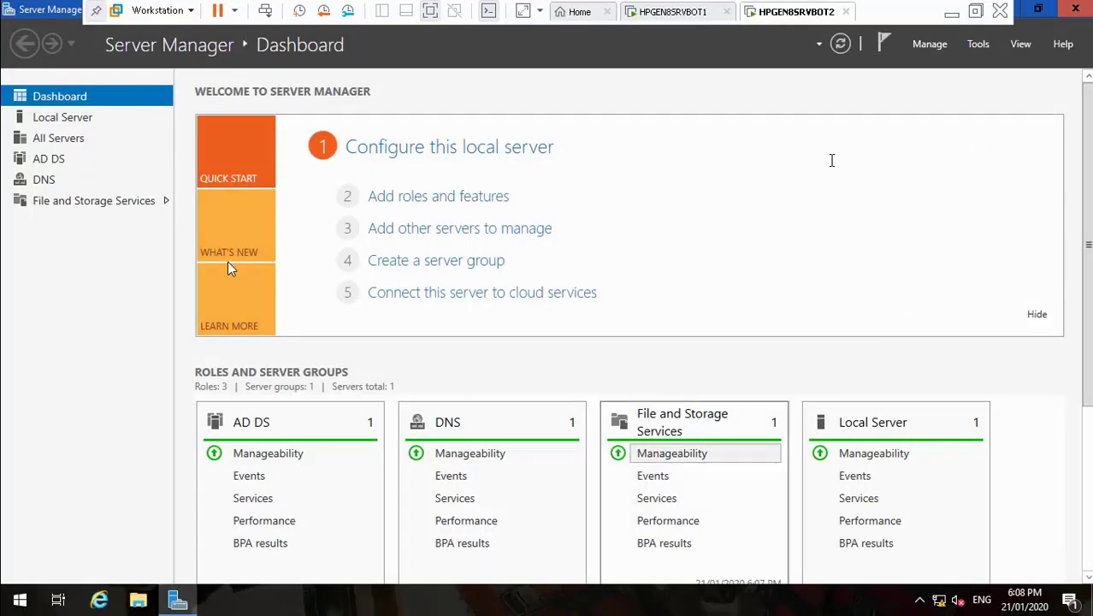
- Launch Add Roles and Features and select the DHCP Server role with its management tools
left_click(920, 44)
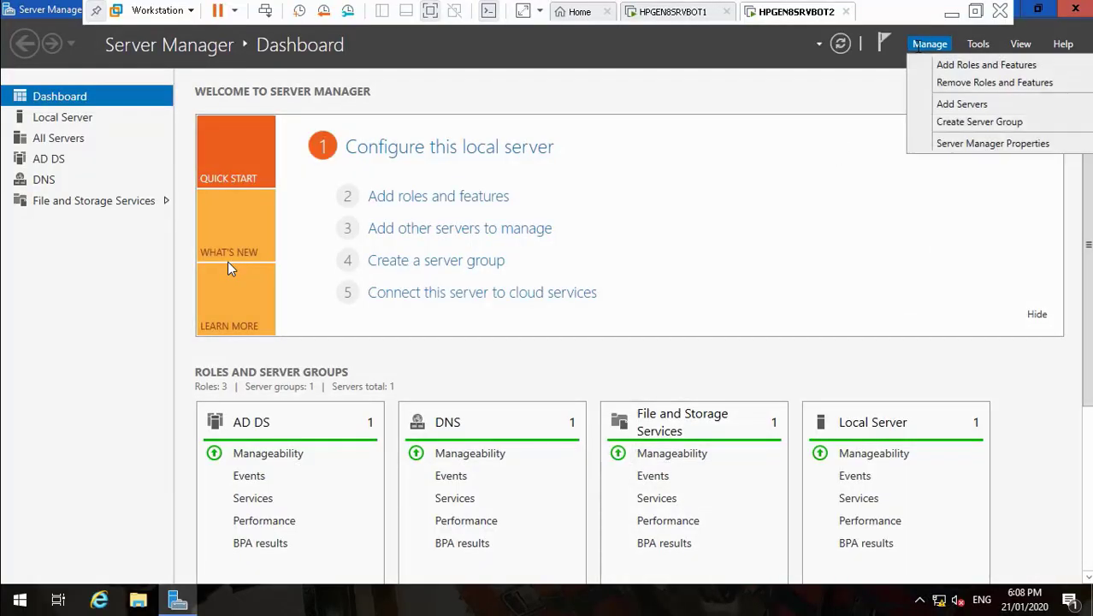
left_click(932, 67)
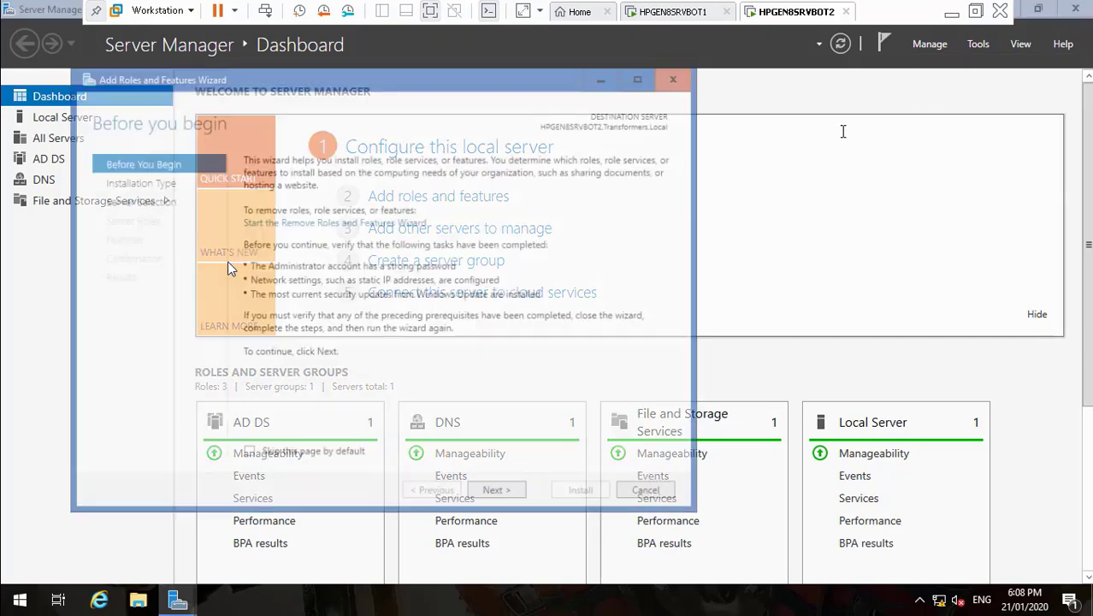
left_click(494, 494)
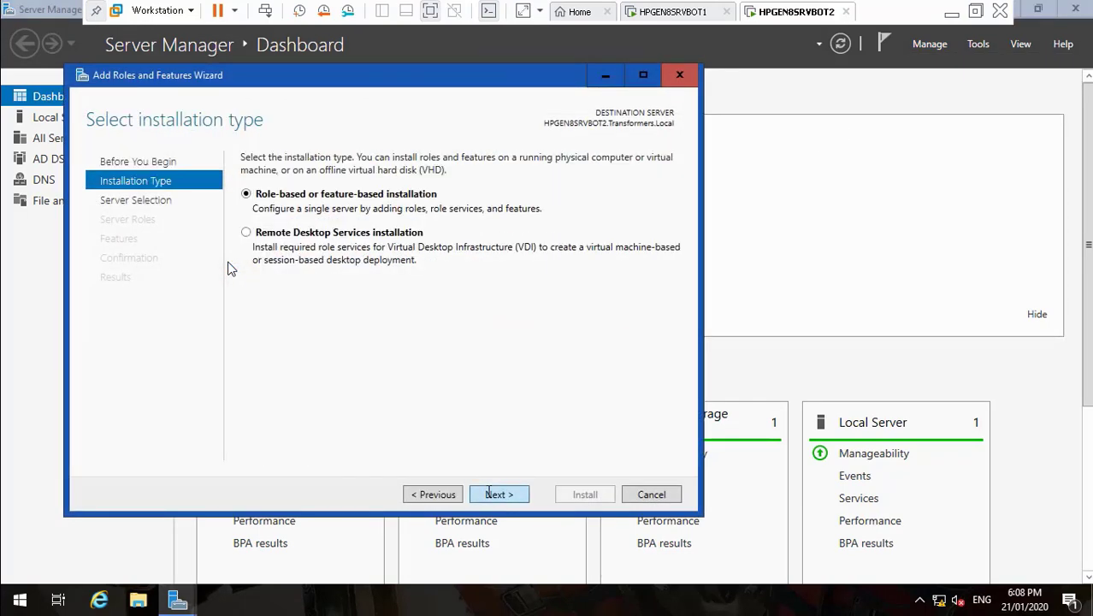
left_click(489, 492)
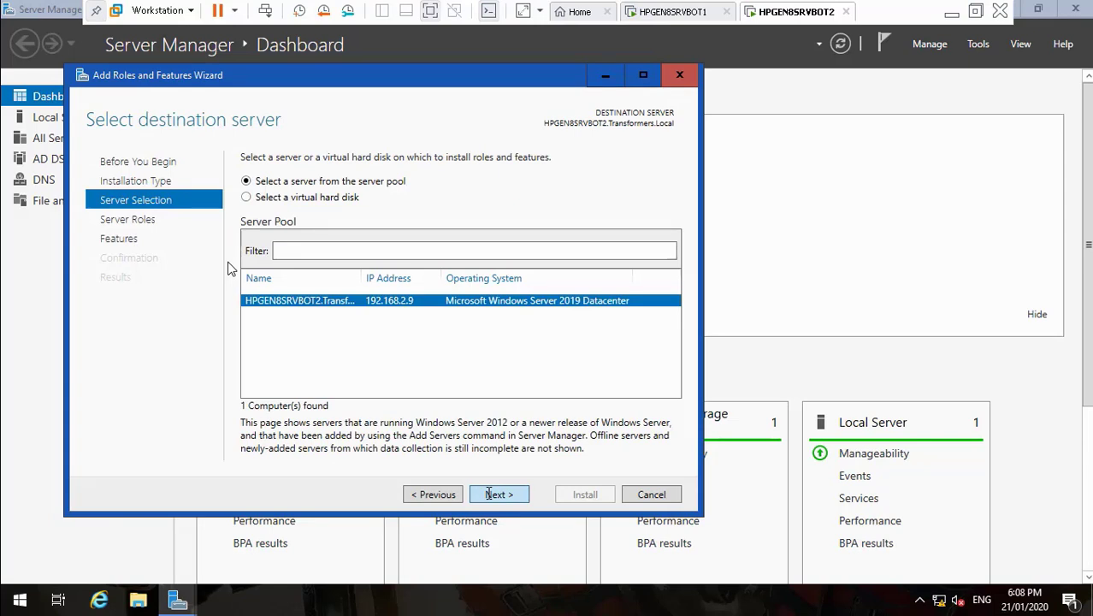
left_click(489, 494)
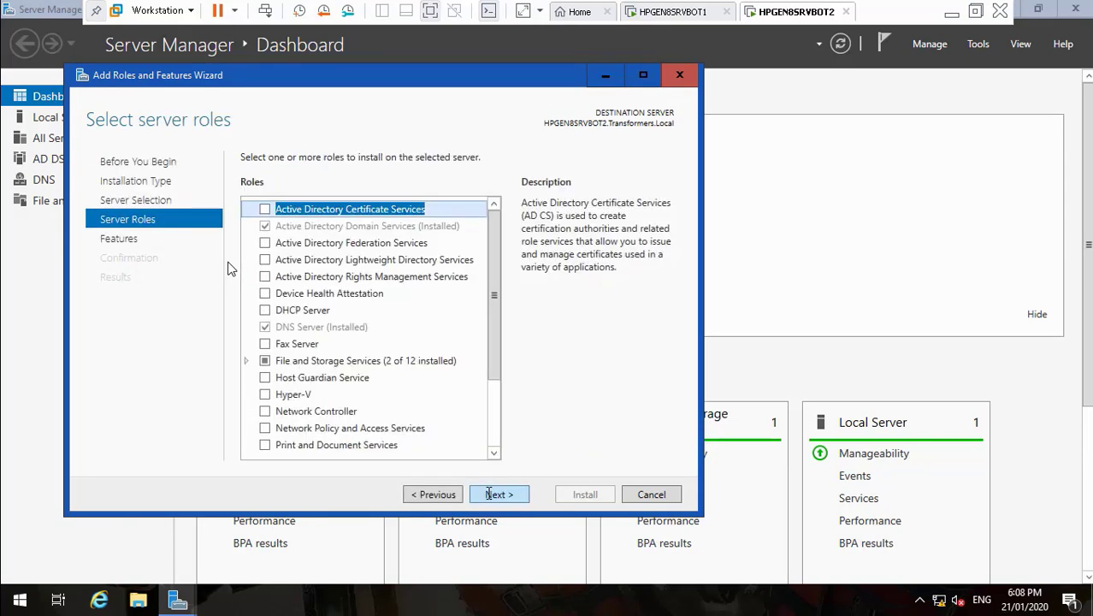
left_click(271, 309)
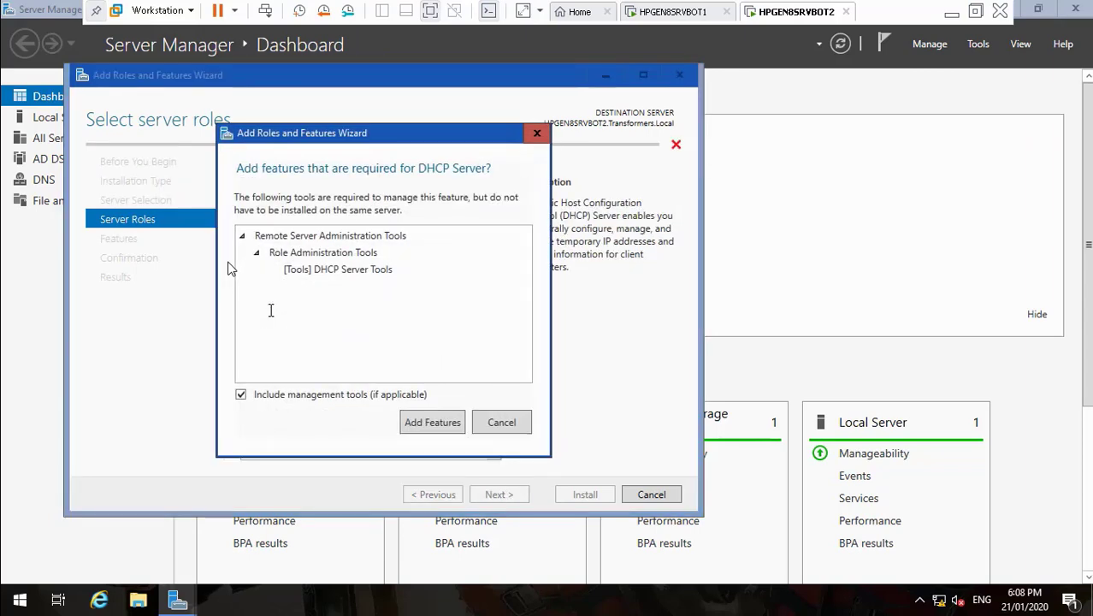
left_click(448, 417)
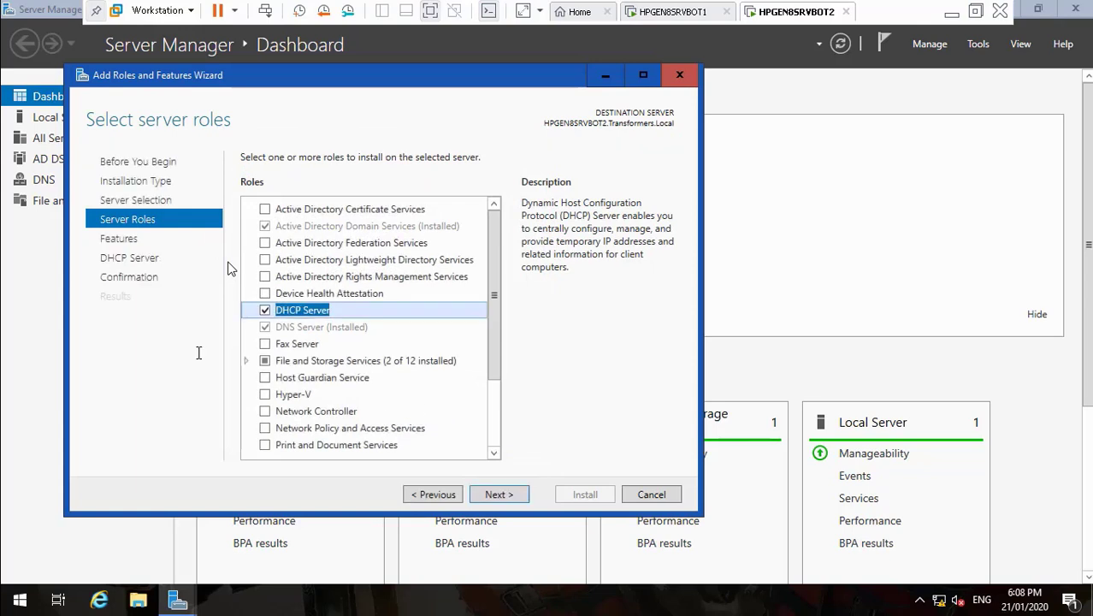
- Add the Data Deduplication and File Server Resource Manager role services, then continue to features
left_click(246, 360)
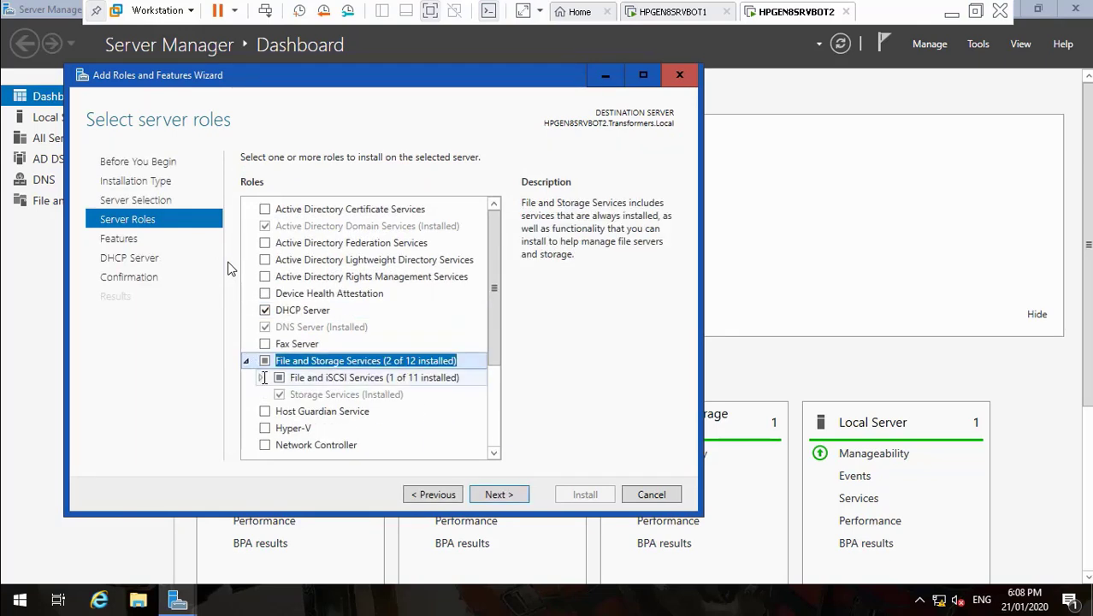
left_click(262, 377)
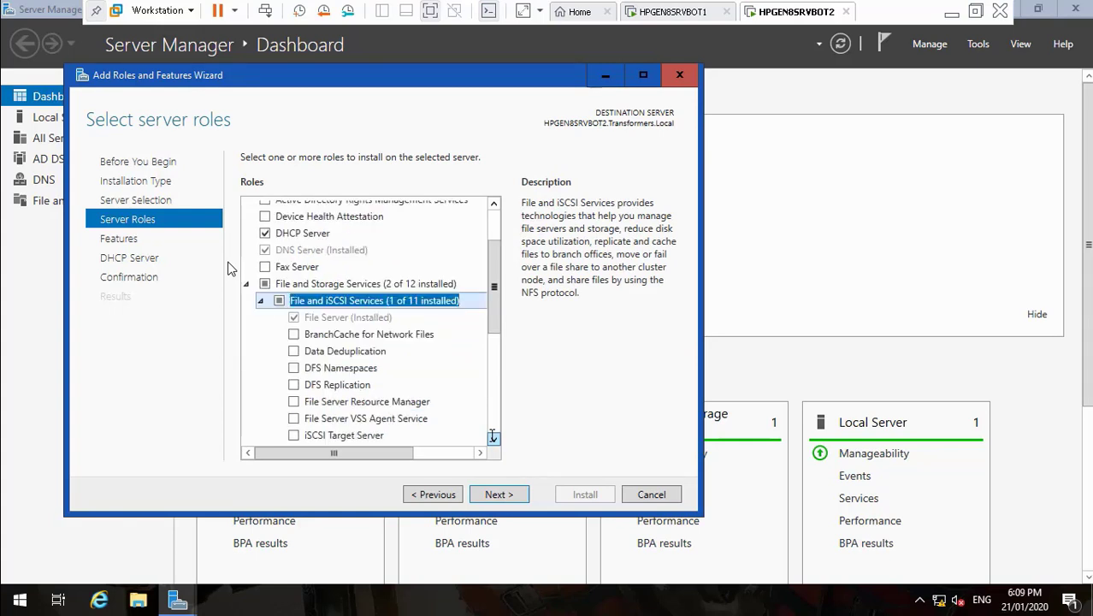
left_click(294, 349)
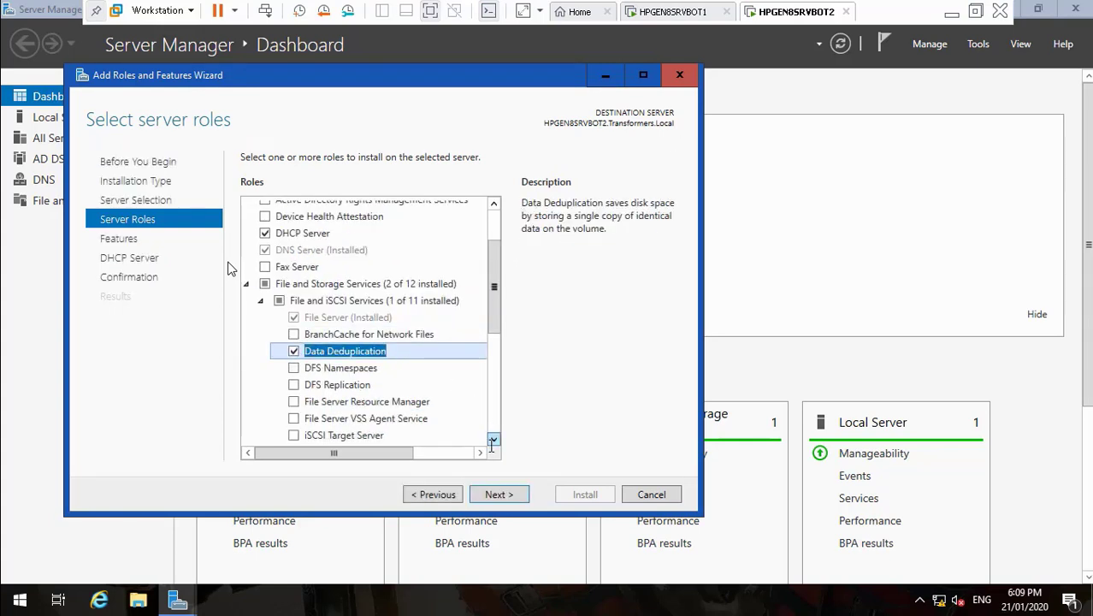
left_click(294, 402)
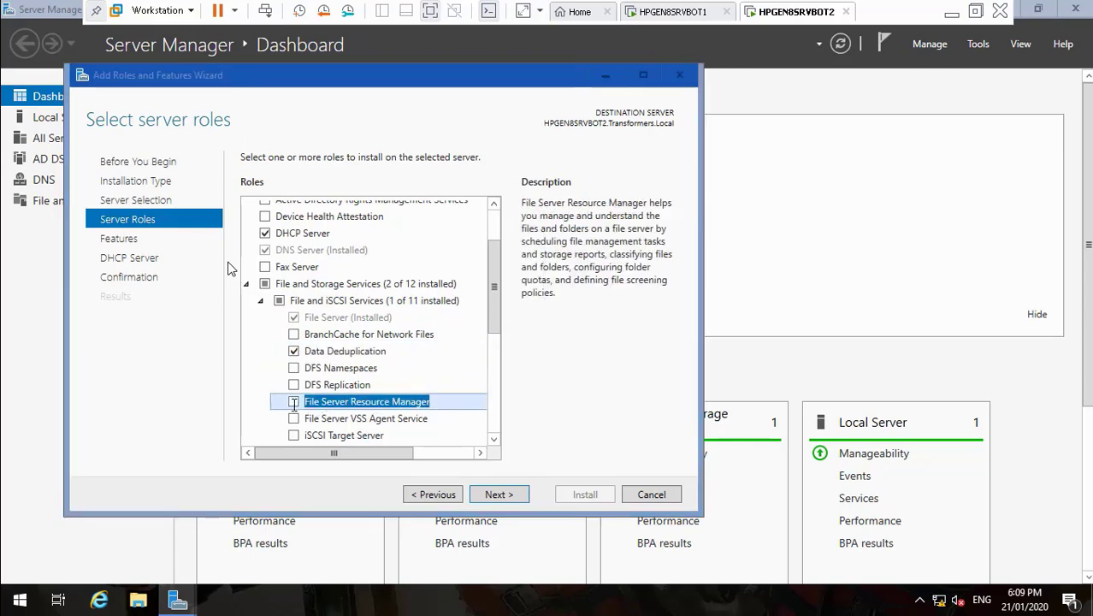
left_click(432, 430)
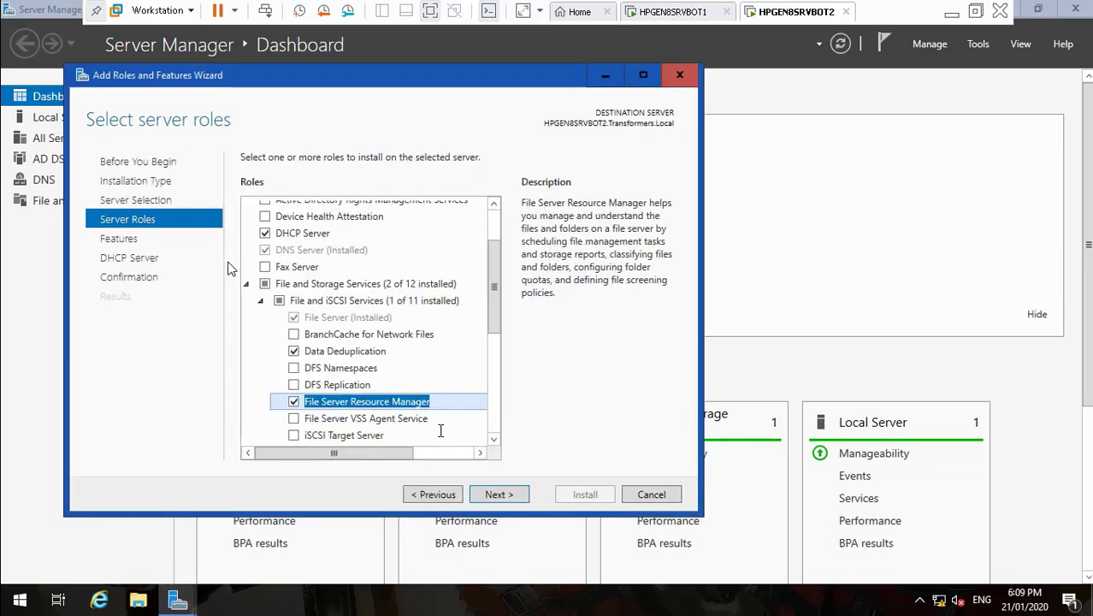
scroll(494, 436, "down", 3)
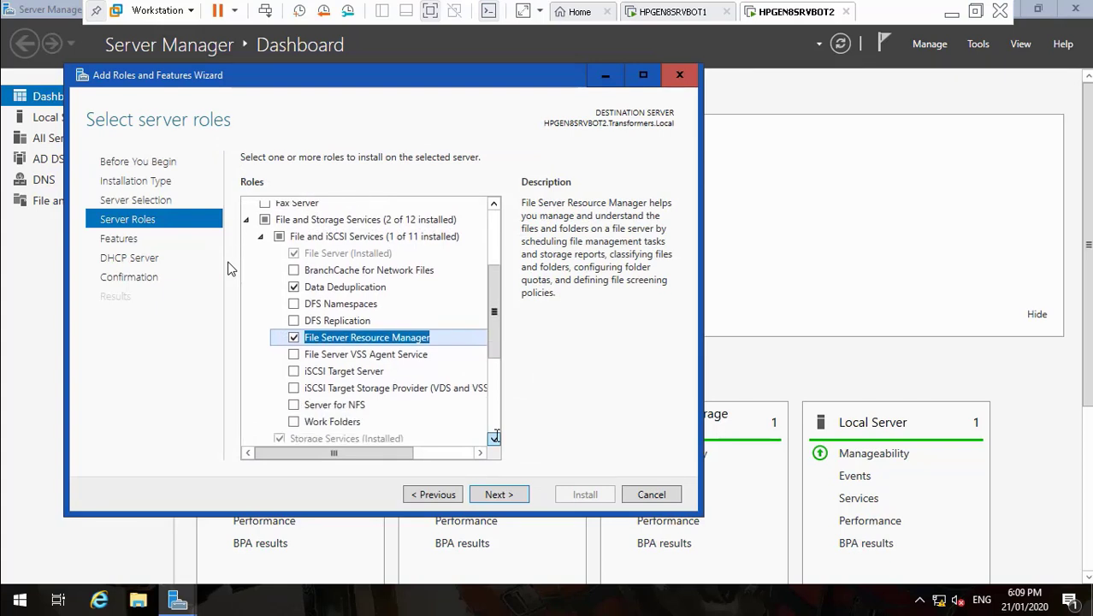
scroll(496, 436, "down", 3)
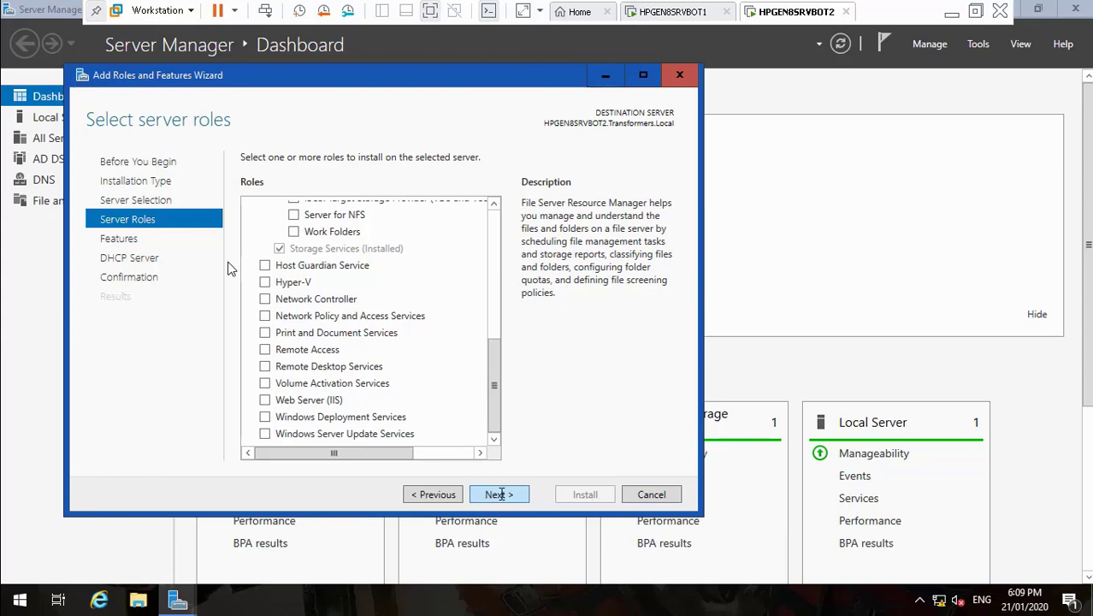
left_click(499, 494)
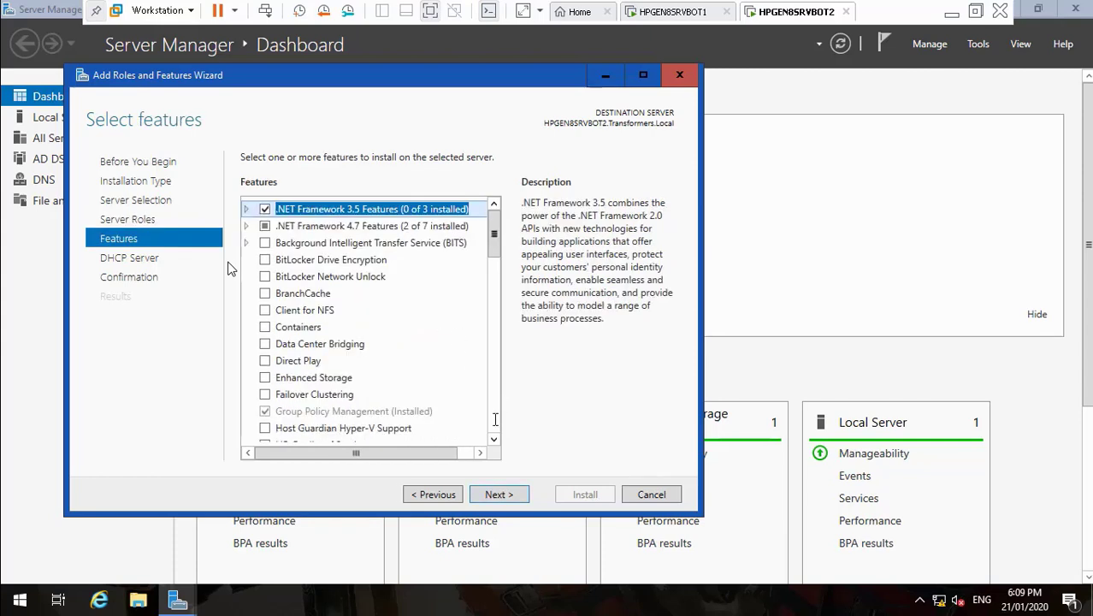
- Skip extra features and the DHCP Server notes, then install DHCP, Data Deduplication and FSRM
scroll(494, 418, "down", 15)
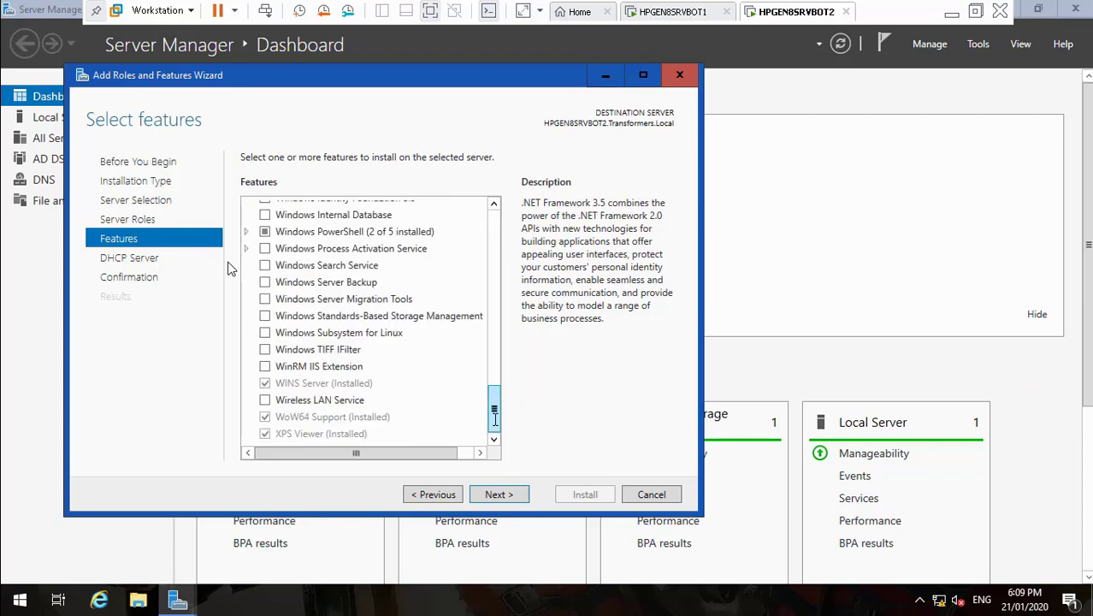
left_click(492, 229)
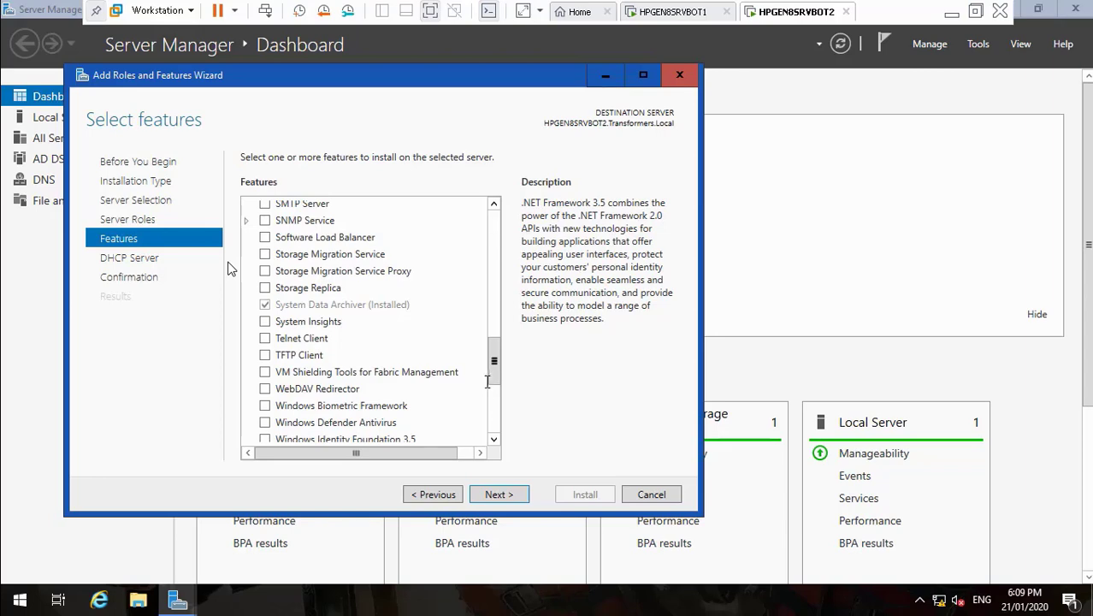
left_click(492, 425)
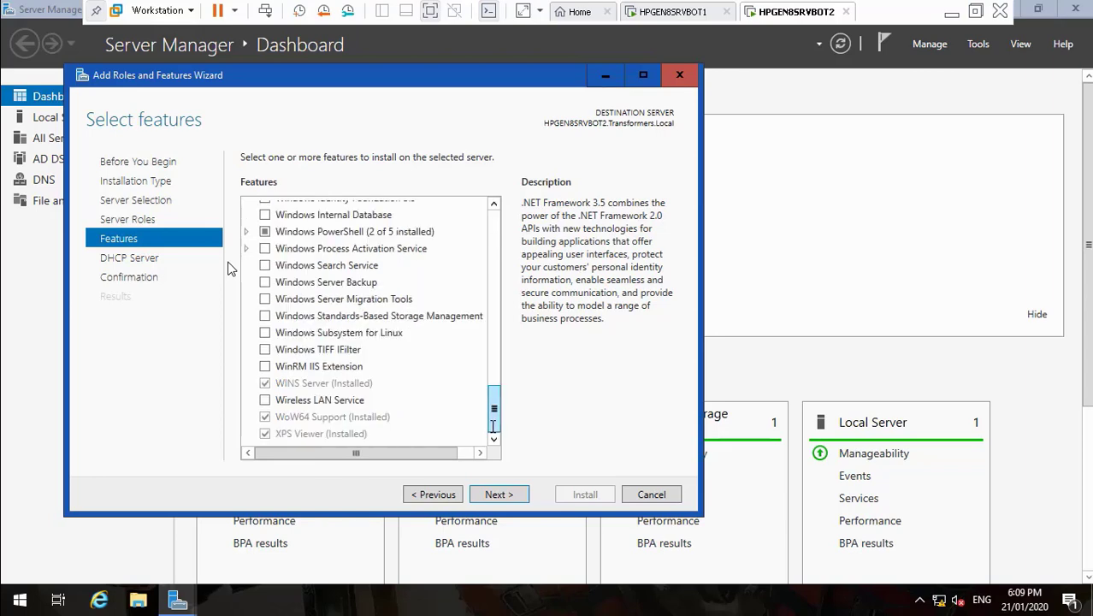
left_click(497, 494)
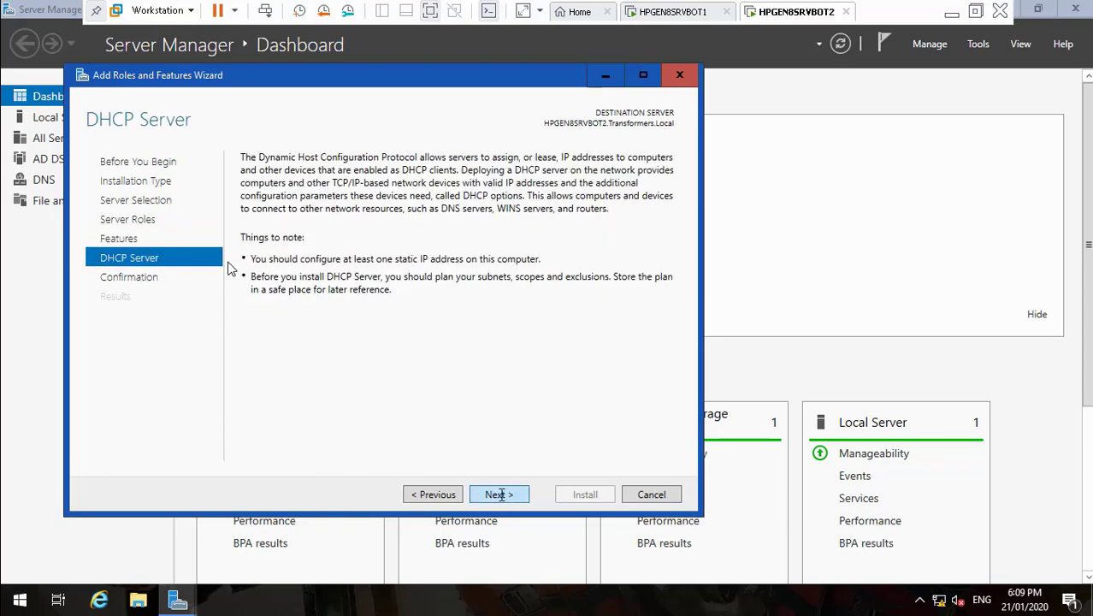
left_click(503, 494)
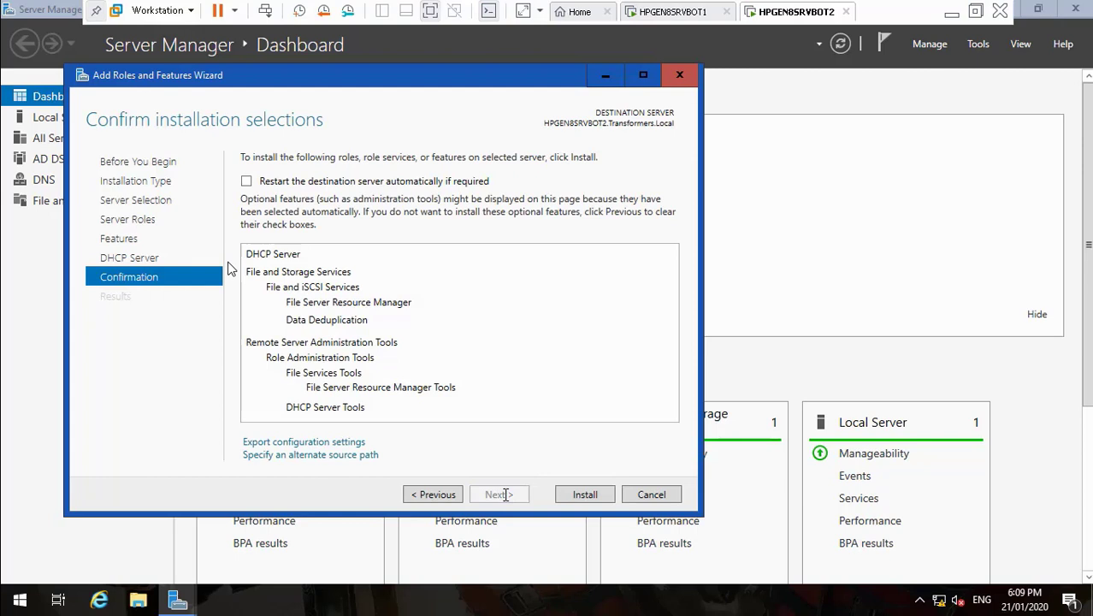
left_click(581, 494)
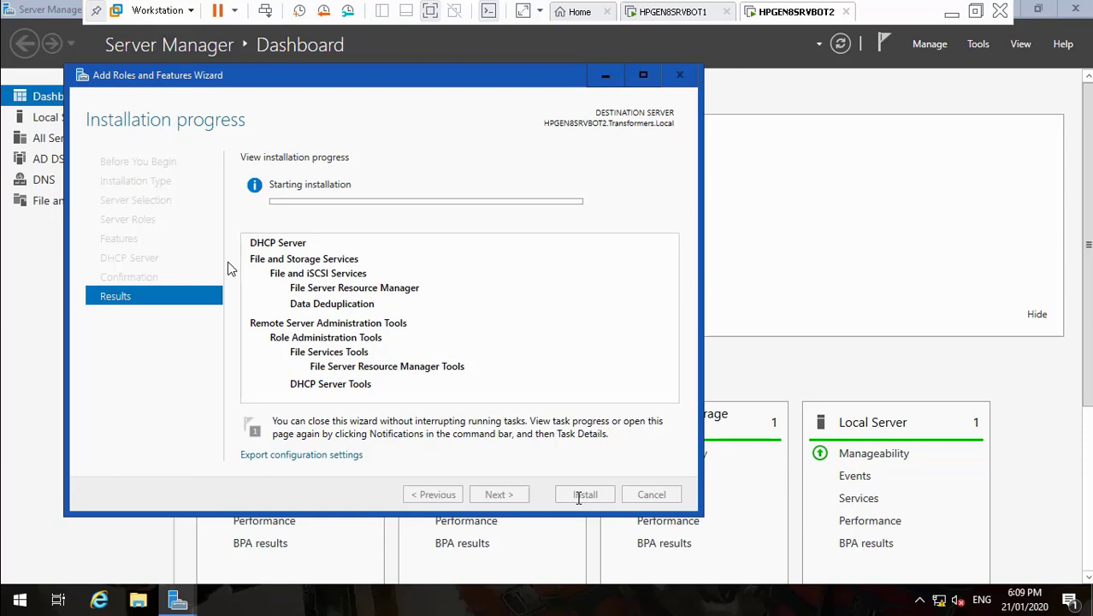
- Switch briefly to the host desktop and return to the HPGEN8SRVBOT2 virtual machine
left_click(952, 10)
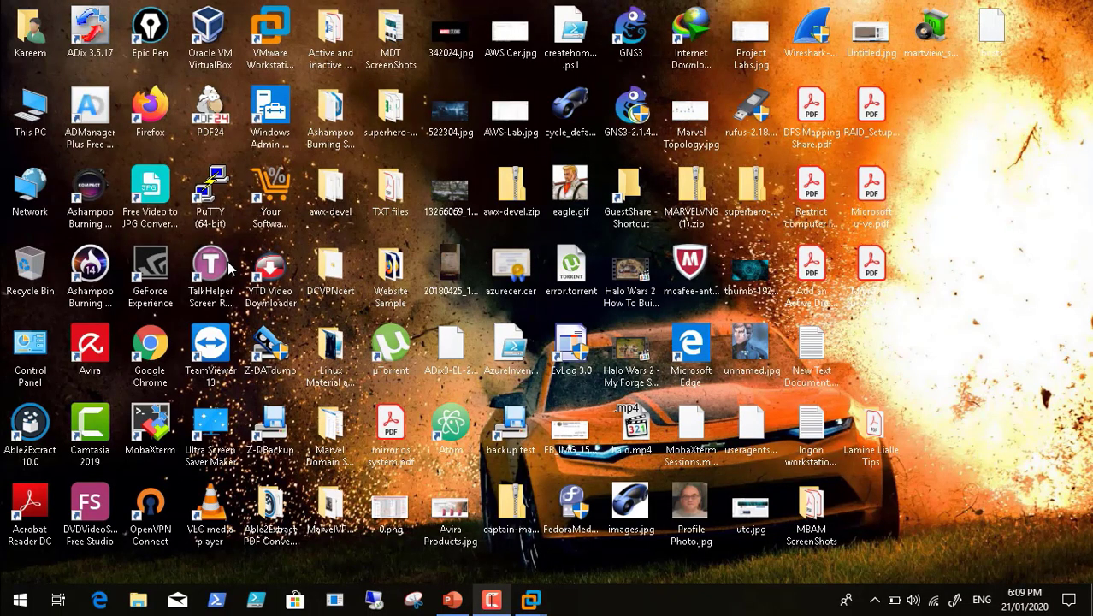
left_click(491, 599)
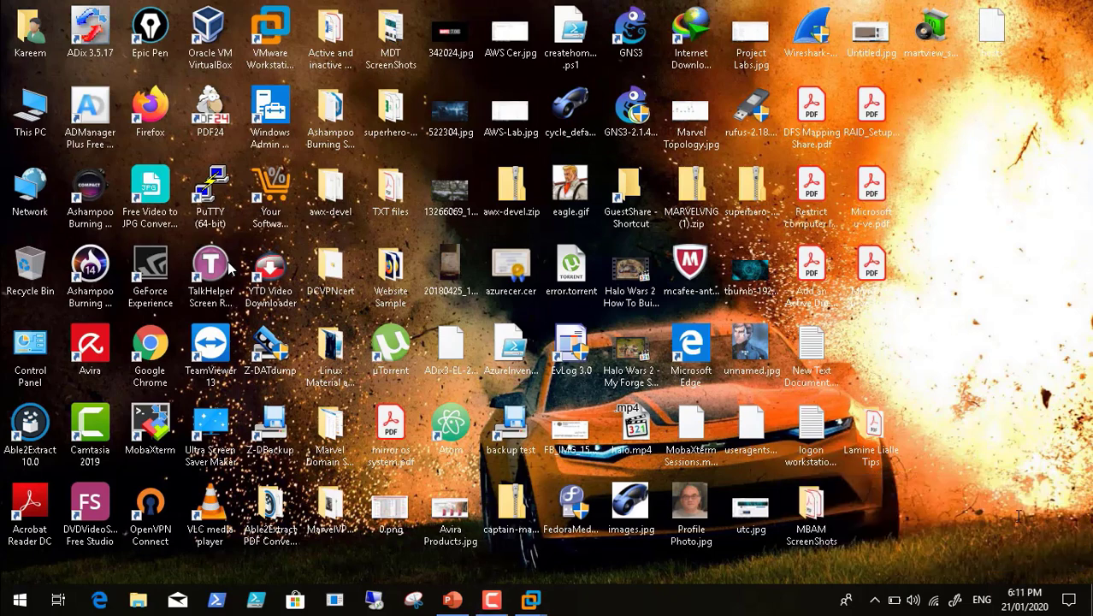
mouse_move(530, 600)
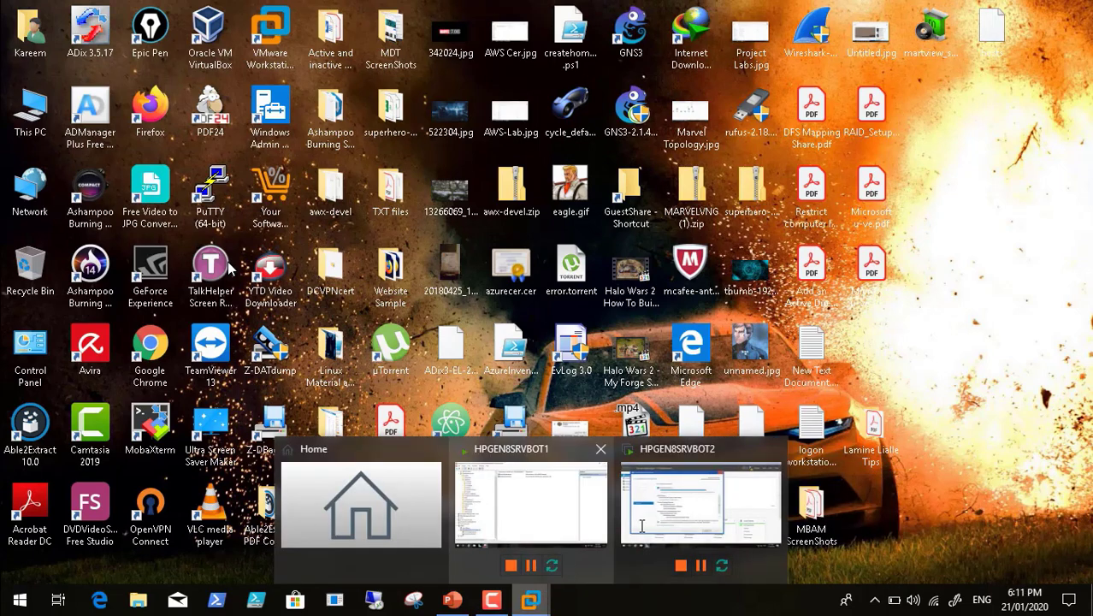
left_click(702, 516)
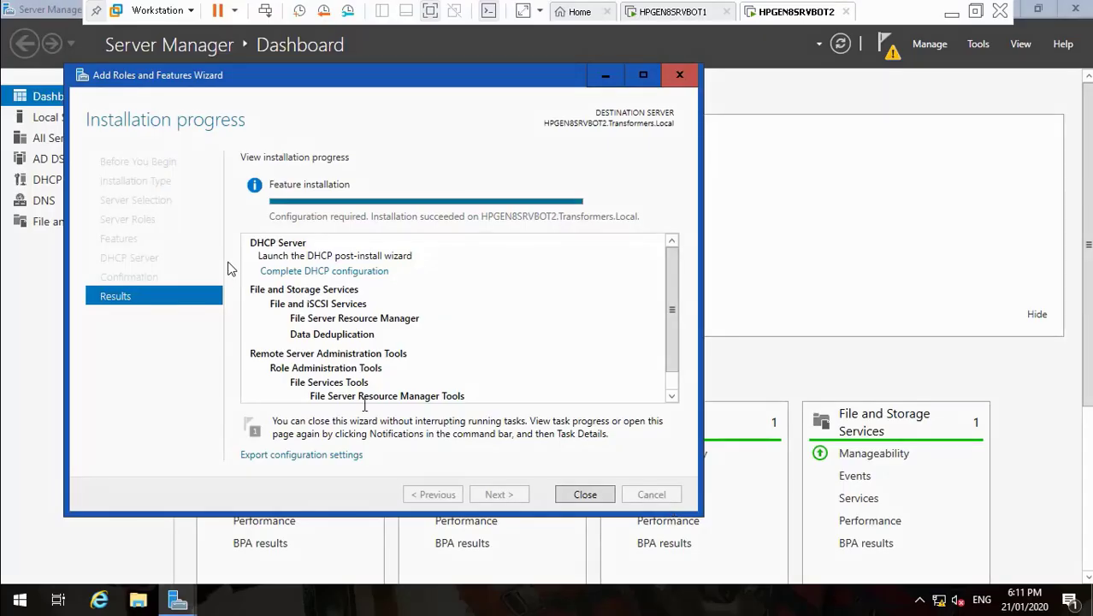
- Authorize the DHCP server in Active Directory via post-install configuration, then close the finished wizard
left_click(348, 271)
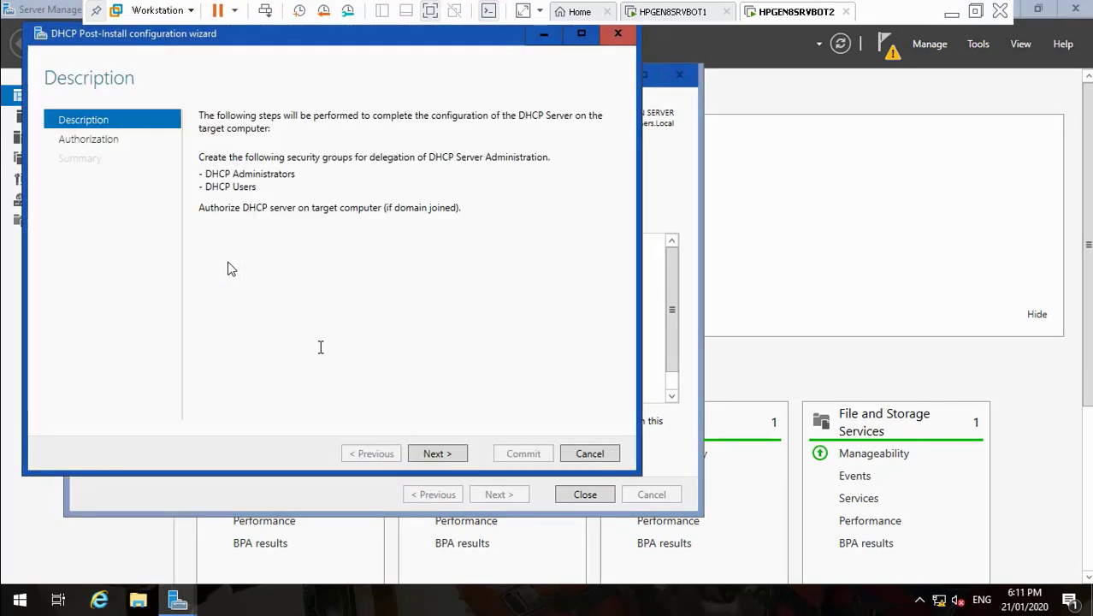
left_click(436, 453)
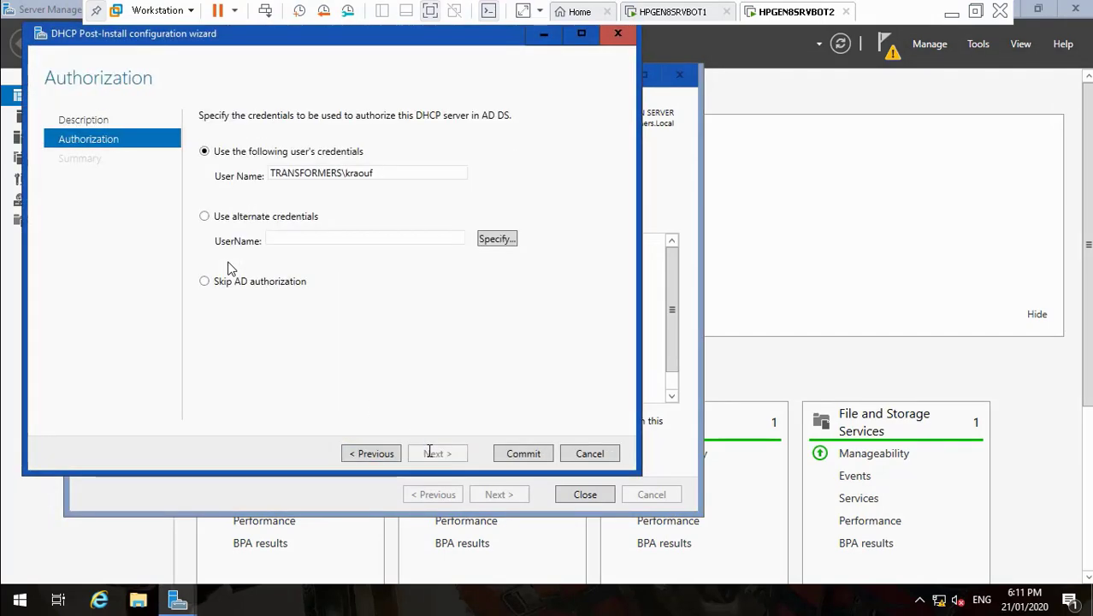
left_click(519, 448)
left_click(524, 453)
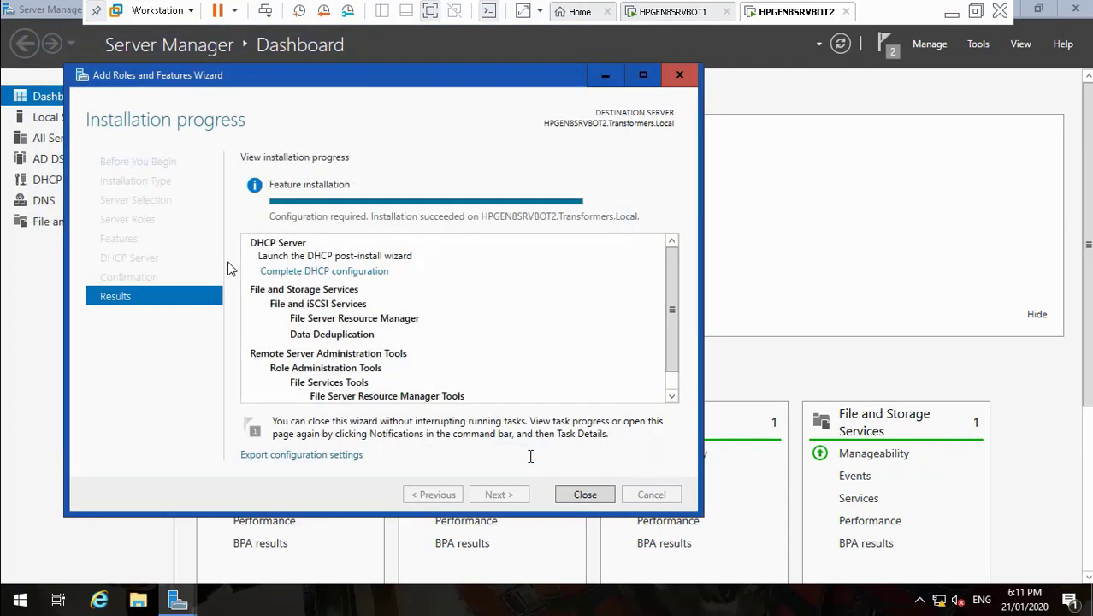
scroll(673, 377, "down", 1)
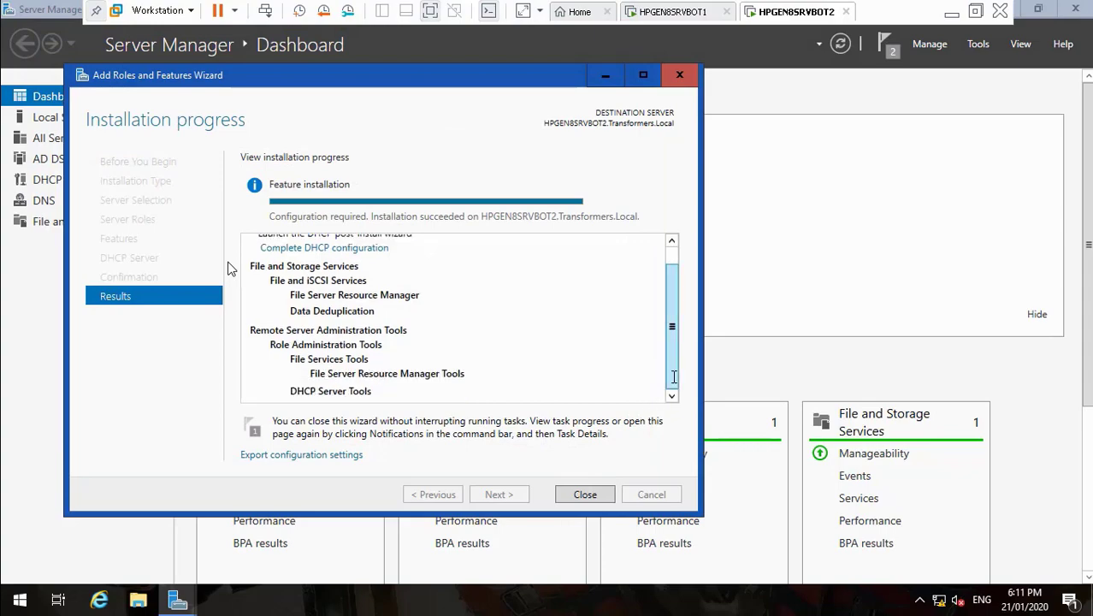
left_click(585, 494)
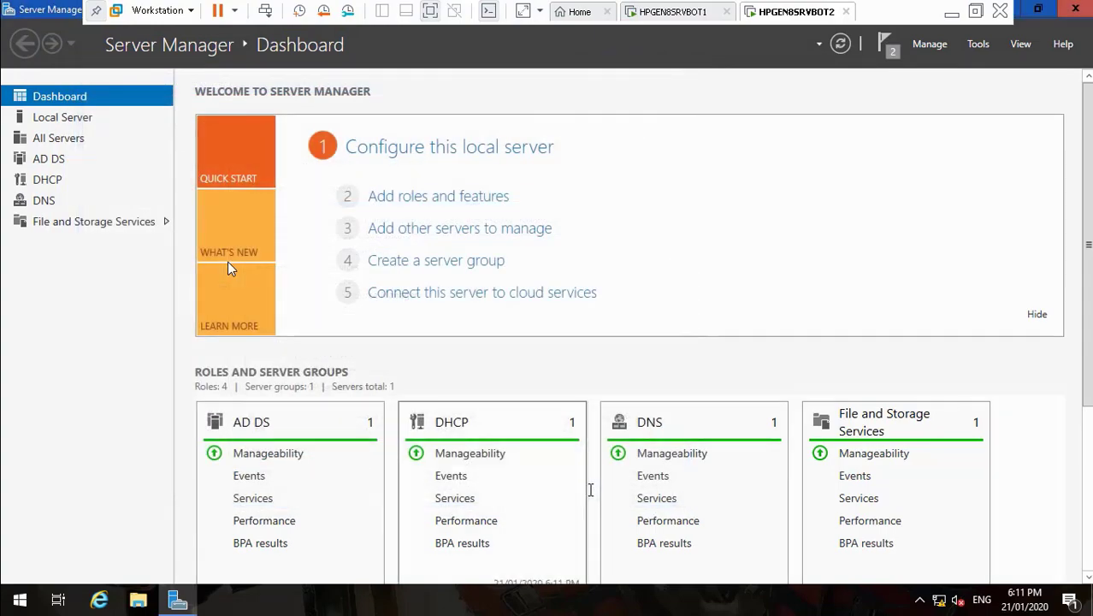
- Launch a new management console from the Run box
key("super+d")
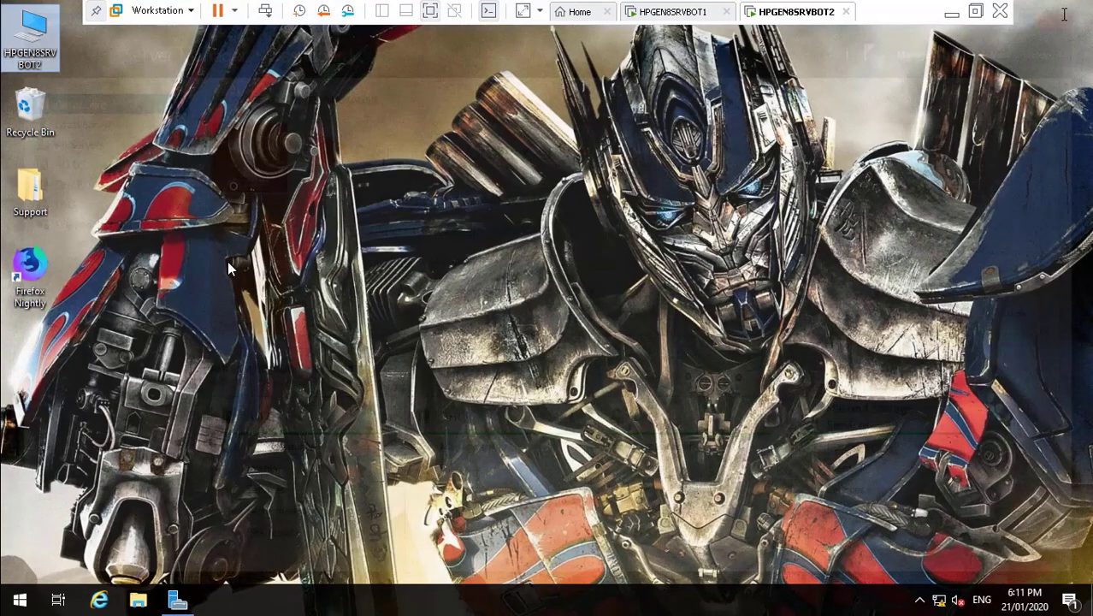
key("super")
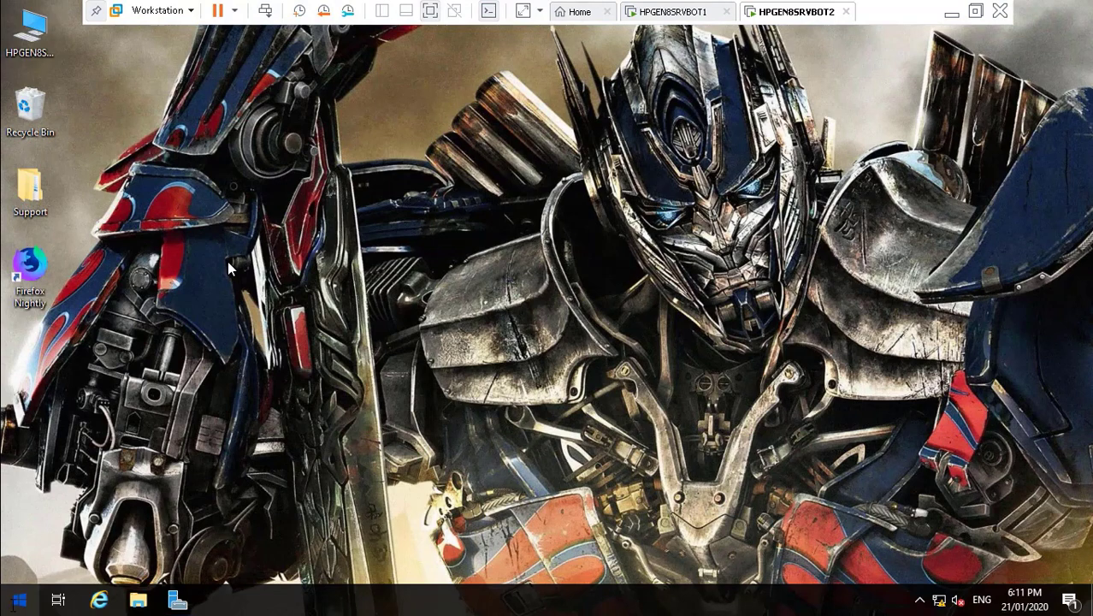
key("super+x")
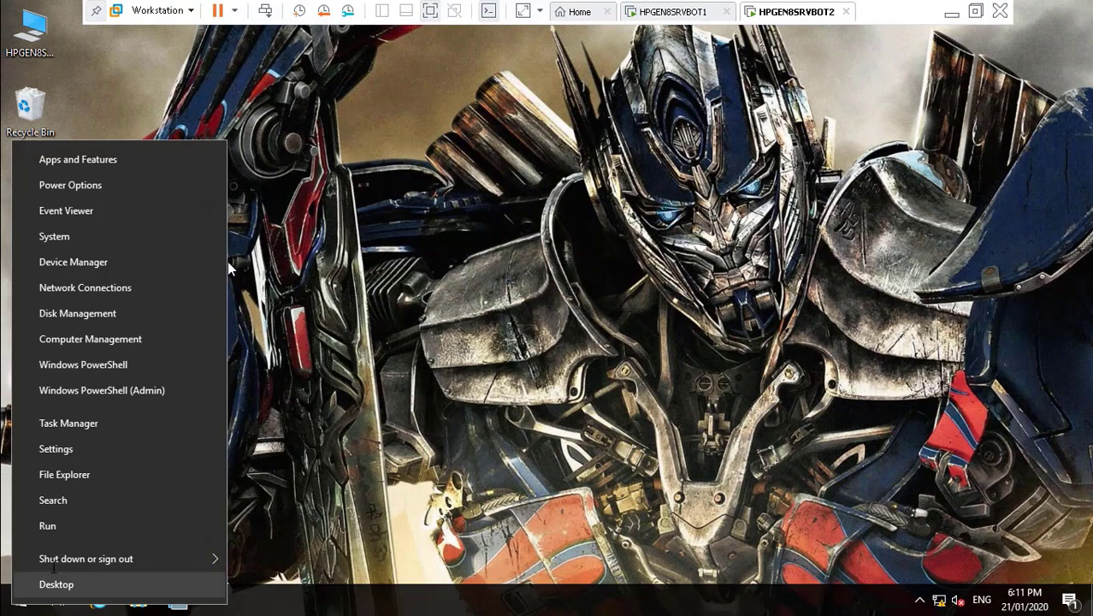
key("Up")
key("Up")
key("Return")
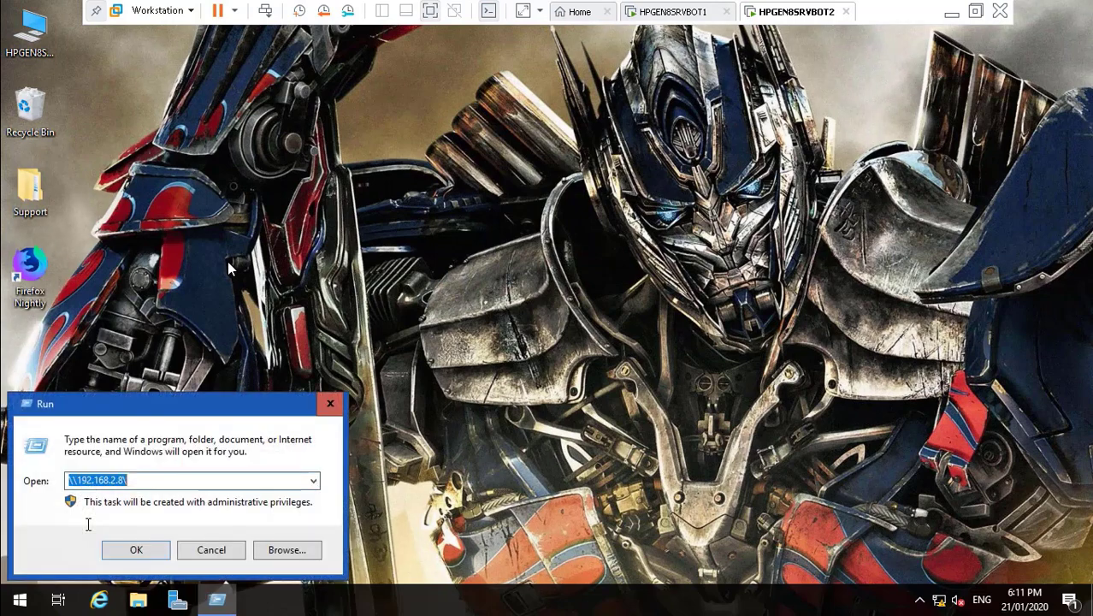
key("BackSpace")
type("cmd")
key("Return")
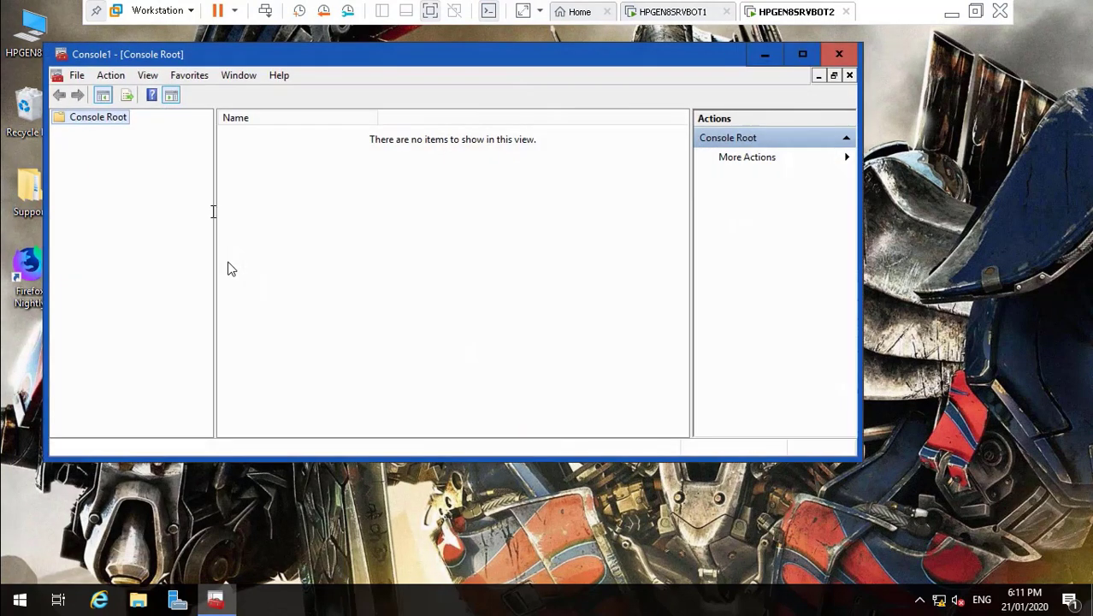
- Add the Active Directory Users and Computers, DHCP and local Disk Management snap-ins
left_click(76, 74)
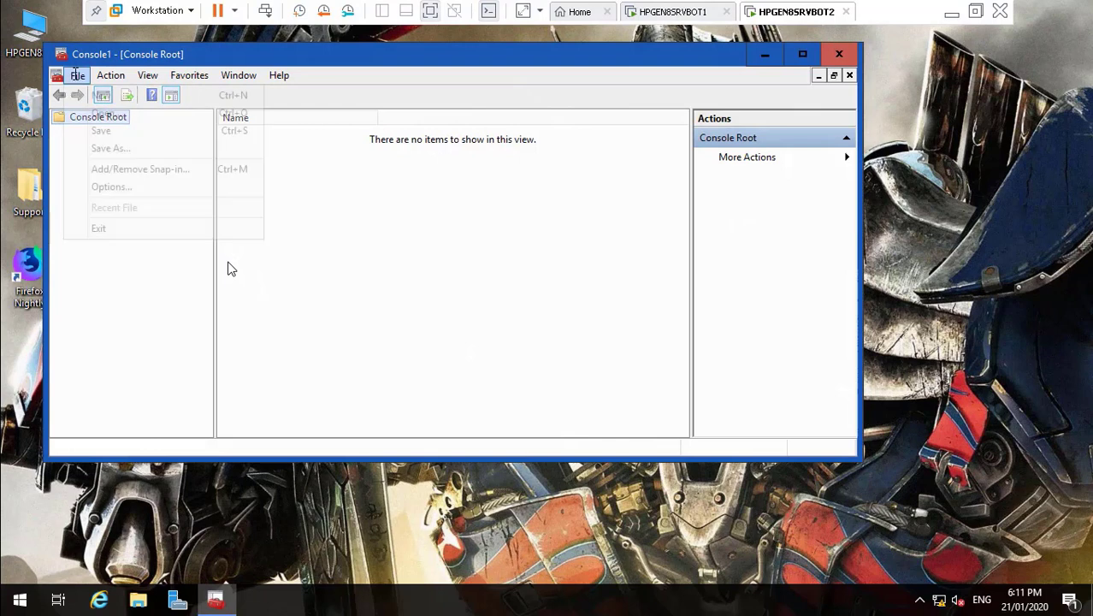
left_click(126, 169)
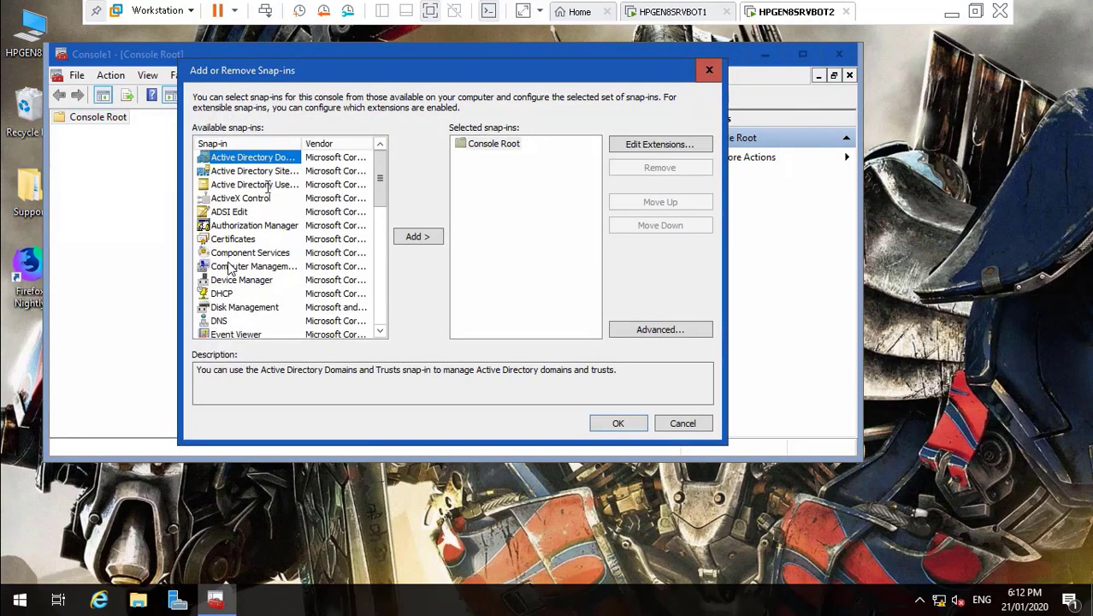
left_click(277, 188)
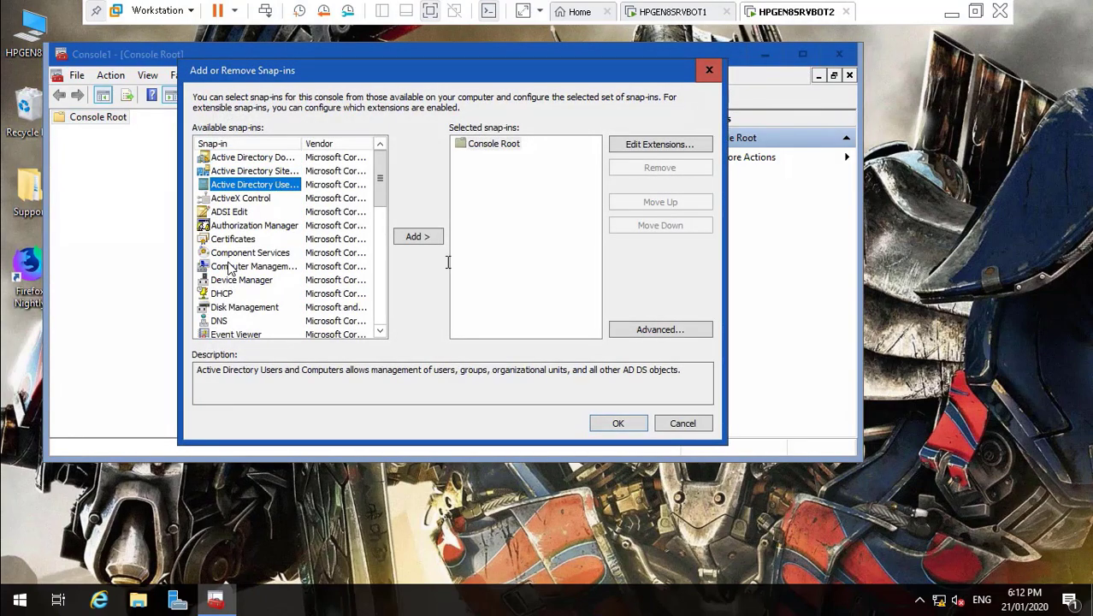
left_click(428, 239)
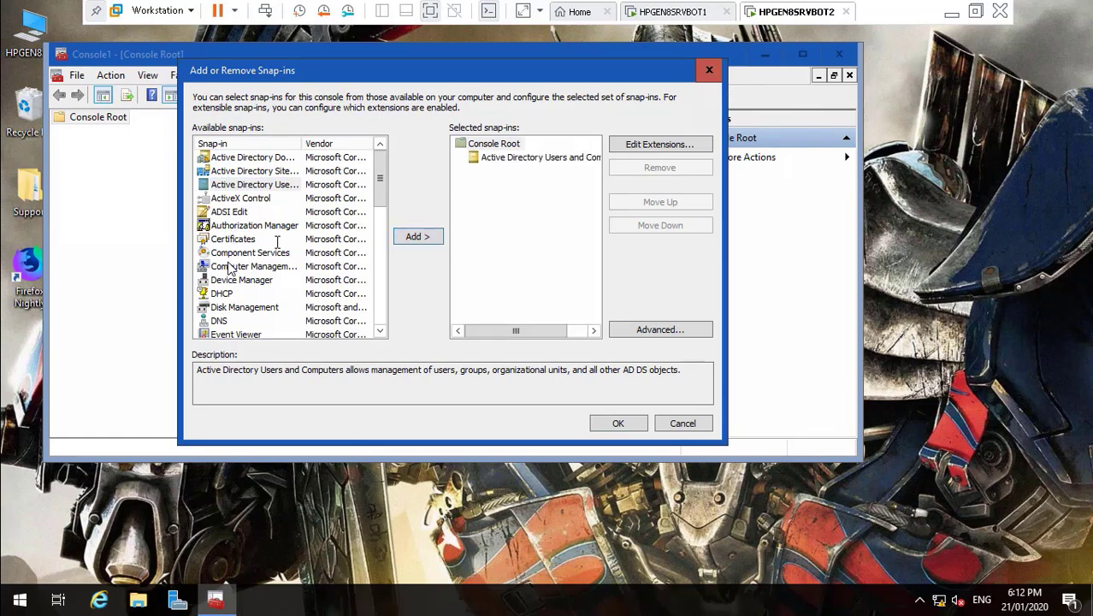
left_click(224, 293)
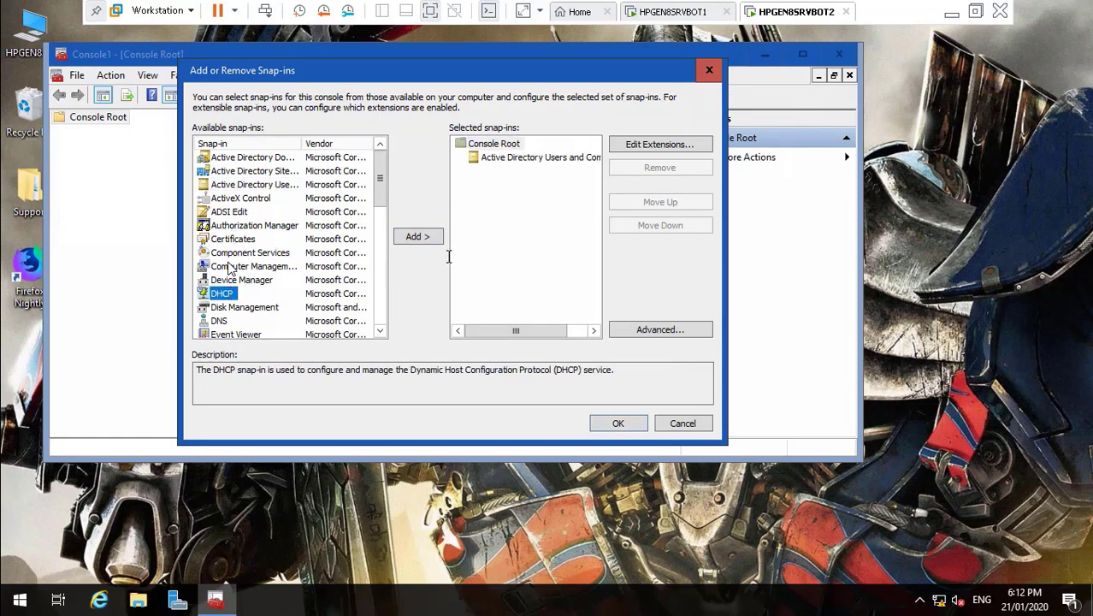
left_click(425, 236)
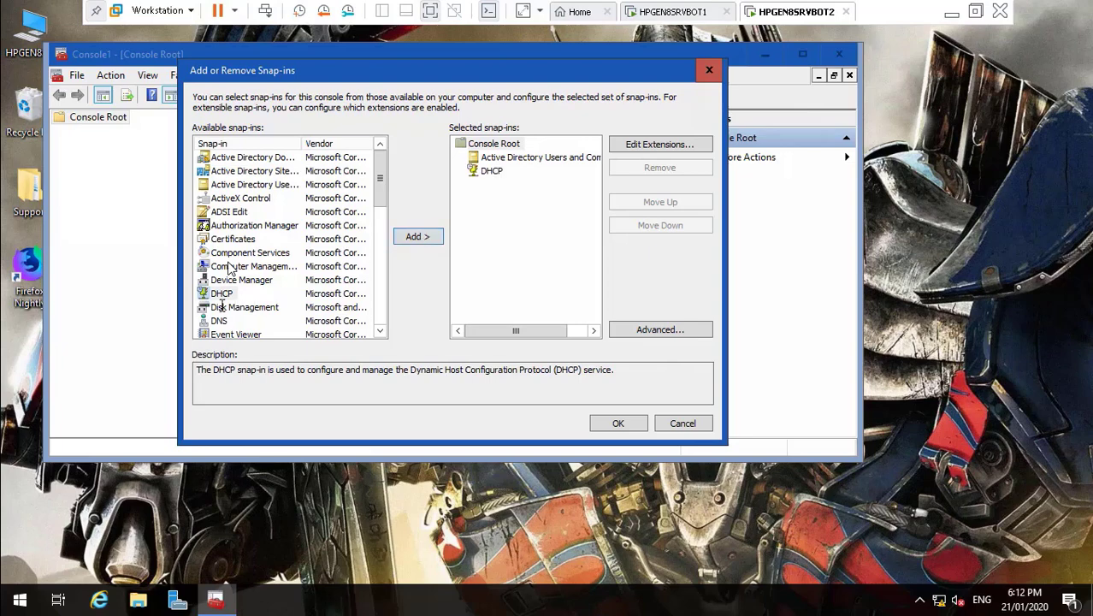
left_click(230, 306)
left_click(425, 236)
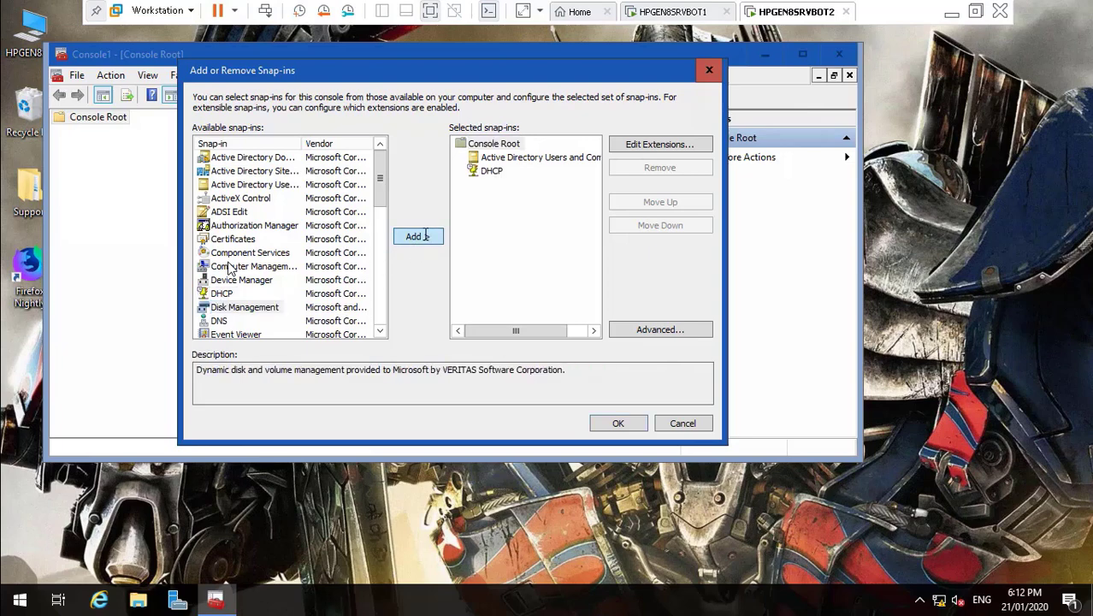
left_click(485, 367)
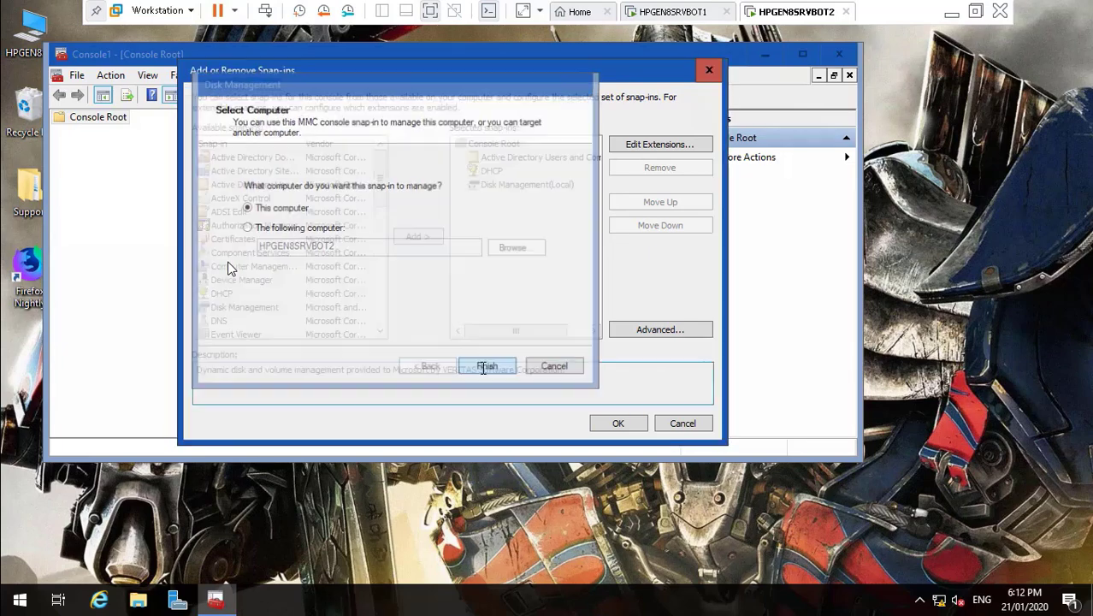
- Add DNS, local-computer Event Viewer and File Server Resource Manager snap-ins
left_click(219, 321)
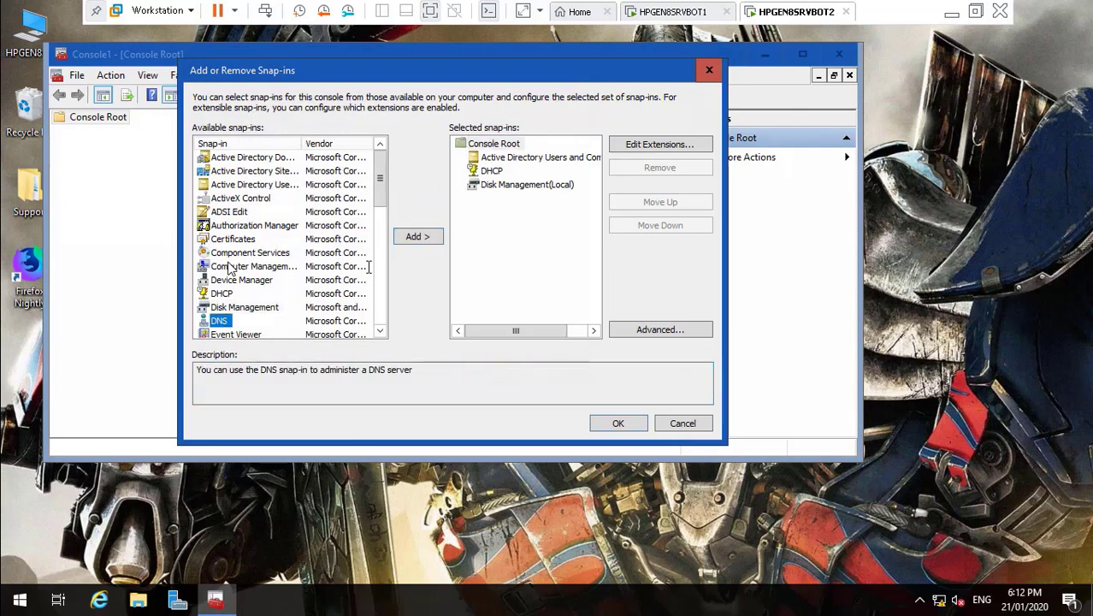
left_click(414, 237)
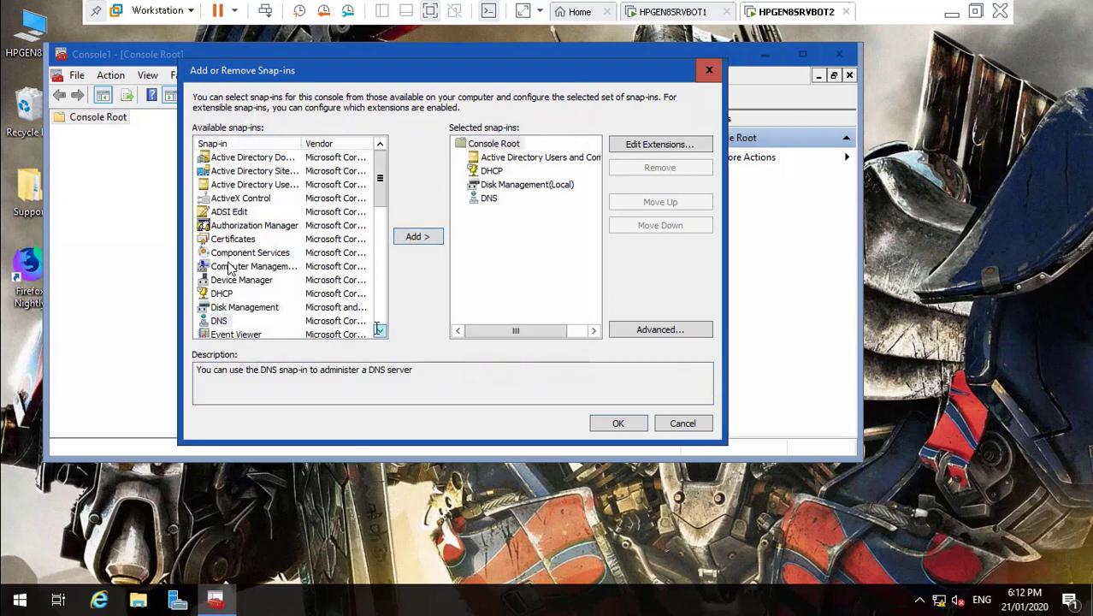
scroll(379, 331, "down", 1)
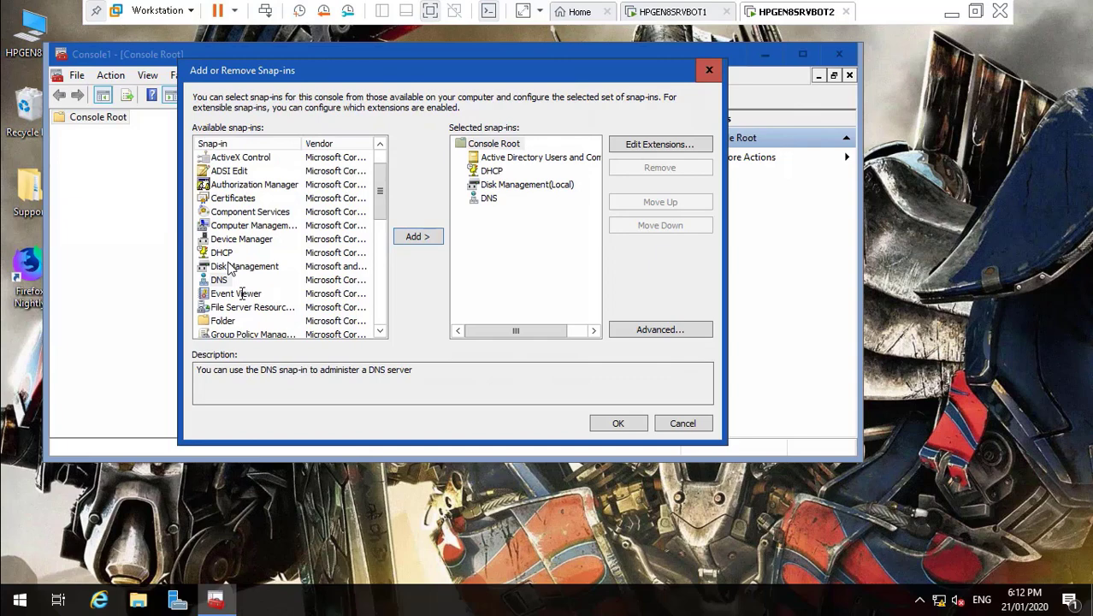
left_click(243, 293)
left_click(421, 236)
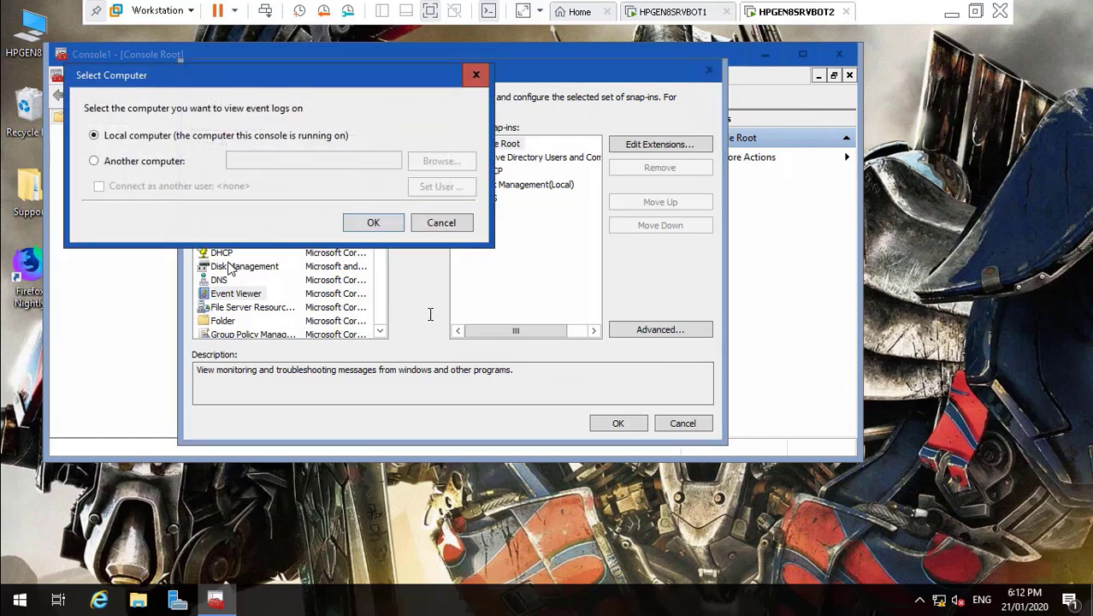
left_click(370, 221)
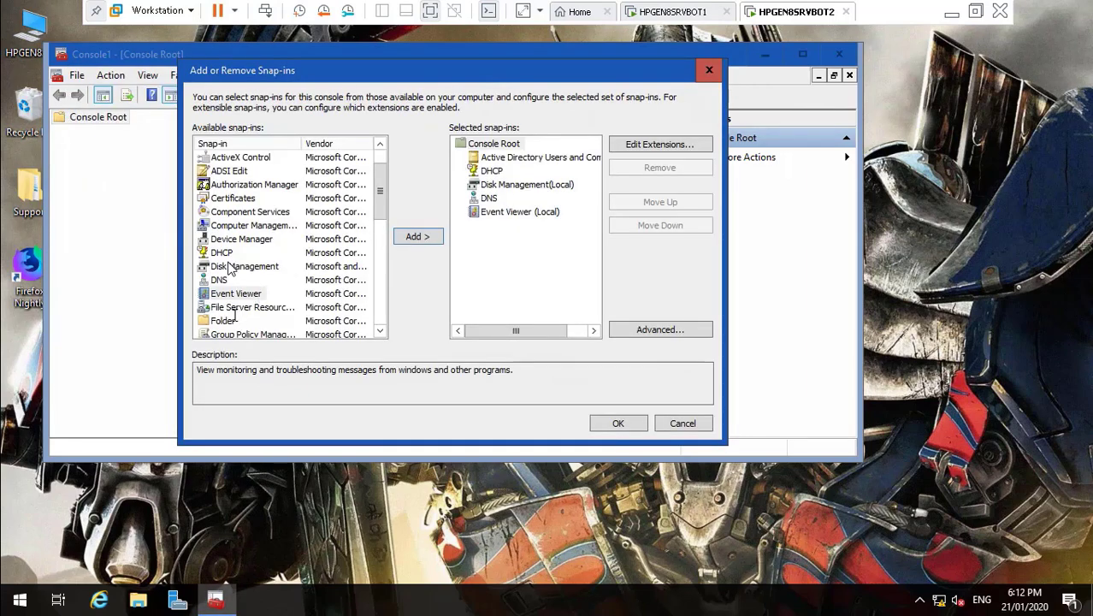
left_click(242, 308)
left_click(419, 237)
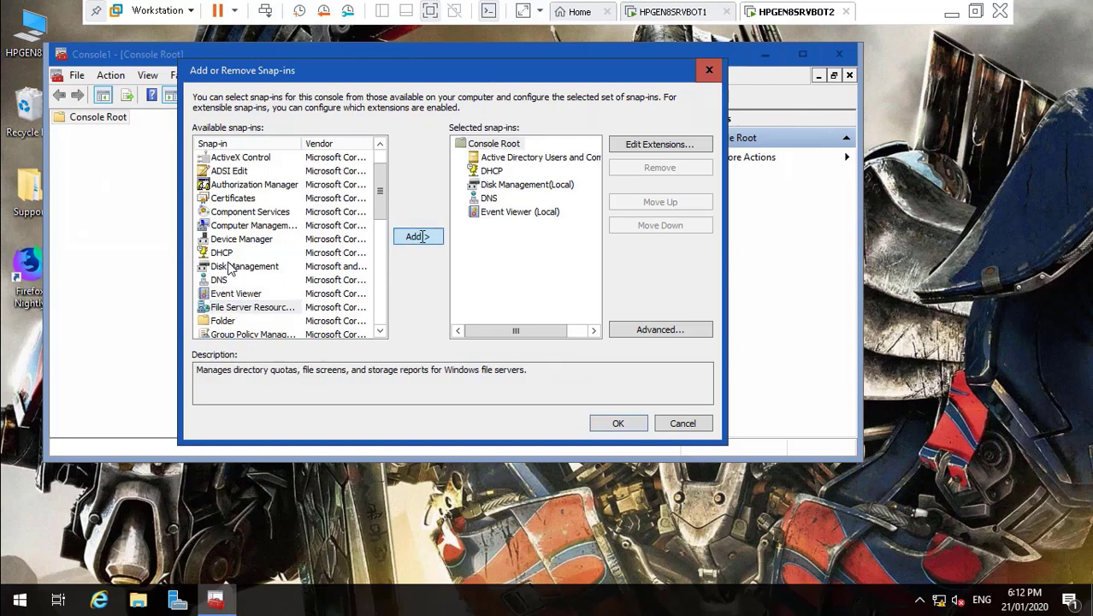
- Add the Group Policy Management snap-in to the console
scroll(380, 330, "down", 5)
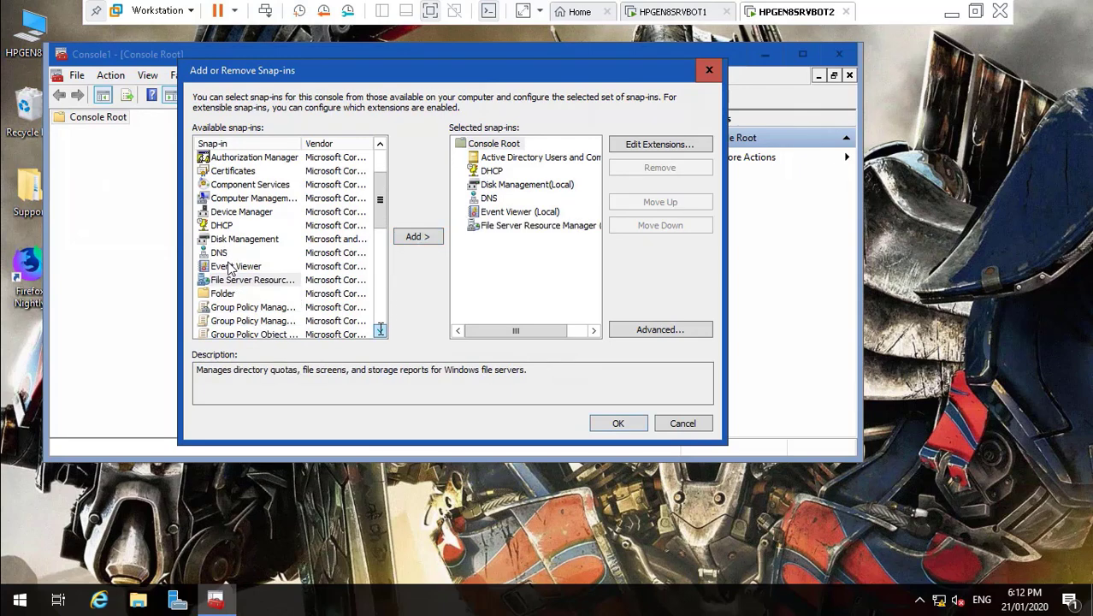
left_click(229, 268)
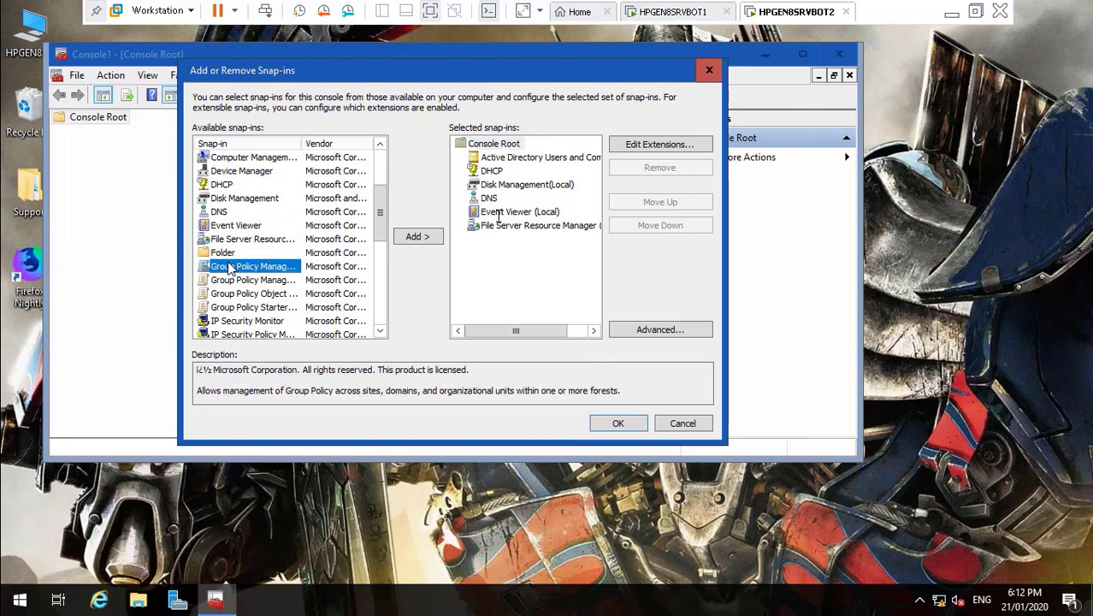
left_click(417, 236)
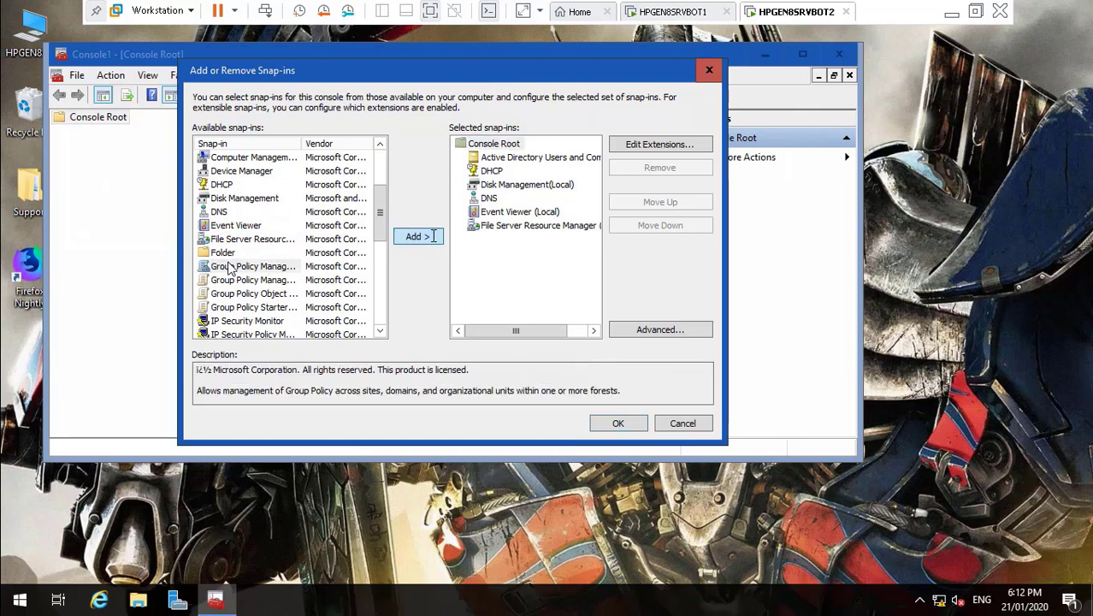
left_click(381, 330)
left_click(380, 330)
left_click(380, 330)
left_click(380, 330)
left_click(380, 330)
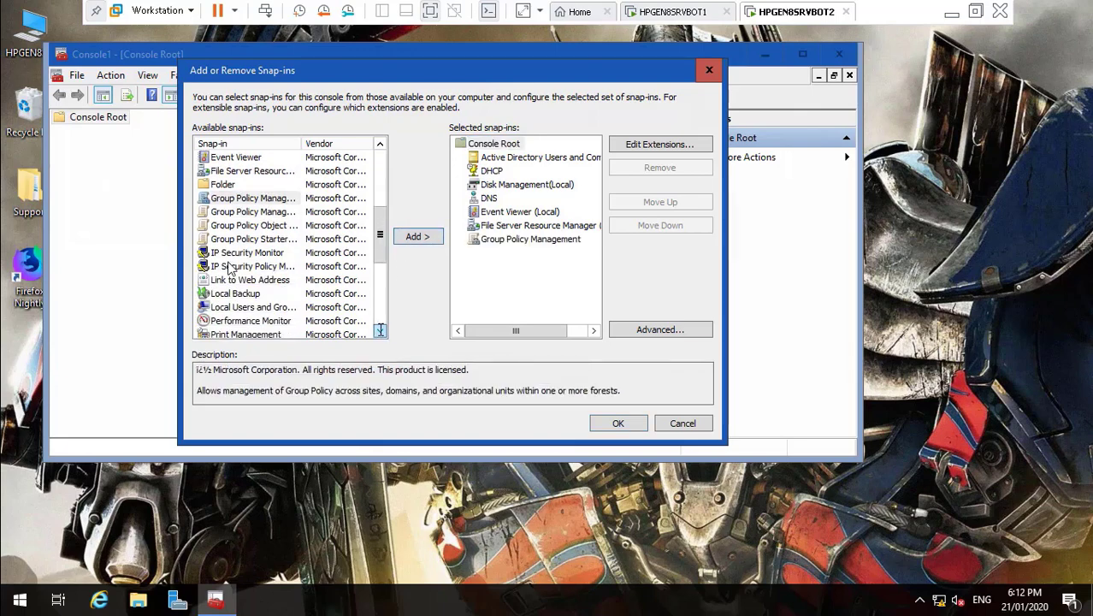
left_click(381, 330)
left_click(381, 331)
left_click(380, 330)
left_click(381, 330)
left_click(381, 330)
- Add the Services snap-in for the local computer and the WINS snap-in
scroll(229, 269, "down", 2)
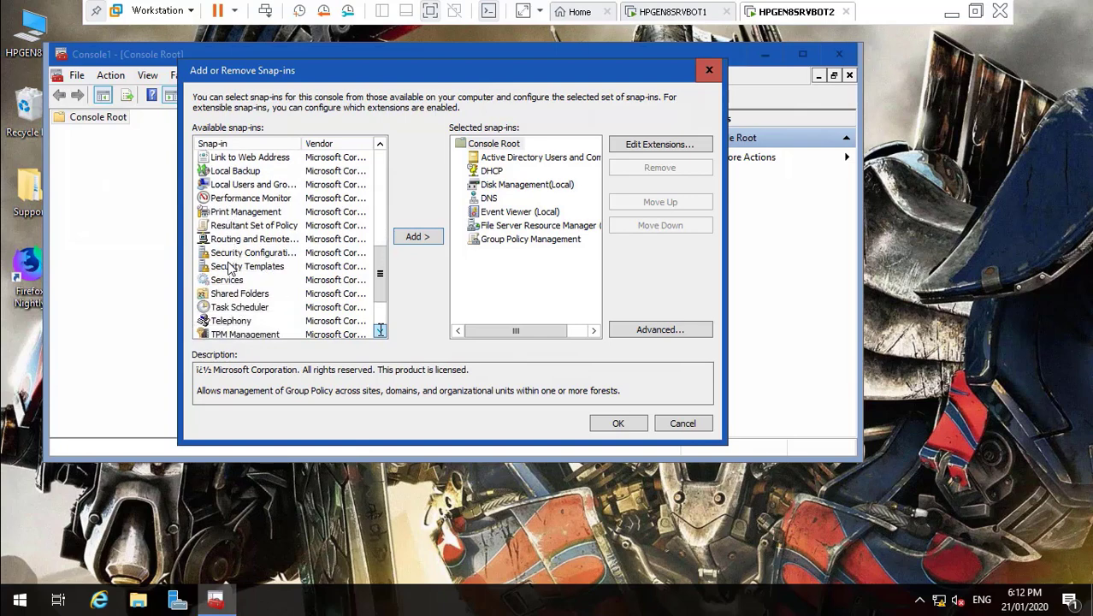
left_click(229, 267)
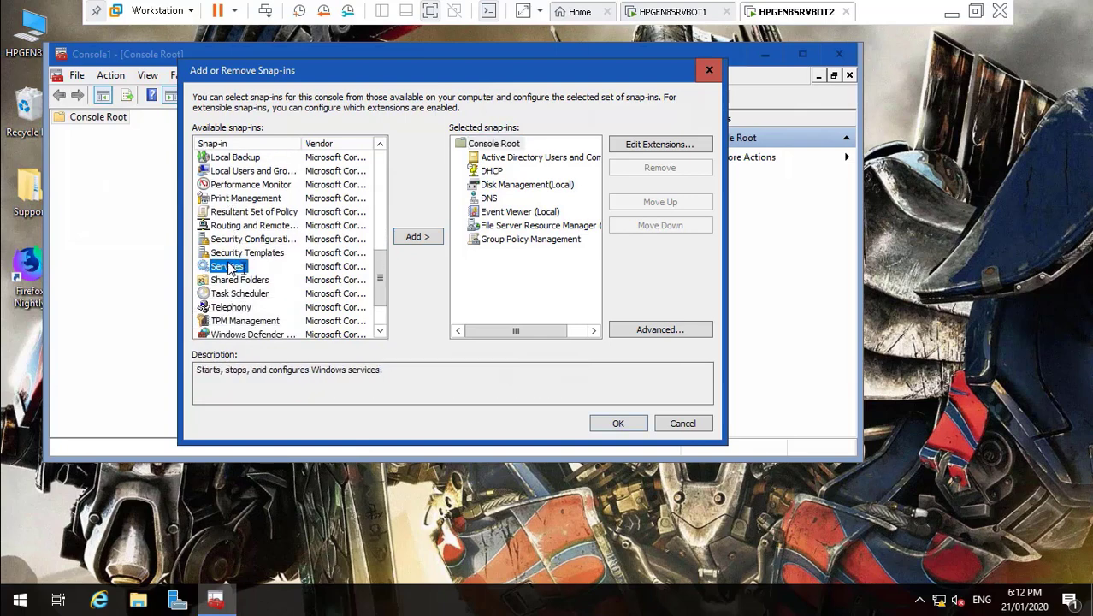
left_click(419, 236)
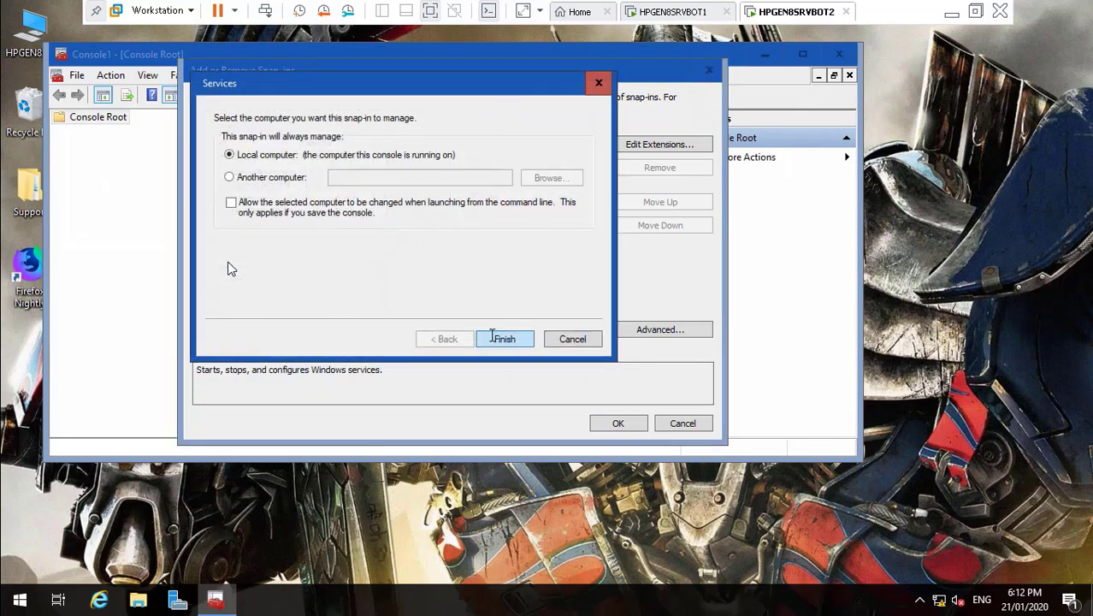
left_click(493, 336)
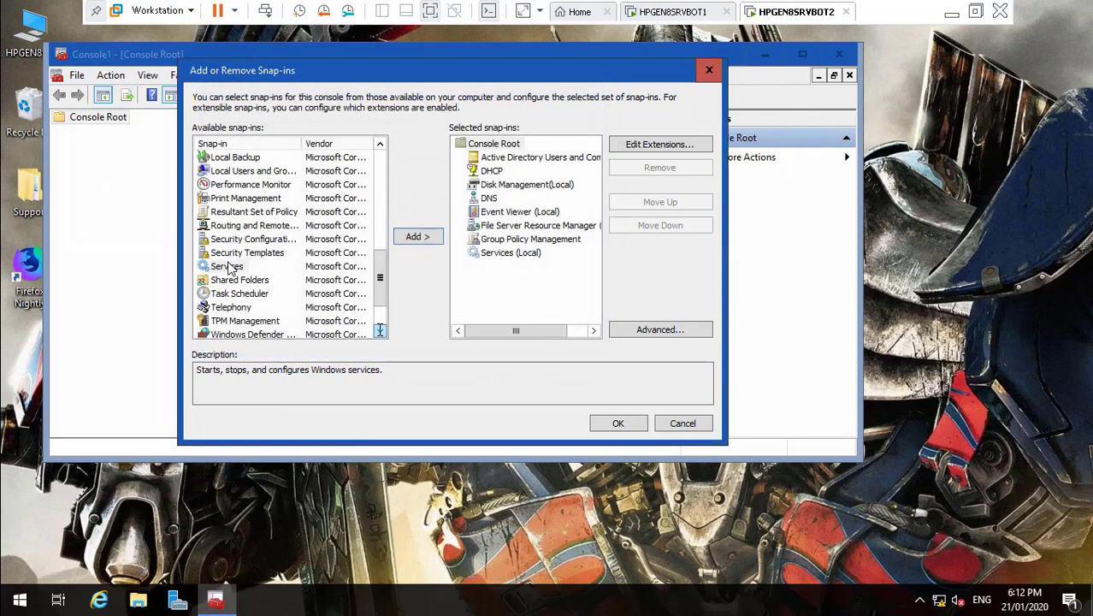
scroll(229, 268, "down", 2)
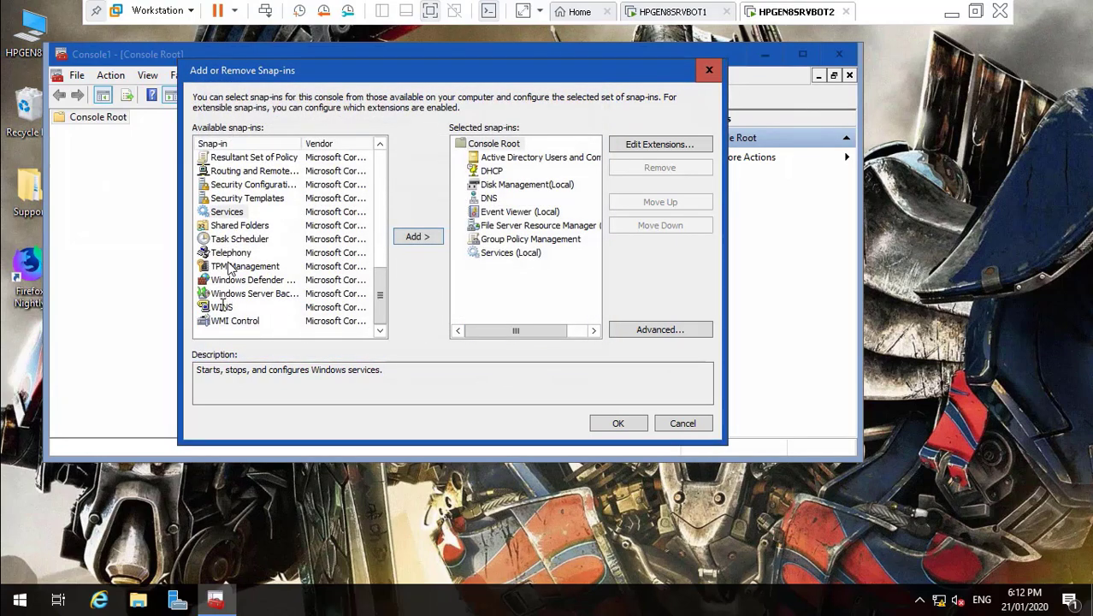
left_click(222, 306)
left_click(401, 237)
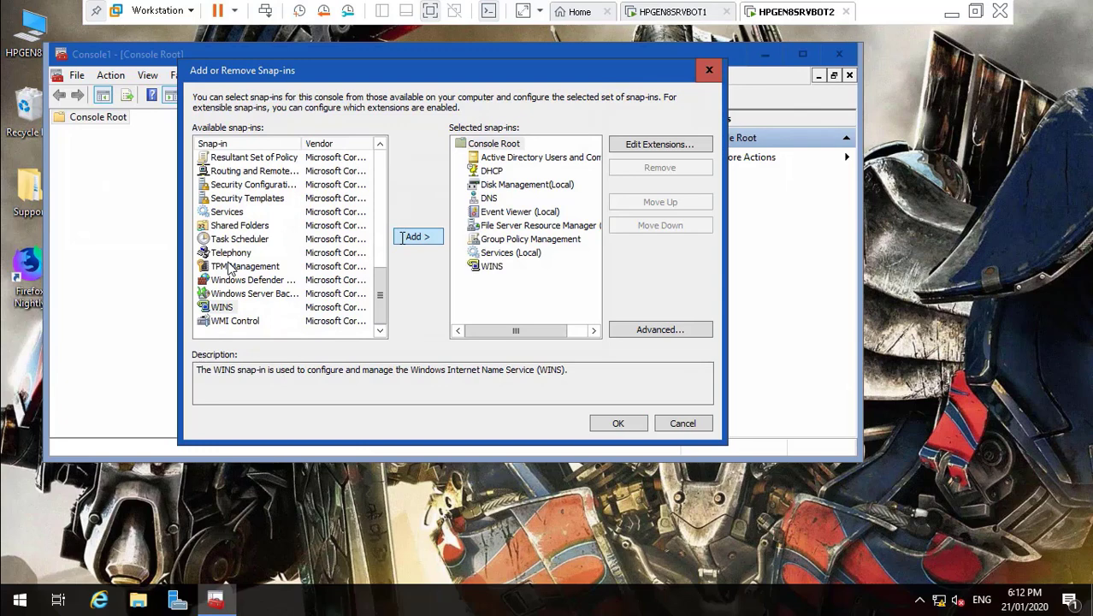
left_click(492, 171)
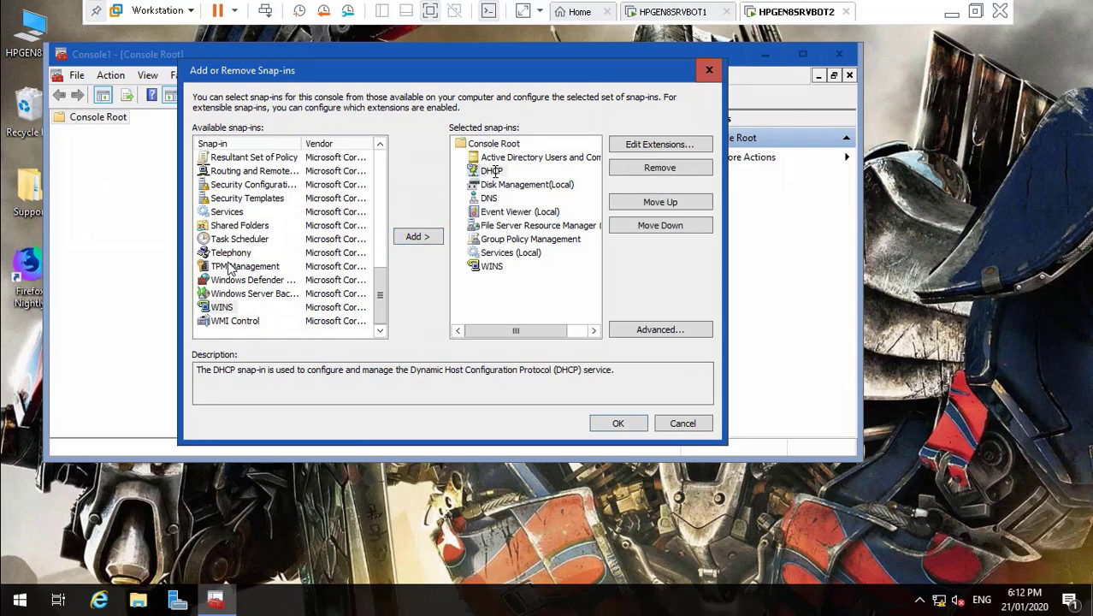
- Reorder snap-ins so DNS sits above DHCP and FSRM above Disk Management
left_click(671, 225)
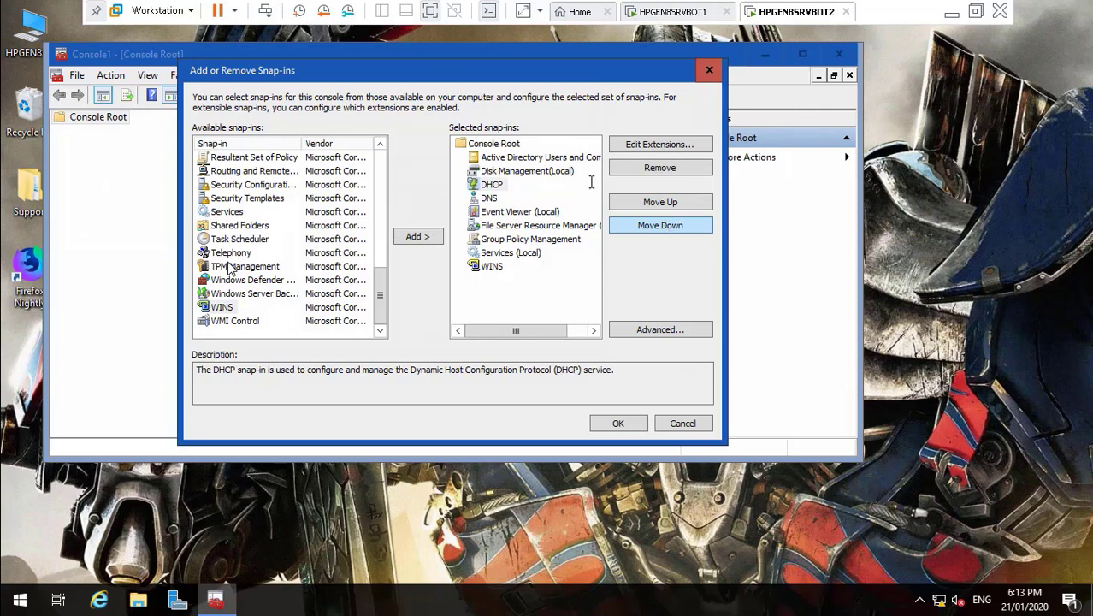
left_click(554, 172)
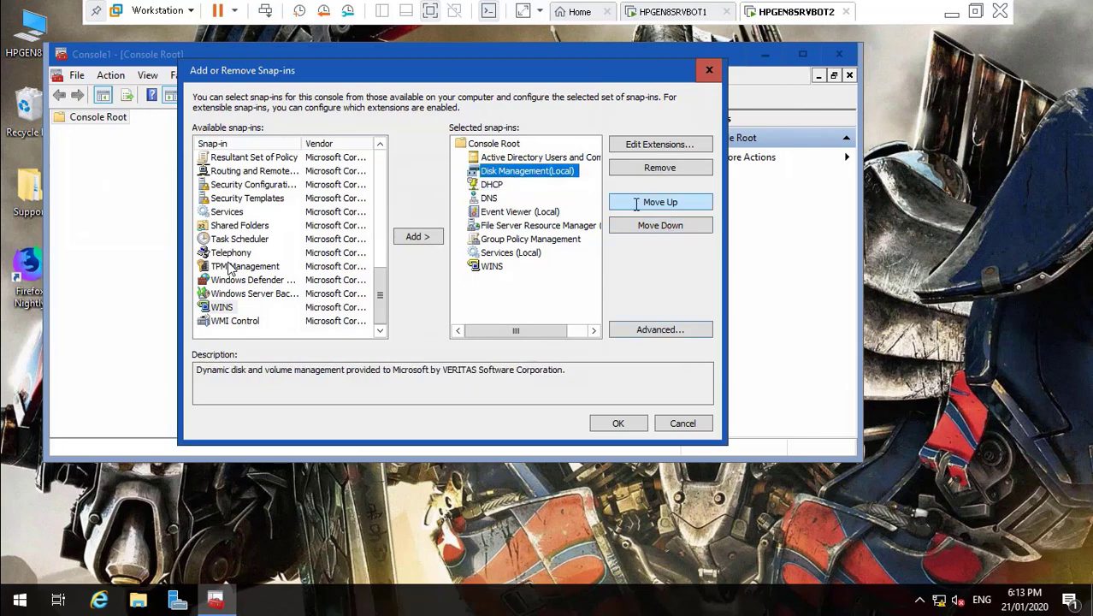
left_click(647, 228)
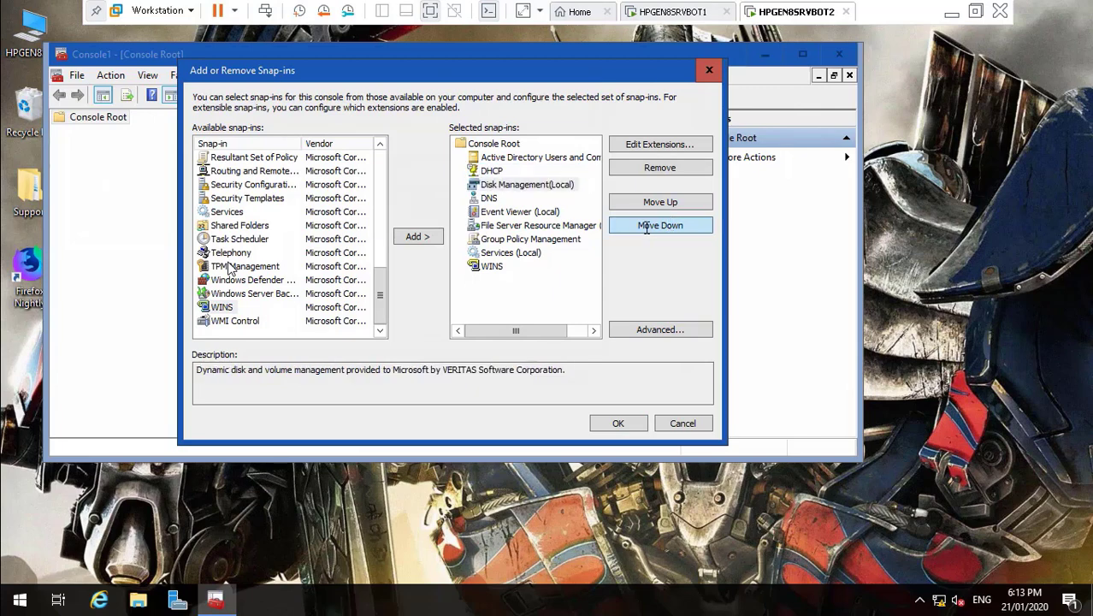
left_click(647, 227)
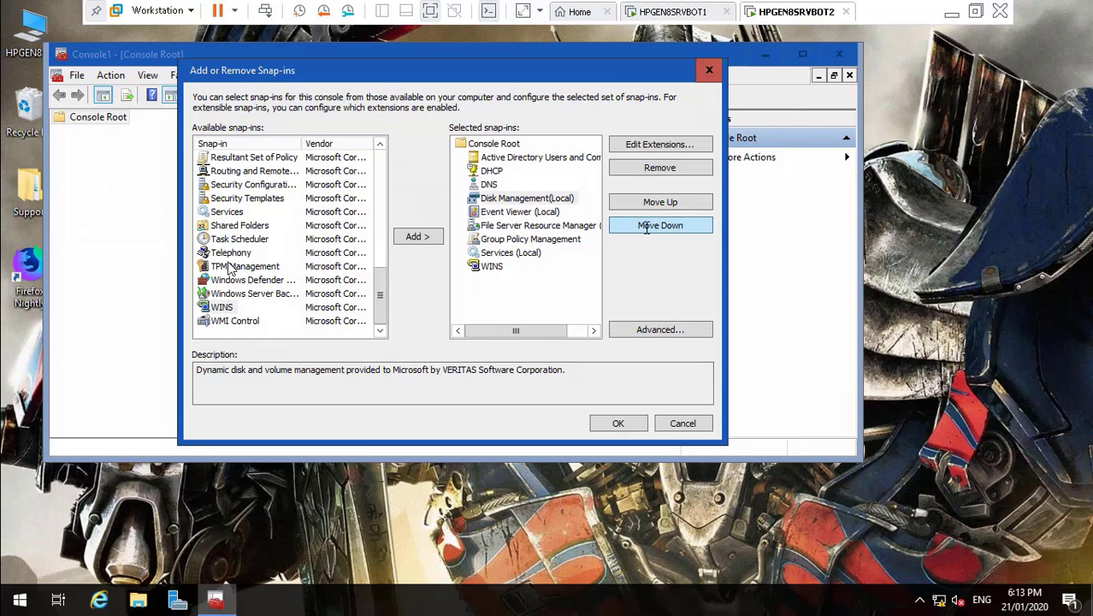
left_click(491, 184)
left_click(610, 204)
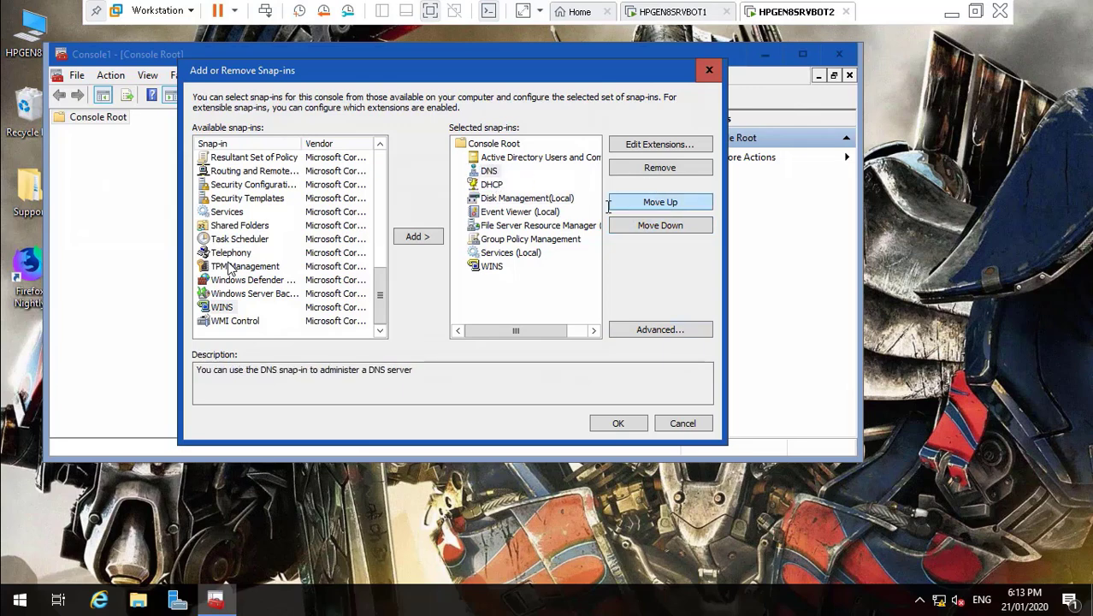
left_click(526, 225)
left_click(638, 202)
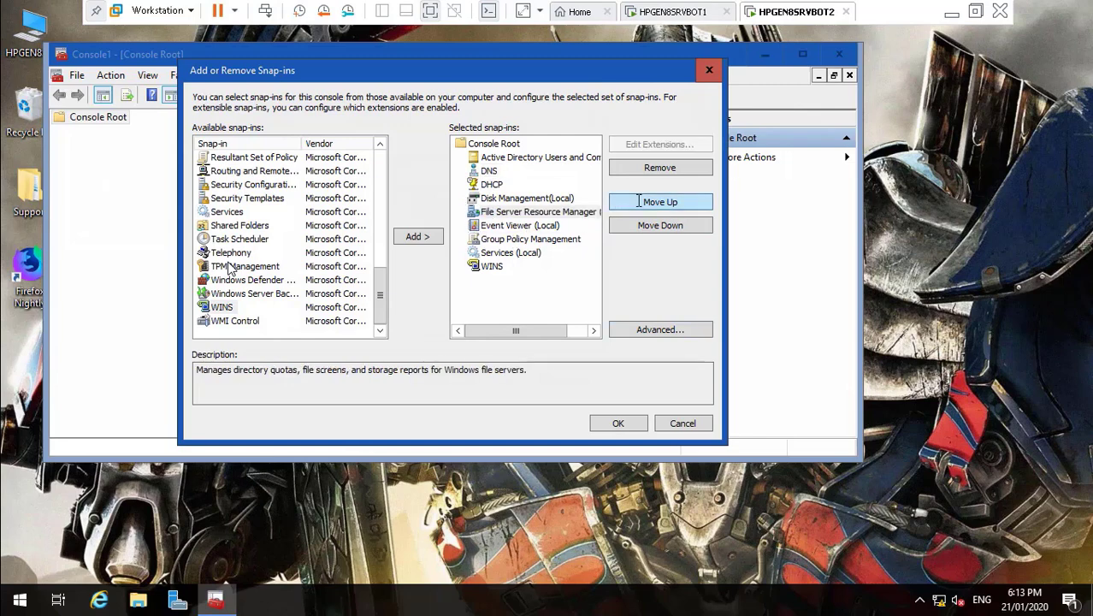
left_click(638, 202)
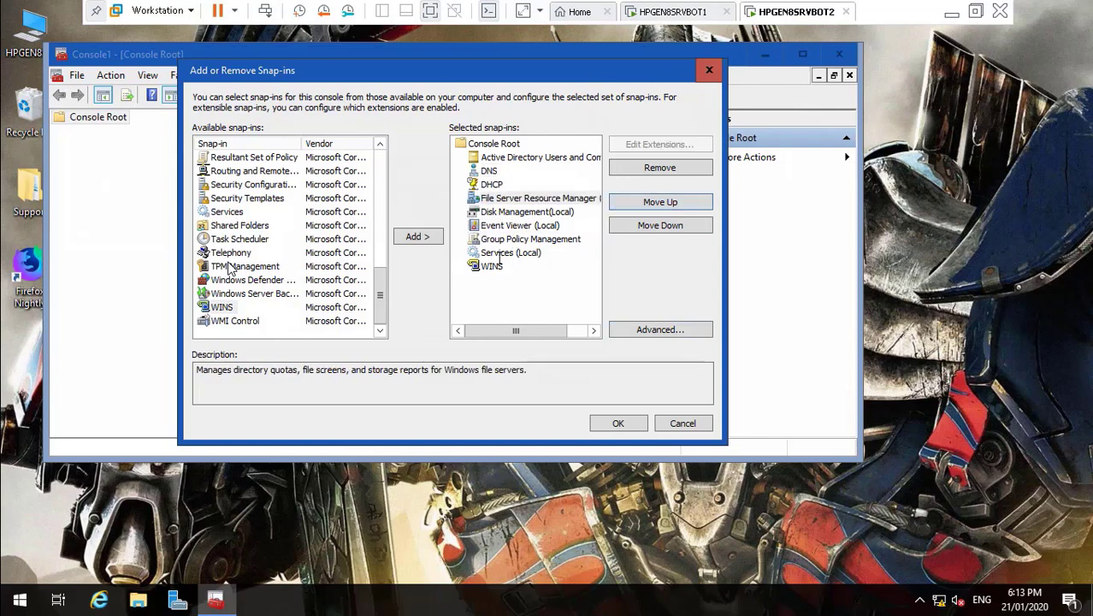
- Move Group Policy Management above DHCP and WINS up to just below File Server Resource Manager
left_click(512, 240)
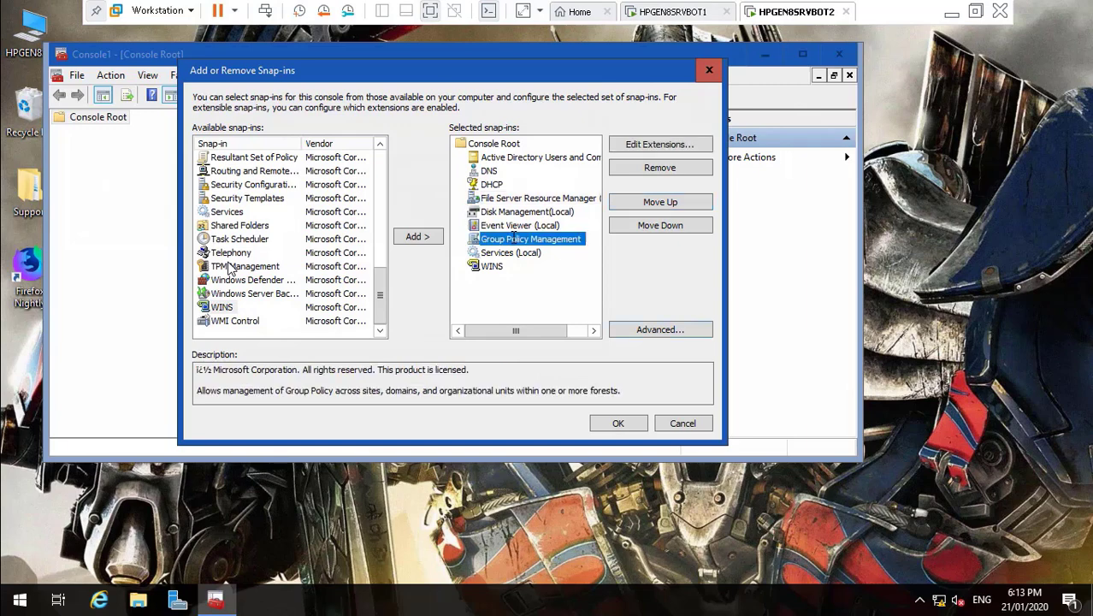
left_click(650, 203)
left_click(650, 203)
left_click(650, 203)
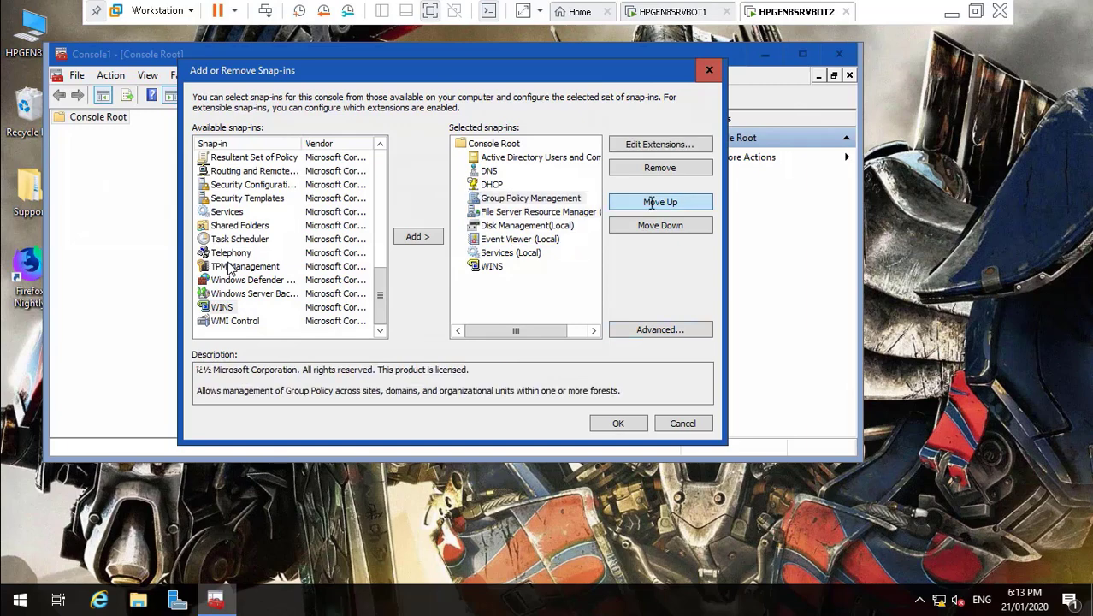
left_click(650, 203)
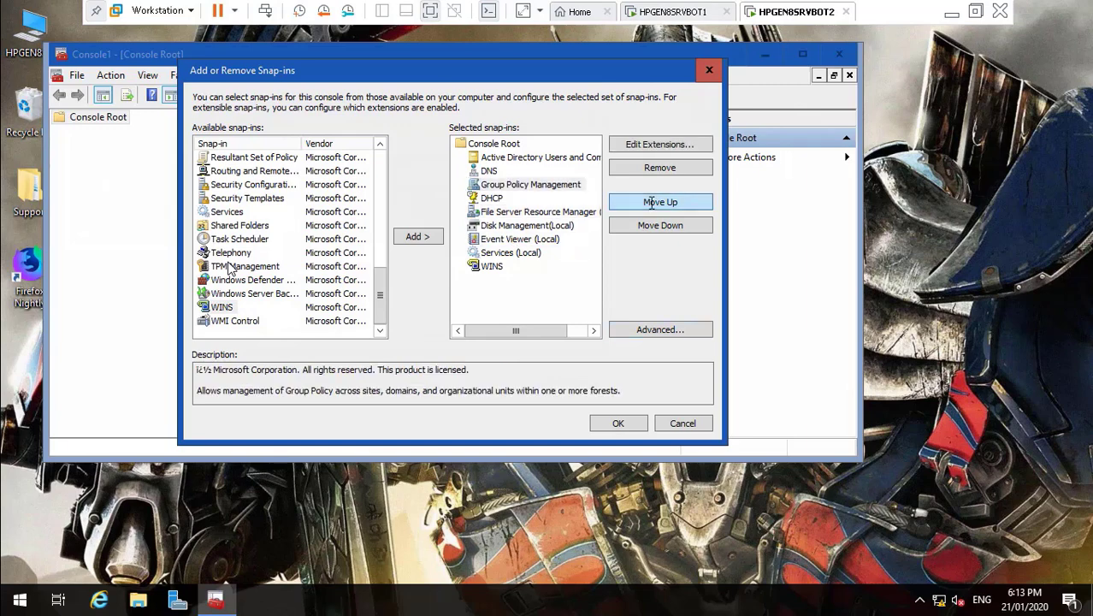
left_click(529, 213)
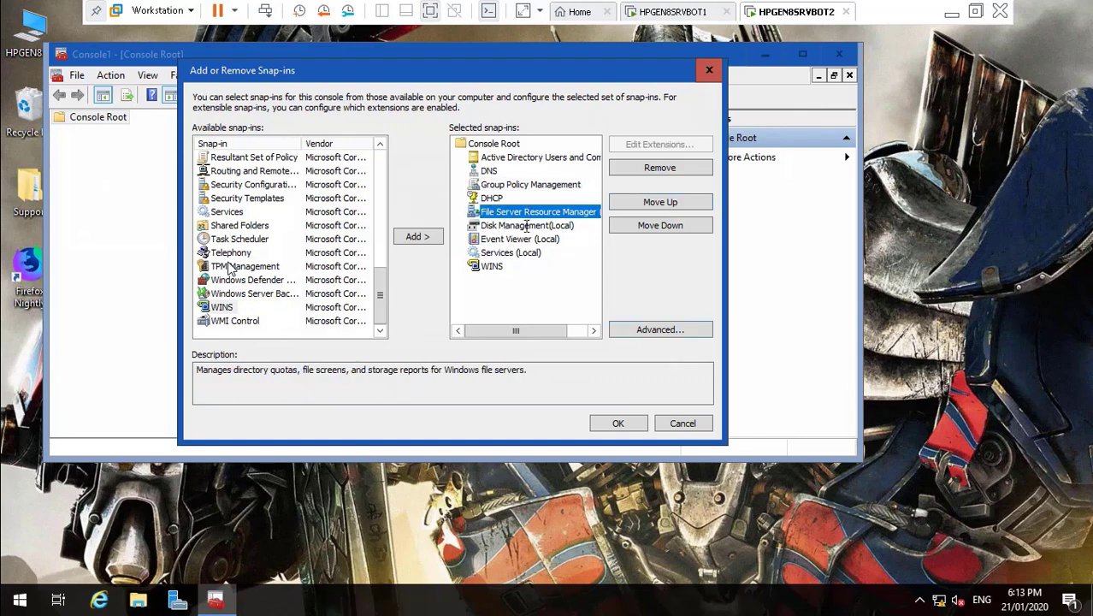
left_click(495, 265)
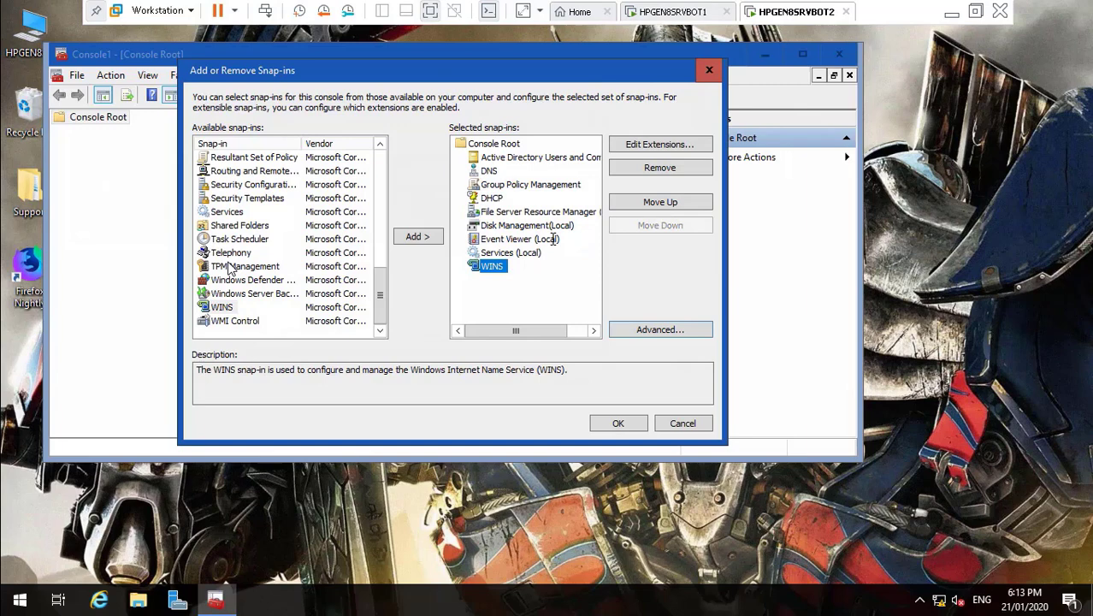
left_click(634, 205)
left_click(633, 205)
left_click(633, 206)
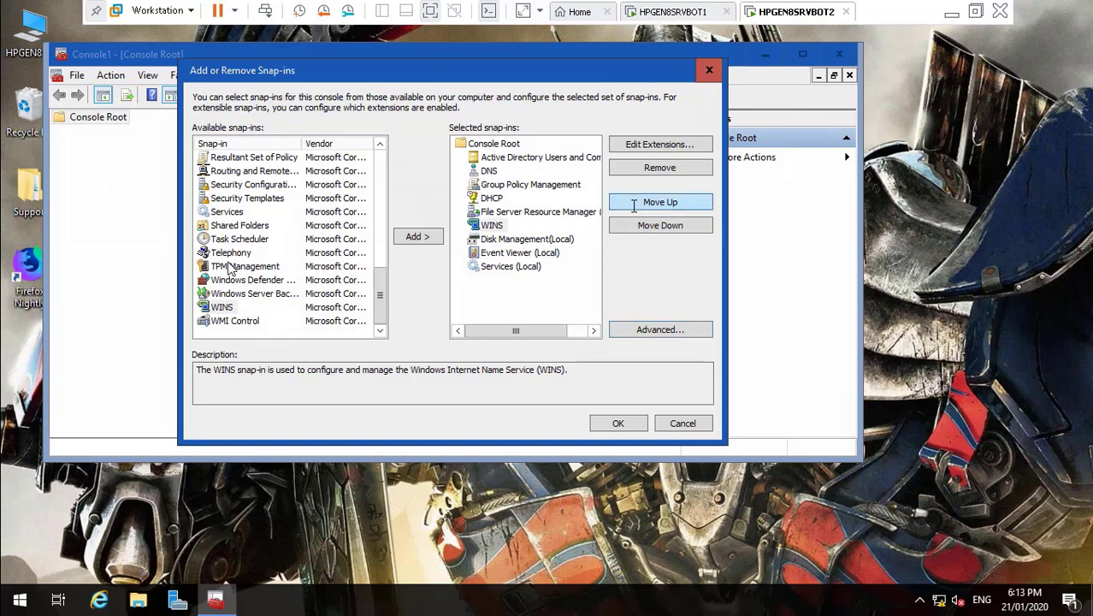
- Confirm the nine-snap-in order and bring up Save As for the console
left_click(618, 424)
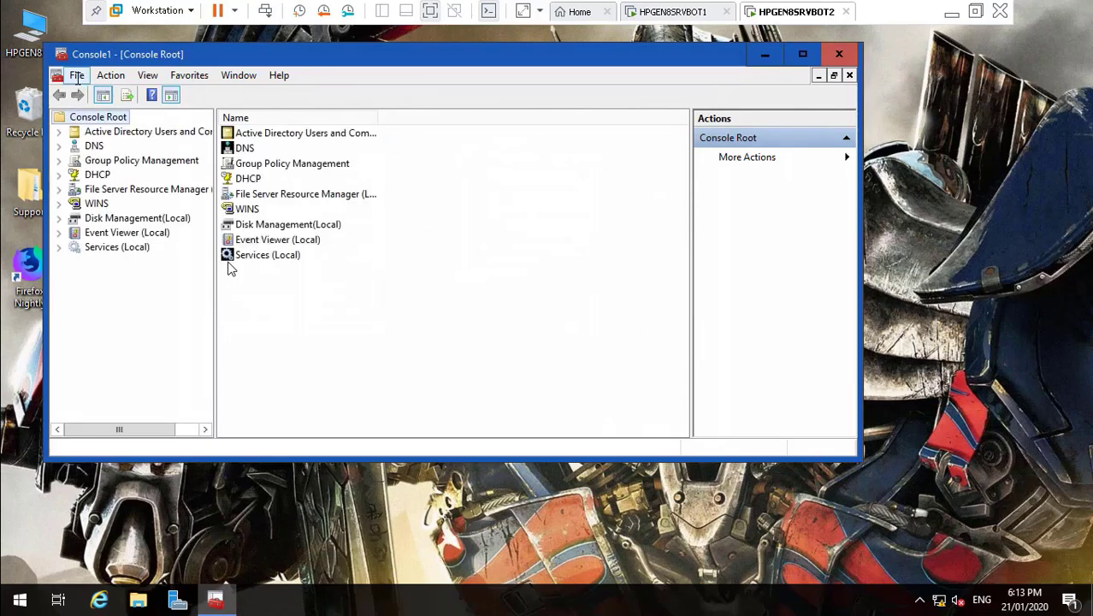
left_click(77, 75)
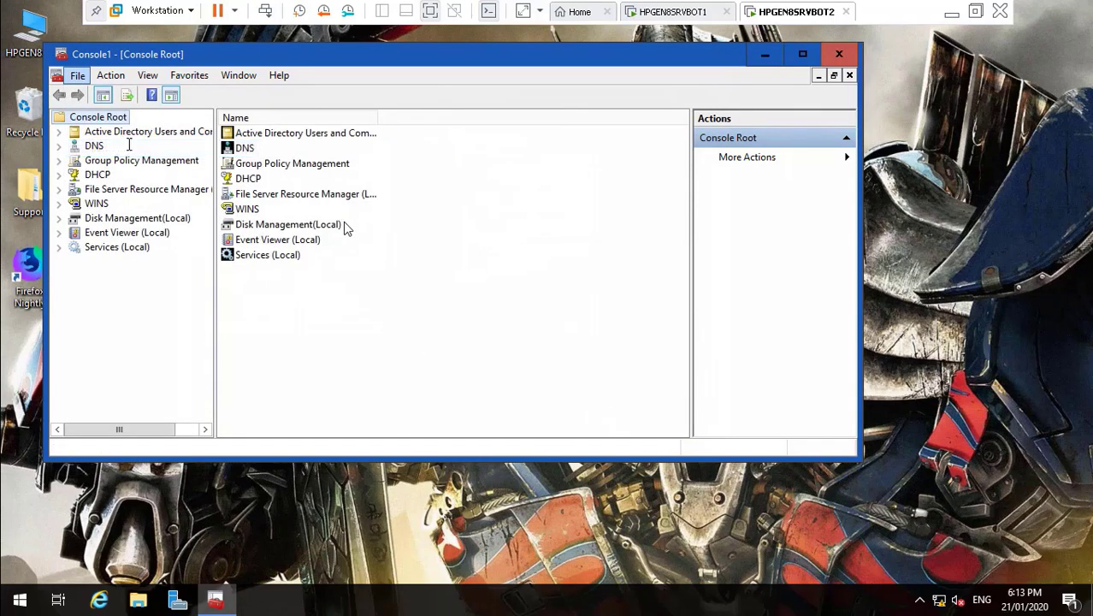
double_click(333, 256)
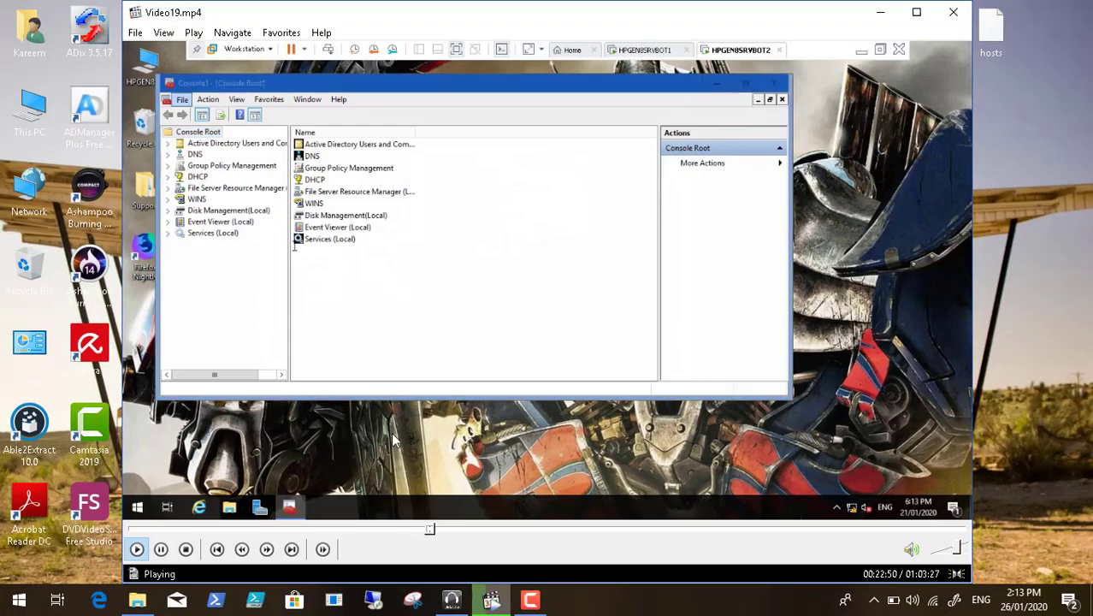
- Point the console's Save As dialog at the Desktop and begin entering 'Transformers Console'
left_click(160, 550)
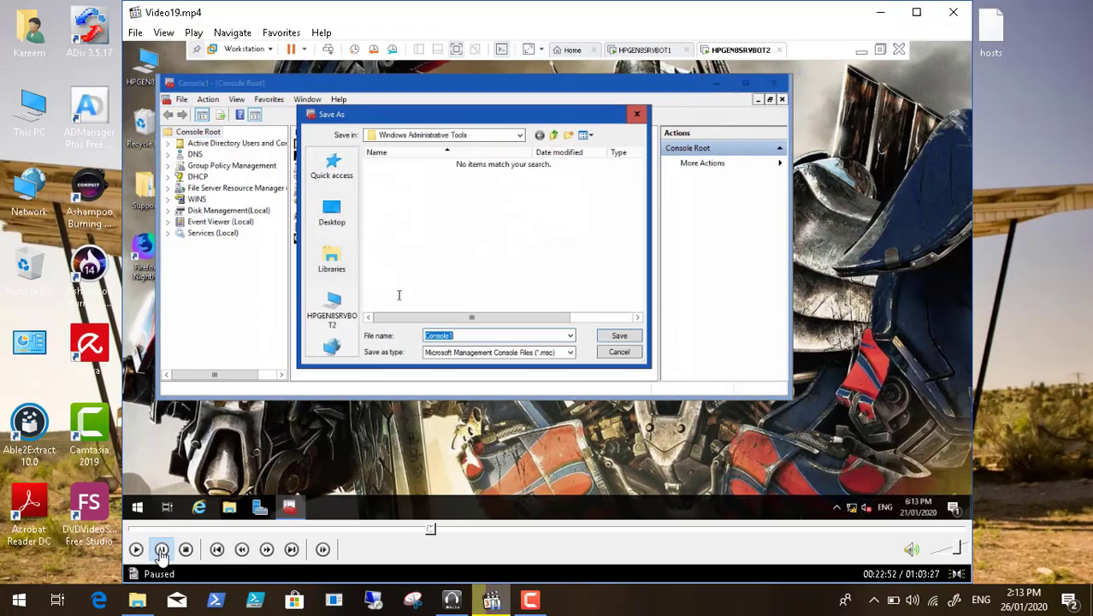
left_click(530, 600)
left_click(1009, 519)
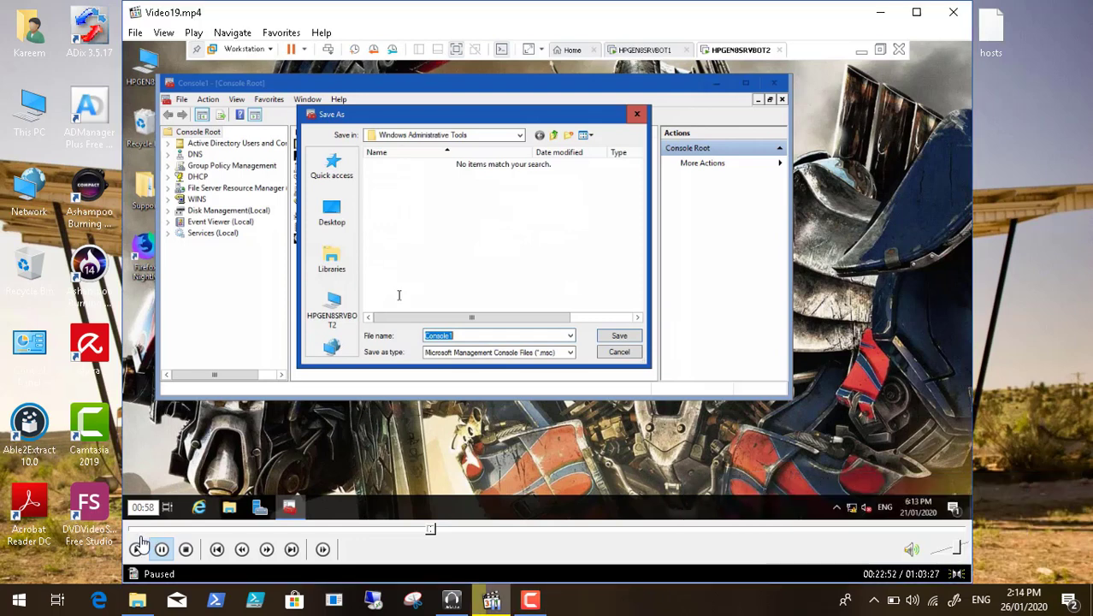
left_click(137, 550)
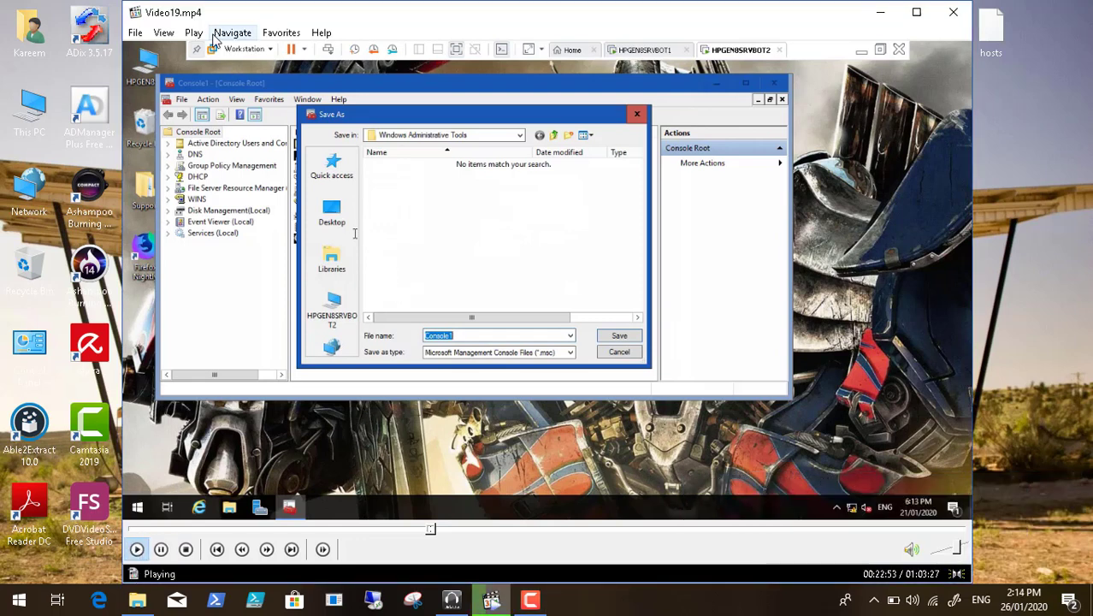
left_click(170, 34)
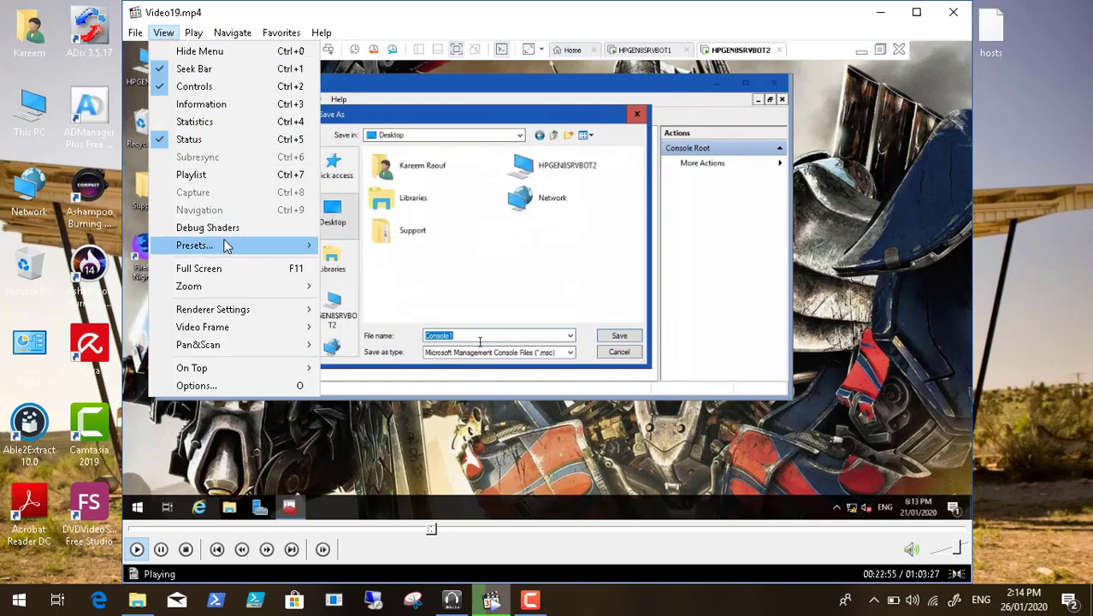
left_click(229, 270)
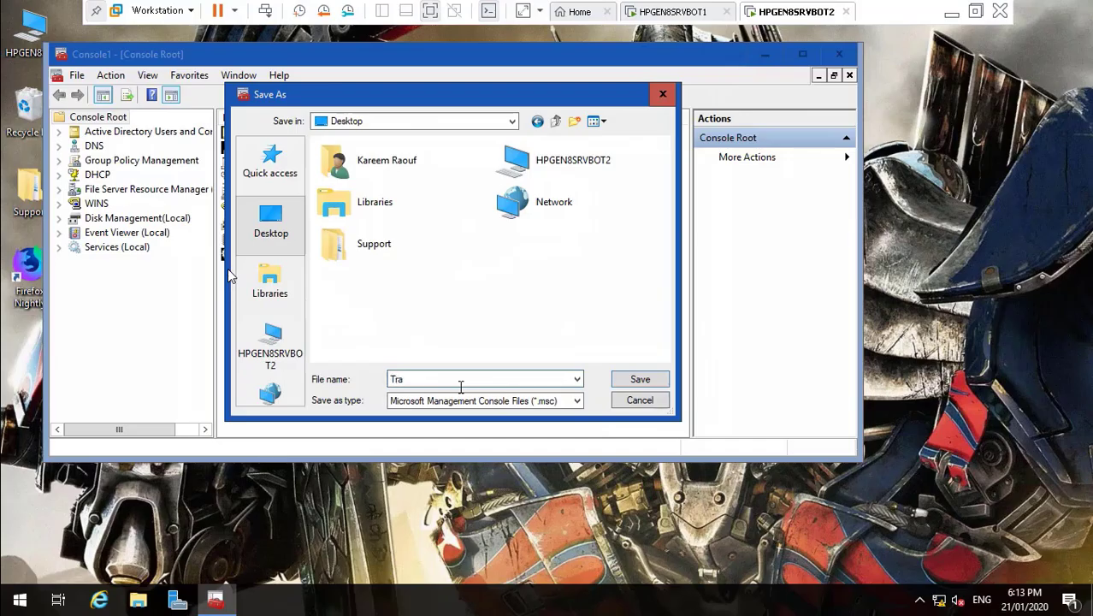
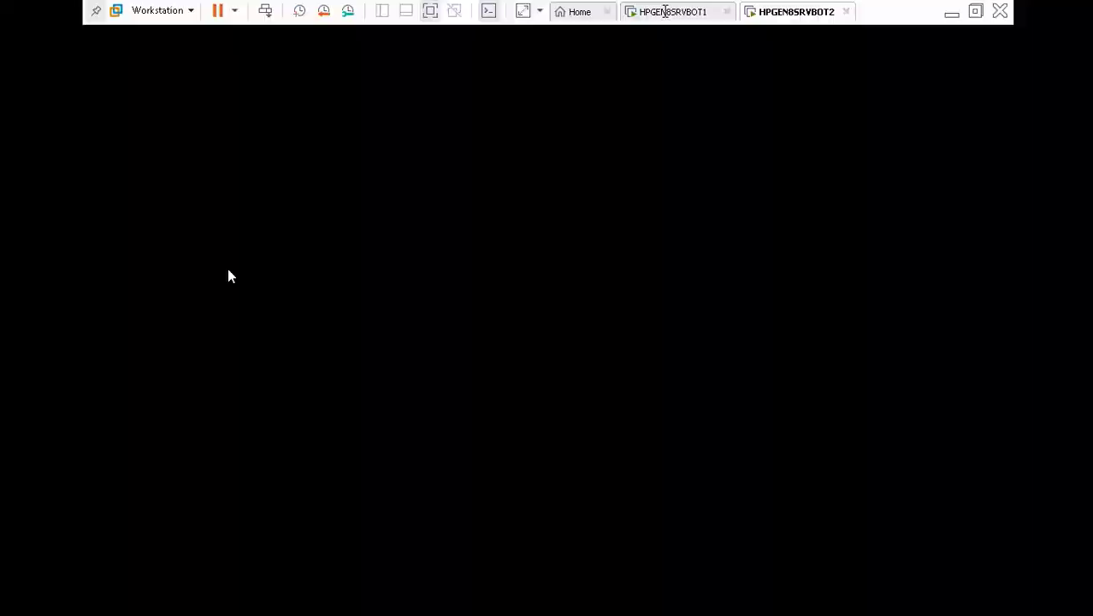
- On HPGEN8SRVBOT1, expand DHCP > hpgen8srvbot1.transformers.local > IPv4 to reveal the 192.168.2.0 scope
left_click(665, 11)
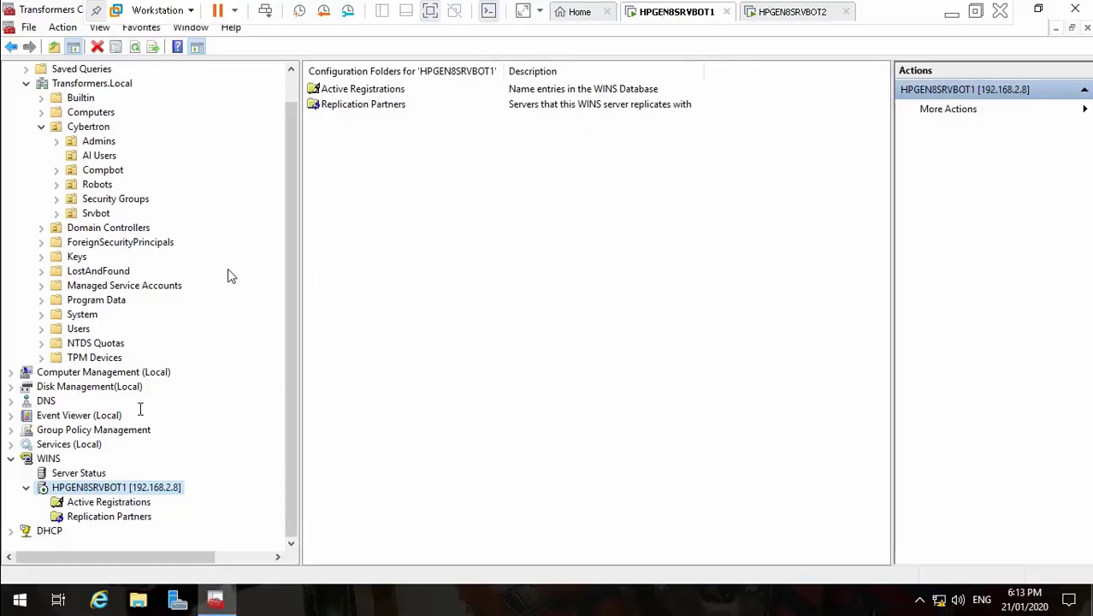
left_click(11, 531)
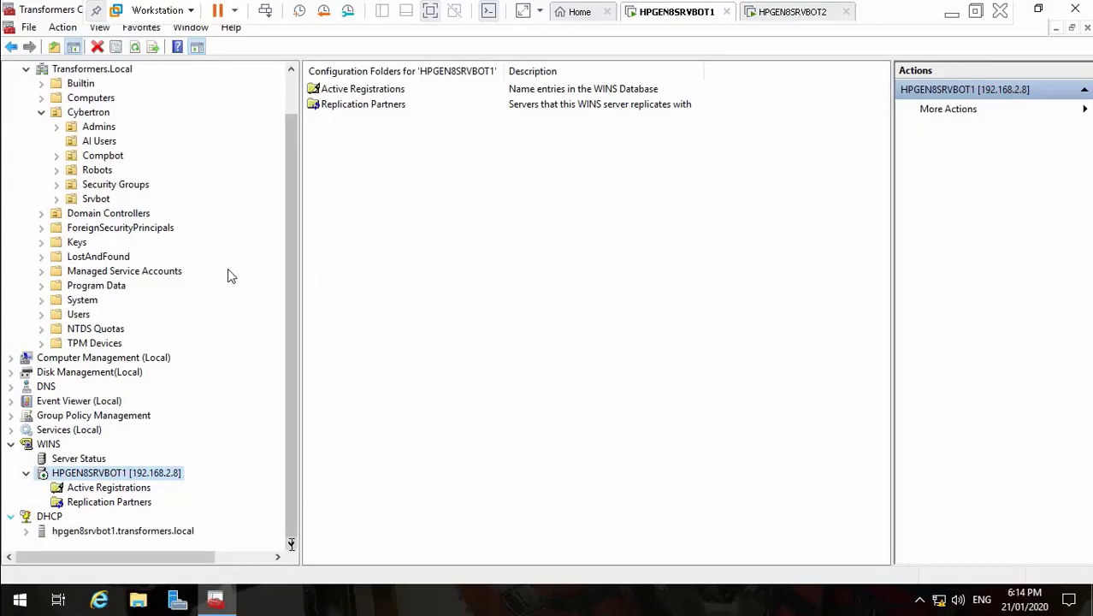
left_click(26, 530)
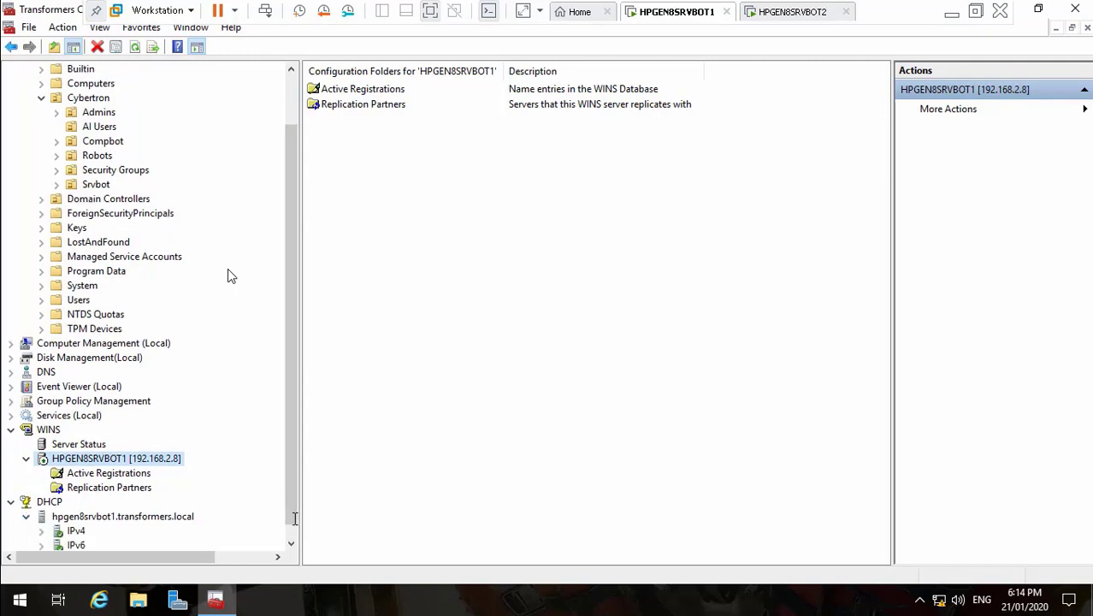
left_click(290, 544)
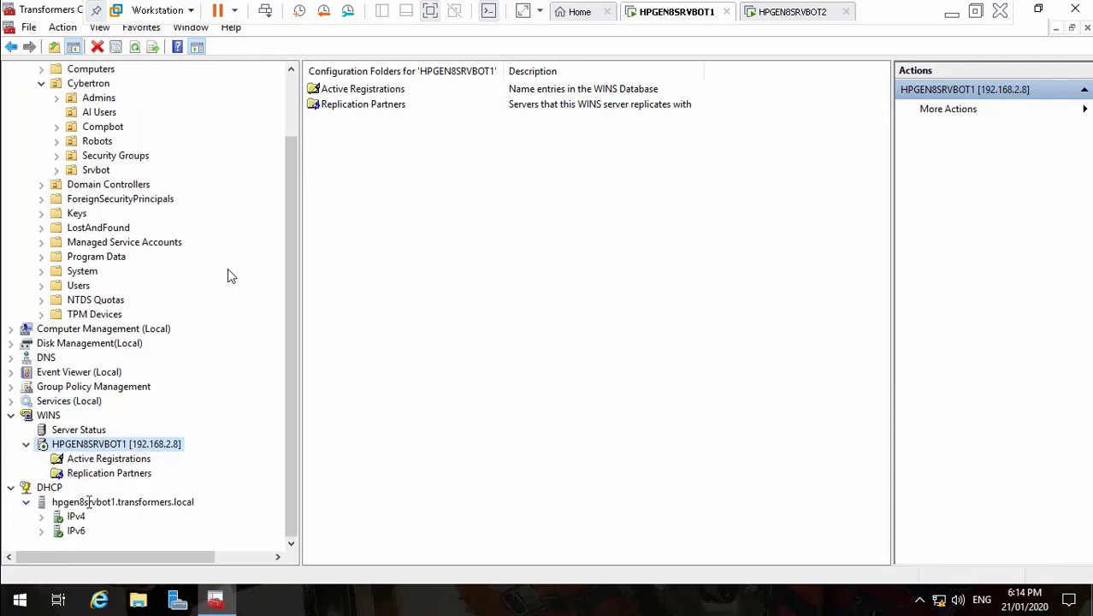
left_click(42, 516)
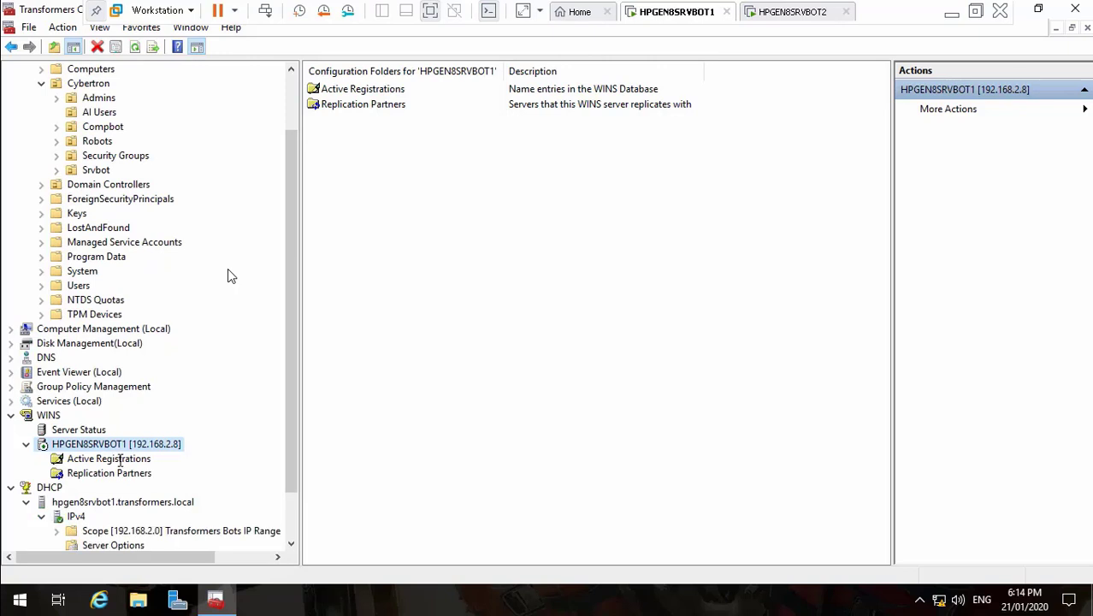
- Start Configure Failover on IPv4 and move past the introduction page
right_click(75, 518)
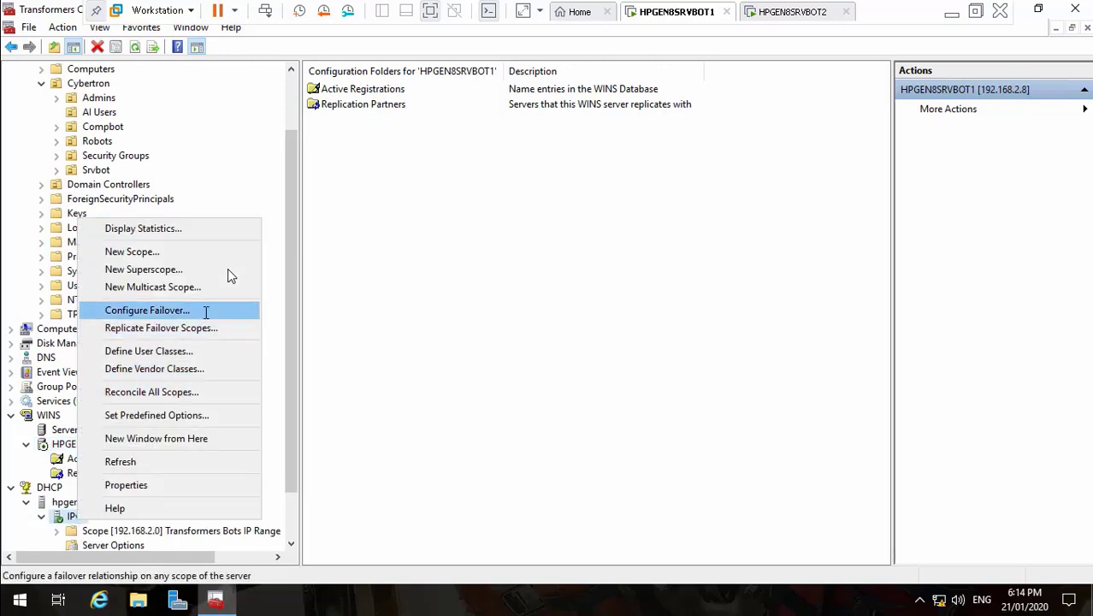
left_click(205, 311)
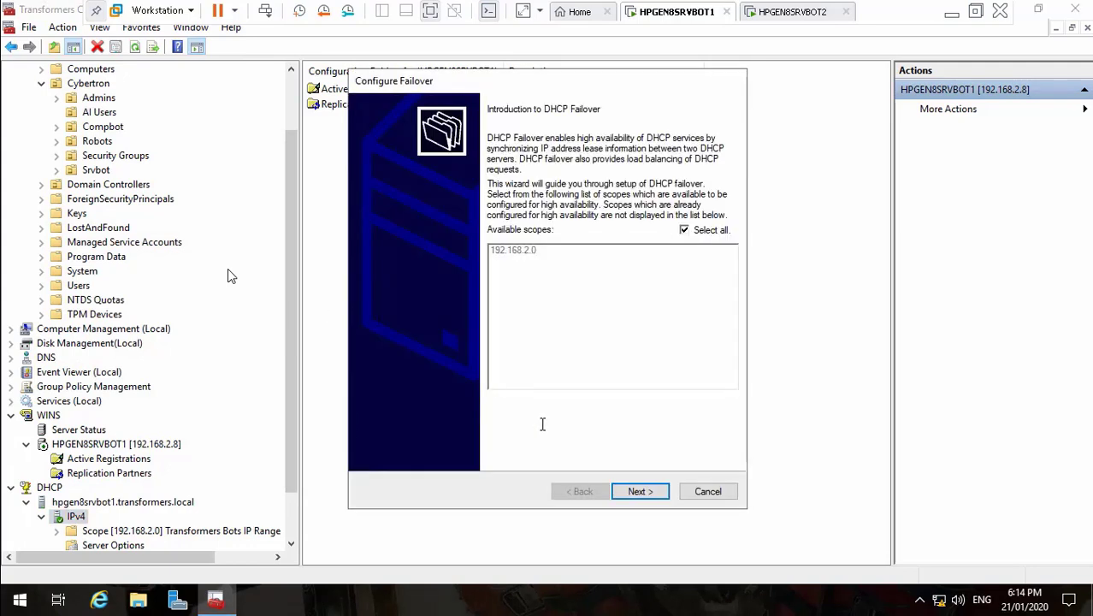
left_click(641, 489)
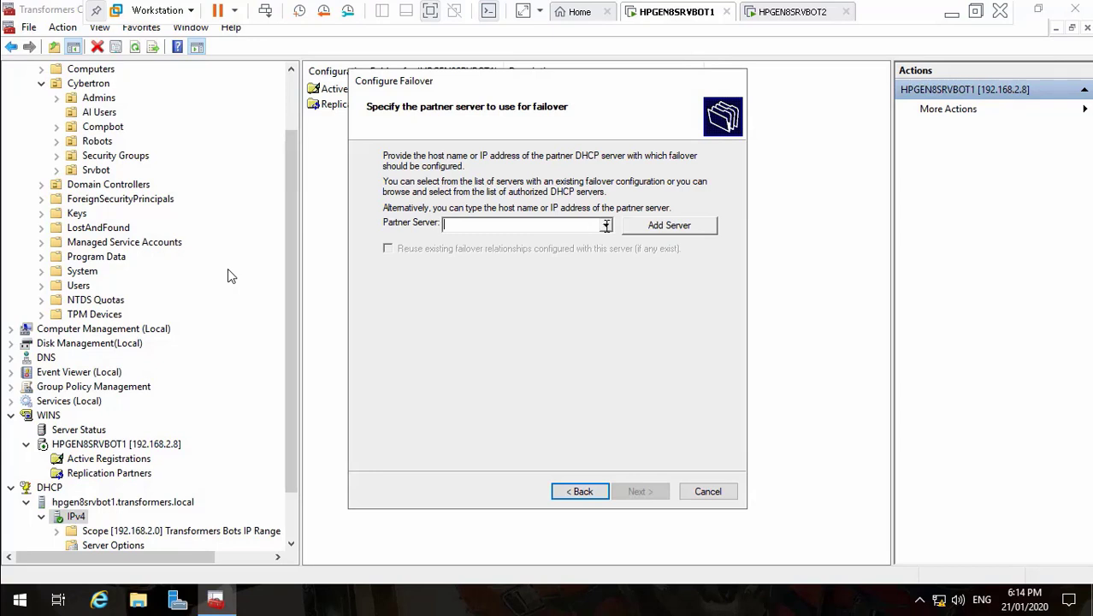
- Enter 192.168.2.9 as the partner server to reach the 50/50 load-balance relationship page
left_click(606, 225)
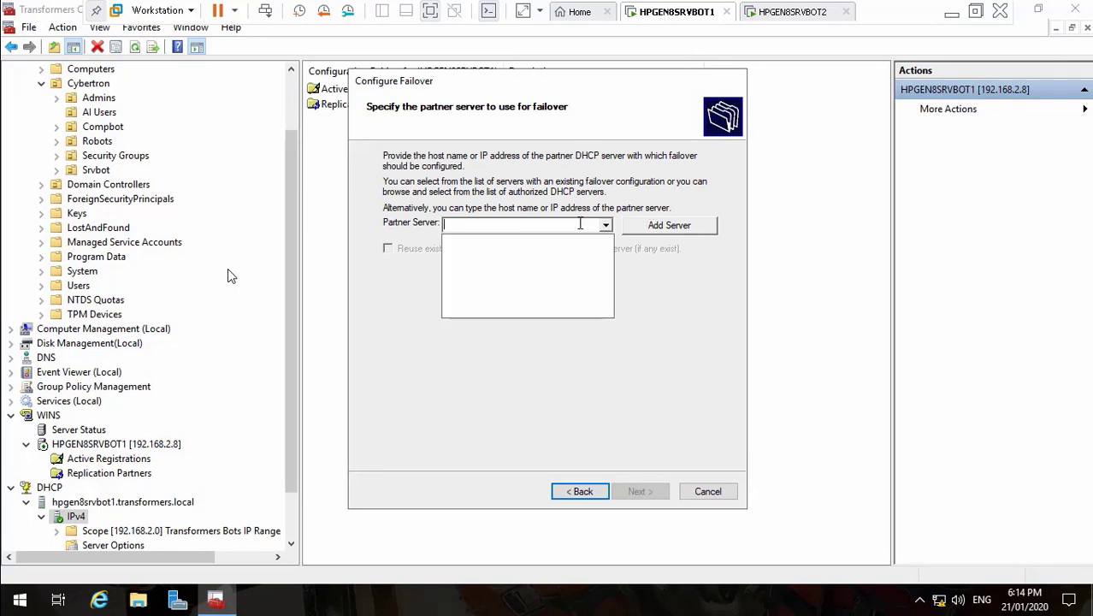
left_click(578, 223)
type("192.168.2.9")
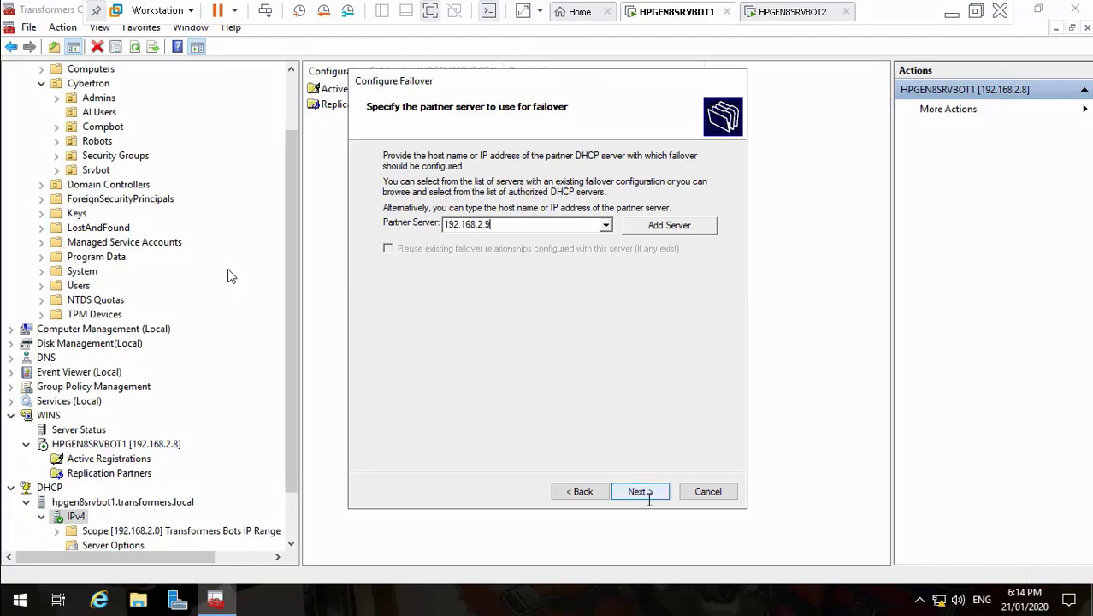
left_click(647, 493)
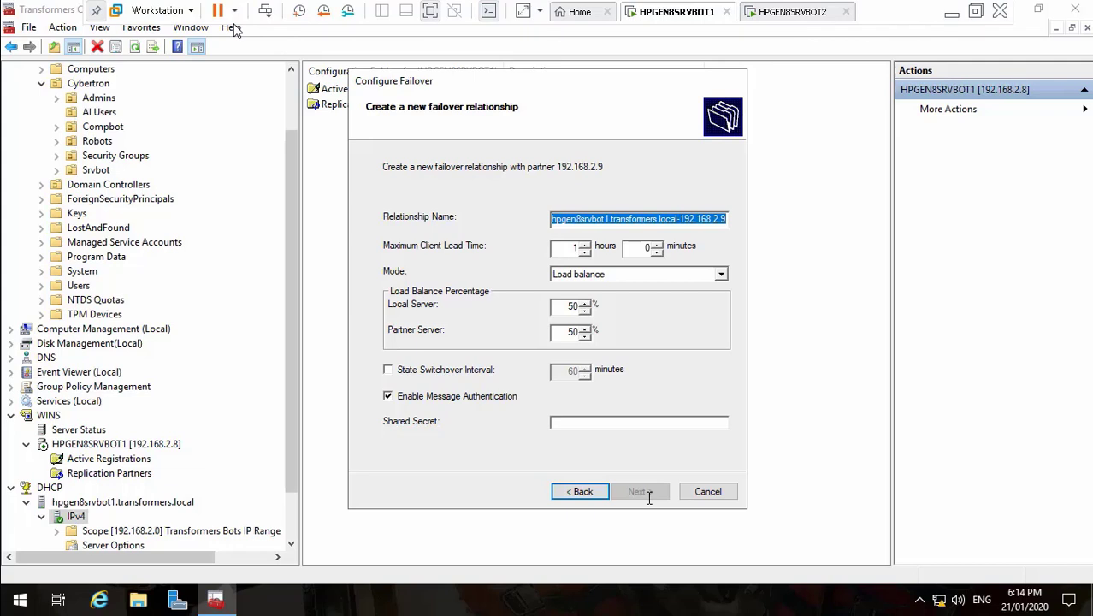
key("space")
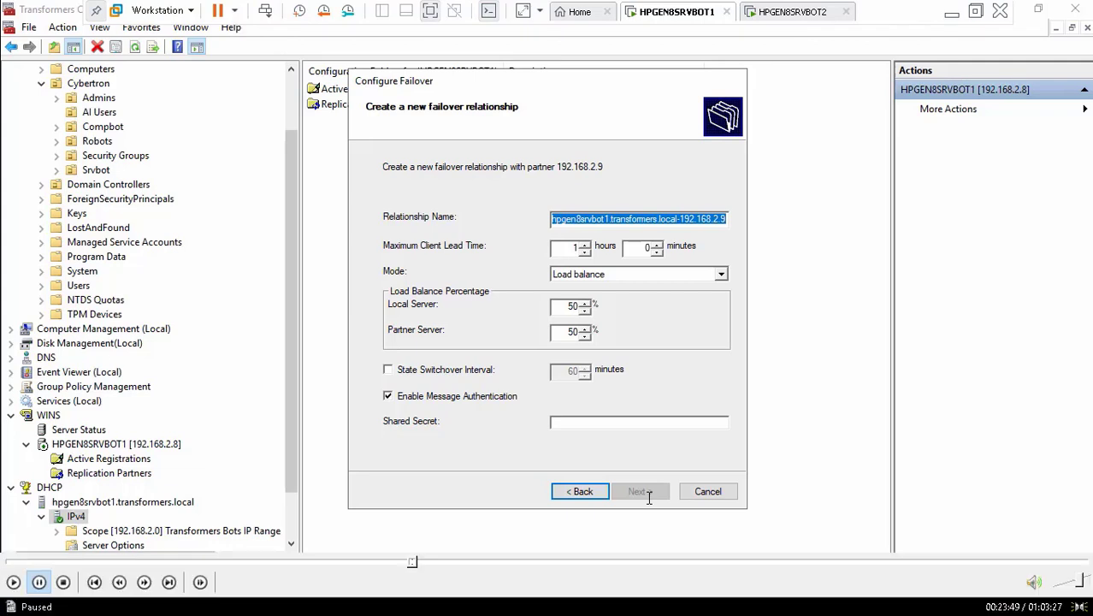
left_click(14, 583)
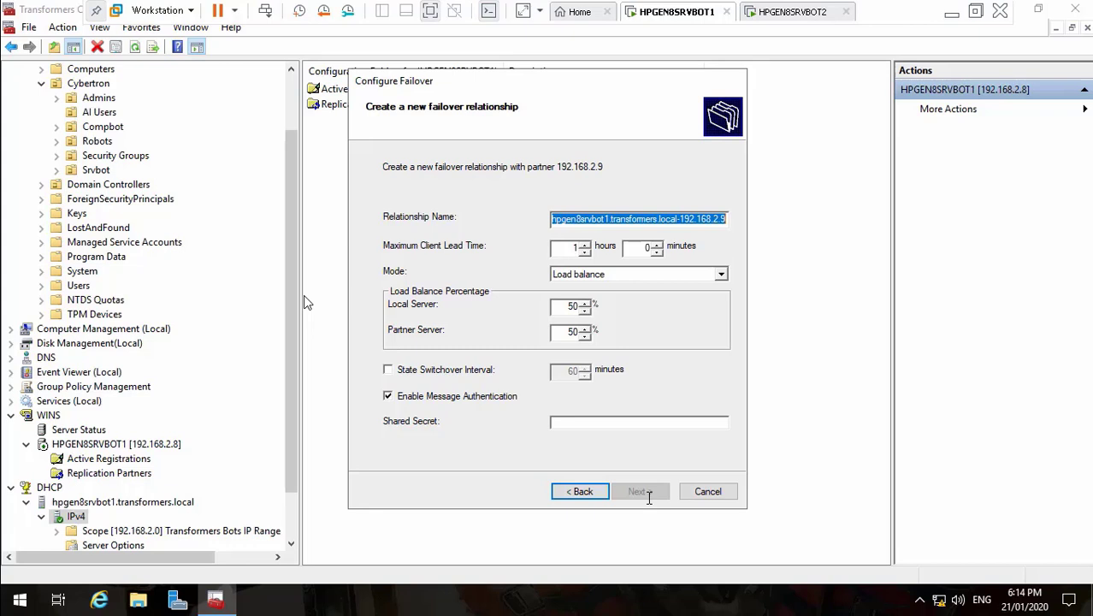
mouse_move(122, 588)
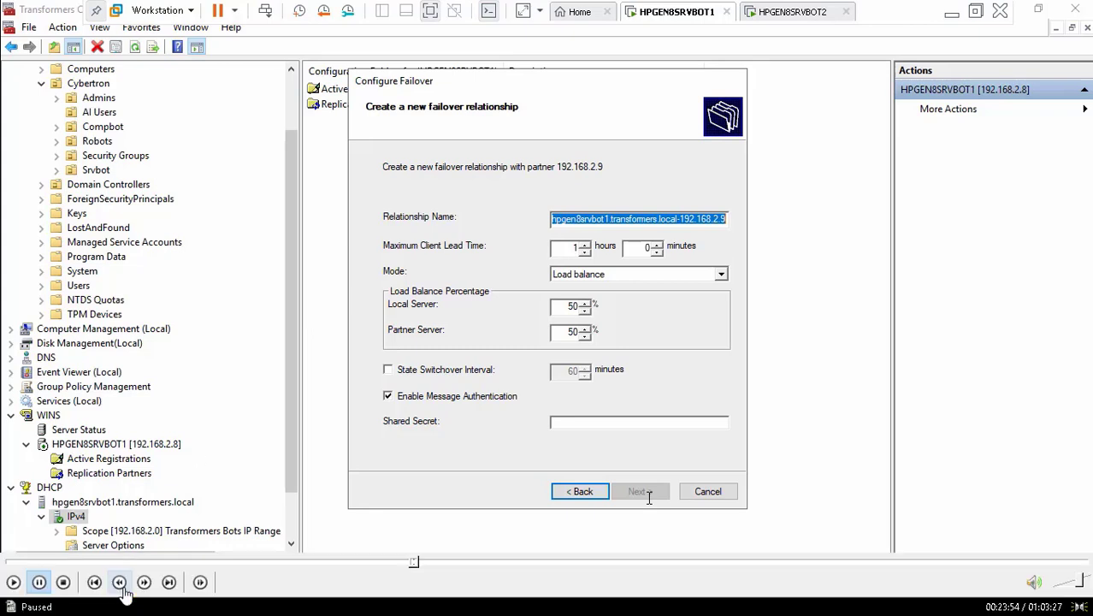
- Switch to HPGEN8SRVBOT2 to view its 192.168.2.0 DHCP scope and WINS Replication Partners
left_click(13, 583)
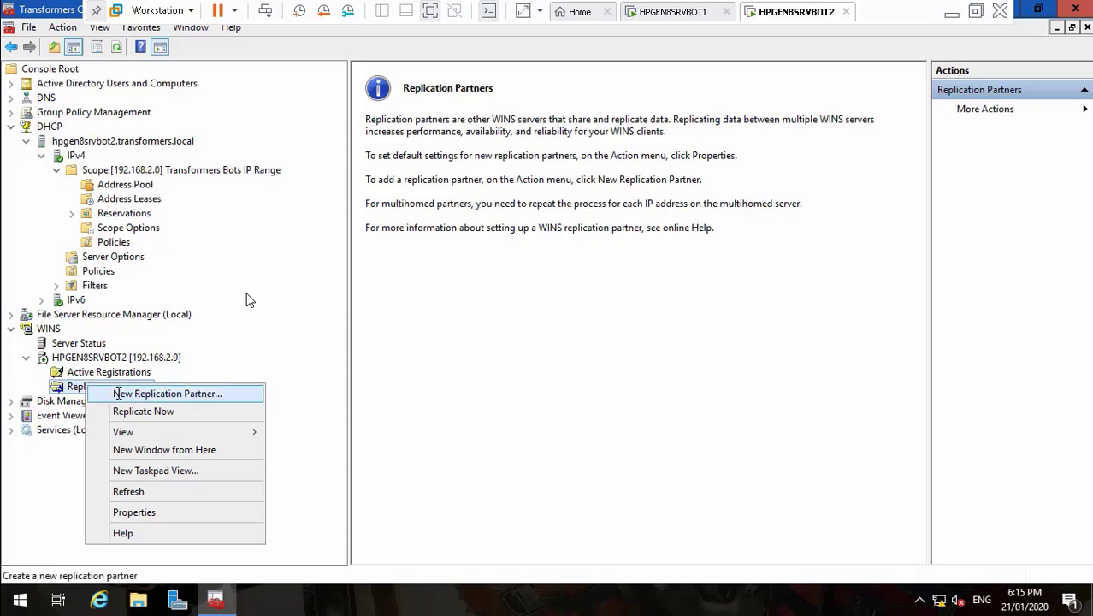
- Add 192.168.2.8 as a new WINS replication partner
left_click(126, 393)
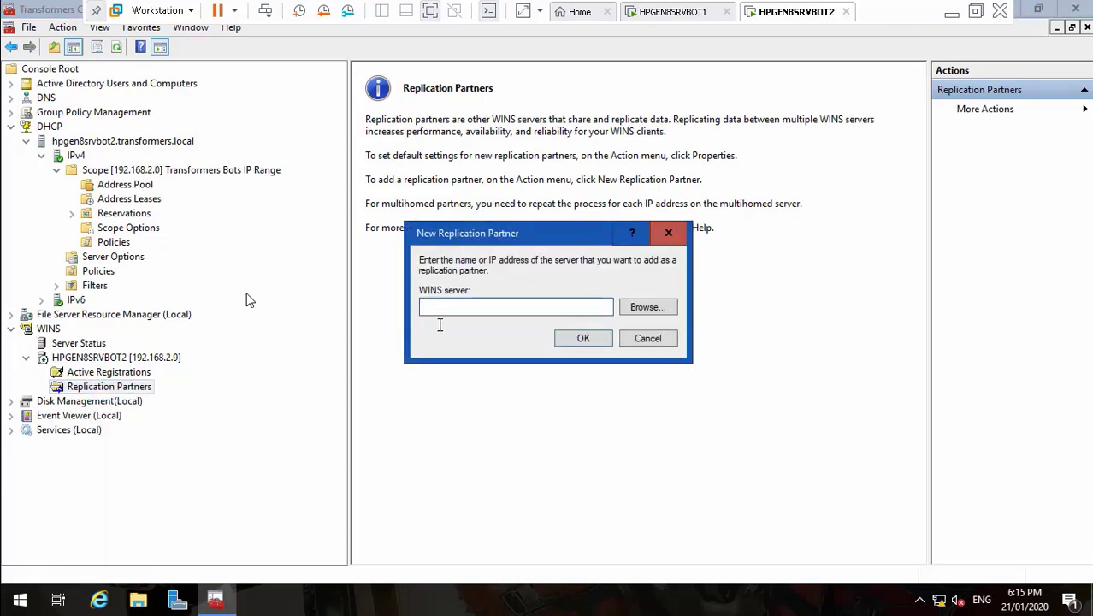
type("192.168.2.8")
left_click(581, 336)
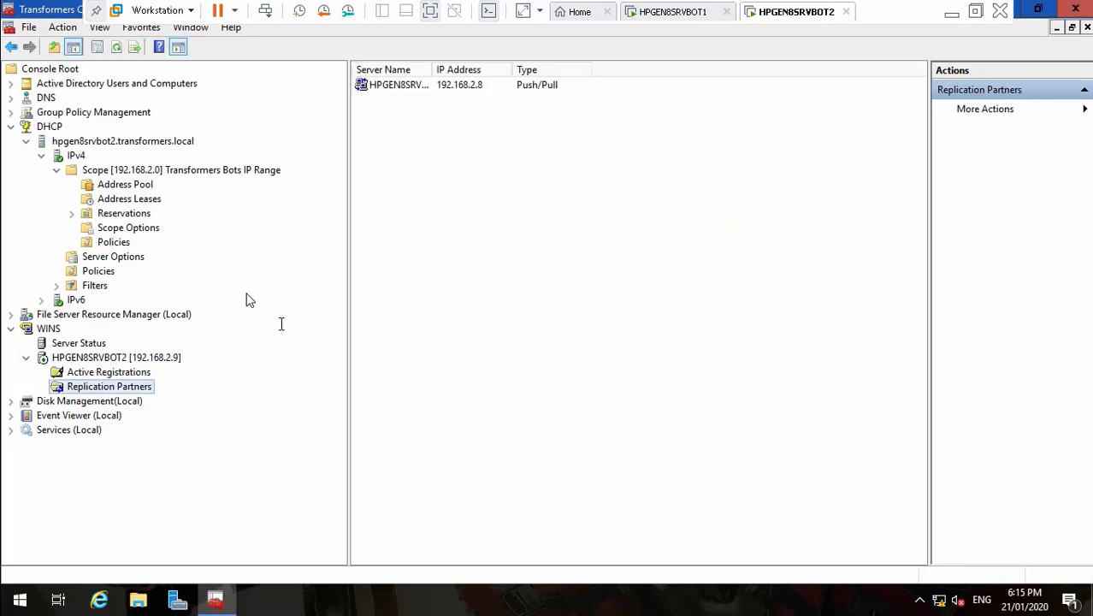
- Run Replicate Now on the replication partners and confirm the queued request
right_click(128, 386)
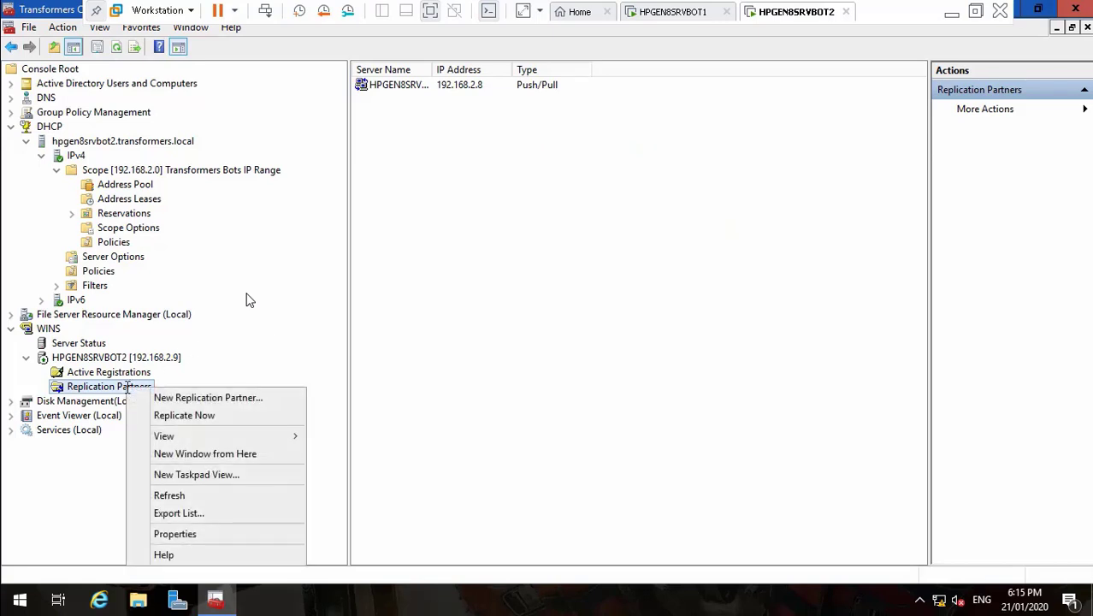
left_click(163, 414)
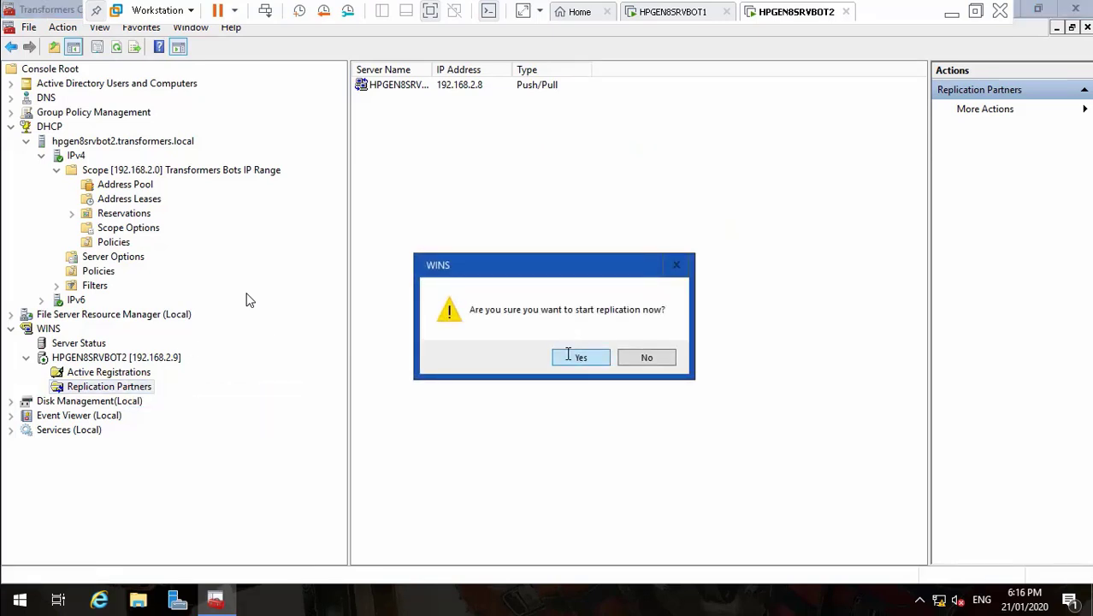
left_click(568, 355)
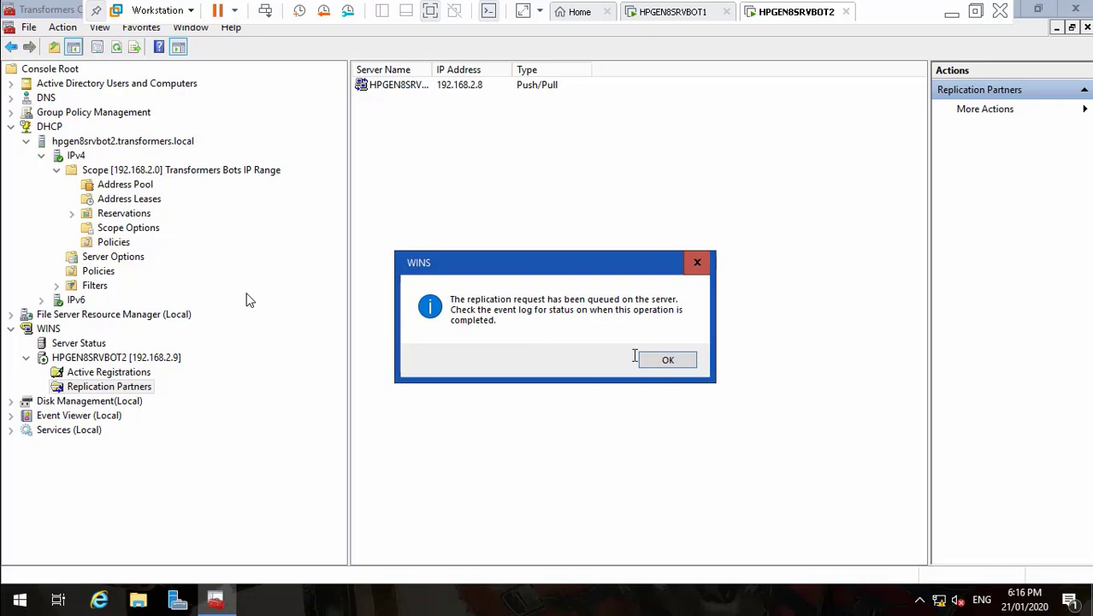
left_click(665, 359)
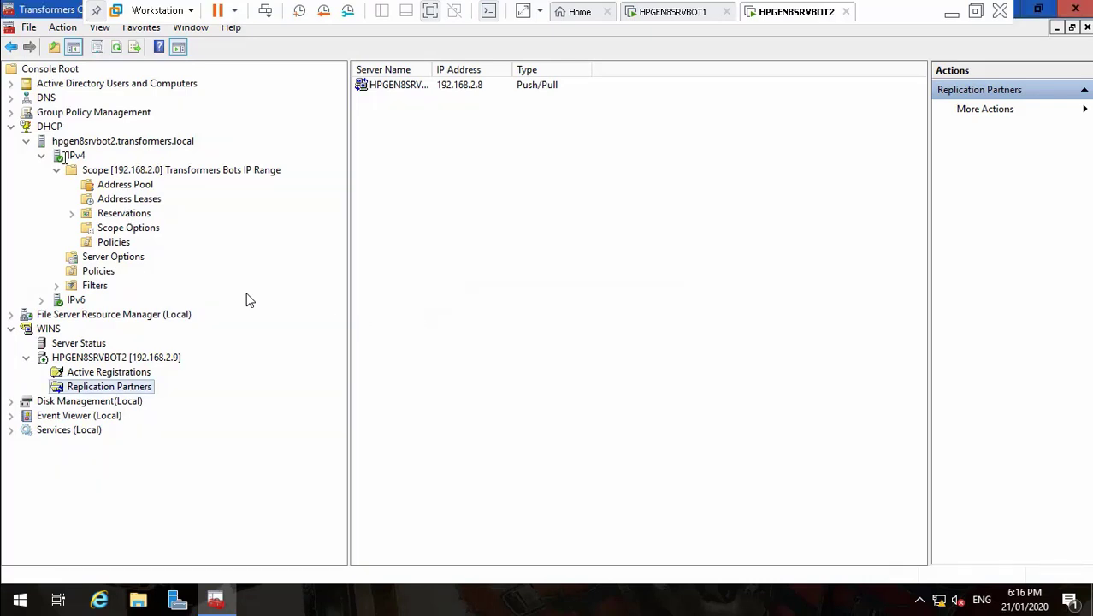
- Expand Active Directory down to Cybertron and the DNS lookup zones to view Transformers.Local records
left_click(11, 83)
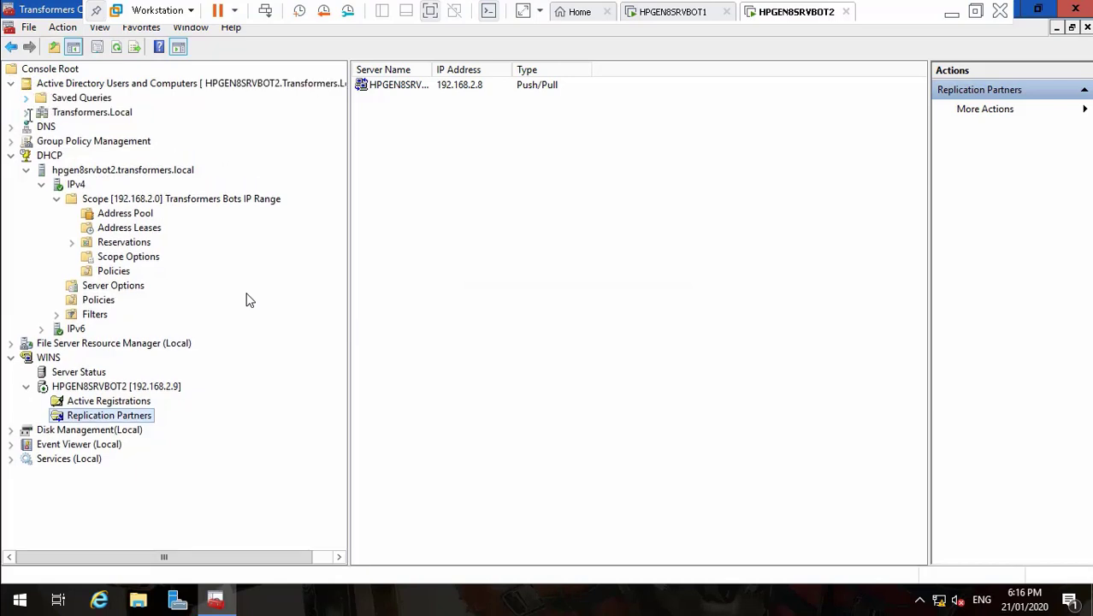
left_click(27, 113)
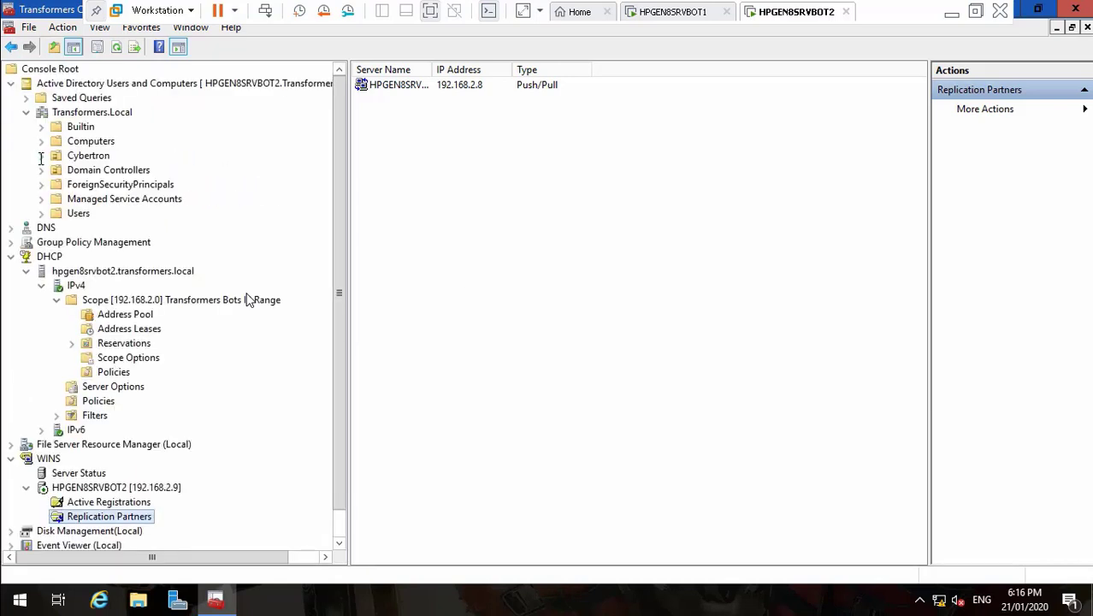
left_click(41, 155)
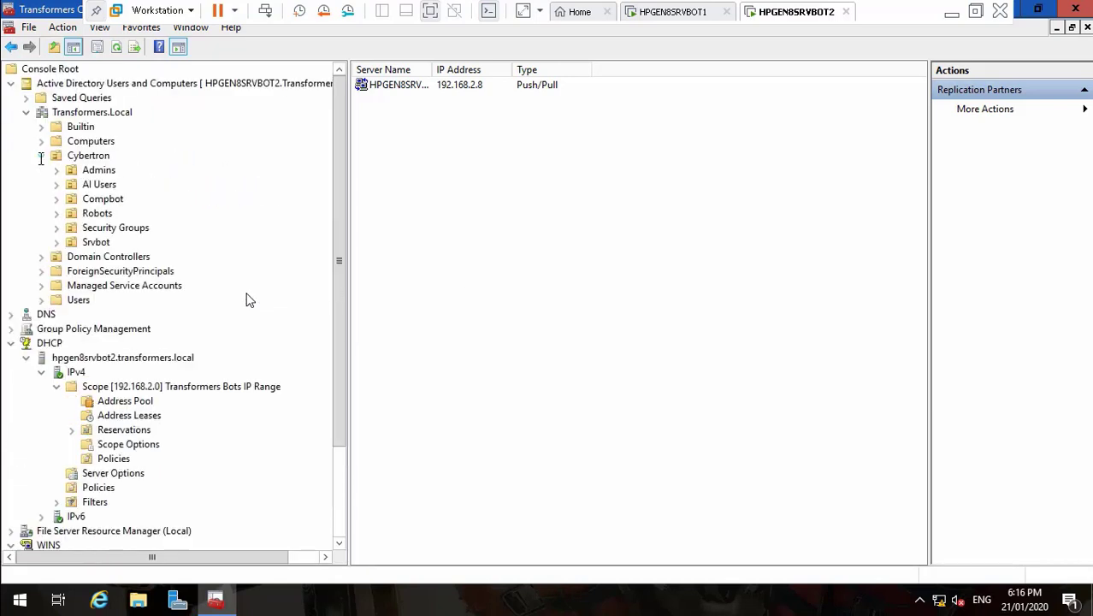
left_click(11, 314)
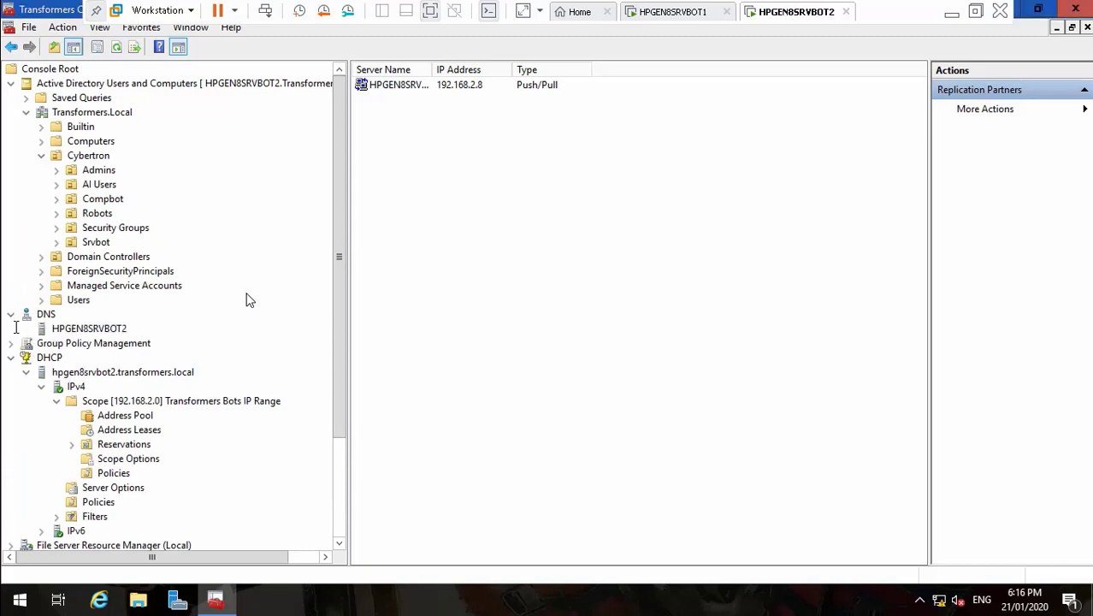
left_click(60, 330)
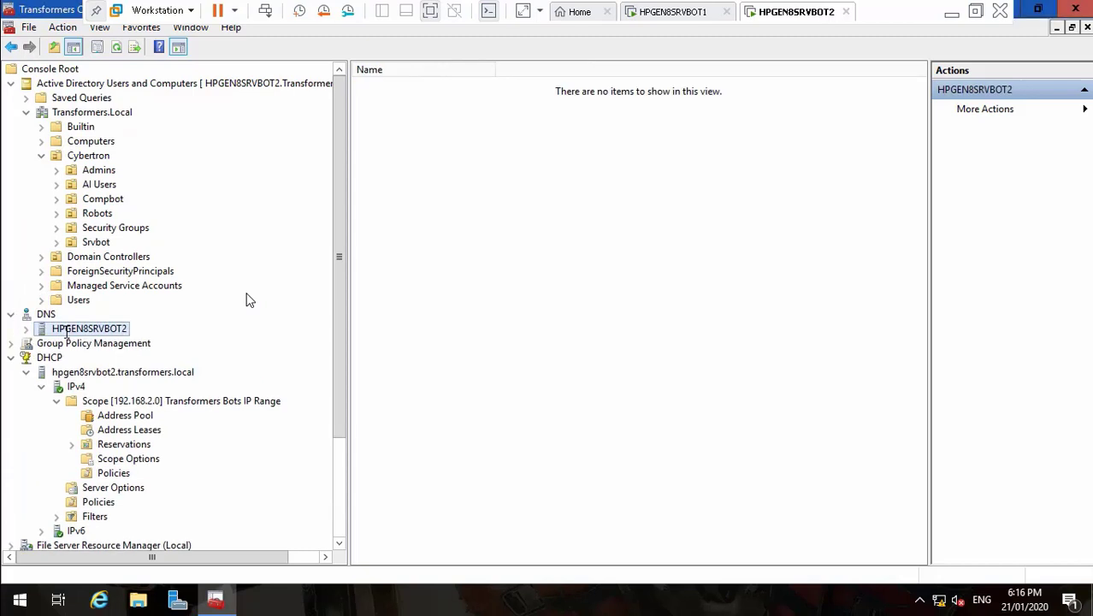
left_click(27, 329)
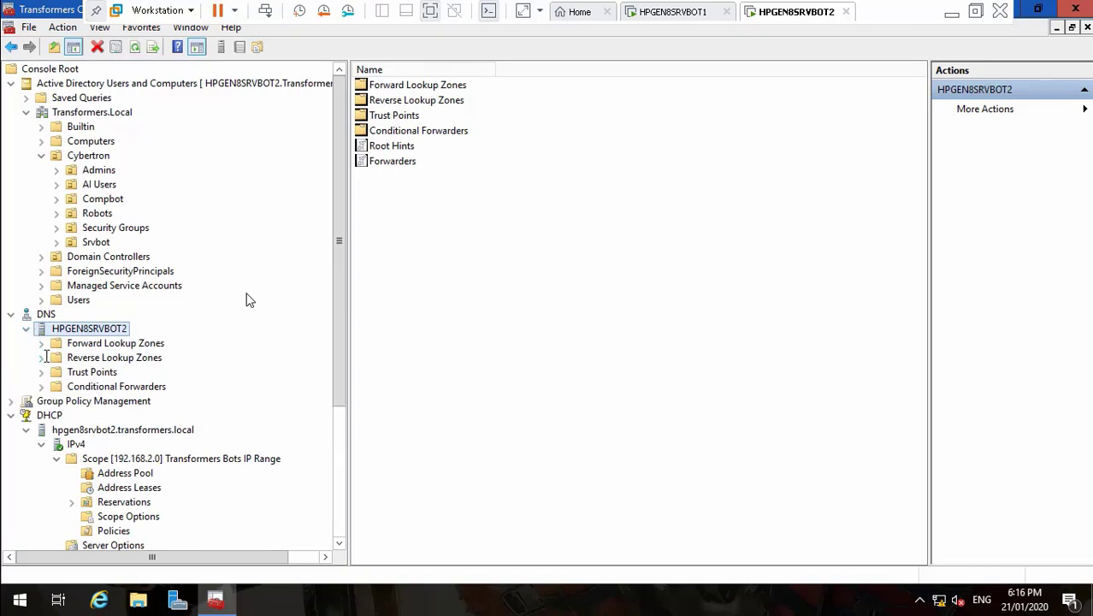
double_click(46, 357)
double_click(44, 343)
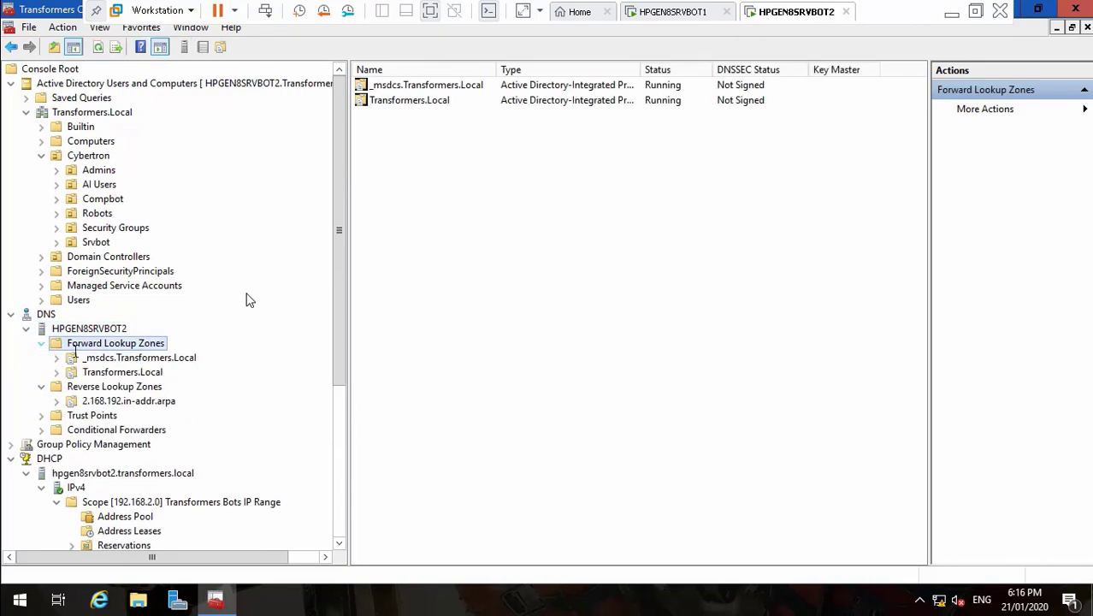
left_click(144, 372)
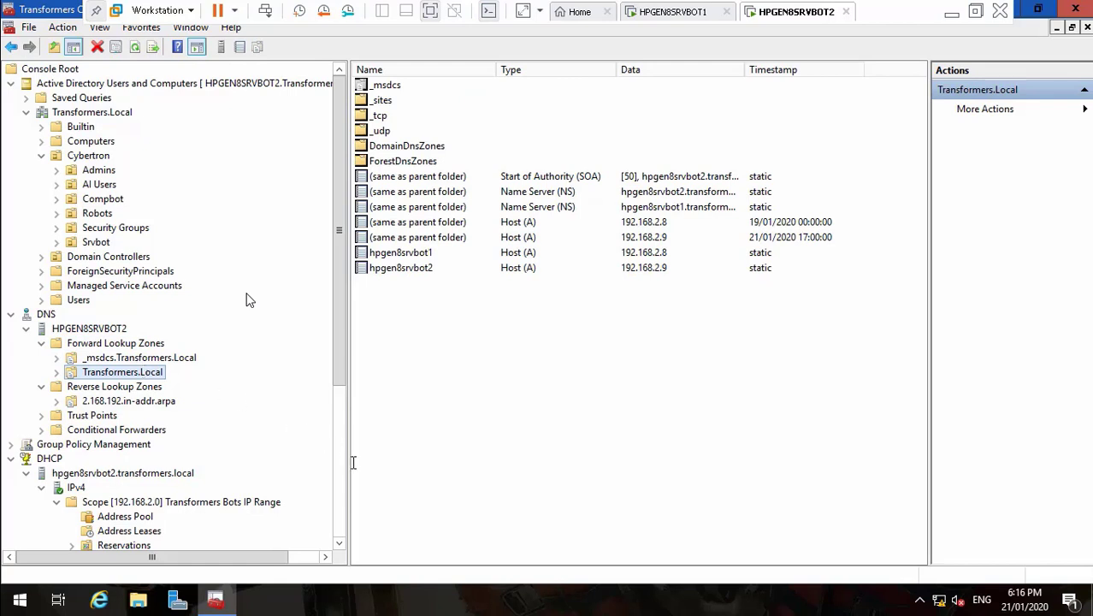
left_click(342, 513)
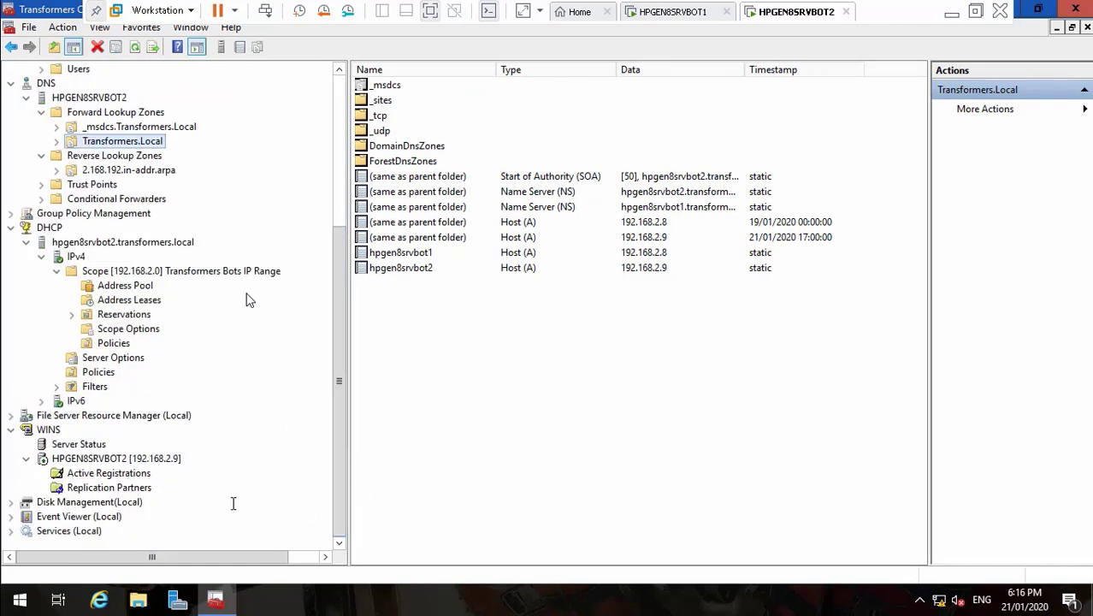
- Expand File Server Resource Manager, save Transformers Console 2, and restore down its window
left_click(12, 415)
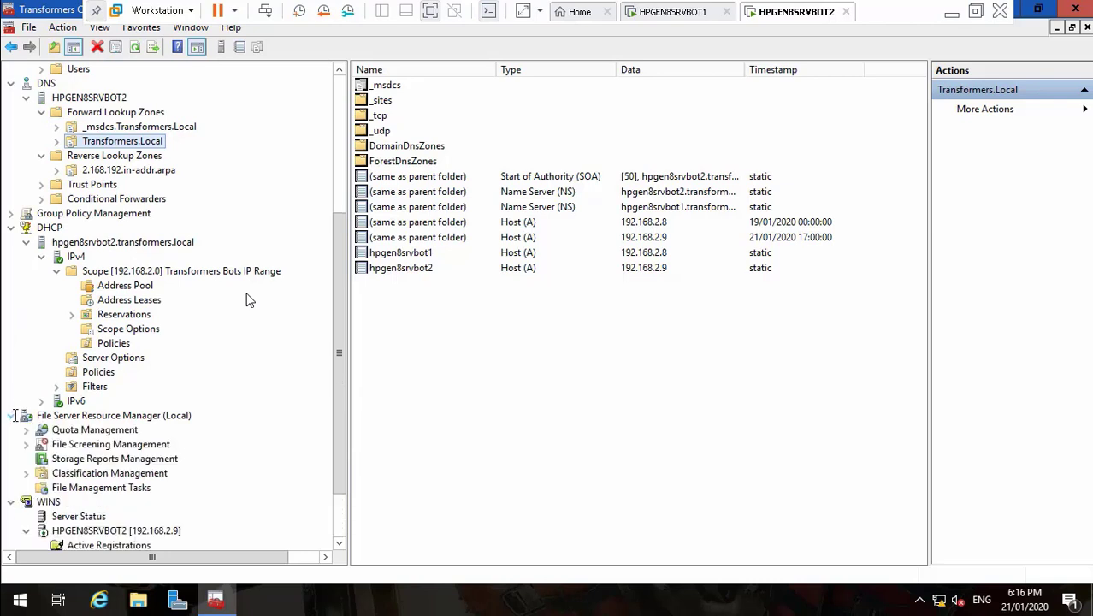
left_click(337, 99)
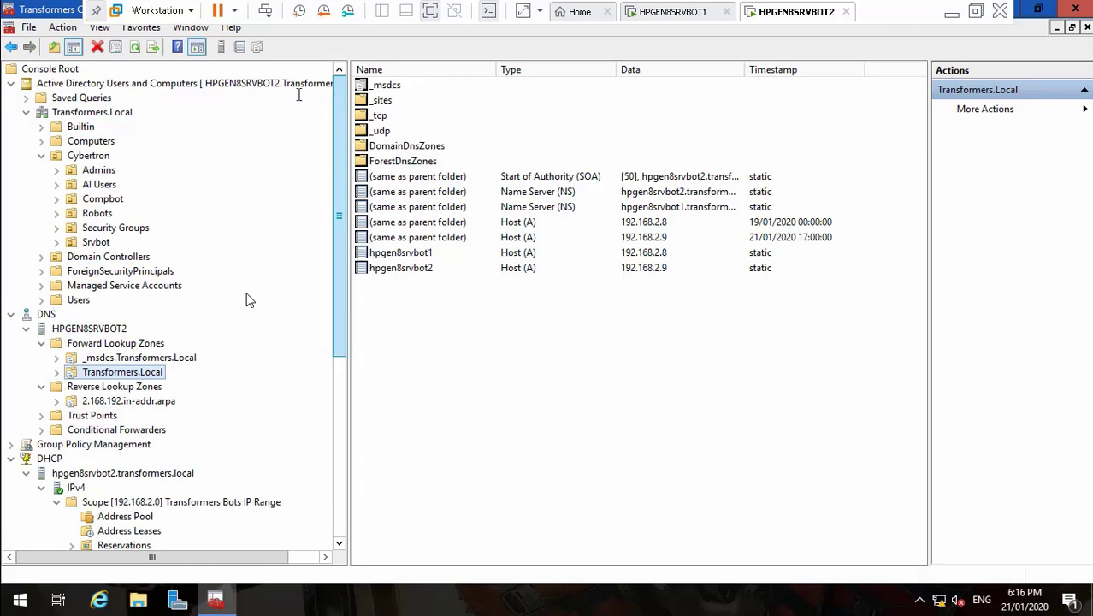
left_click(29, 26)
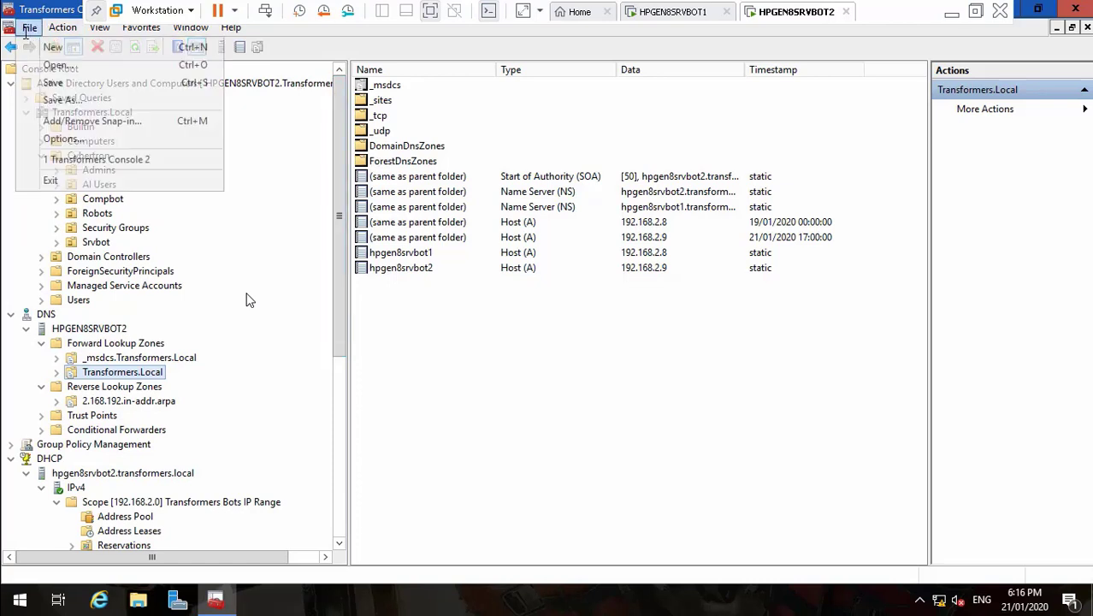
left_click(53, 80)
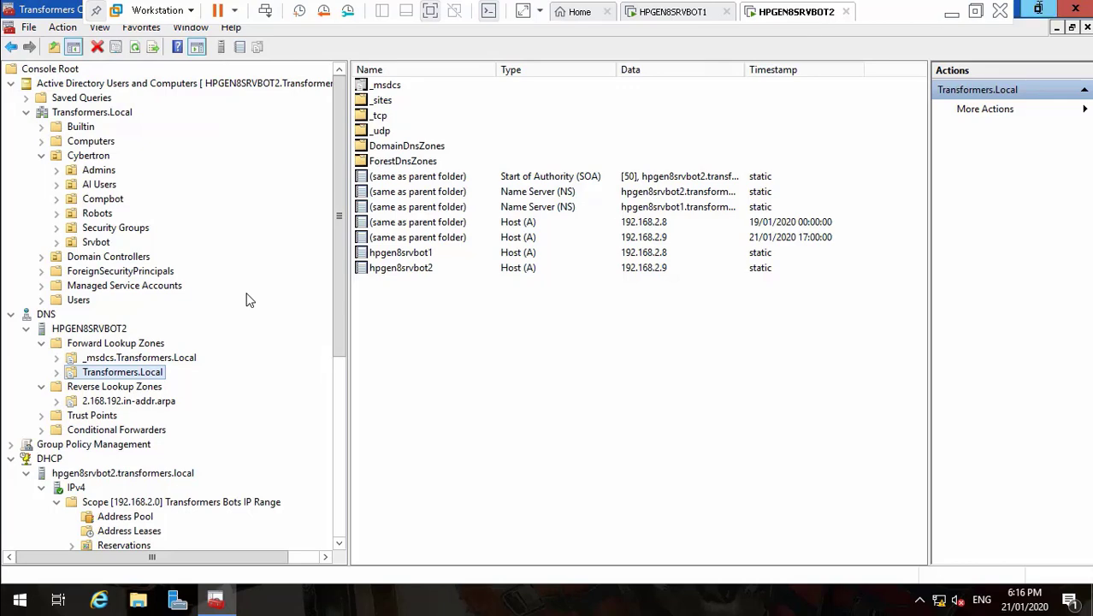
left_click(1037, 10)
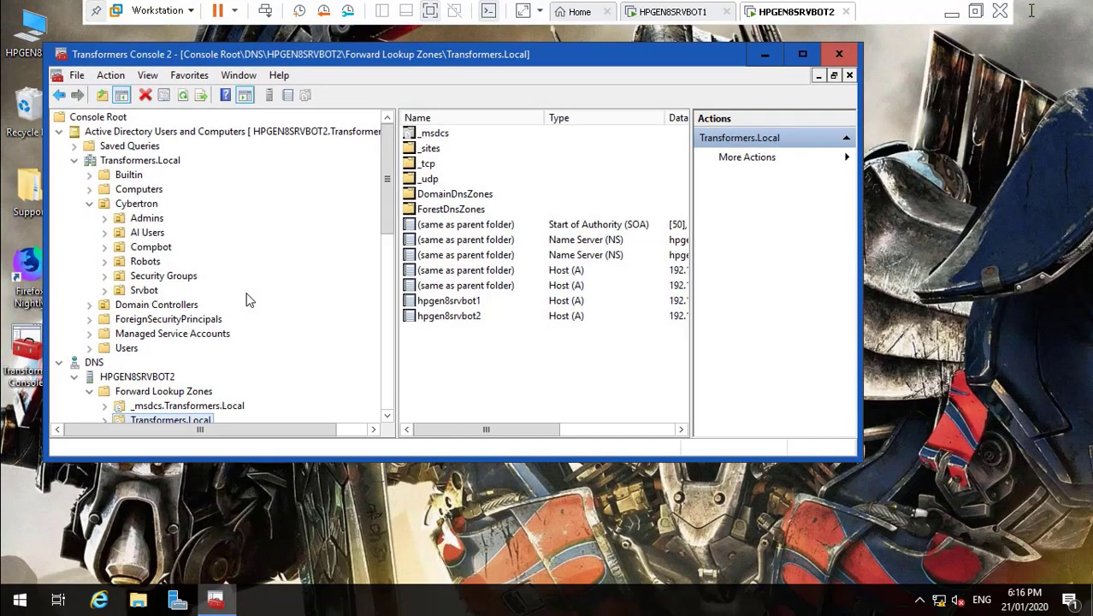
- Minimize the console and open \\192.168.2.8\d$ from the Run prompt
left_click(764, 54)
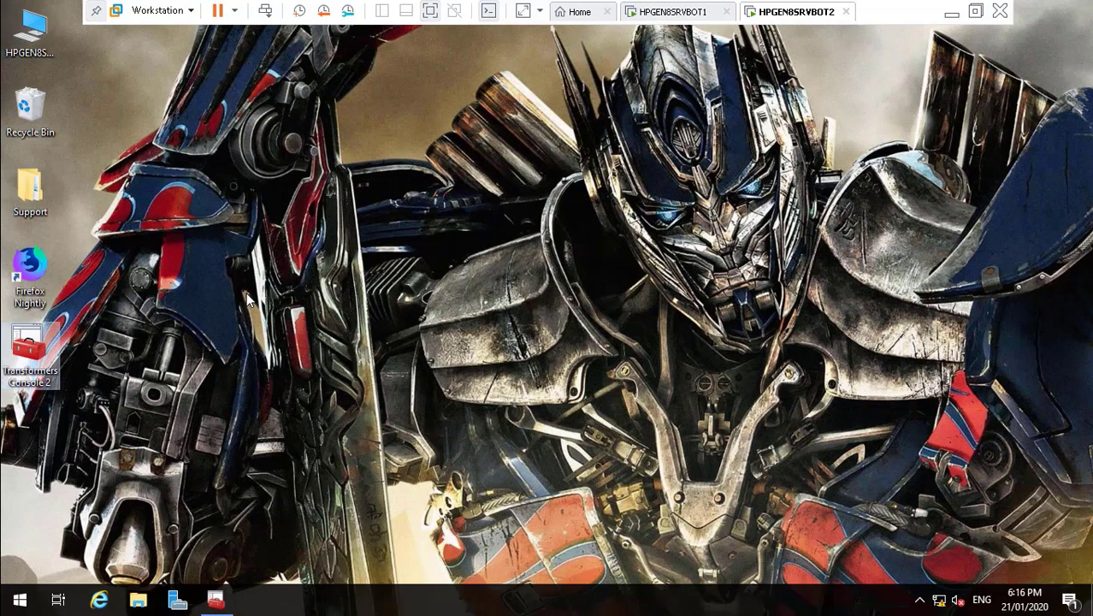
right_click(19, 599)
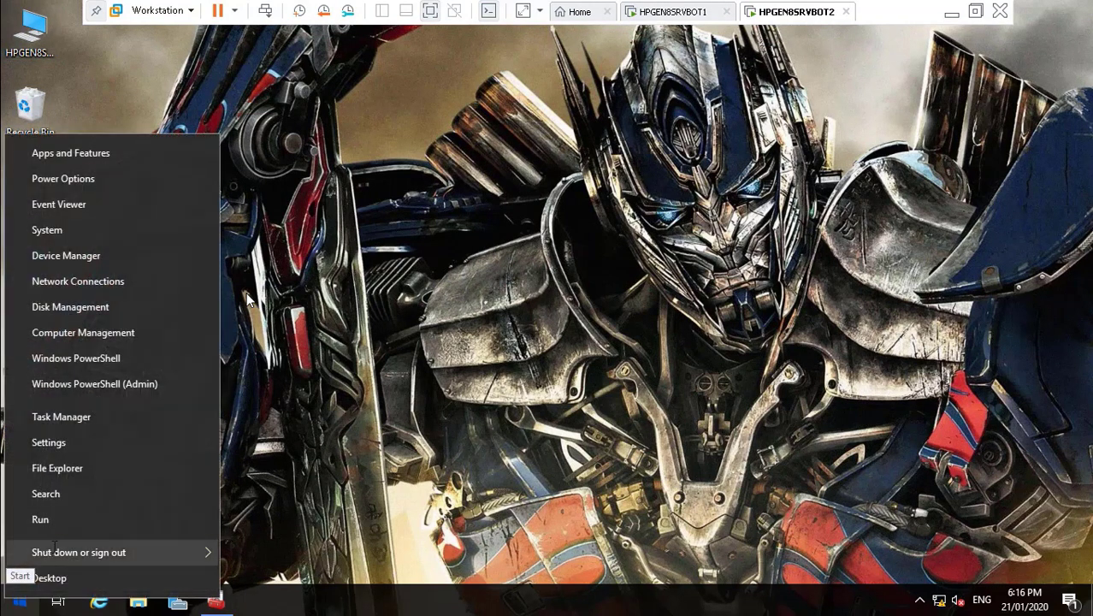
left_click(41, 519)
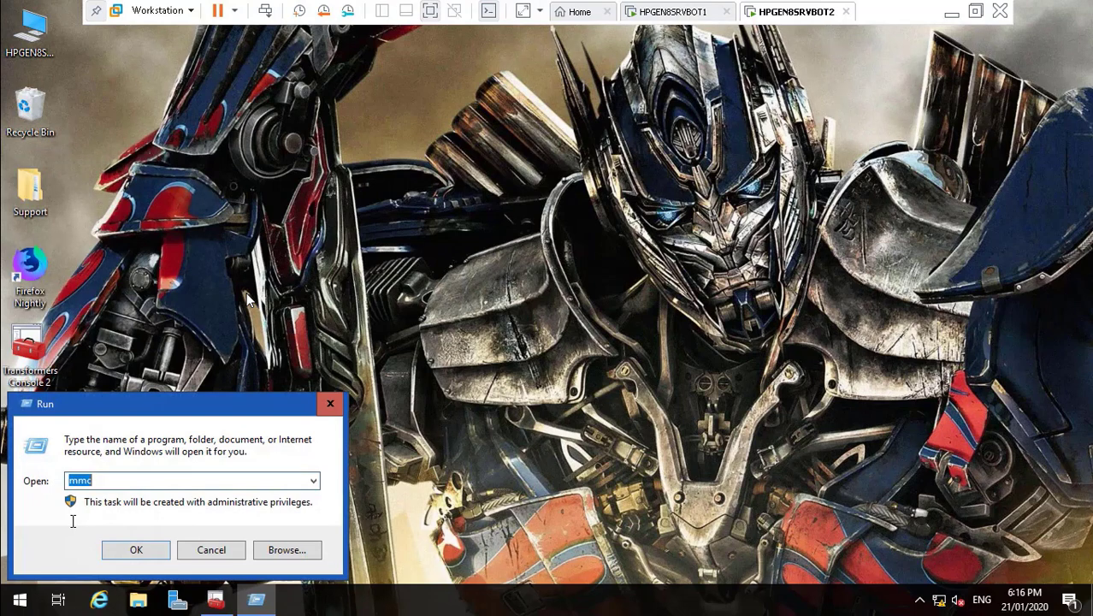
key("BackSpace")
type("\\19")
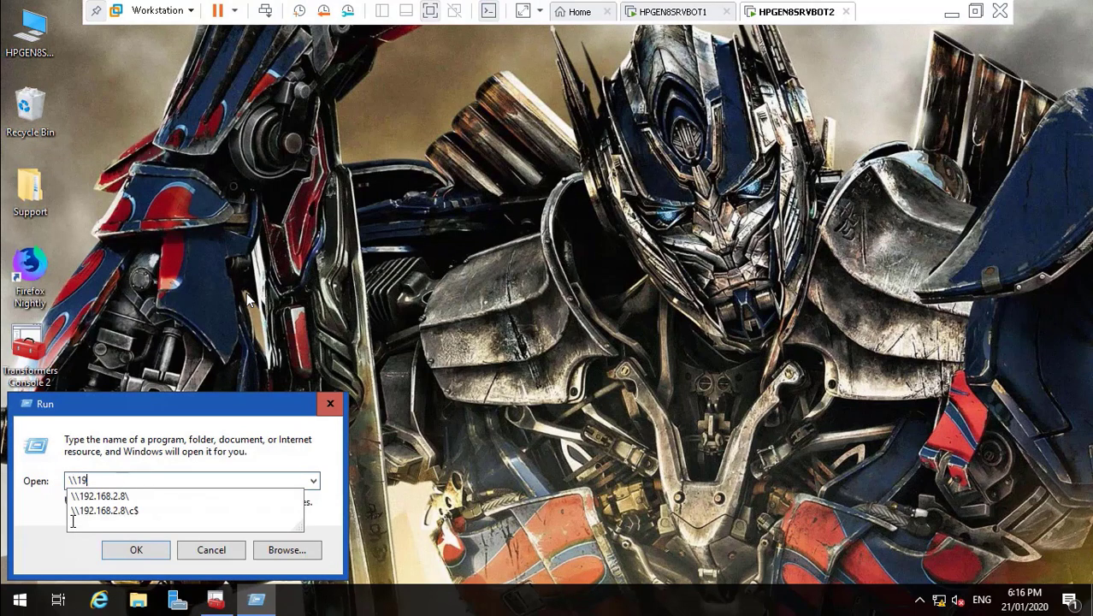
key("Down")
key("Down")
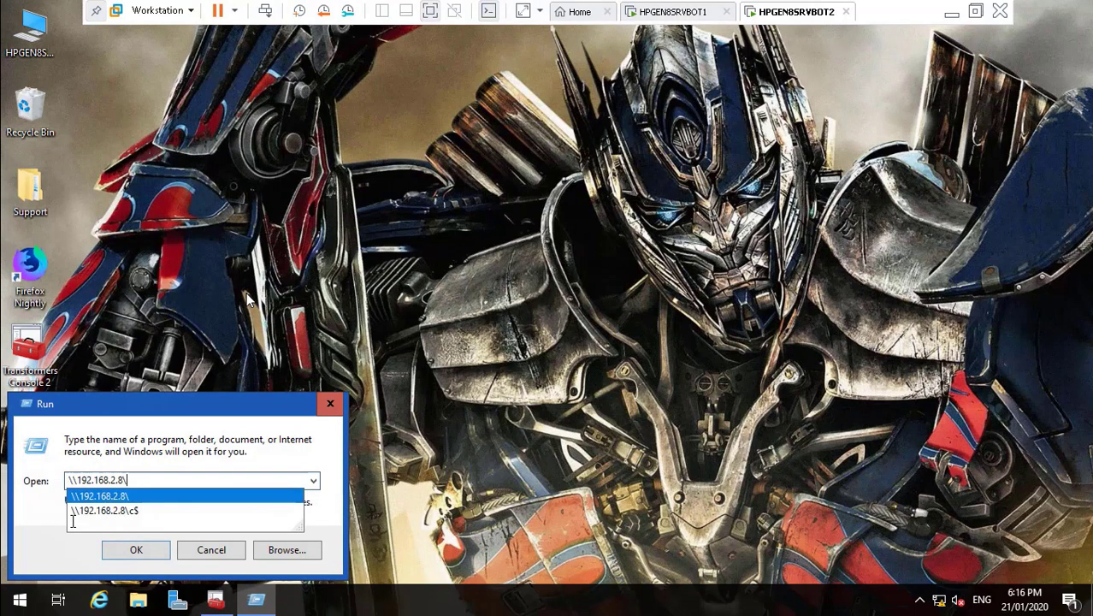
key("Return")
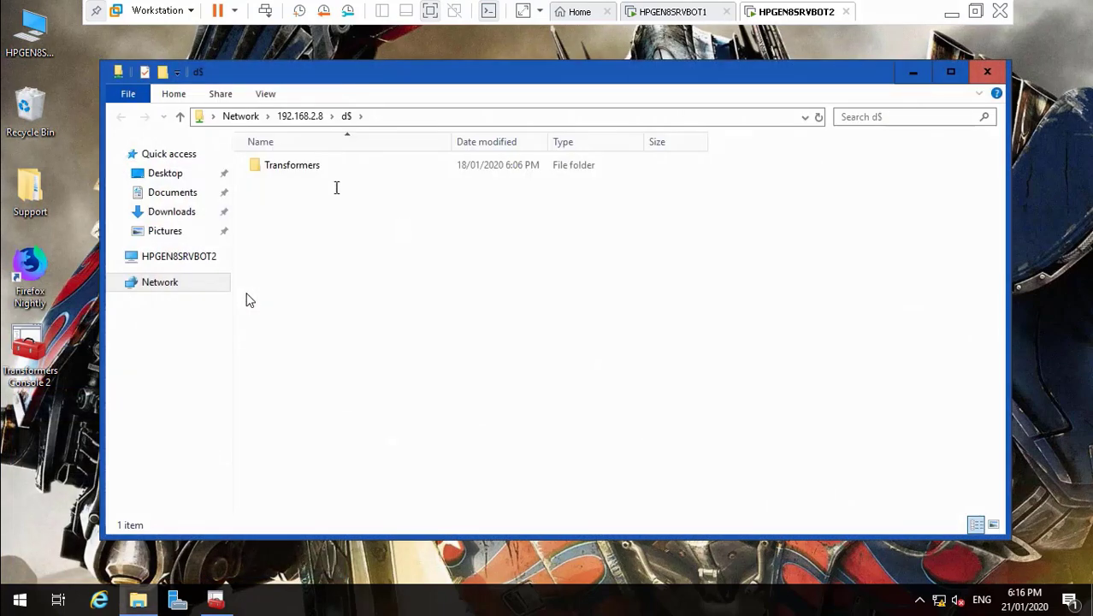
- Copy the Transformers folder from the remote share and paste it into New Volume (D:)
left_click(291, 166)
right_click(291, 170)
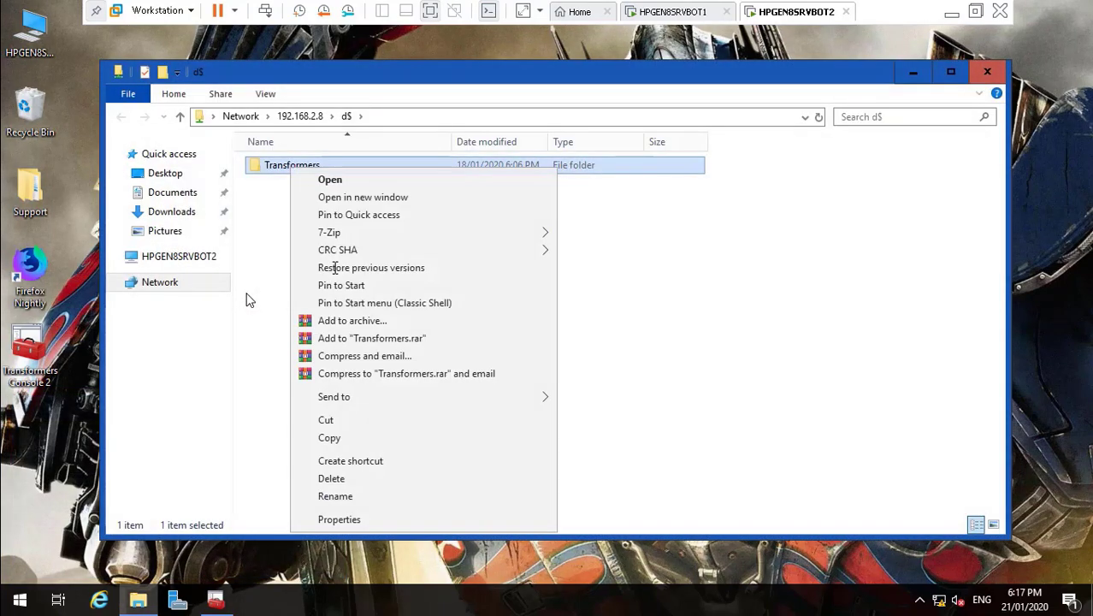
left_click(349, 437)
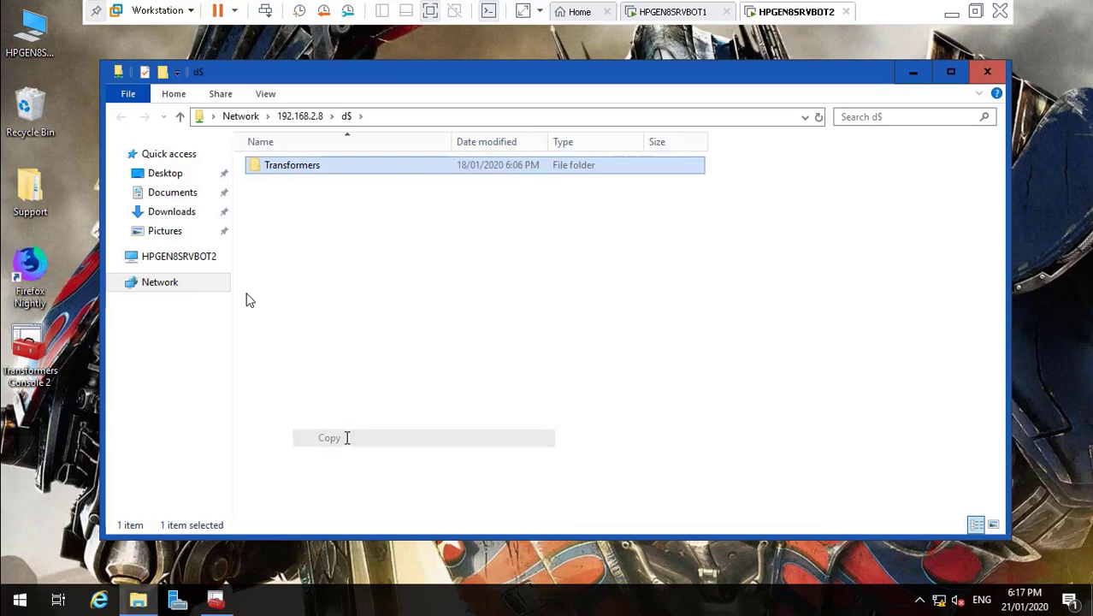
left_click(173, 256)
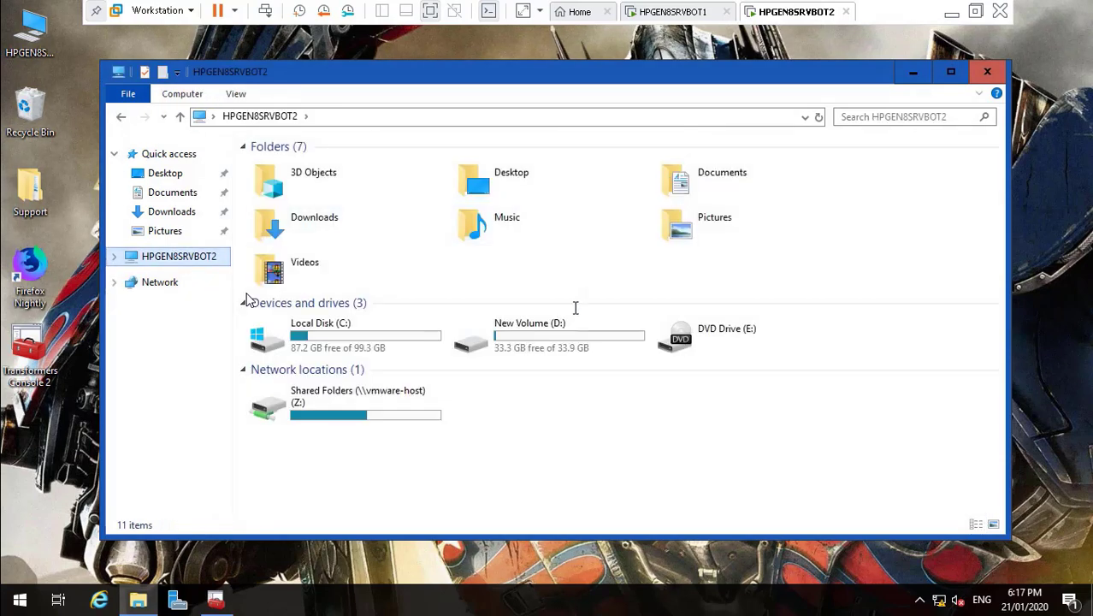
double_click(566, 336)
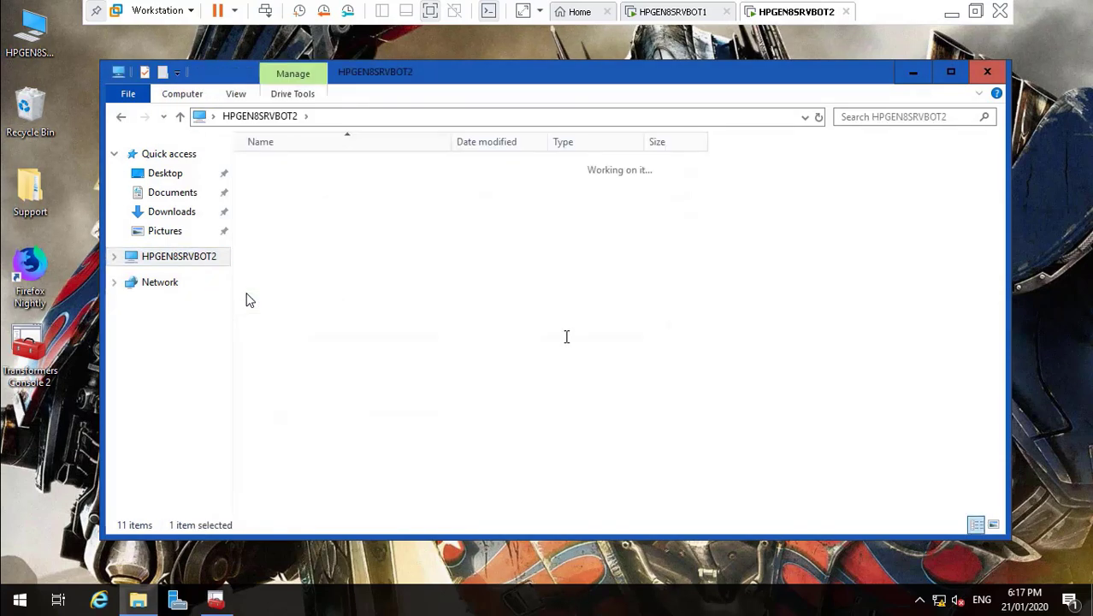
right_click(329, 251)
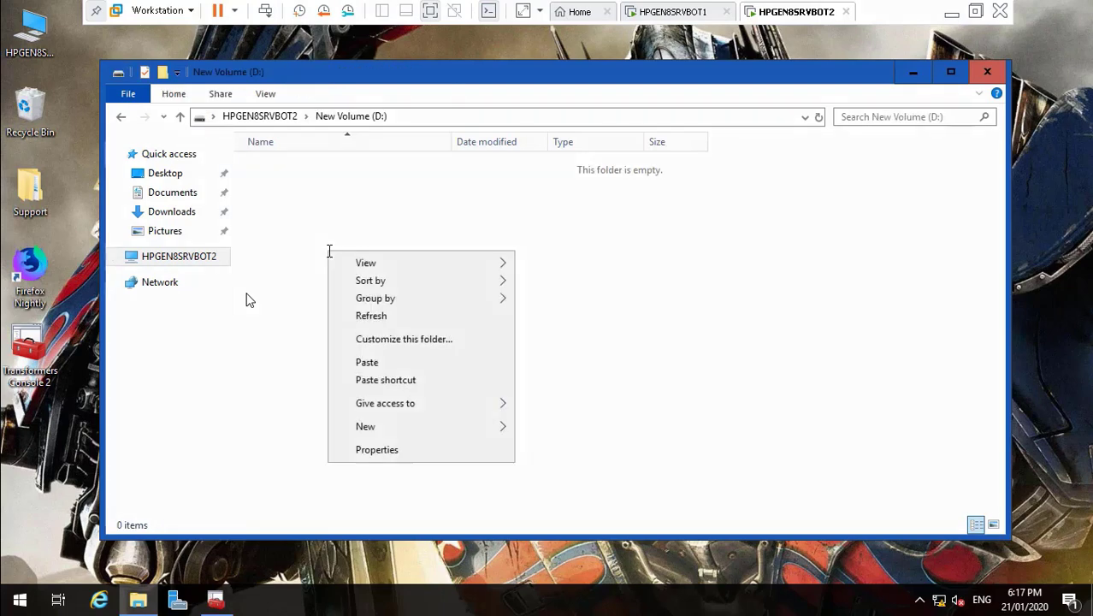
left_click(375, 359)
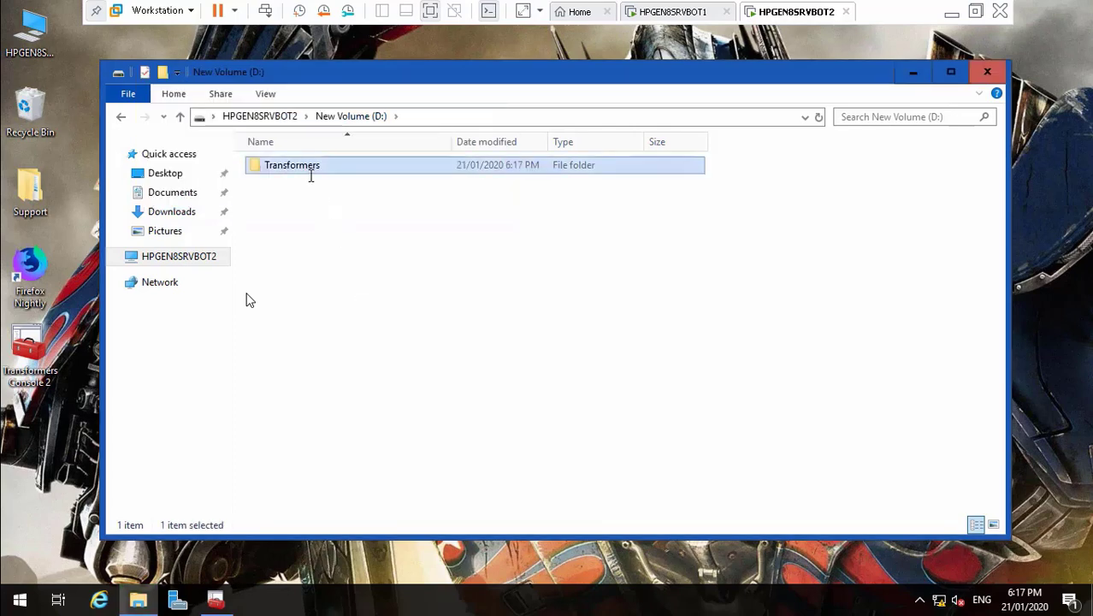
- Copy Transformers from D: into Z:\ADToolsCollection, replacing existing files and skipping the in-use folder
right_click(304, 165)
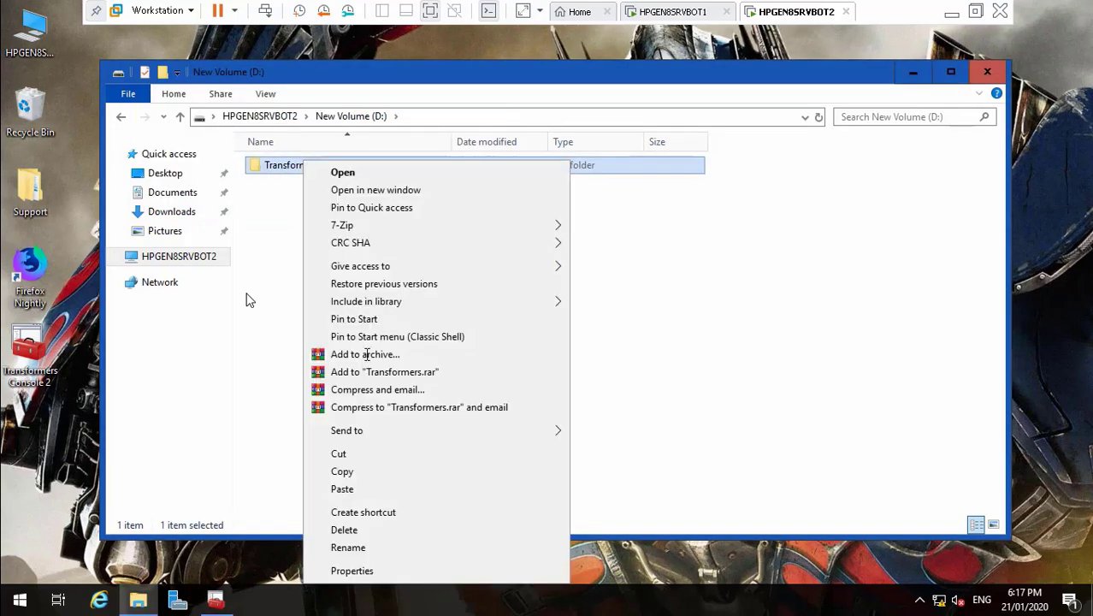
left_click(364, 468)
left_click(183, 257)
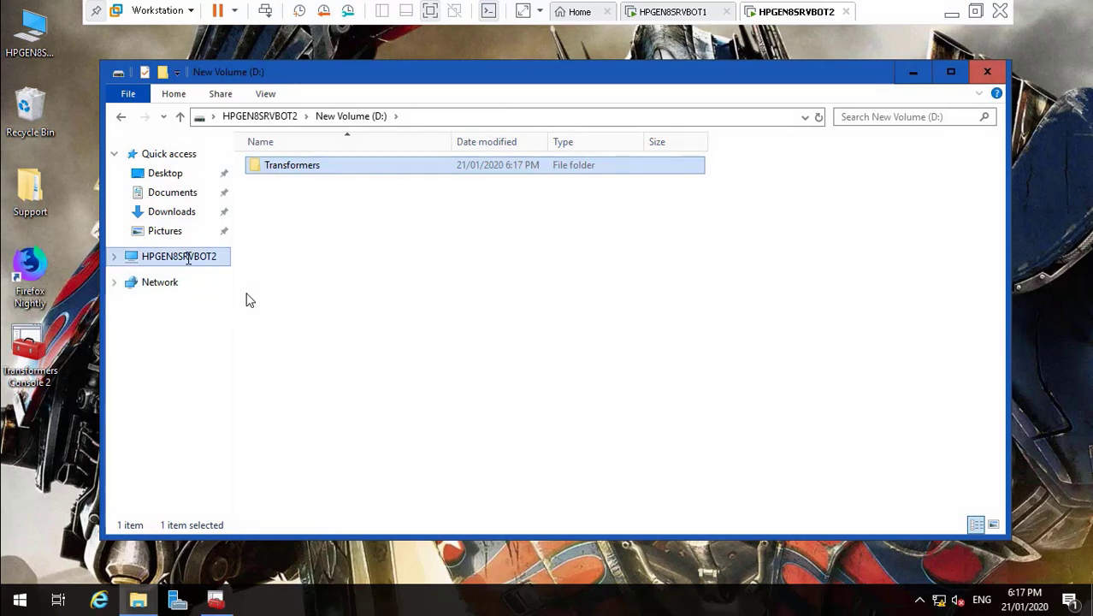
double_click(360, 403)
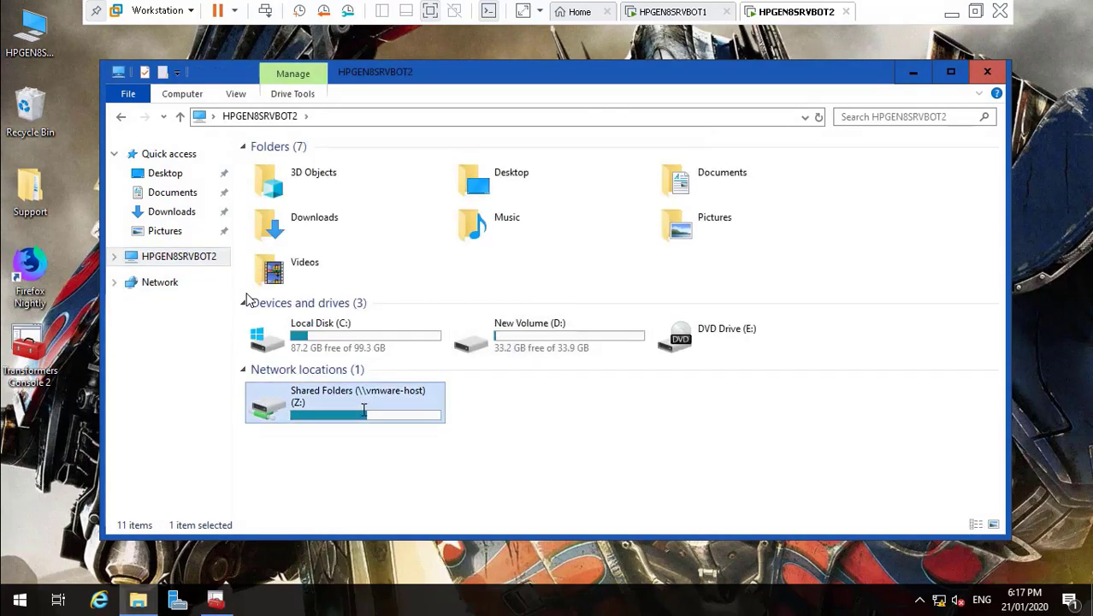
double_click(324, 165)
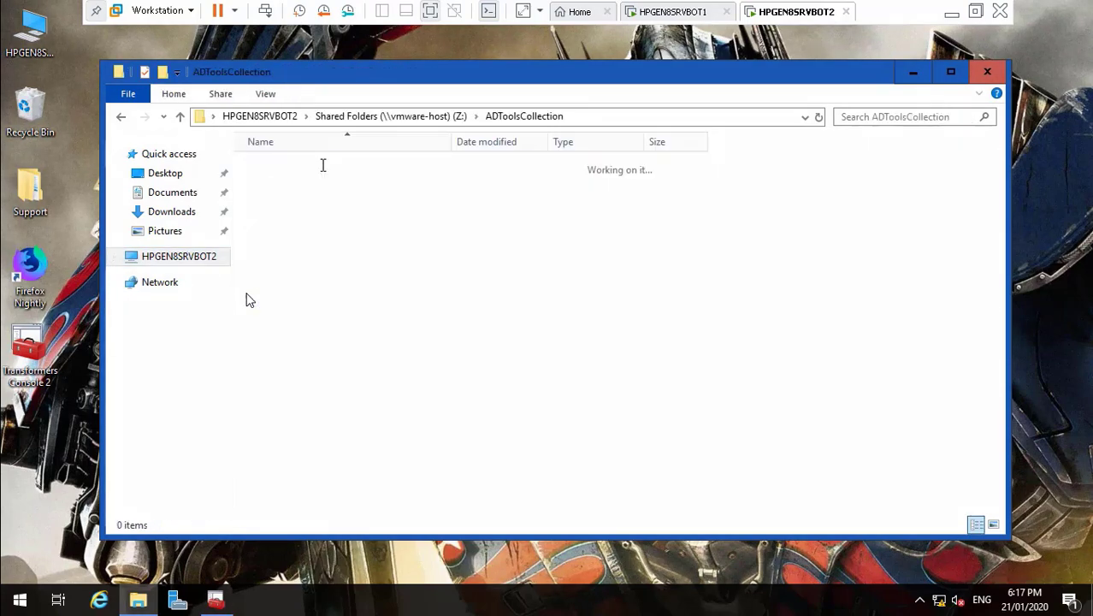
right_click(795, 326)
left_click(821, 399)
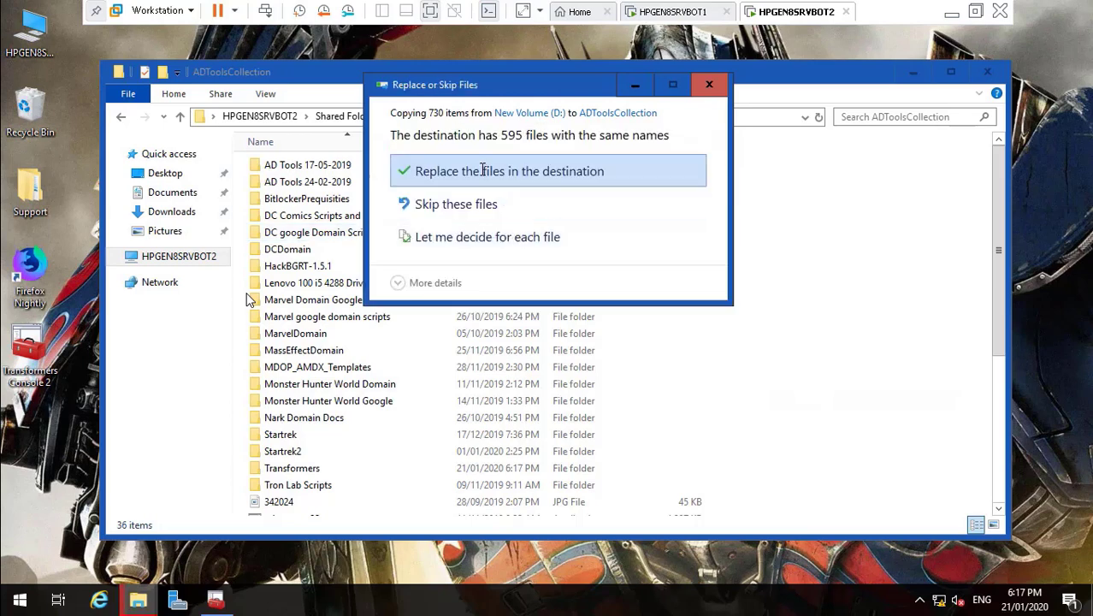
left_click(482, 169)
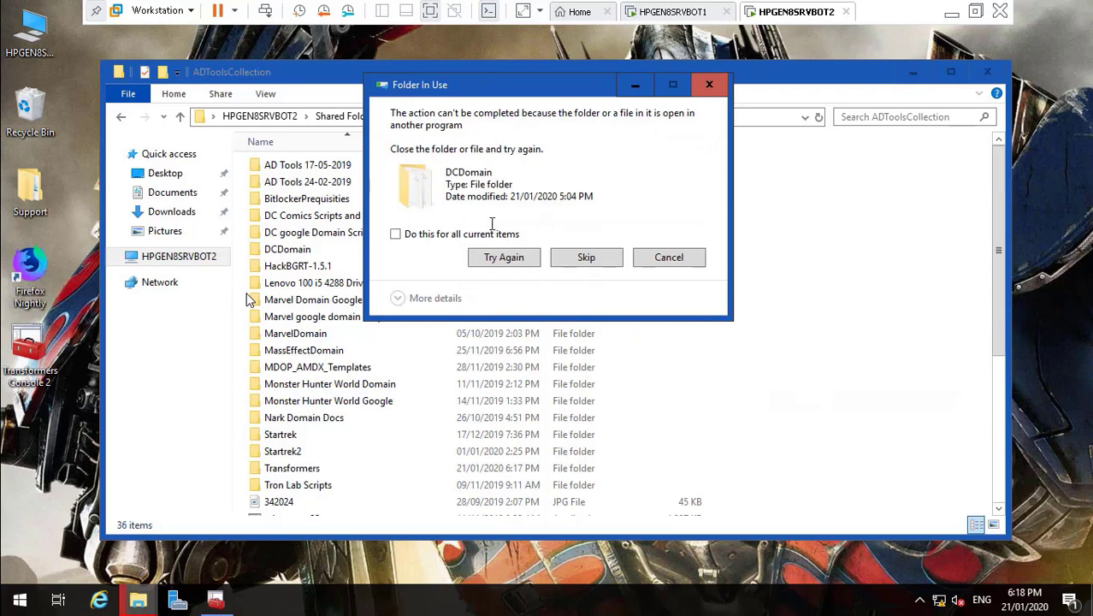
left_click(578, 257)
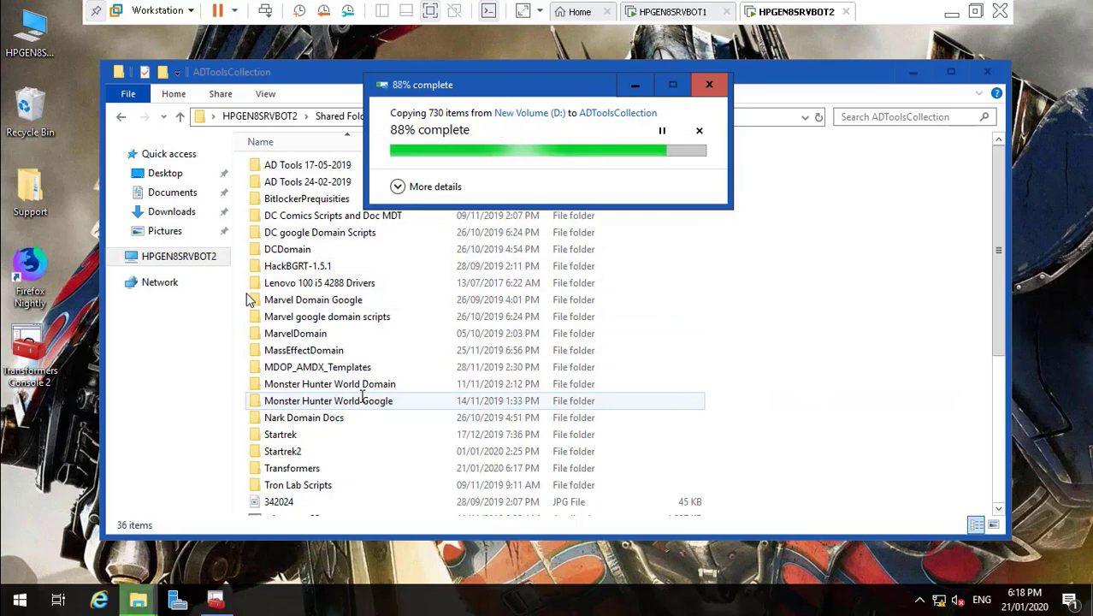
left_click(311, 467)
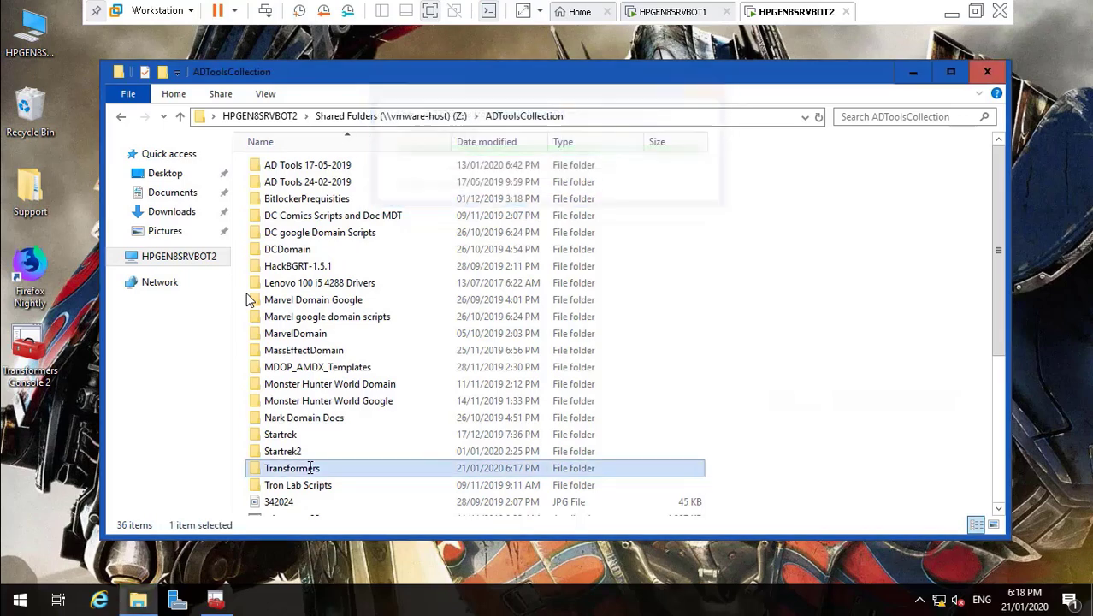
- Look inside Transformers\DCDomain in ADToolsCollection, then open New Volume (D:)
double_click(310, 467)
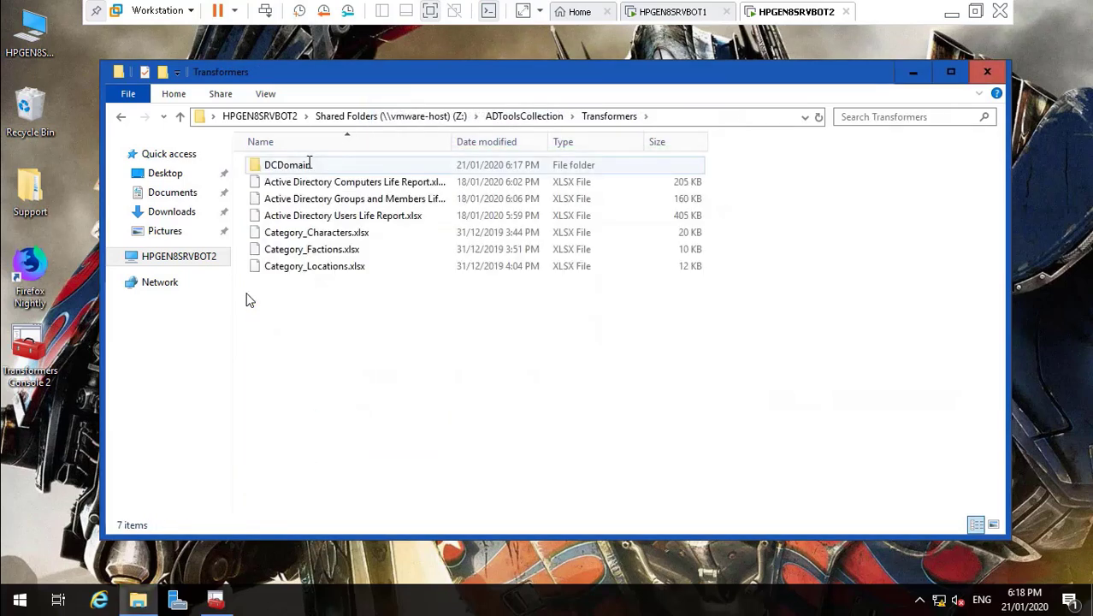
double_click(309, 164)
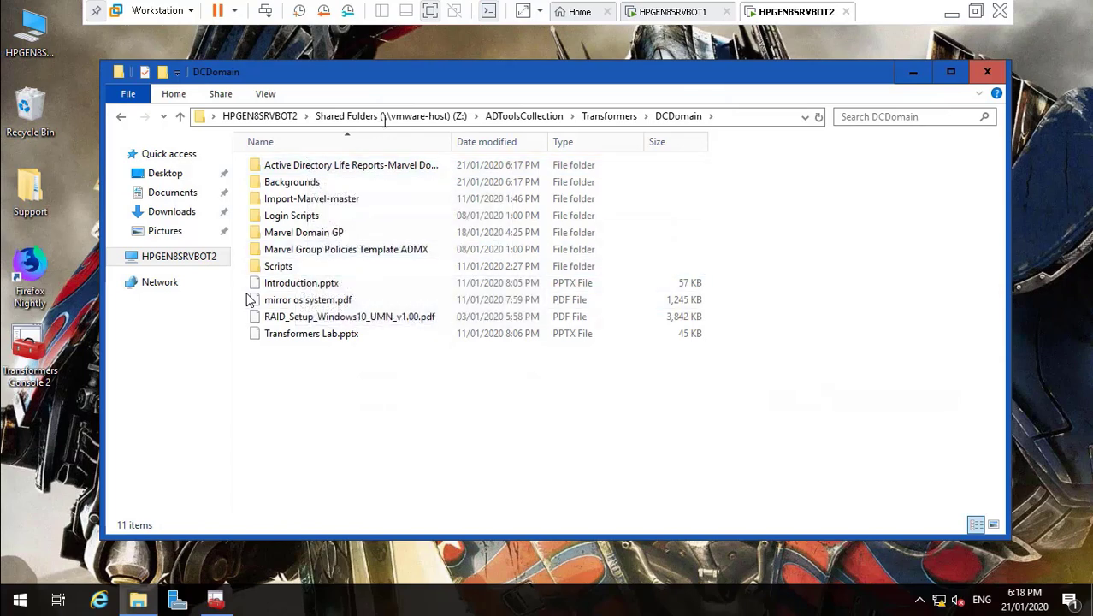
left_click(179, 257)
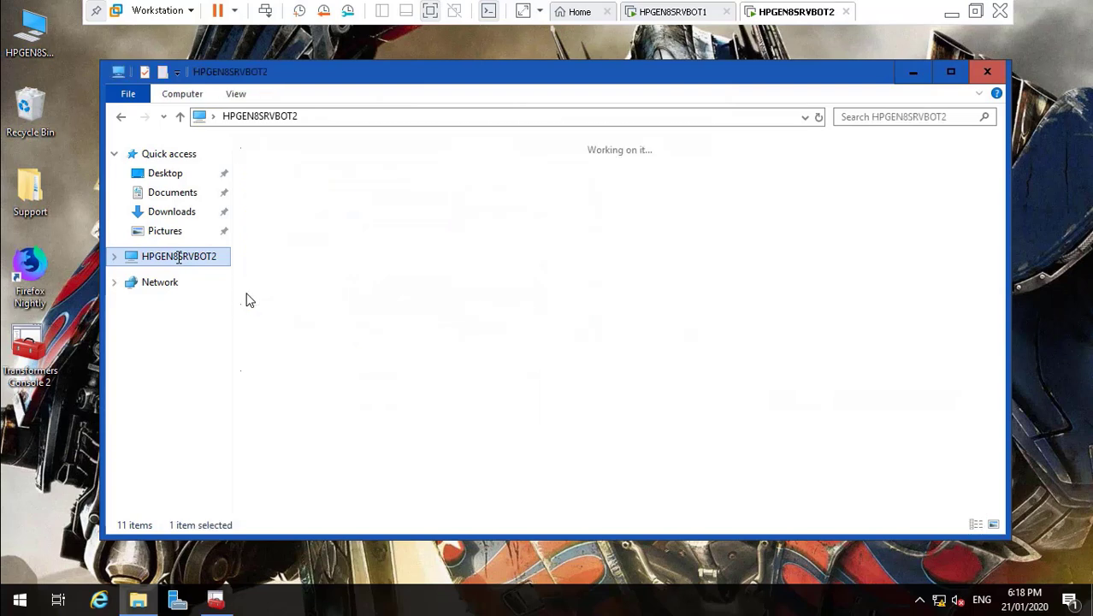
left_click(545, 325)
double_click(544, 325)
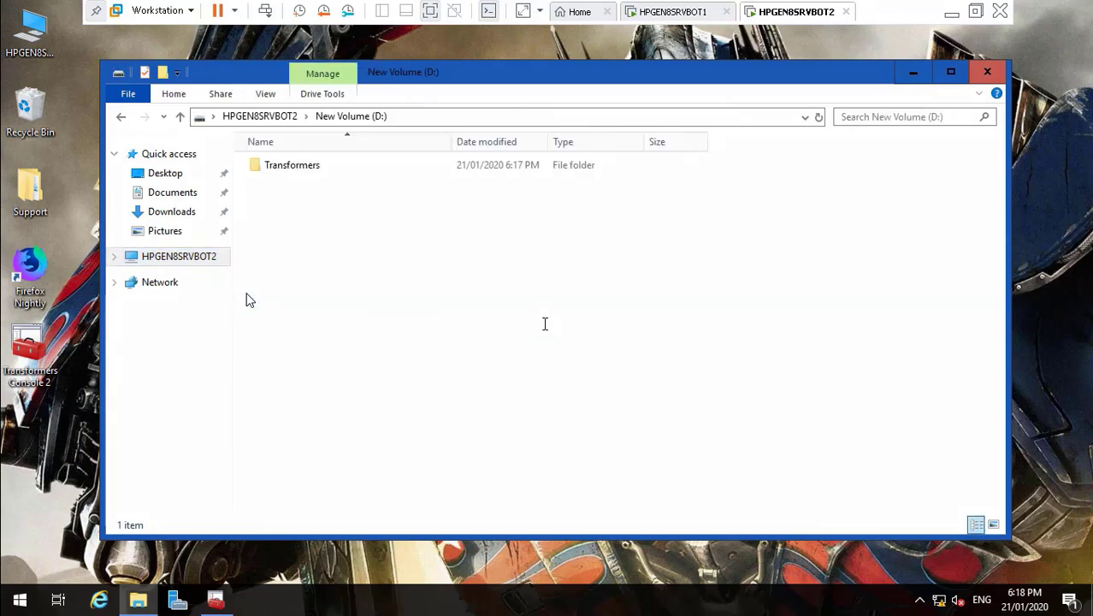
- Open D:\Transformers\DCDomain\Scripts and bring up the context menu for CreateFoldersscript
double_click(309, 164)
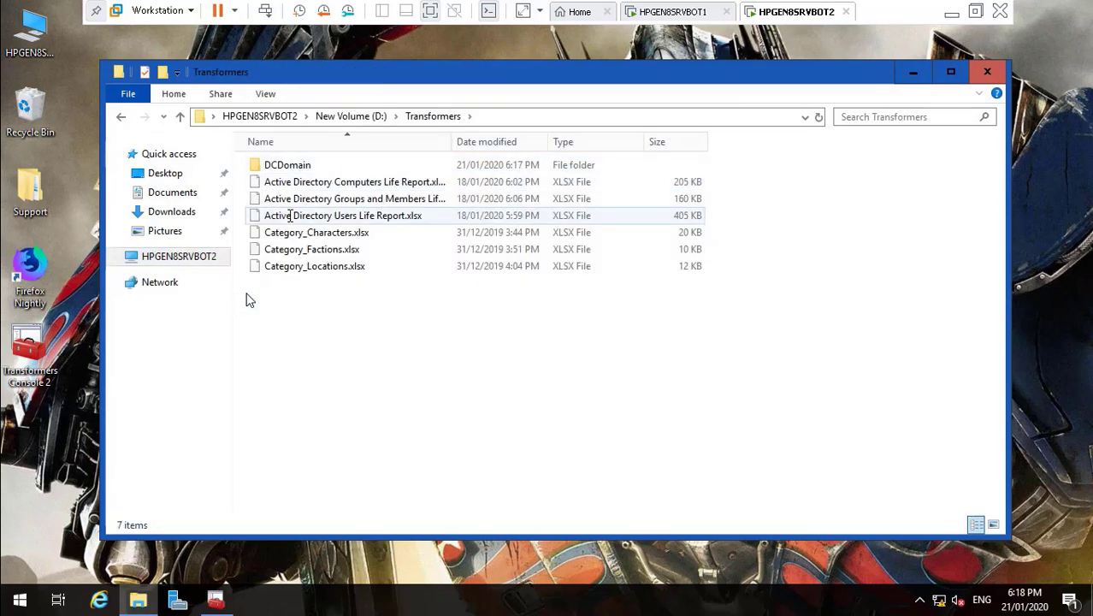
double_click(290, 165)
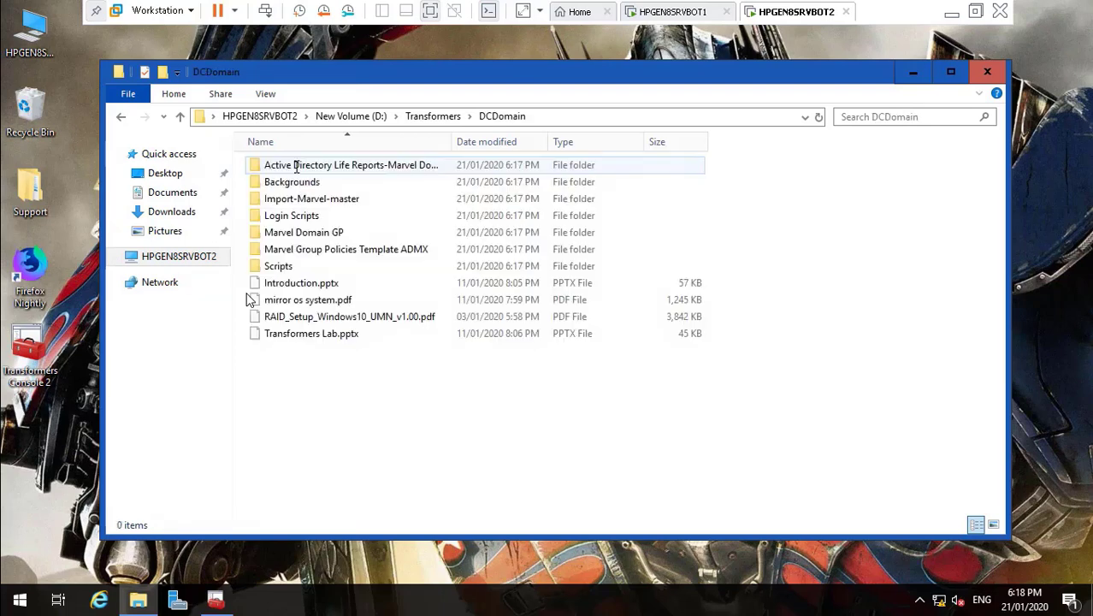
left_click(287, 266)
double_click(287, 266)
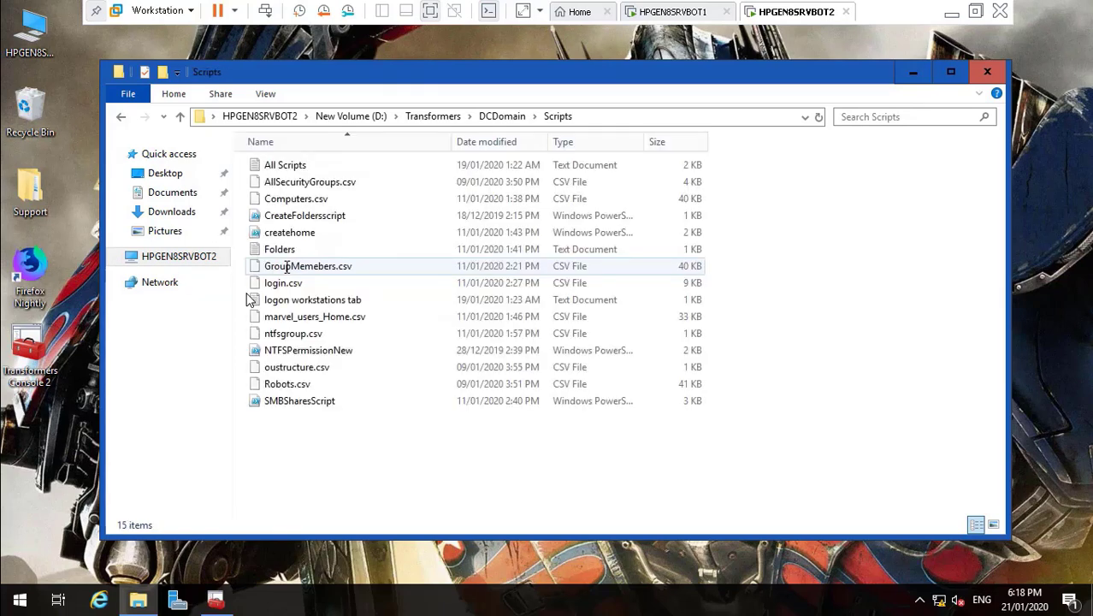
left_click(321, 219)
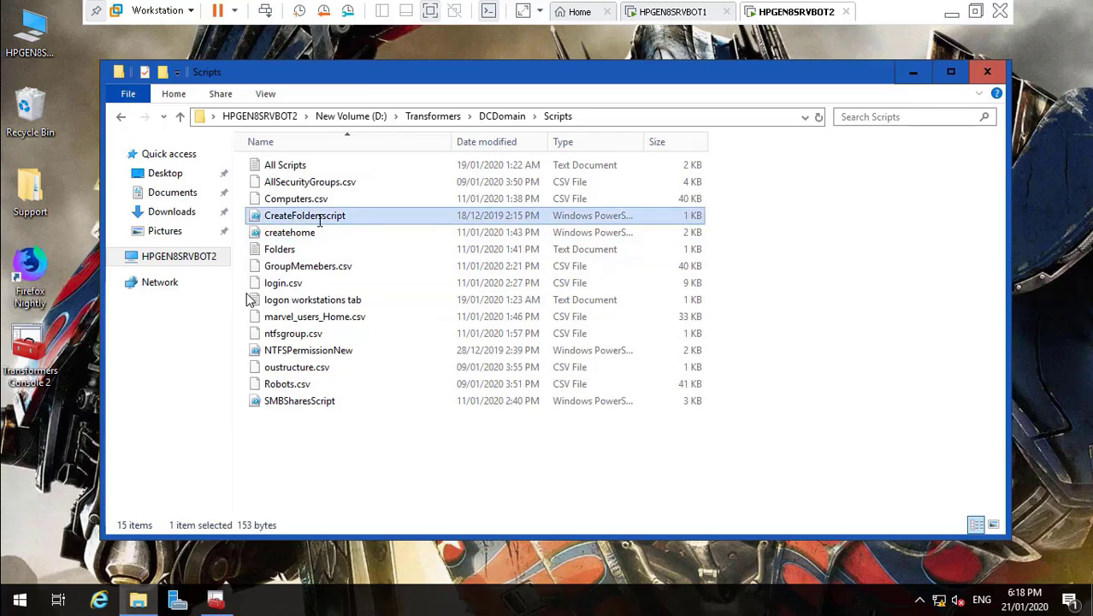
right_click(313, 220)
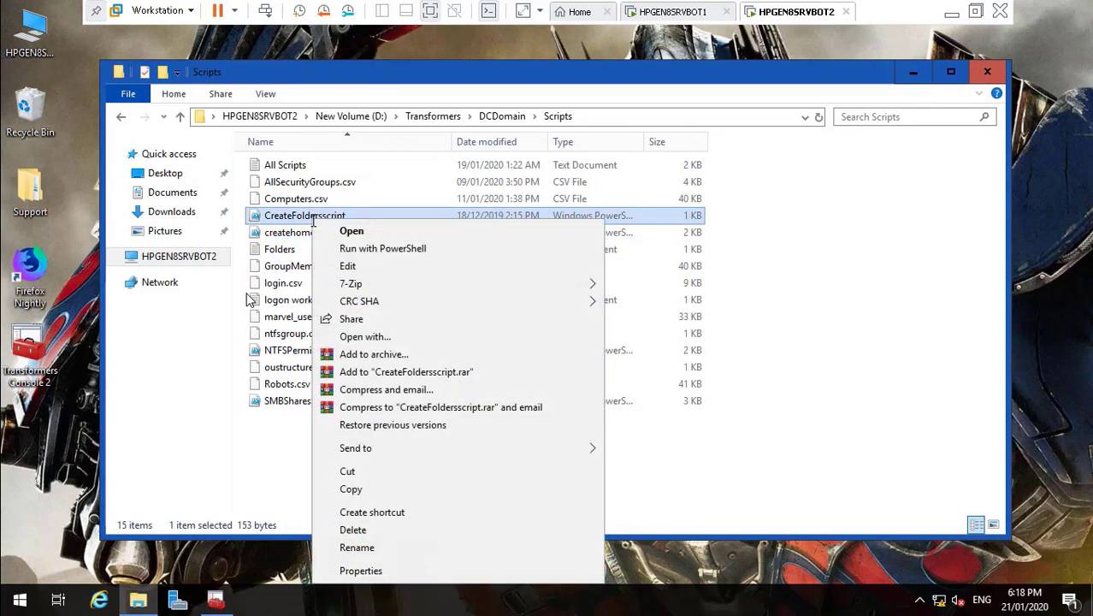
- Edit CreateFoldersscript, changing Startrek to Transformers in the line 1 Folders.txt path
left_click(342, 263)
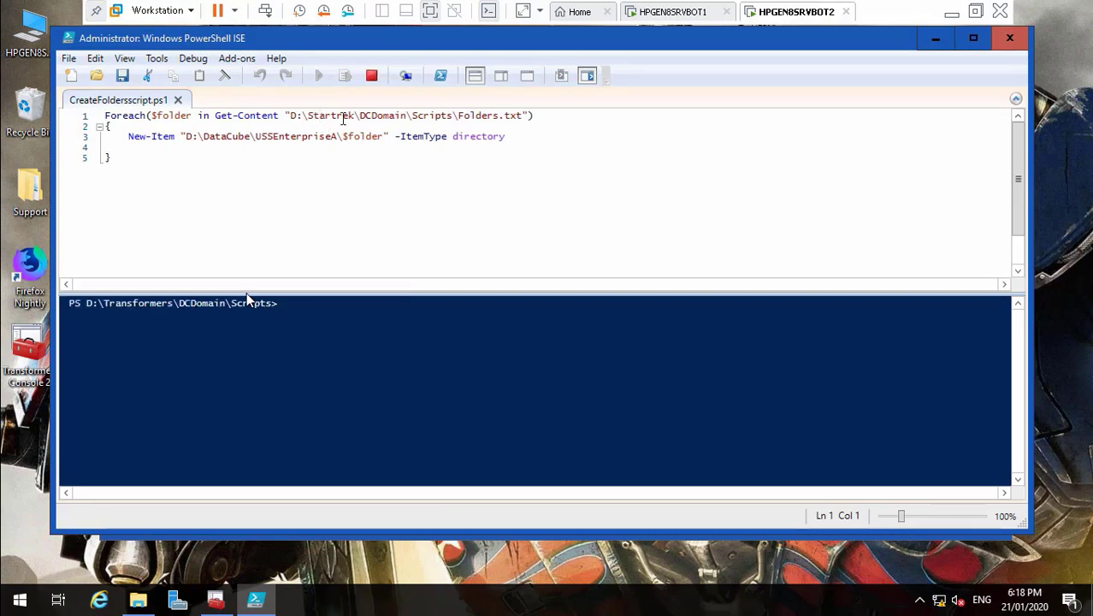
left_click(354, 115)
key("BackSpace")
key("BackSpace")
key("BackSpace")
key("BackSpace")
key("BackSpace")
key("BackSpace")
key("BackSpace")
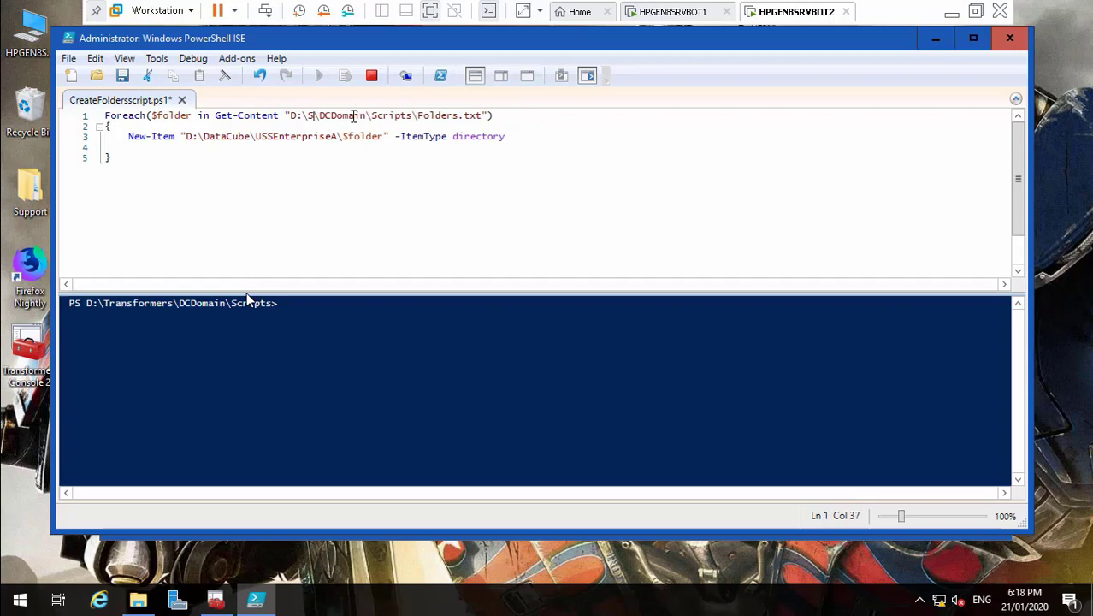
key("BackSpace")
type("Tran")
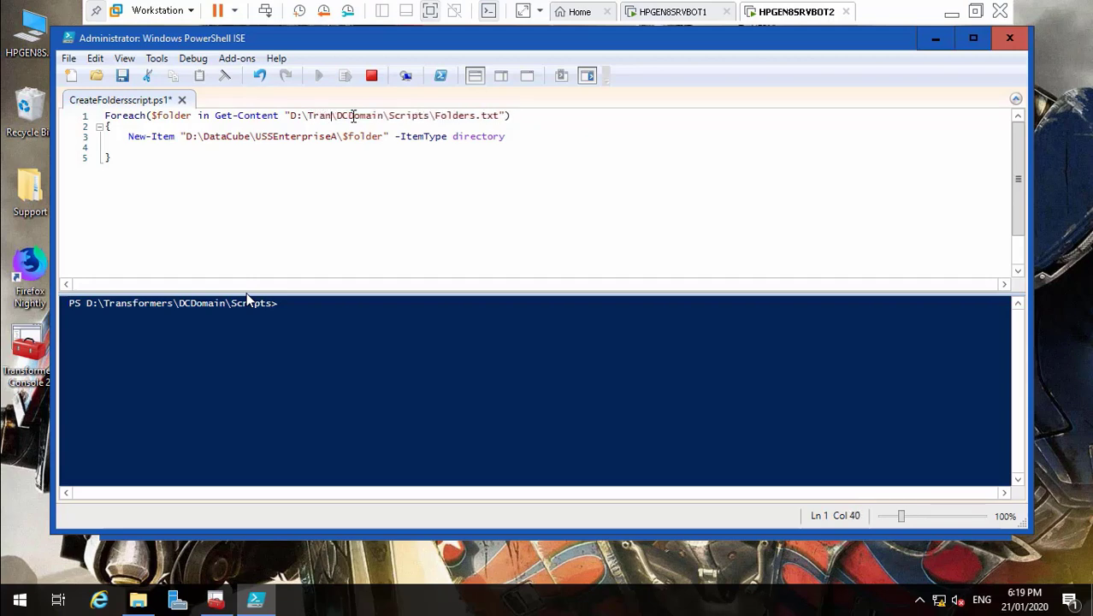
type("sformers")
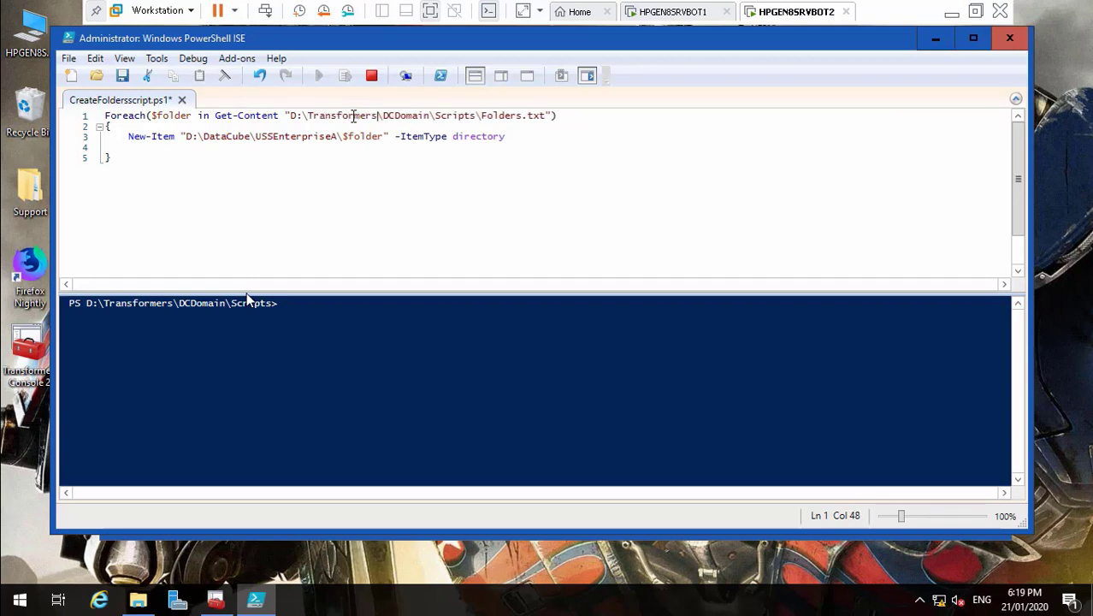
- Select DataCube on line 3, save the script, and close PowerShell ISE
left_click(251, 136)
left_click_drag(249, 137, 218, 139)
left_click_drag(250, 137, 205, 137)
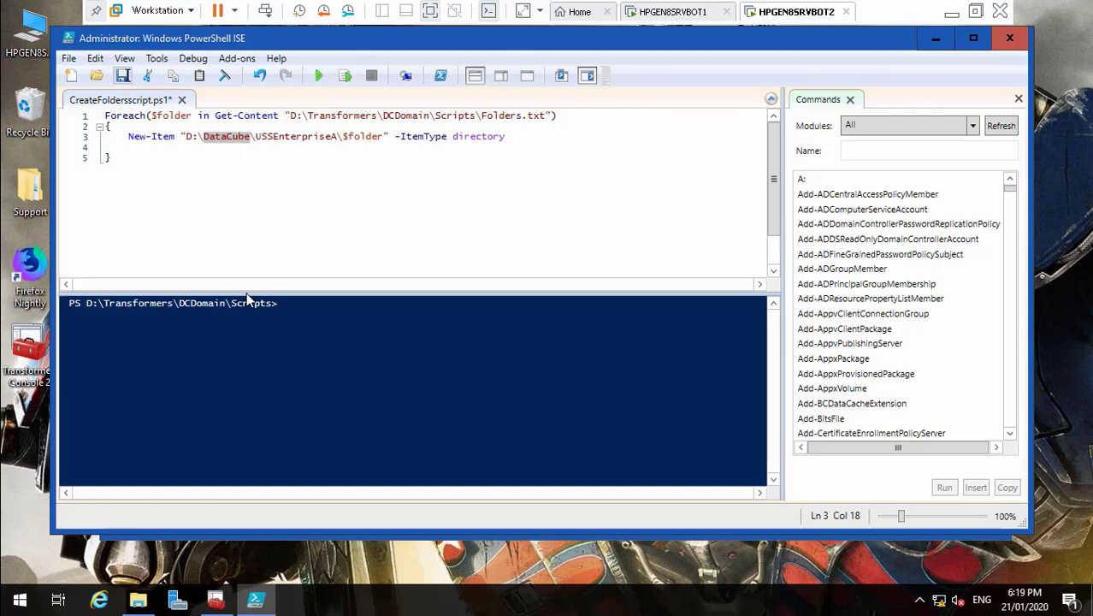
left_click(122, 76)
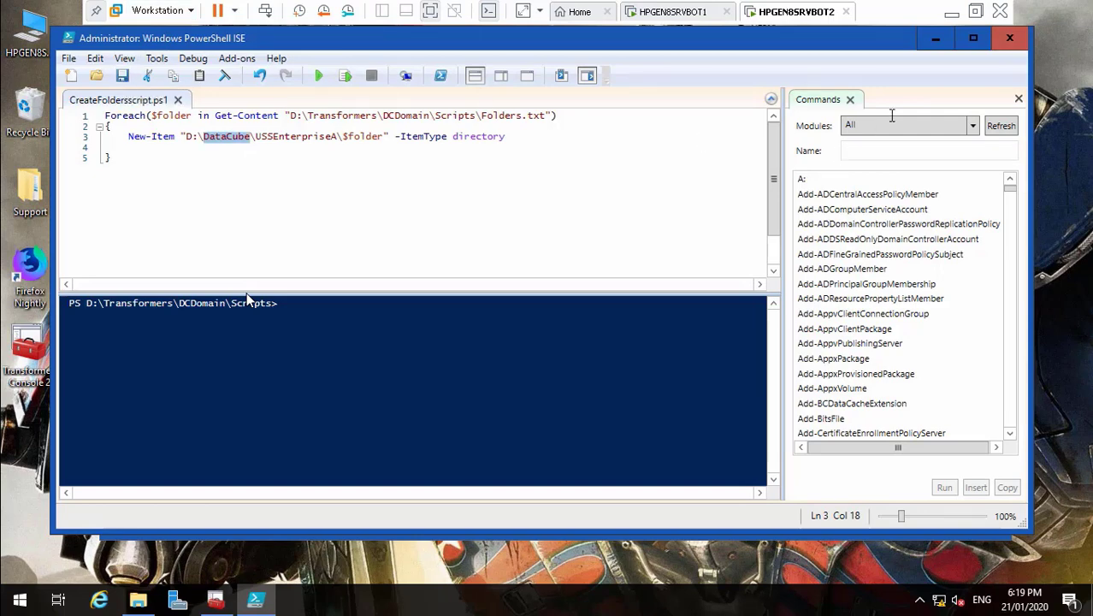
left_click(1005, 37)
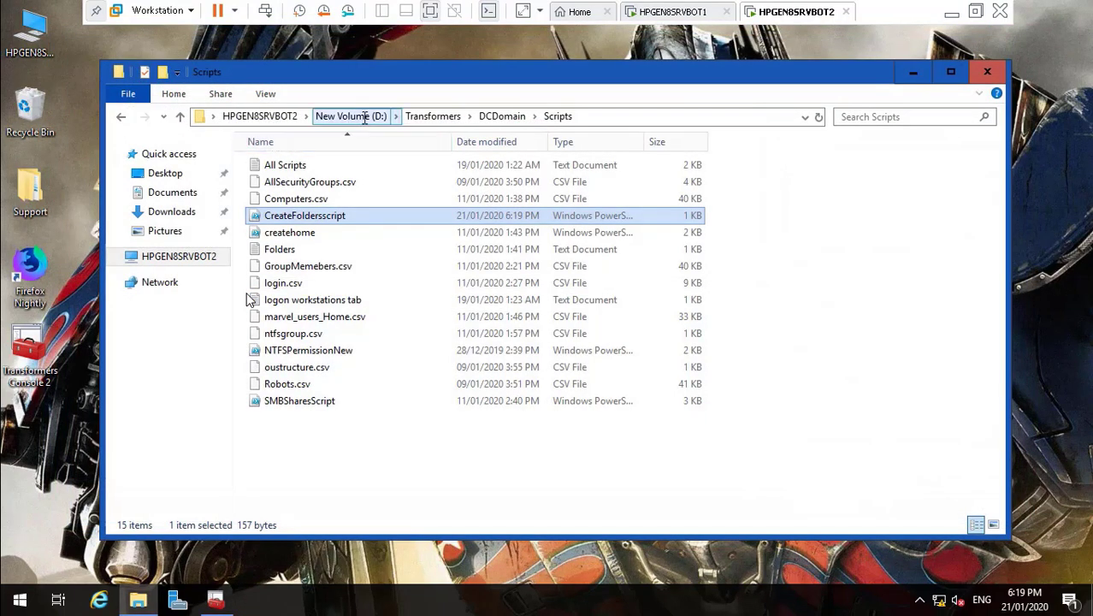
- Create a new folder named DataCube at the root of New Volume (D:)
left_click(365, 118)
right_click(326, 295)
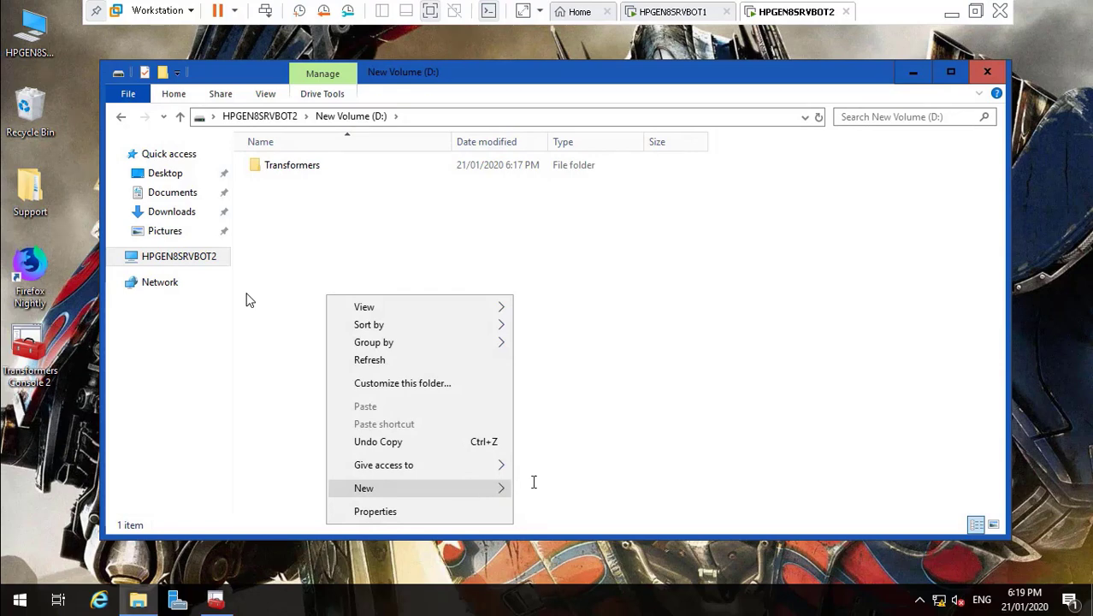
left_click(492, 494)
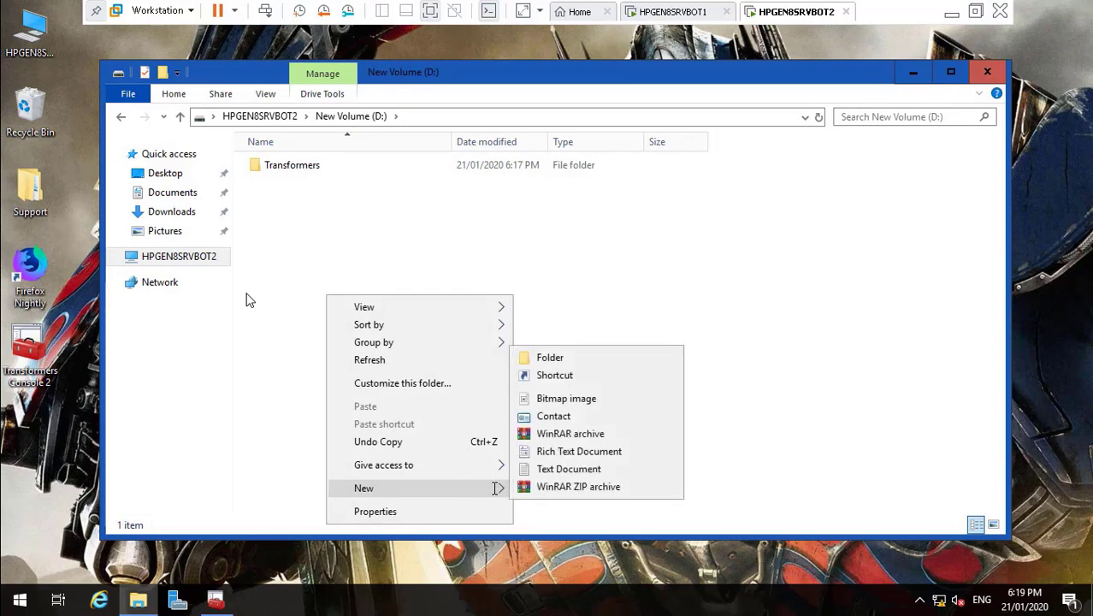
left_click(613, 357)
type("DataCube")
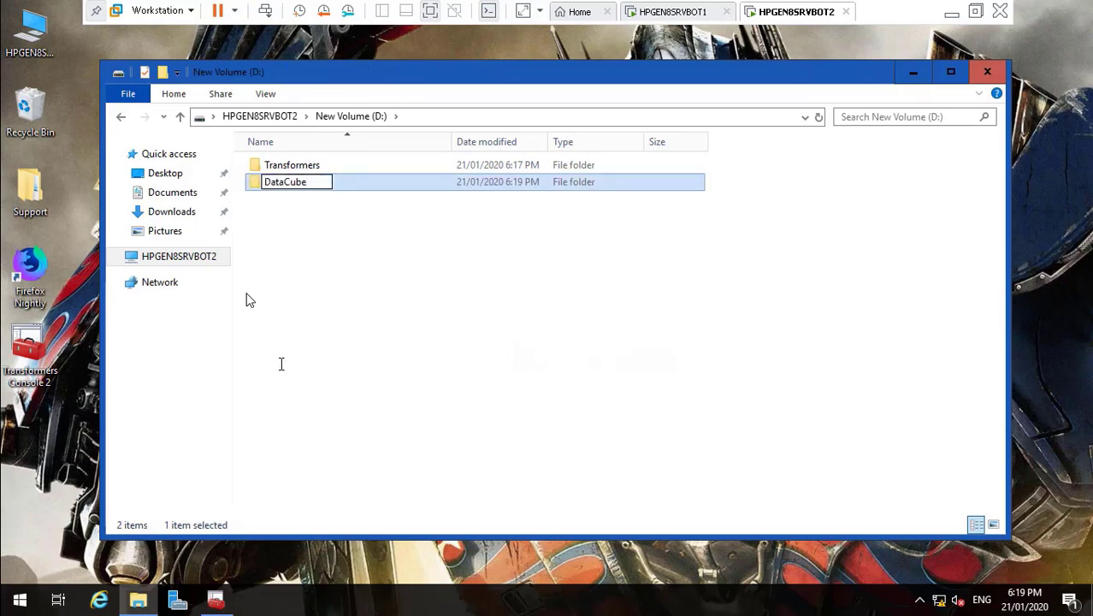
left_click(269, 220)
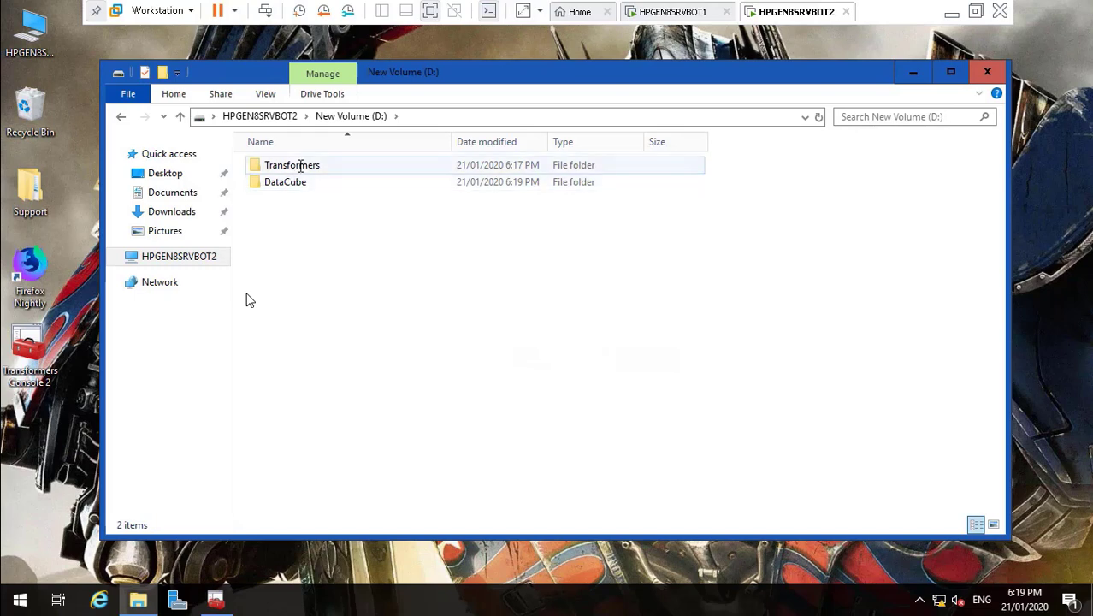
- Return to Transformers\DCDomain\Scripts and bring up the createhome script's context menu
double_click(295, 165)
double_click(295, 171)
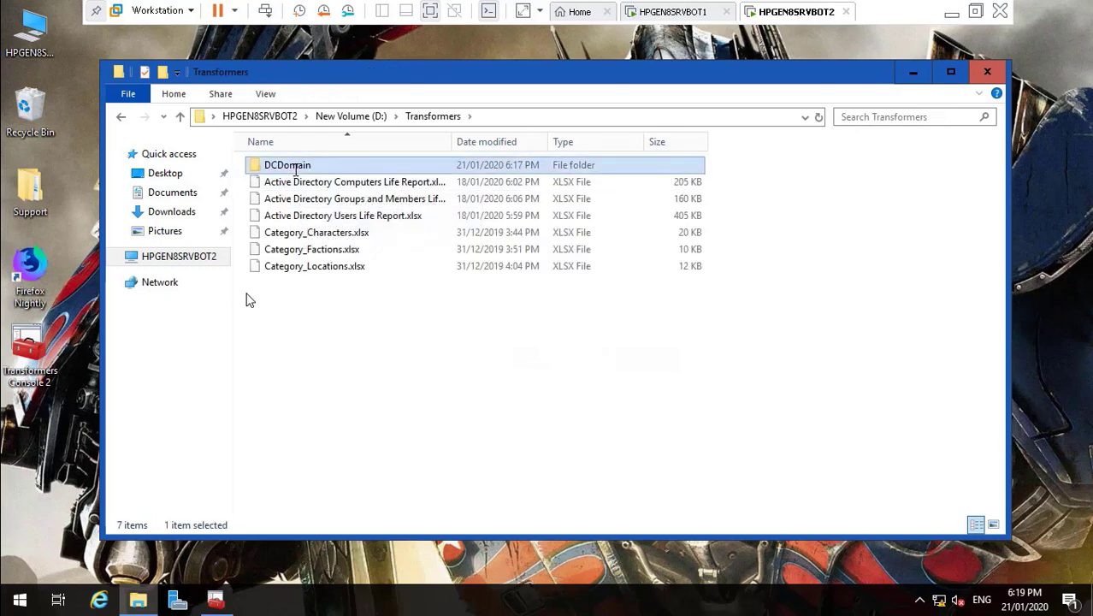
double_click(280, 266)
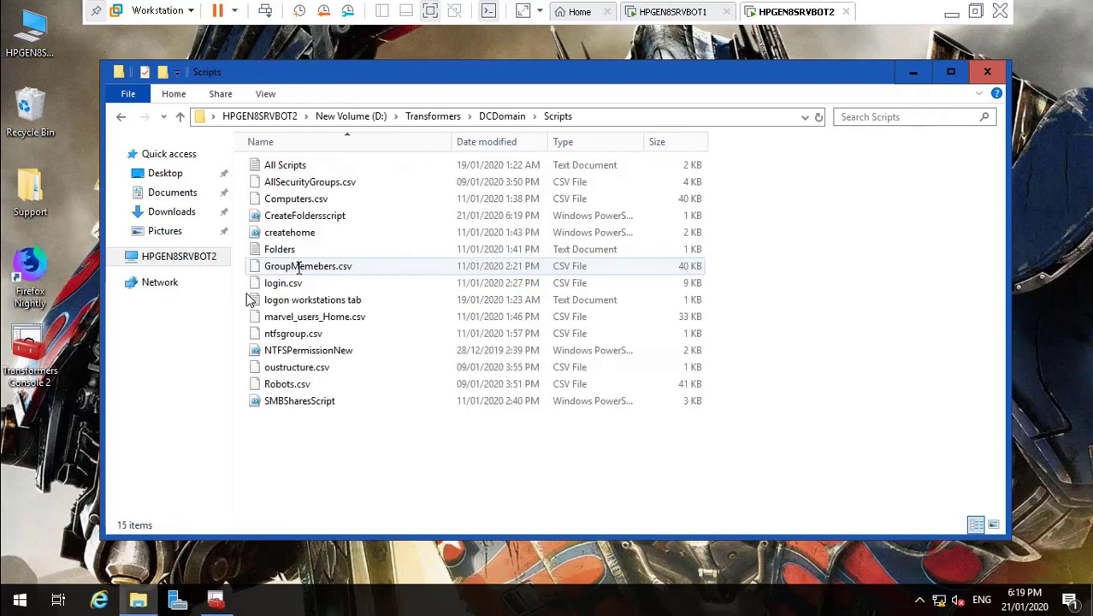
right_click(295, 233)
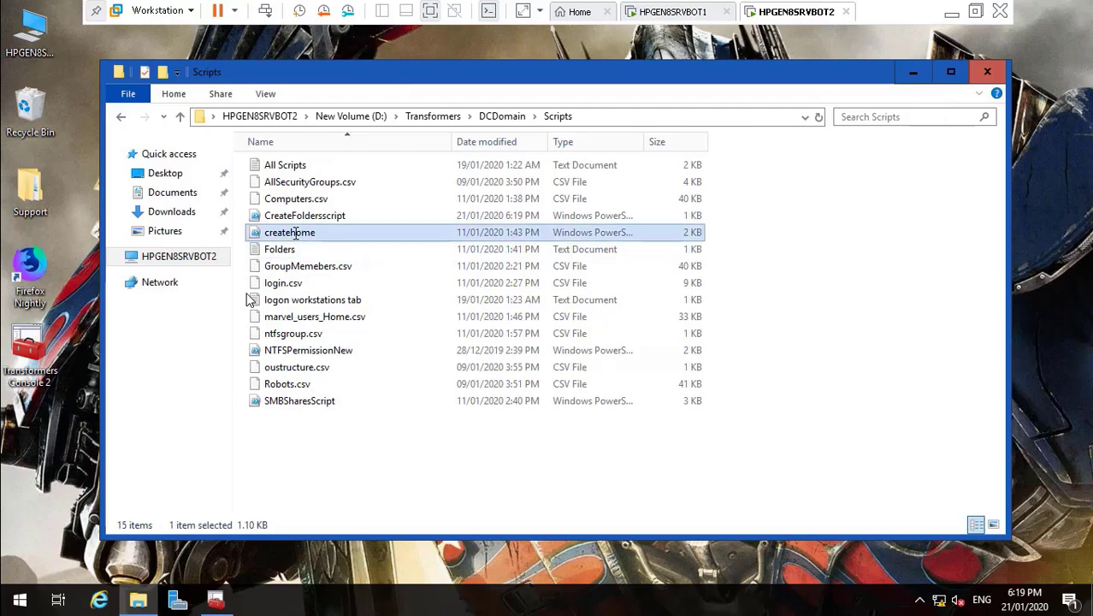
- Open the createhome script in PowerShell ISE and select the Biochips share name on line 4
left_click(330, 265)
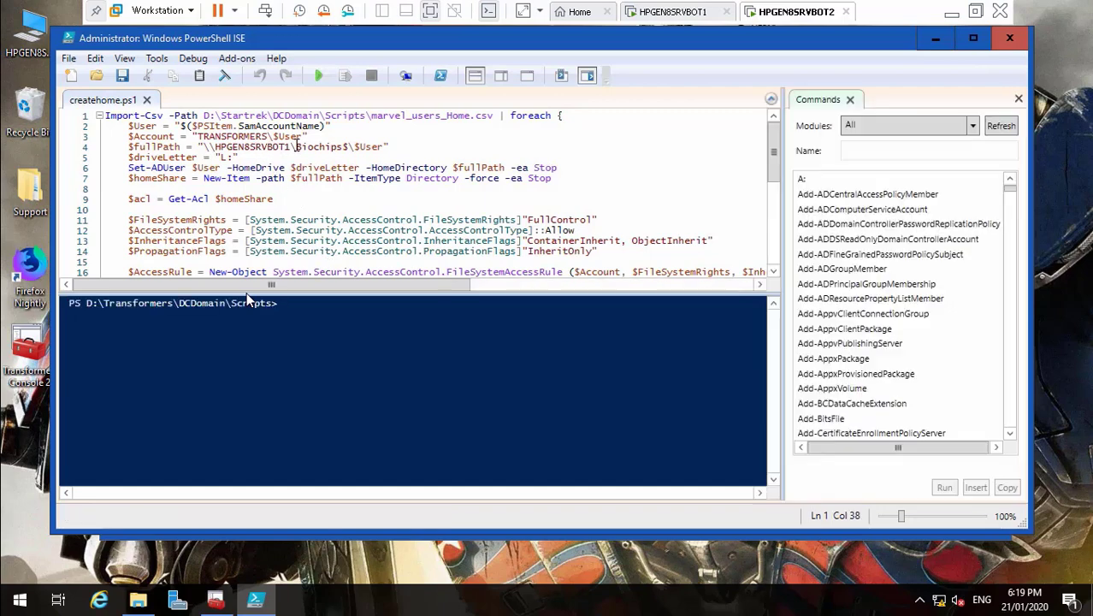
left_click_drag(297, 147, 343, 150)
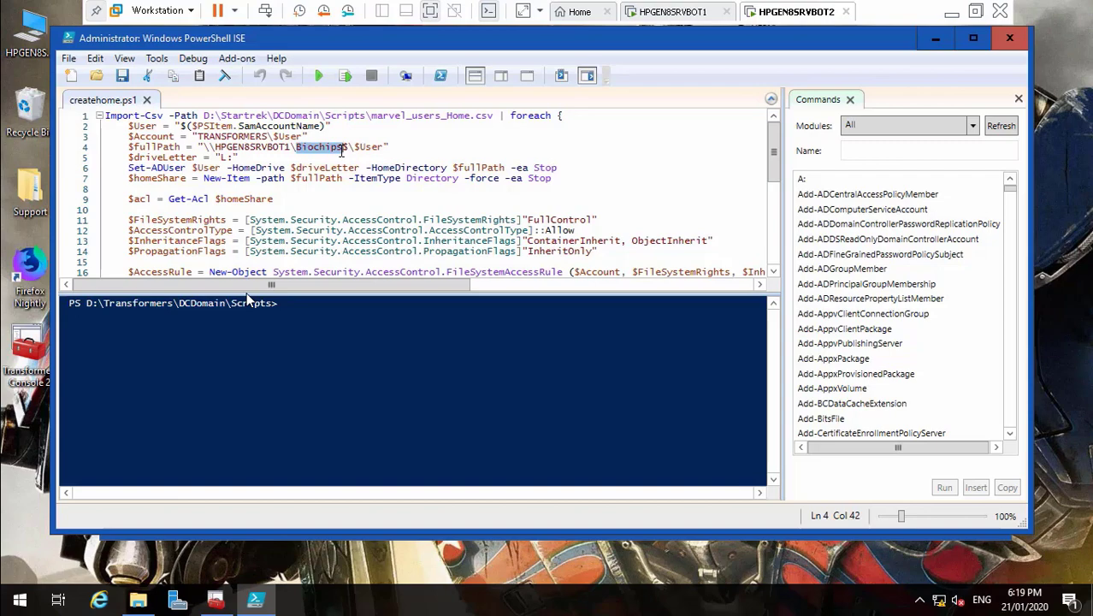
left_click(932, 43)
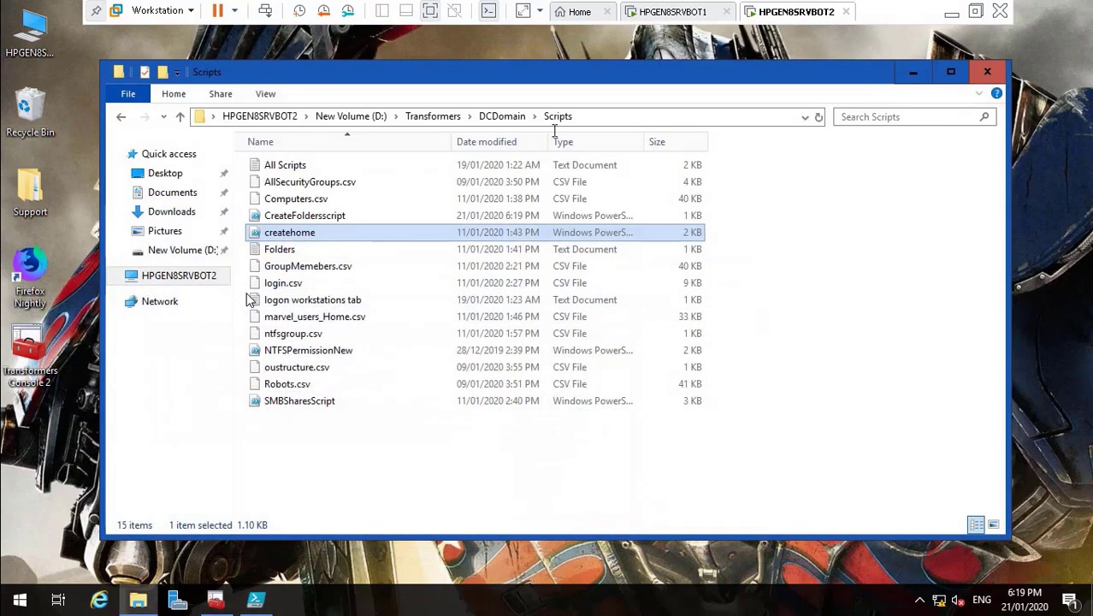
- Create a new folder named Biochips at the root of drive D:, then close the script editor
left_click(378, 115)
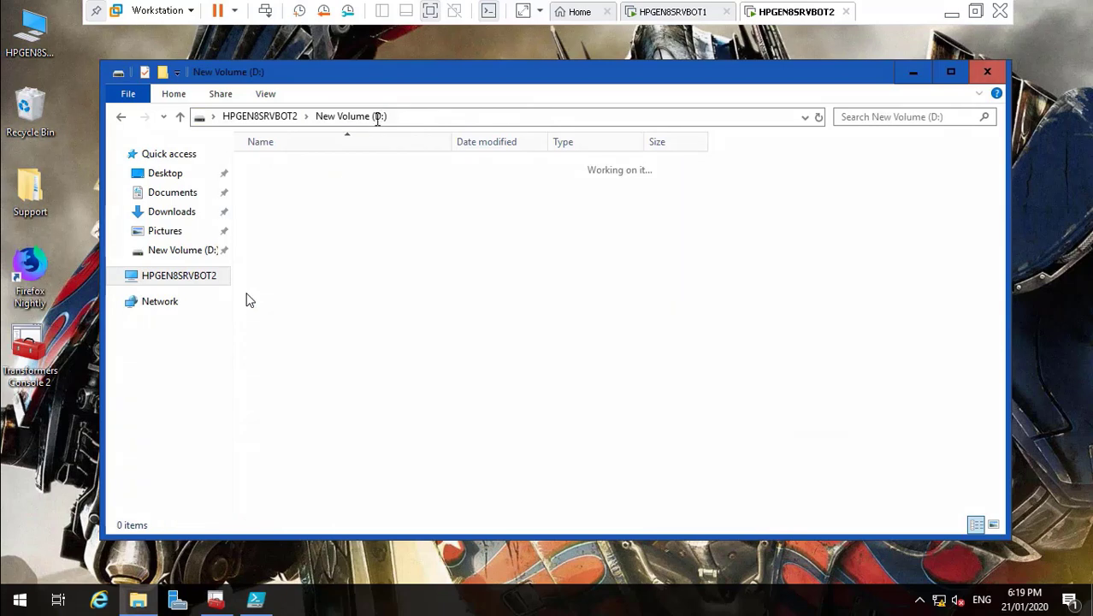
left_click(308, 238)
right_click(308, 238)
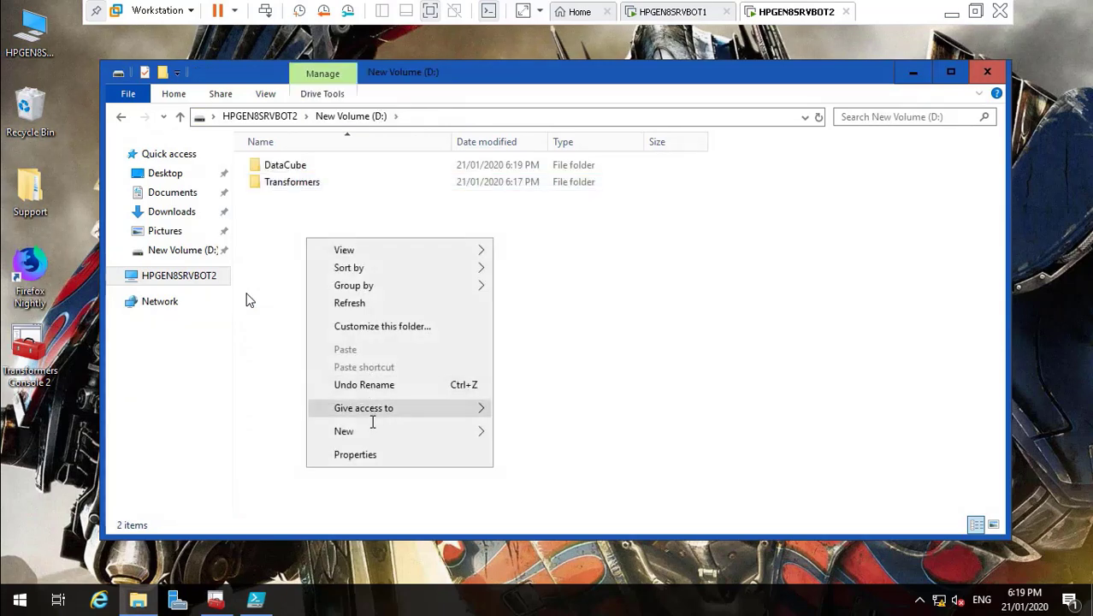
mouse_move(372, 433)
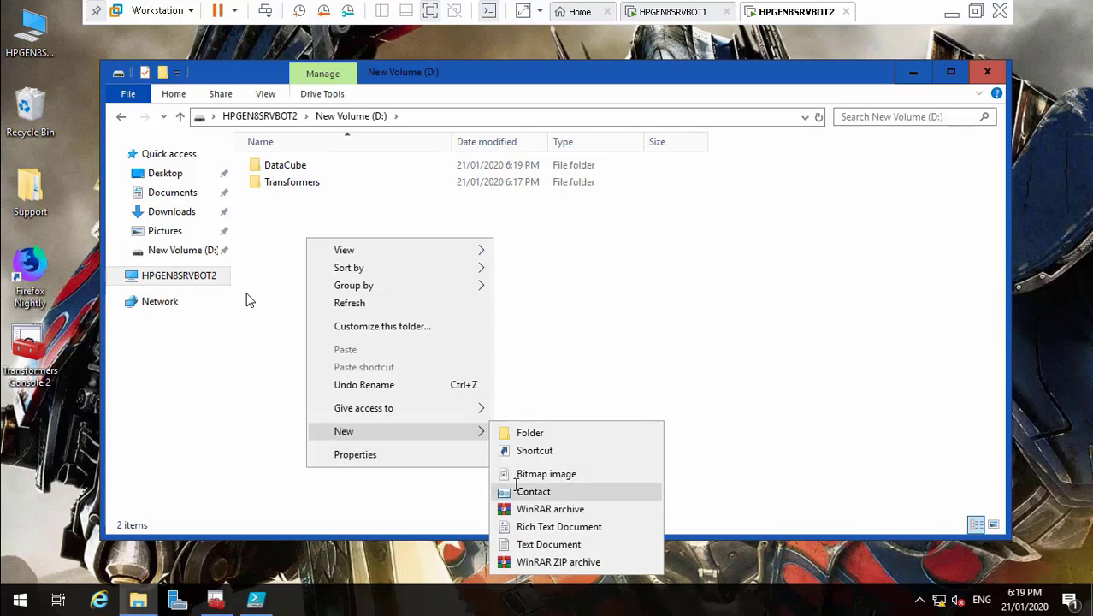
left_click(551, 433)
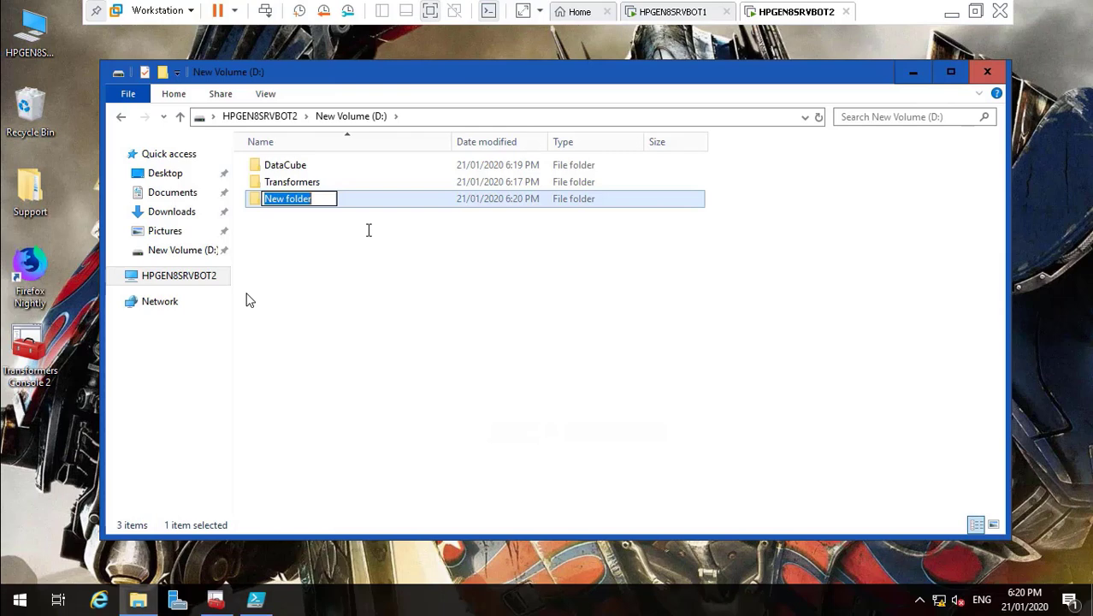
type("Biochips")
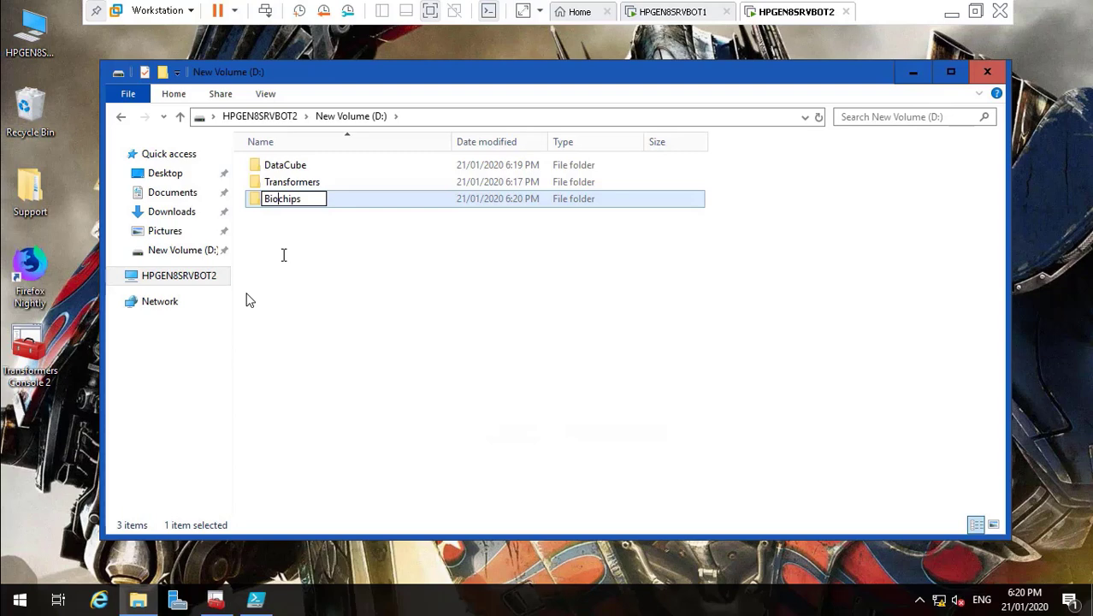
key("BackSpace")
key("BackSpace")
key("ctrl+z")
left_click(316, 260)
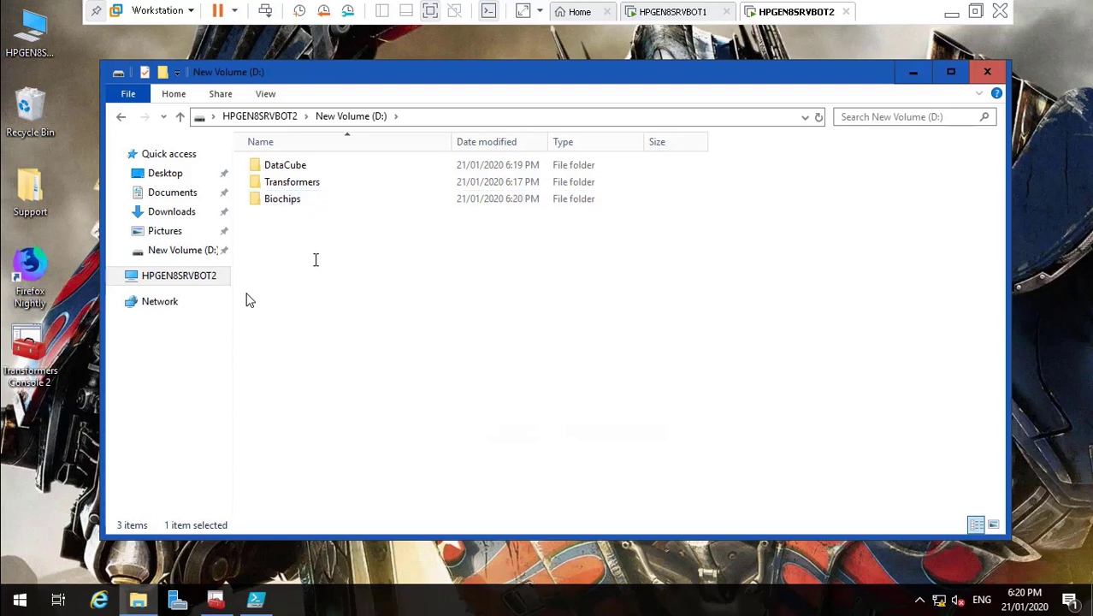
left_click(267, 607)
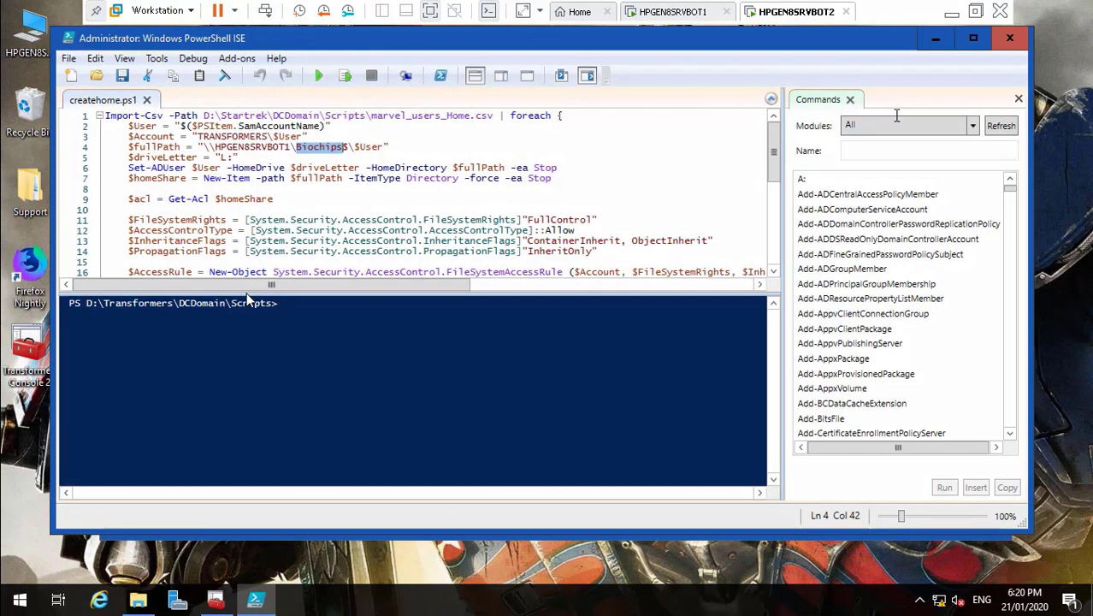
left_click(1009, 38)
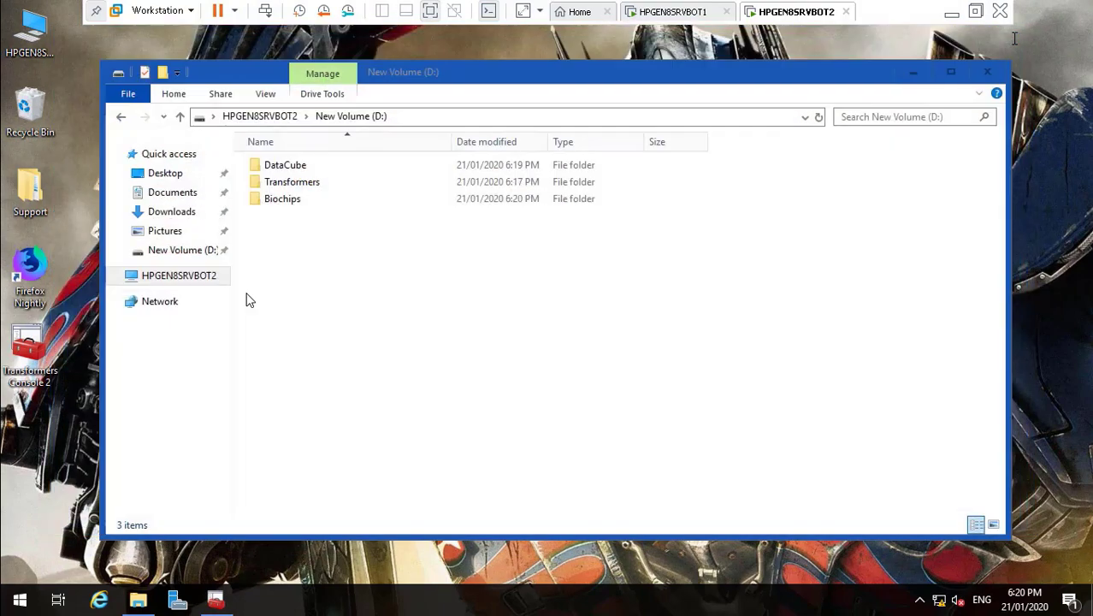
- Turn on advanced sharing for the Biochips folder as the hidden share Biochips$
right_click(283, 198)
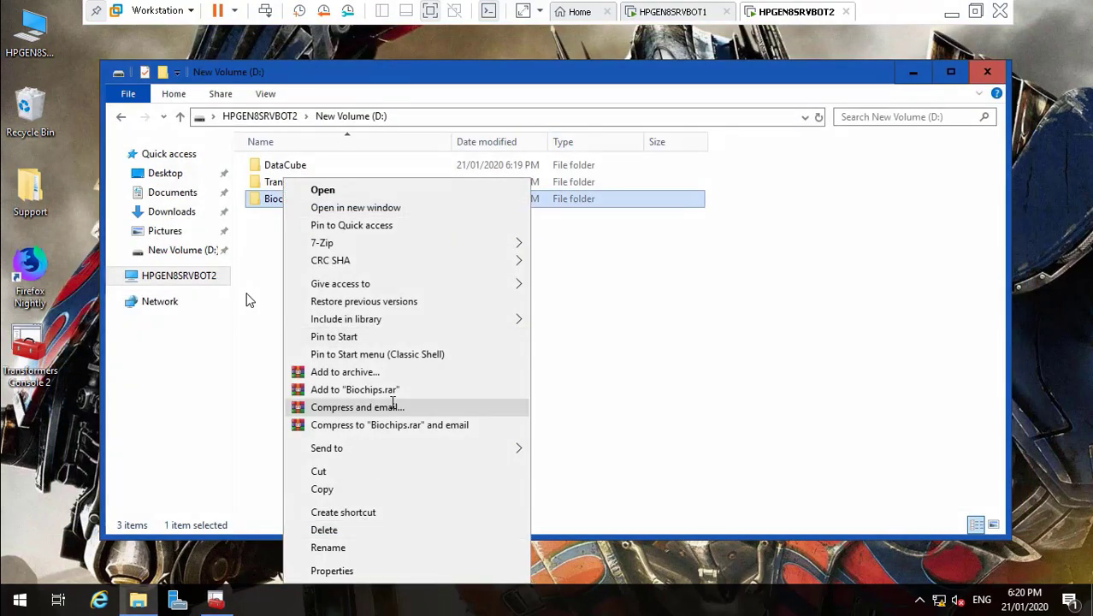
left_click(358, 571)
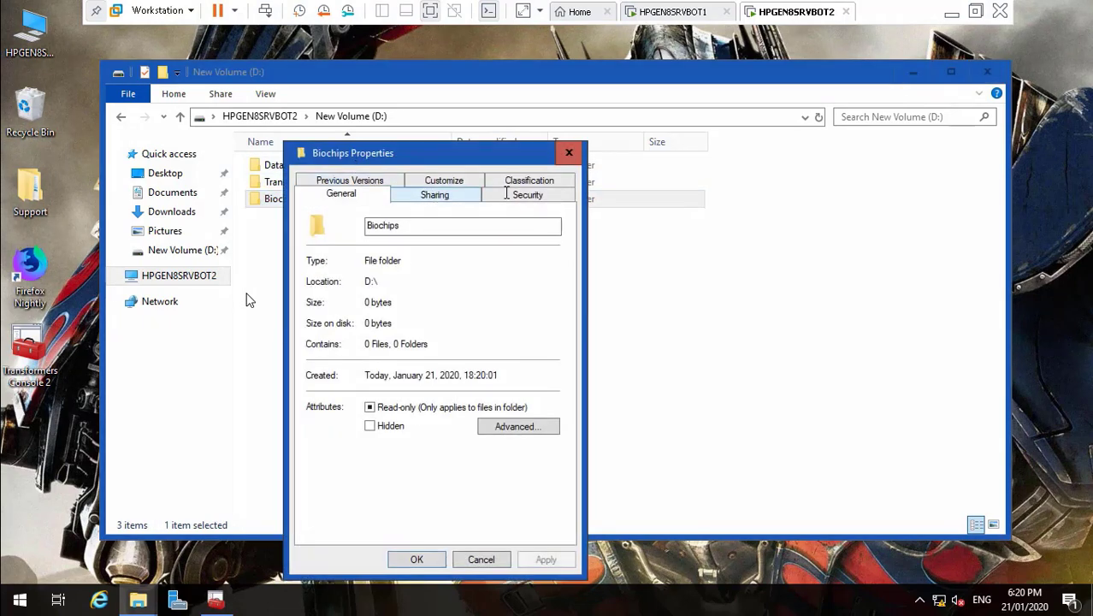
left_click(436, 194)
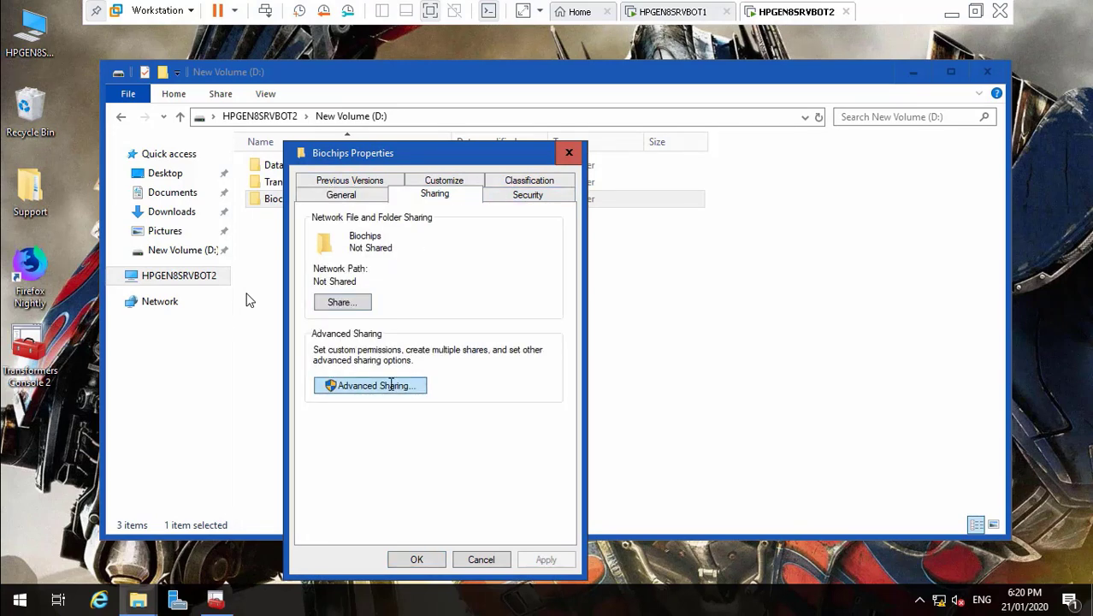
left_click(391, 386)
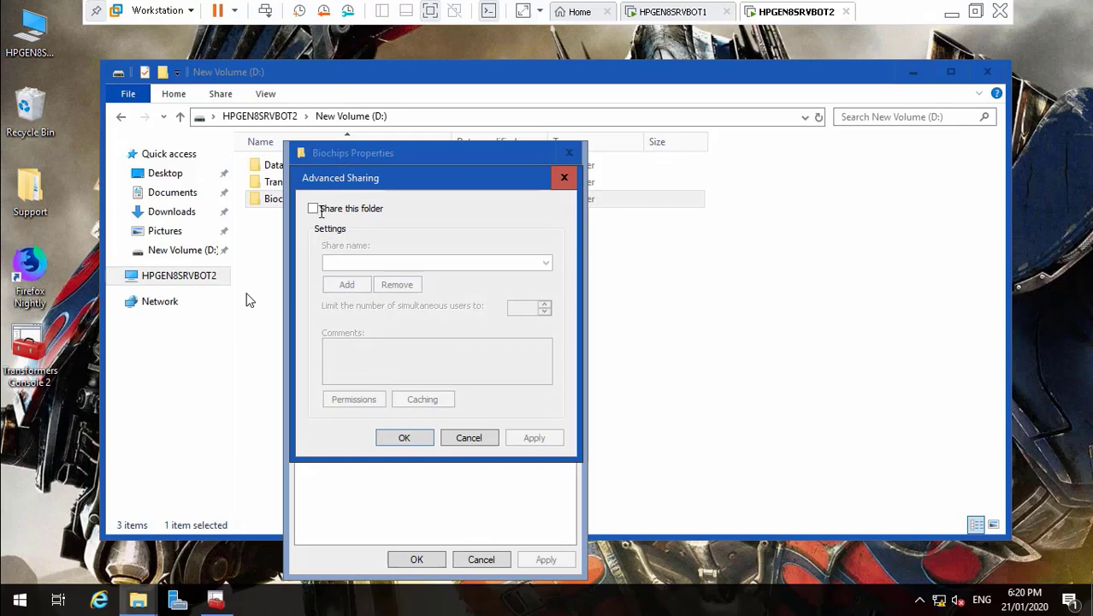
left_click(313, 208)
left_click(365, 261)
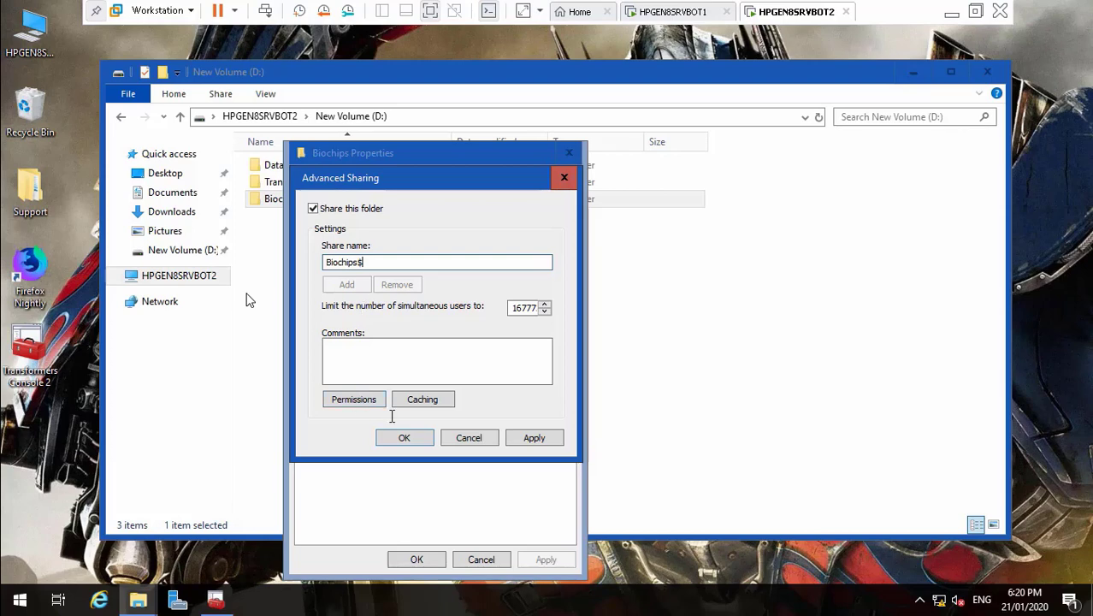
left_click(372, 399)
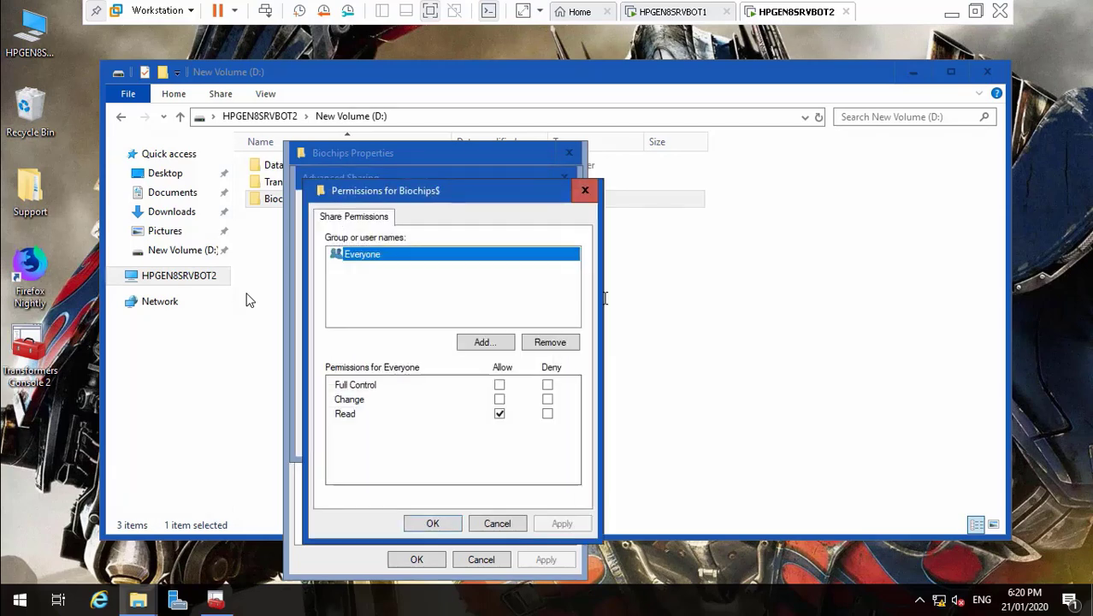
- Replace Everyone in the share permissions with Domain Users and TR_AllUsers, both Full Control
left_click(540, 340)
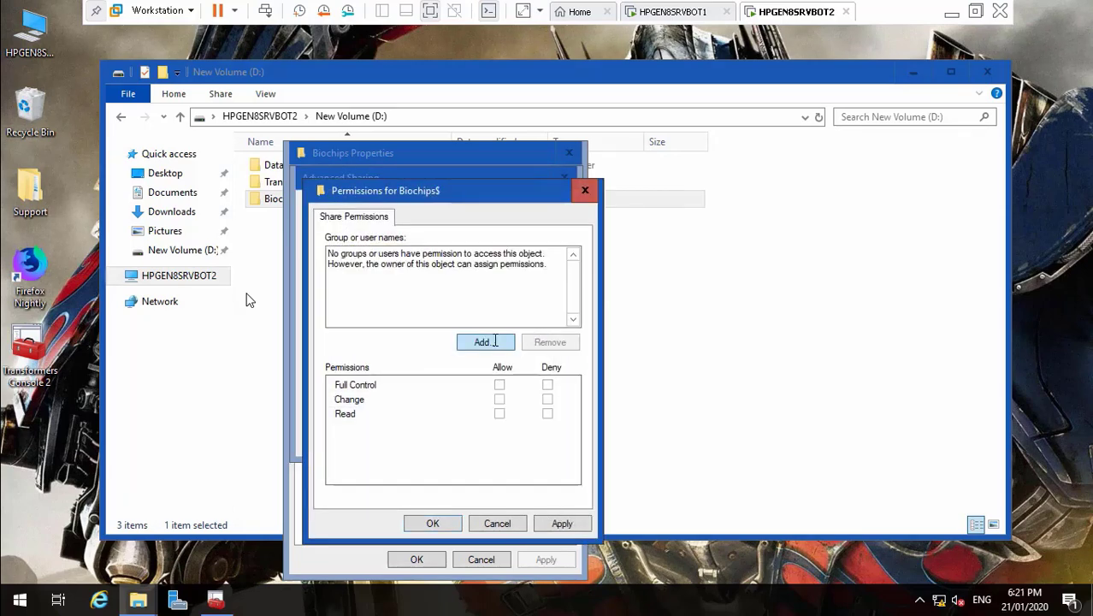
left_click(484, 342)
type("D")
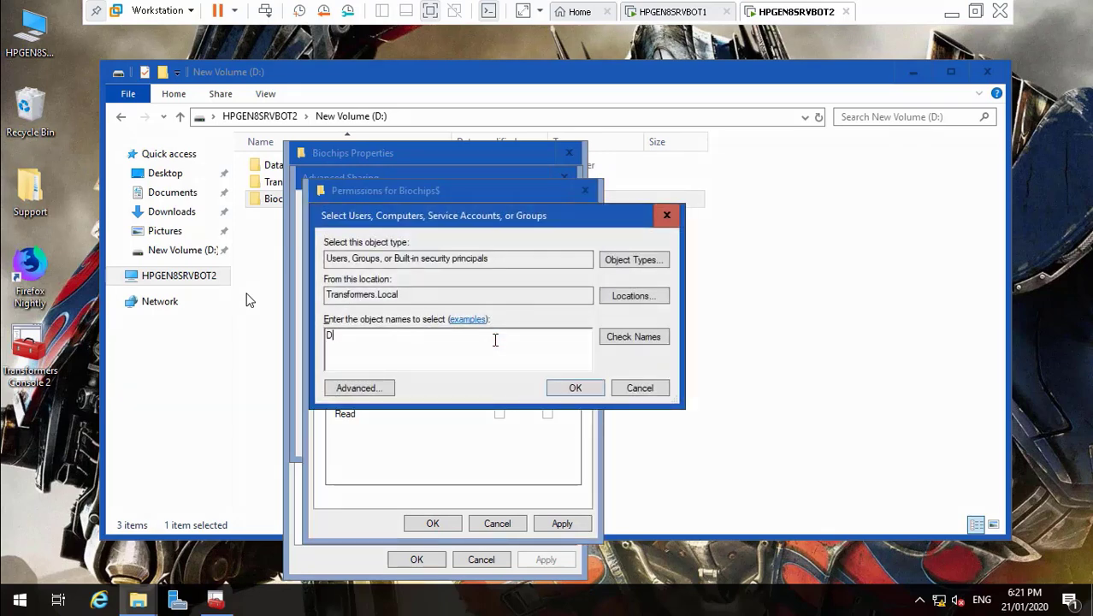
type("omain Users")
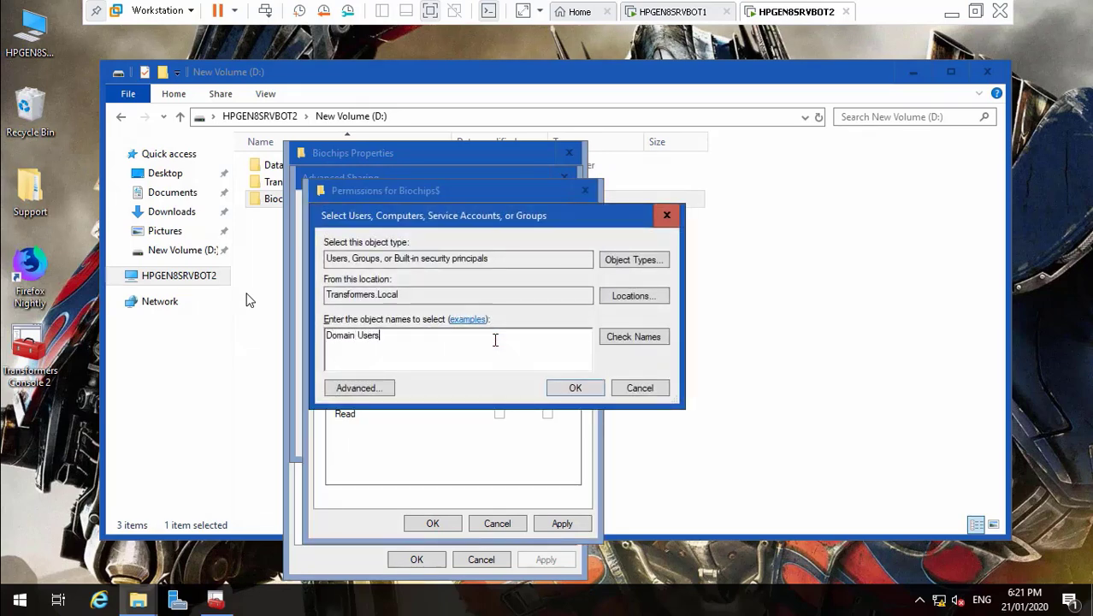
left_click(633, 336)
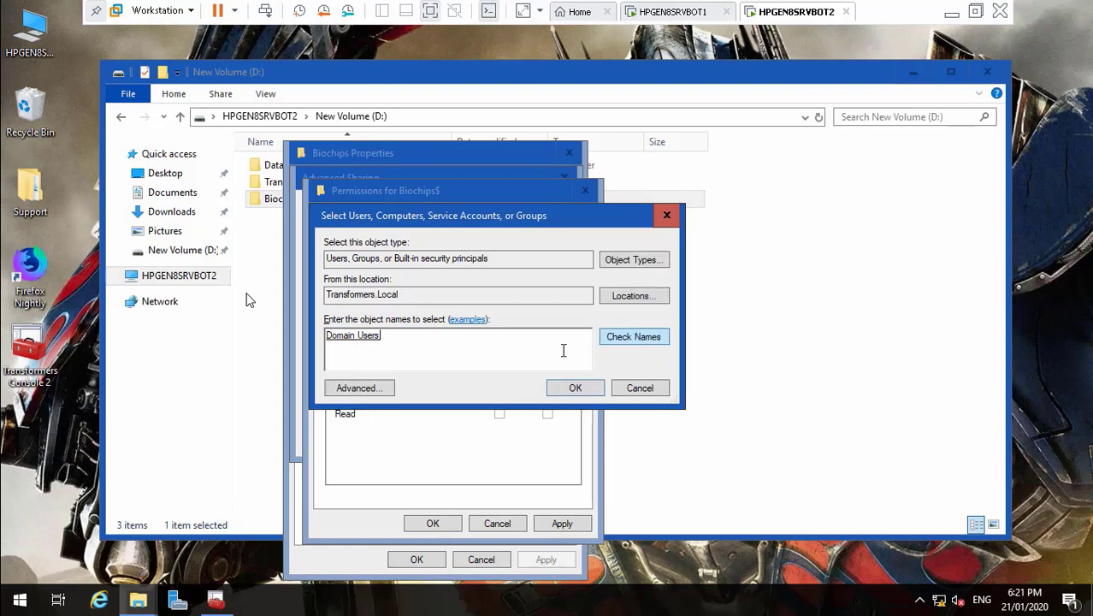
left_click(571, 388)
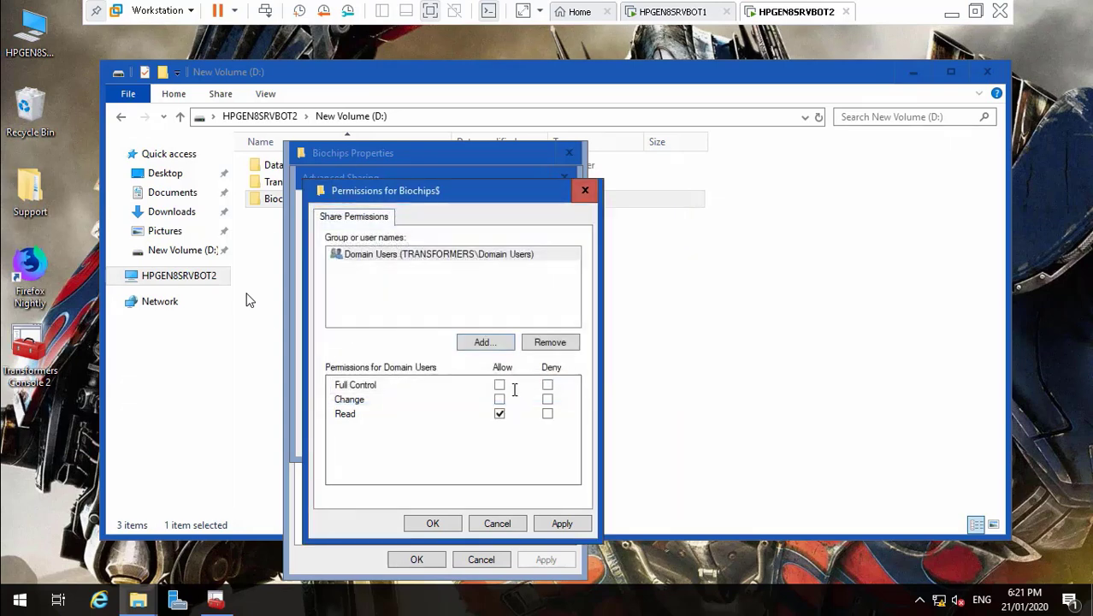
left_click(500, 385)
left_click(492, 342)
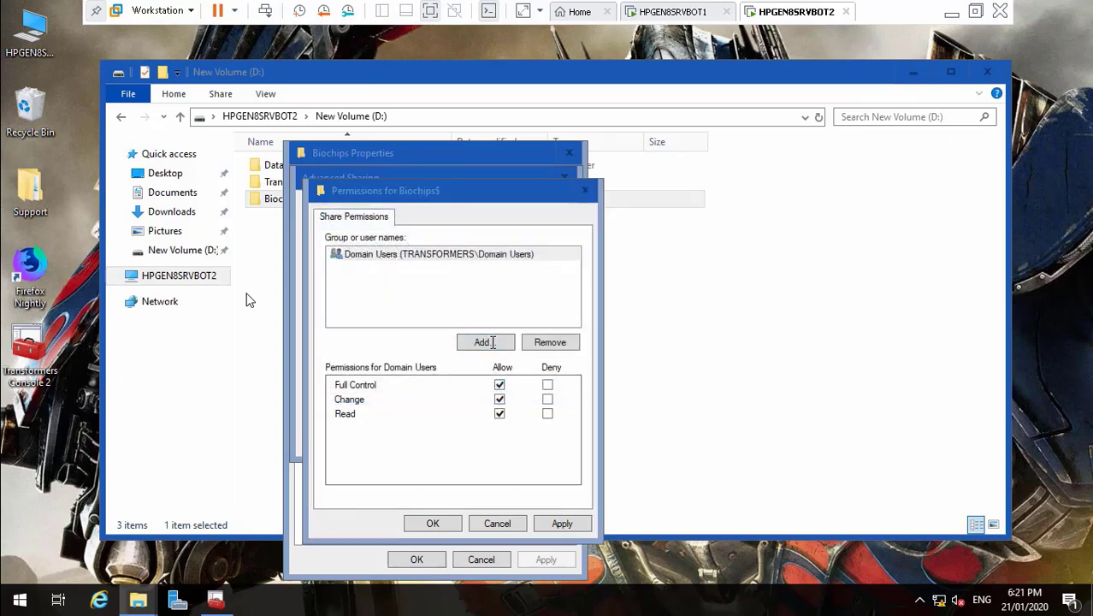
type("T")
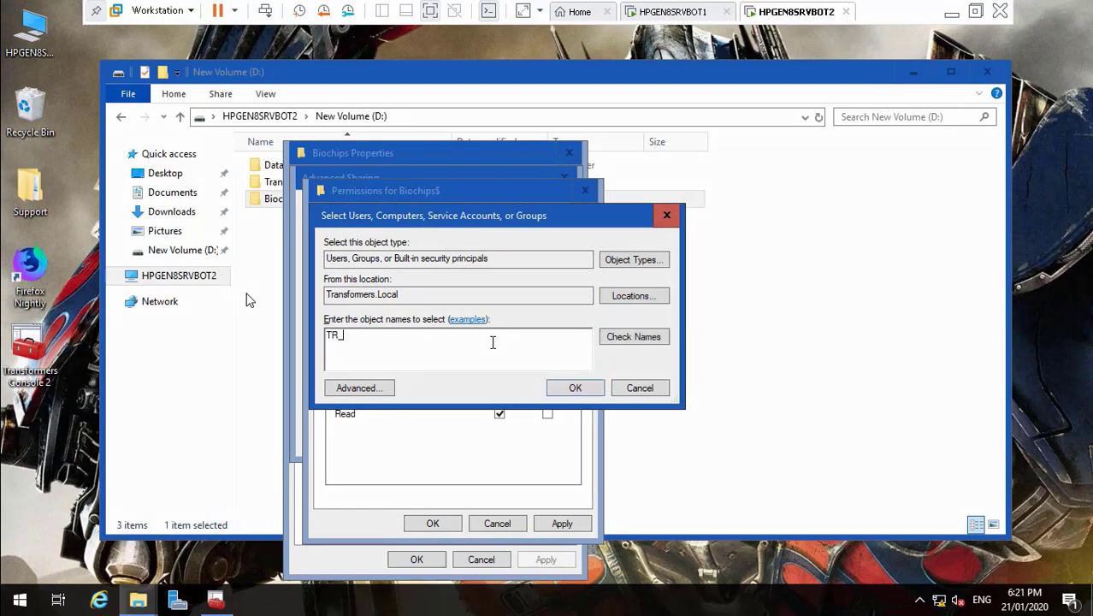
type("R_Al")
left_click(613, 332)
left_click(581, 388)
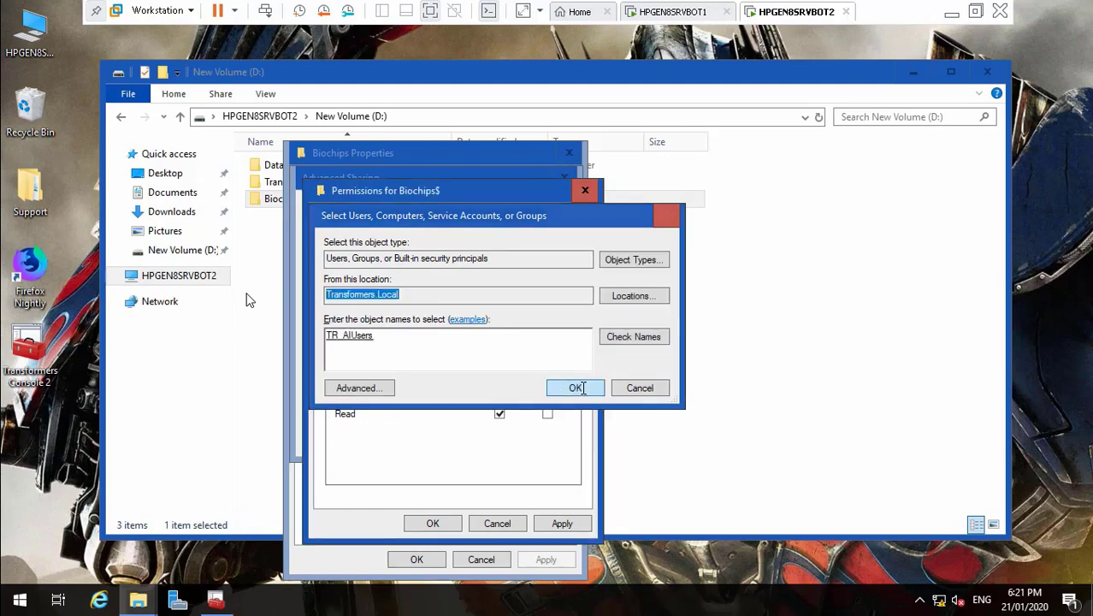
left_click(500, 384)
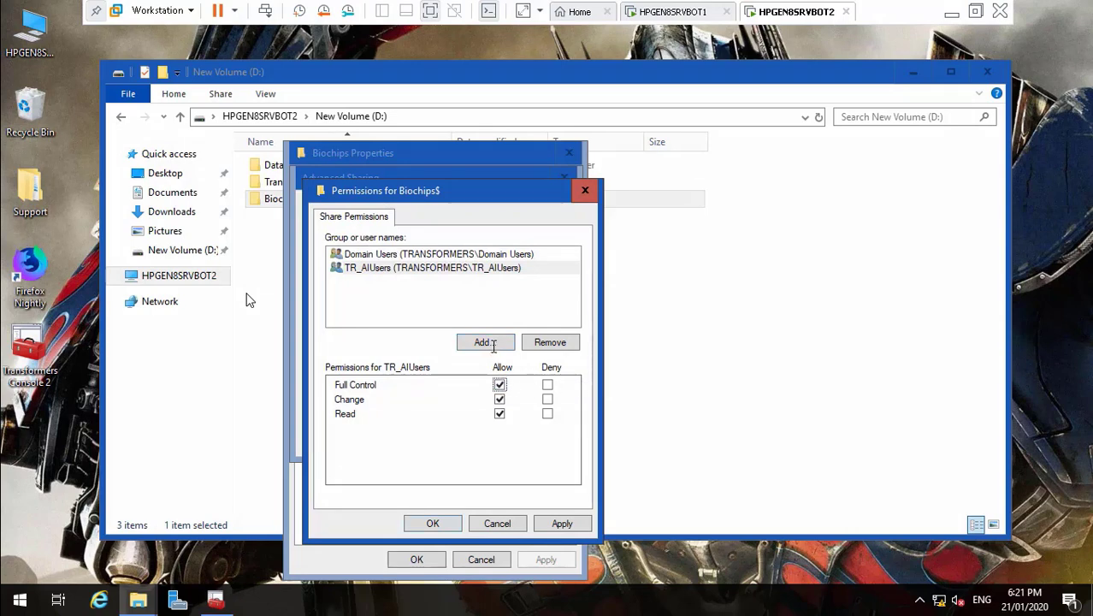
- Add TR_IT with Full Control, then apply and confirm the Biochips$ sharing settings
left_click(484, 342)
type("TR")
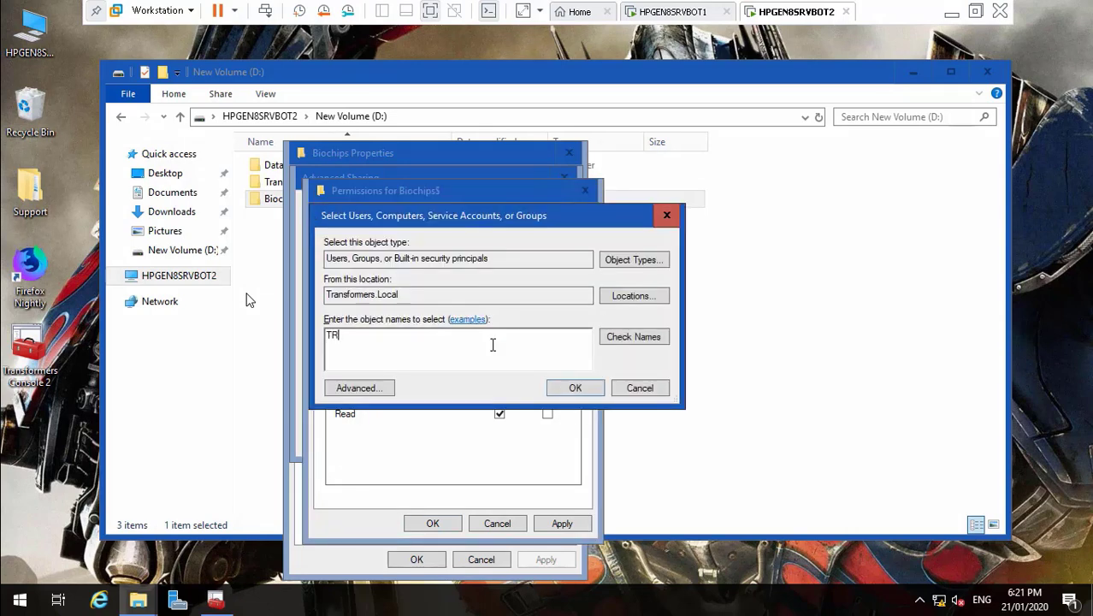
type("_IT")
left_click(618, 336)
left_click(572, 387)
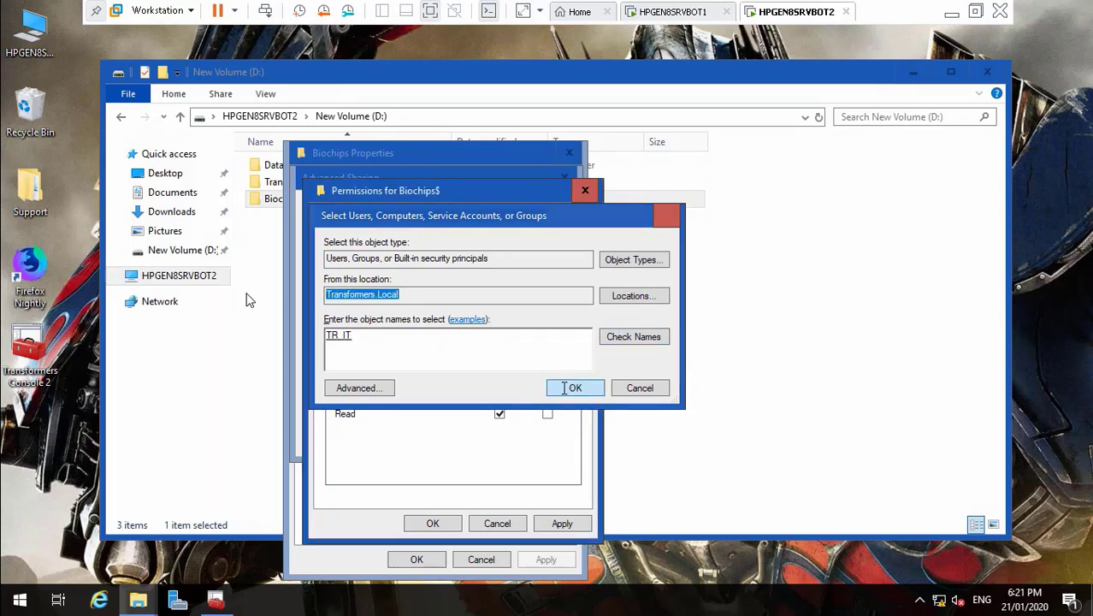
left_click(499, 385)
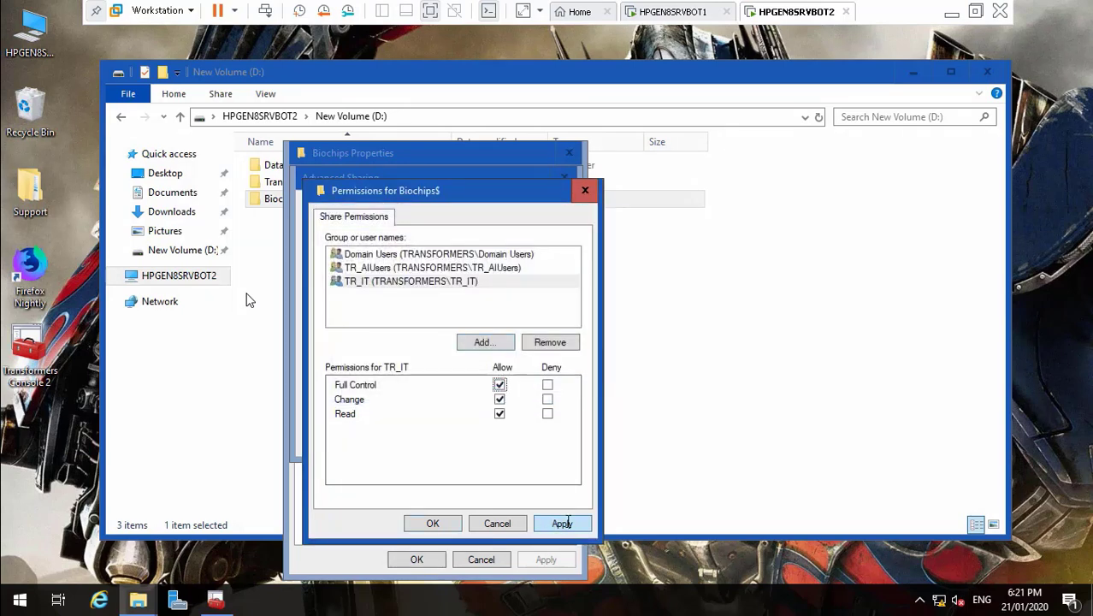
left_click(446, 524)
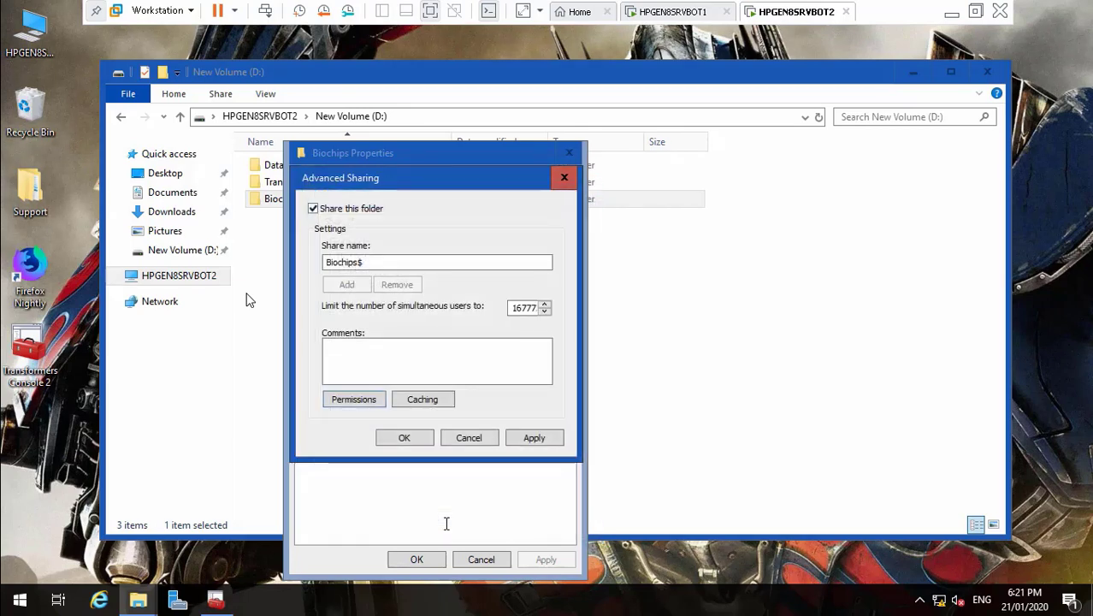
left_click(540, 440)
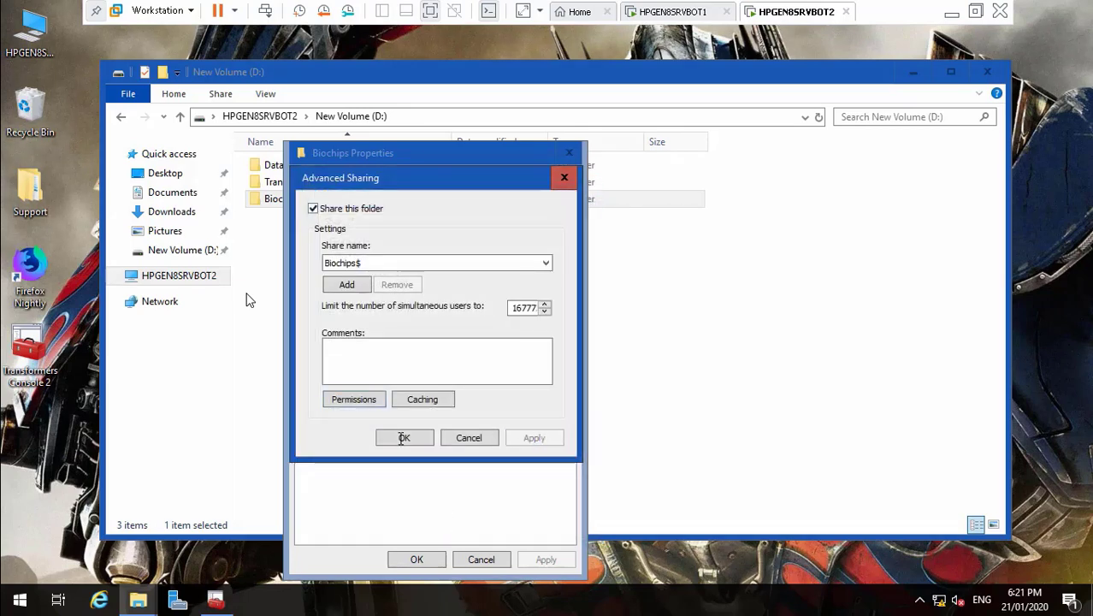
left_click(403, 437)
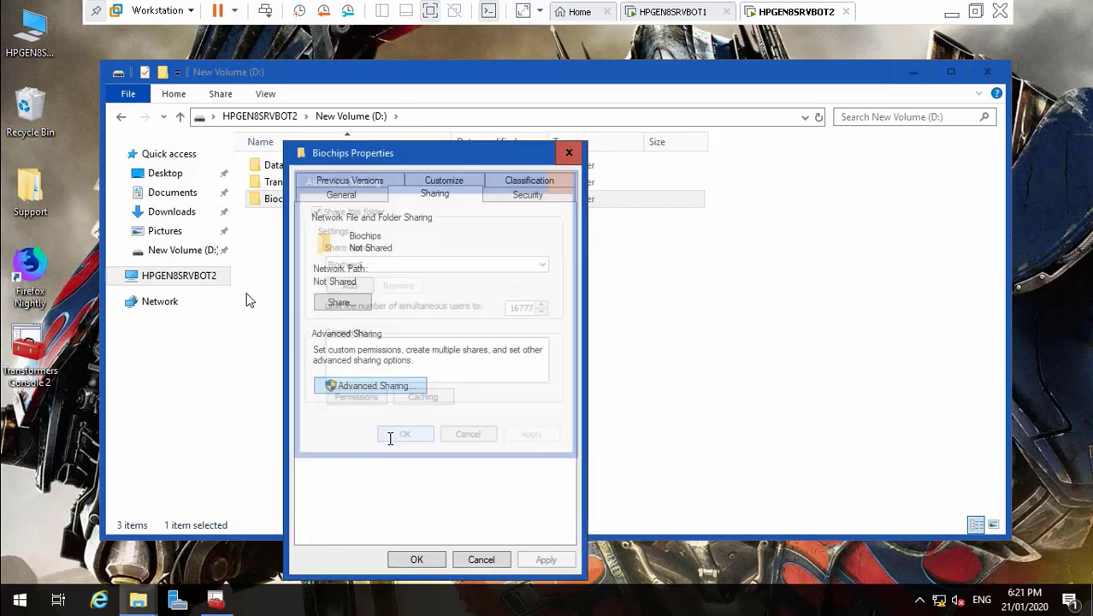
- Add Domain Users, TR_AllUsers and TR_IT to Biochips' NTFS security permissions
left_click(512, 194)
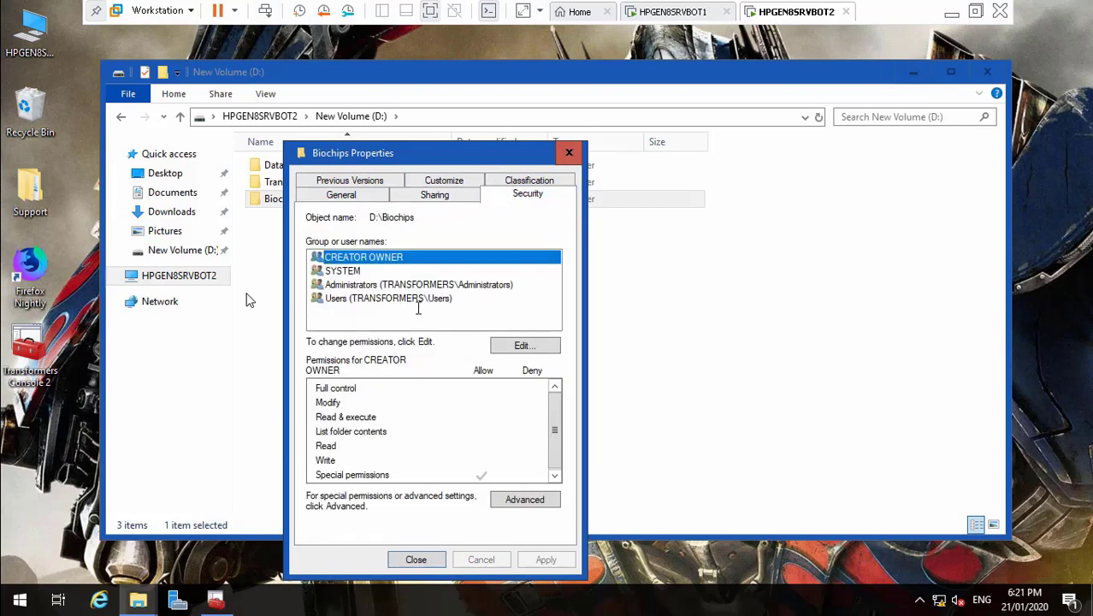
left_click(519, 345)
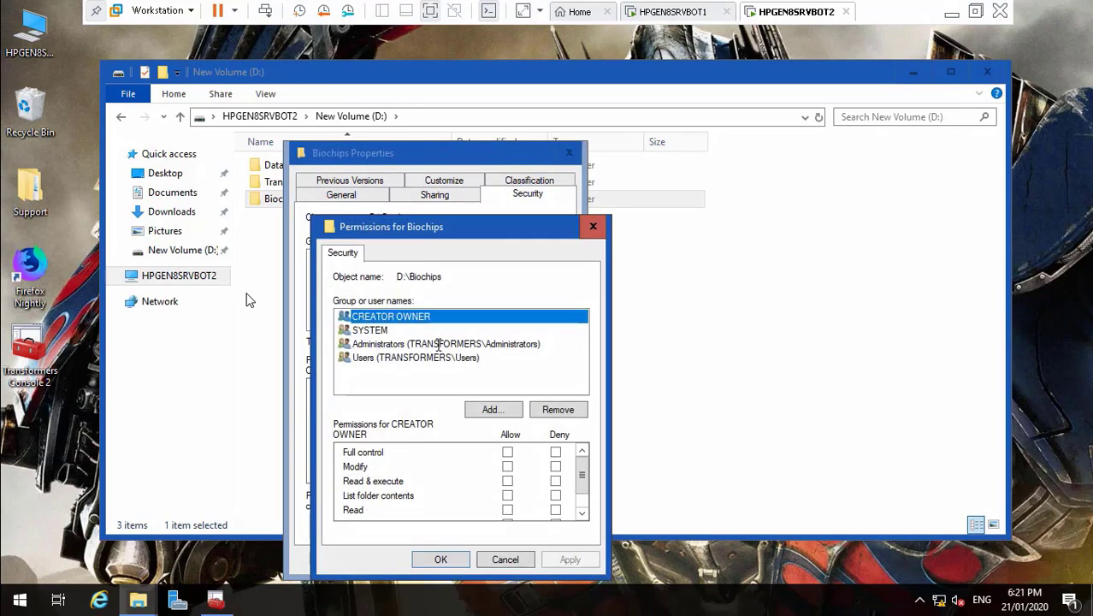
left_click(485, 411)
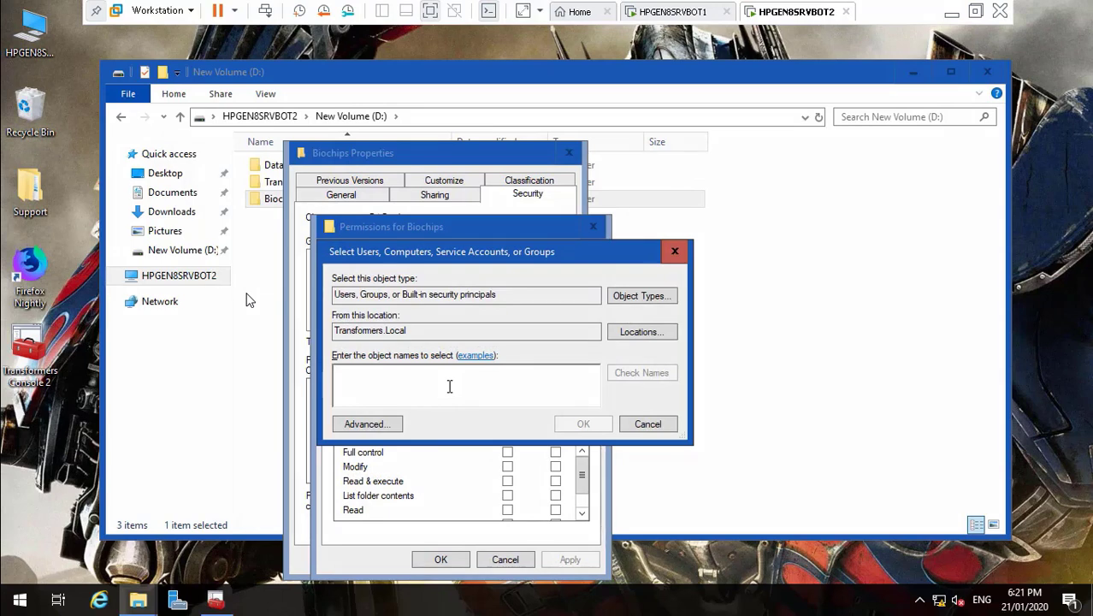
type("Domain Users")
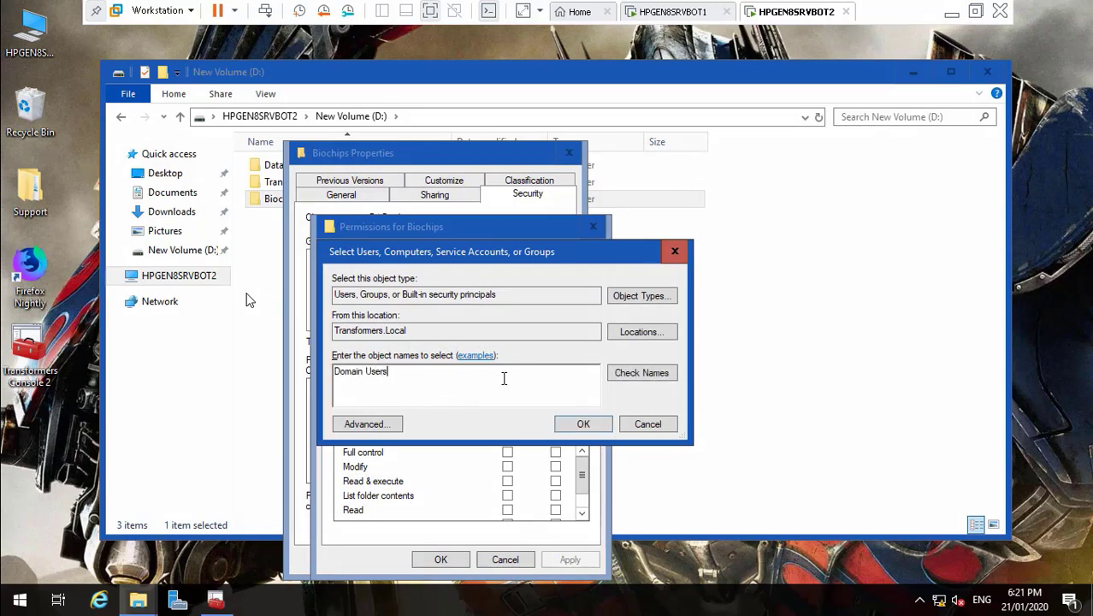
left_click(619, 372)
type(";TR_Al")
left_click(642, 373)
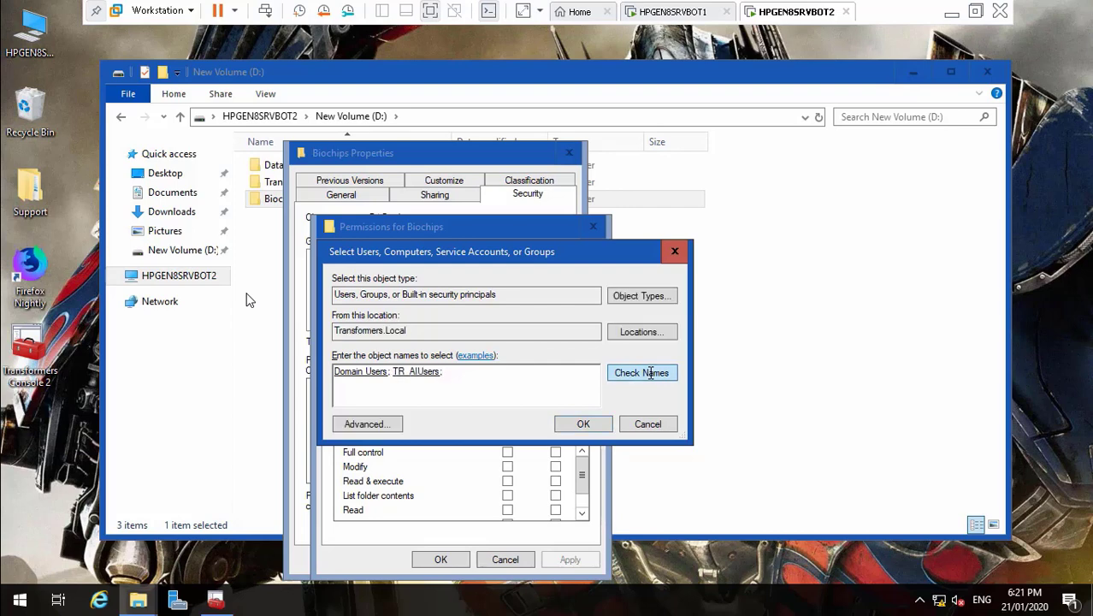
type("; TR_IT")
left_click(651, 373)
left_click(582, 424)
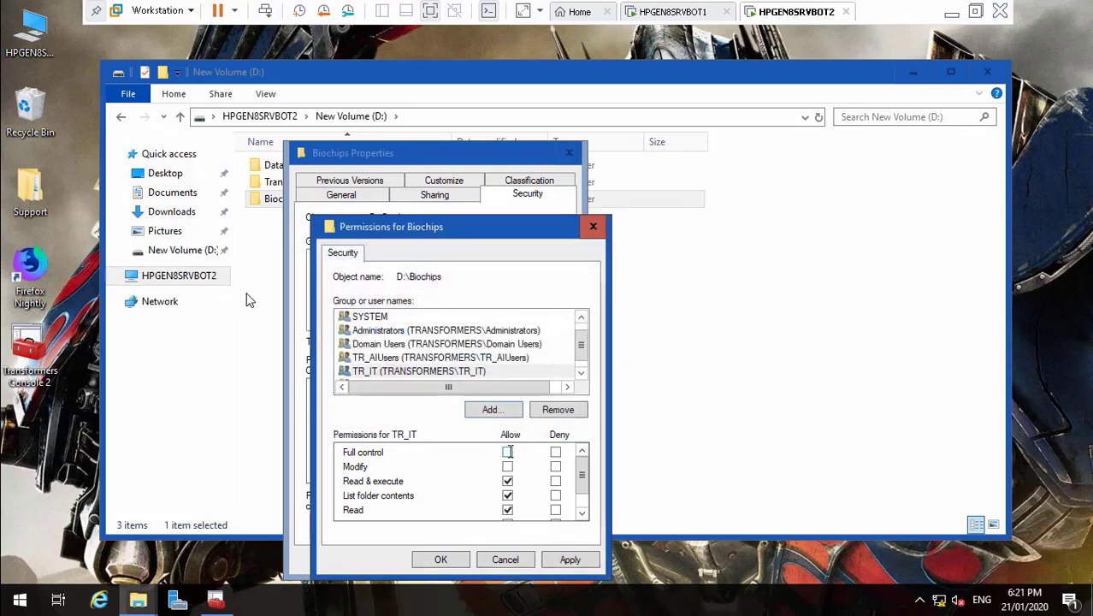
- Give TR_AllUsers and Domain Users Full control, then save and close the Biochips properties
left_click(494, 357)
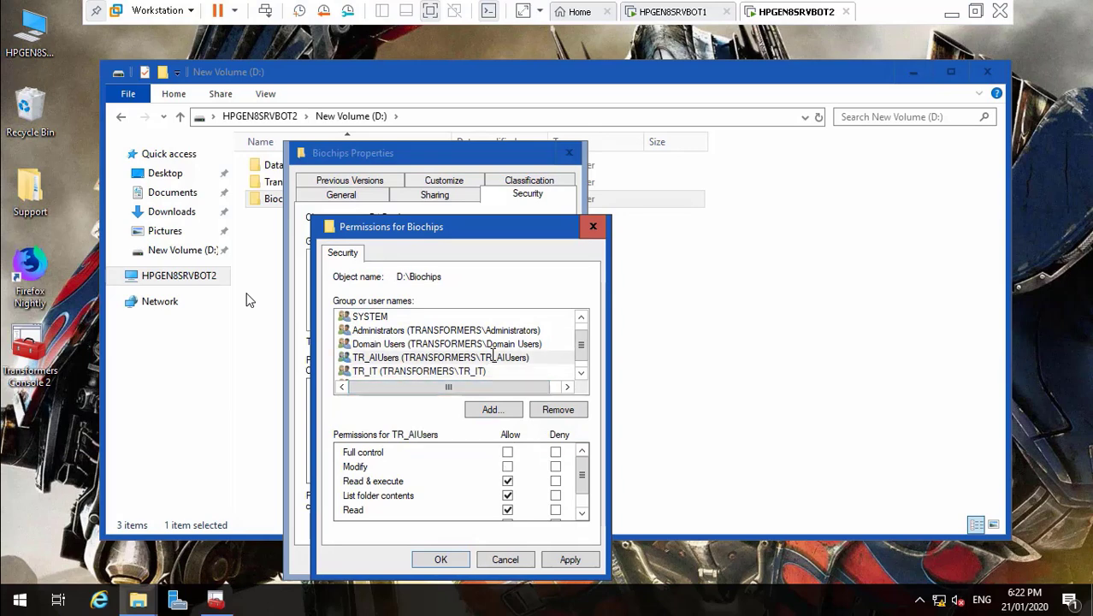
left_click(494, 357)
left_click(508, 452)
left_click(465, 343)
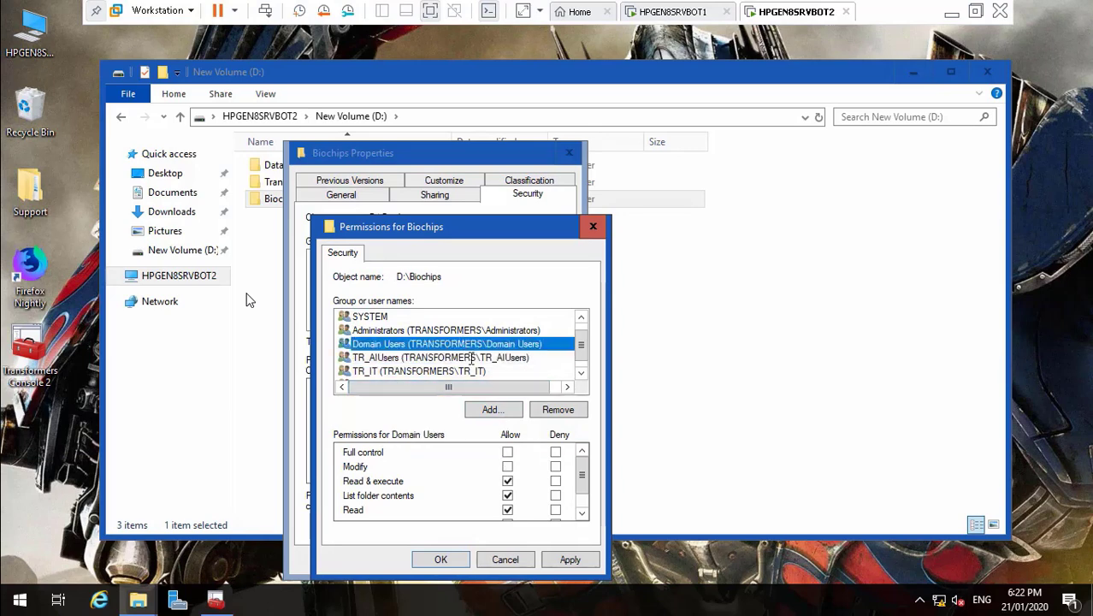
left_click(508, 452)
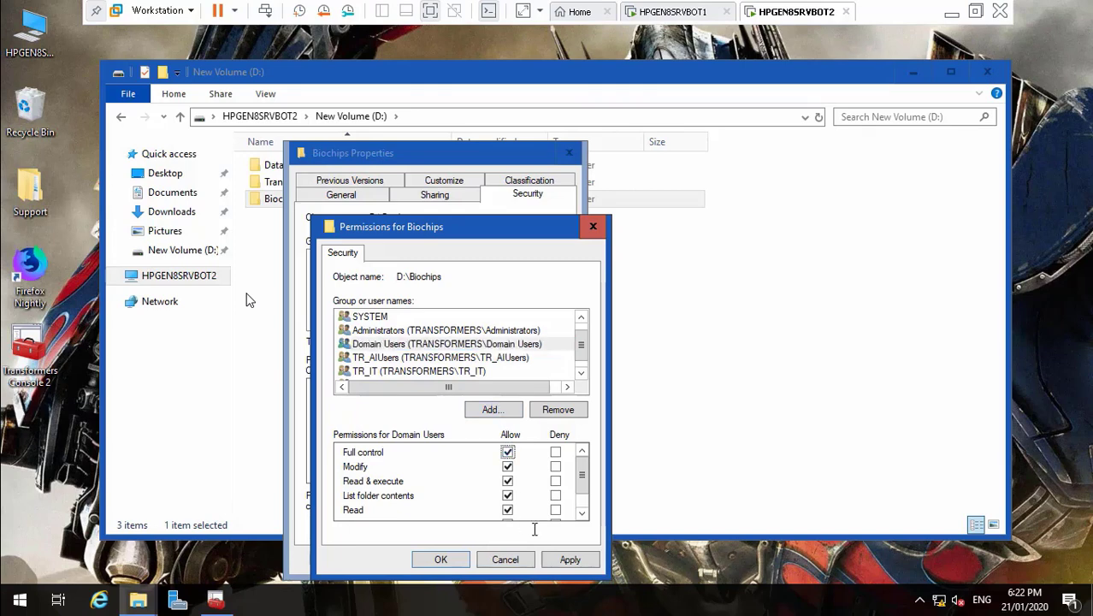
left_click(441, 559)
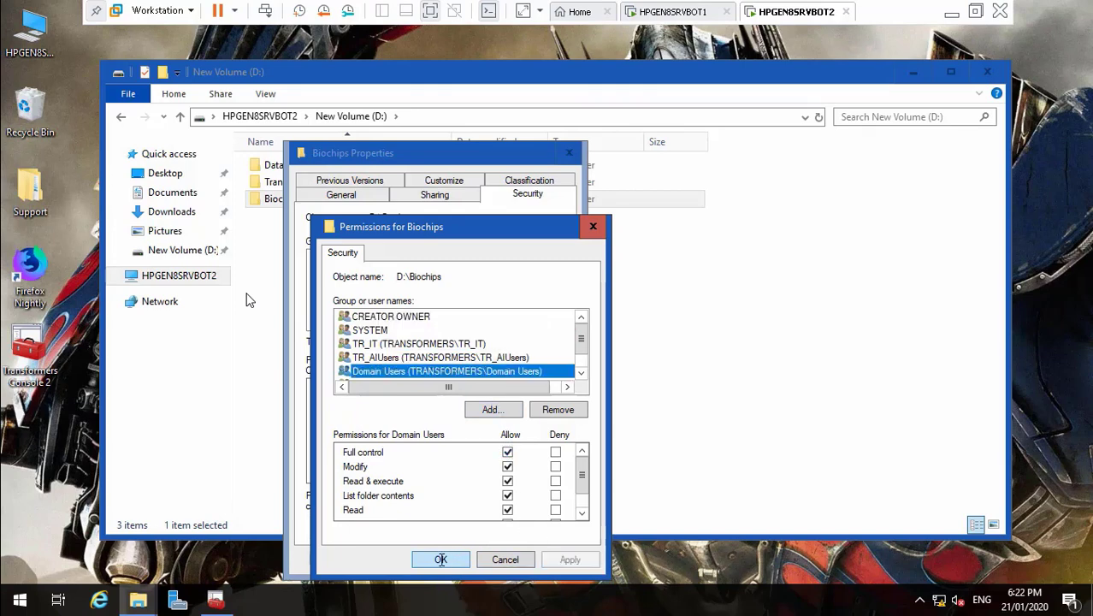
left_click(419, 559)
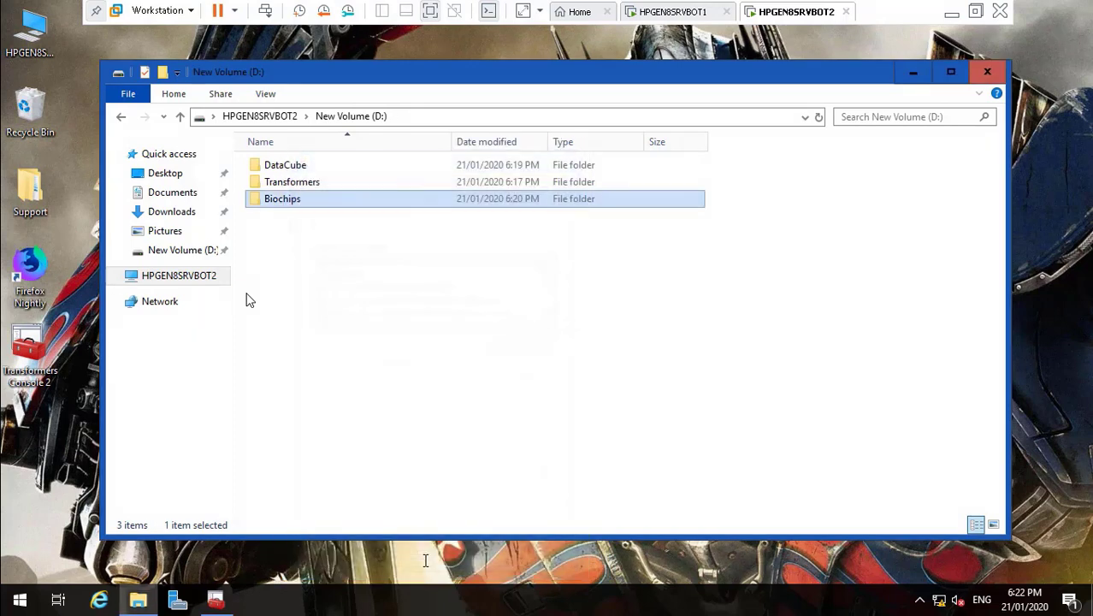
- Glance at DataCube, then browse to D:\Transformers\DCDomain\Scripts and bring up CreateFoldersscript's menu
left_click(318, 182)
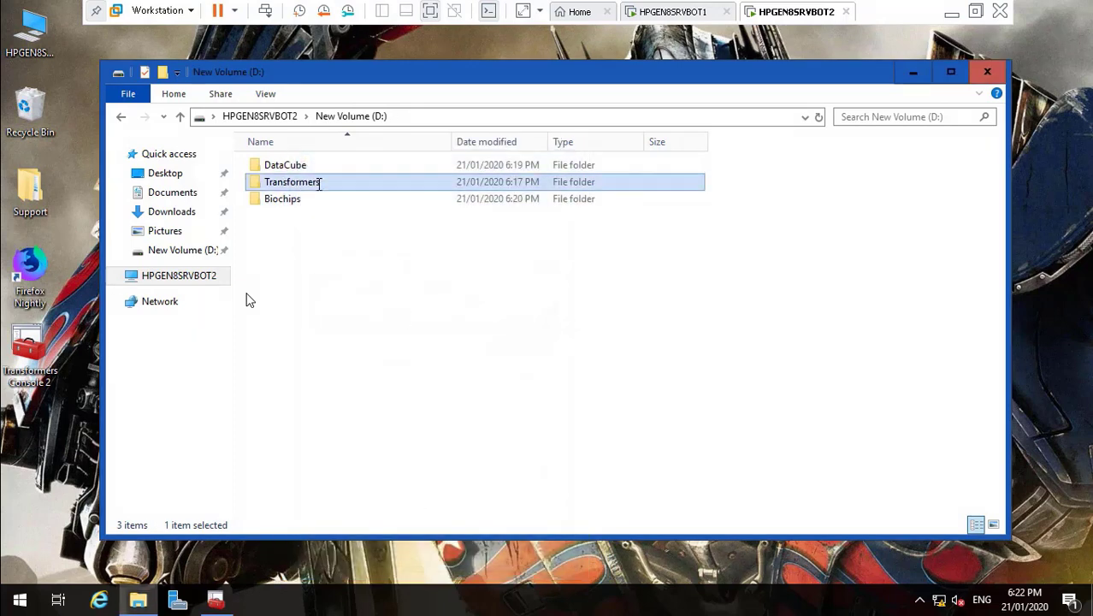
double_click(301, 164)
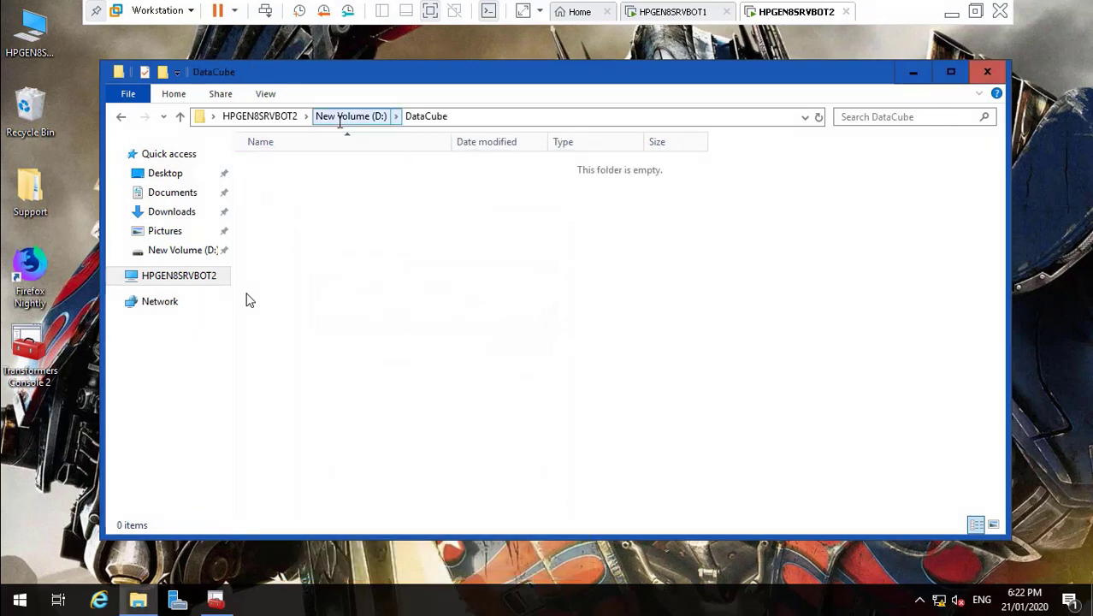
left_click(259, 116)
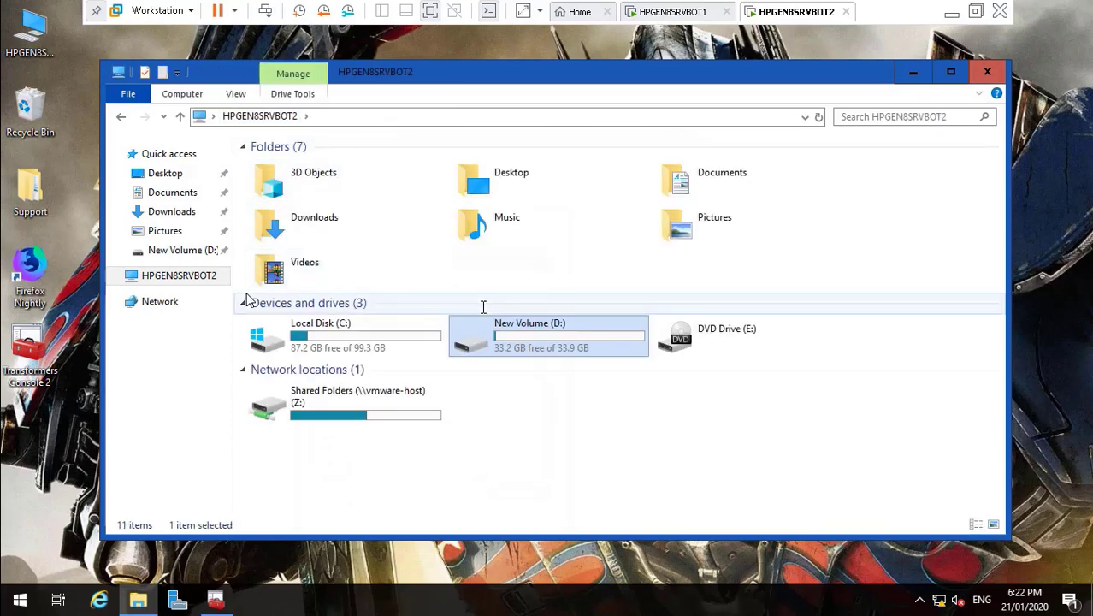
double_click(499, 330)
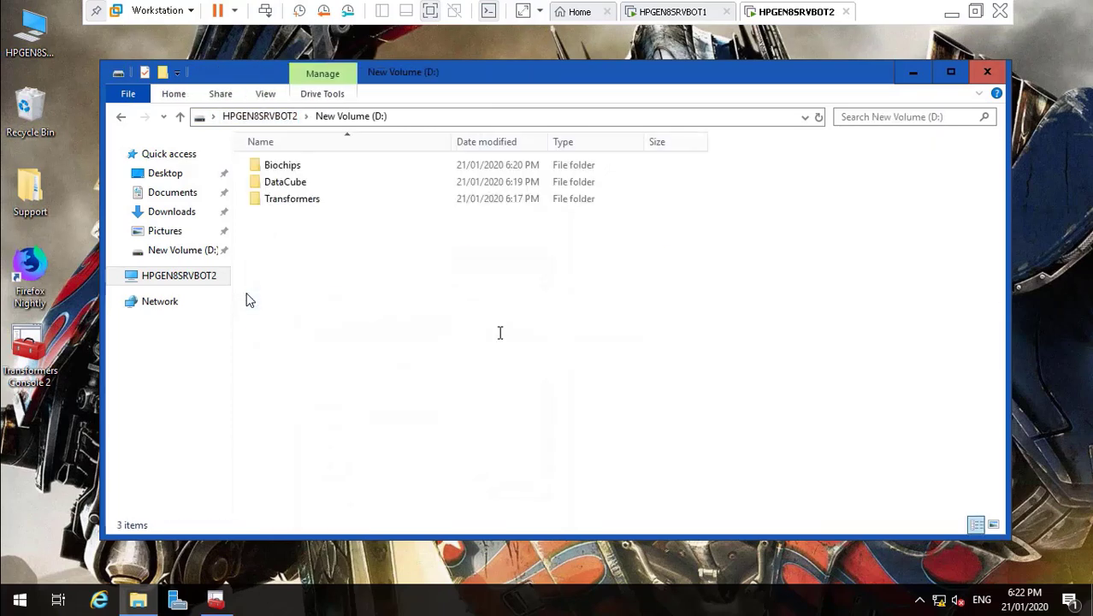
double_click(293, 199)
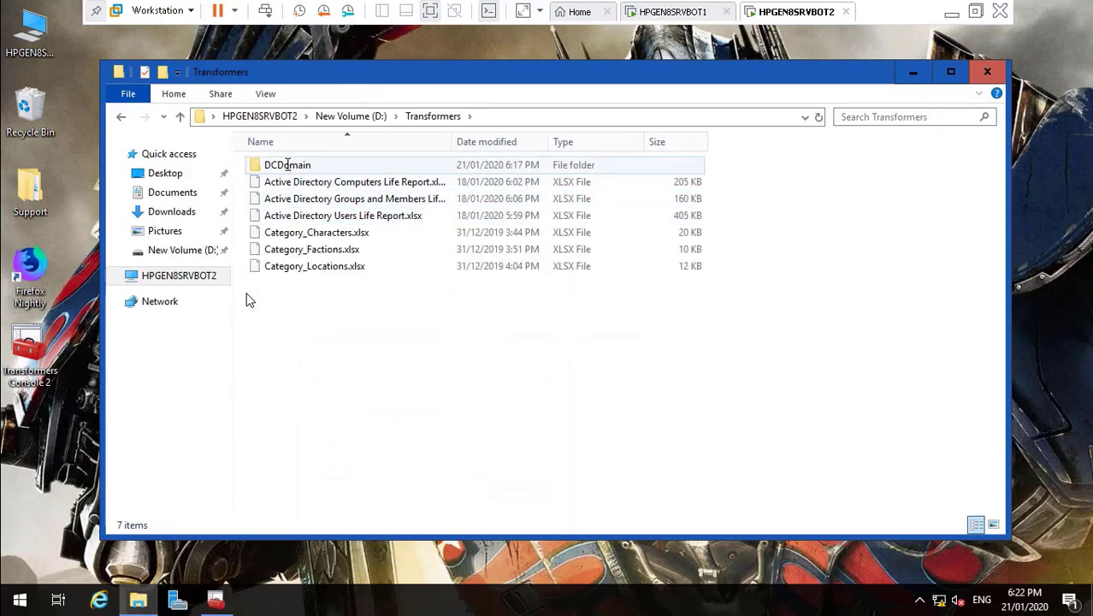
double_click(282, 165)
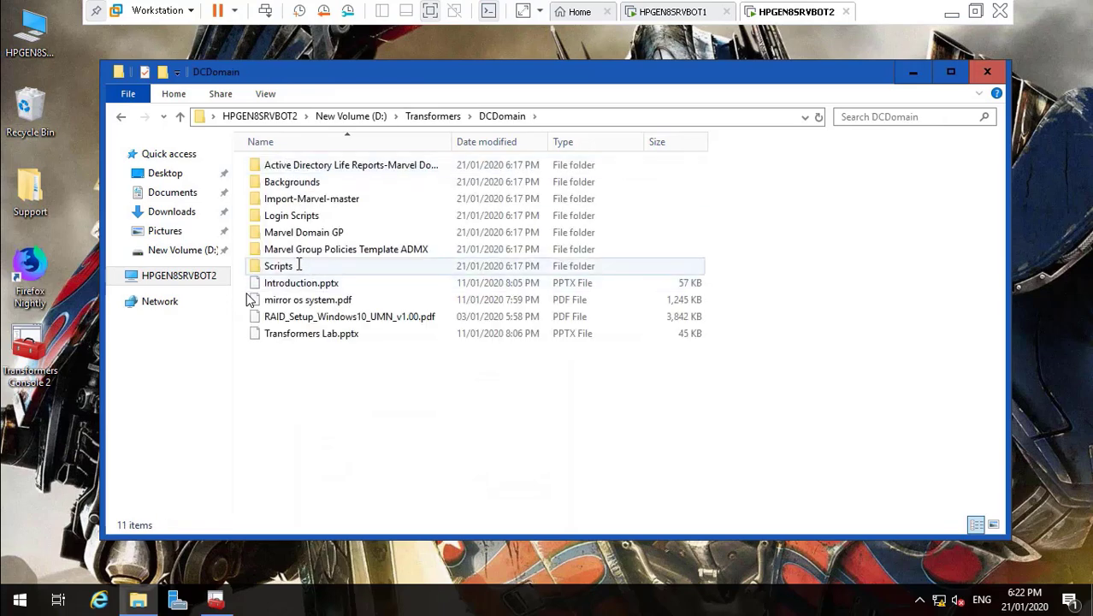
double_click(291, 266)
left_click(317, 219)
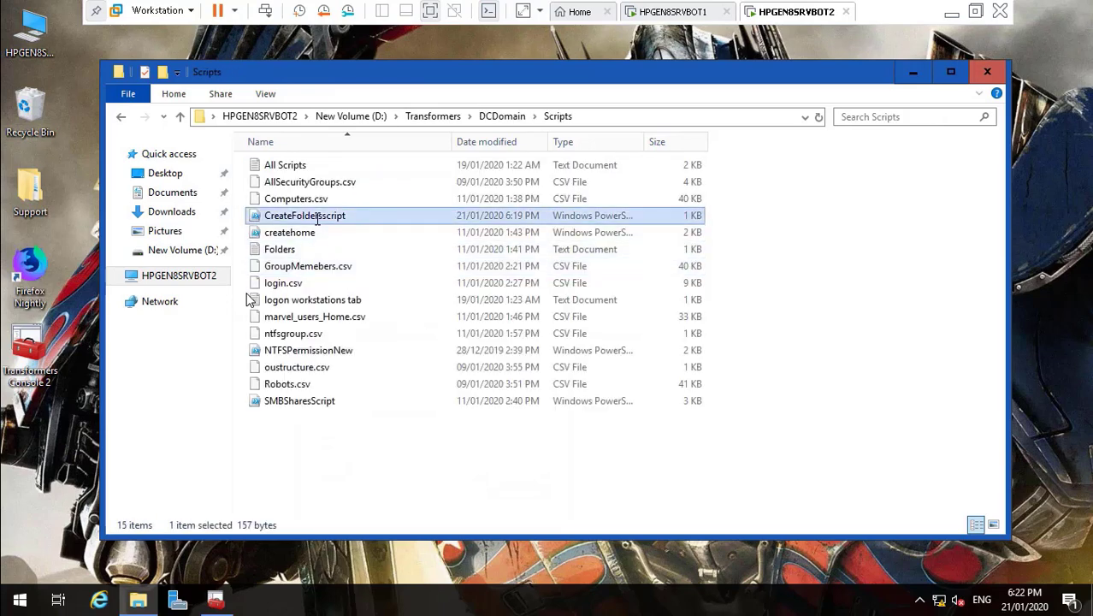
right_click(318, 219)
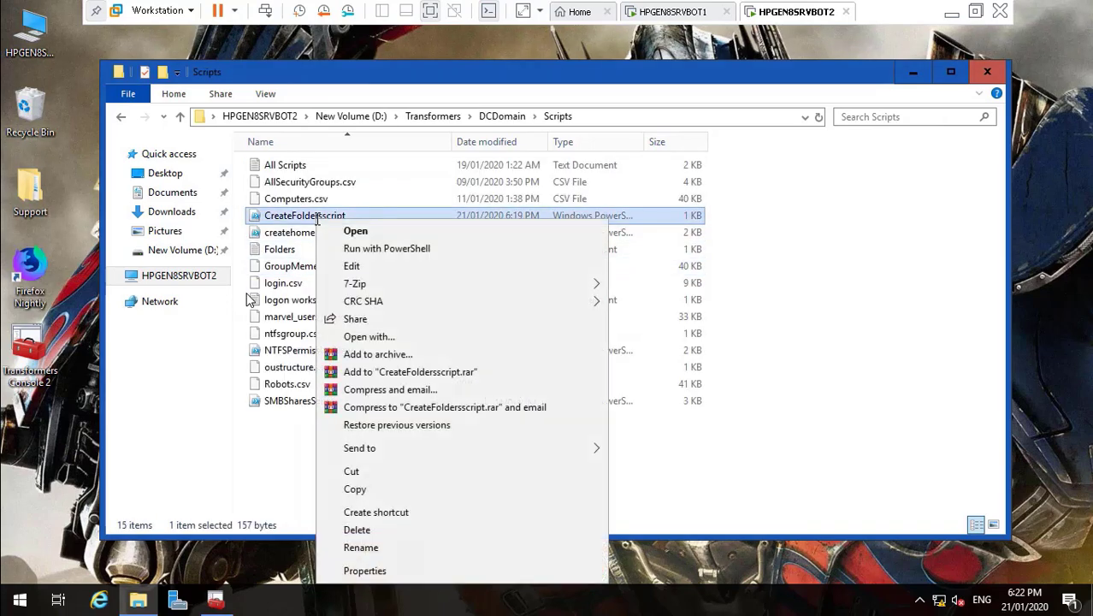
- Remove USSEnterpriseA\ from the line 3 path in CreateFoldersscript and save it
left_click(352, 266)
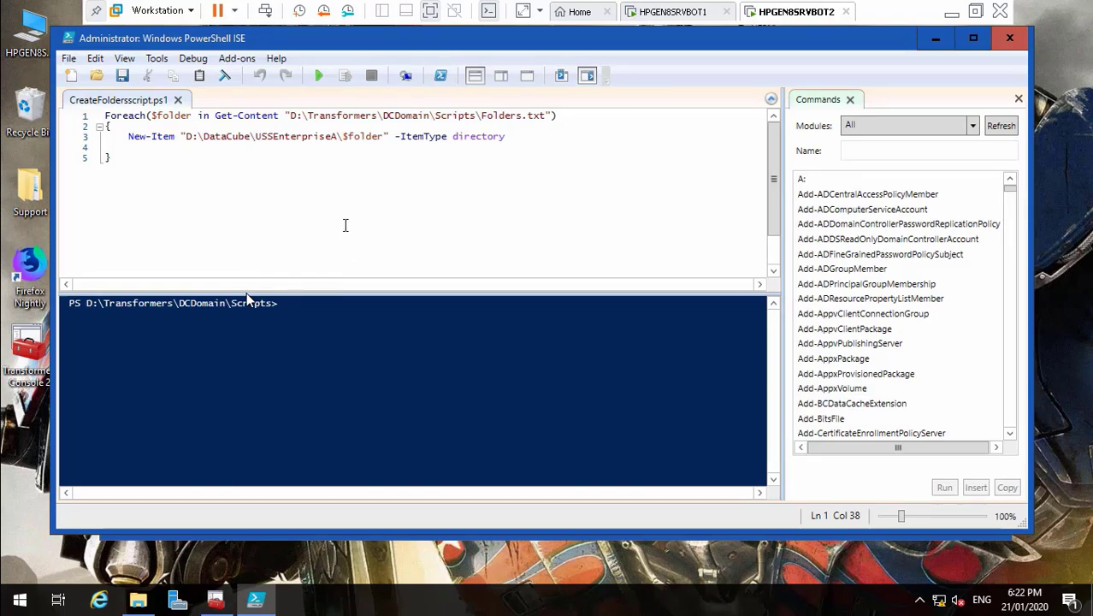
left_click(340, 136)
key("BackSpace")
key("BackSpace")
key("BackSpace")
key("BackSpace")
key("BackSpace")
key("BackSpace")
key("BackSpace")
key("BackSpace")
key("BackSpace")
key("BackSpace")
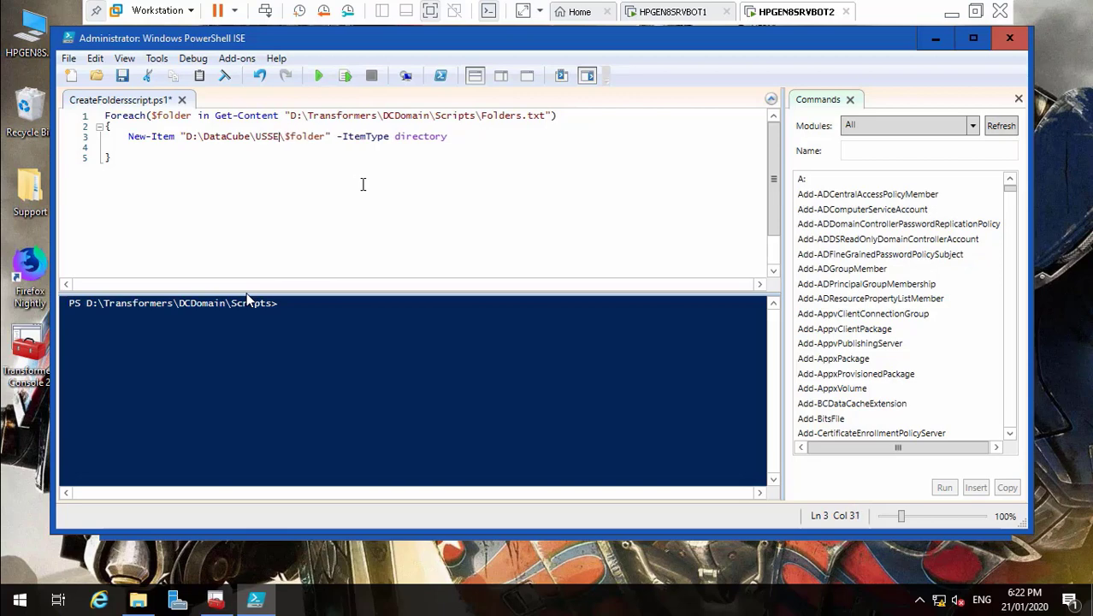
key("BackSpace")
key("BackSpace")
key("BackSpace")
key("BackSpace")
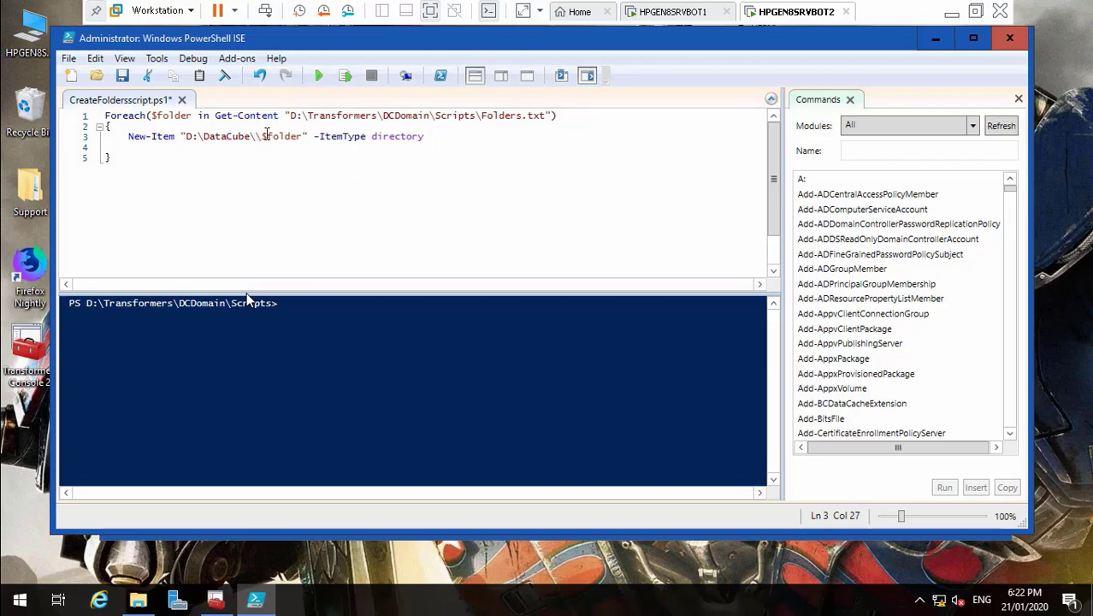
left_click(262, 136)
key("BackSpace")
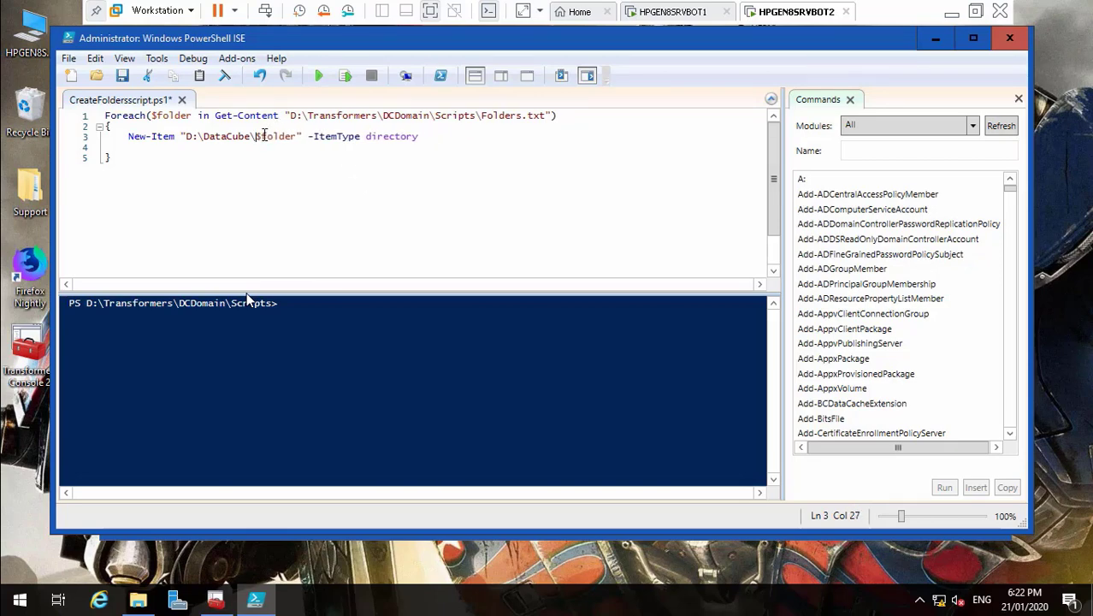
left_click(125, 76)
- Run the script to create the nine D:\DataCube department folders and close PowerShell ISE
left_click(424, 139)
left_click(315, 74)
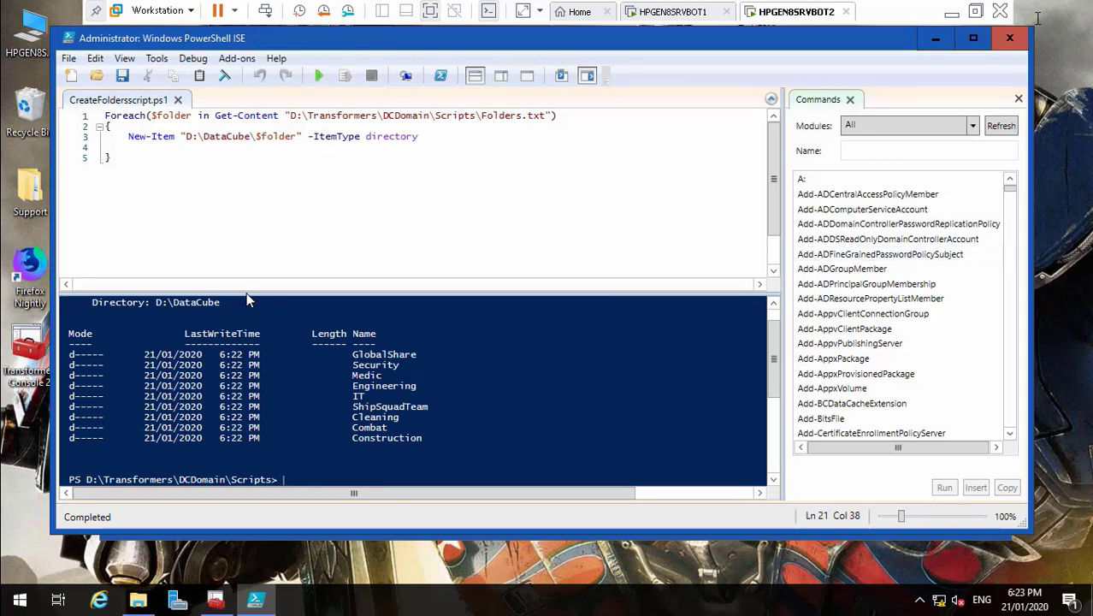
left_click(1009, 38)
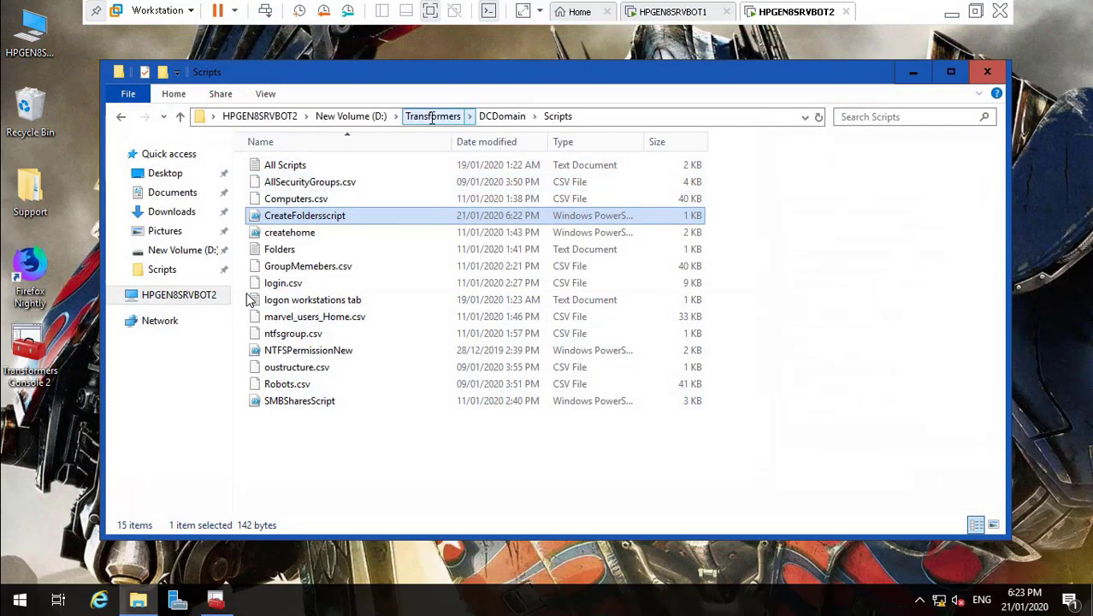
- Review the new D:\DataCube folders, then open createhome from D:\Transformers\DCDomain\Scripts for editing
left_click(374, 116)
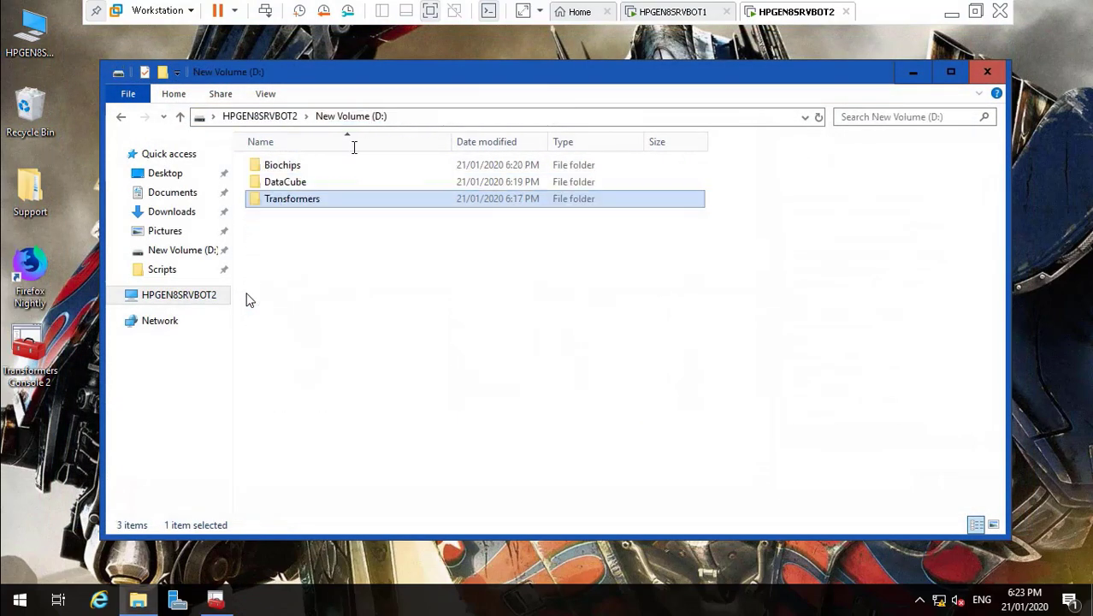
double_click(295, 178)
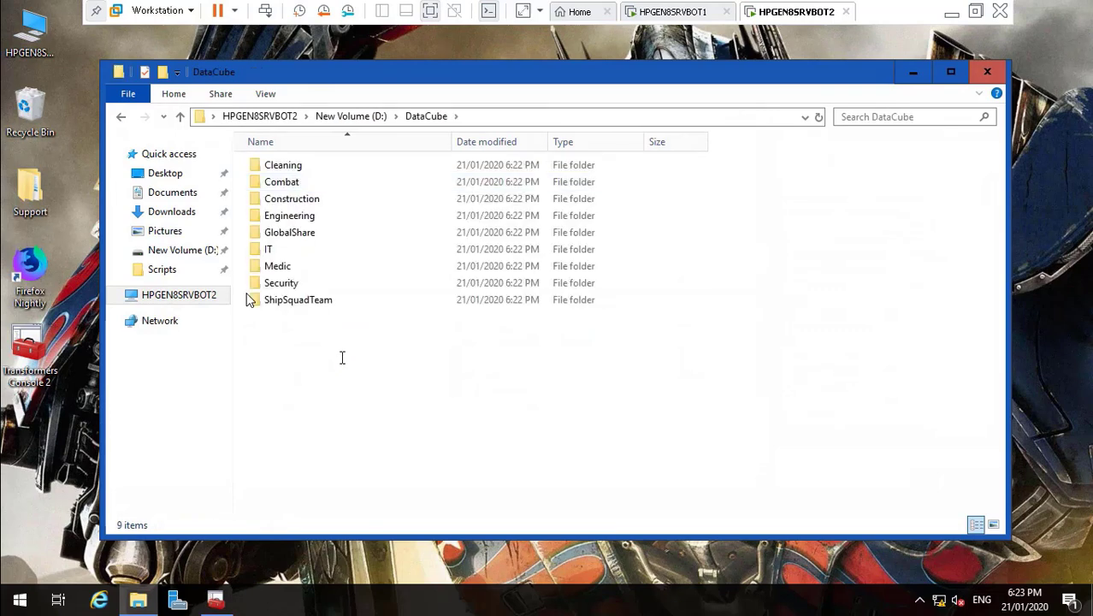
left_click(360, 117)
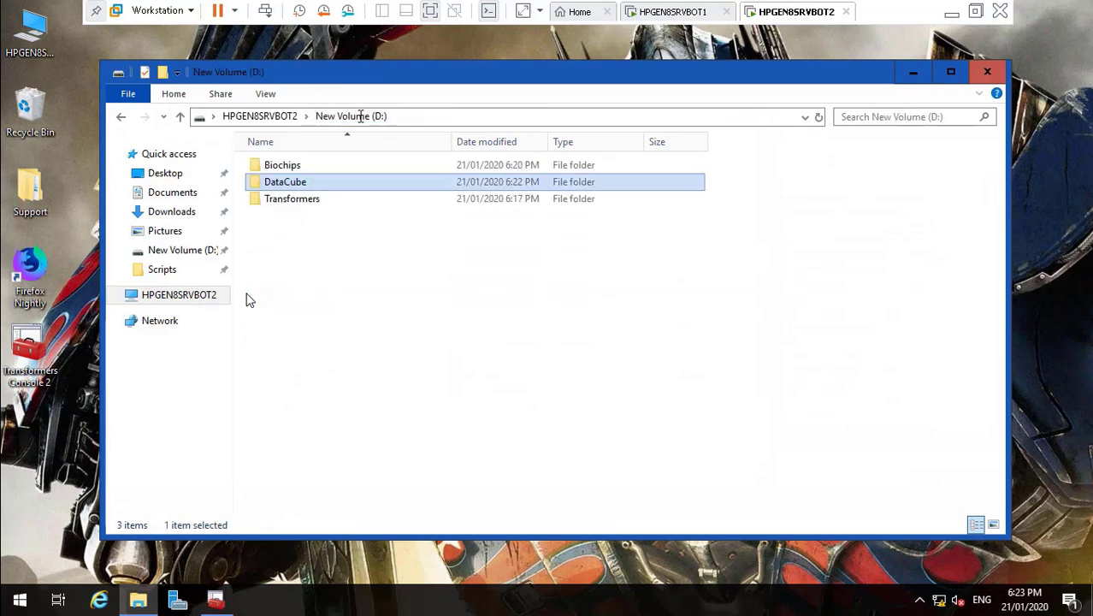
double_click(303, 198)
double_click(291, 165)
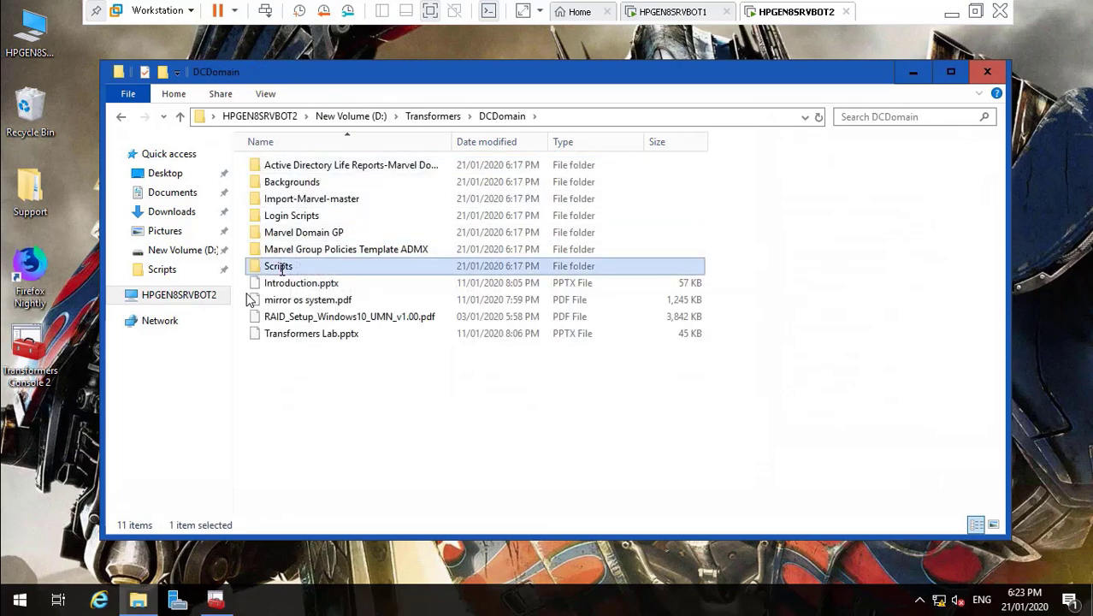
double_click(282, 265)
left_click(296, 234)
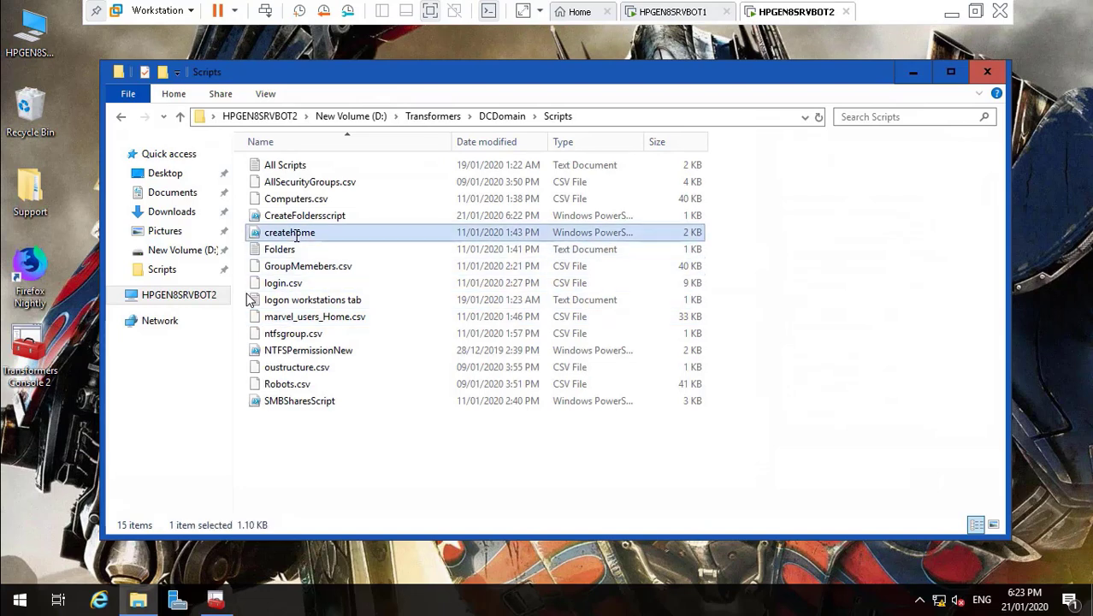
right_click(297, 235)
left_click(324, 266)
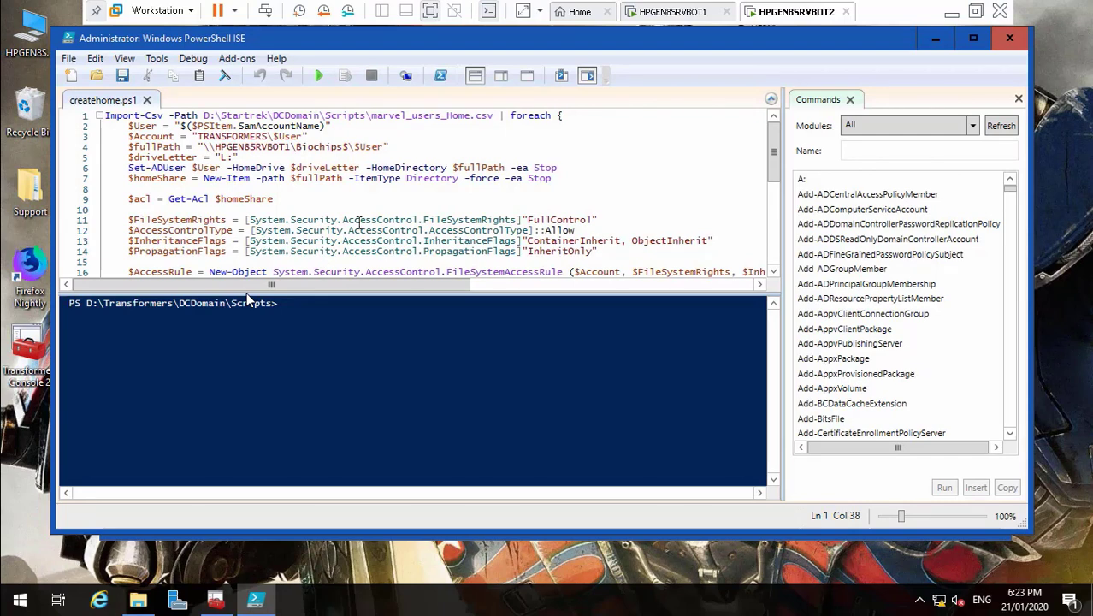
- Change the line 4 home folder server from HPGEN8SRVBOT1 to HPGEN8SRVBOT2 and save
left_click(291, 147)
key("BackSpace")
type("2")
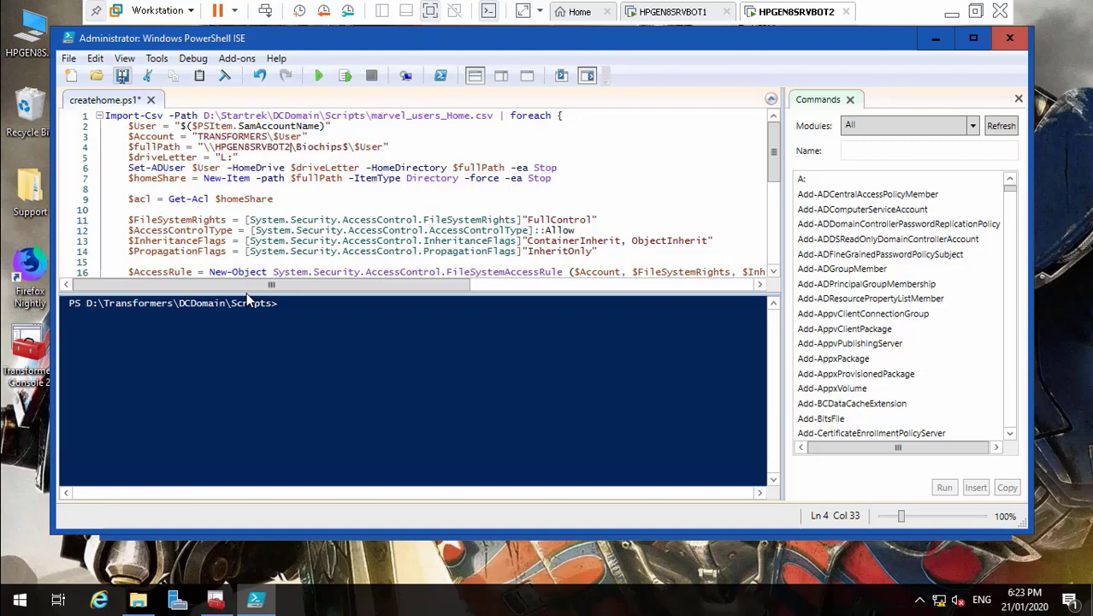
left_click(123, 76)
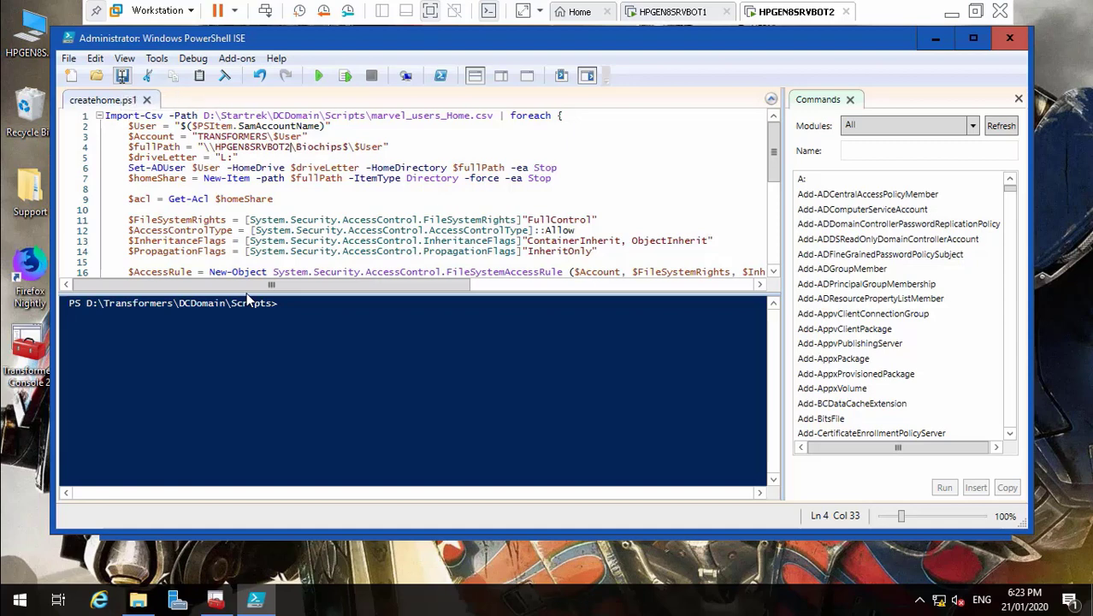
- Replace Startrek with Transformers in the line 1 user list path and save the script
left_click(267, 114)
key("BackSpace")
key("BackSpace")
key("BackSpace")
key("BackSpace")
key("BackSpace")
key("BackSpace")
key("BackSpace")
key("BackSpace")
type("T")
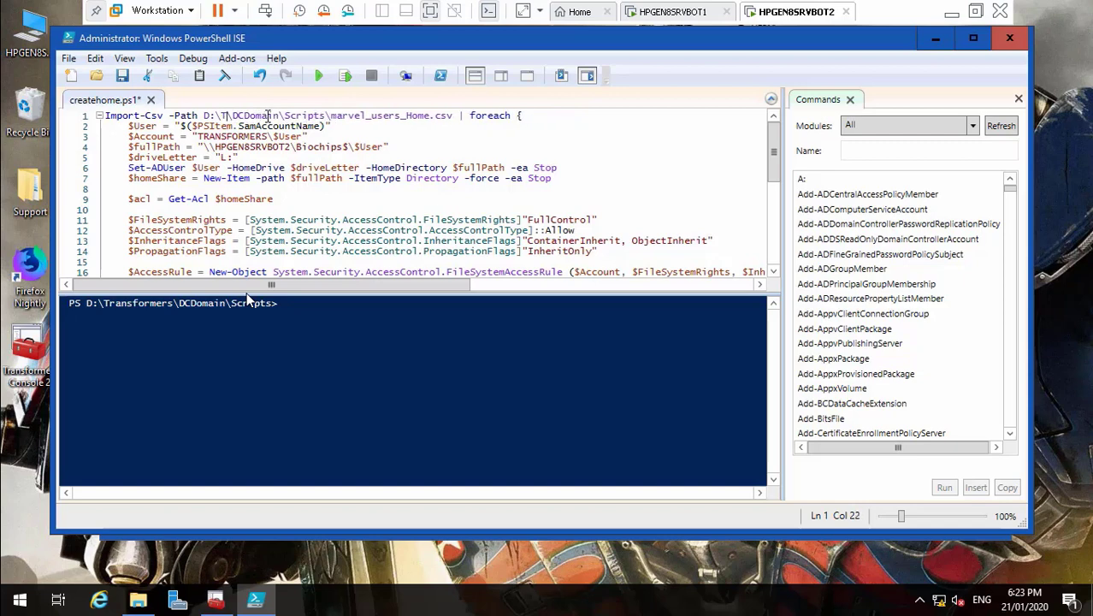
type("ransfor")
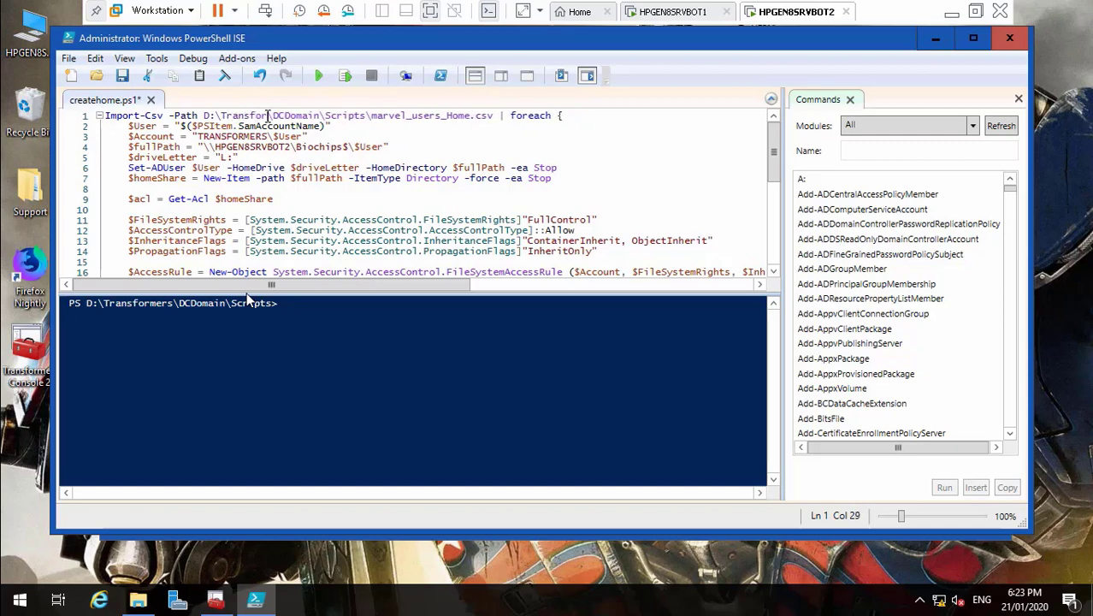
type("mers")
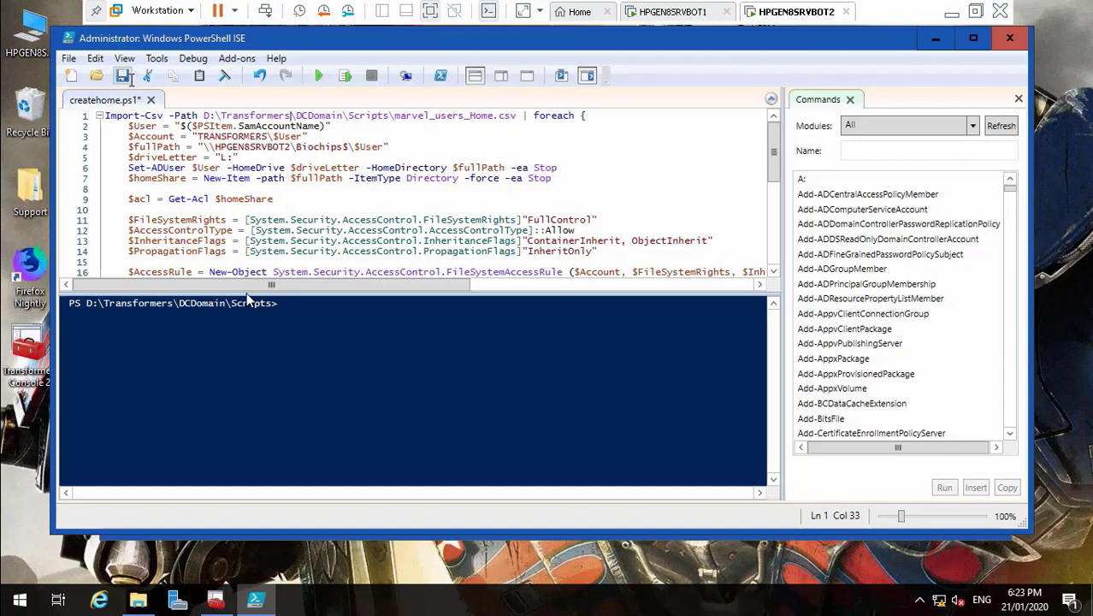
left_click(124, 76)
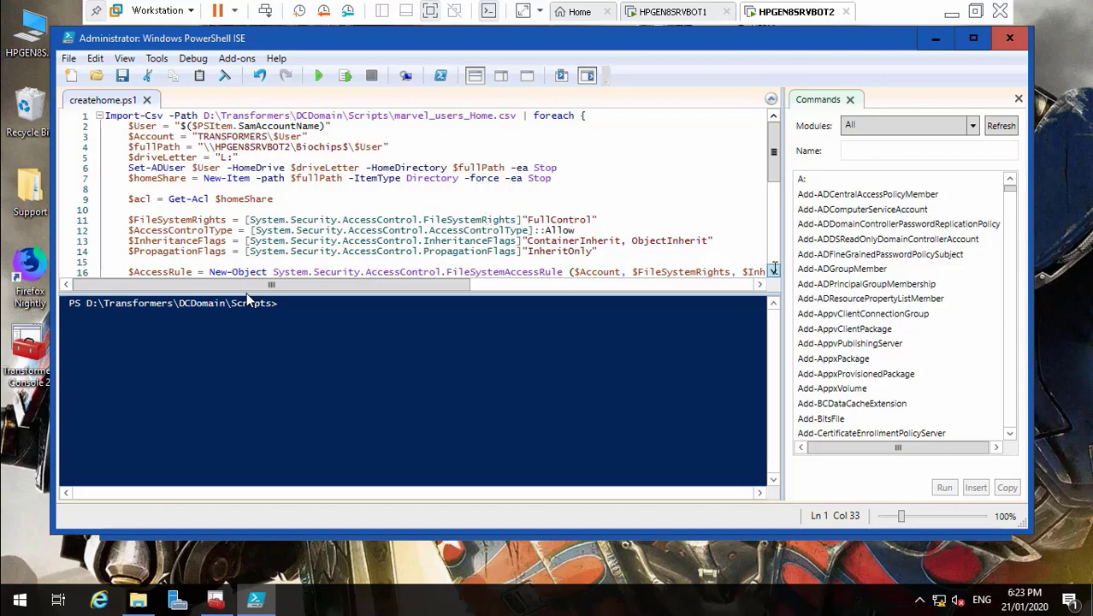
scroll(773, 270, "down", 5)
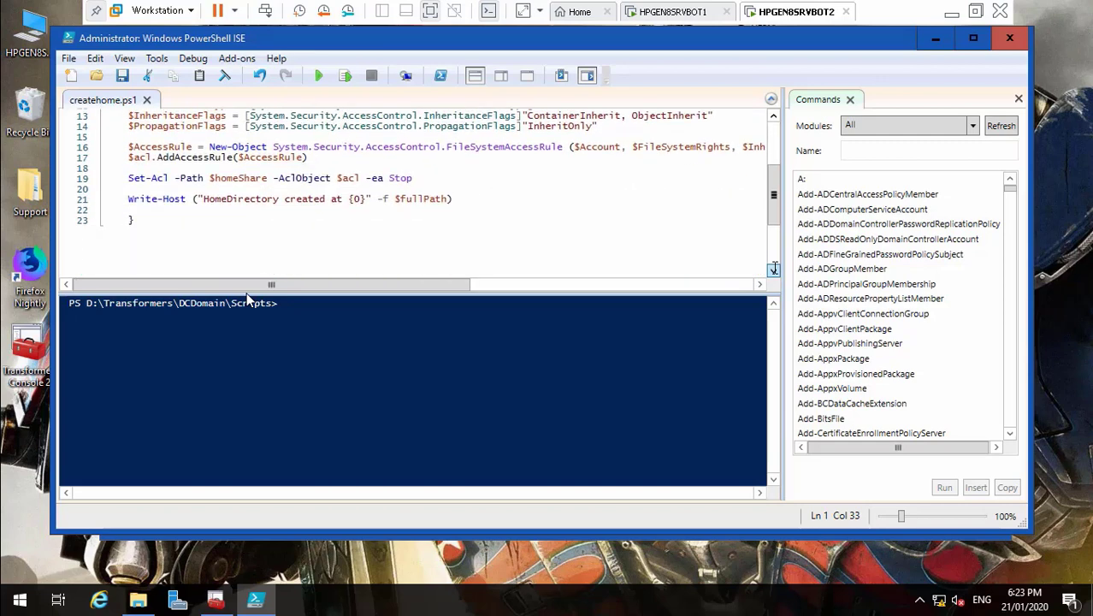
scroll(774, 270, "down", 3)
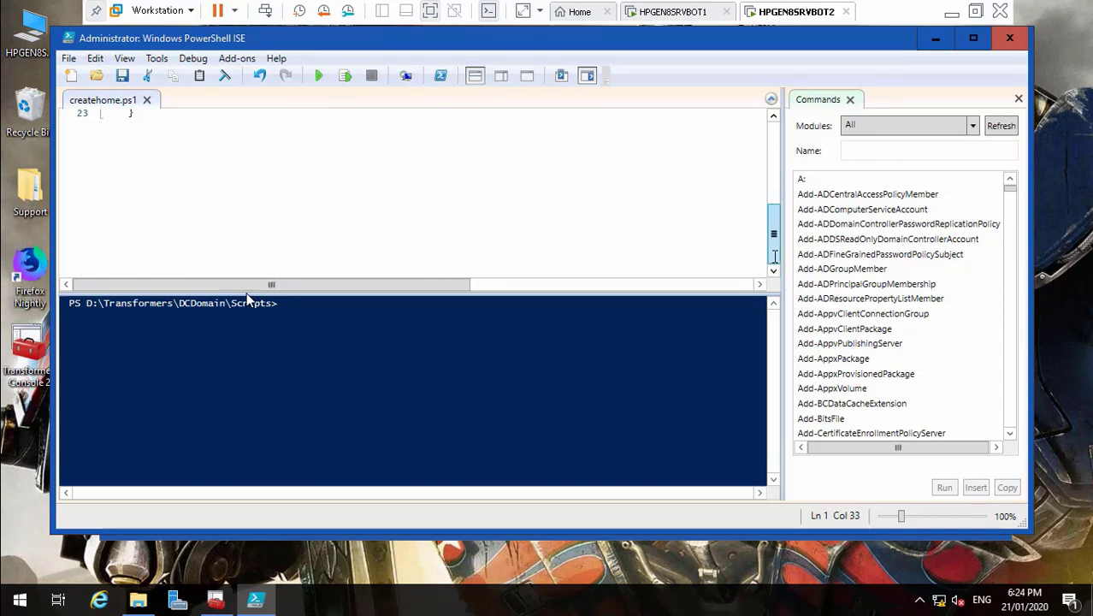
scroll(775, 126, "up", 7)
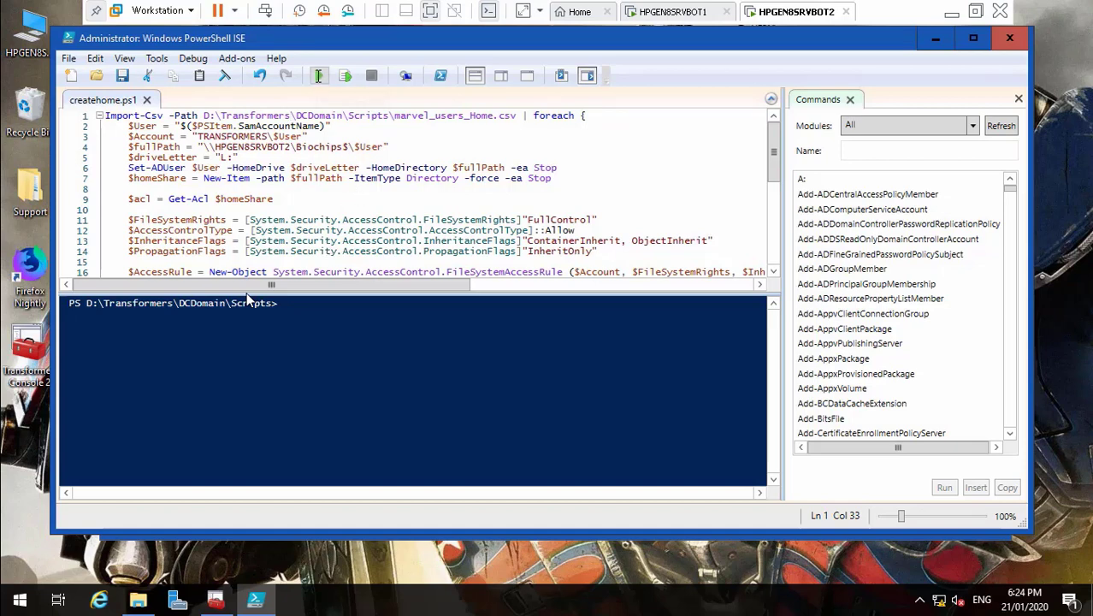
- Run createhome.ps1 with F5 until it completes, then close PowerShell ISE
key("F5")
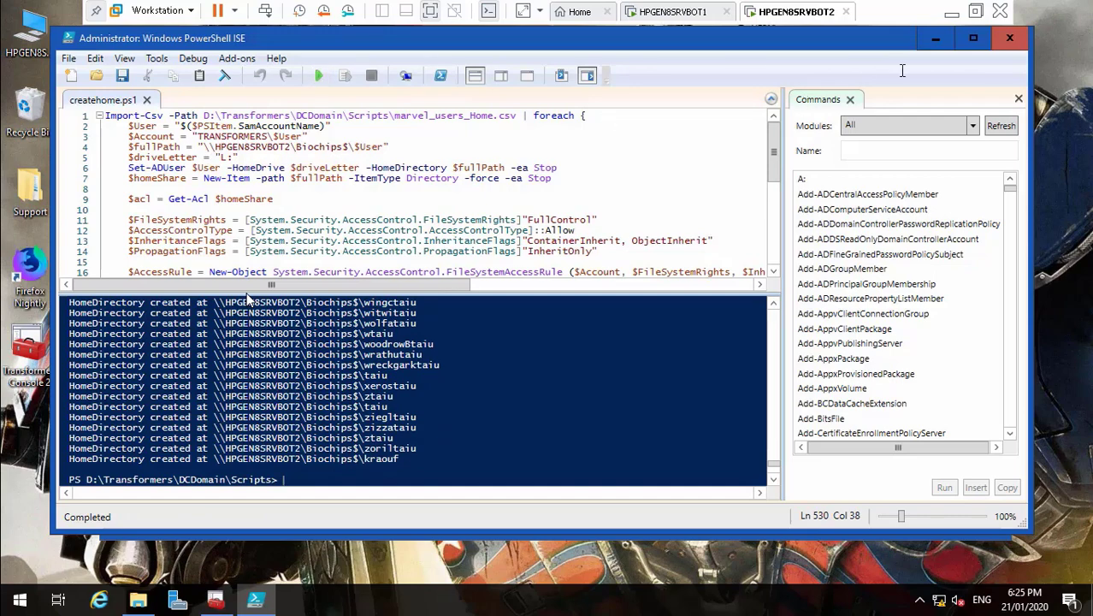
left_click(1009, 38)
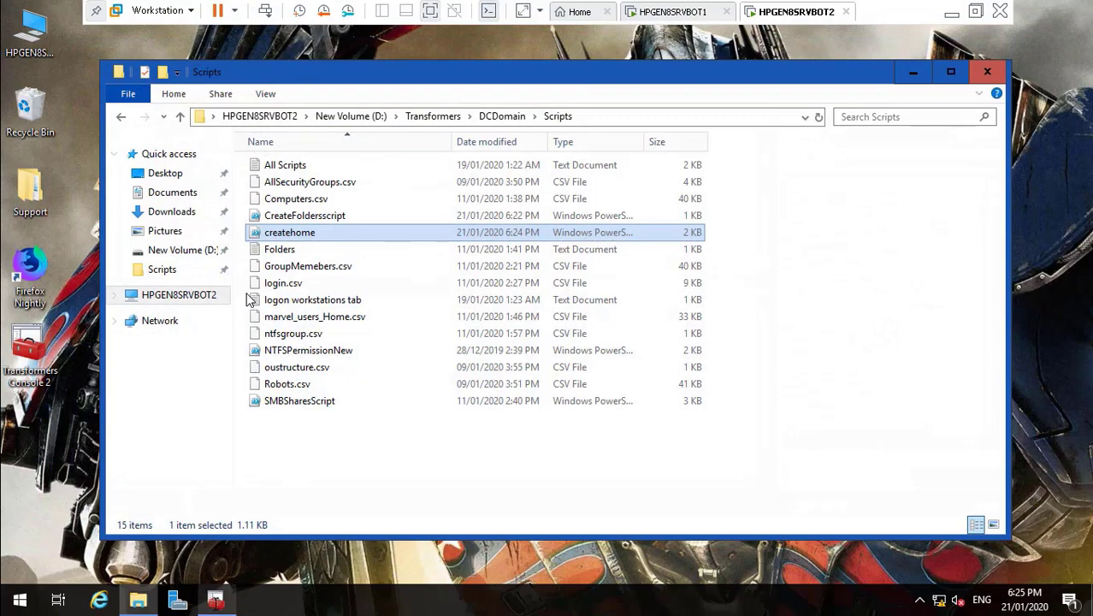
- In the maximized Transformers console, open the properties of an account in the AI Users unit
key("alt+Tab")
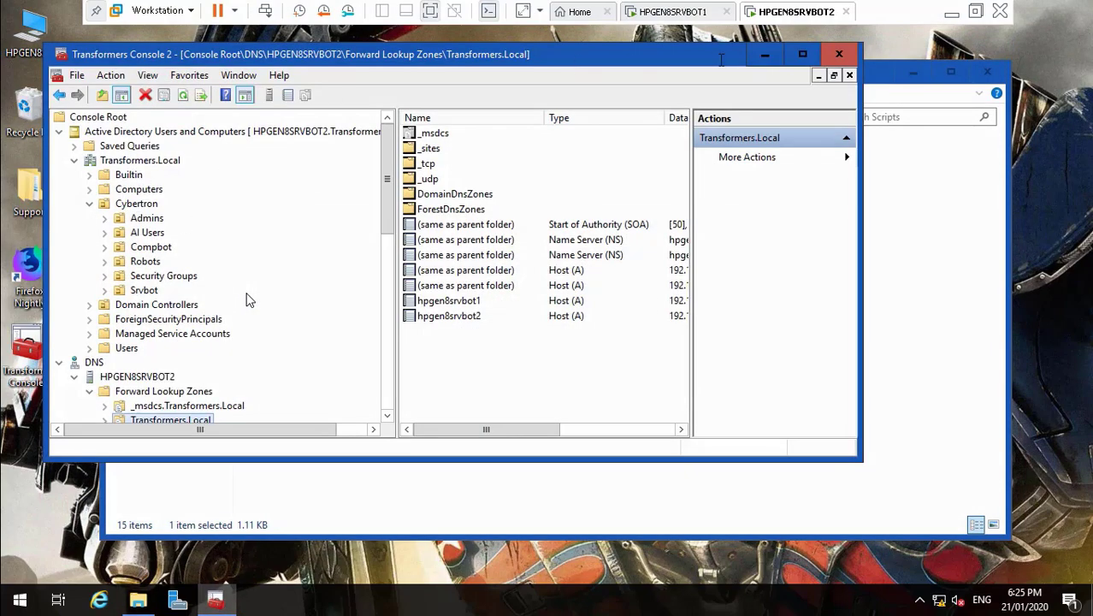
left_click(802, 54)
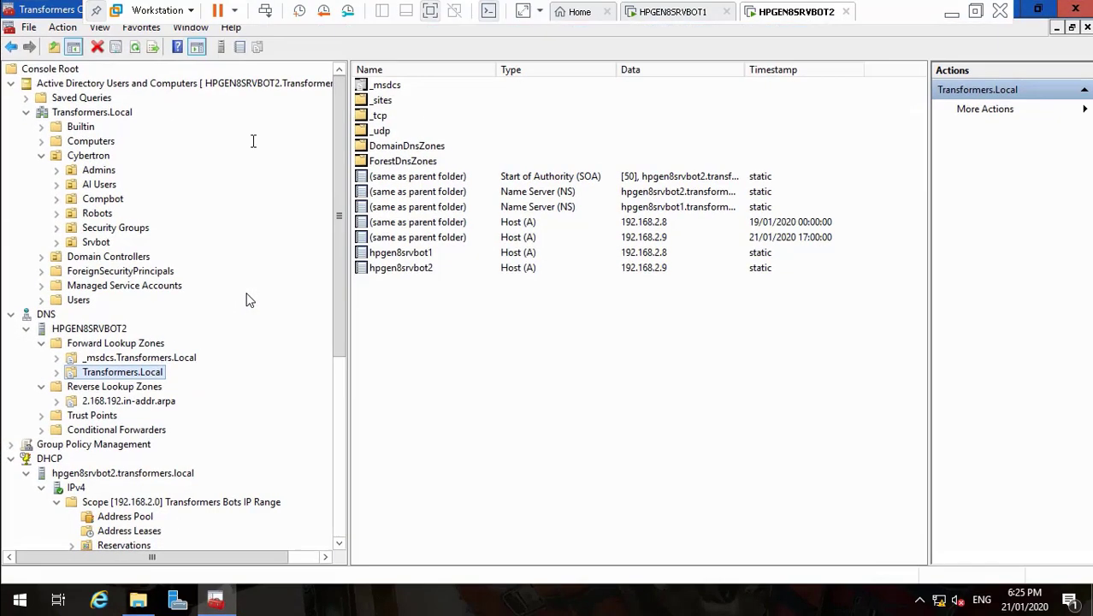
left_click(56, 184)
left_click(101, 186)
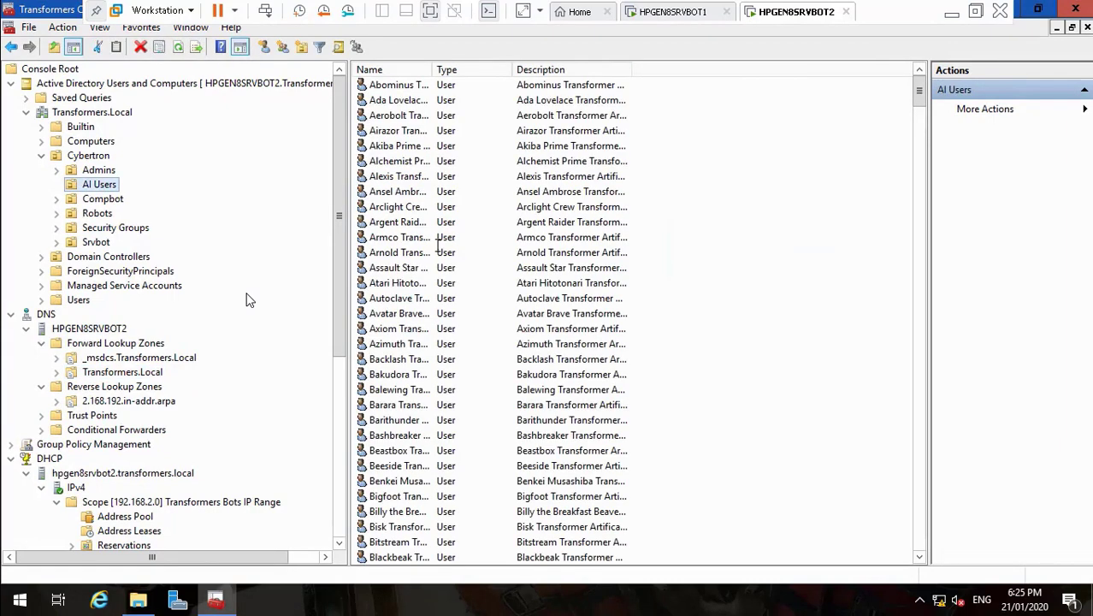
double_click(432, 70)
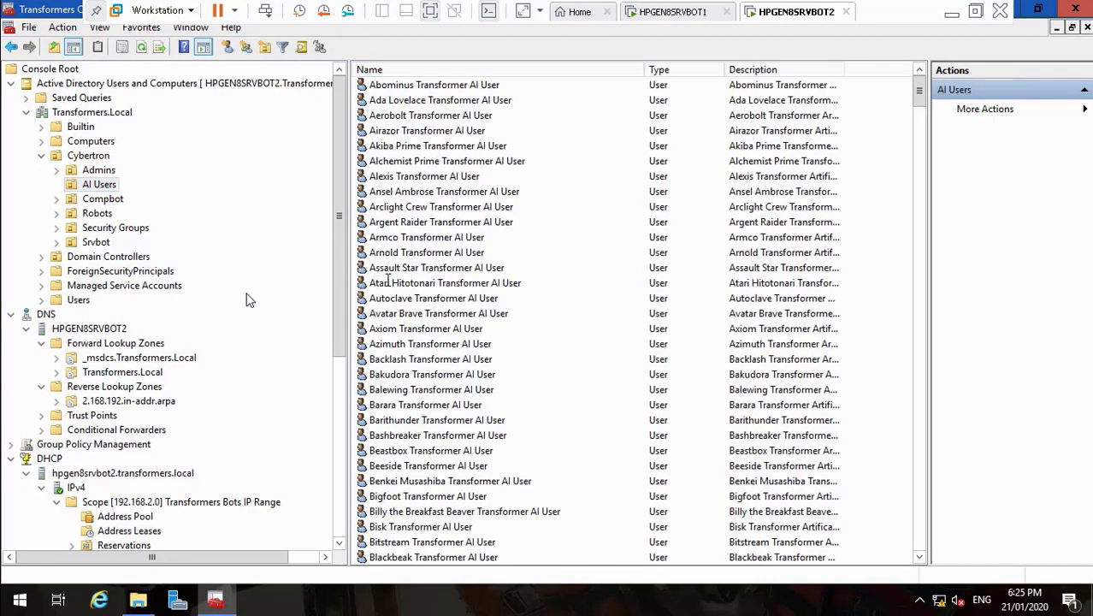
left_click(390, 282)
key("o")
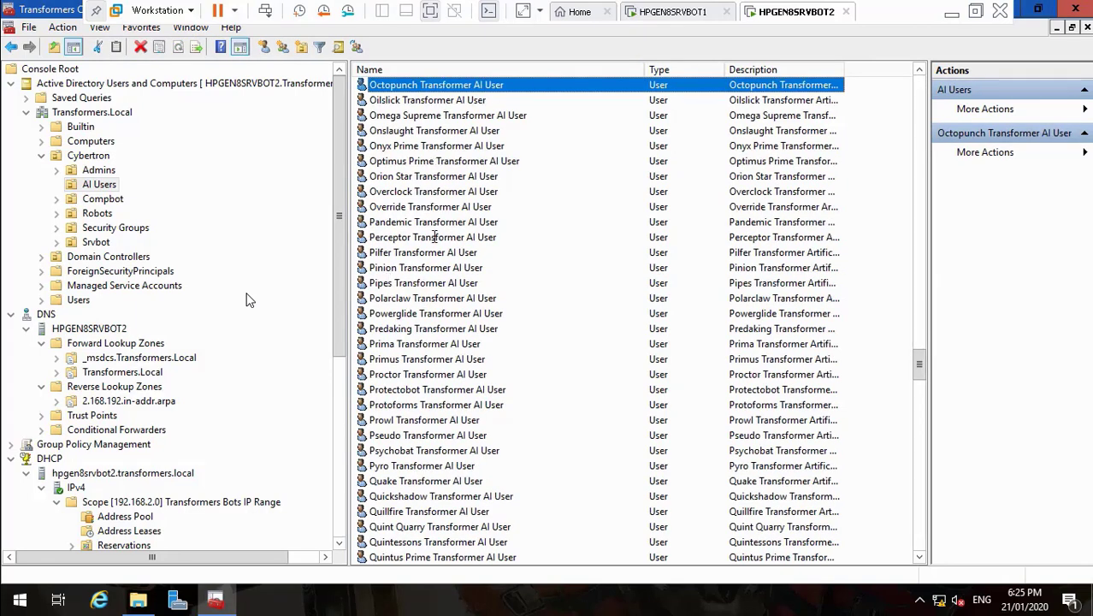
left_click(437, 162)
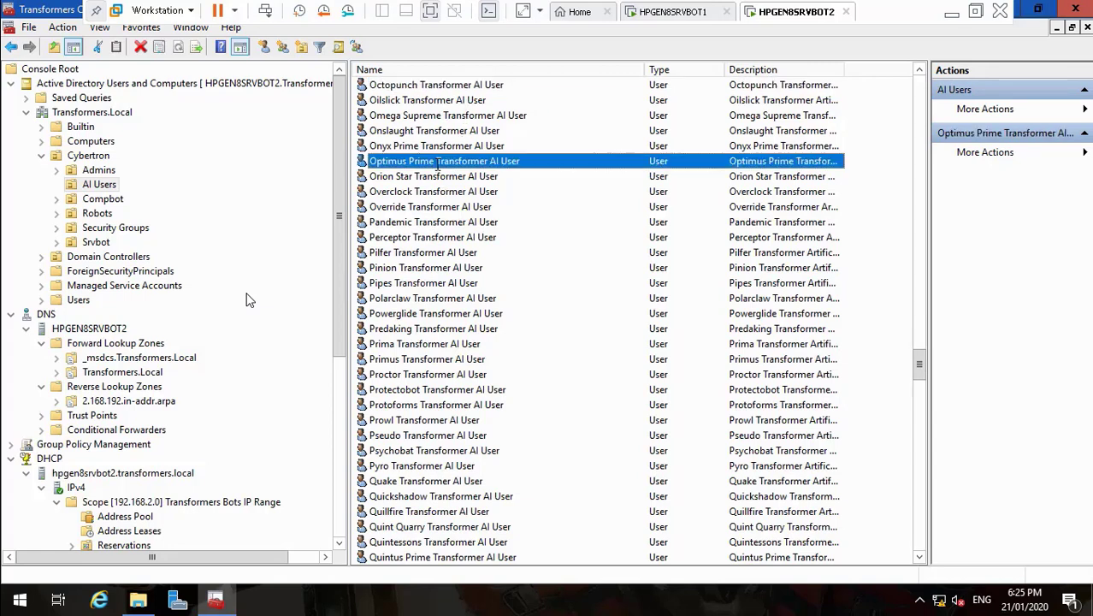
double_click(437, 162)
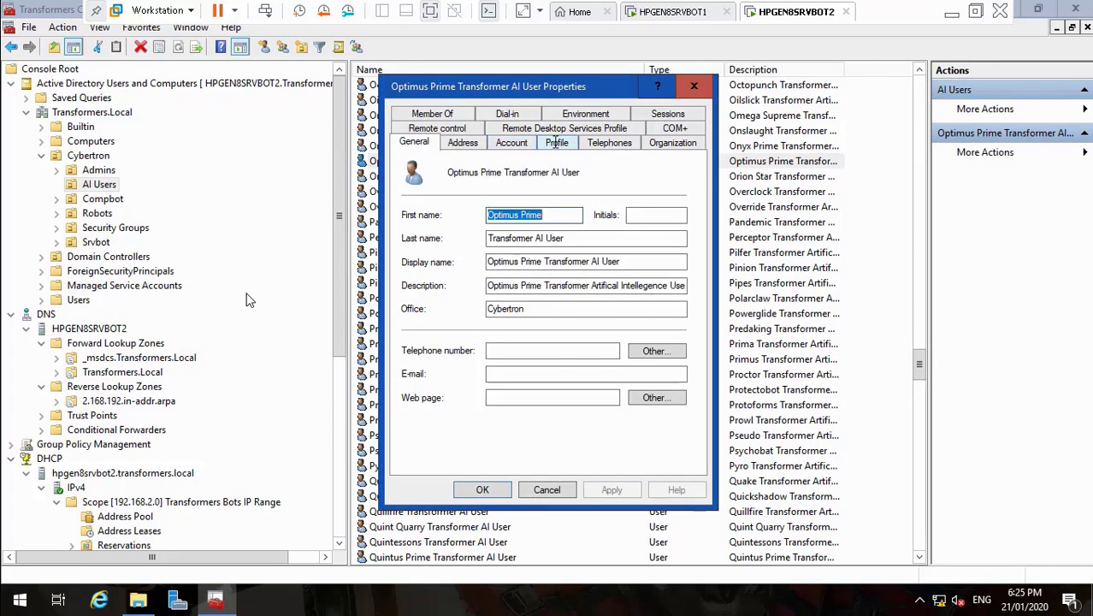
- Check the Profile tab's home folder path, cancel without saving, and bring back the Scripts window
left_click(557, 142)
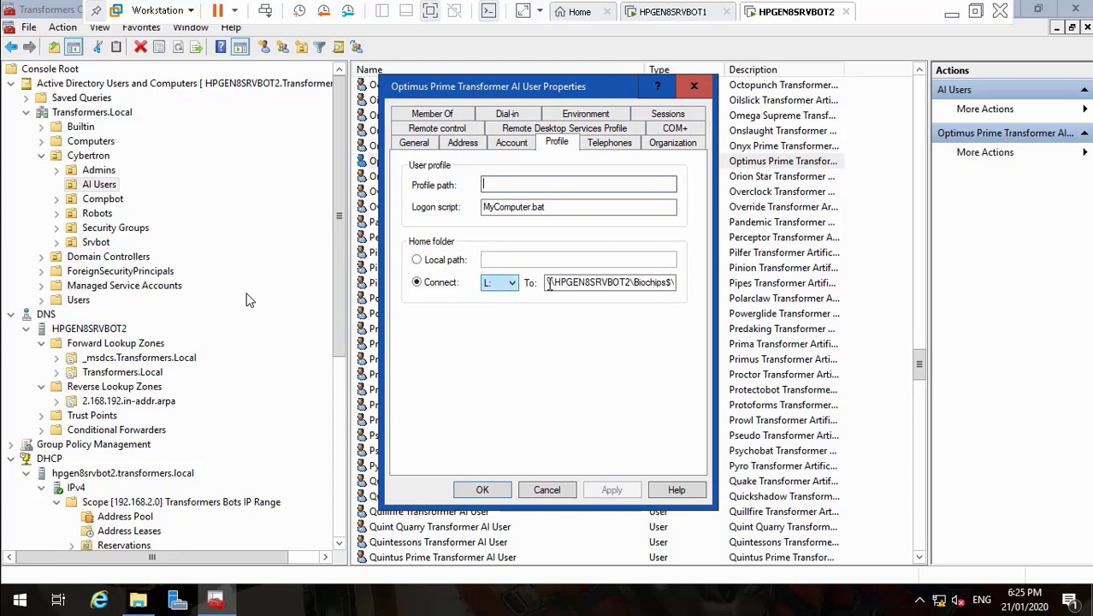
left_click(581, 282)
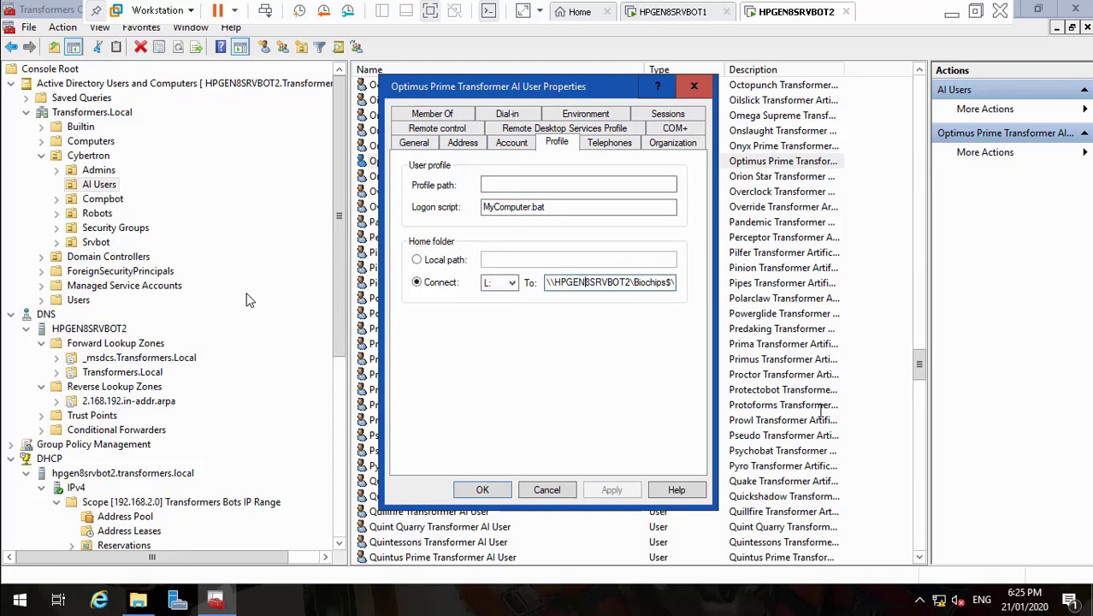
type("optimusPrime")
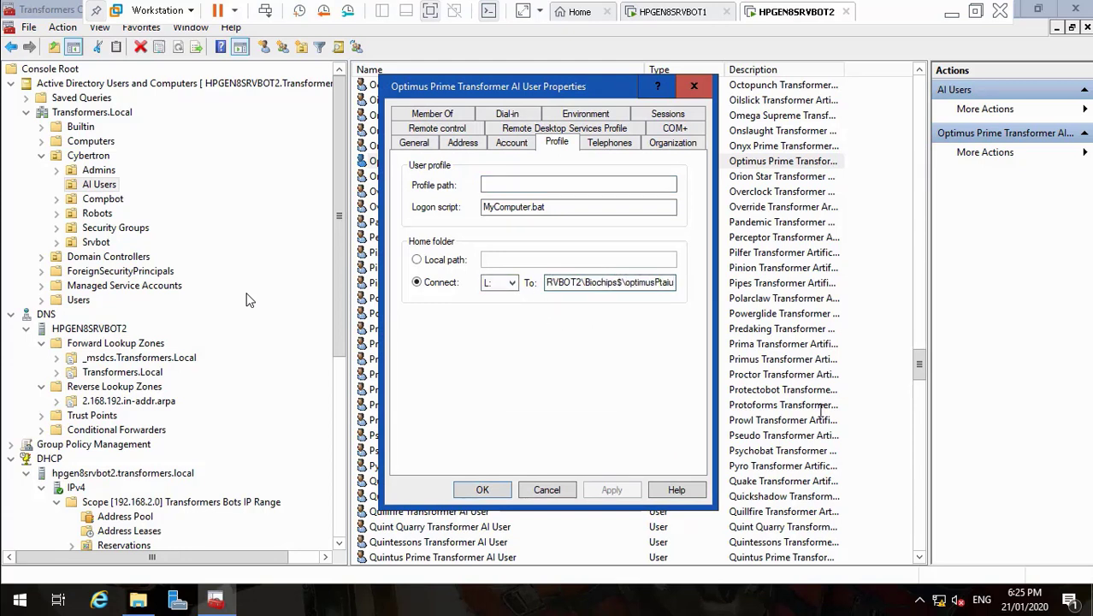
left_click(547, 490)
left_click(138, 599)
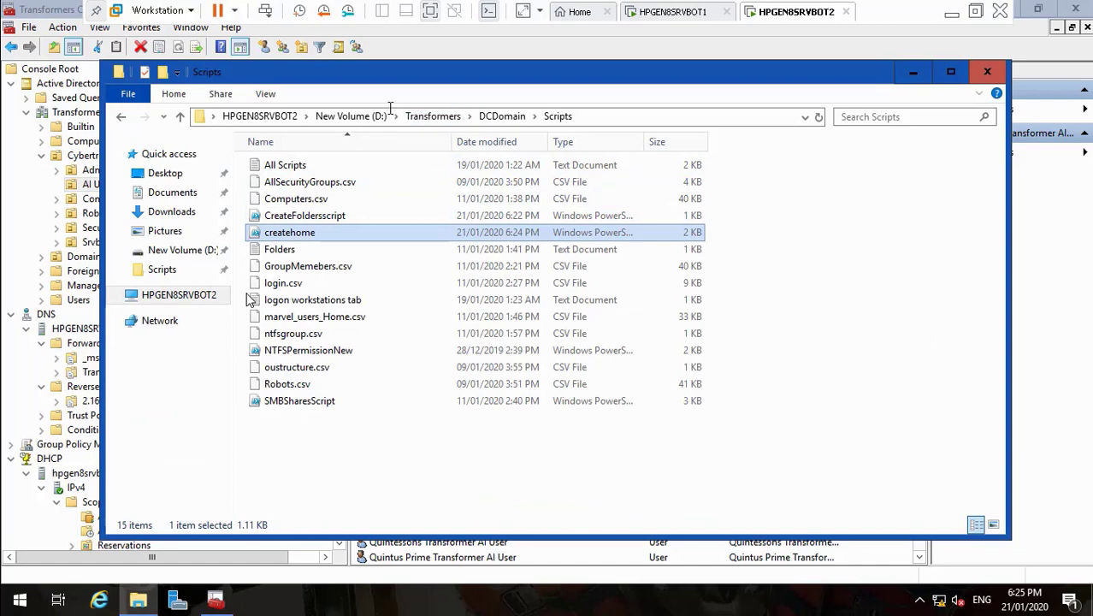
- Review the user folders in D:\Biochips, close that window, and minimize the console
left_click(351, 115)
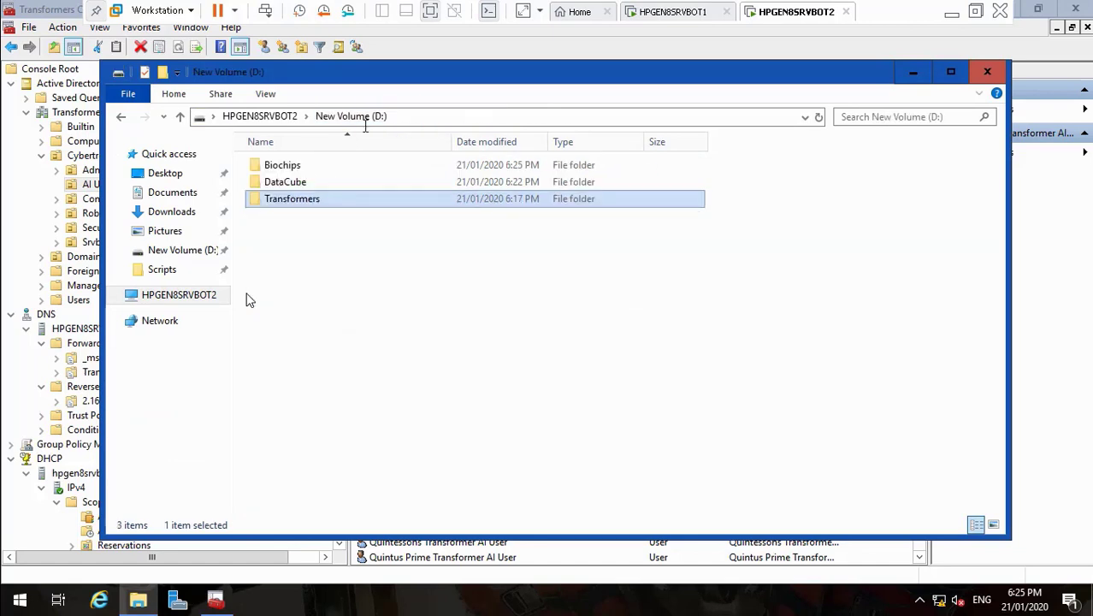
double_click(293, 165)
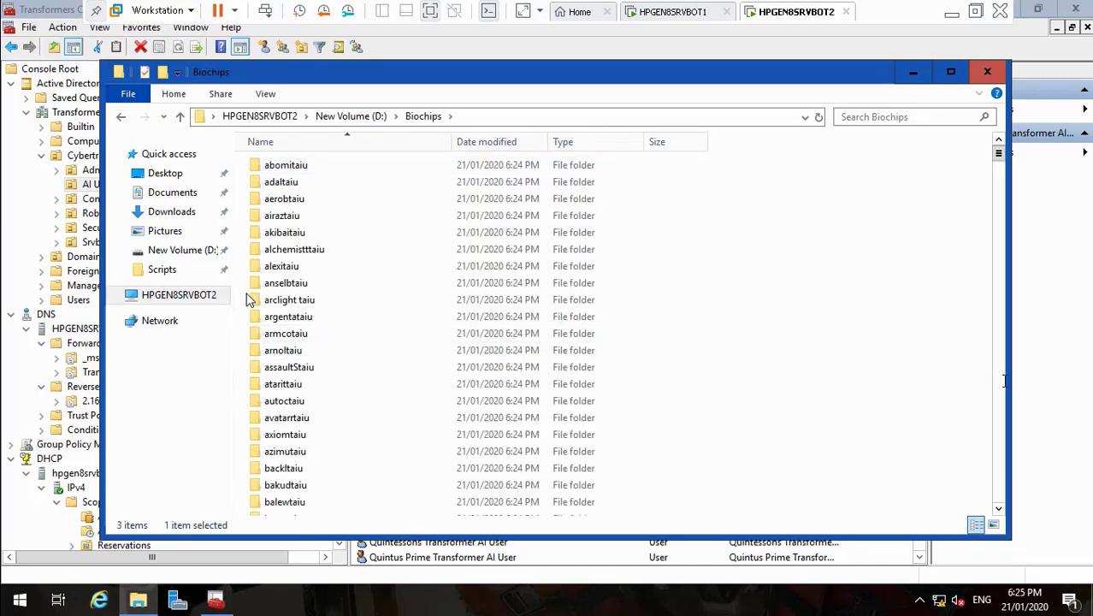
scroll(248, 300, "down", 20)
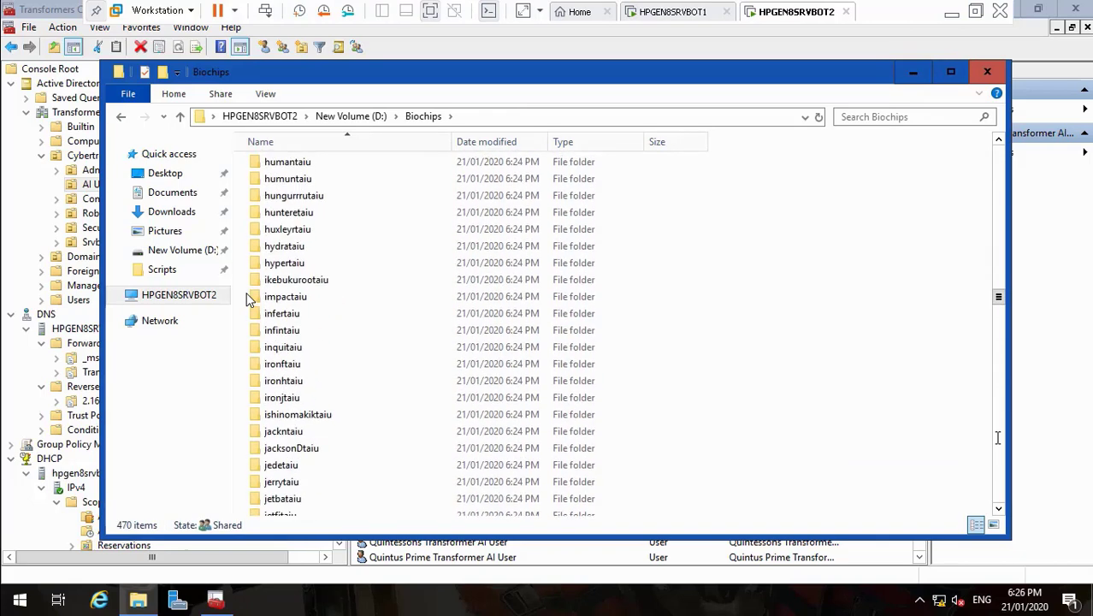
left_click(987, 71)
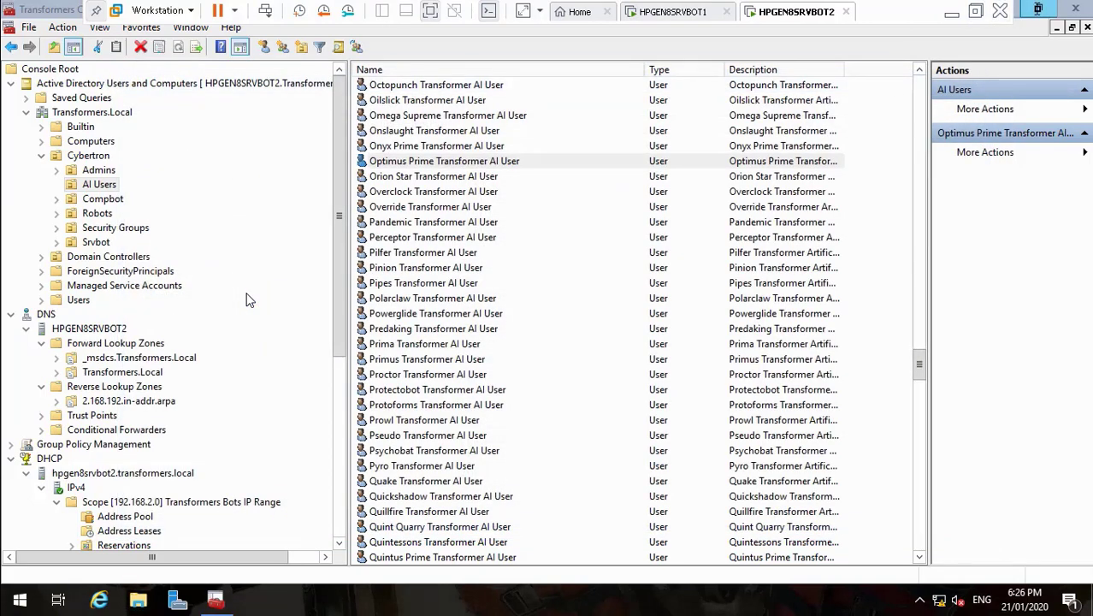
left_click(1037, 9)
left_click(763, 53)
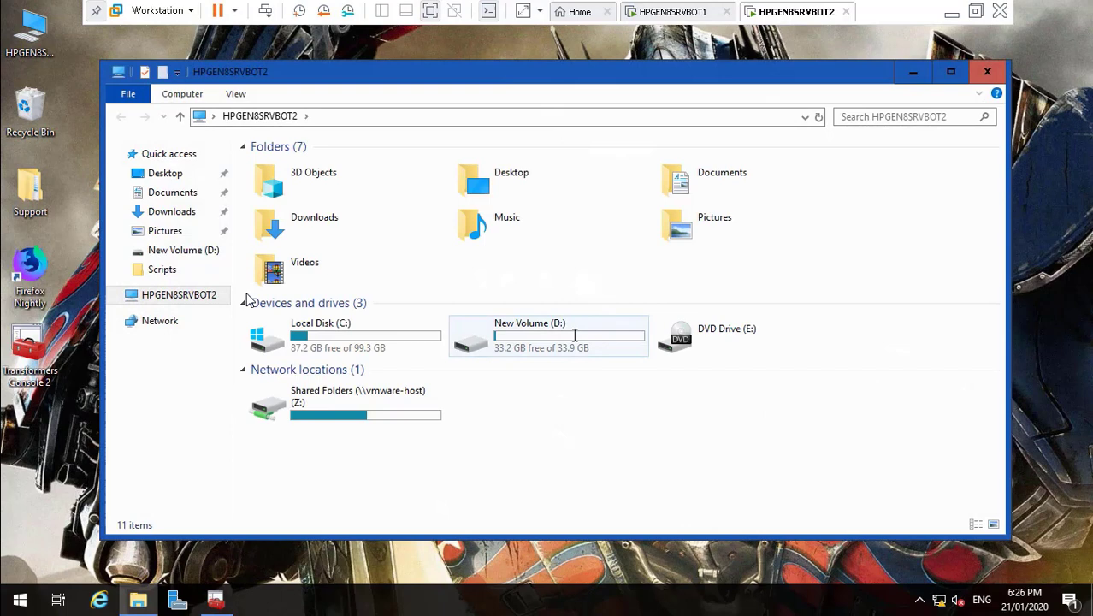
- Browse from This PC to D:\Transformers\DCDomain\Scripts and select SMBSharesScript
left_click(575, 335)
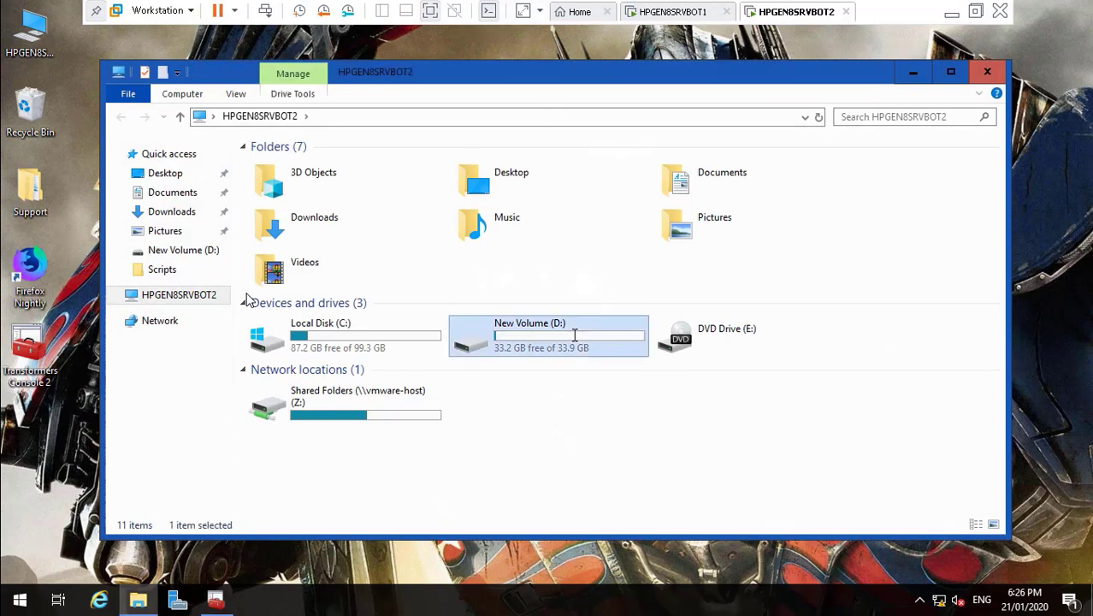
double_click(575, 335)
double_click(282, 199)
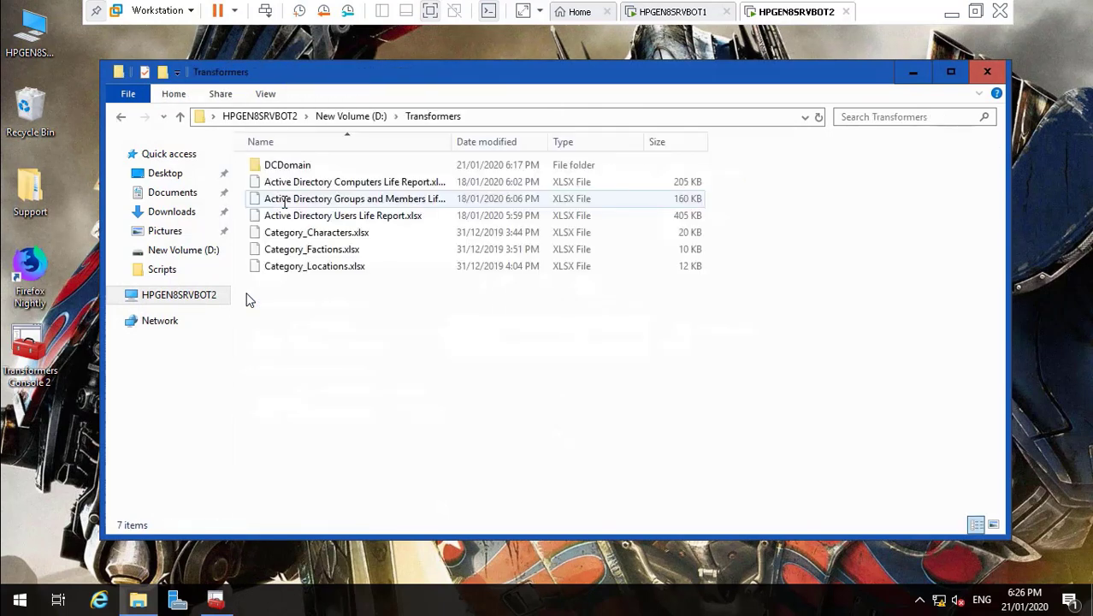
double_click(276, 165)
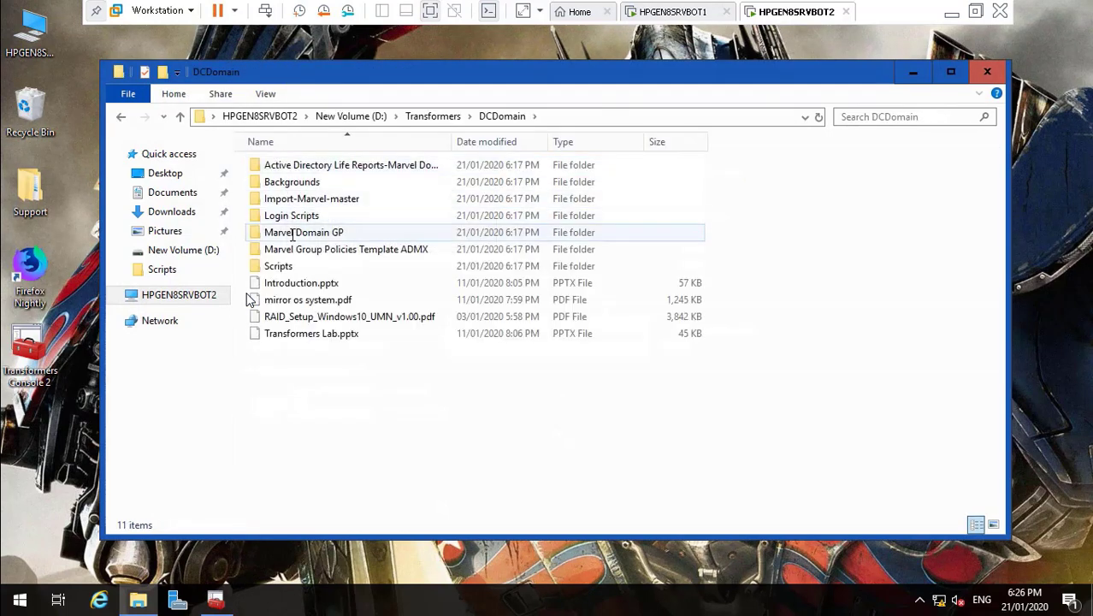
double_click(282, 266)
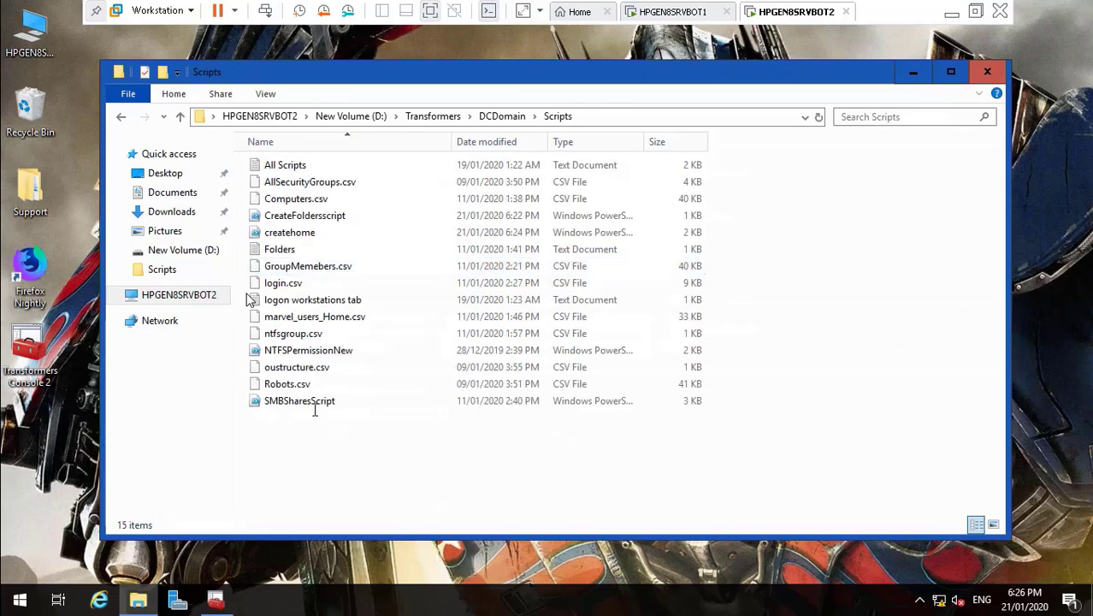
left_click(310, 402)
- Run SMBSharesScript in PowerShell ISE to create the DataCube shares with Change and Full access, then close ISE
right_click(306, 402)
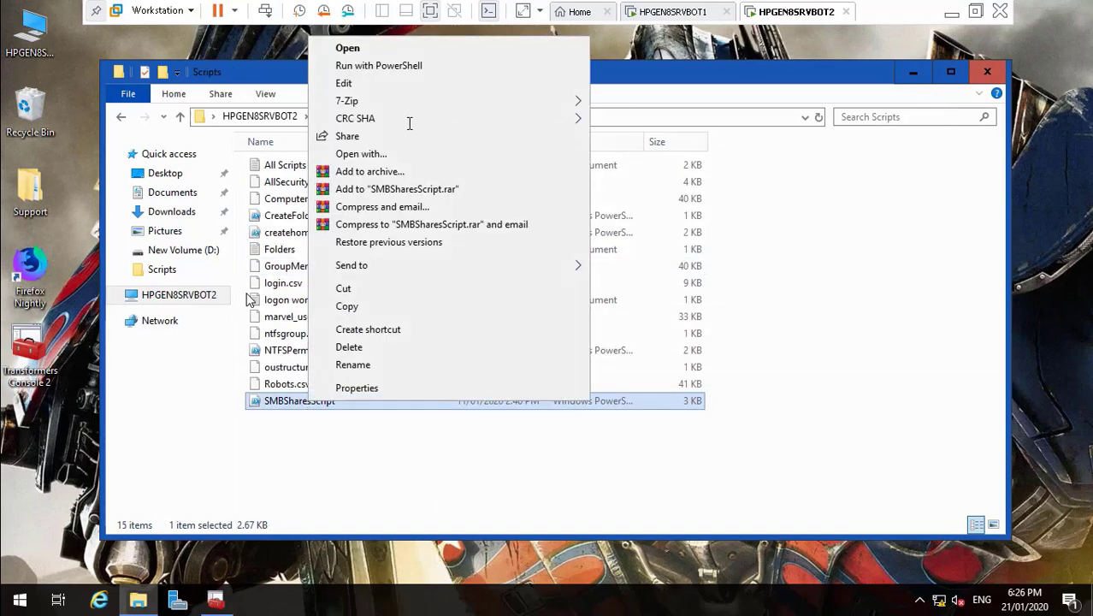
left_click(397, 84)
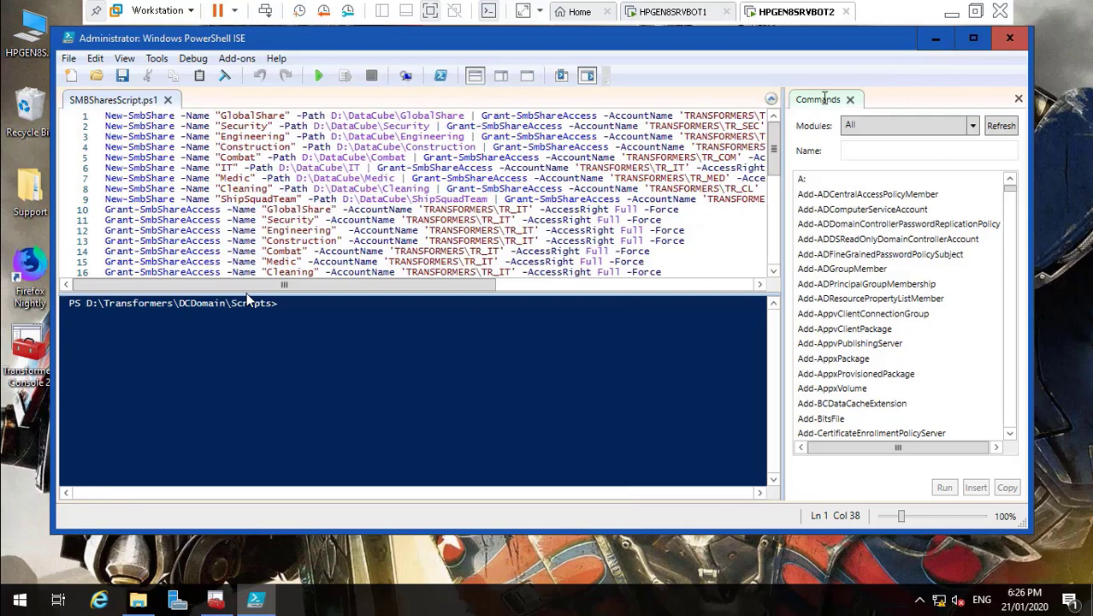
left_click(973, 37)
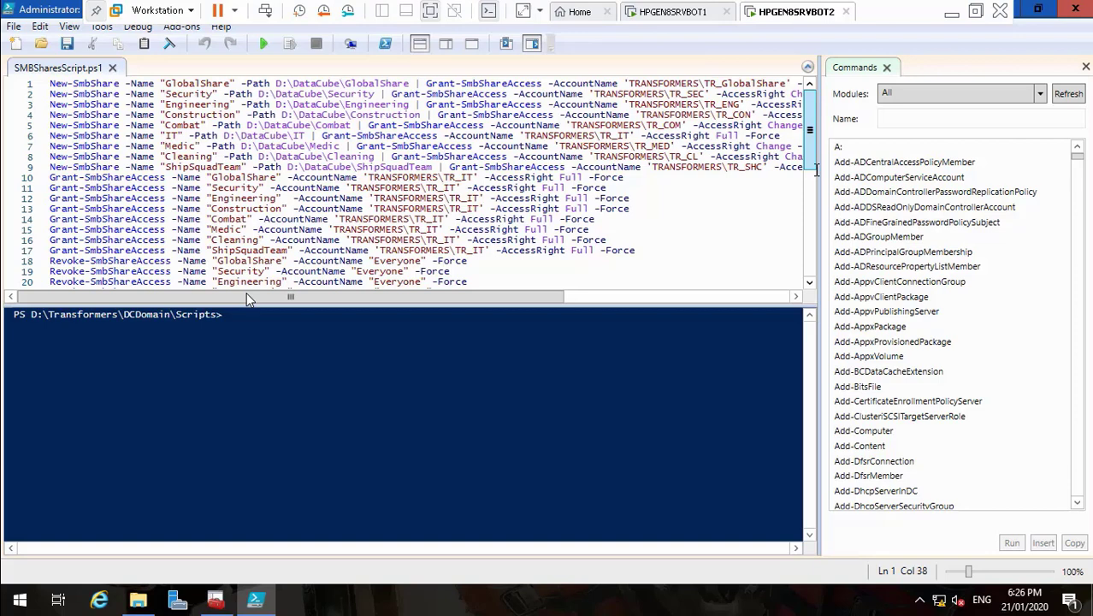
left_click(809, 257)
left_click(809, 257)
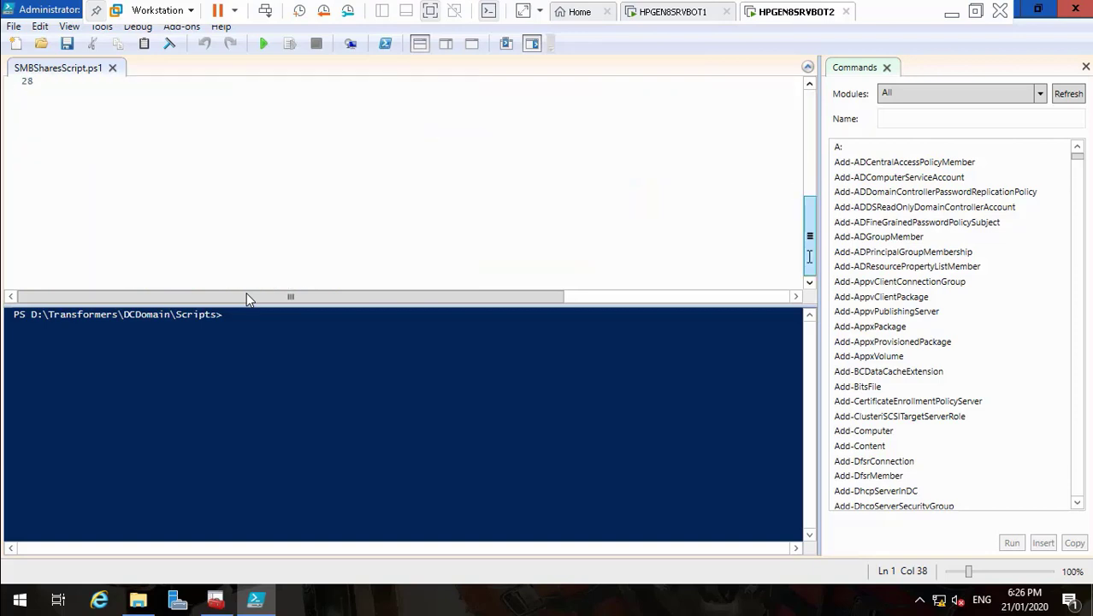
left_click_drag(809, 257, 808, 98)
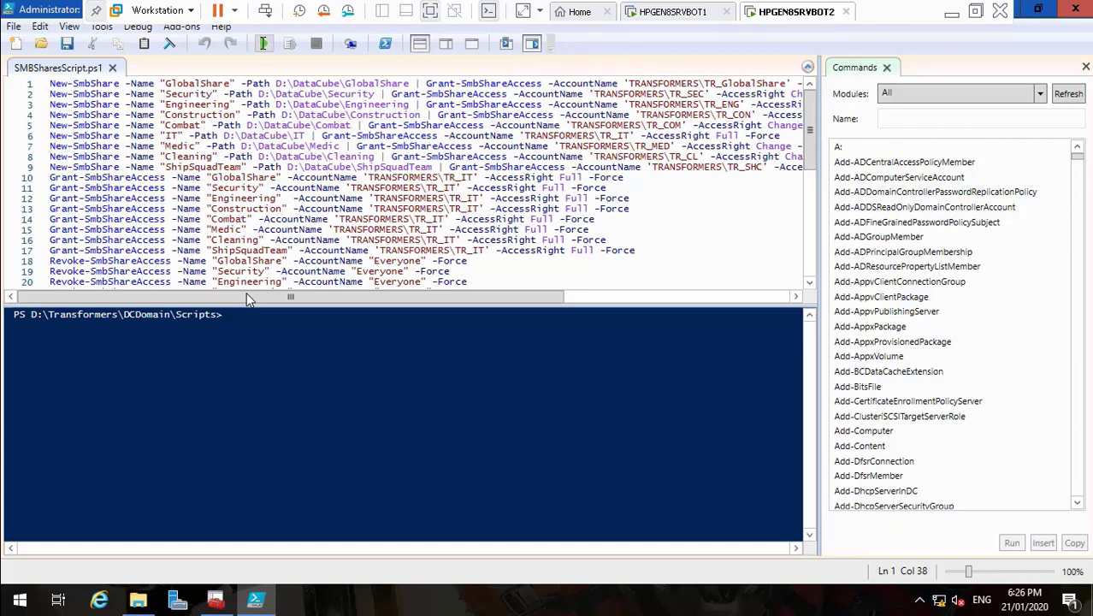
left_click(263, 43)
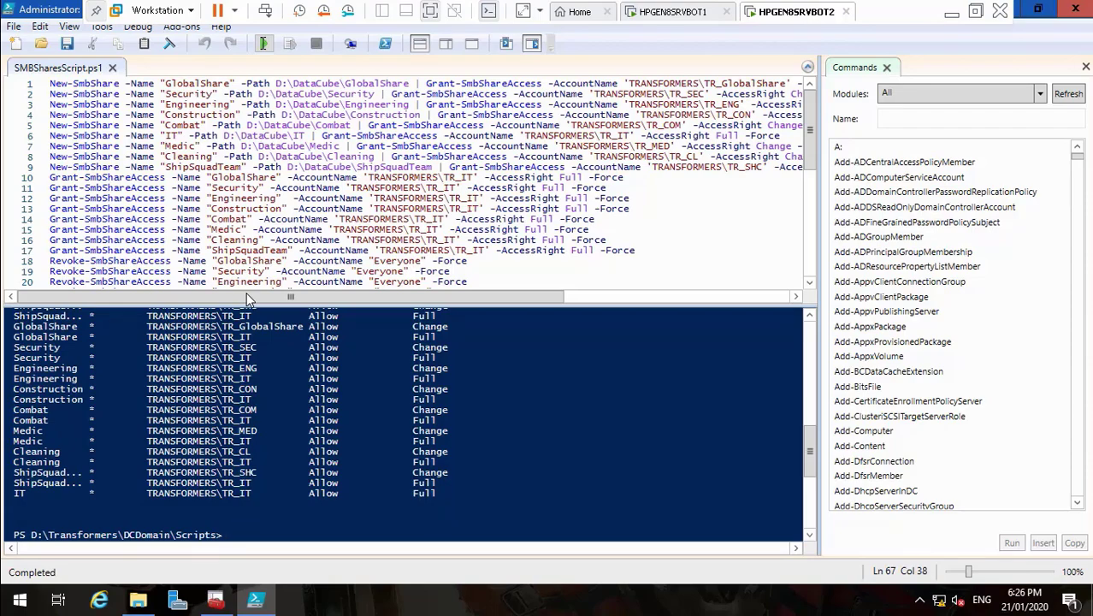
left_click(1074, 8)
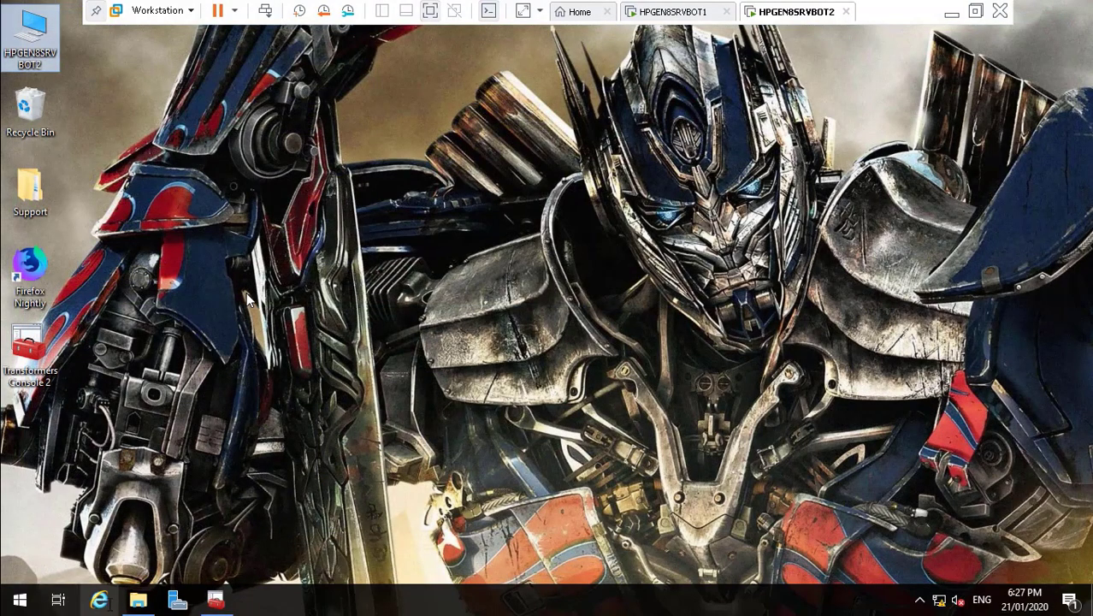
- Edit NTFSPermissionNew.ps1 so $path is D:\DataCube\ and the CSV path uses D:\Transformers, and save it
left_click(137, 601)
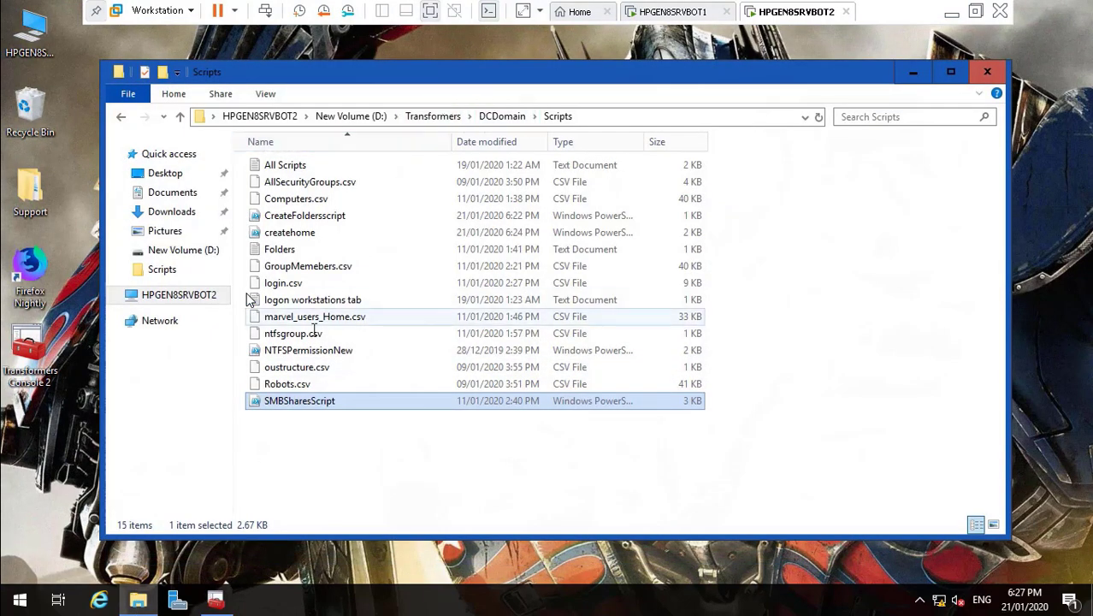
left_click(297, 347)
right_click(297, 349)
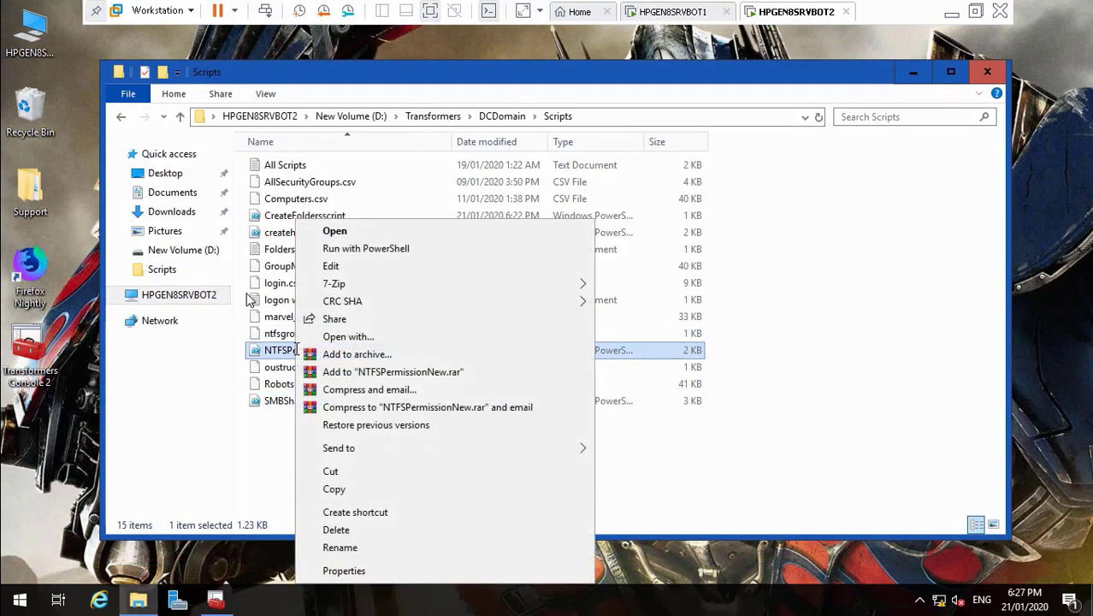
left_click(370, 265)
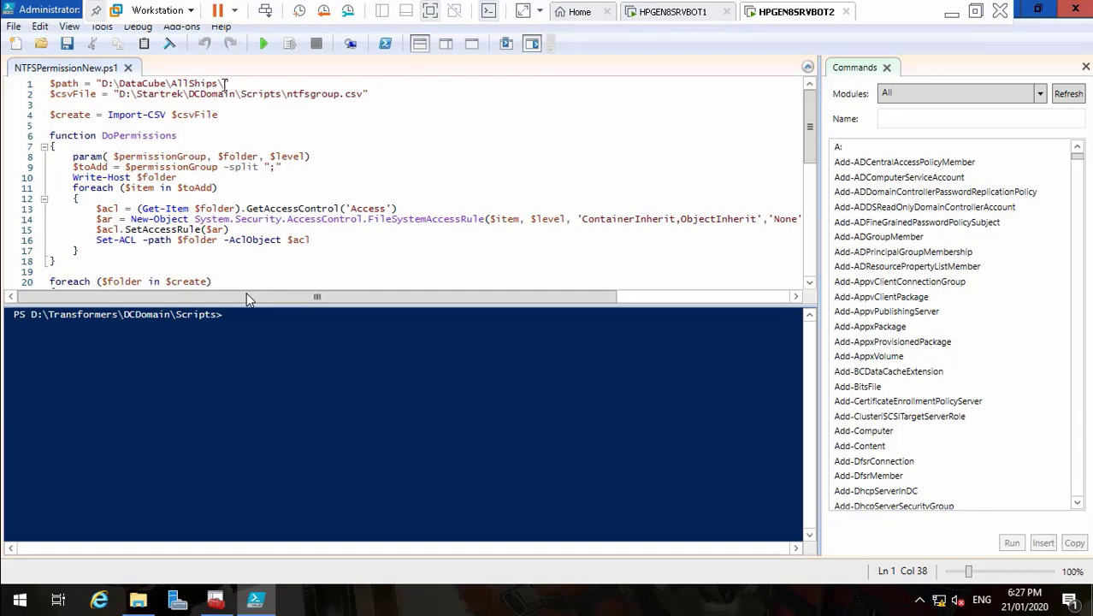
left_click(224, 84)
key("BackSpace")
key("BackSpace")
key("BackSpace")
key("BackSpace")
key("BackSpace")
key("BackSpace")
key("BackSpace")
key("BackSpace")
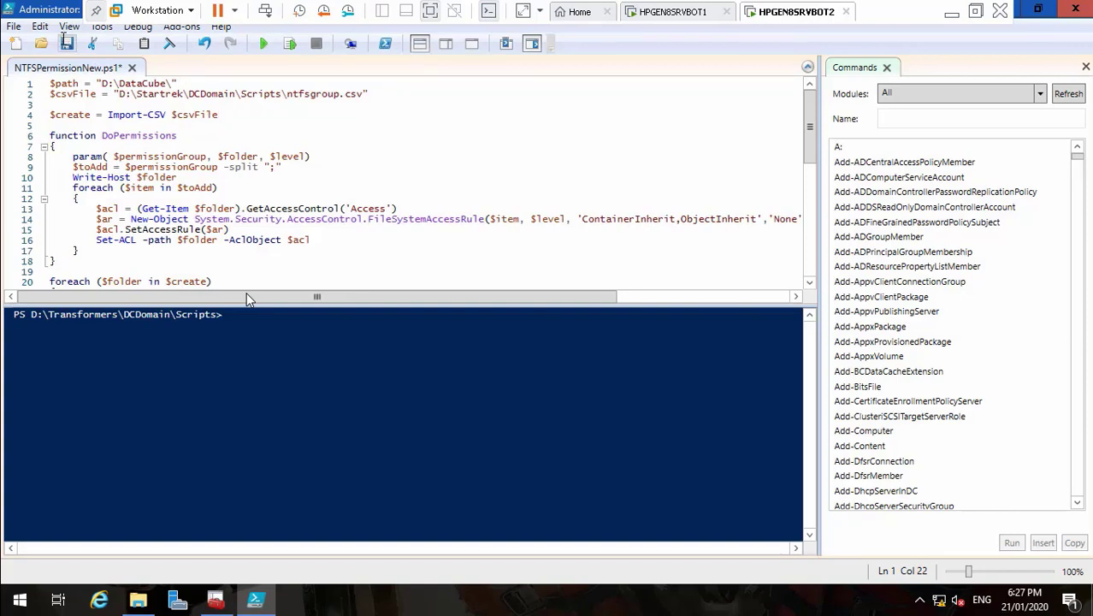
left_click(66, 44)
key("BackSpace")
key("BackSpace")
key("BackSpace")
key("BackSpace")
key("BackSpace")
key("BackSpace")
key("BackSpace")
key("BackSpace")
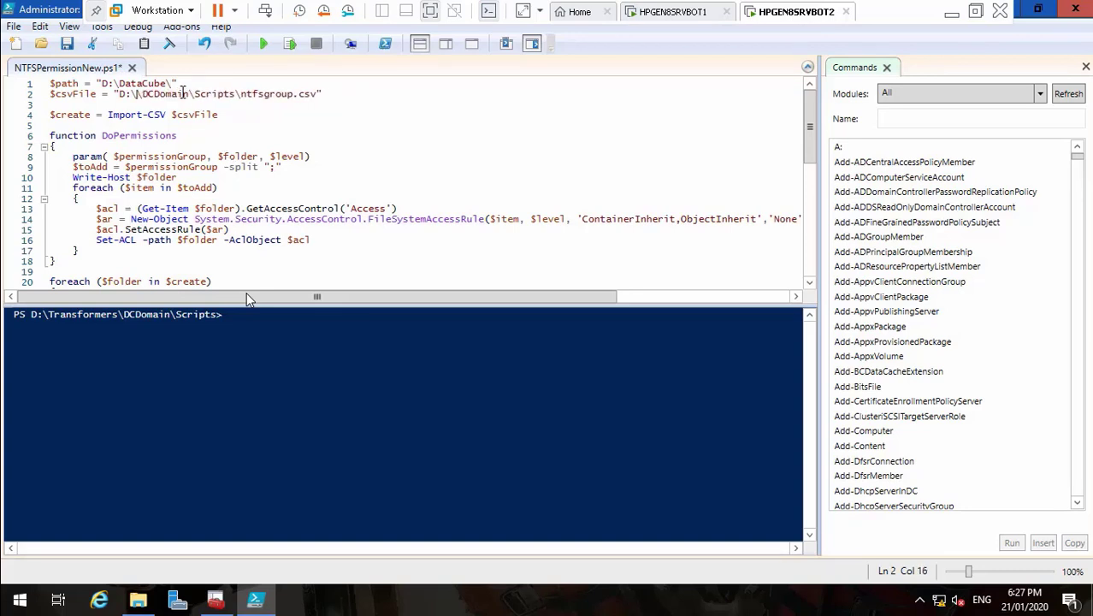
type("Trans")
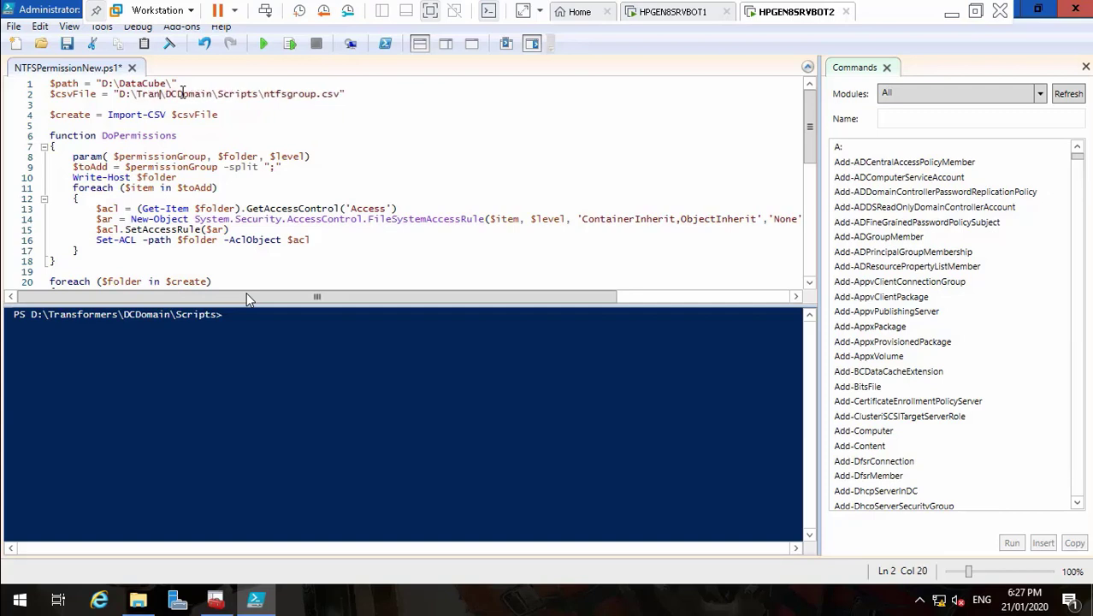
type("formers")
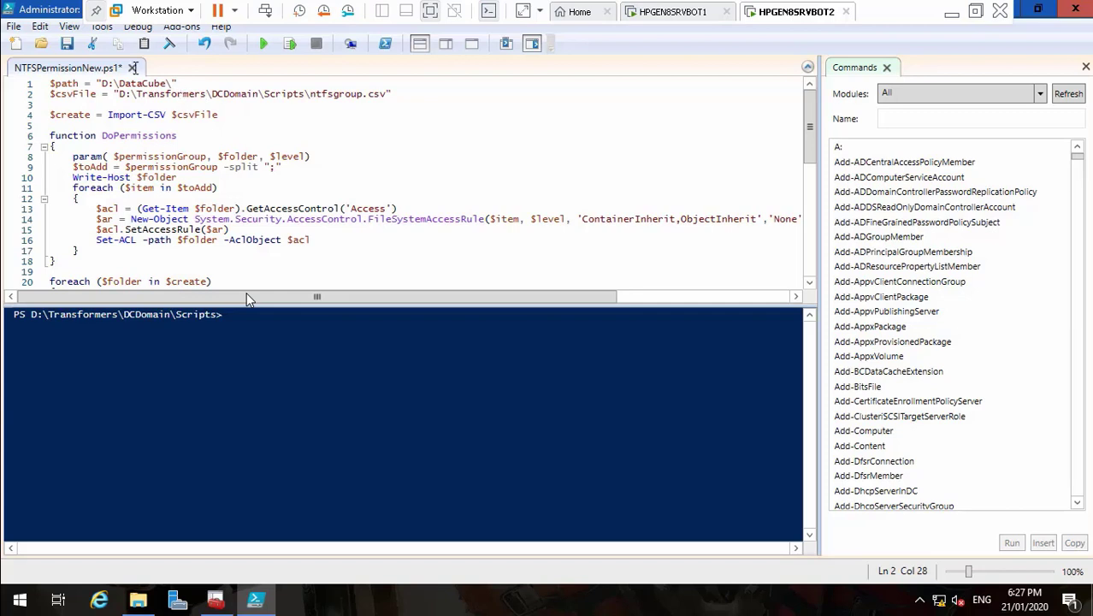
left_click(67, 43)
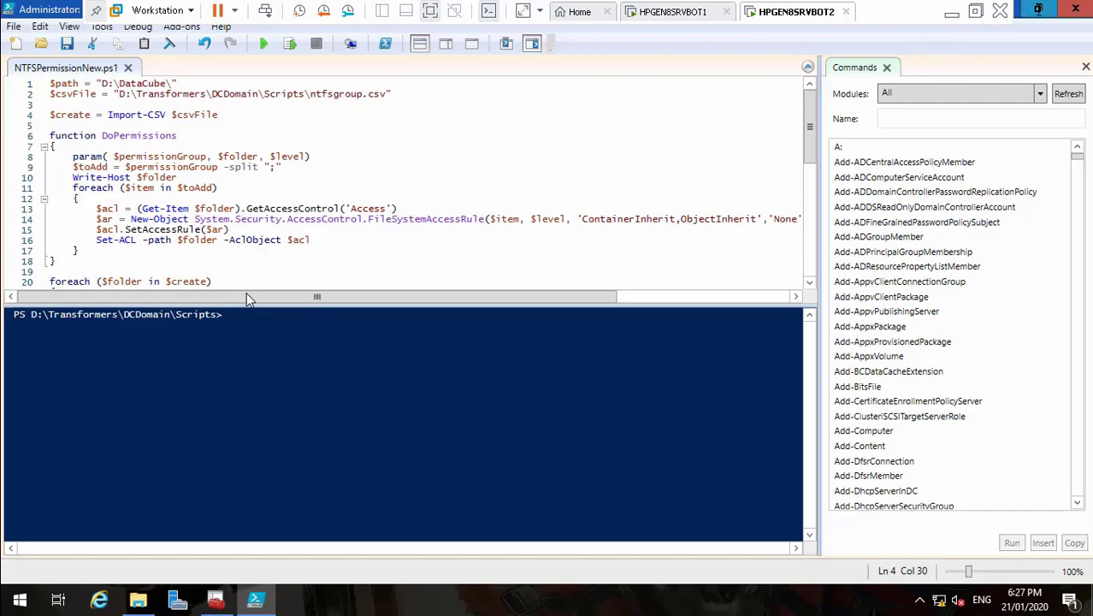
left_click(1037, 9)
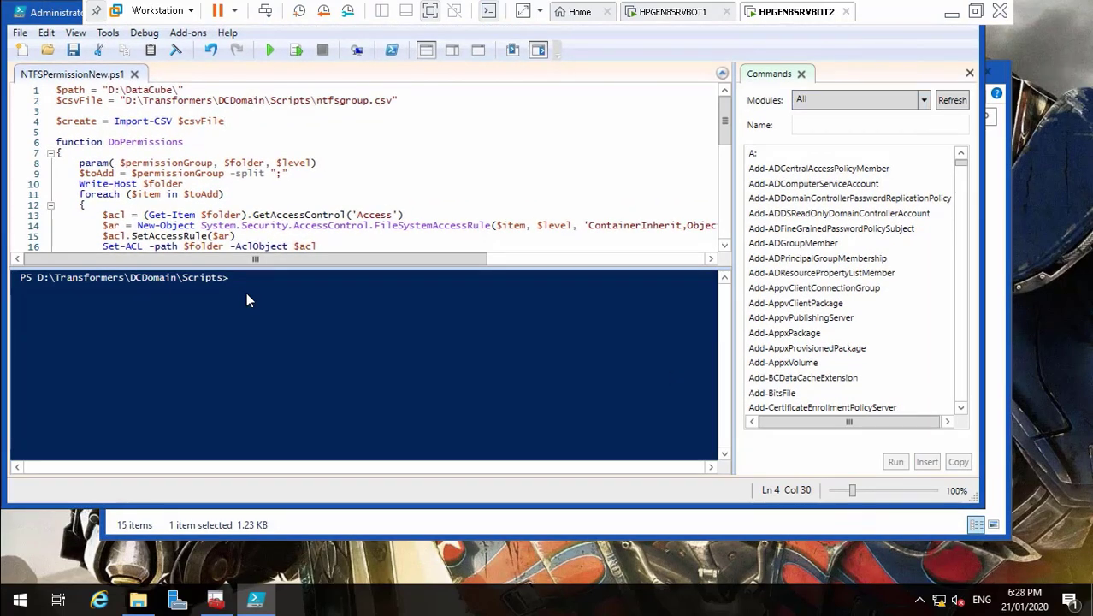
- Navigate Explorer from the Scripts folder up to D: and into the DataCube folder
left_click(137, 600)
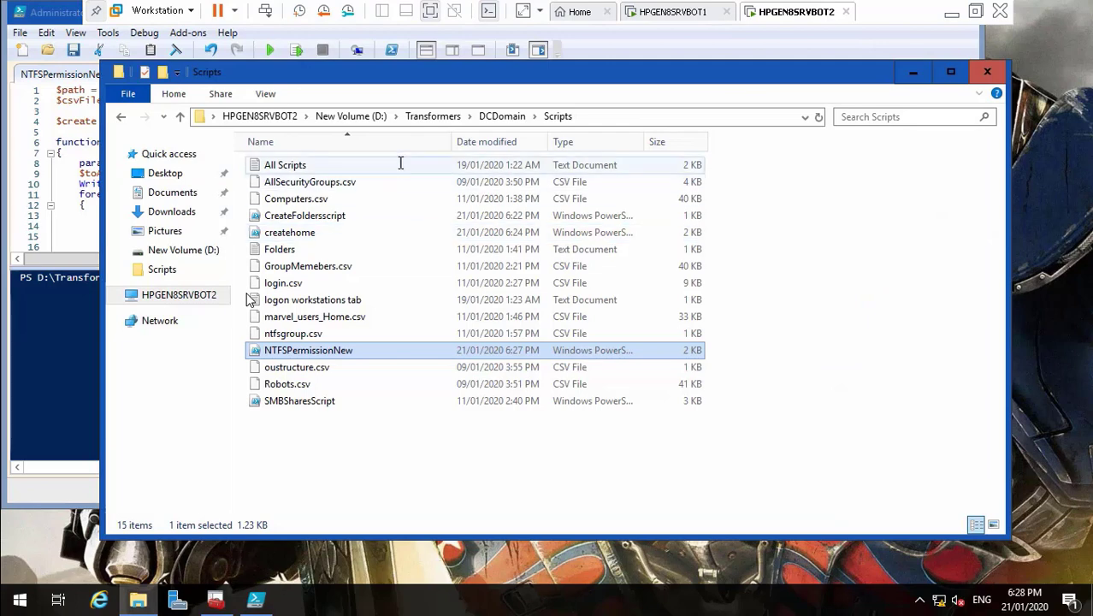
left_click(428, 115)
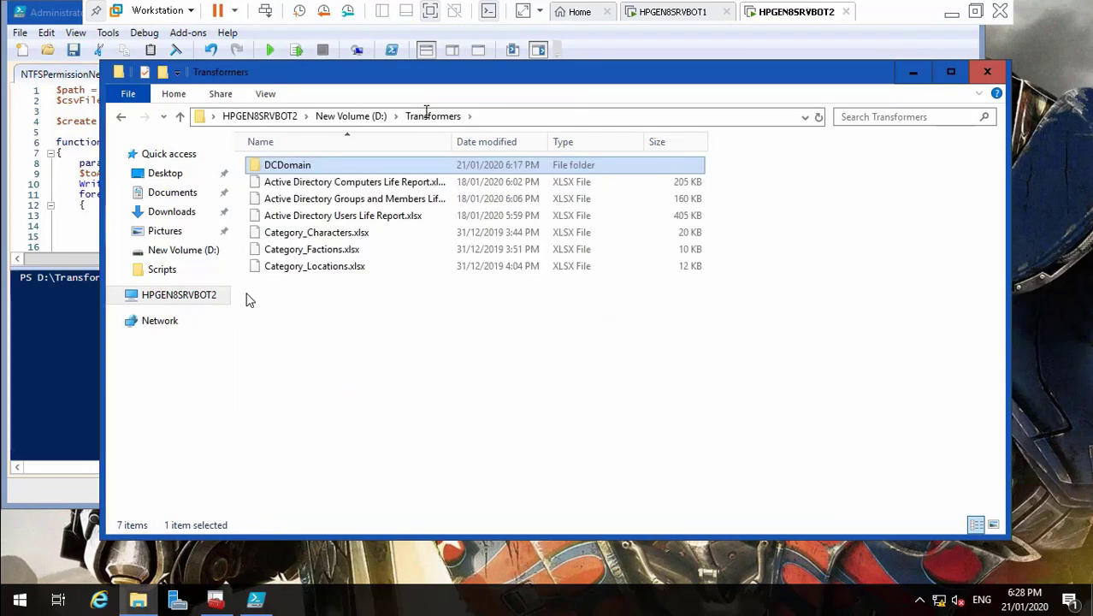
left_click(350, 116)
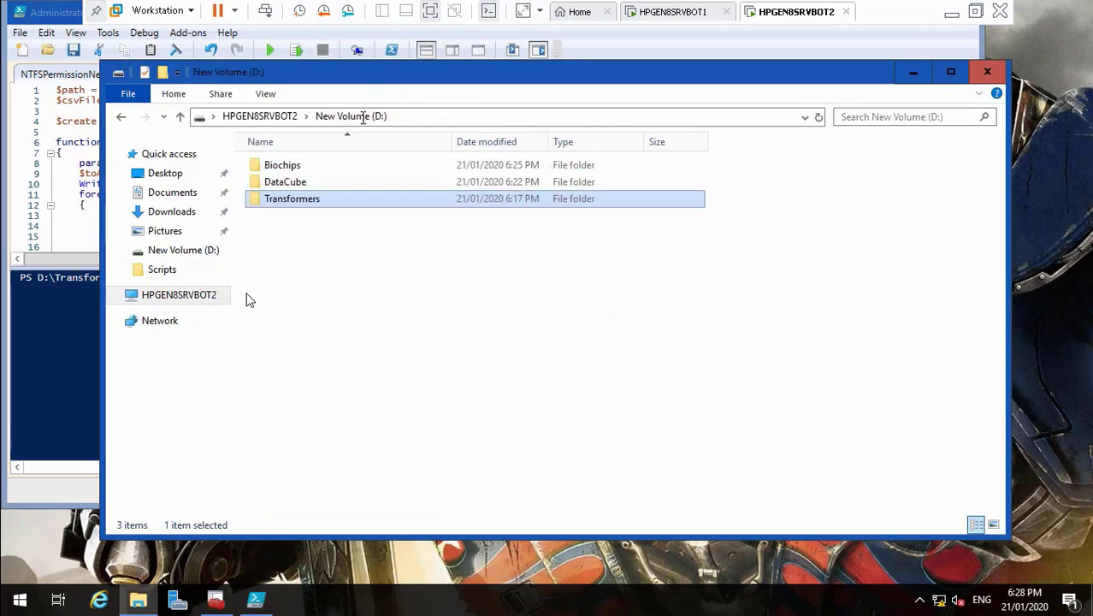
double_click(299, 183)
- Open the Cleaning folder's share permissions via Properties, Sharing and Advanced Sharing
left_click(288, 166)
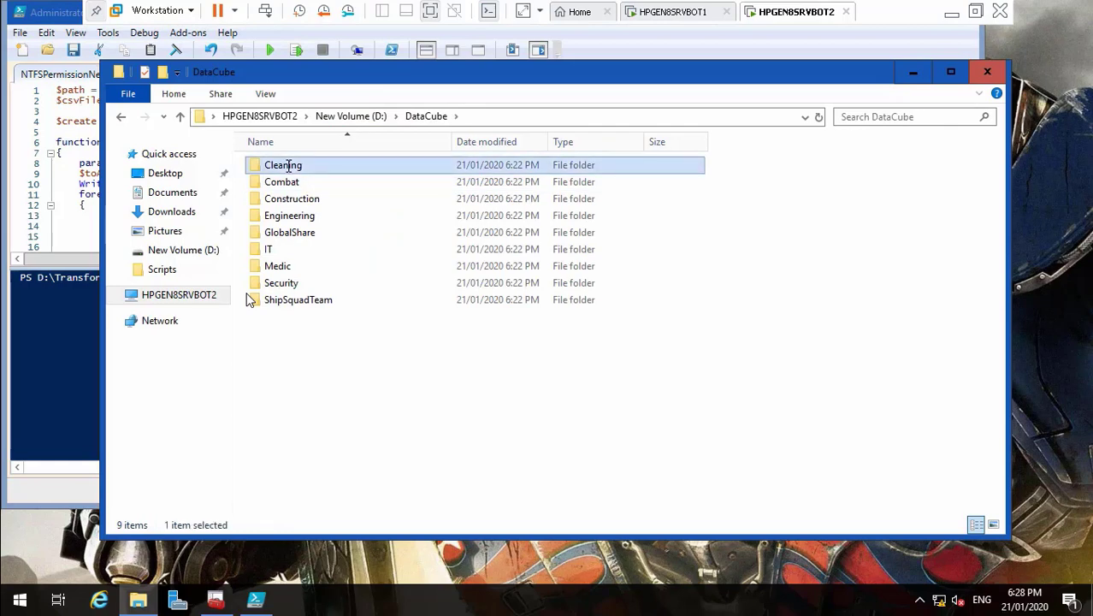
right_click(289, 166)
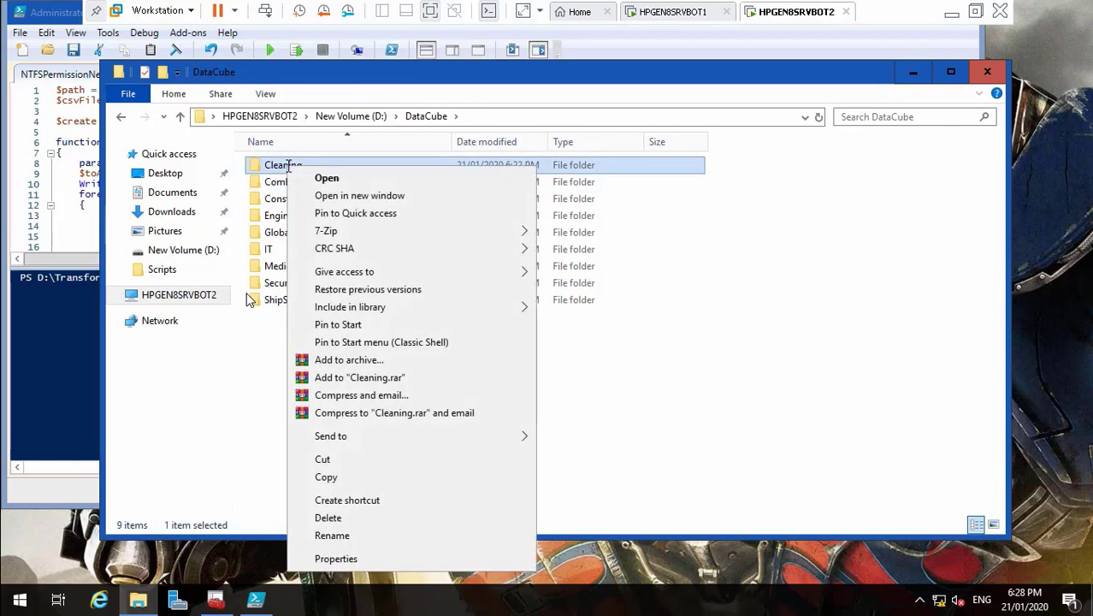
left_click(361, 557)
left_click(423, 195)
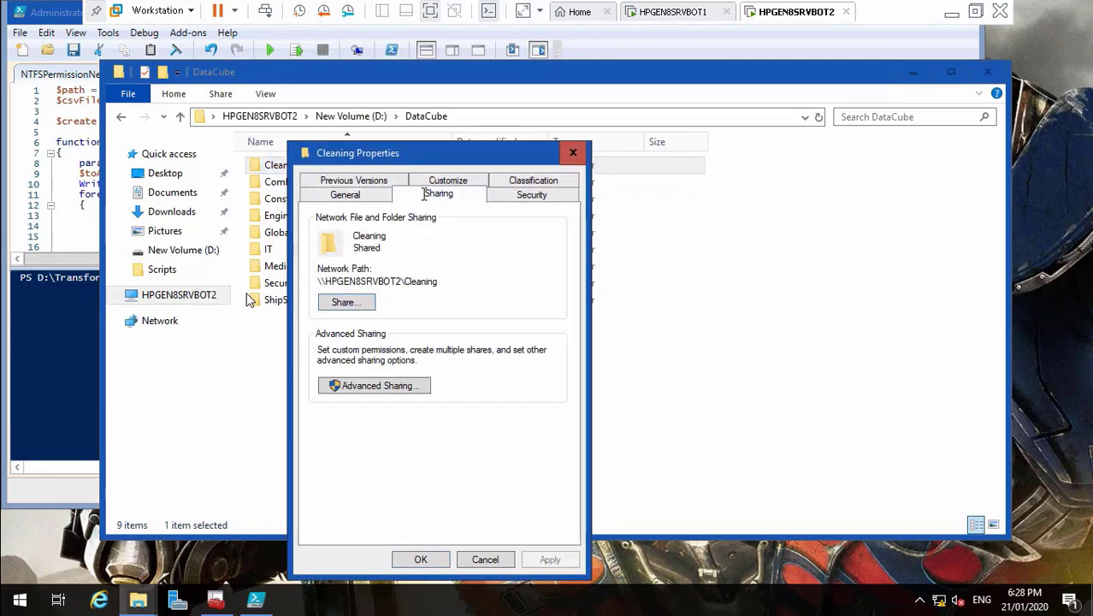
left_click(393, 383)
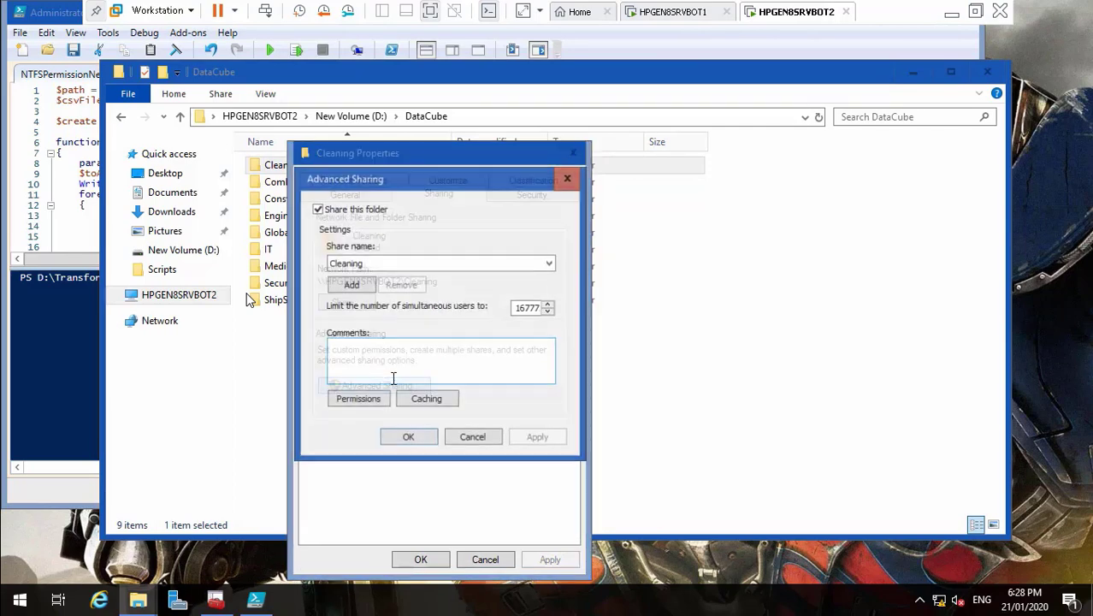
left_click(359, 399)
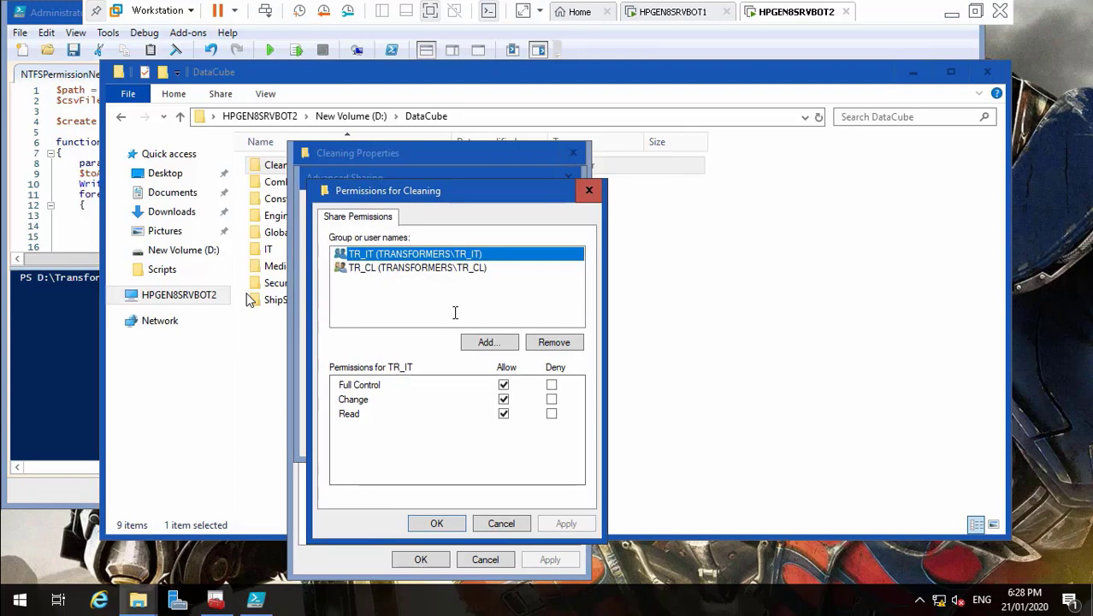
- Confirm TR_IT has Full Control and TR_CL has Change, then close the dialogs unchanged
left_click(440, 268)
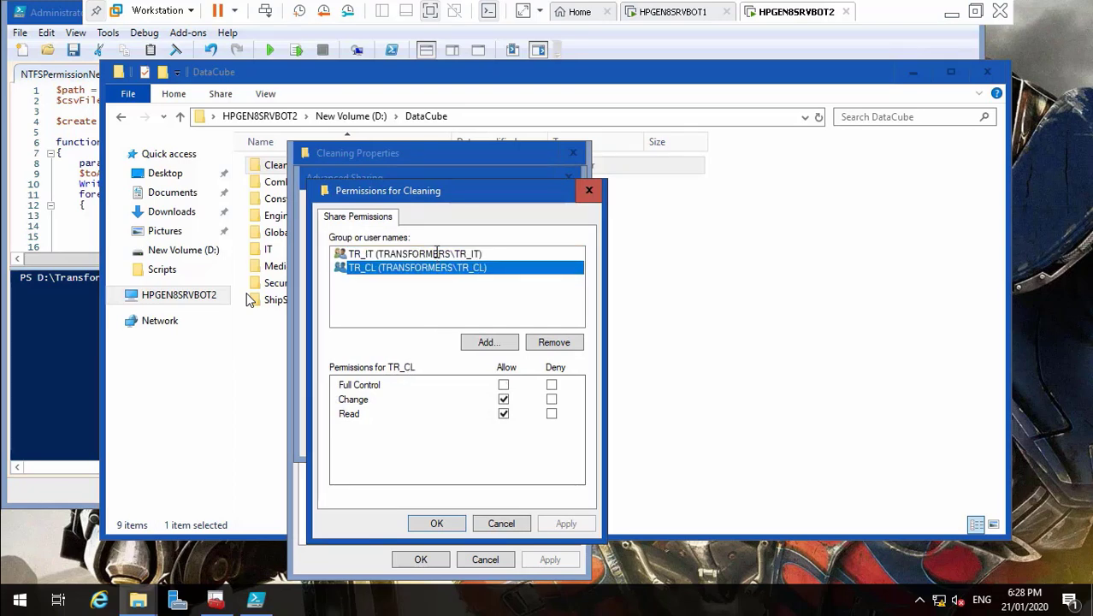
left_click(437, 252)
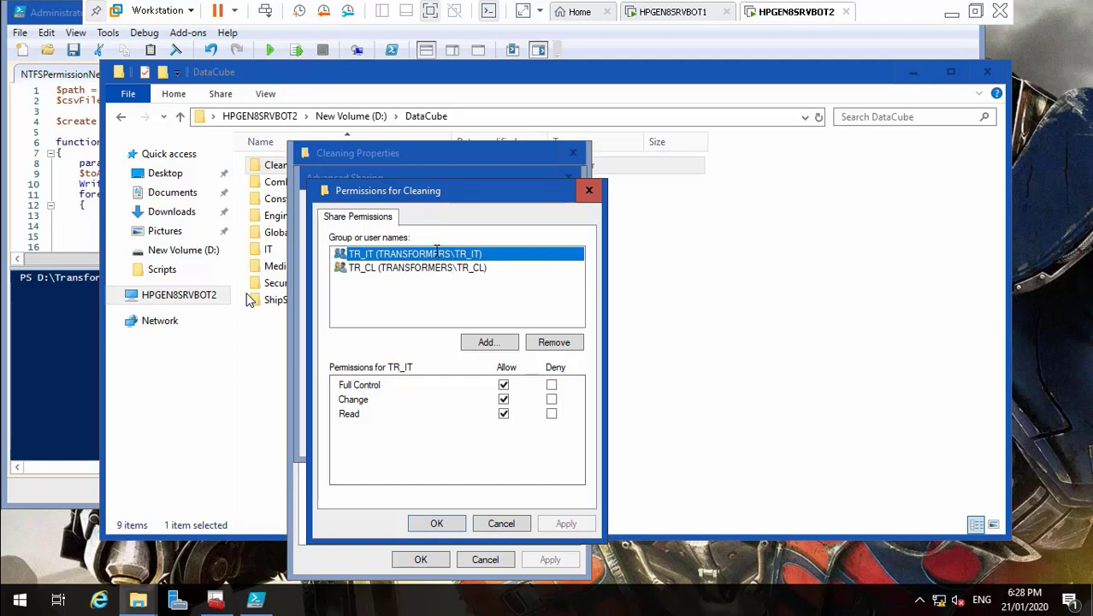
left_click(436, 266)
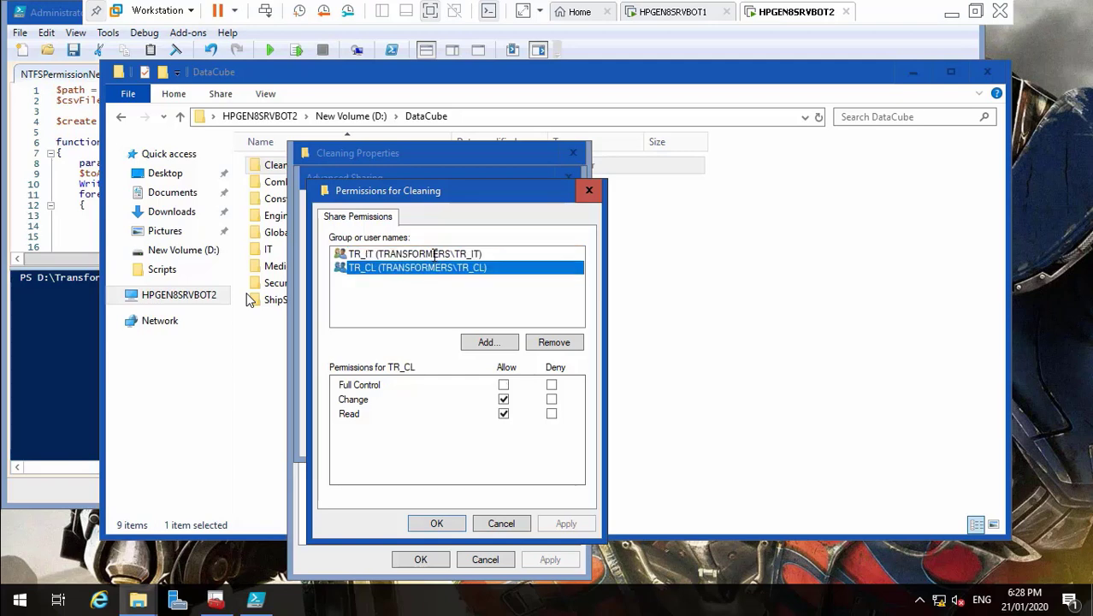
left_click(435, 253)
left_click(502, 523)
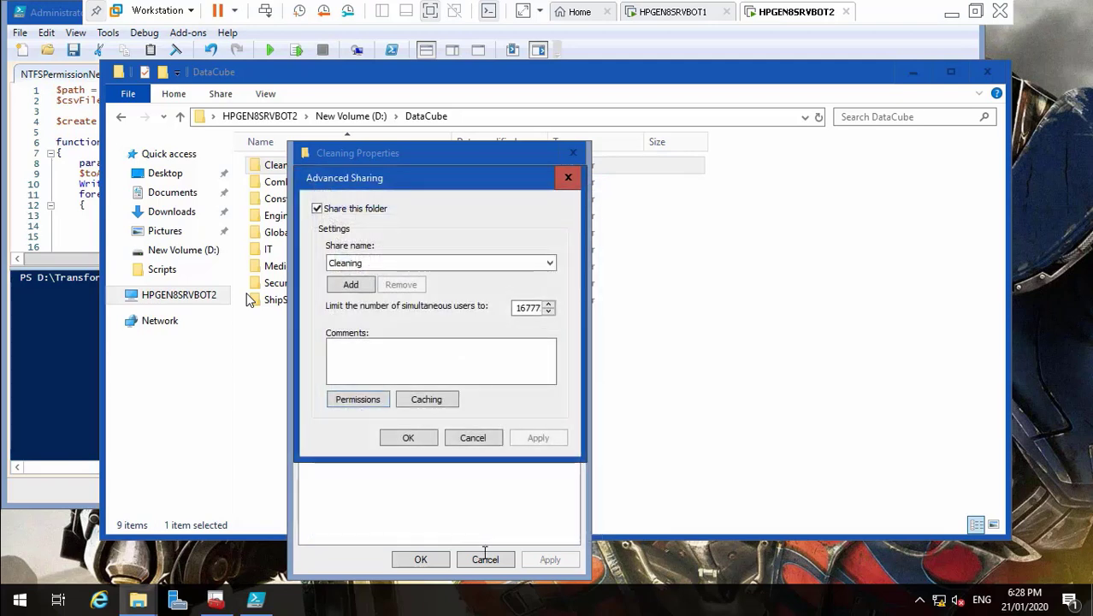
left_click(474, 437)
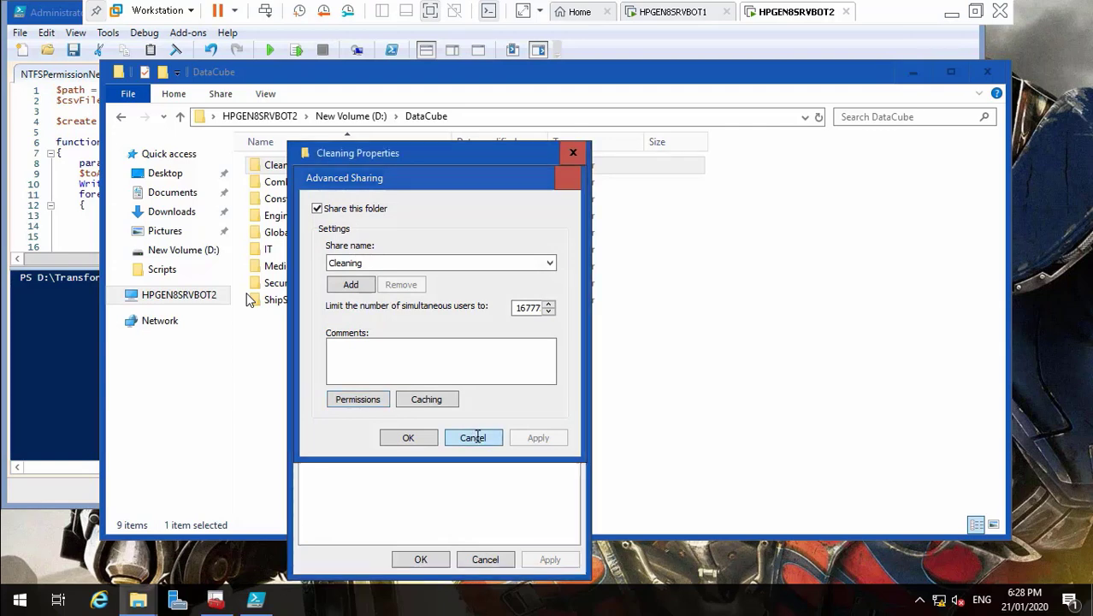
left_click(420, 559)
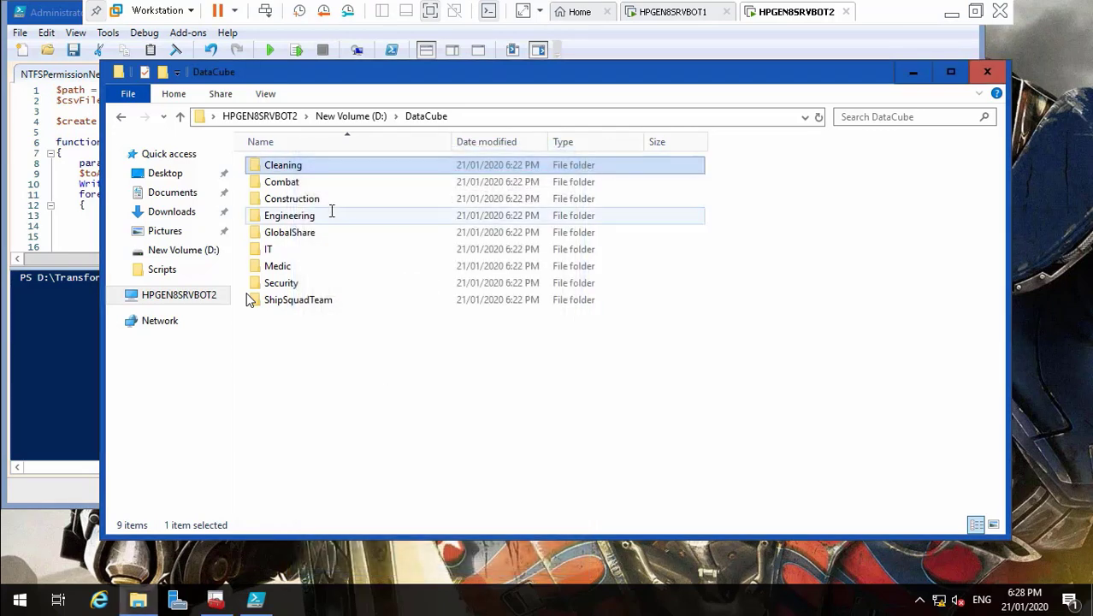
left_click(306, 217)
- Verify Engineering's share gives TR_IT Full Control and TR_ENG Change, then close the DataCube window
right_click(305, 218)
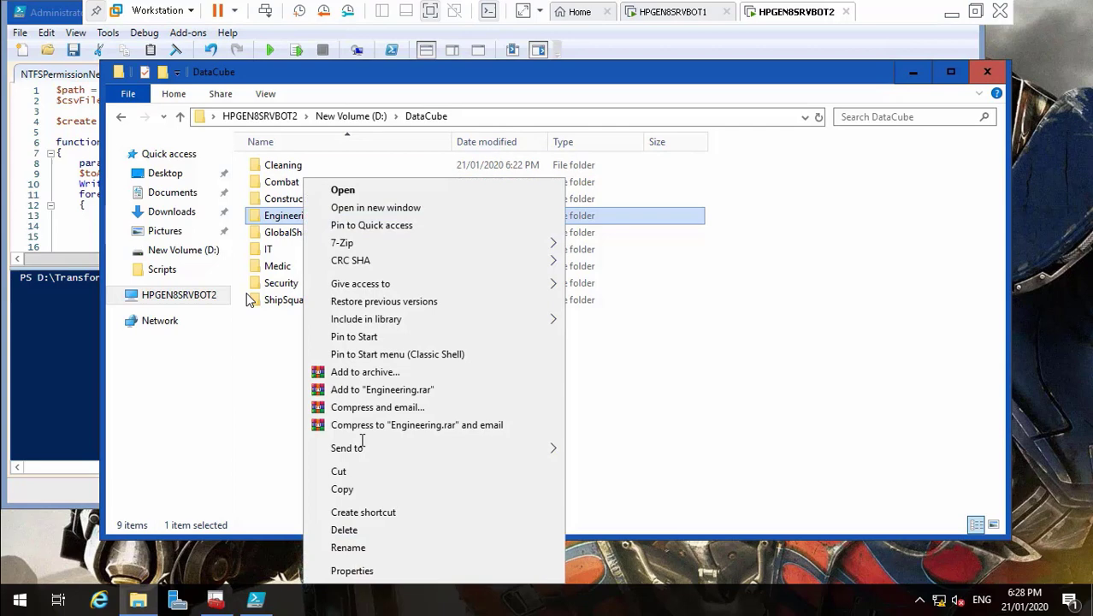
left_click(382, 570)
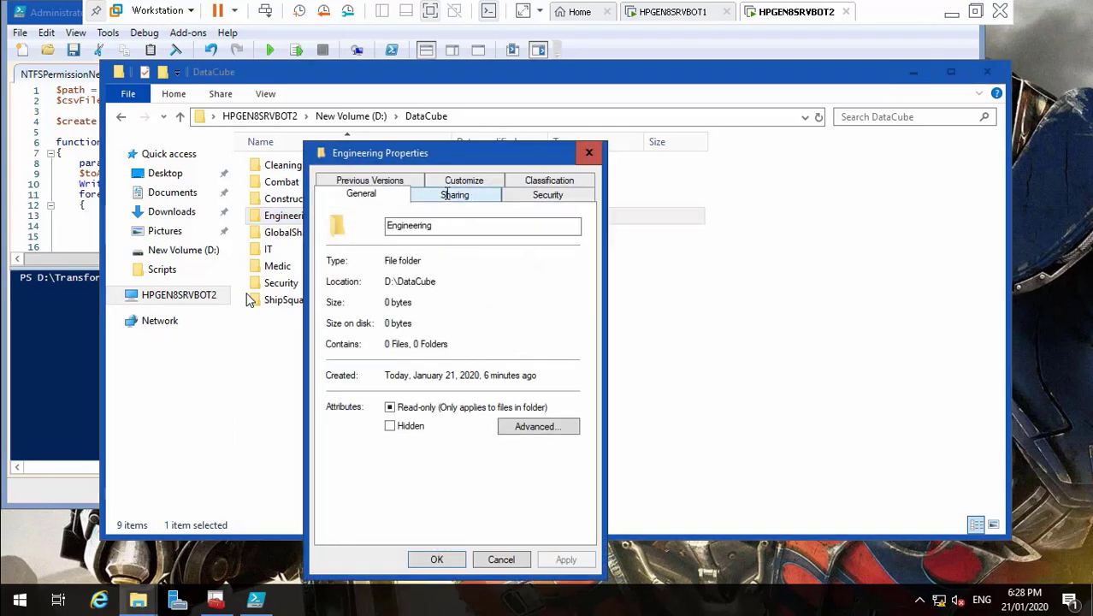
left_click(446, 195)
left_click(426, 378)
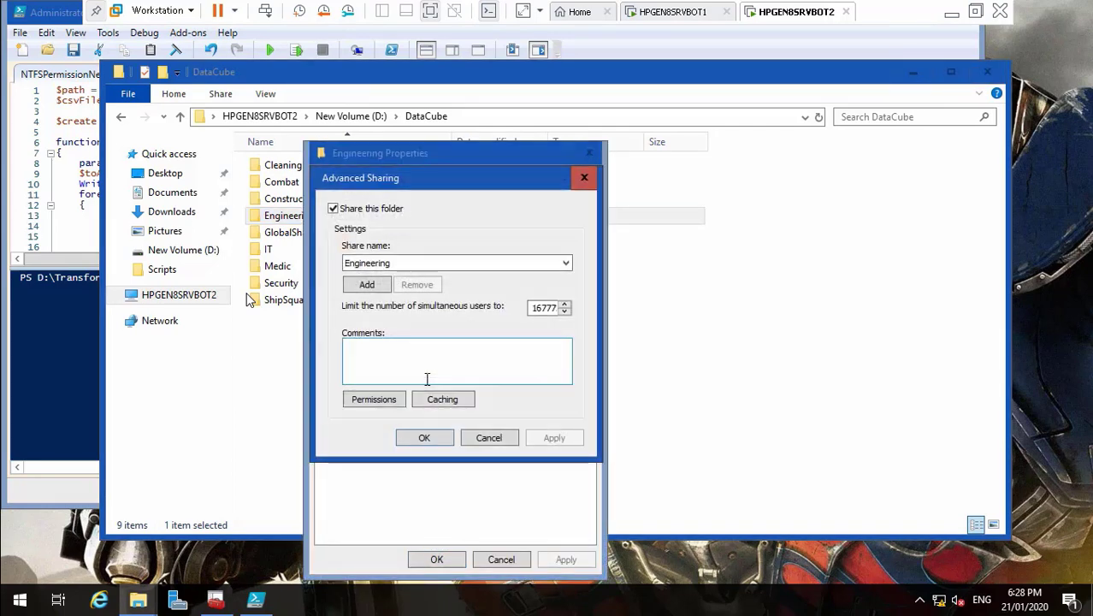
left_click(389, 395)
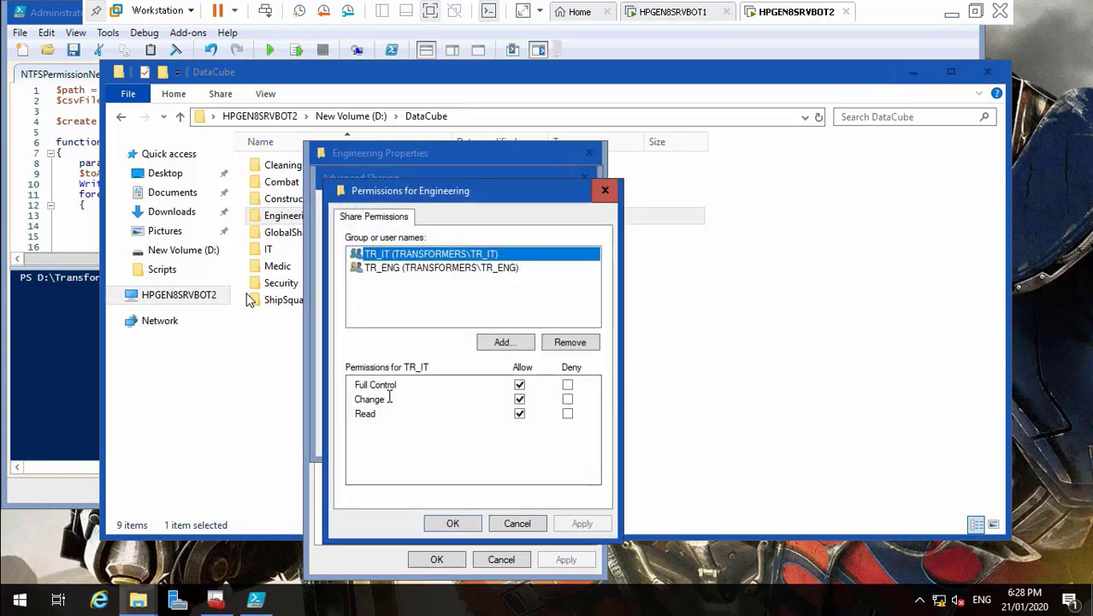
left_click(437, 267)
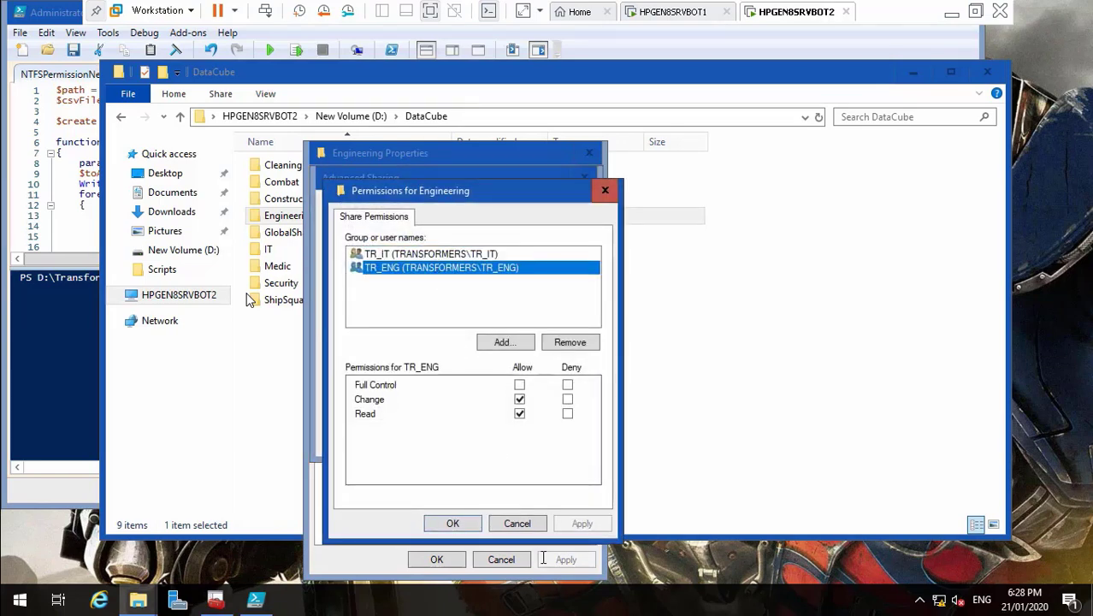
left_click(519, 522)
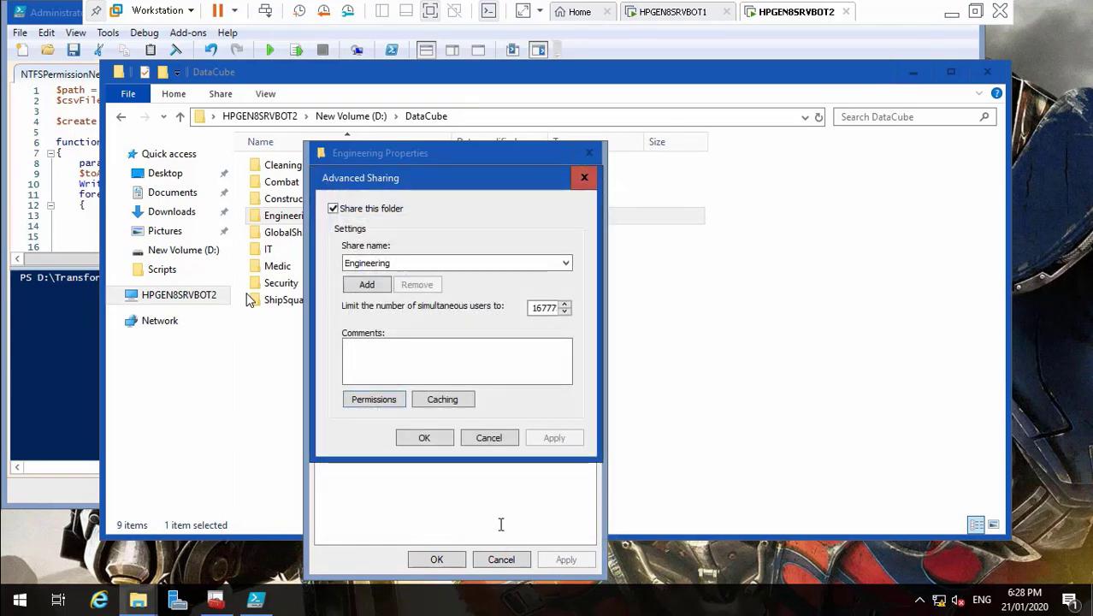
left_click(491, 438)
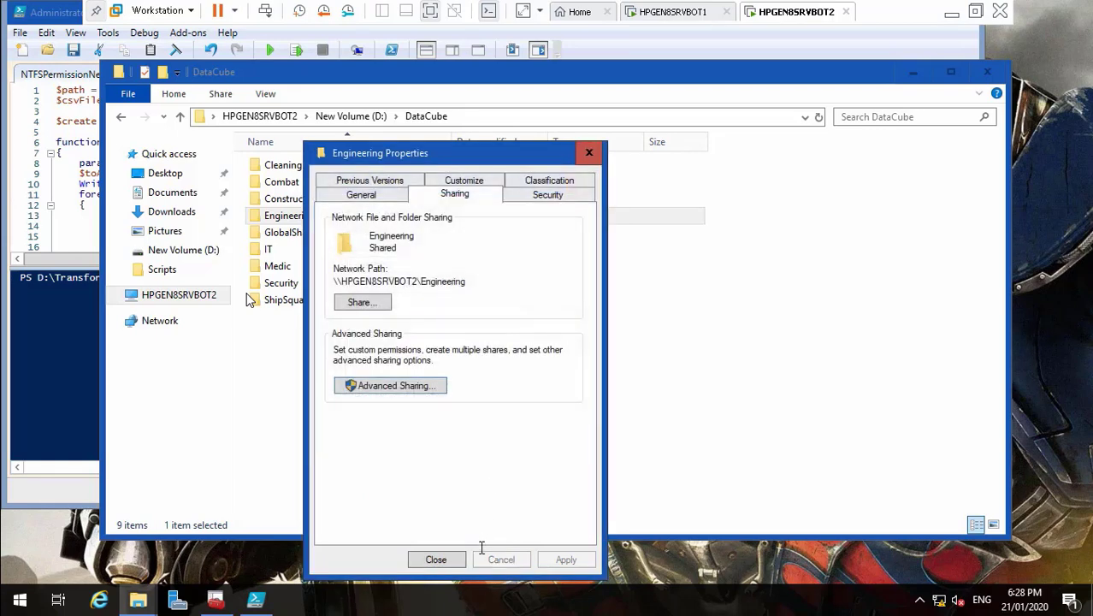
left_click(442, 559)
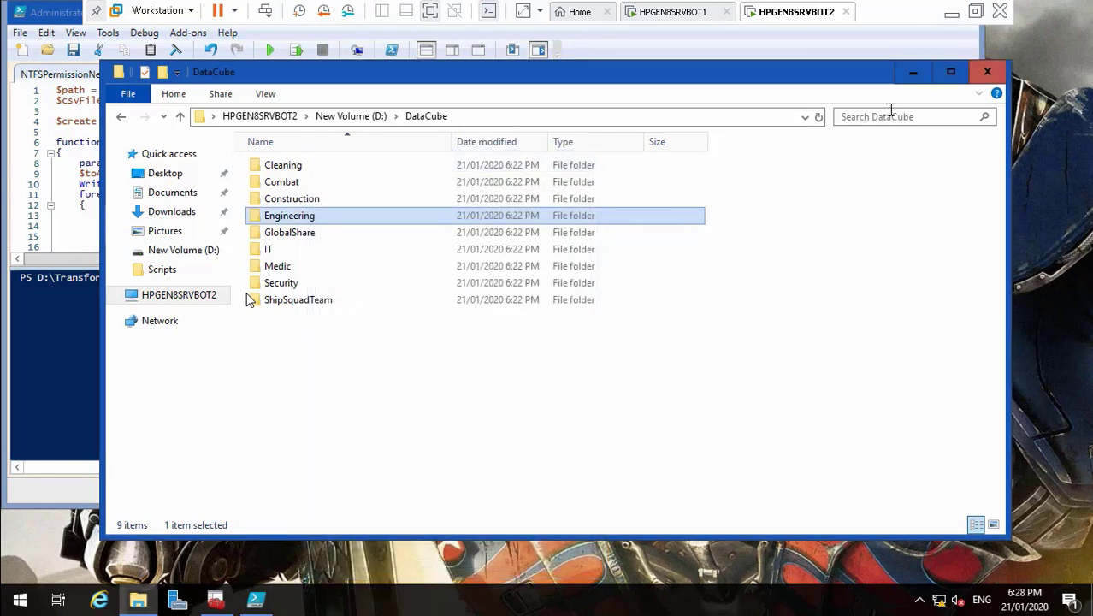
left_click(986, 72)
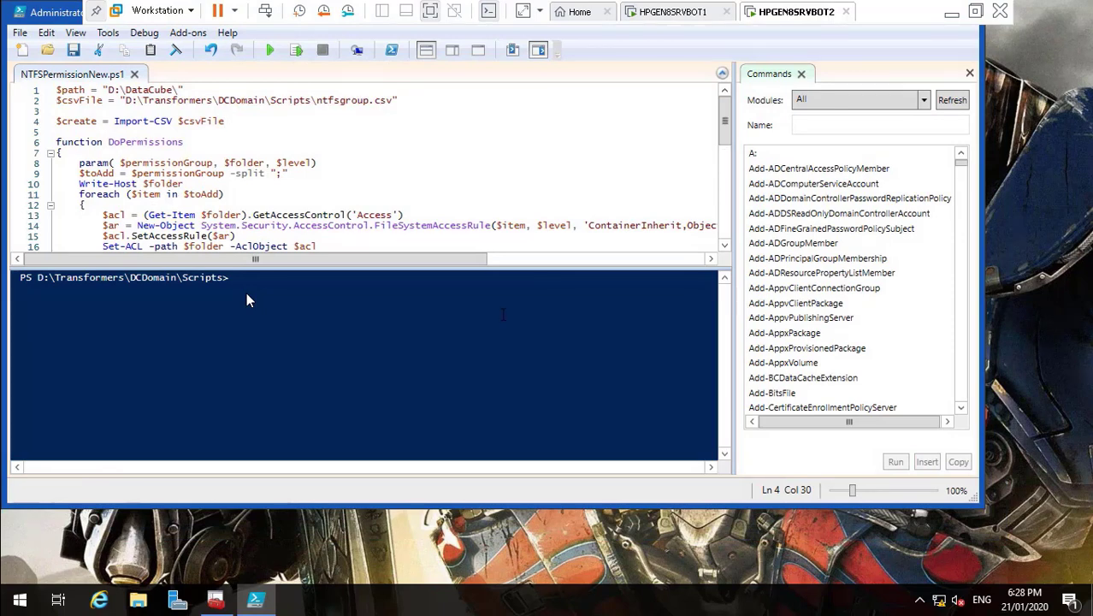
- Save and run NTFSPermissionNew.ps1 over every DataCube folder, then exit PowerShell ISE
left_click(74, 49)
key("F5")
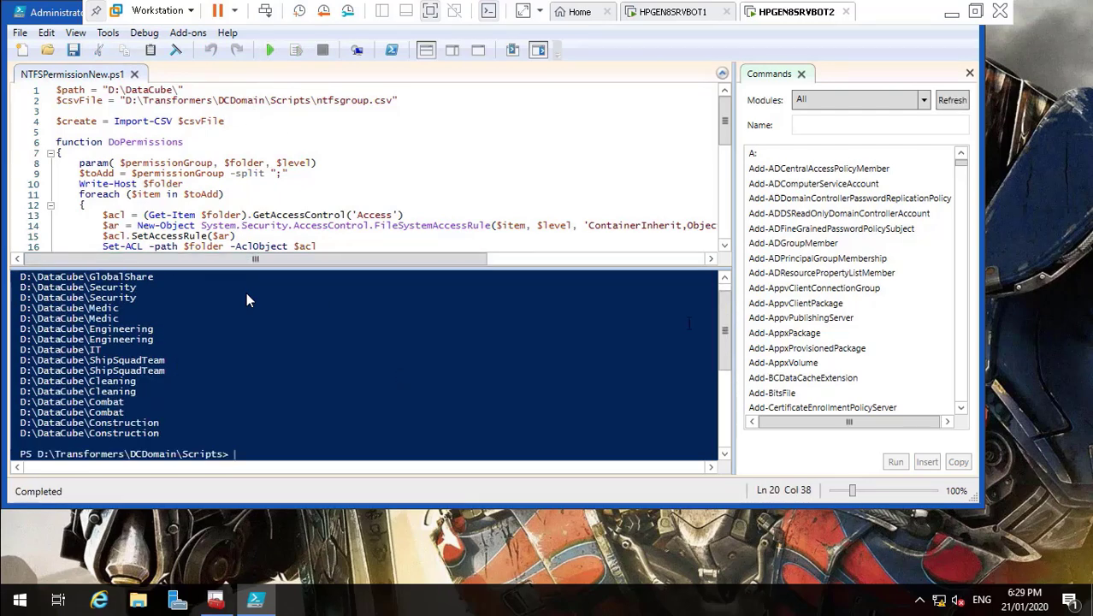
scroll(246, 299, "up", 1)
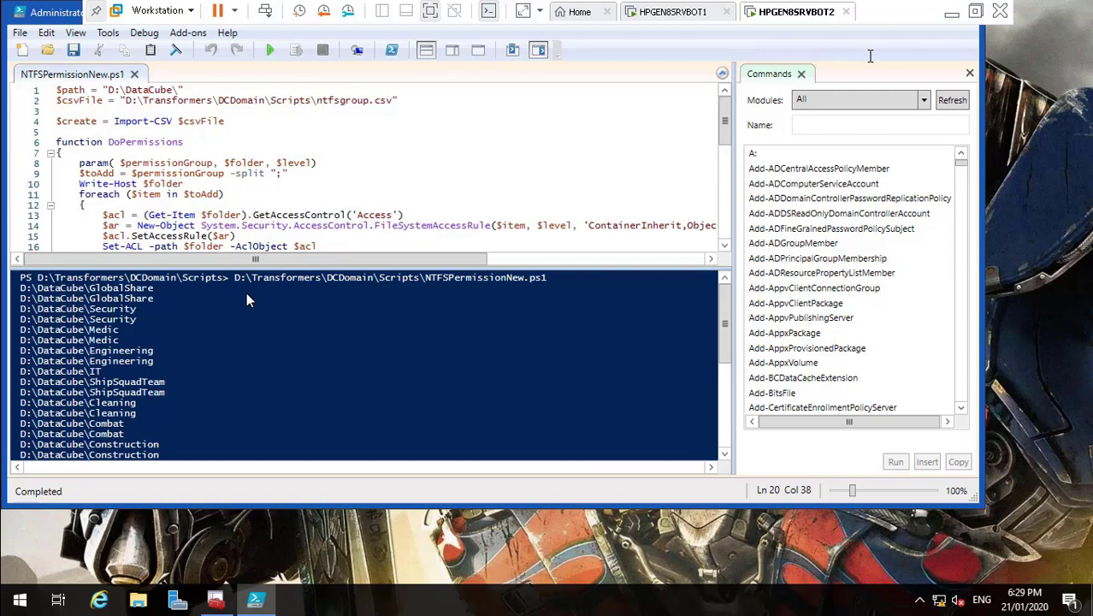
left_click(20, 33)
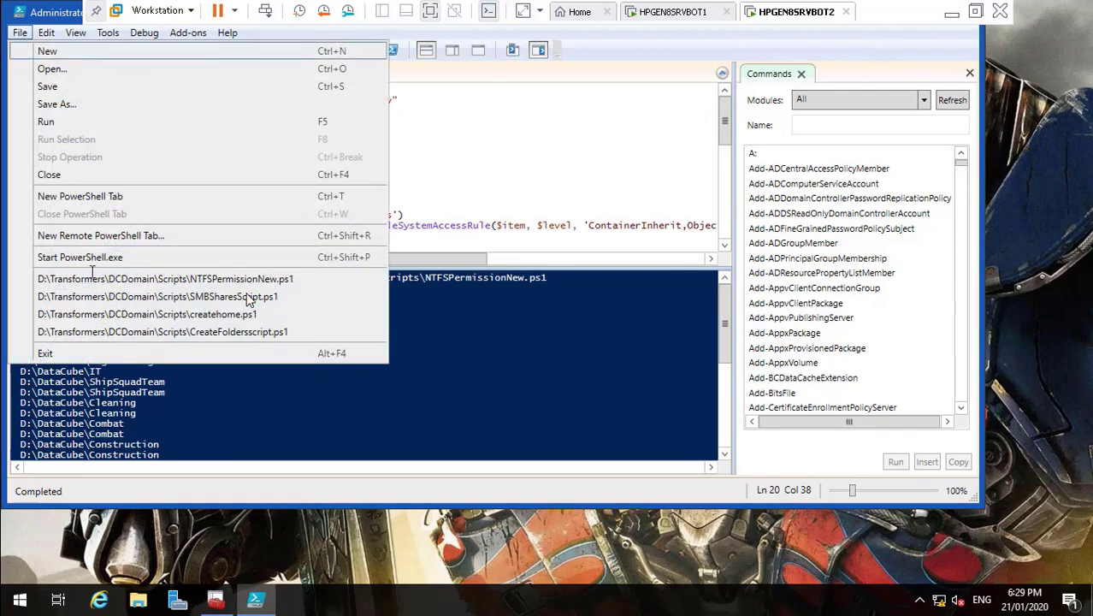
left_click(89, 353)
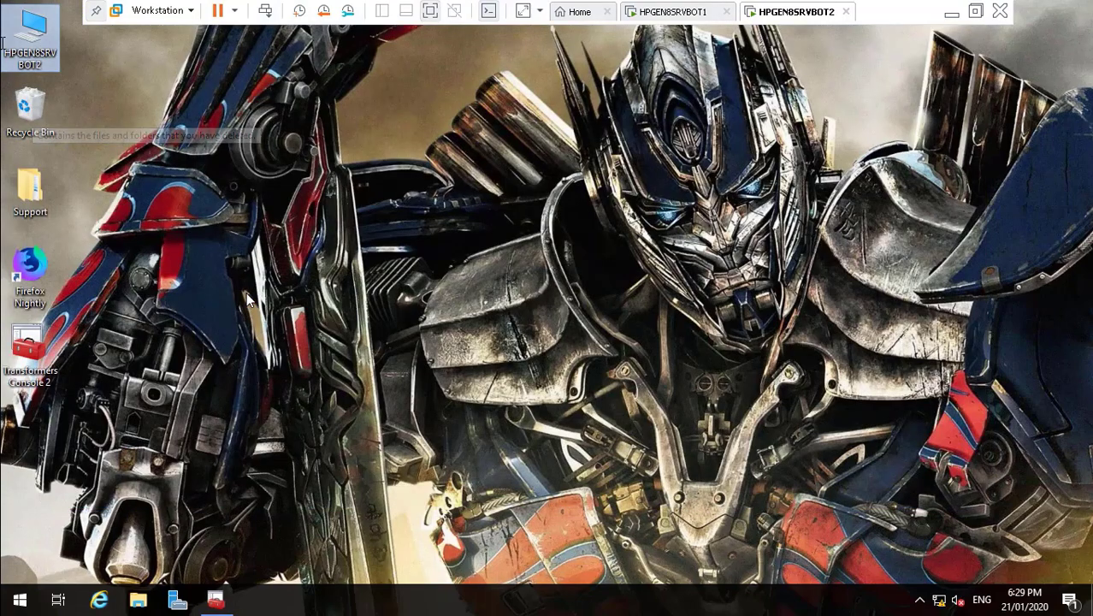
- Browse to D:\DataCube in Explorer and open the Cleaning folder's properties
key("Return")
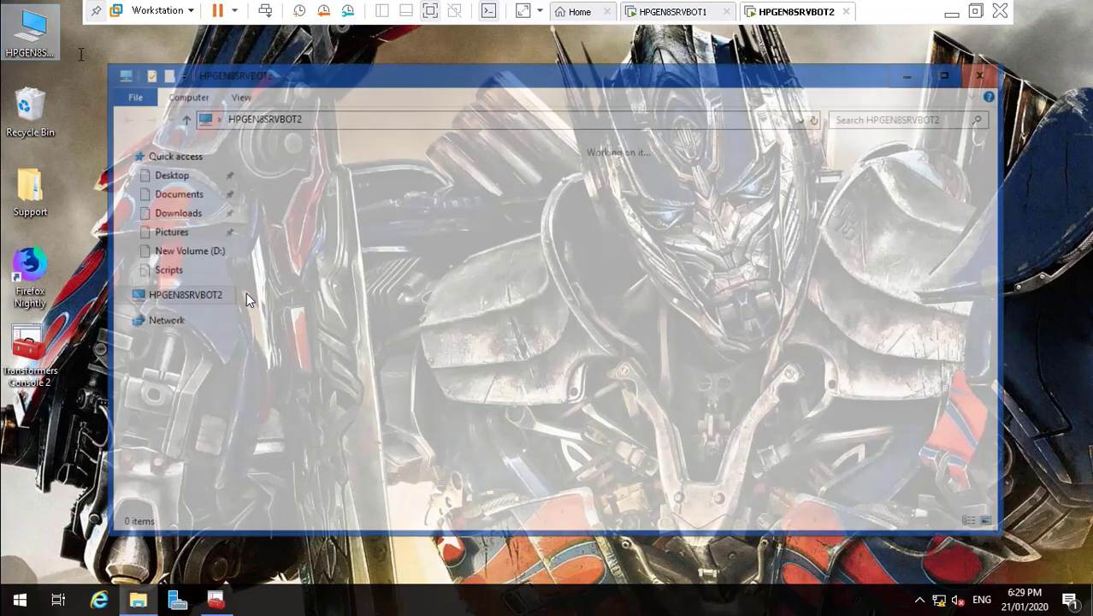
left_click(582, 341)
double_click(582, 342)
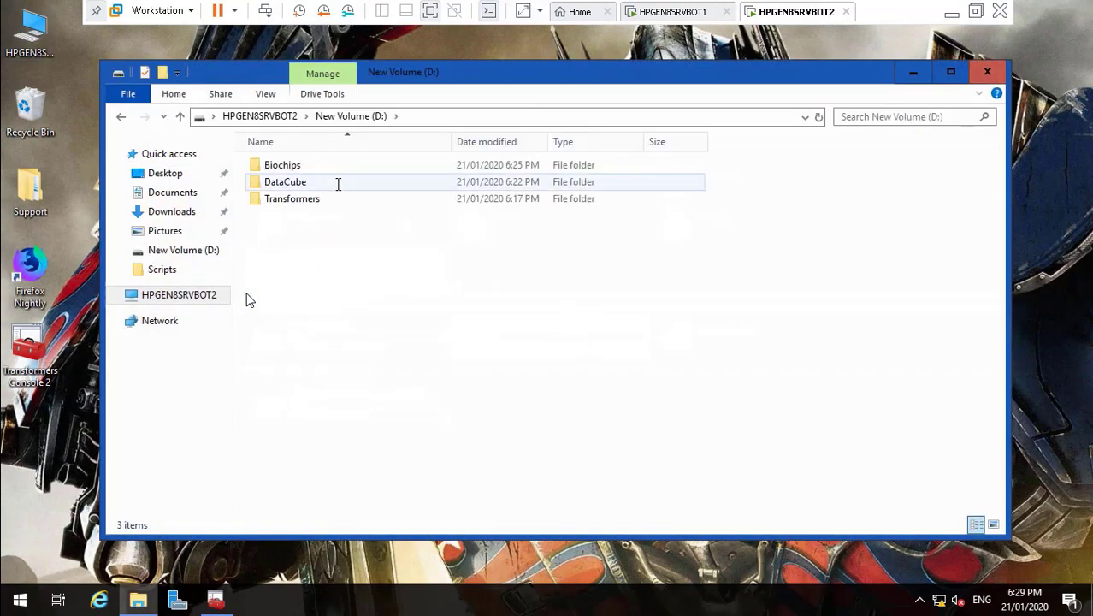
double_click(298, 189)
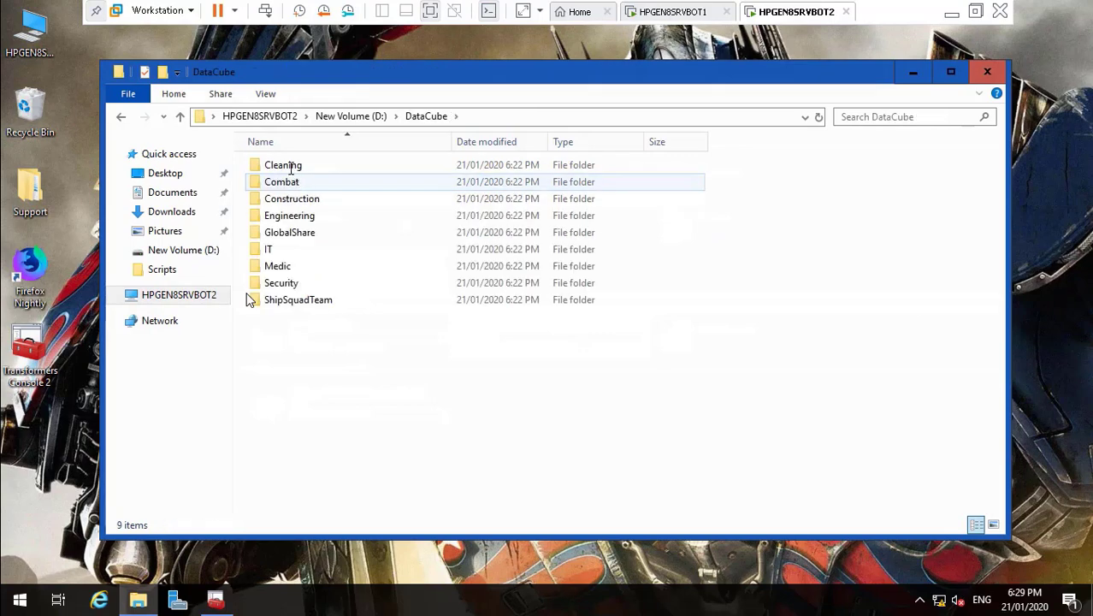
left_click(288, 165)
right_click(288, 165)
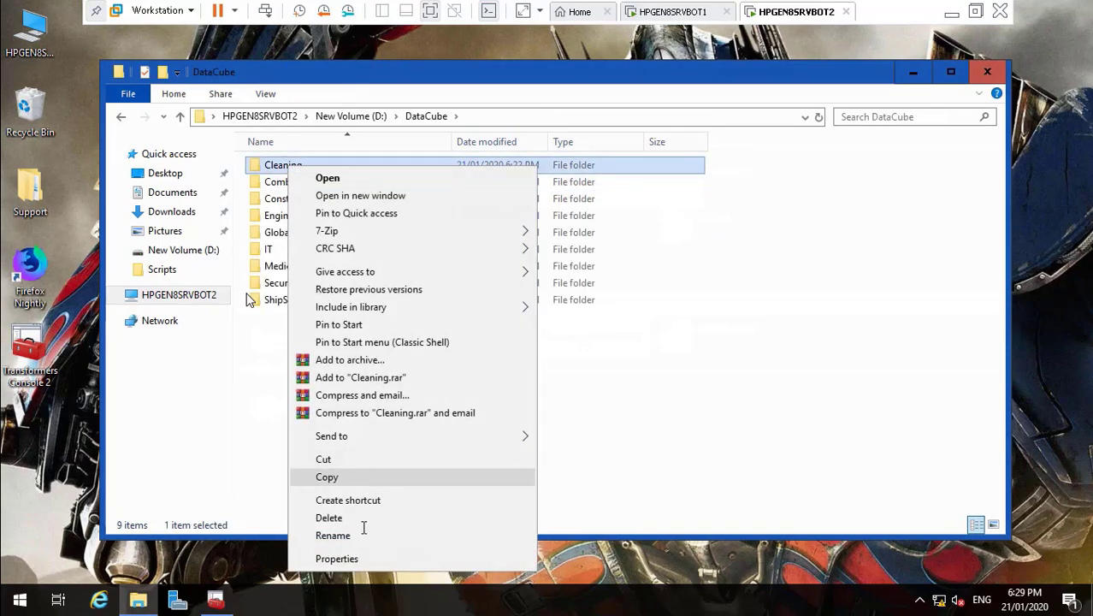
left_click(359, 558)
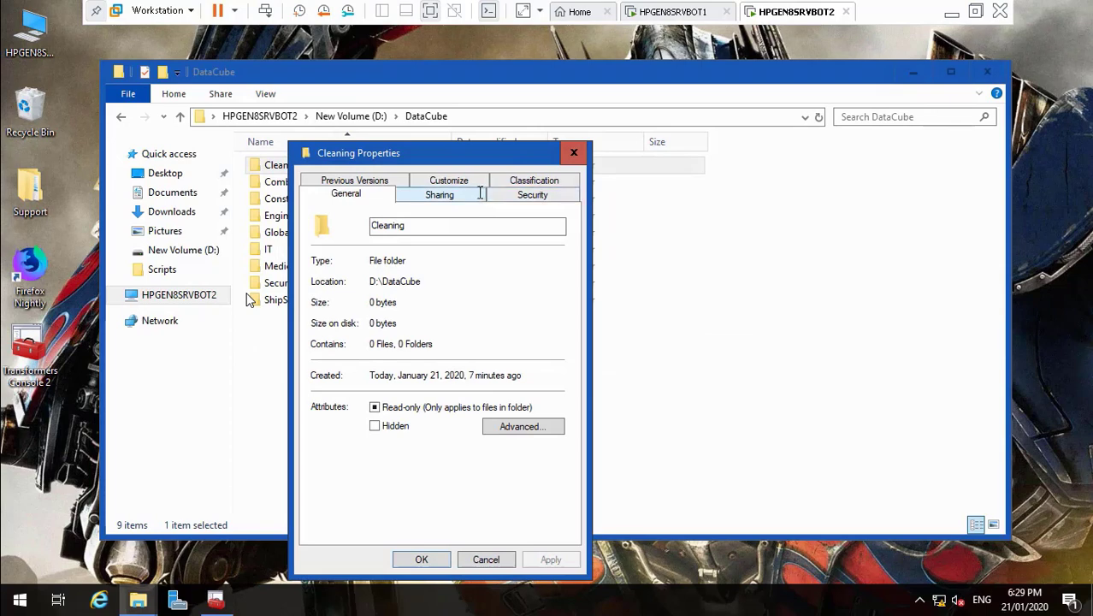
- Confirm Cleaning's NTFS security gives TR_IT Full control and TR_CL Modify, then cancel
left_click(517, 195)
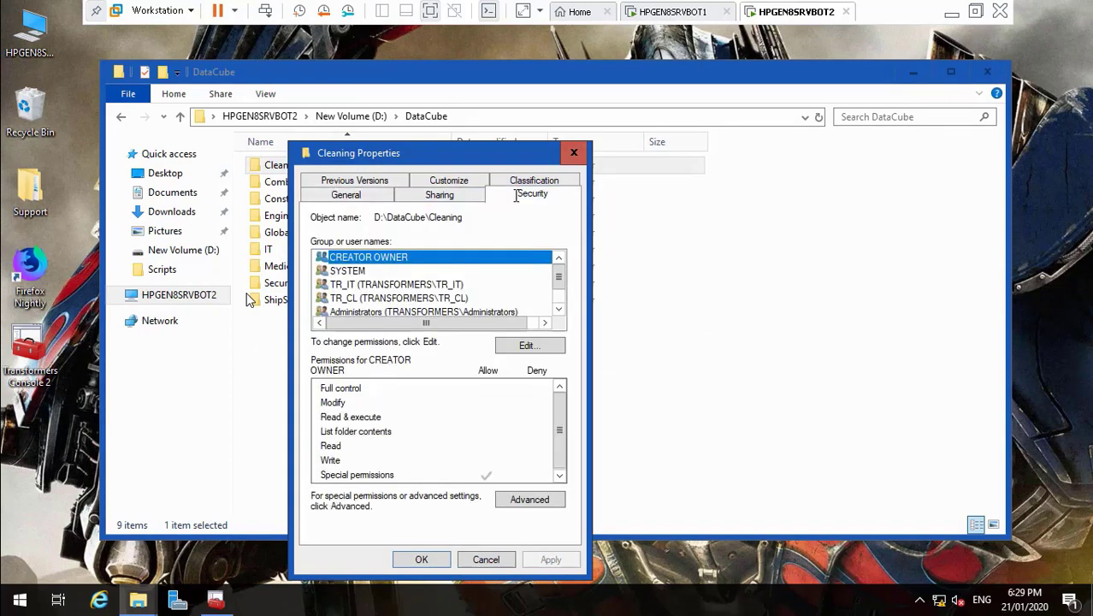
left_click(460, 283)
left_click(459, 298)
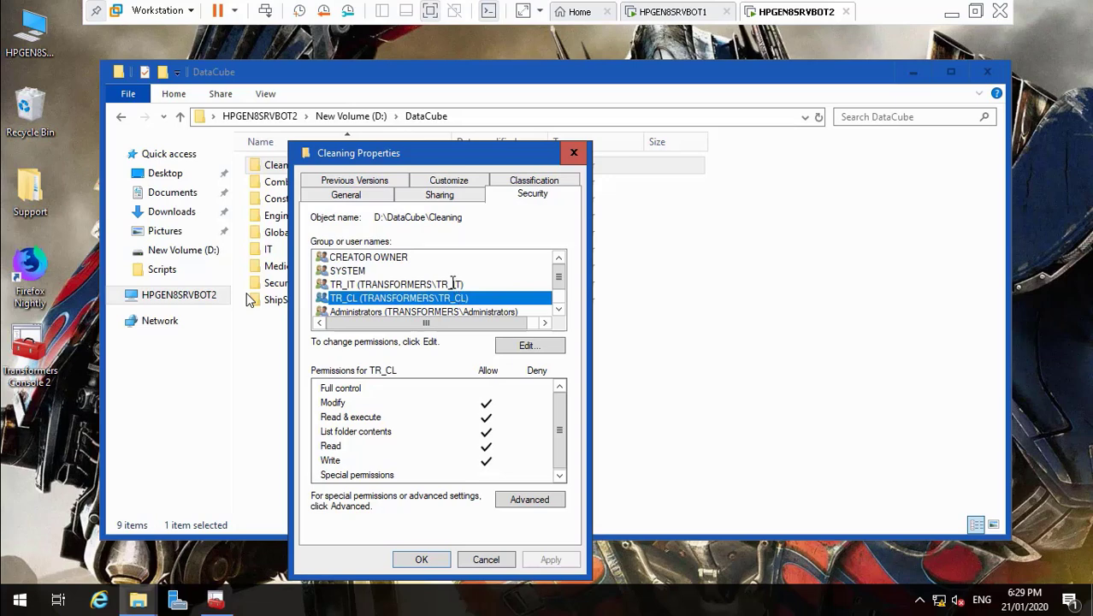
left_click(453, 283)
left_click(558, 308)
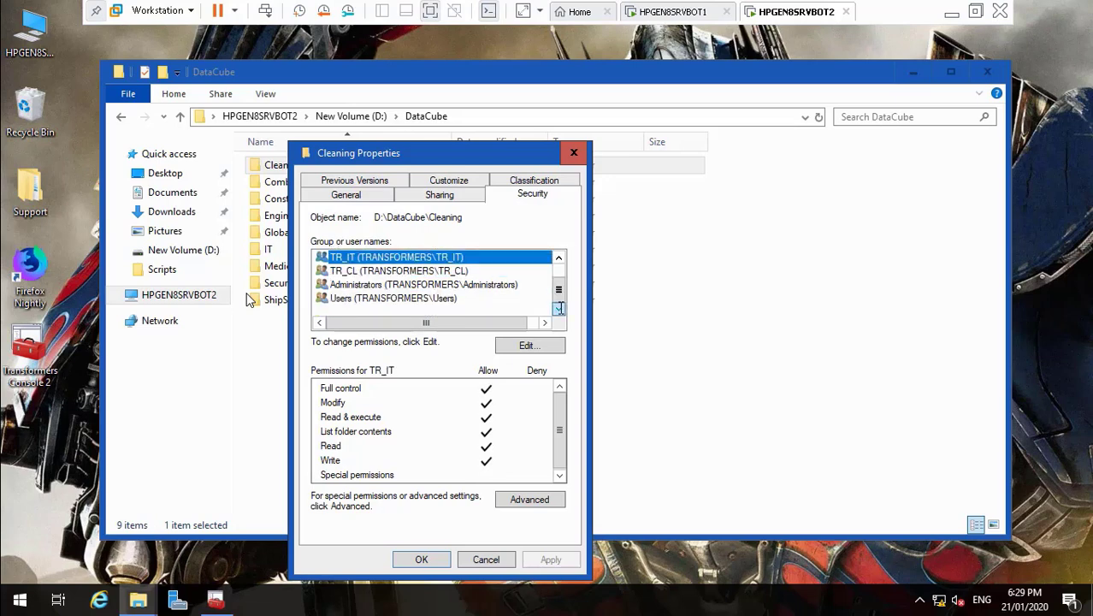
left_click(486, 559)
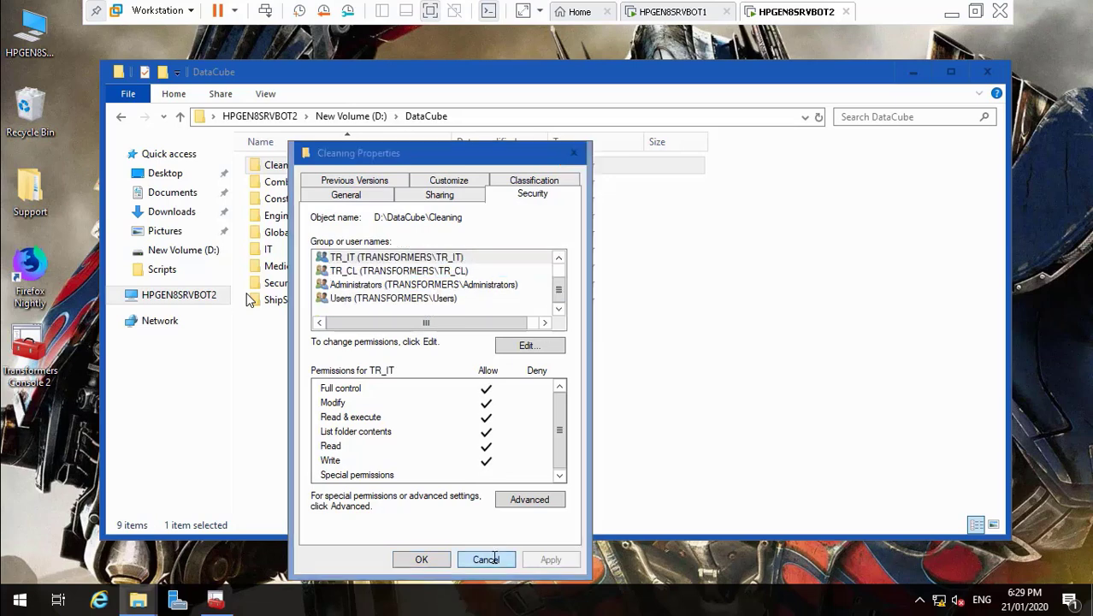
left_click(299, 233)
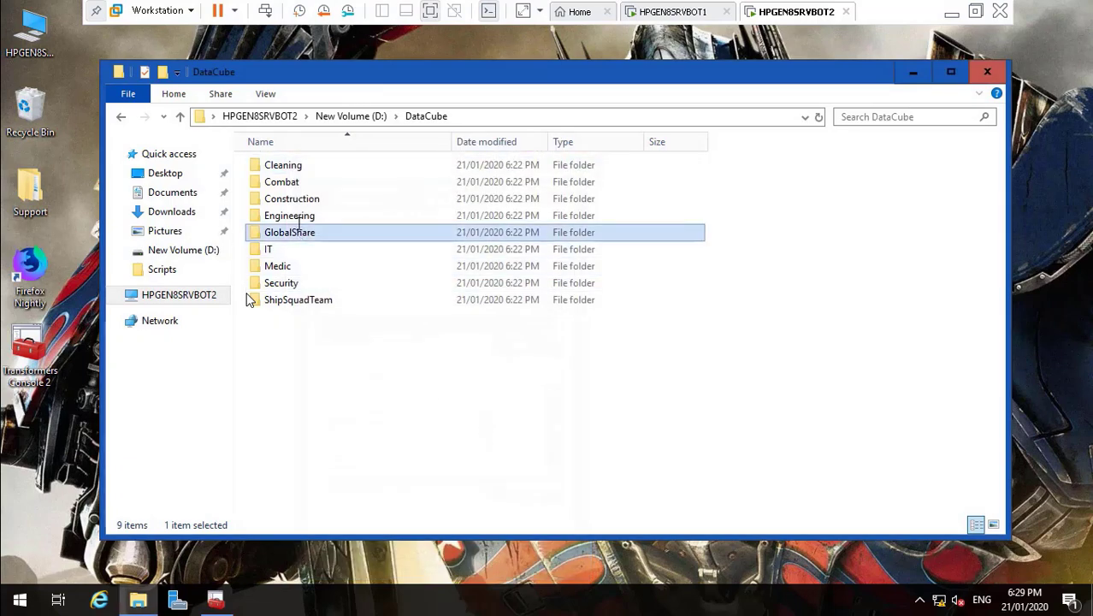
- Confirm Engineering's NTFS security gives TR_IT Full control and TR_ENG Modify, then cancel
left_click(295, 215)
right_click(295, 216)
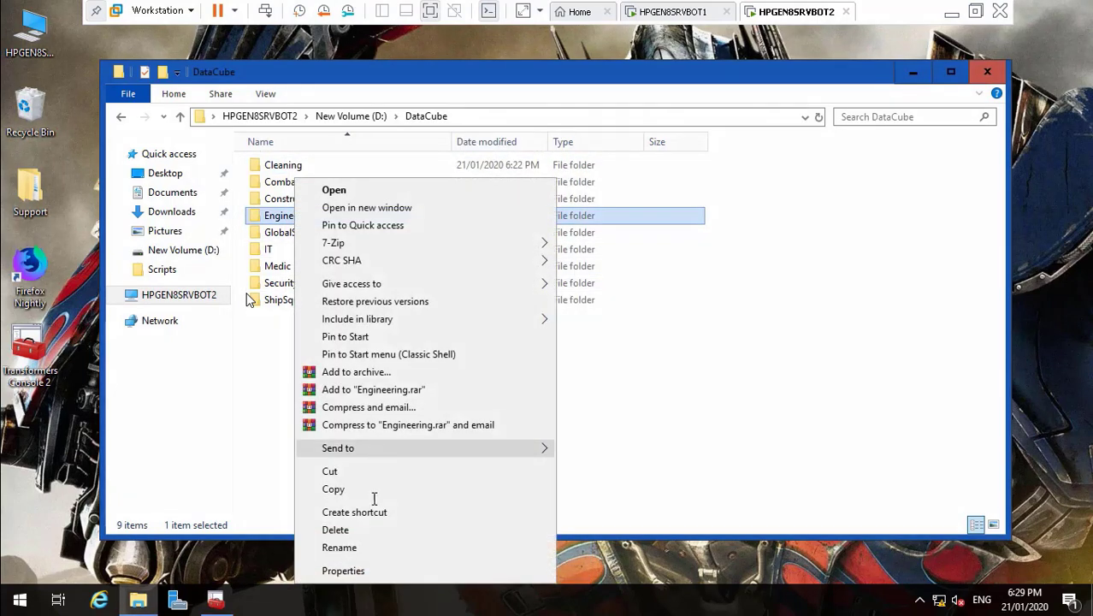
left_click(346, 571)
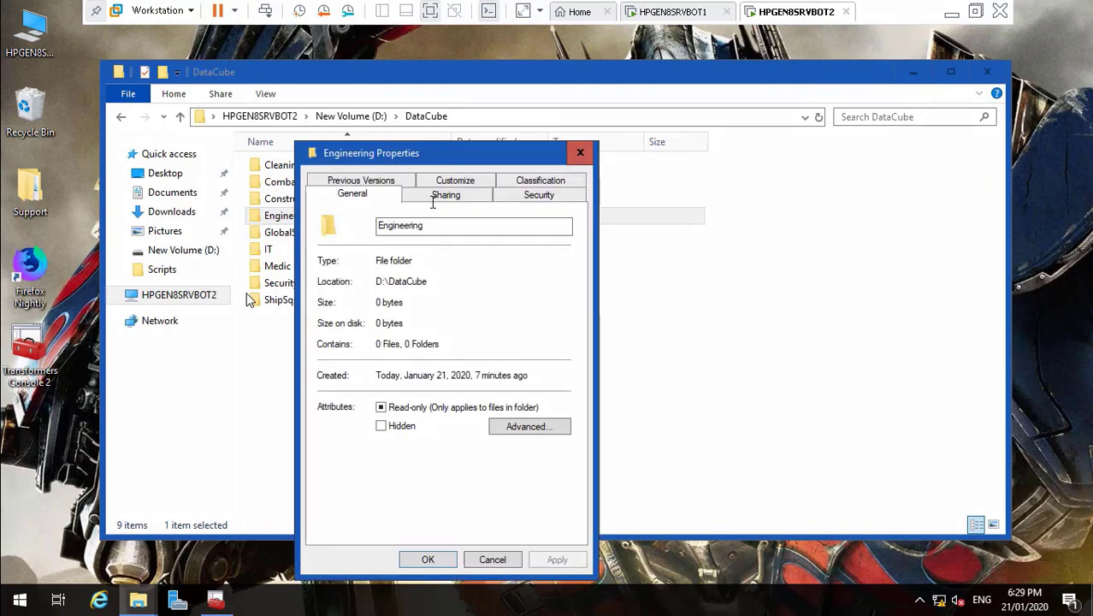
left_click(525, 196)
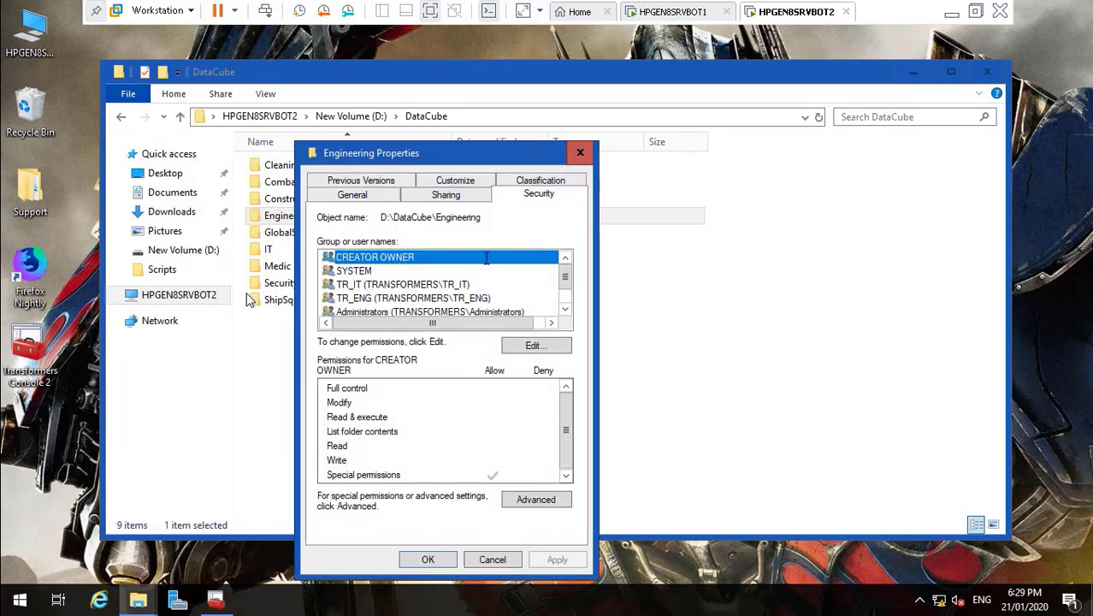
left_click(464, 284)
left_click(469, 300)
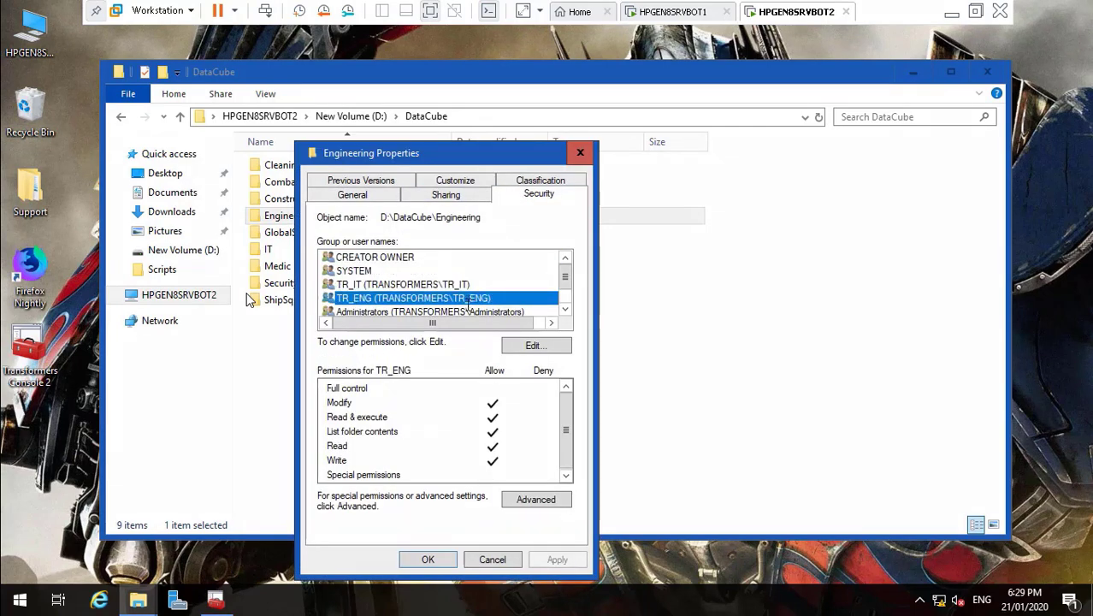
left_click(491, 559)
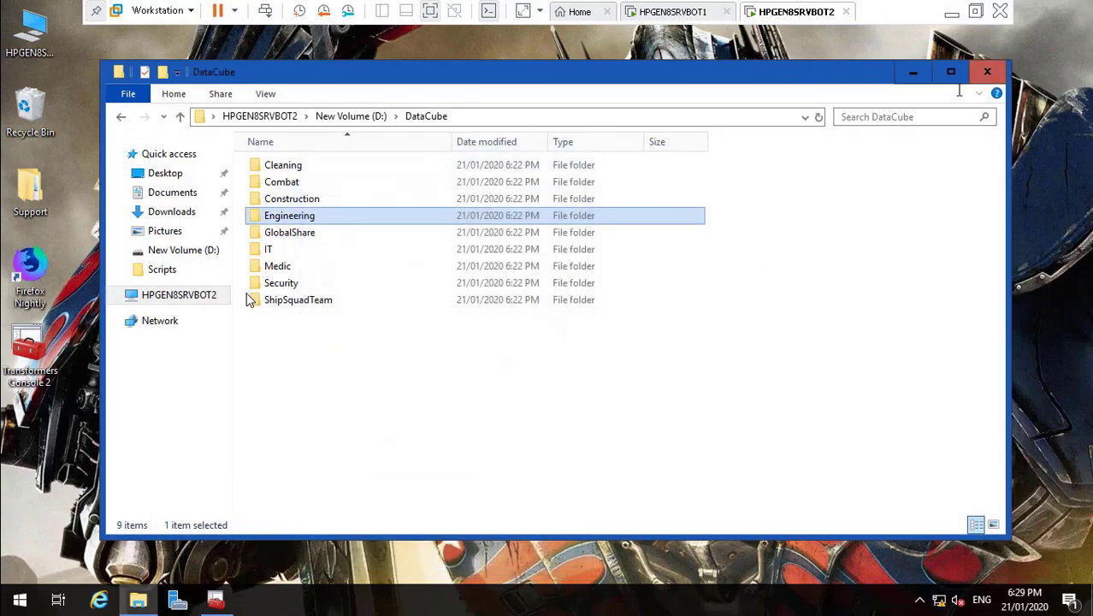
- Close the DataCube window and bring Transformers Console 2 back maximized
left_click(987, 71)
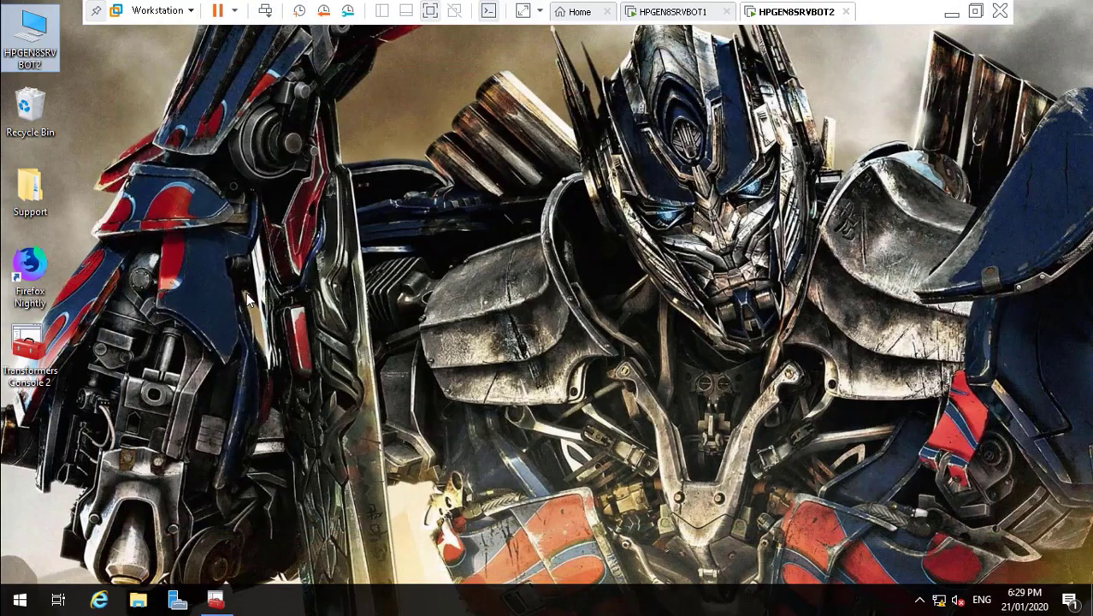
left_click(215, 600)
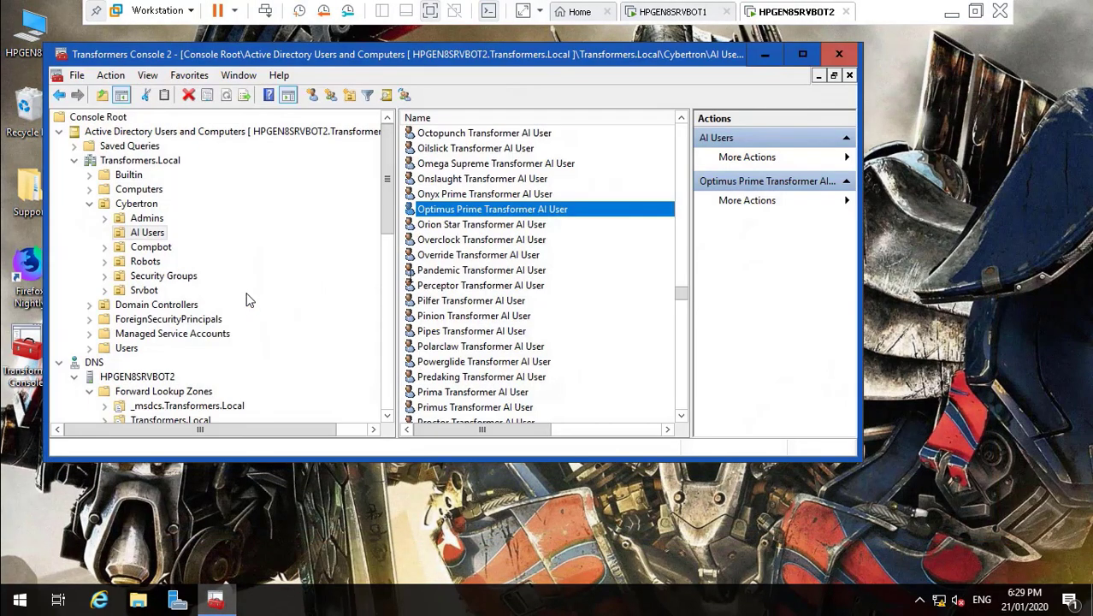
left_click(802, 54)
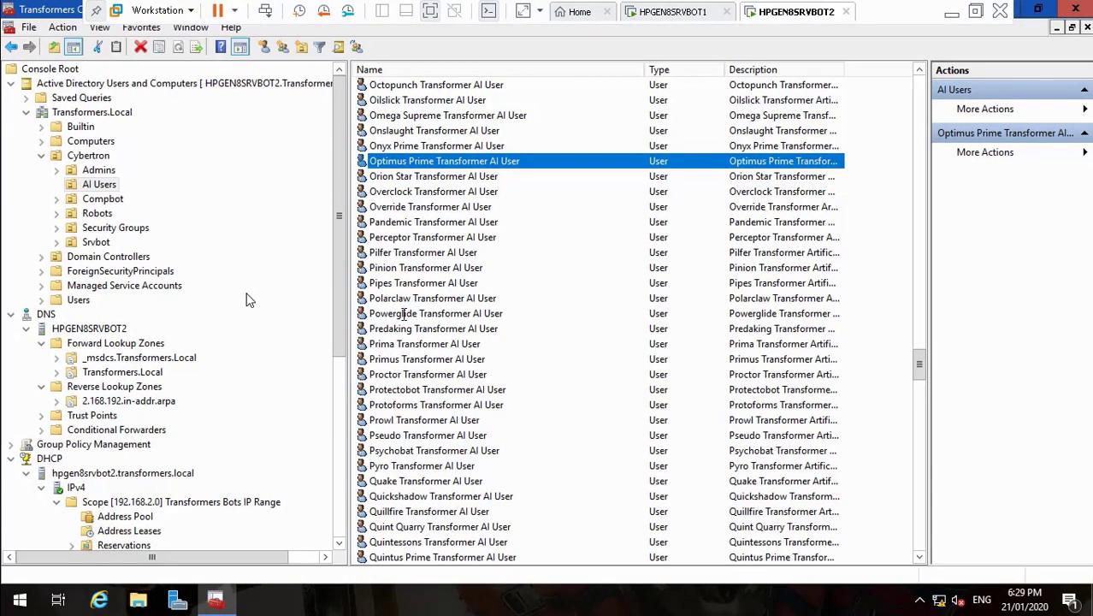
scroll(246, 299, "down", 7)
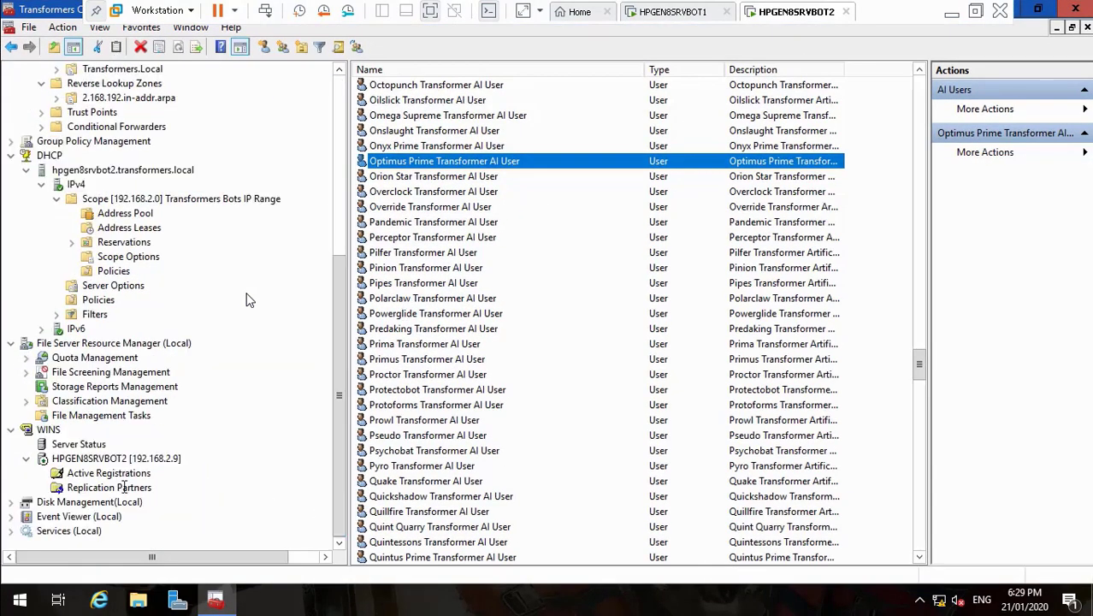
- Expand Quota Management in File Server Resource Manager and select Quotas
left_click(67, 356)
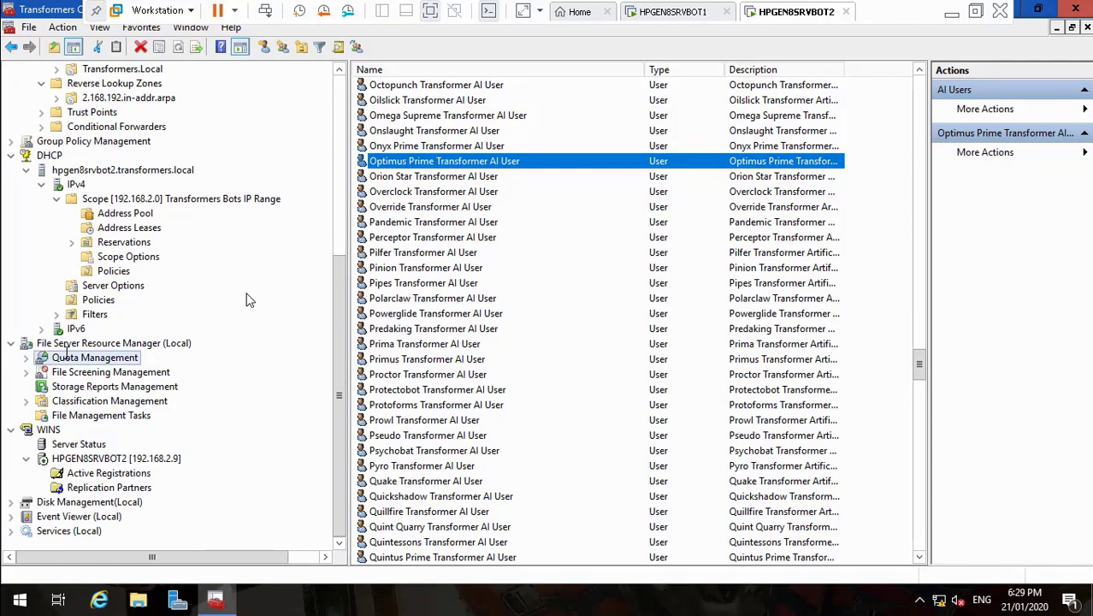
left_click(26, 358)
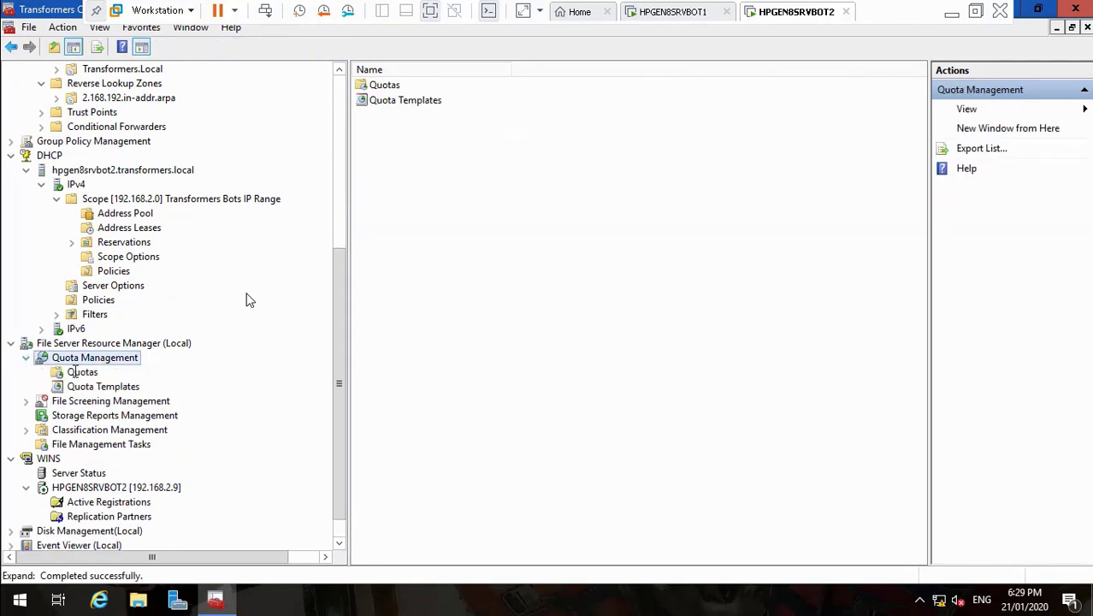
right_click(74, 373)
left_click(79, 360)
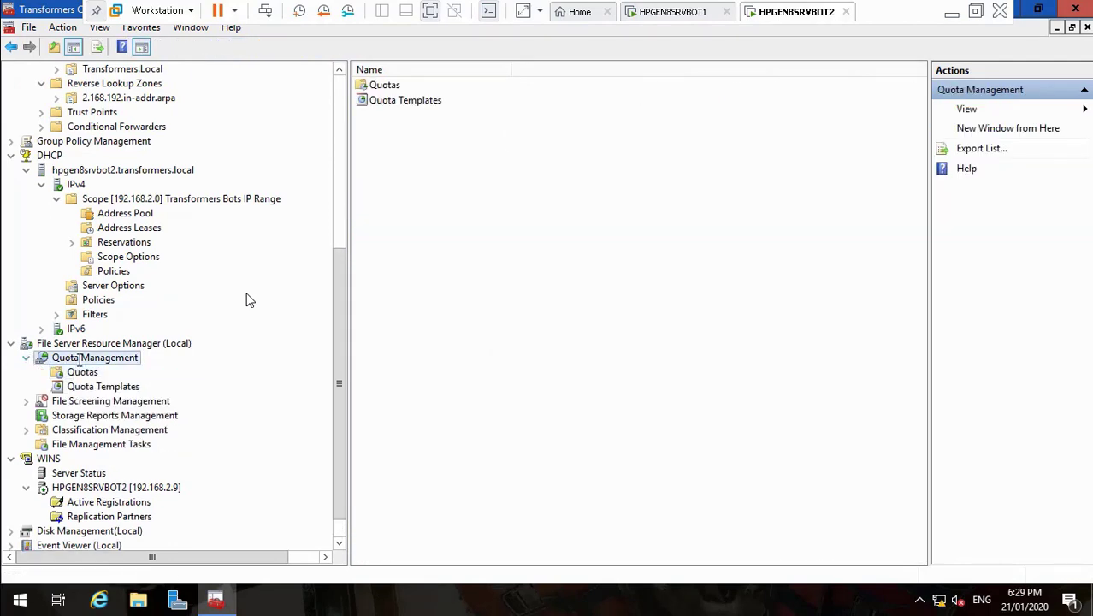
left_click(80, 373)
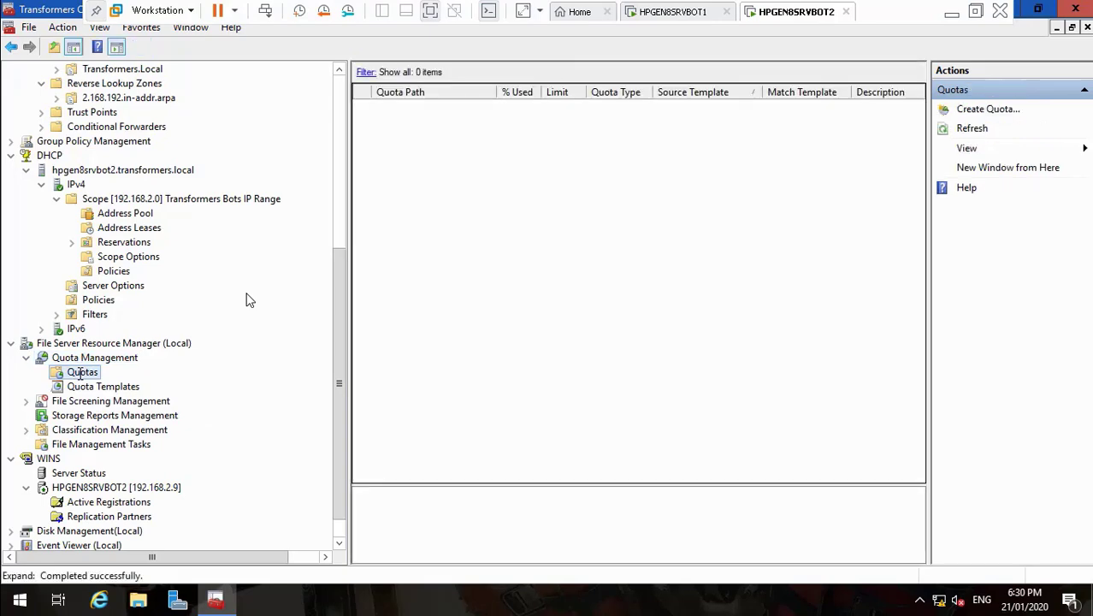
- Create a quota on D:\DataCube using the 10 GB Limit template
right_click(79, 373)
left_click(136, 384)
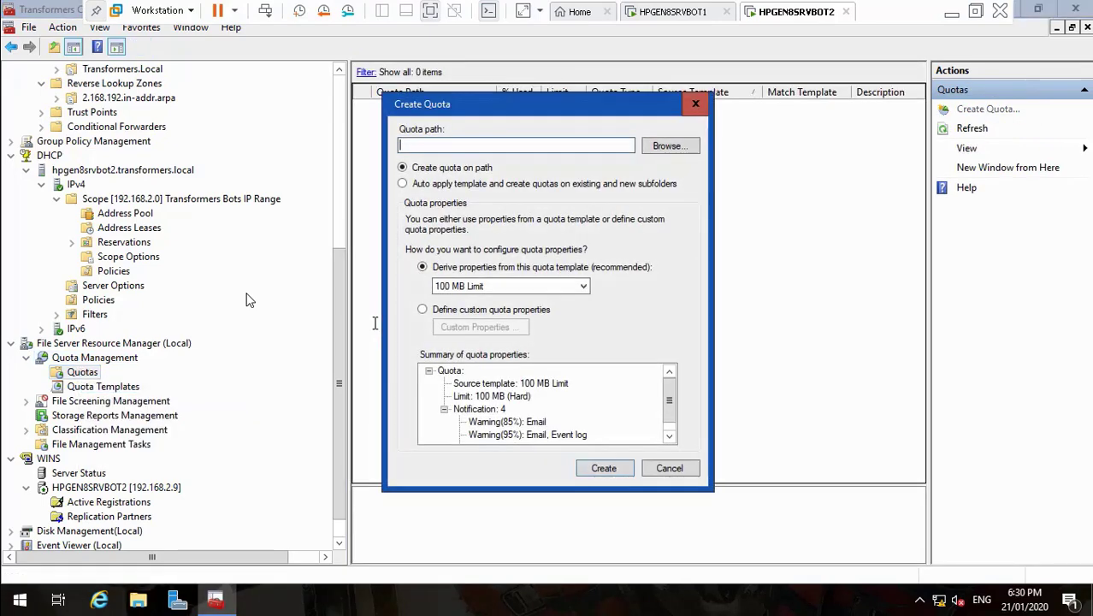
left_click(671, 146)
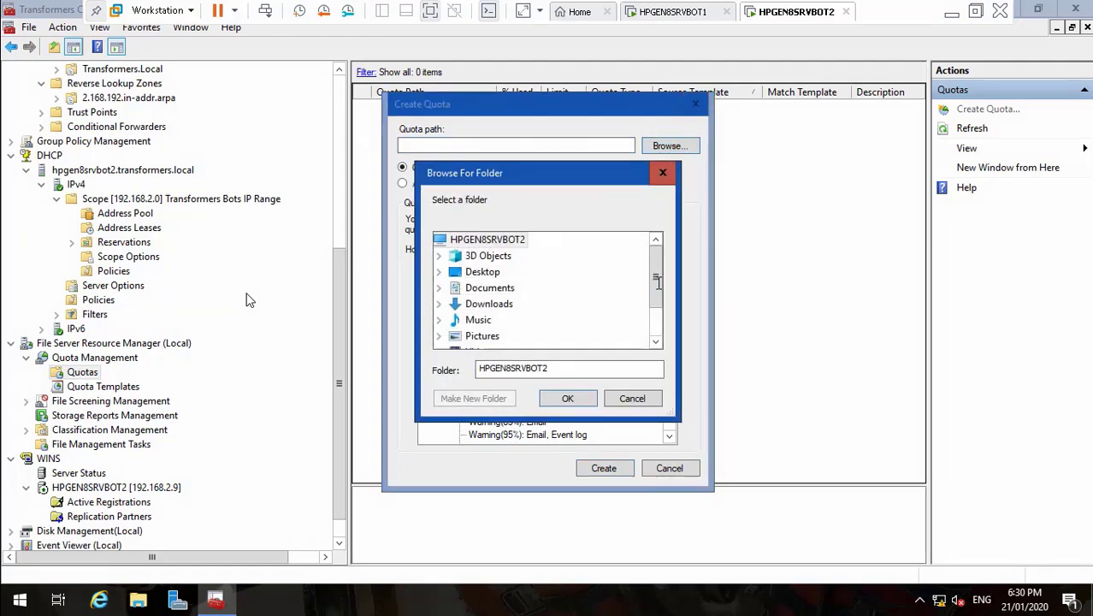
scroll(654, 327, "down", 1)
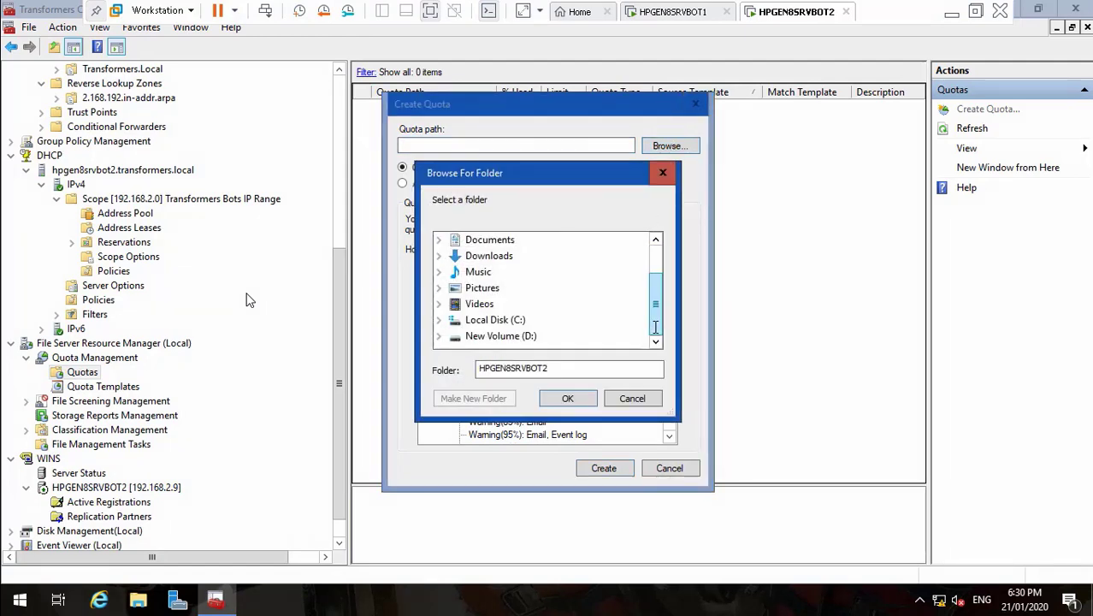
left_click(438, 335)
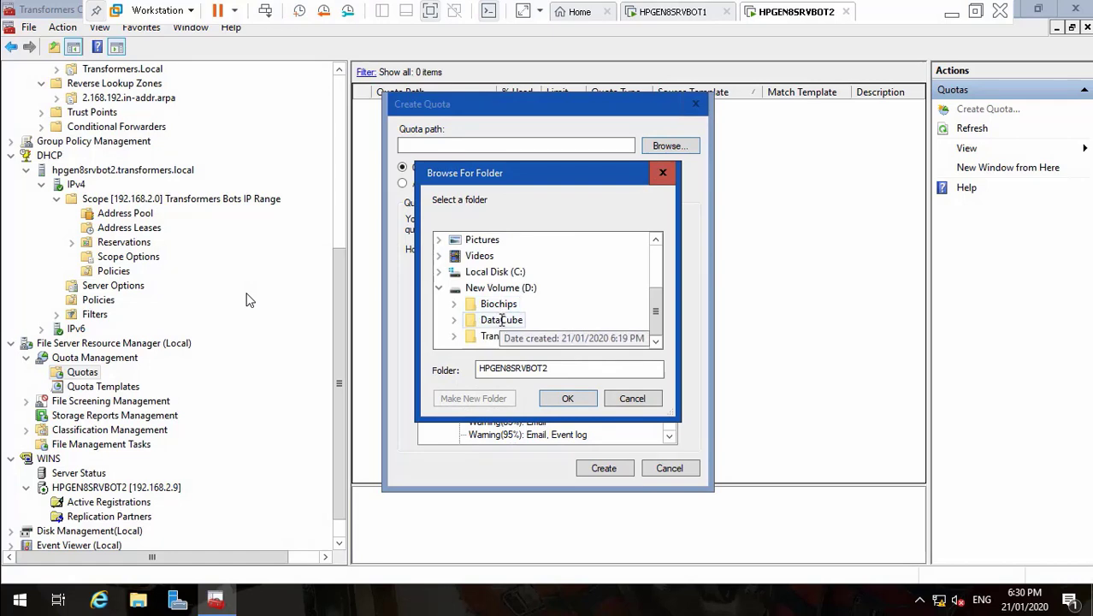
double_click(506, 321)
left_click(558, 398)
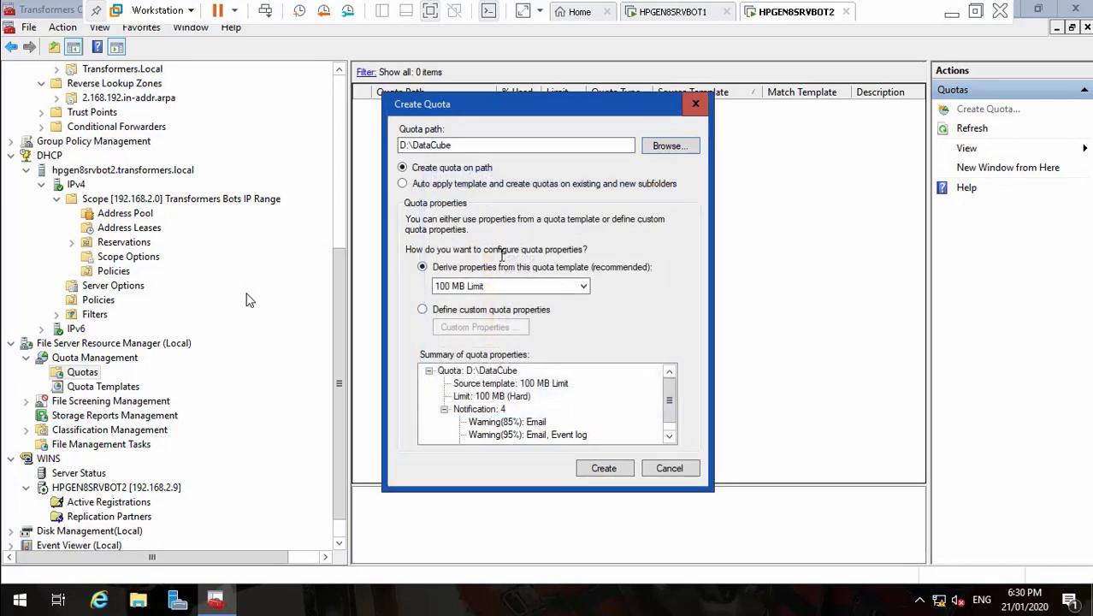
left_click(530, 285)
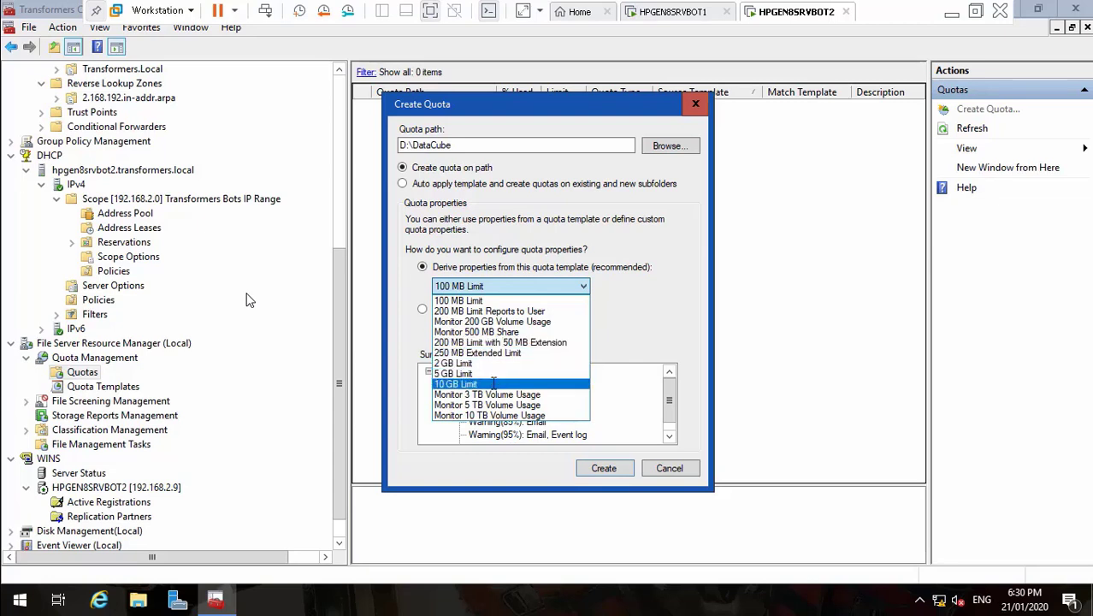
left_click(521, 384)
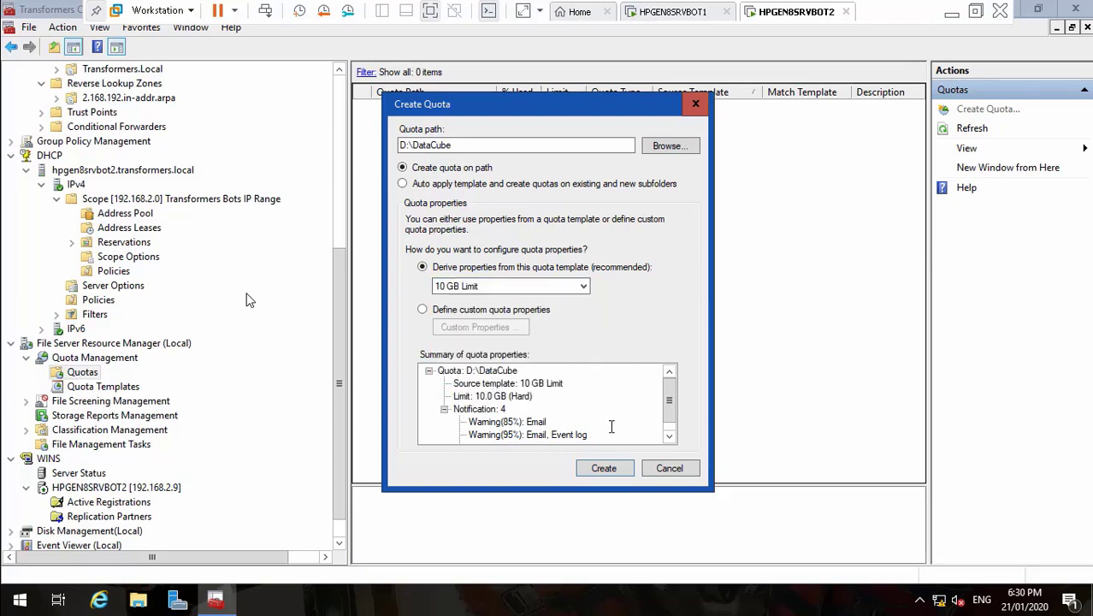
left_click(604, 467)
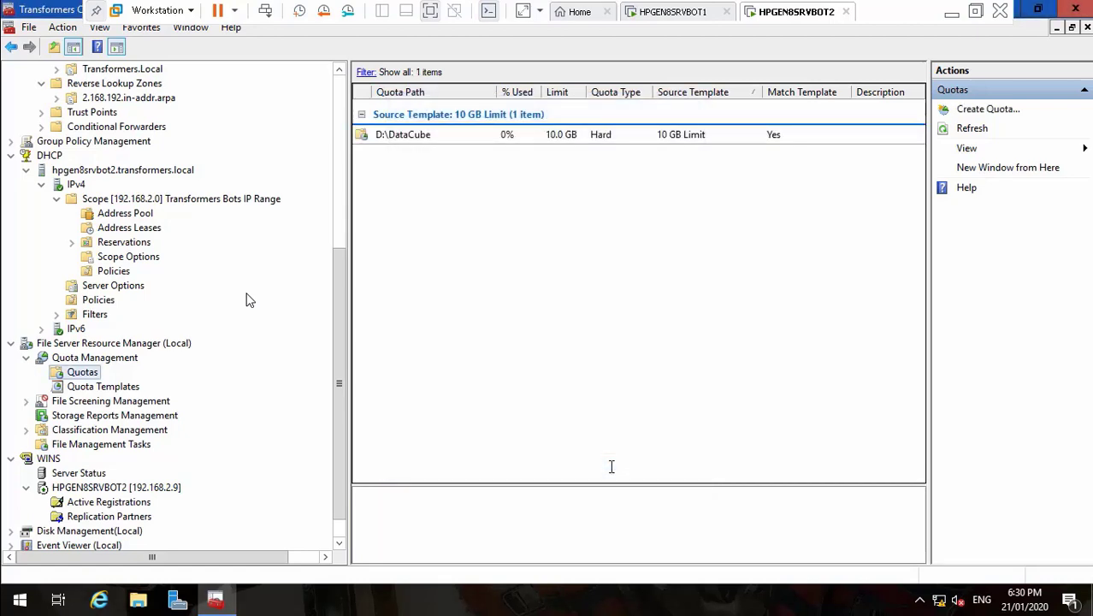
- Create an auto-apply quota on D:\Biochips using the 2 GB Limit template
right_click(86, 372)
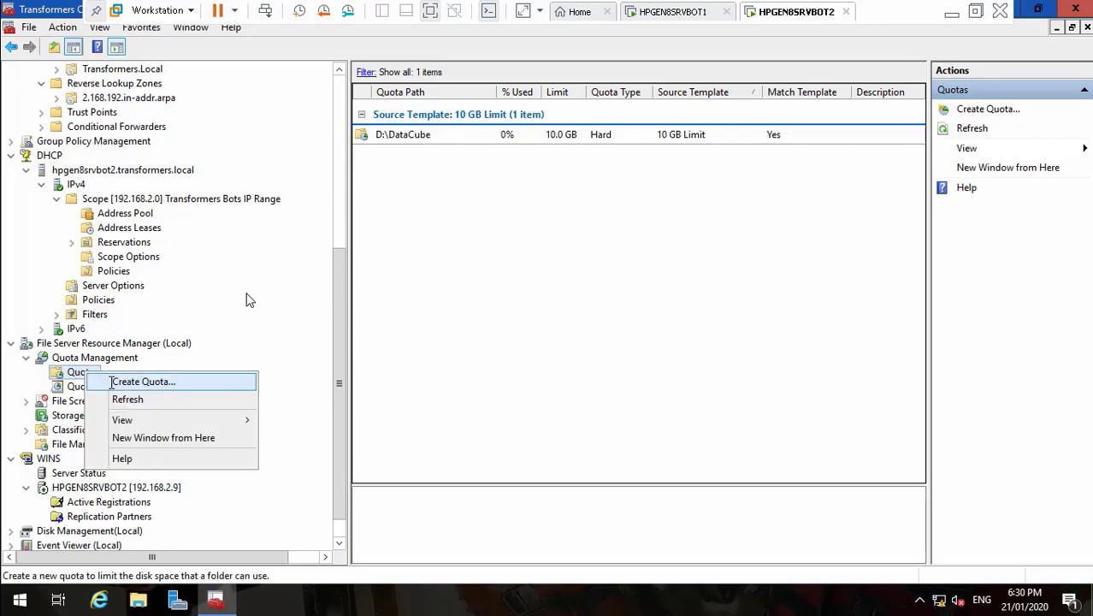
left_click(120, 381)
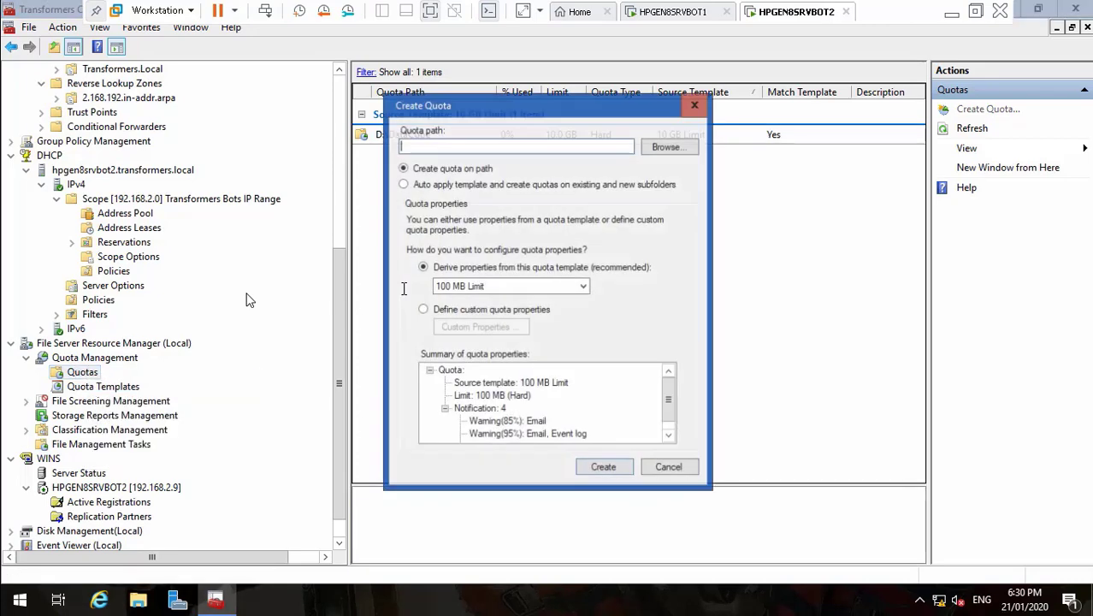
left_click(670, 146)
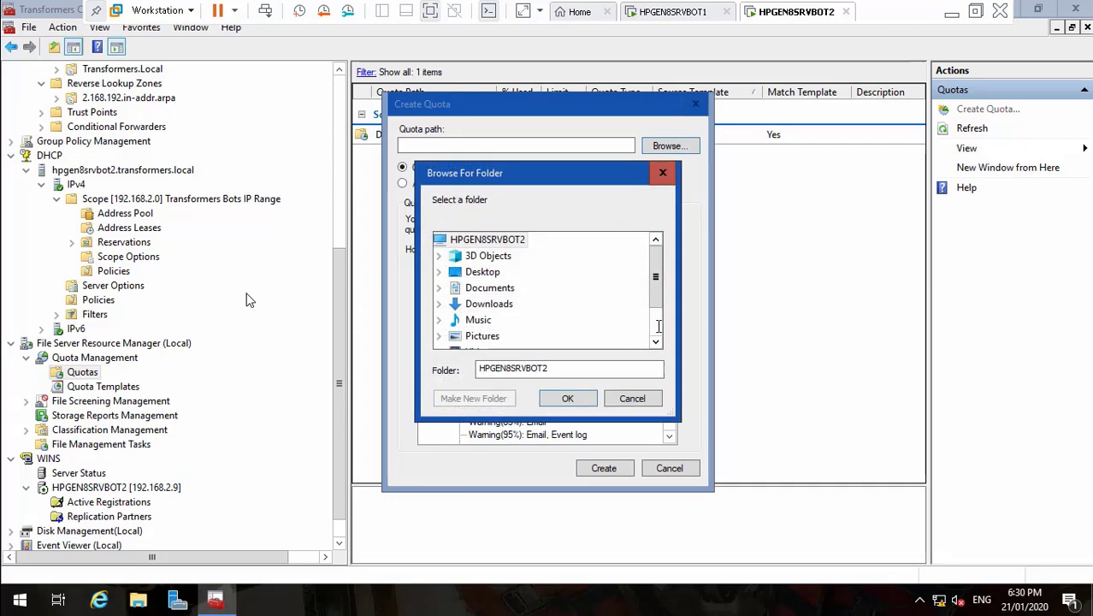
scroll(659, 325, "down", 1)
left_click(440, 333)
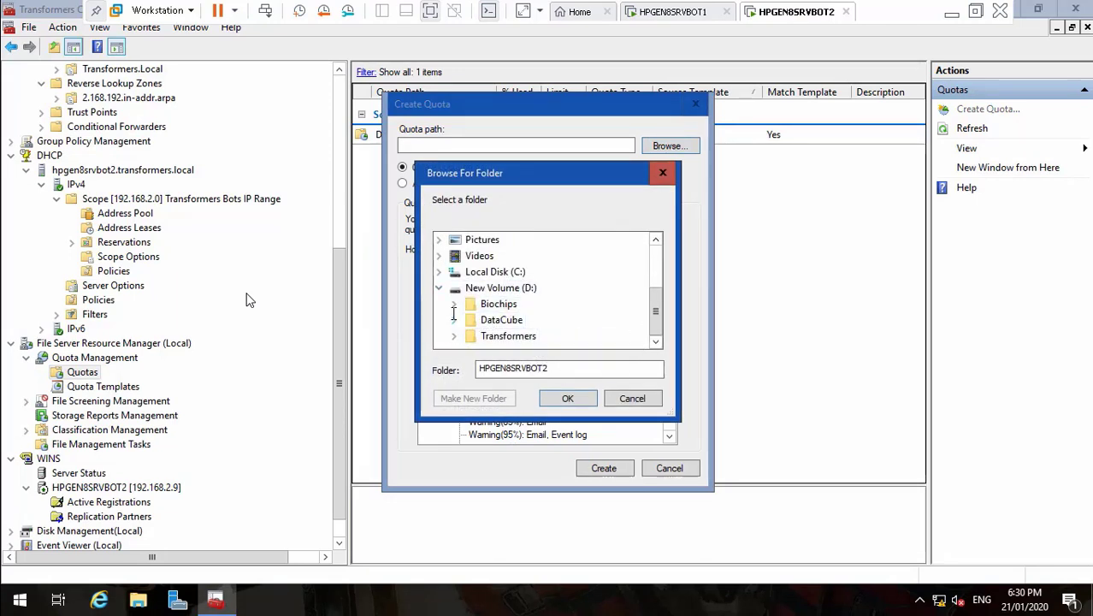
left_click(495, 304)
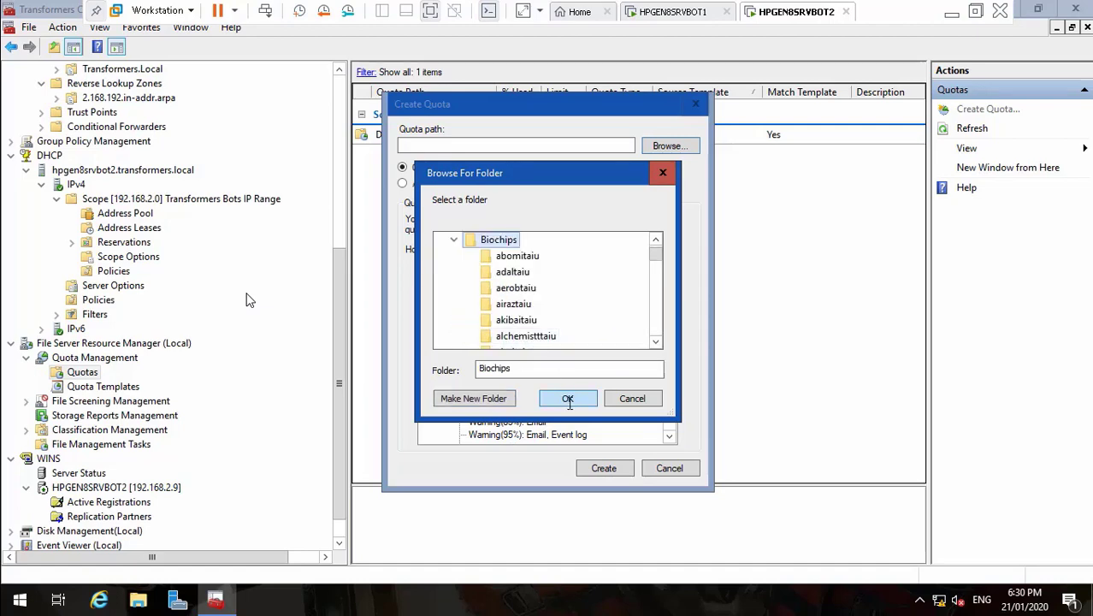
left_click(568, 398)
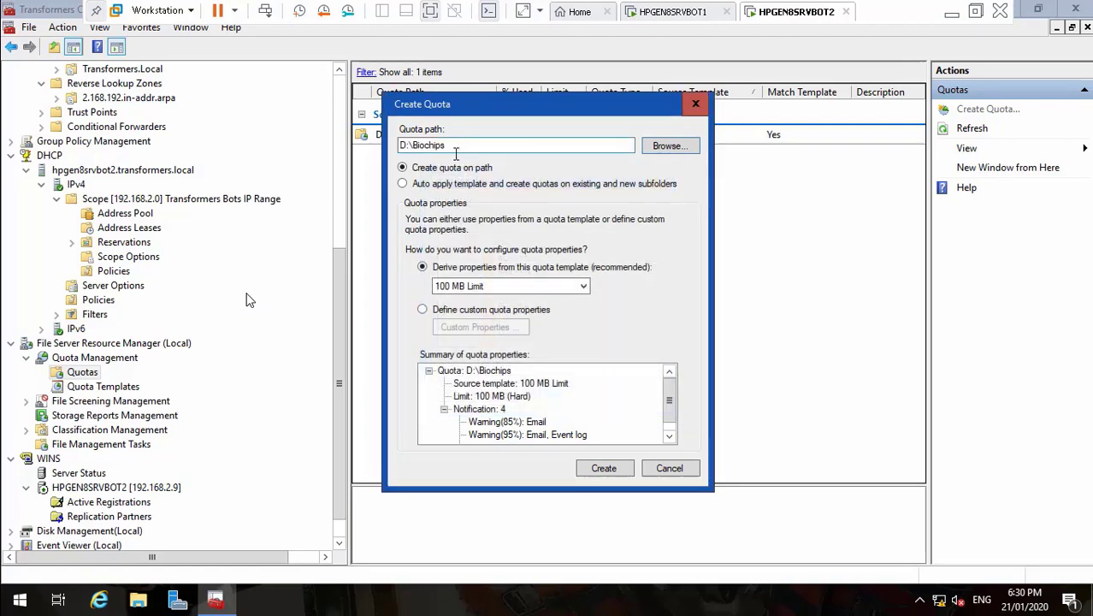
left_click(404, 183)
left_click(566, 285)
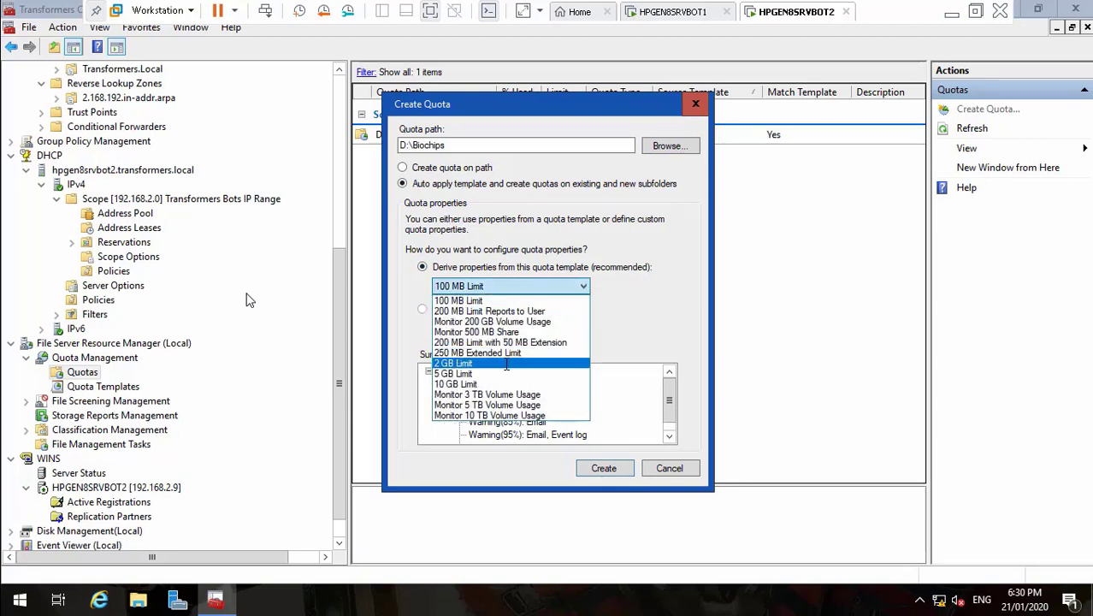
left_click(507, 363)
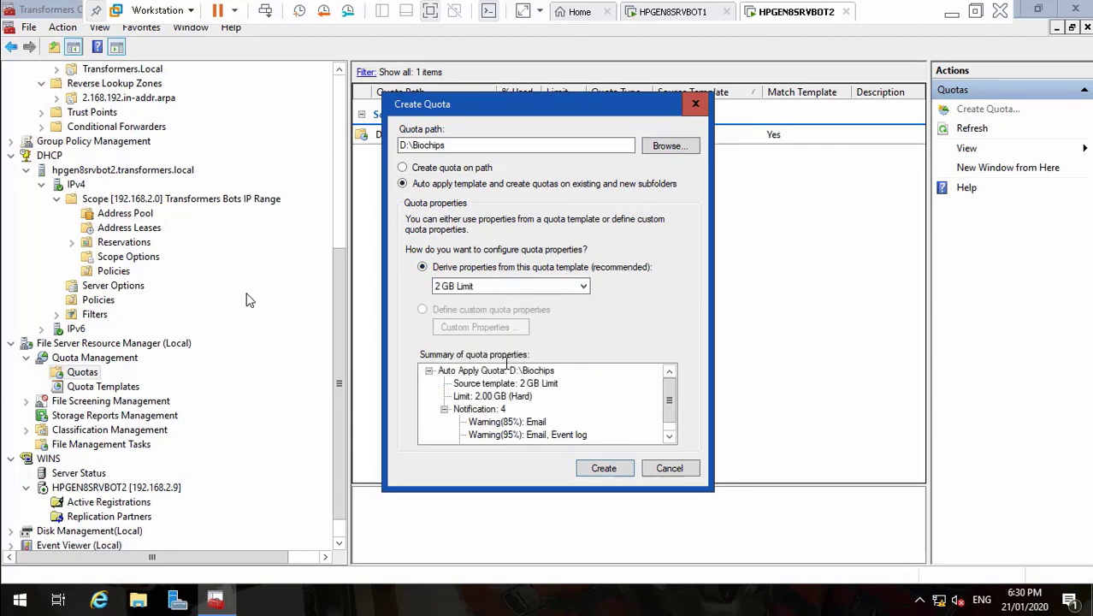
left_click(610, 472)
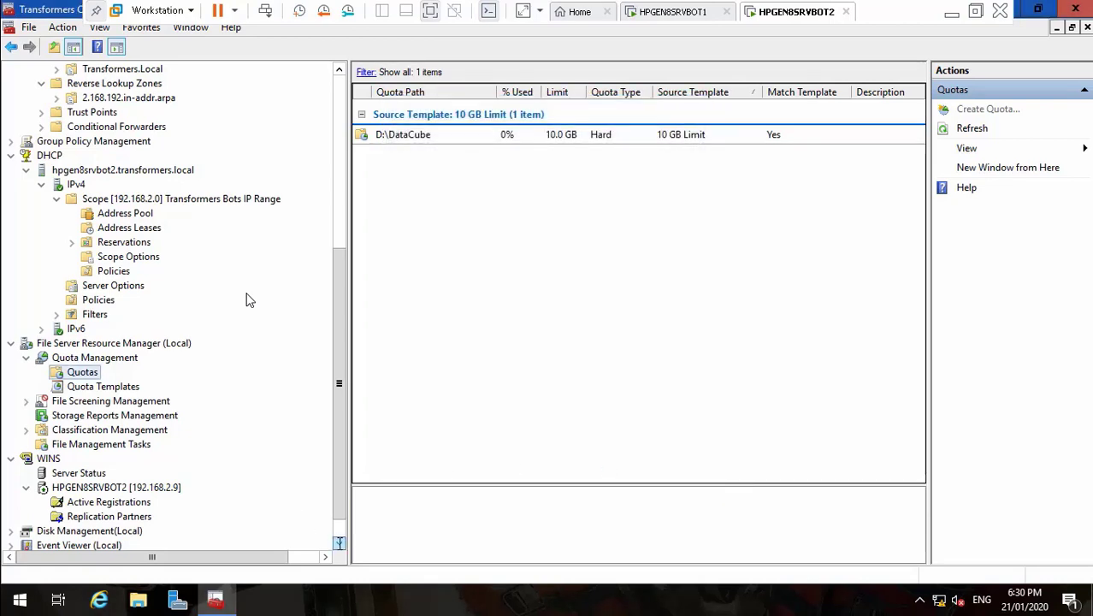
scroll(248, 300, "down", 1)
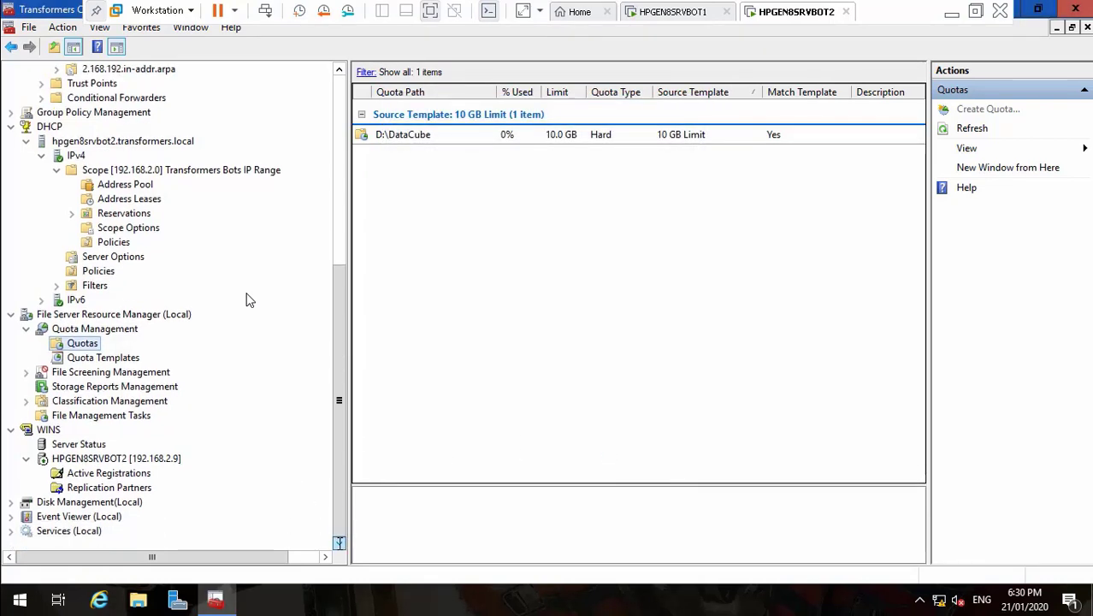
- Create a Block Audio and Video Files screen on D:\Biochips
left_click(26, 373)
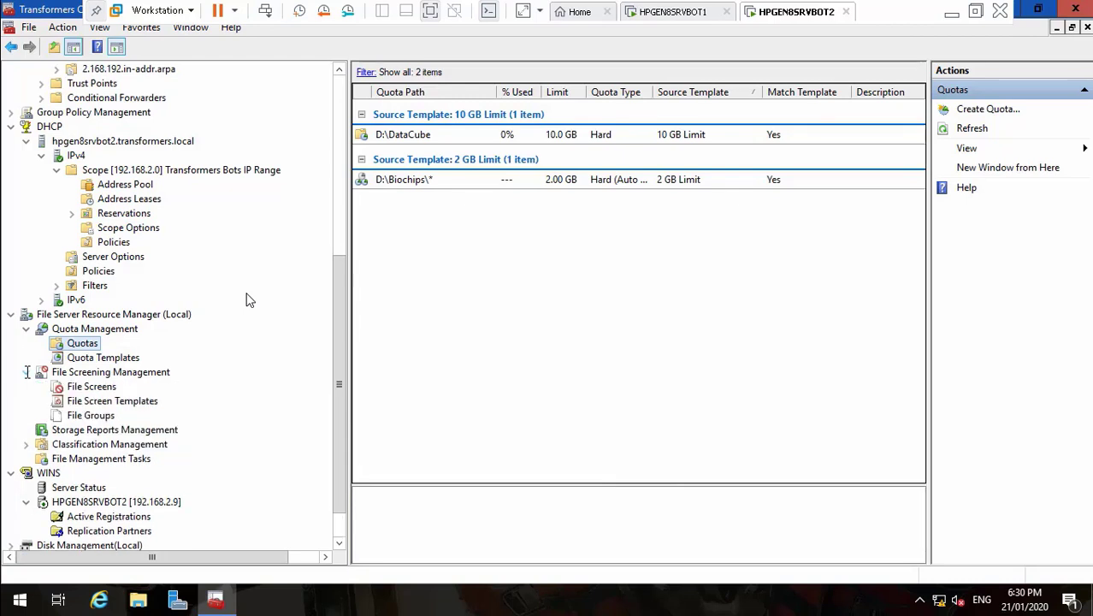
left_click(89, 385)
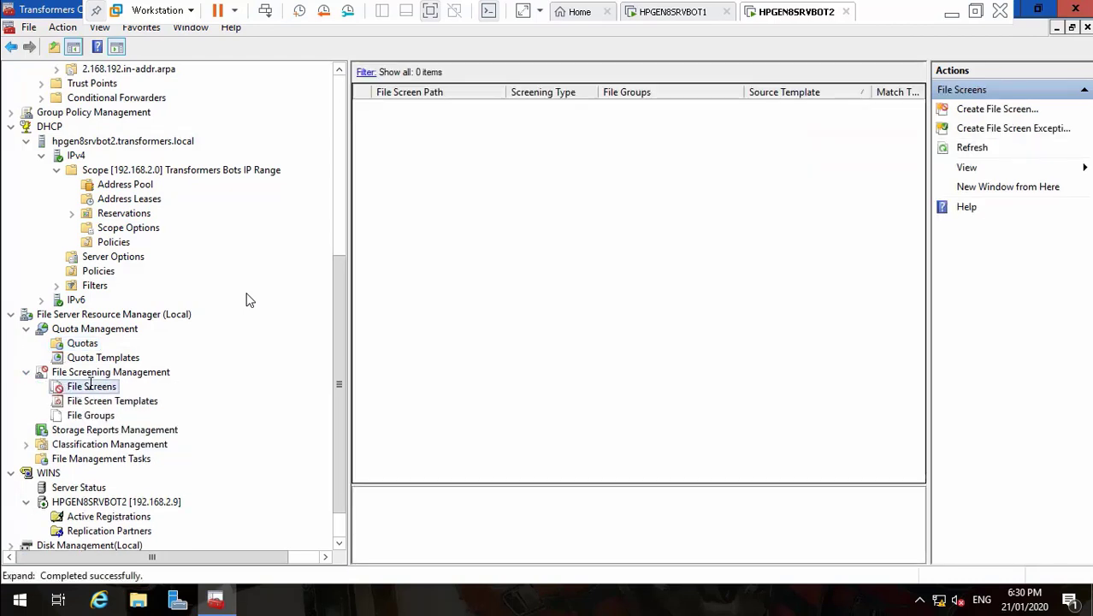
right_click(94, 385)
left_click(120, 391)
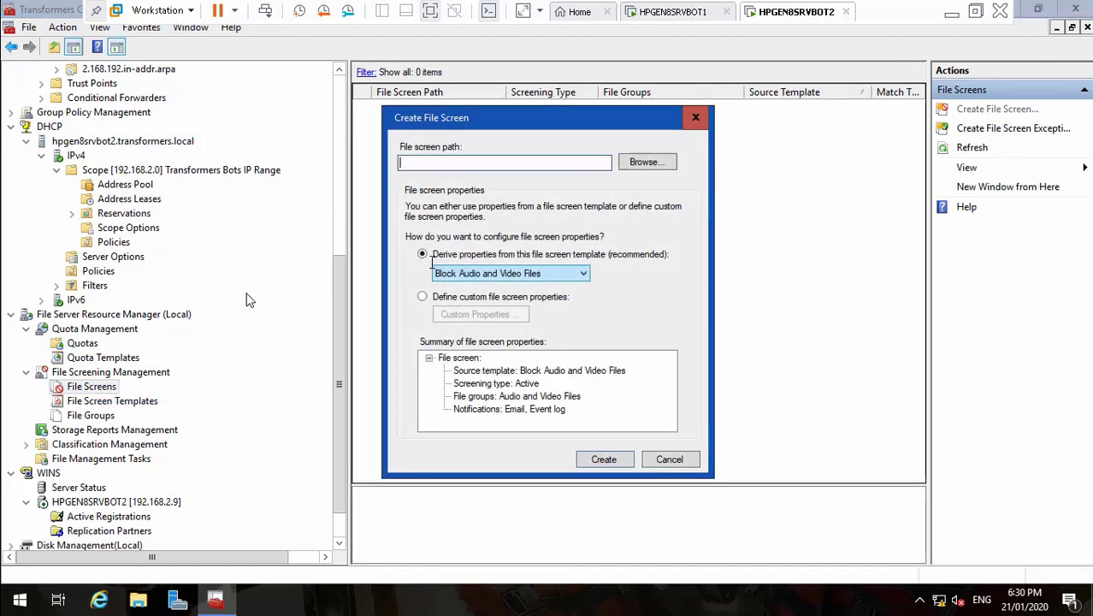
left_click(643, 163)
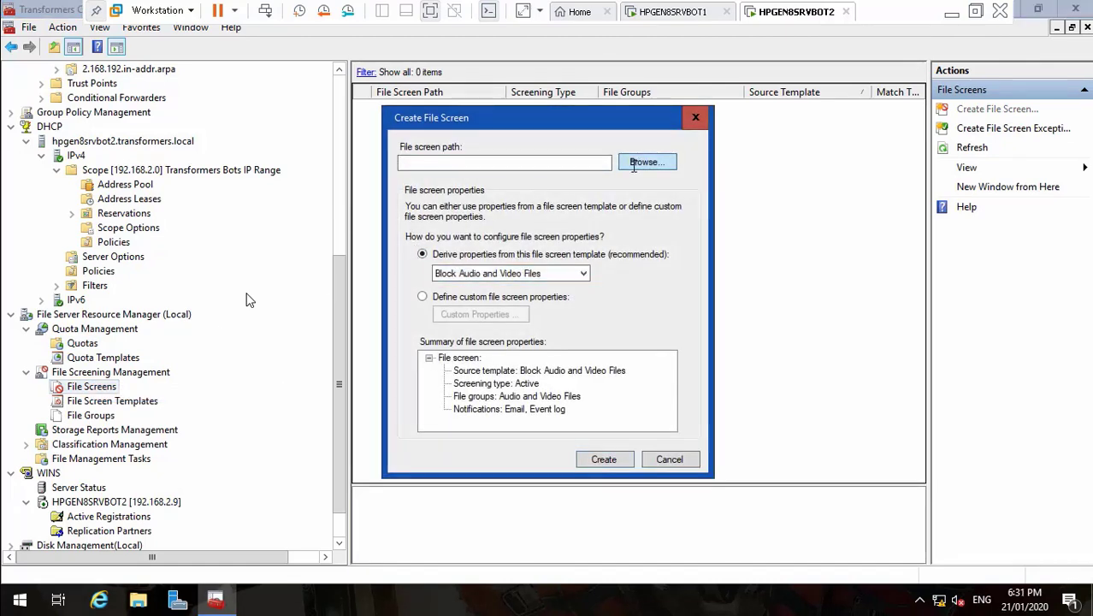
scroll(655, 340, "down", 1)
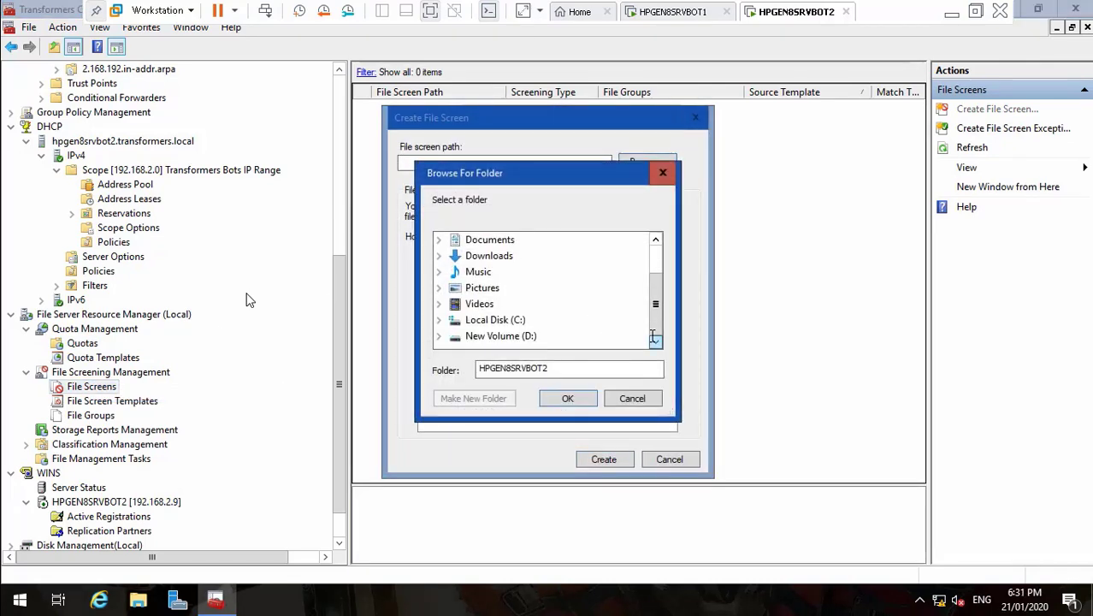
left_click(438, 335)
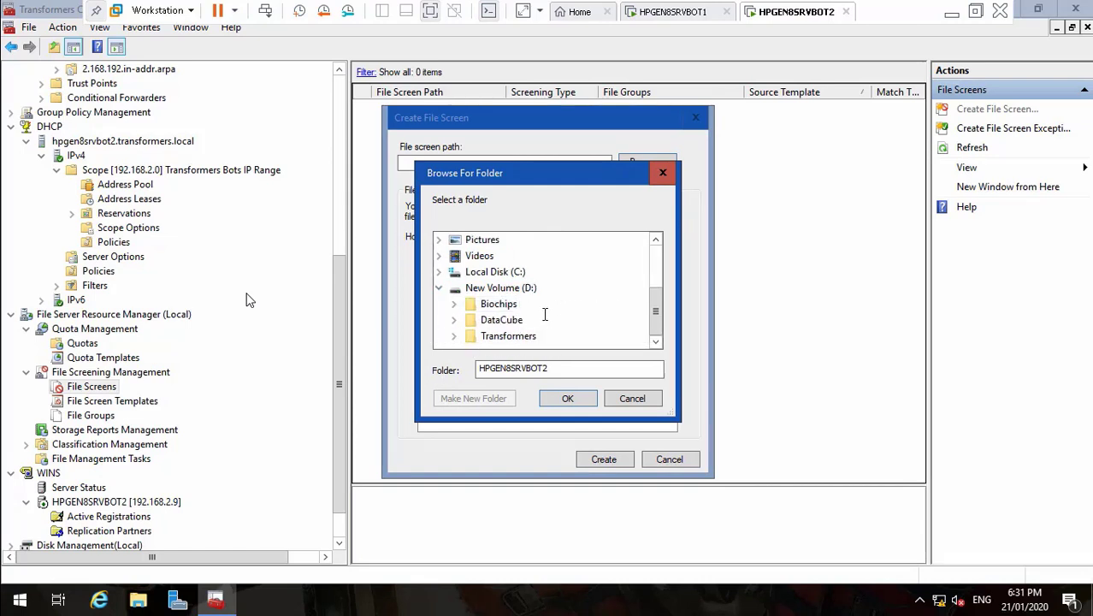
left_click(496, 305)
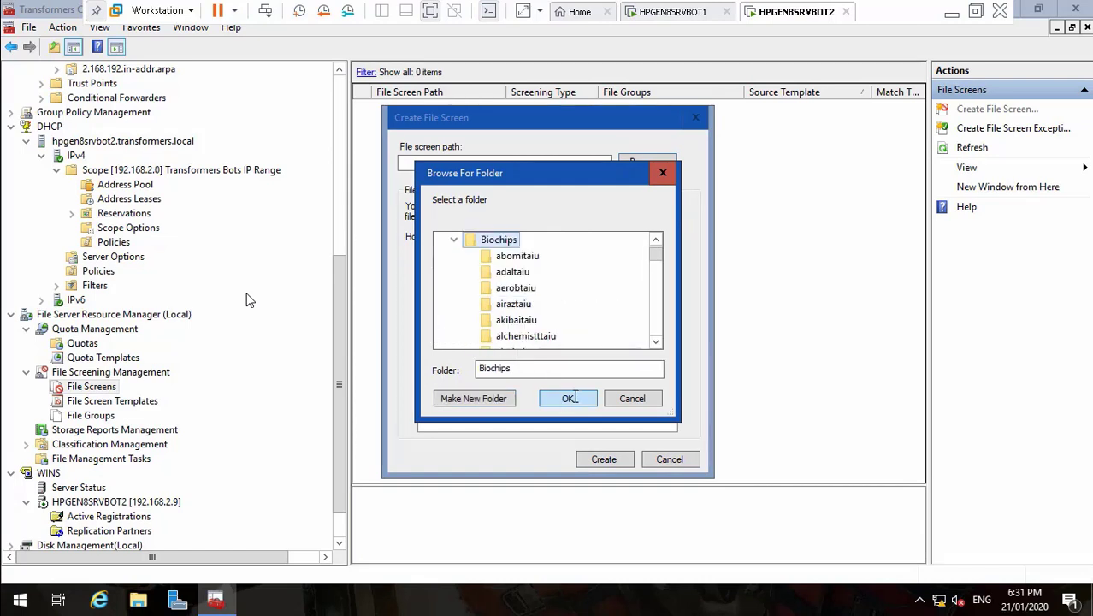
left_click(571, 397)
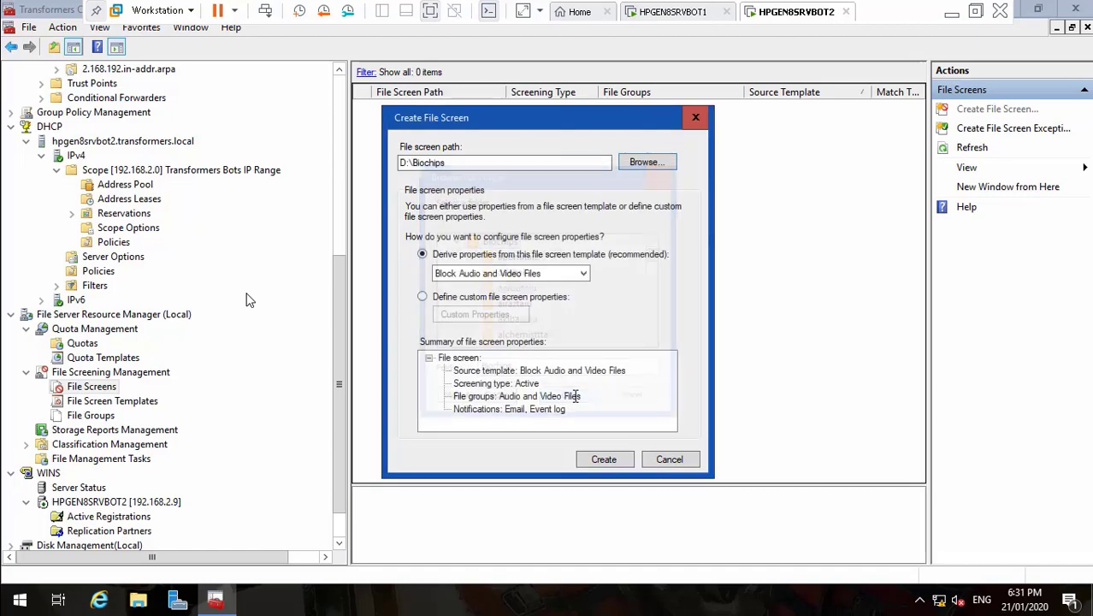
left_click(603, 459)
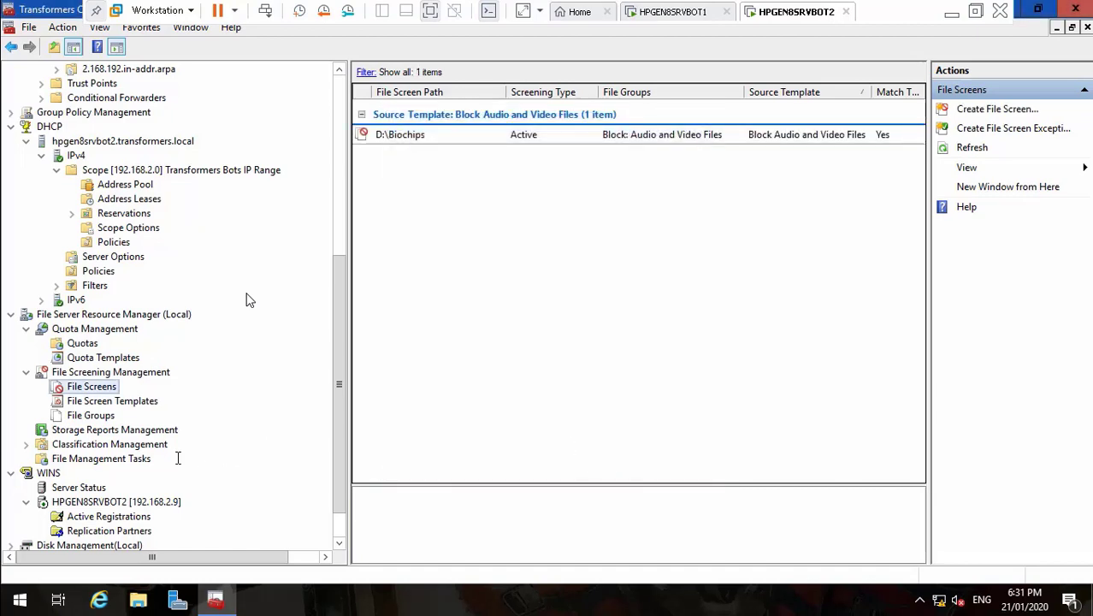
- Create a Block Audio and Video Files screen on D:\DataCube
right_click(98, 390)
left_click(132, 396)
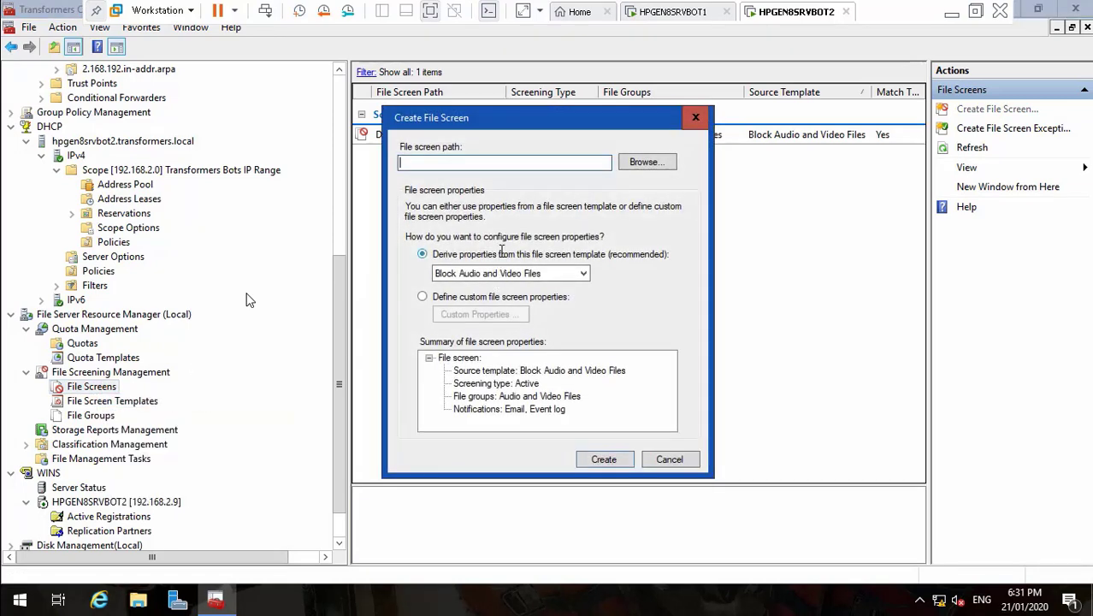
left_click(643, 160)
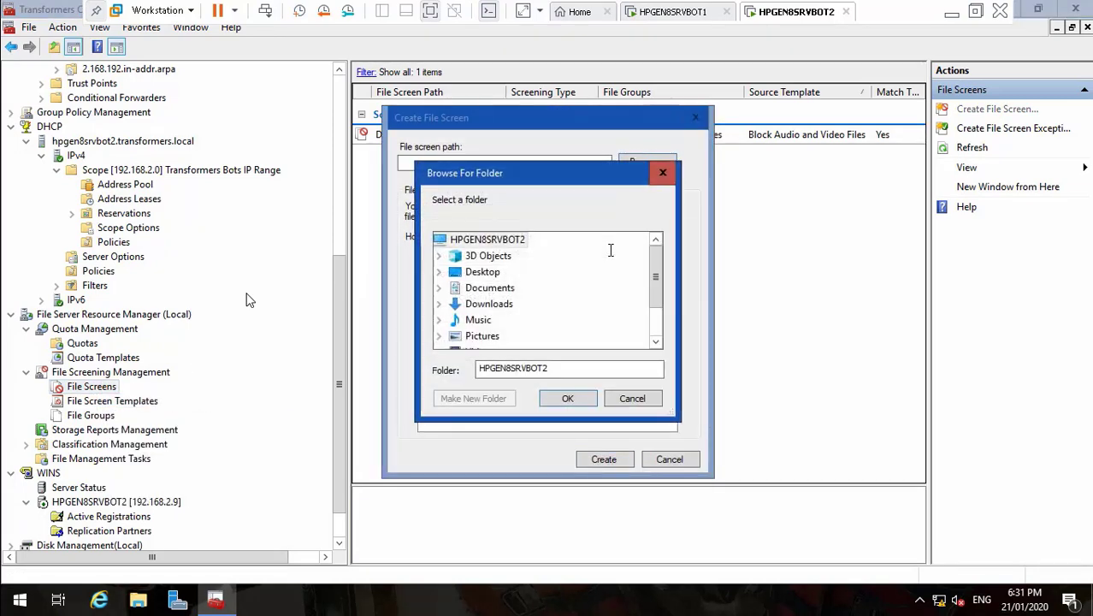
scroll(655, 318, "down", 1)
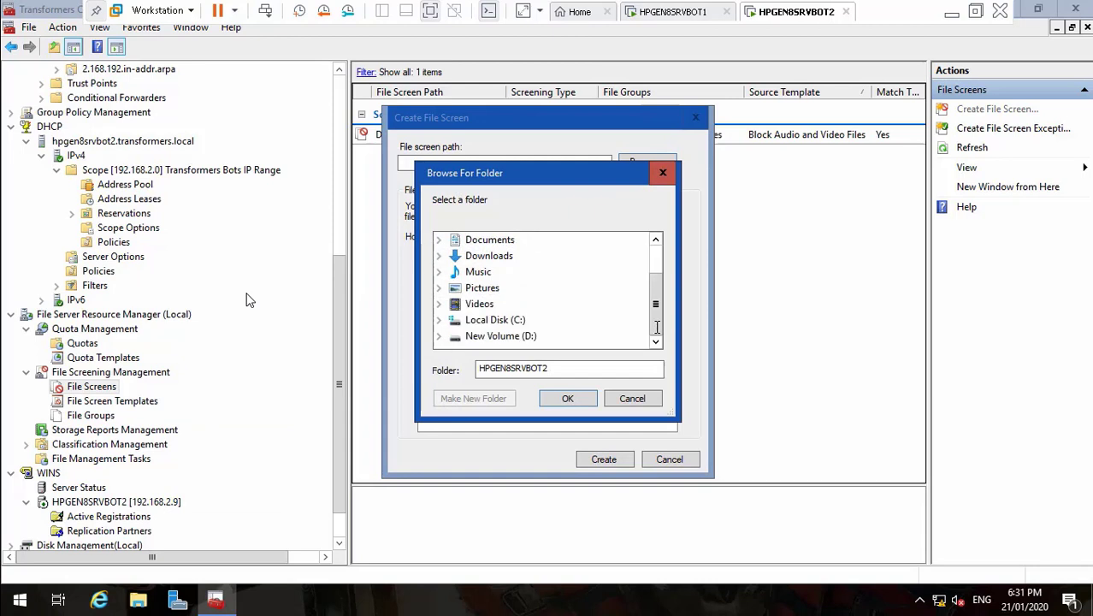
left_click(438, 335)
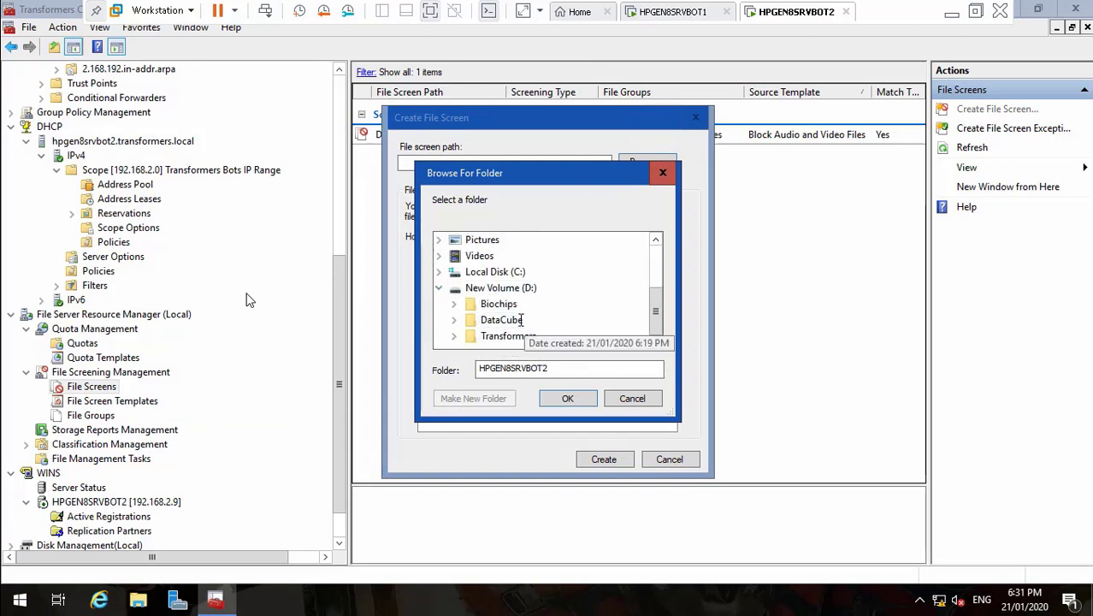
double_click(519, 320)
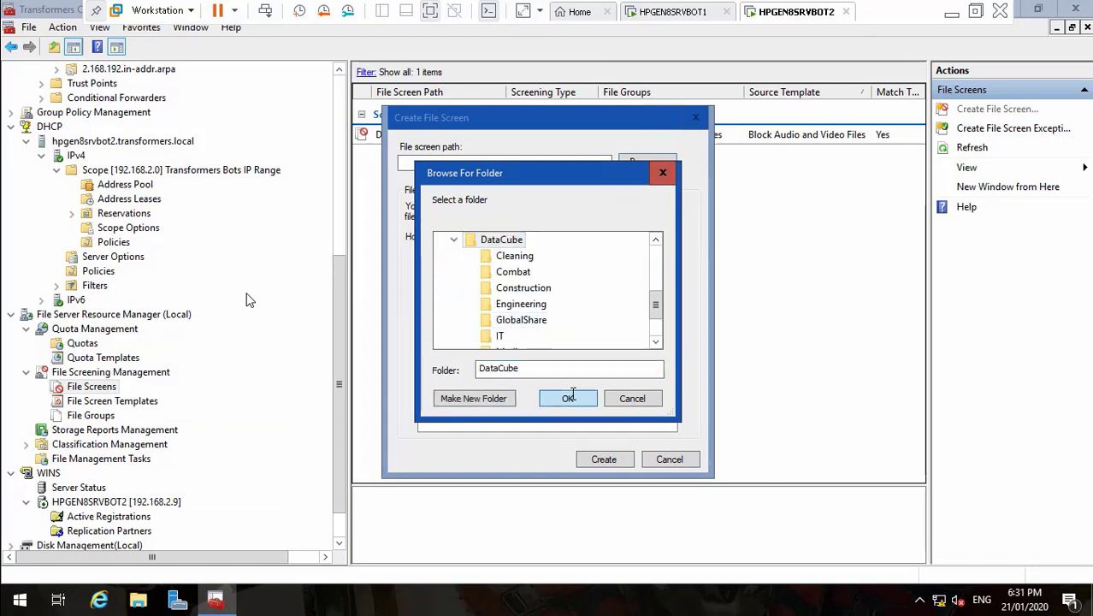
left_click(570, 397)
left_click(612, 460)
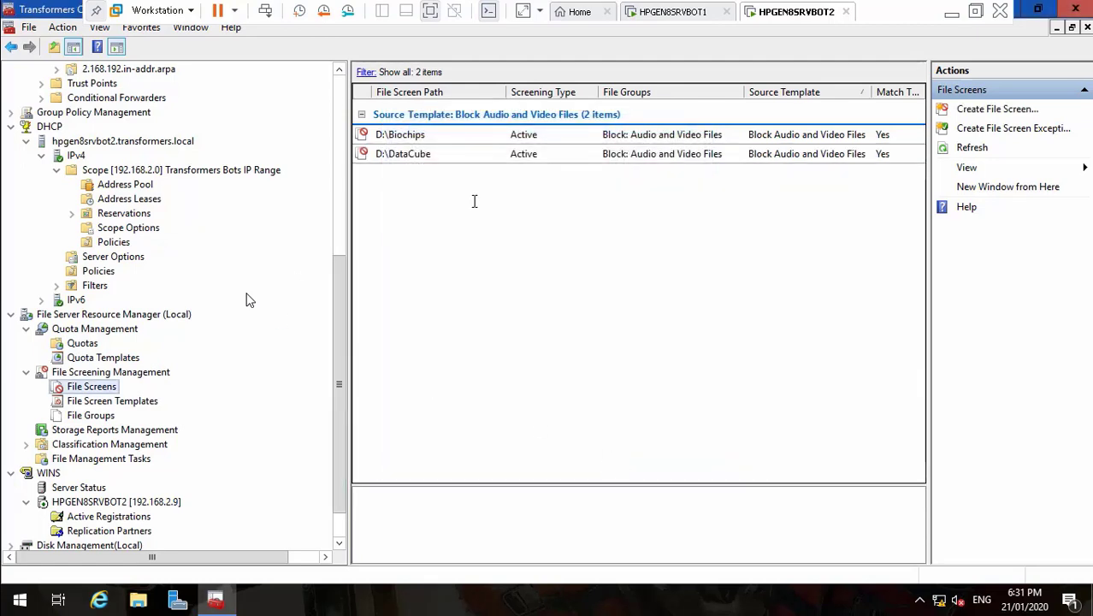
left_click(340, 137)
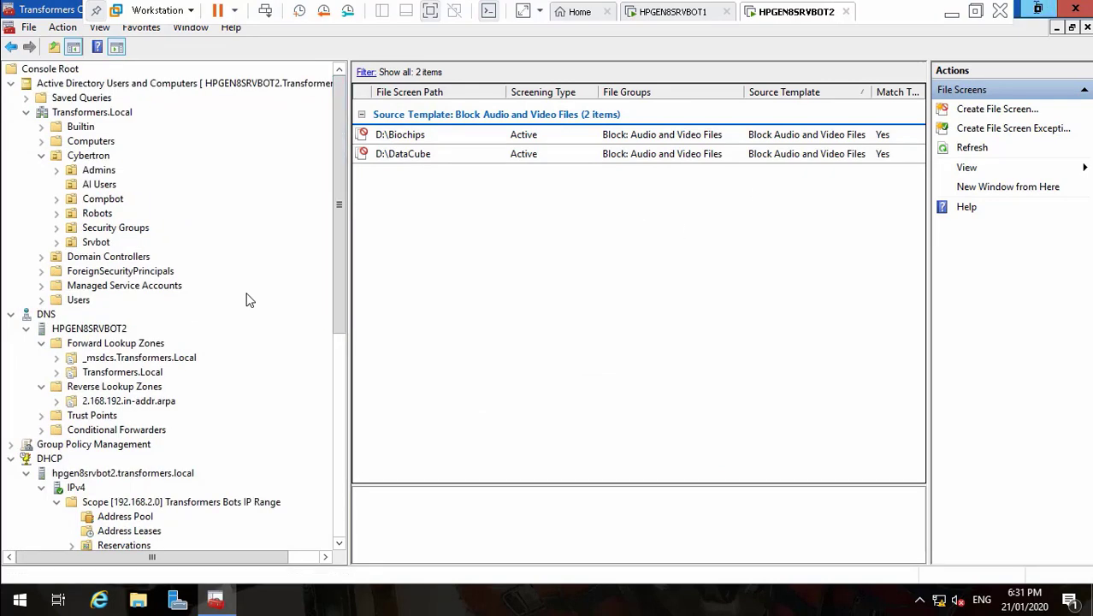
key("super+Down")
key("super+Down")
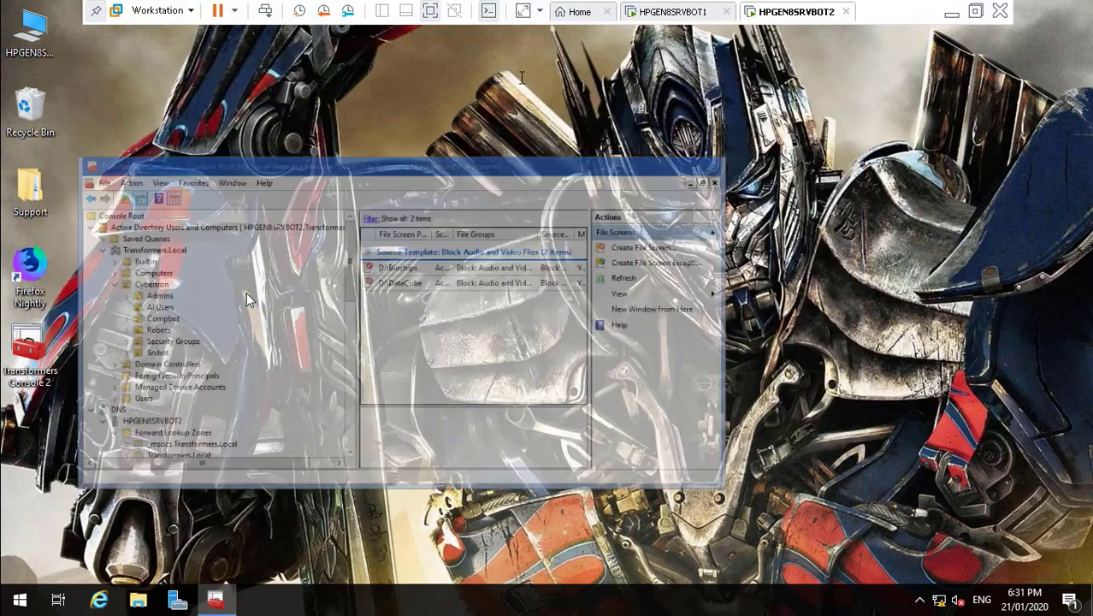
double_click(30, 30)
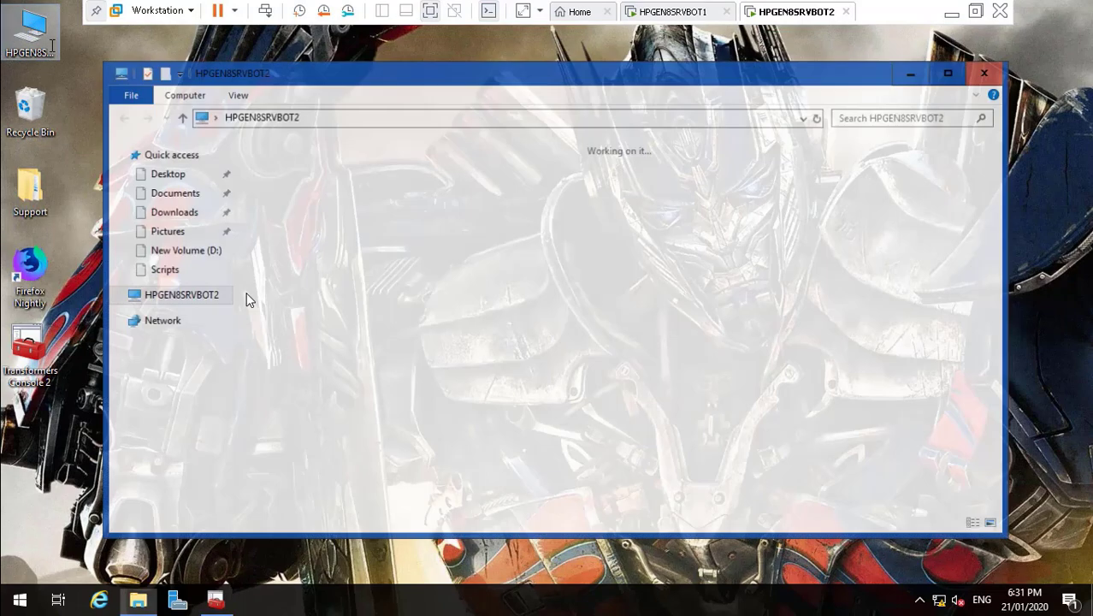
right_click(601, 438)
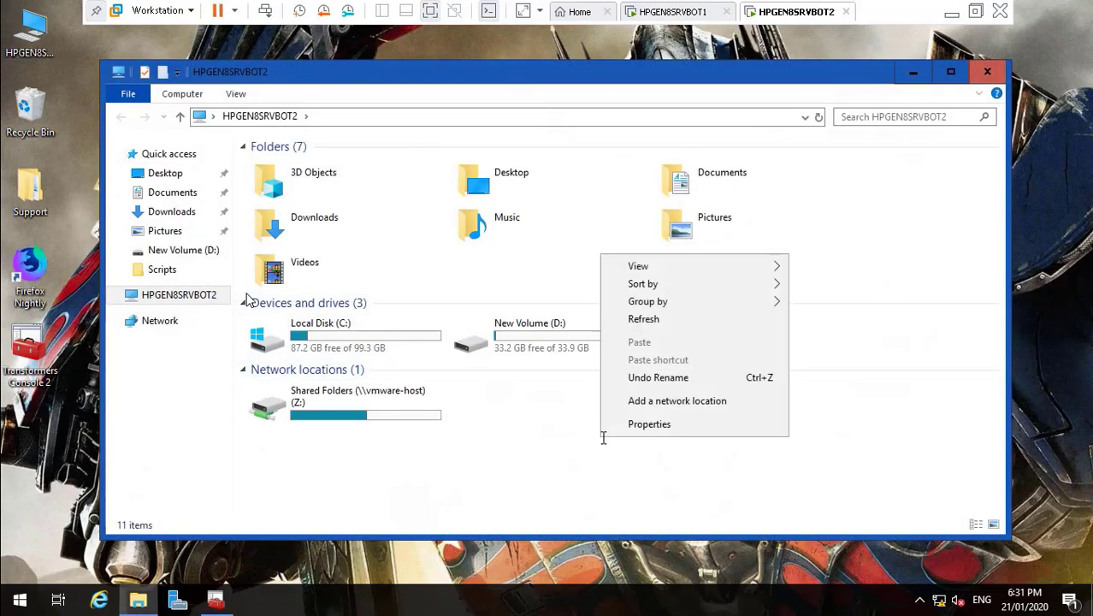
left_click(669, 319)
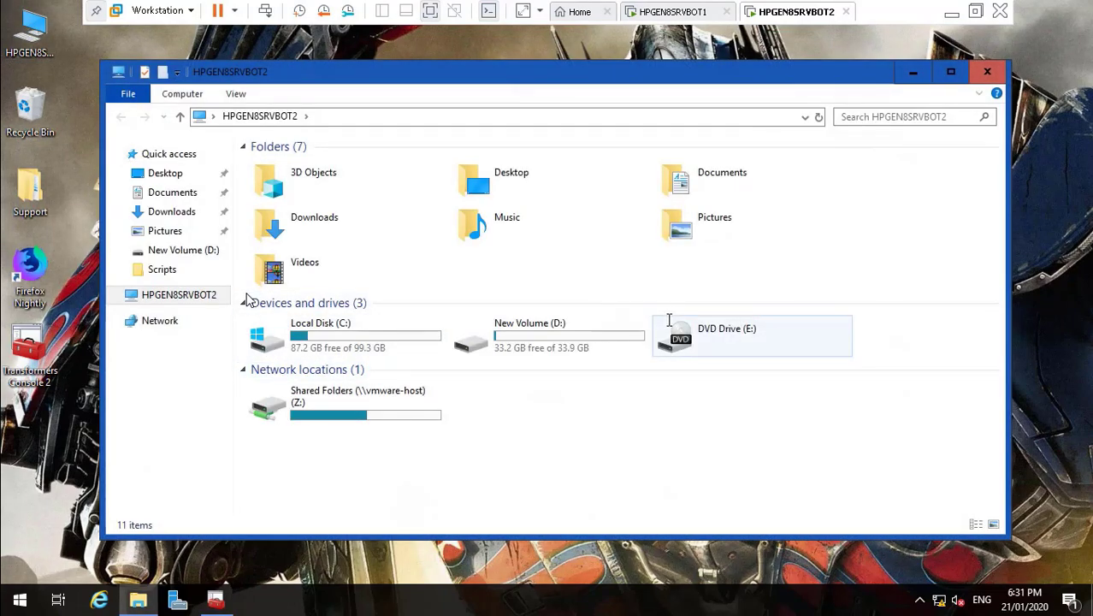
left_click(990, 72)
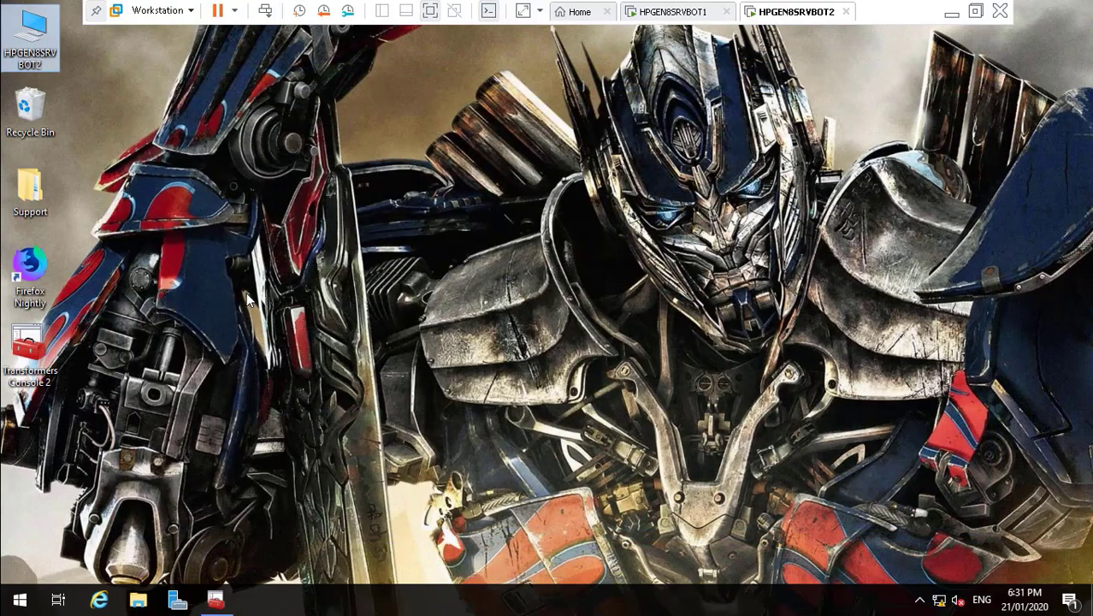
left_click(223, 596)
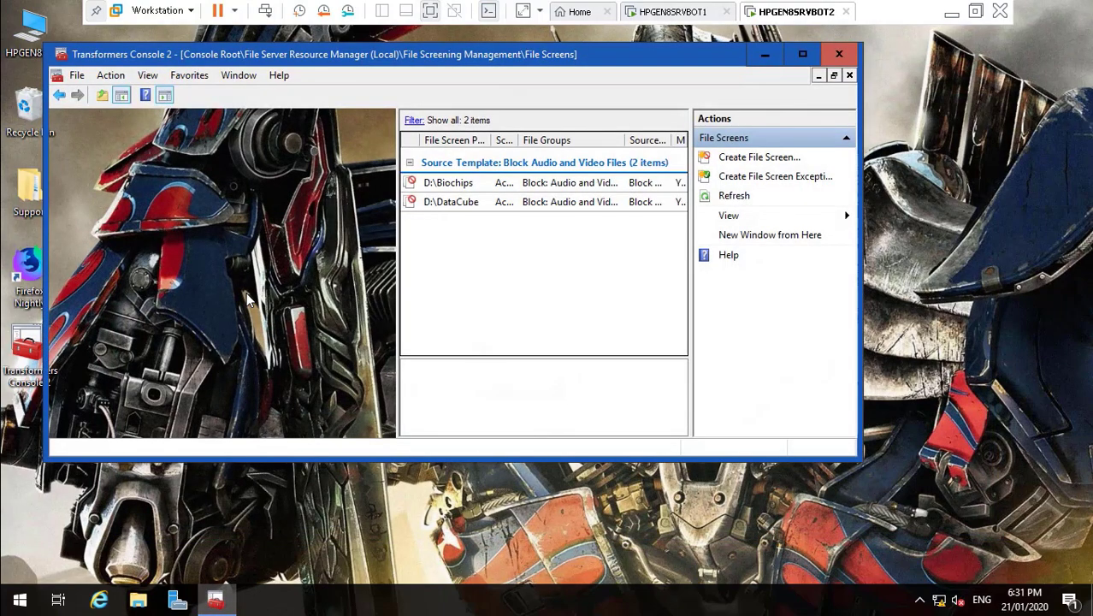
left_click(802, 54)
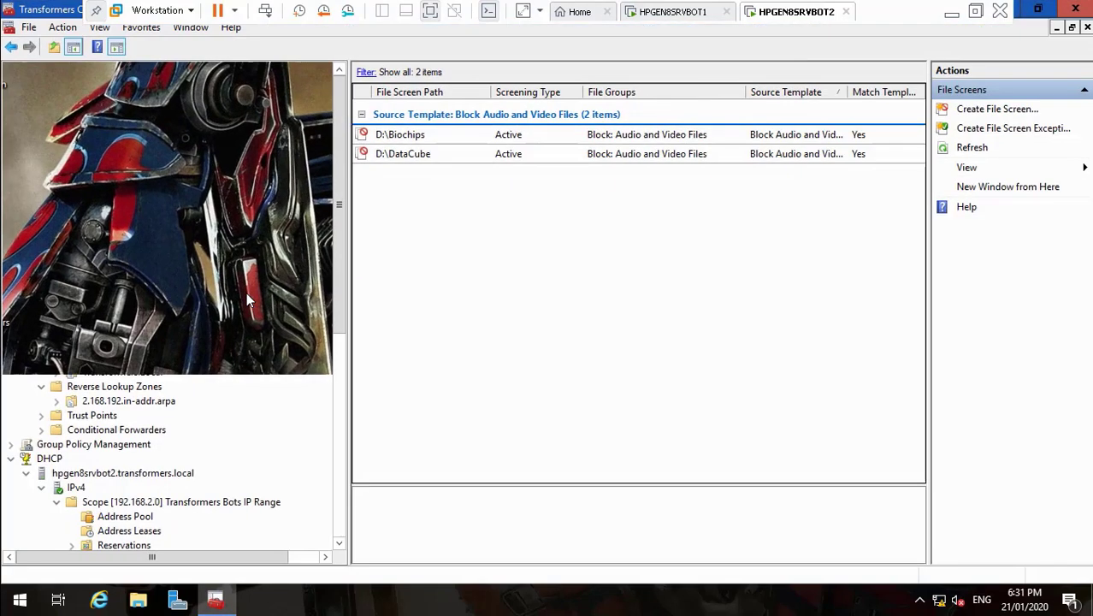
left_click(344, 504)
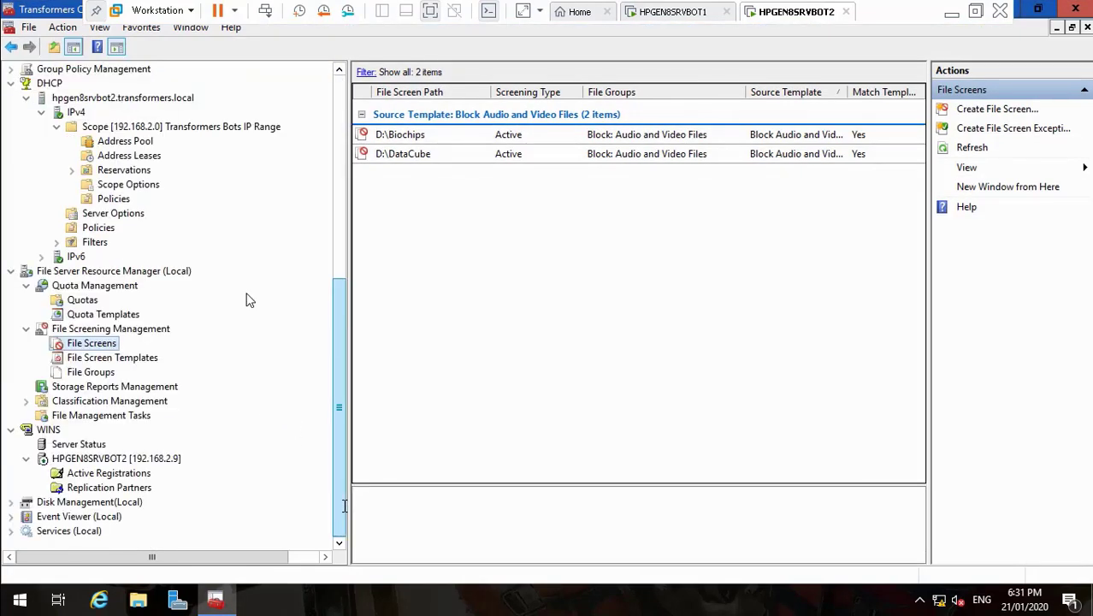
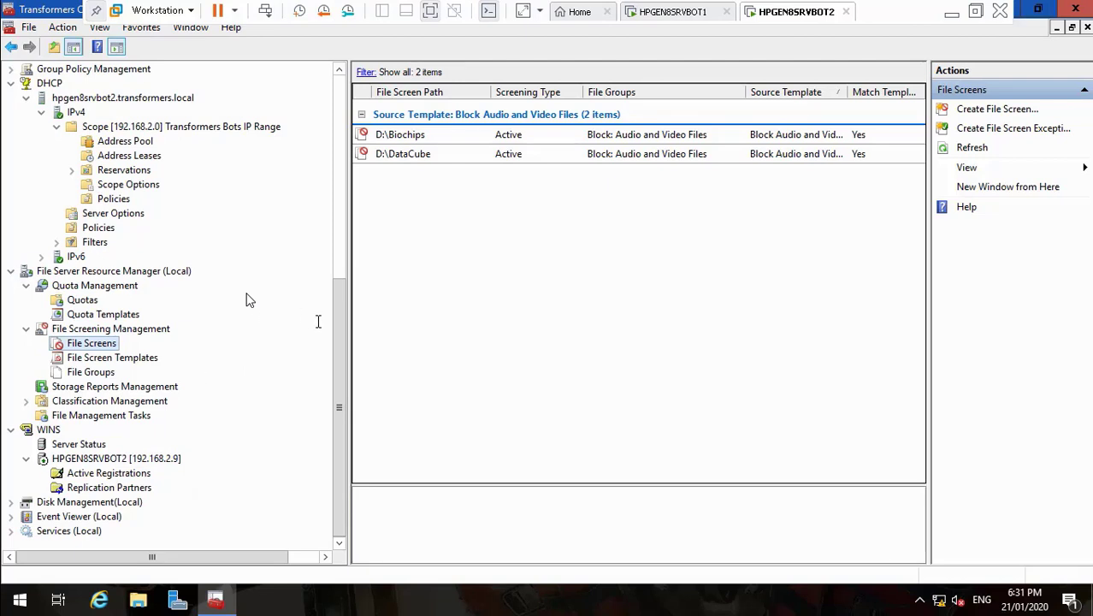
- Close the management console without saving and restart the HPGEN8SRVBOT2 server
left_click(1075, 9)
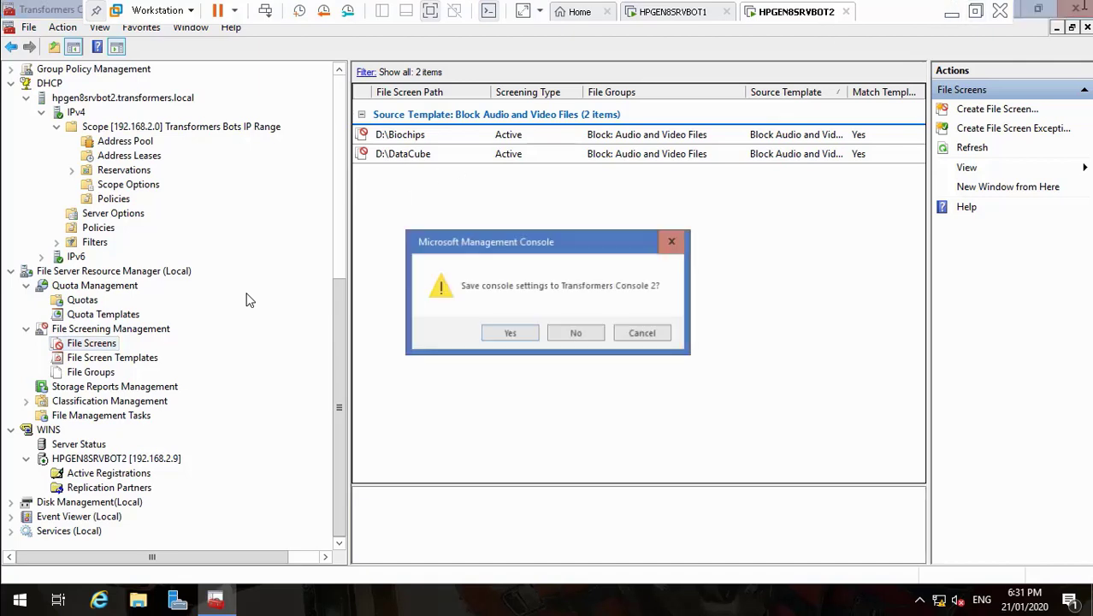
key("Return")
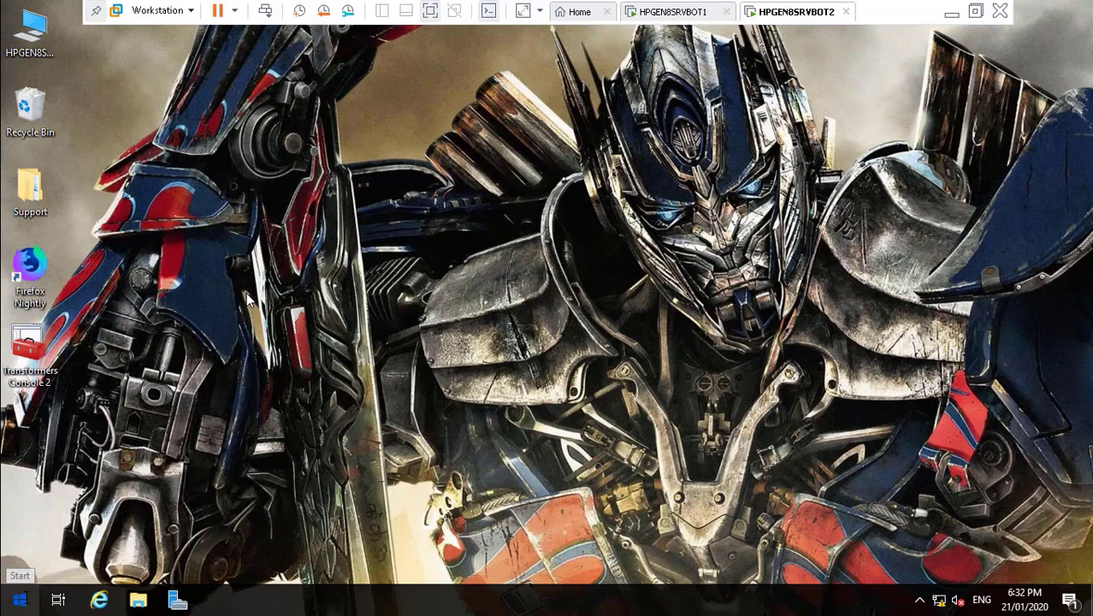
key("super")
key("Tab")
key("Tab")
key("Right")
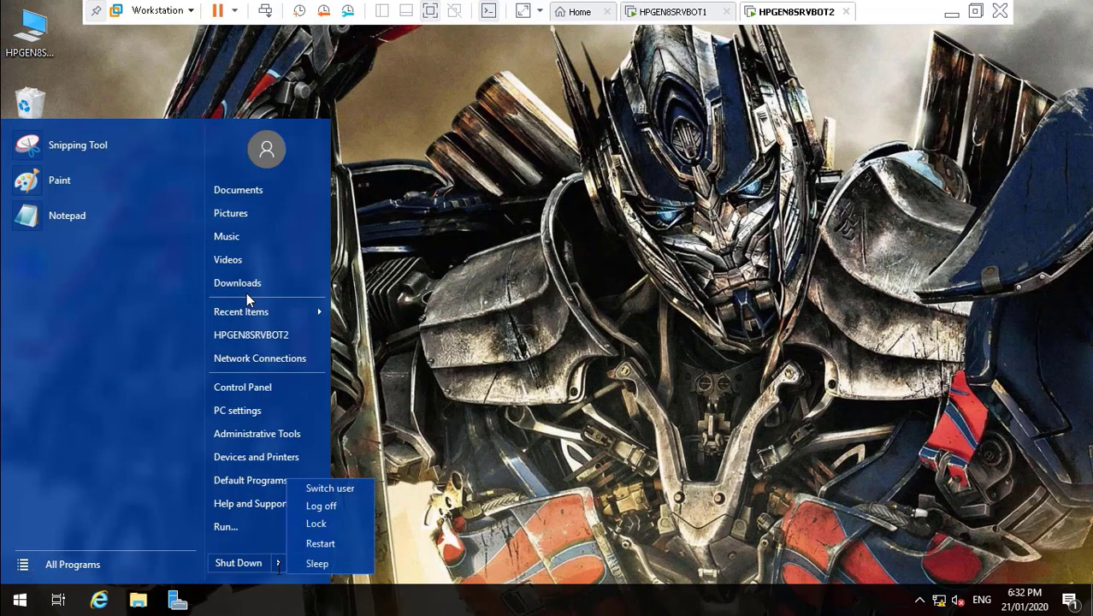
key("Up")
key("Return")
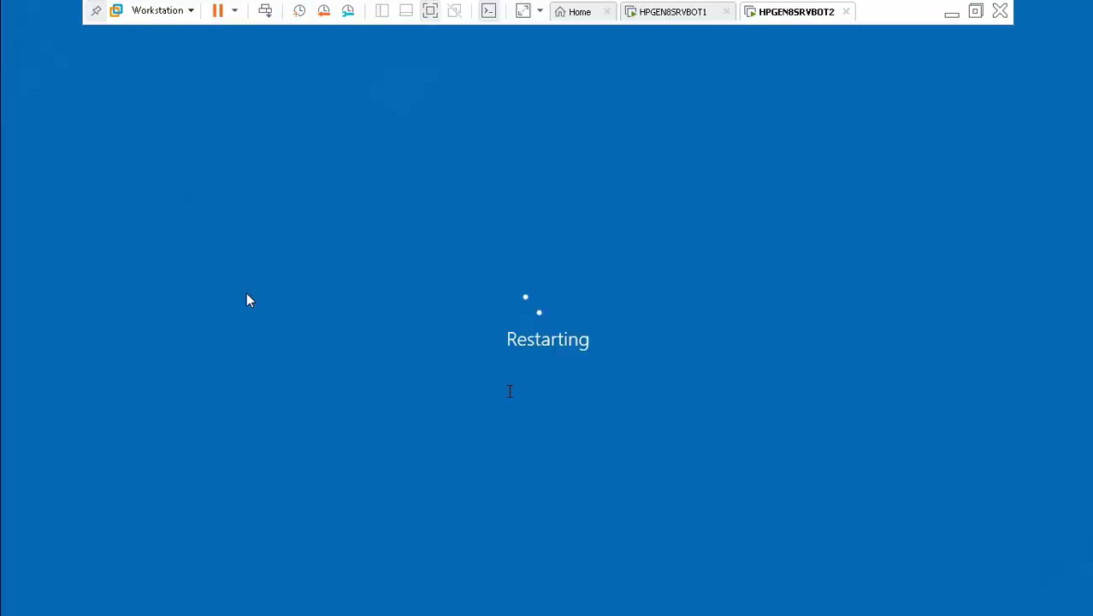
- Minimize the VM window, then restore HPGEN8SRVBOT2 from the taskbar
left_click(952, 10)
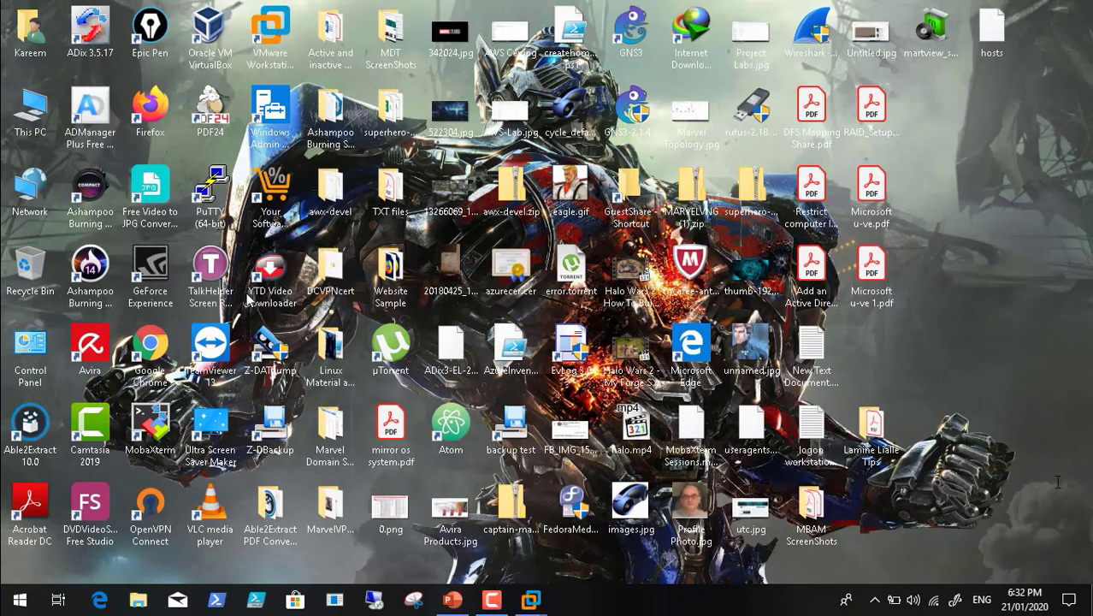
mouse_move(530, 599)
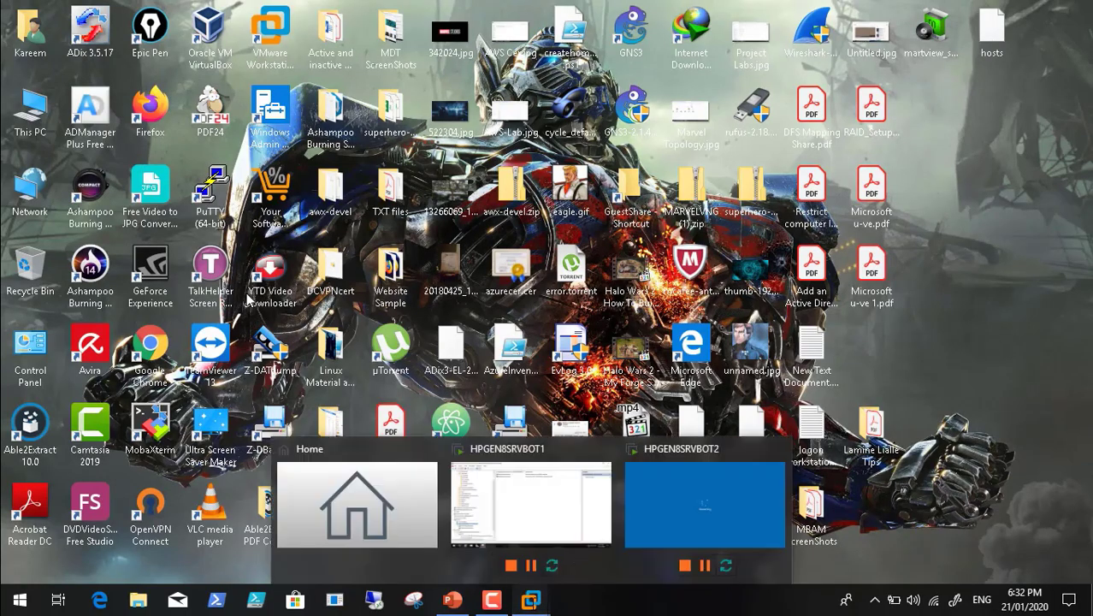
left_click(680, 503)
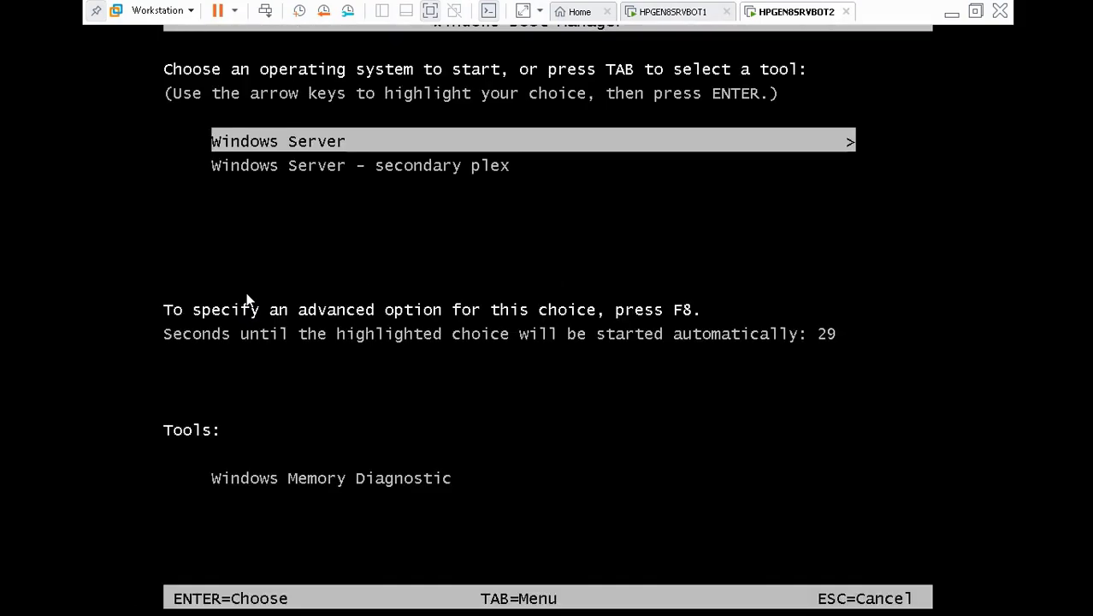
- Boot Windows Server from Boot Manager and return to HPGEN8SRVBOT2 at the logon notice
key("Return")
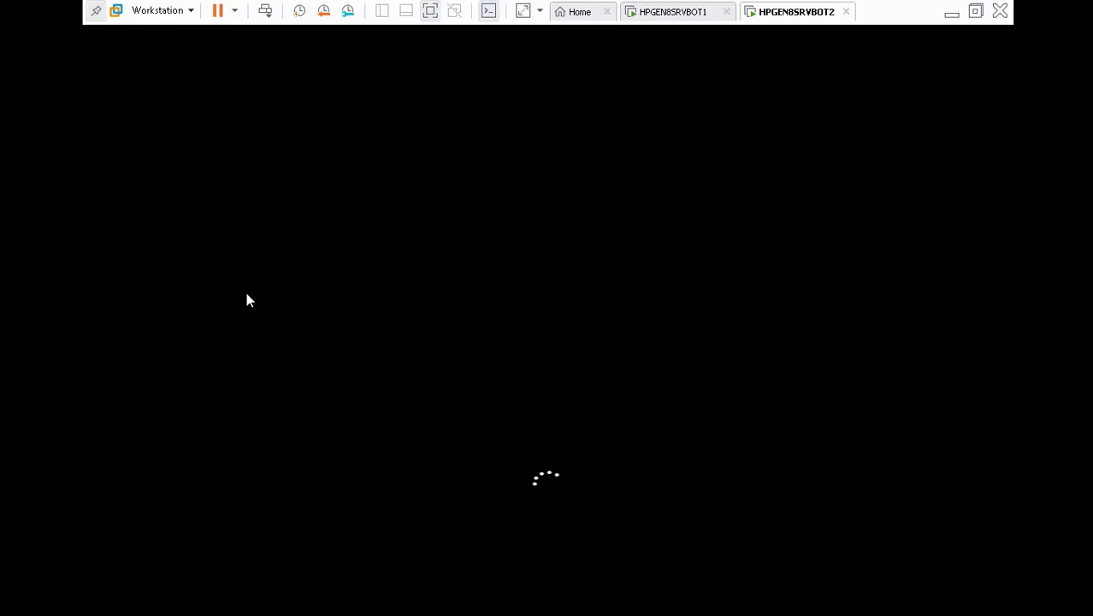
left_click(951, 14)
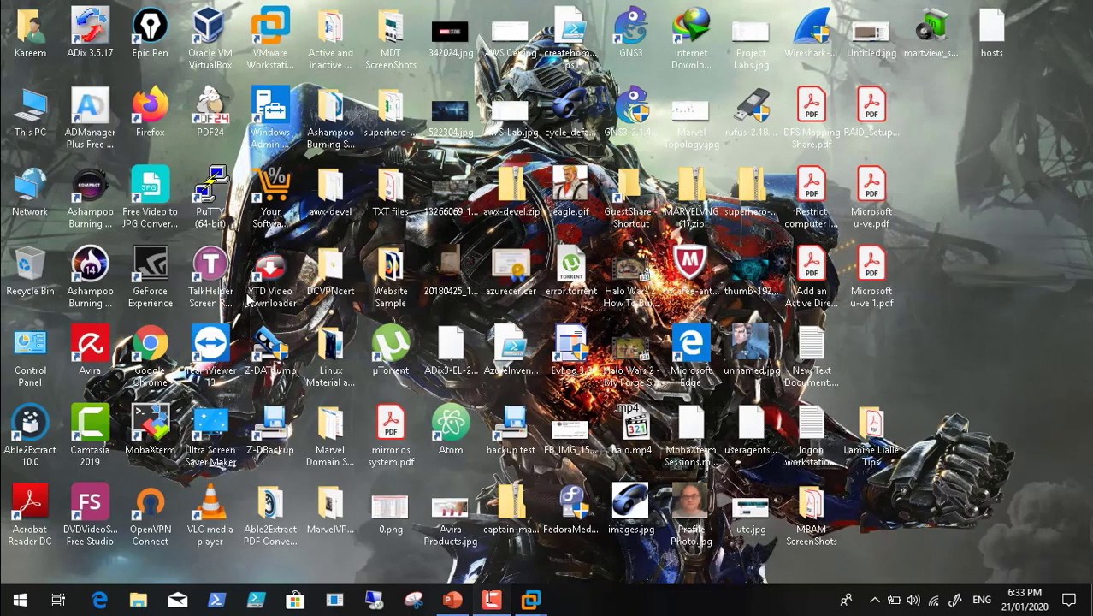
left_click(491, 600)
left_click(1017, 523)
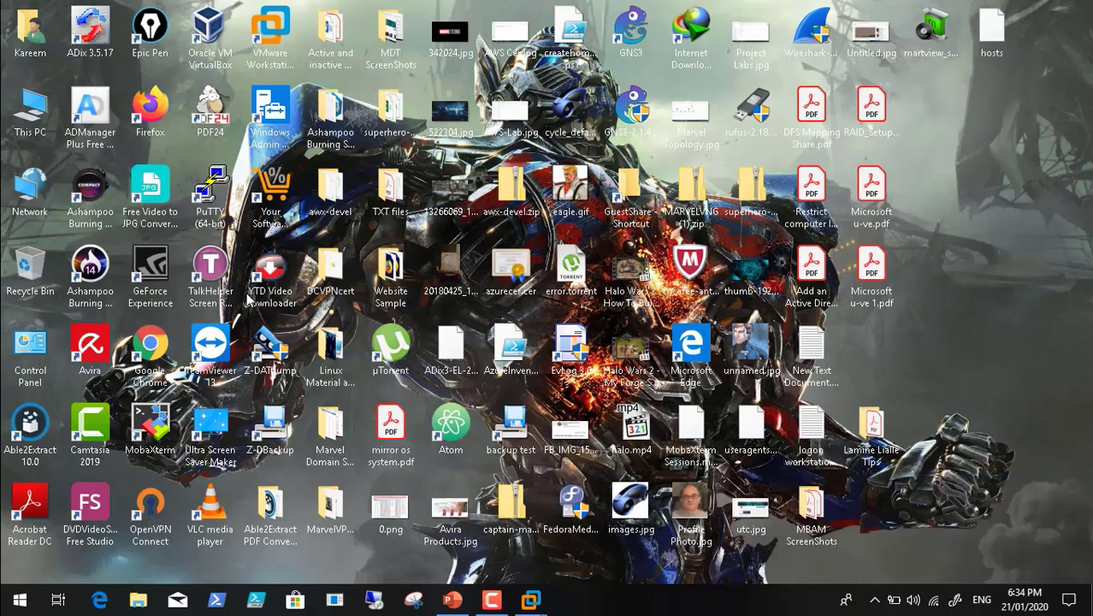
mouse_move(531, 601)
left_click(652, 500)
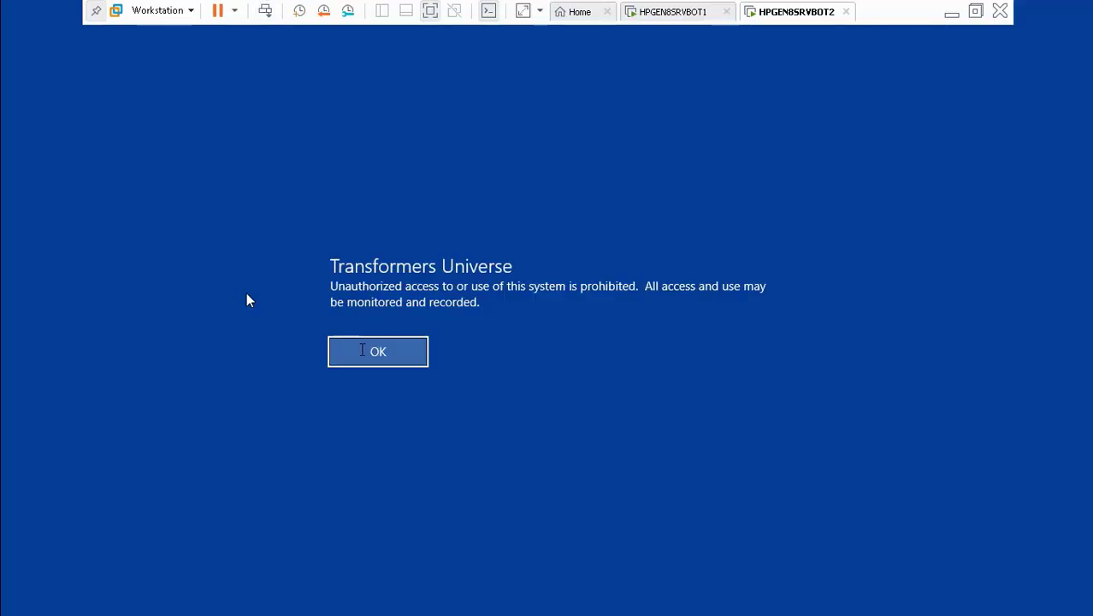
- Acknowledge the legal notice and sign in with the domain user name and password
key("Return")
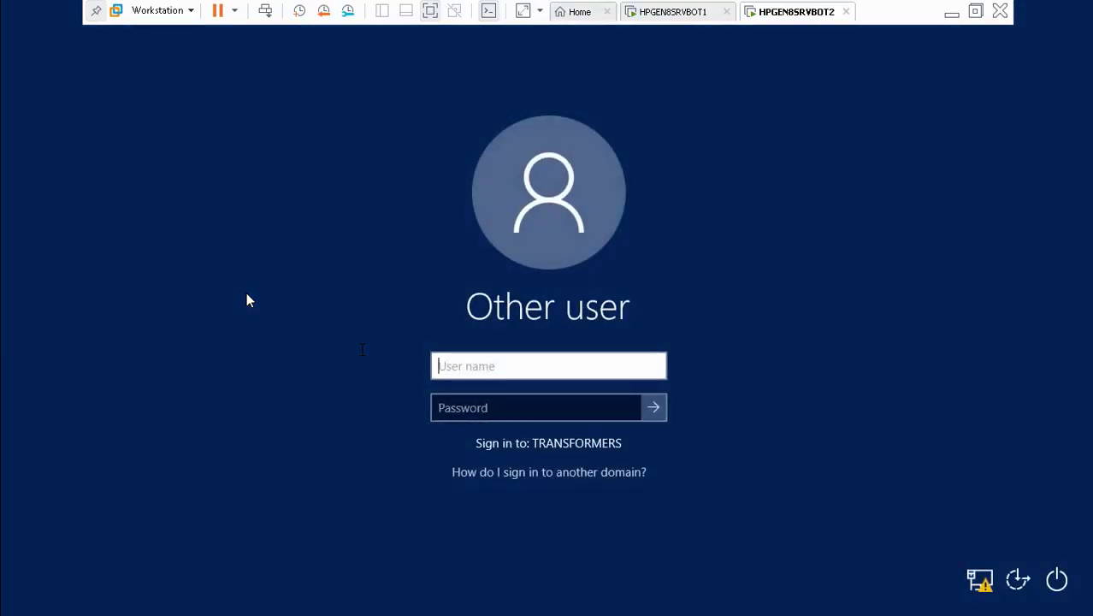
type("kraouf")
key("Tab")
type("******")
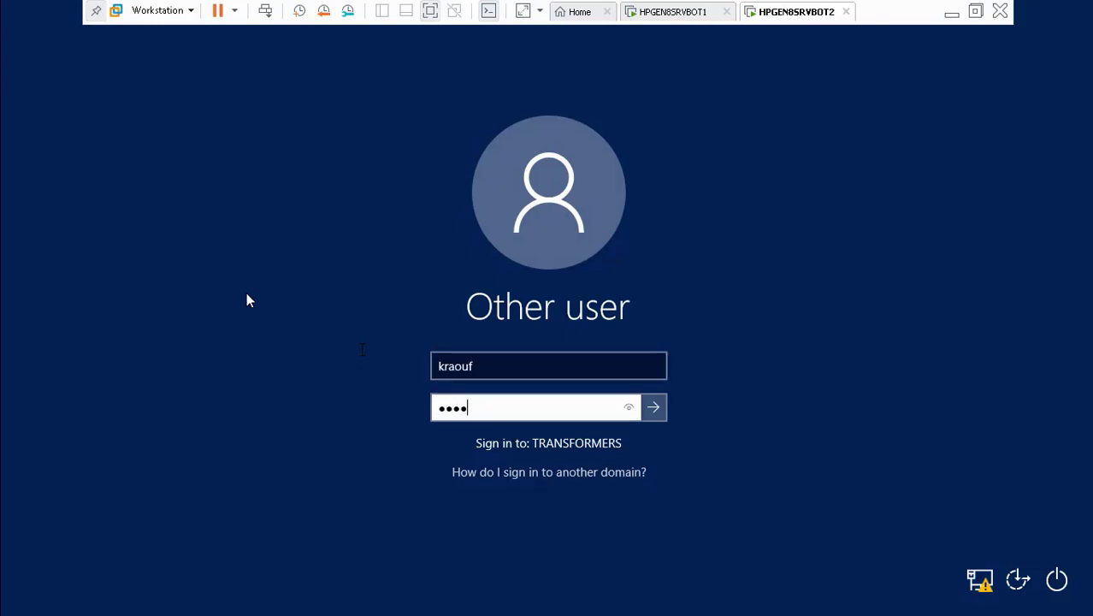
type("****")
key("Return")
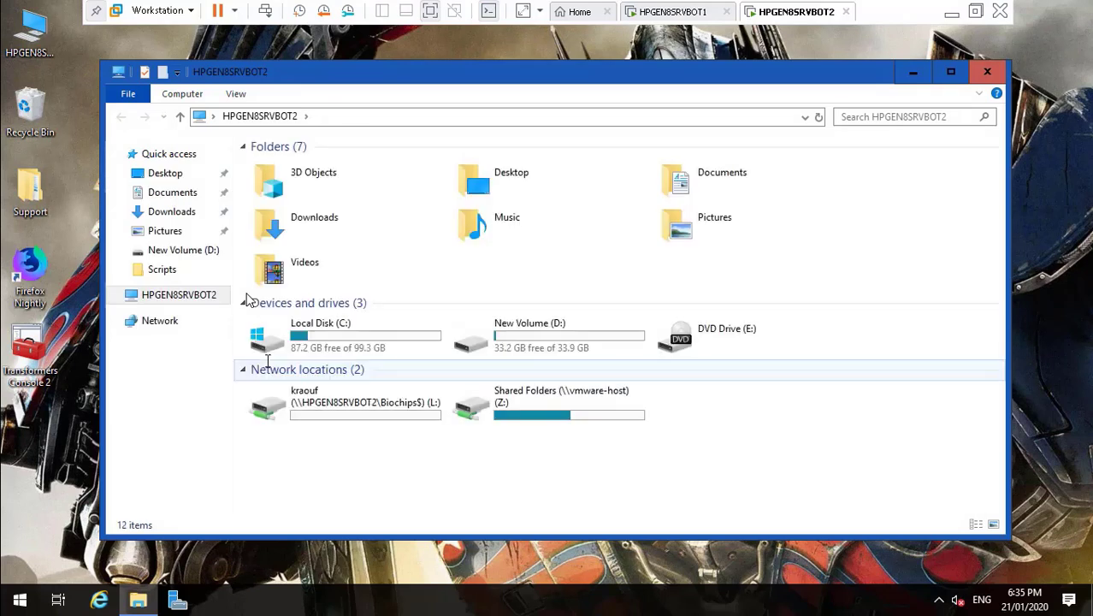
- Select the mapped L: network drive, then minimize File Explorer
left_click(430, 409)
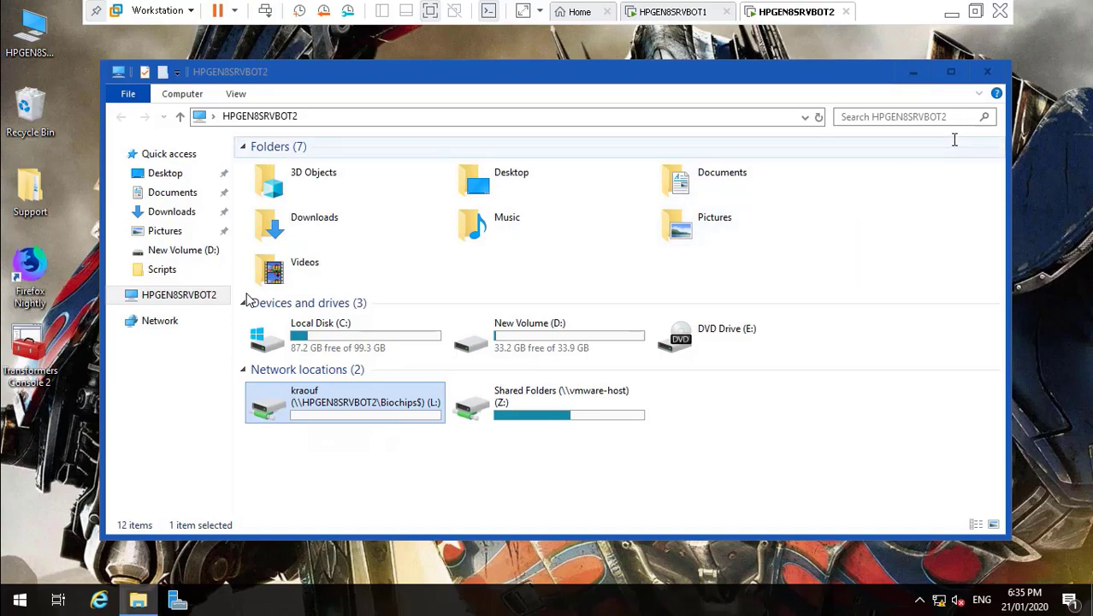
left_click(915, 73)
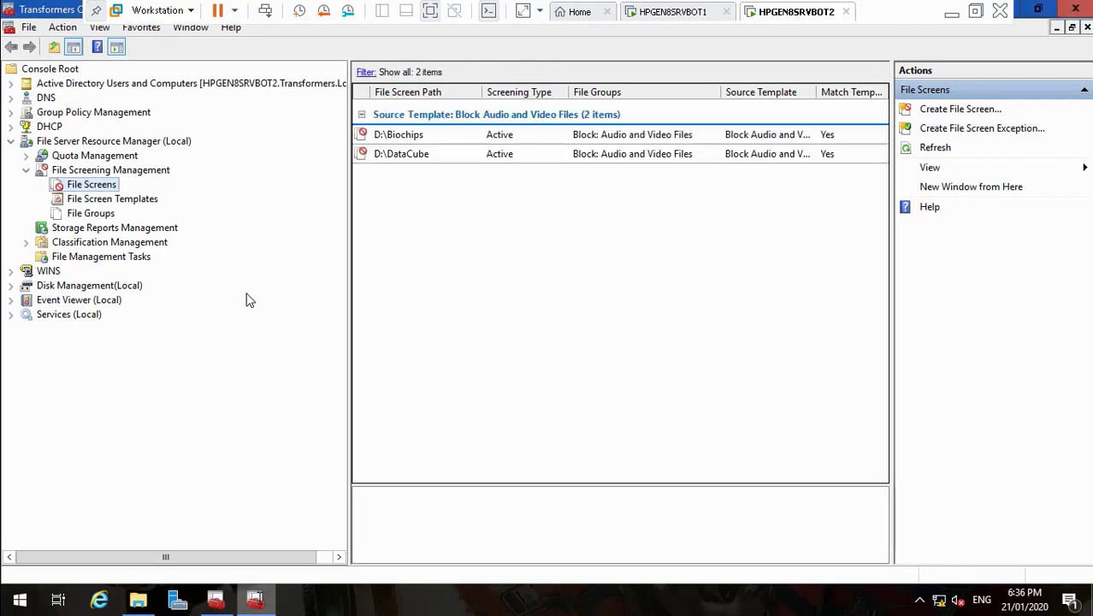
- Close the console without saving and unlock HPGEN8SRVBOT1 with its password
left_click(1075, 8)
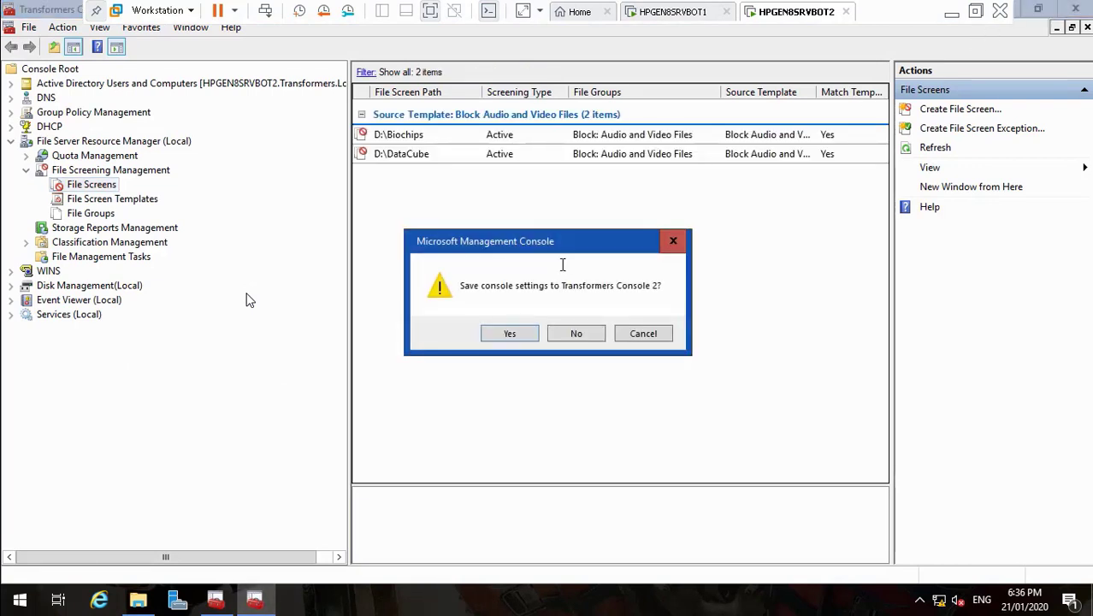
left_click(563, 335)
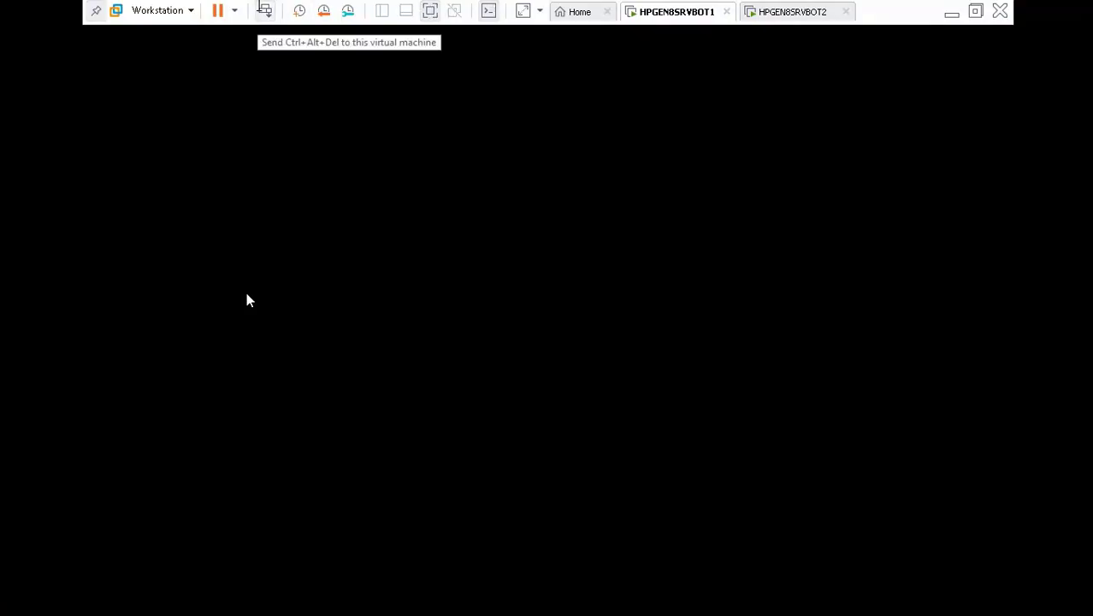
left_click(265, 11)
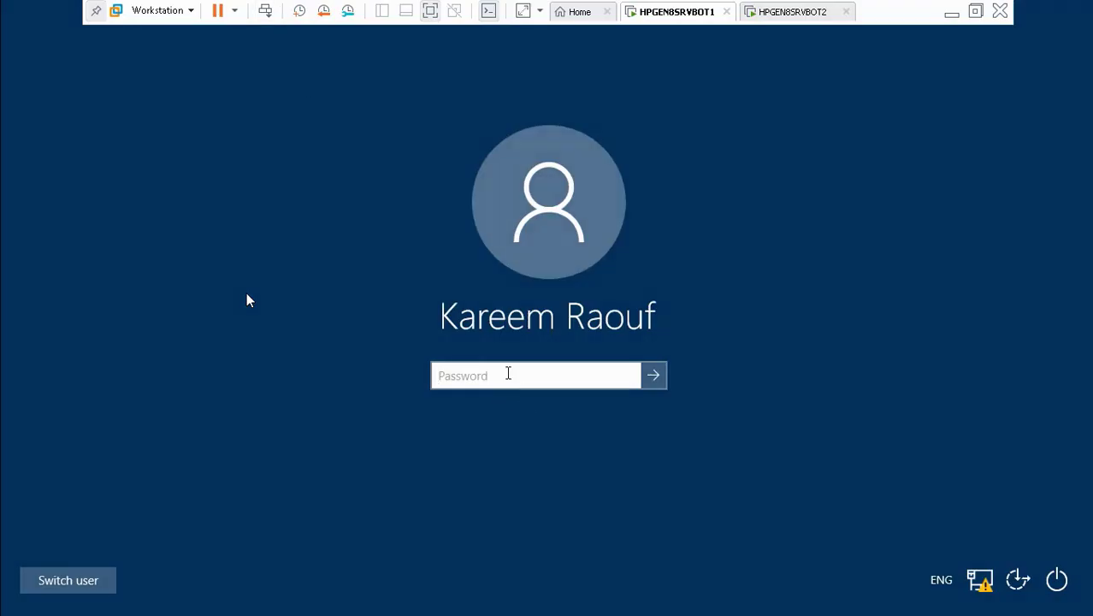
type("•••••")
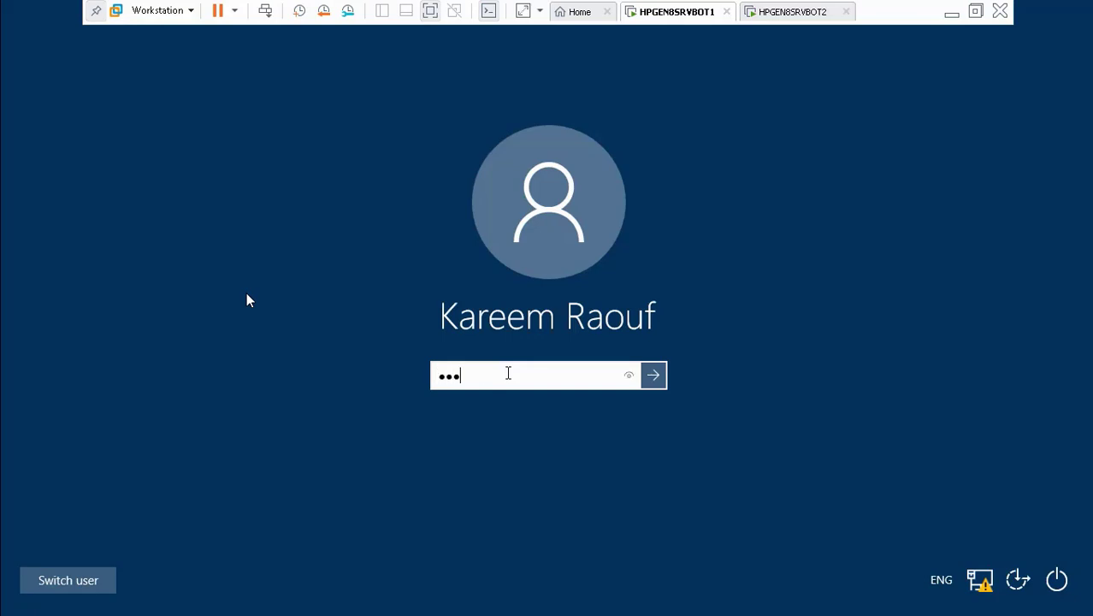
type("•••••")
key("Return")
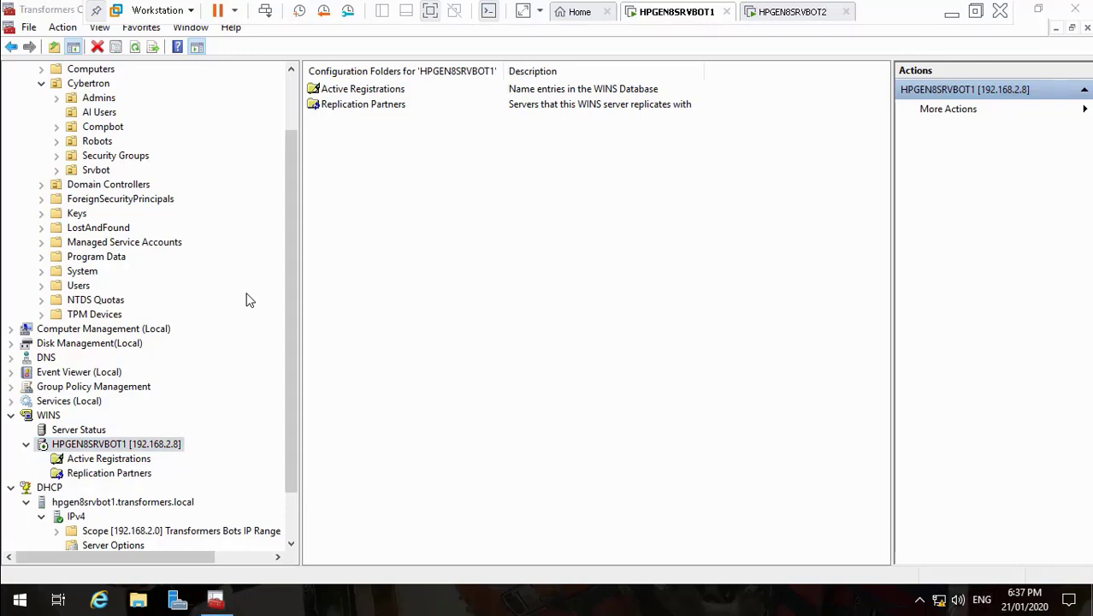
- Raise the speaker volume to 100 and switch back to HPGEN8SRVBOT2
left_click(958, 599)
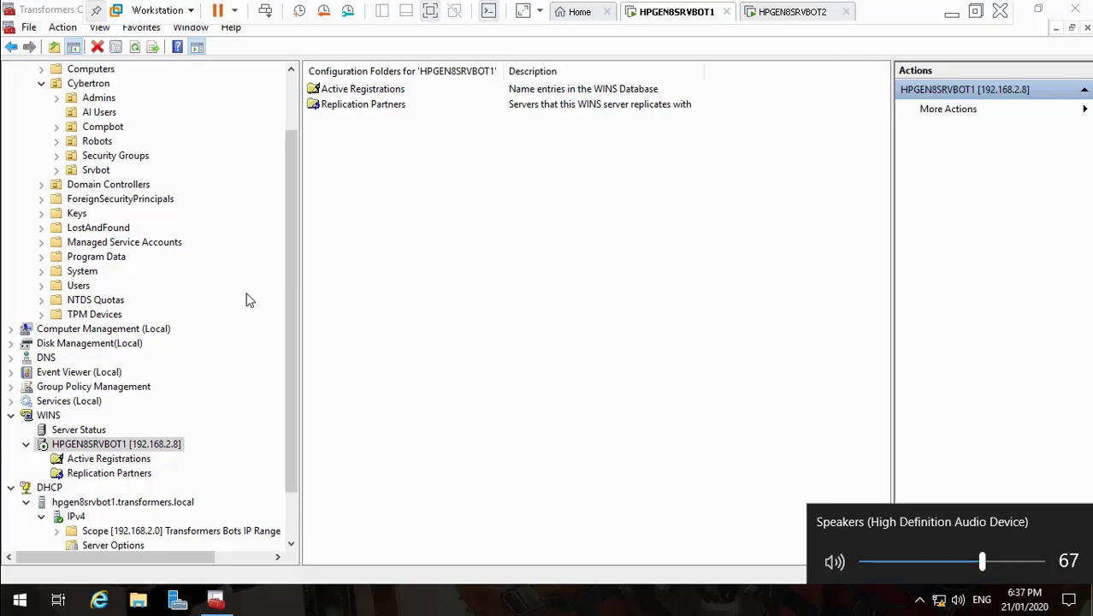
left_click_drag(981, 561, 1062, 568)
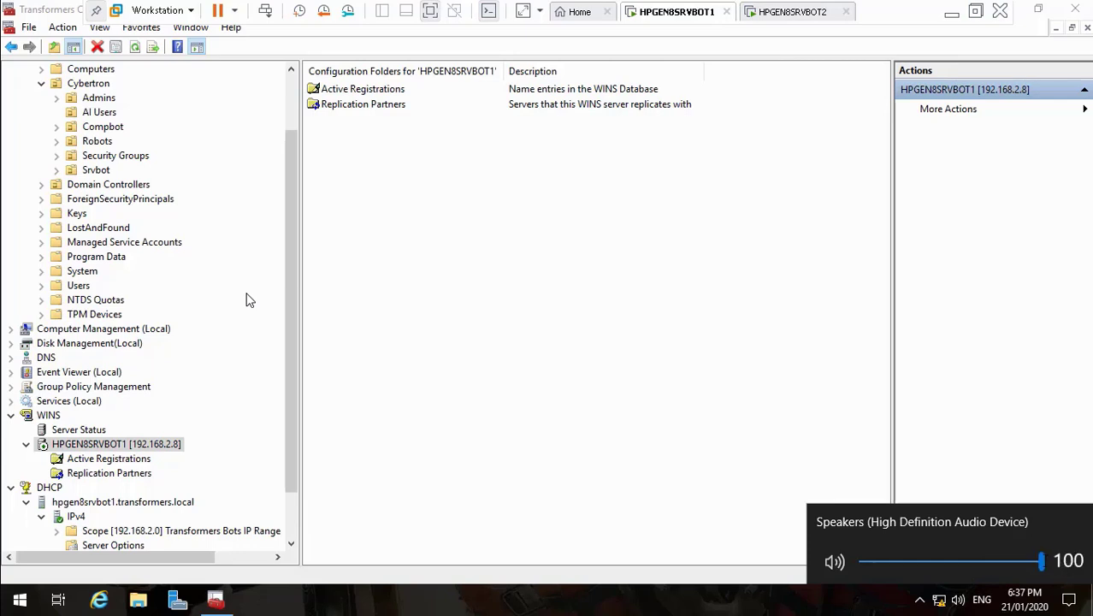
left_click(779, 12)
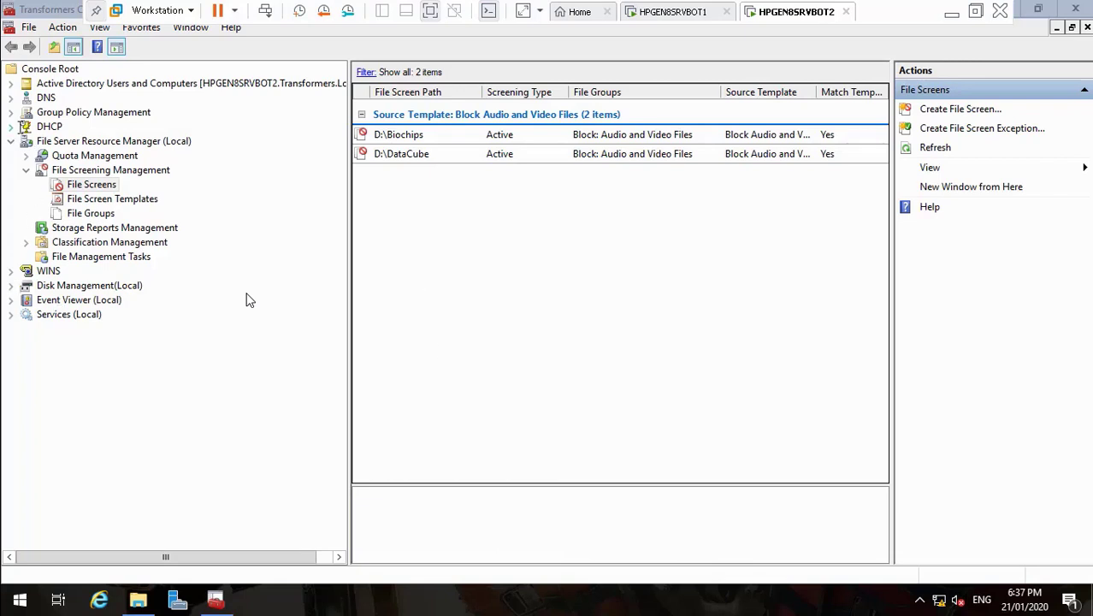
- Open the Mapping Policy GPO under Transformers.Local Group Policy Objects for editing
left_click(11, 112)
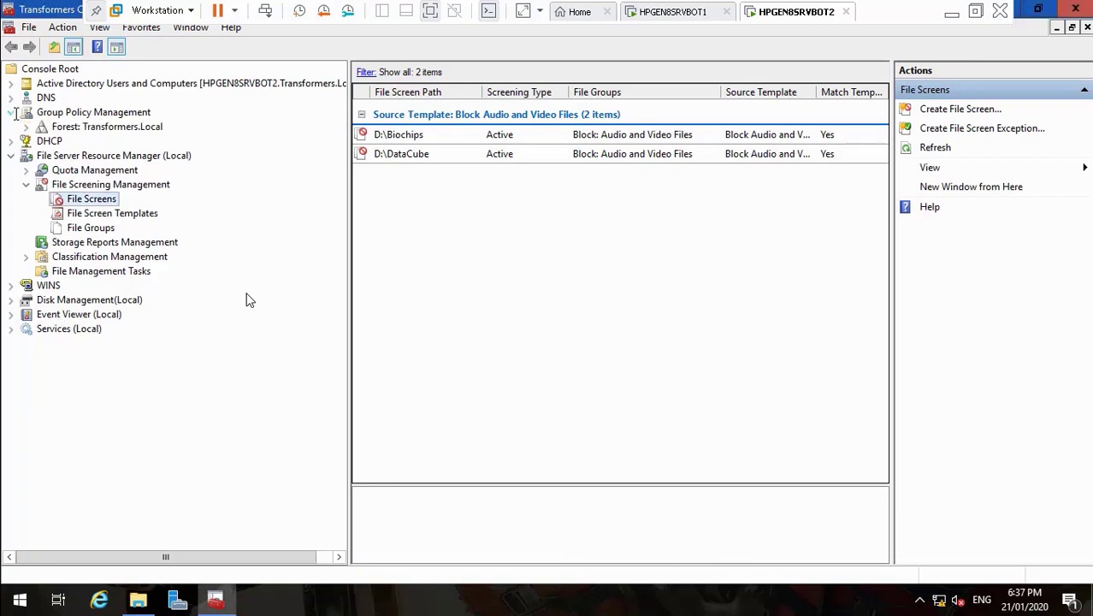
left_click(26, 127)
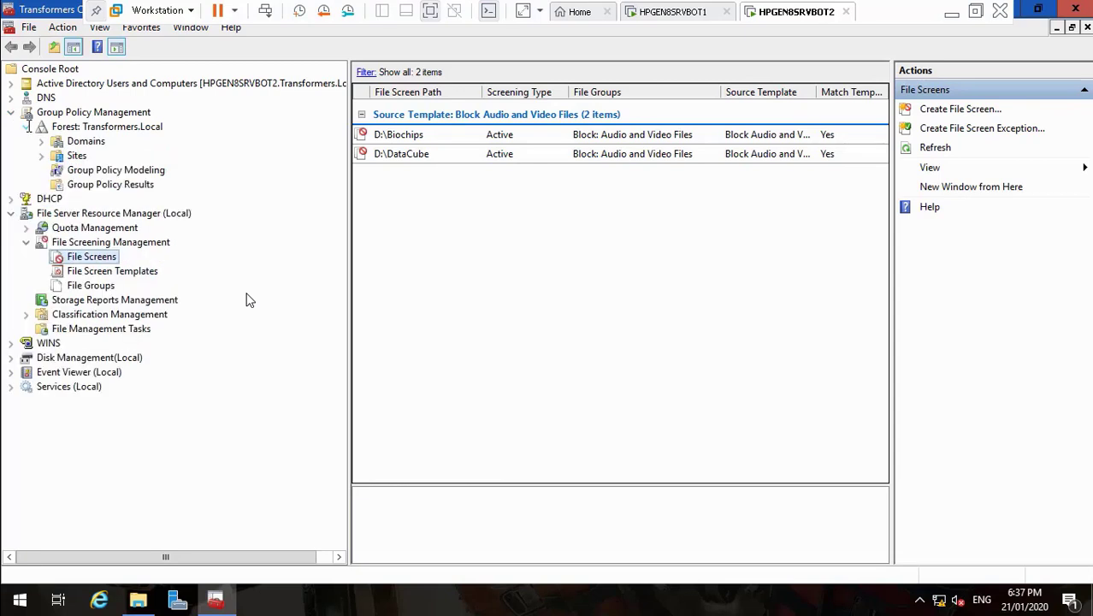
left_click(41, 141)
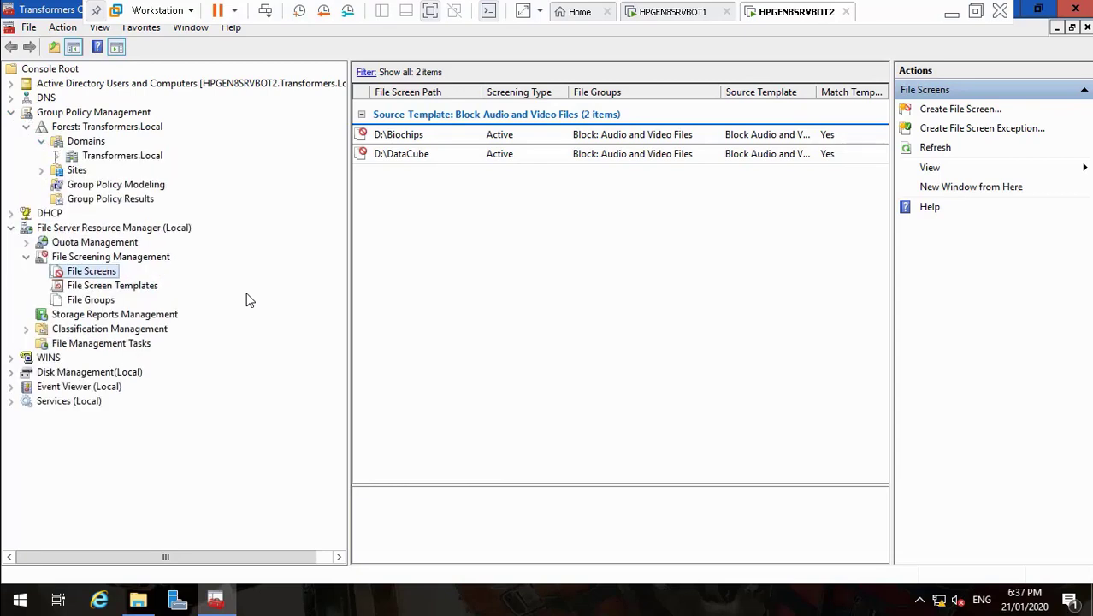
left_click(57, 156)
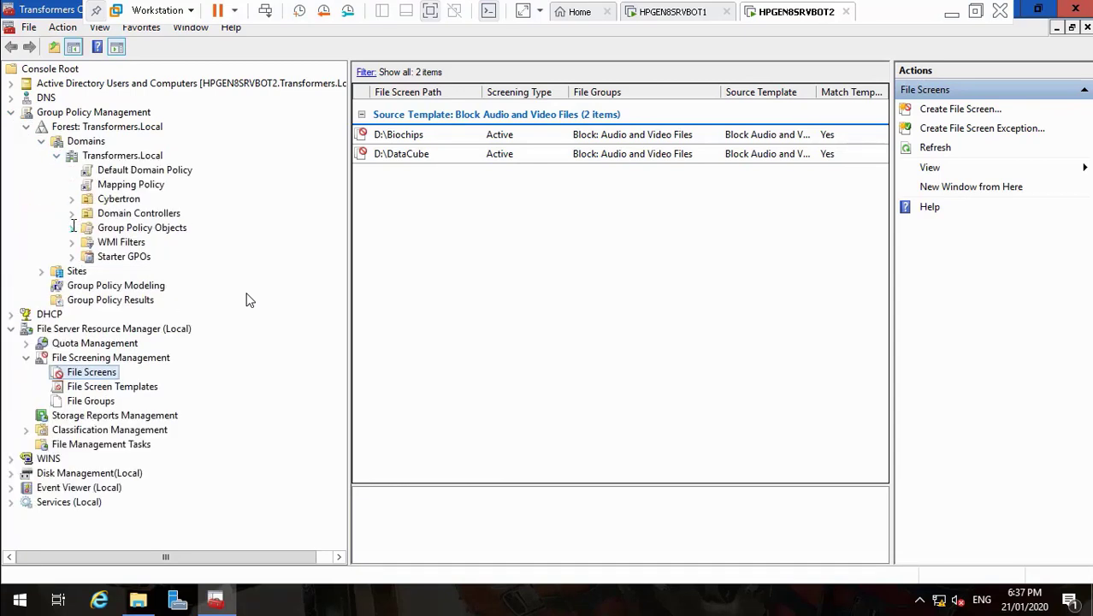
left_click(72, 227)
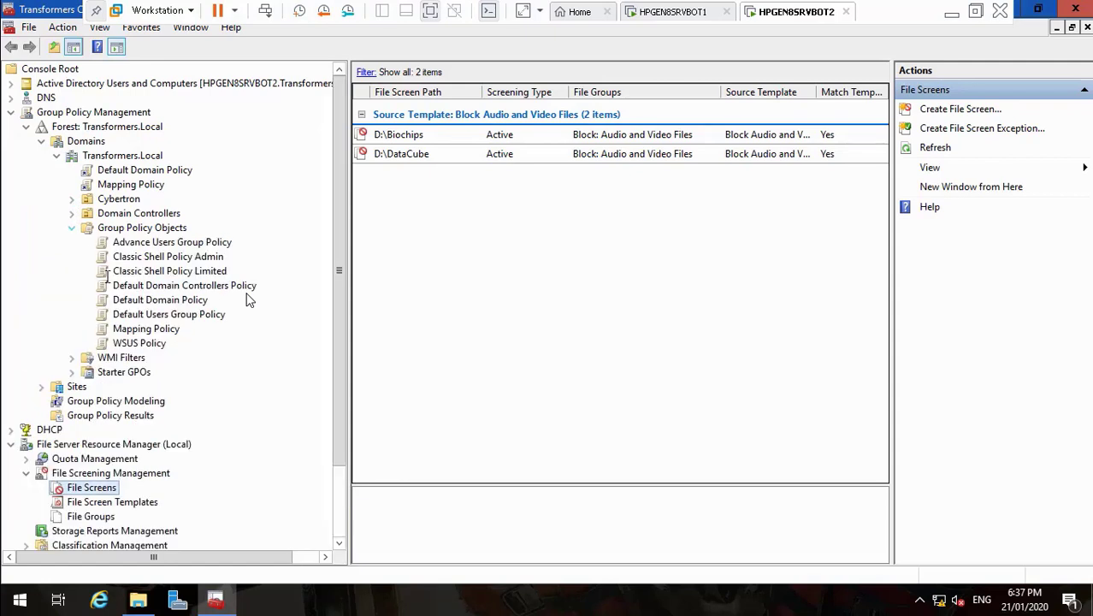
right_click(160, 329)
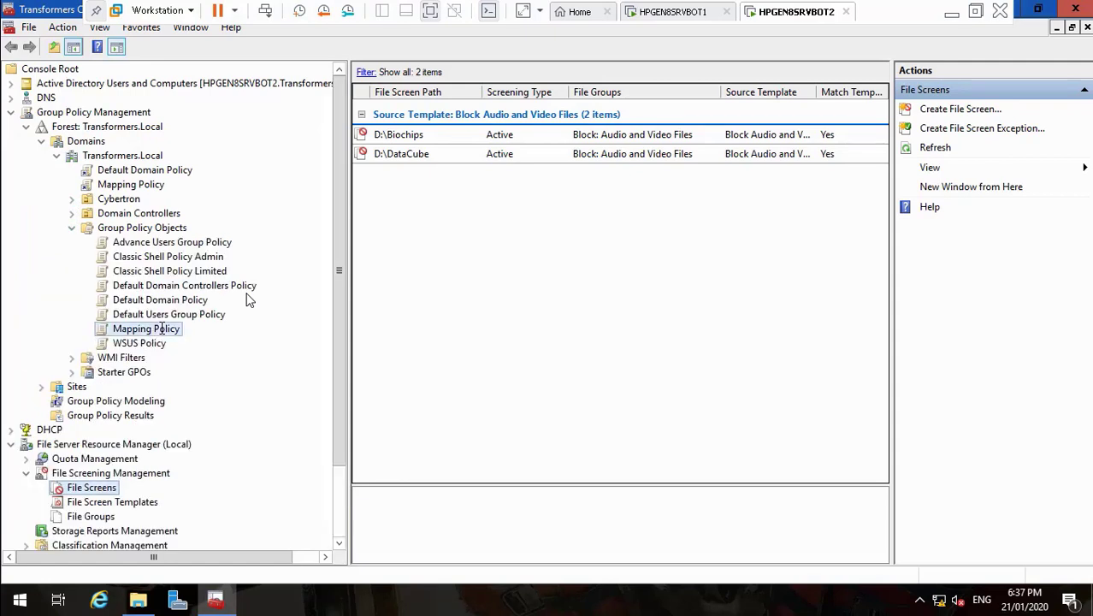
left_click(190, 337)
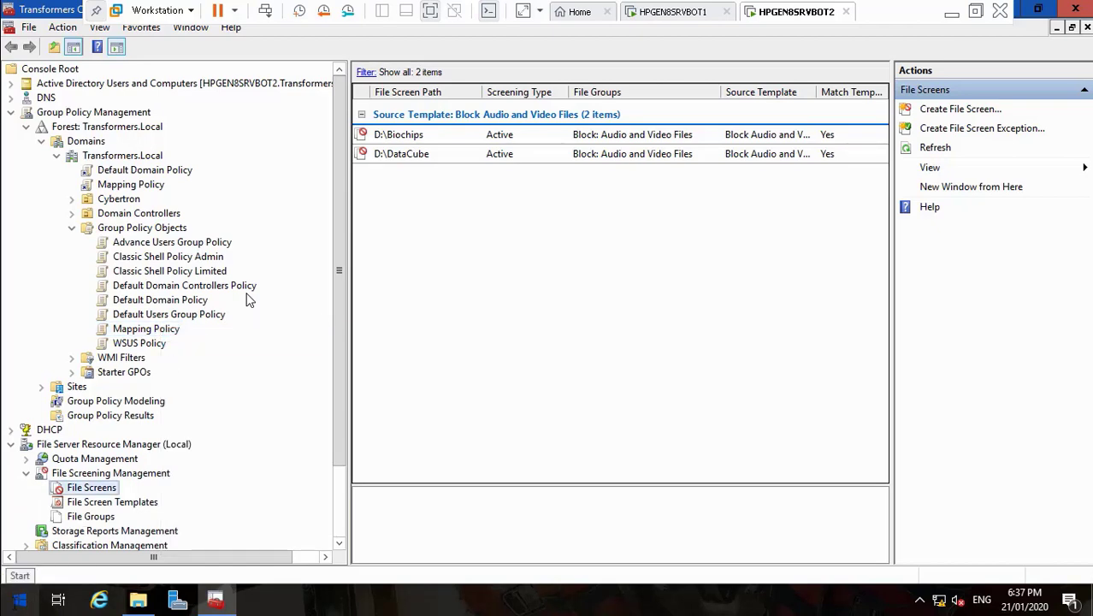
- Run \\HPGEN8SRVBOT2\ to list its shares, then minimize that Explorer window
key("super+x")
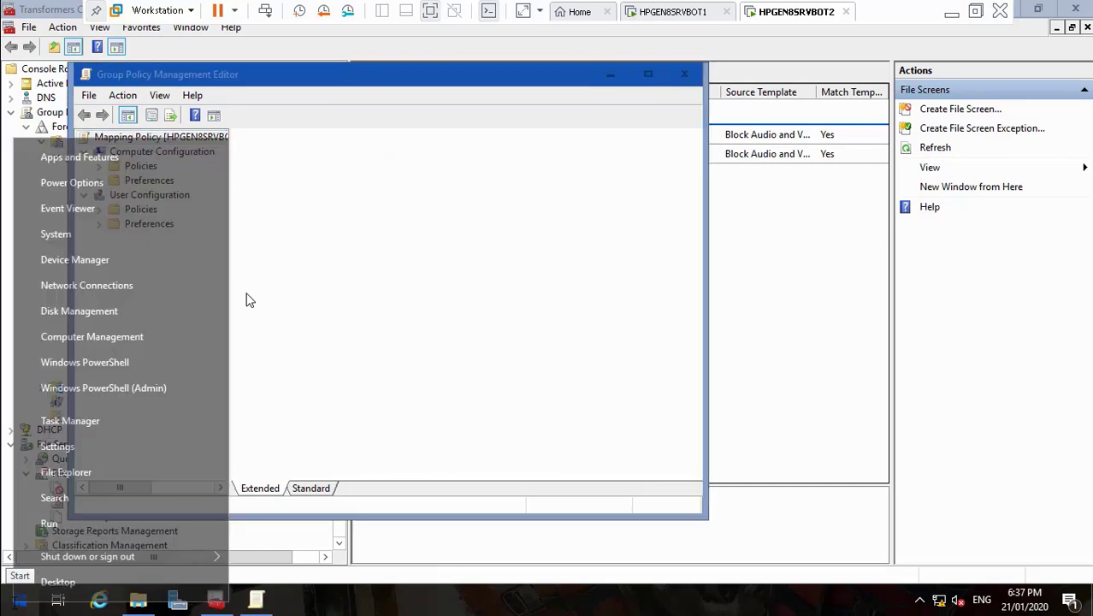
key("r")
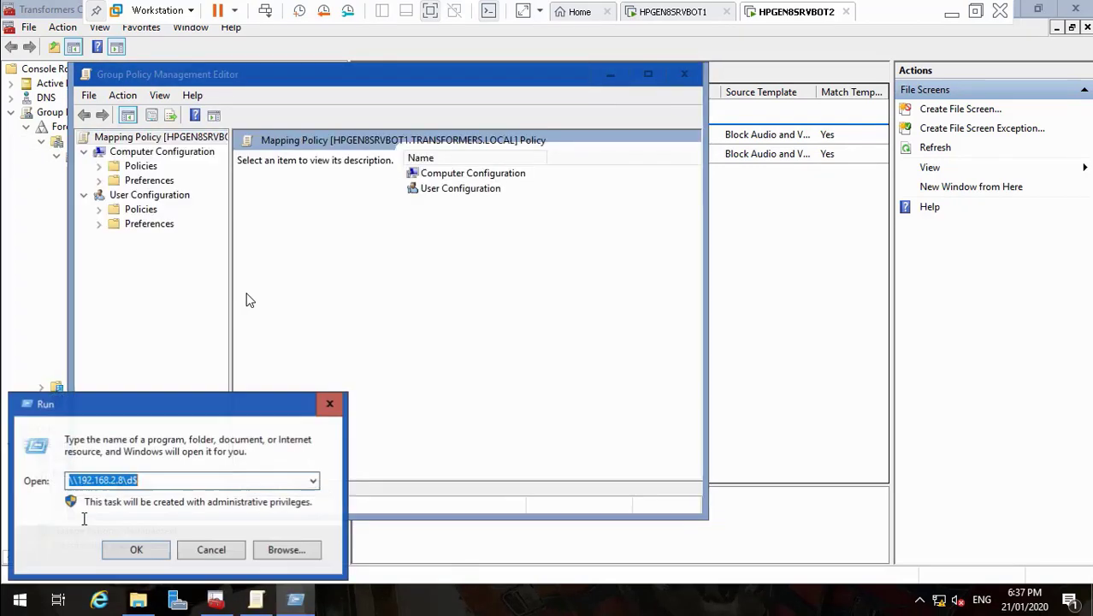
left_click(125, 482)
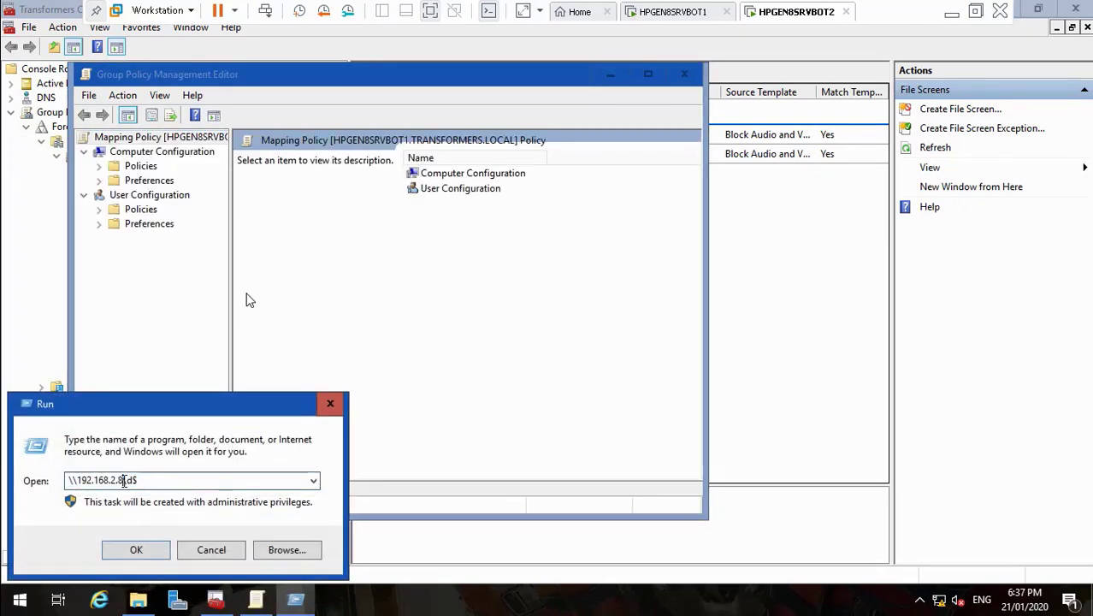
key("BackSpace")
type("9")
key("BackSpace")
key("BackSpace")
key("BackSpace")
key("BackSpace")
key("BackSpace")
key("BackSpace")
key("BackSpace")
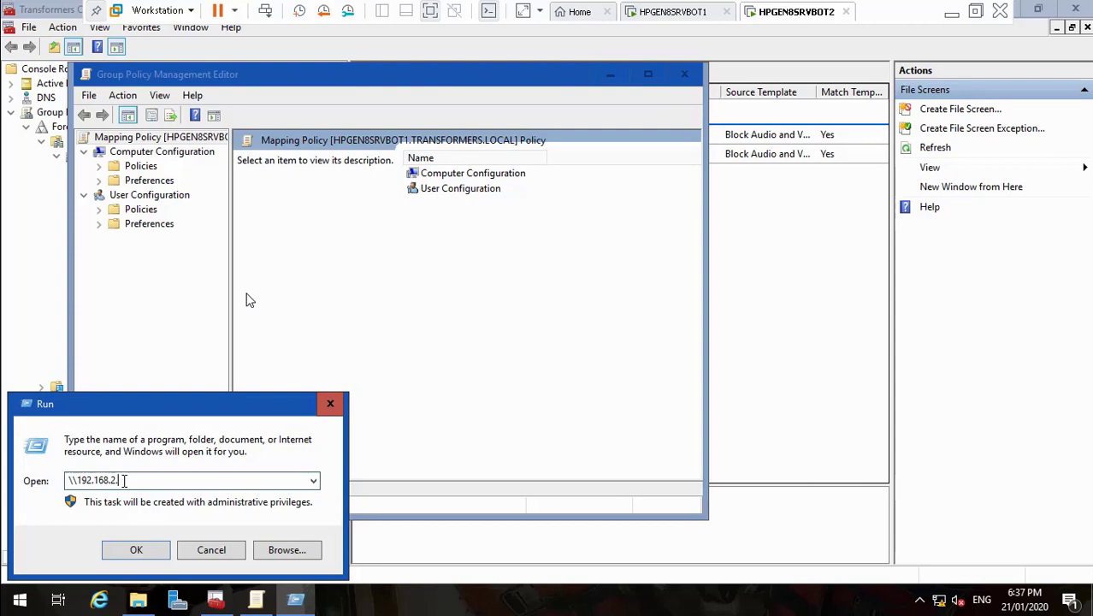
key("BackSpace")
type("HPGEN8SRVBo")
key("BackSpace")
type("OT2\\")
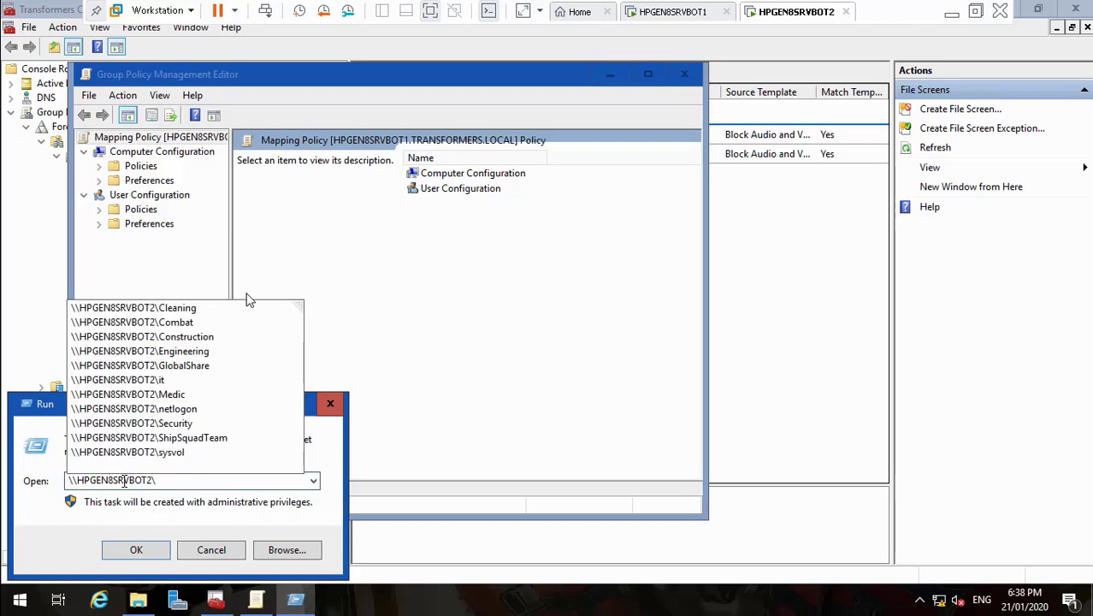
key("Return")
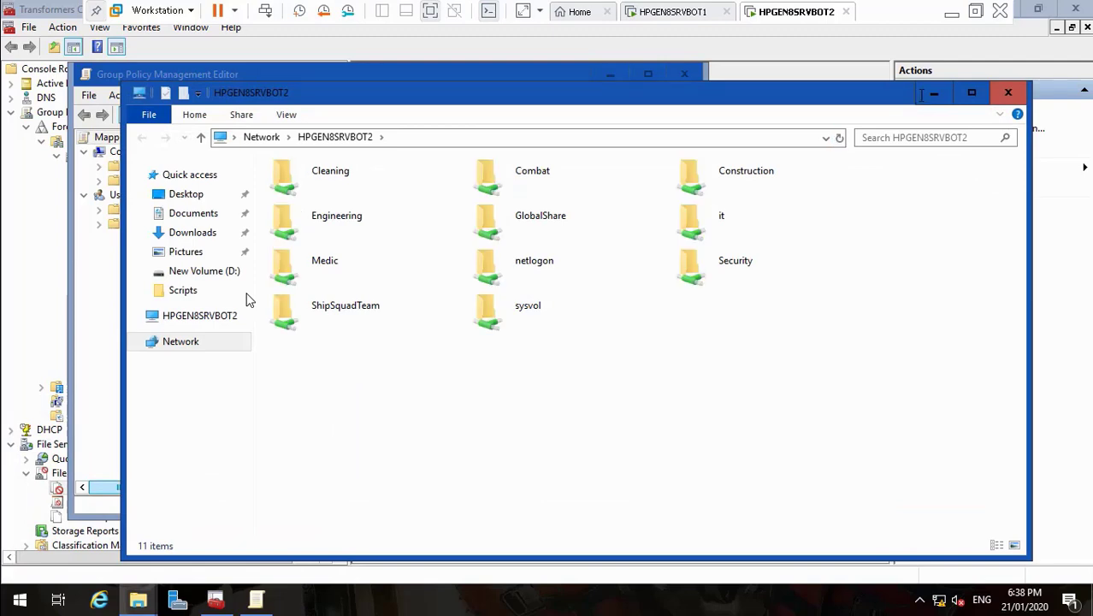
left_click(932, 92)
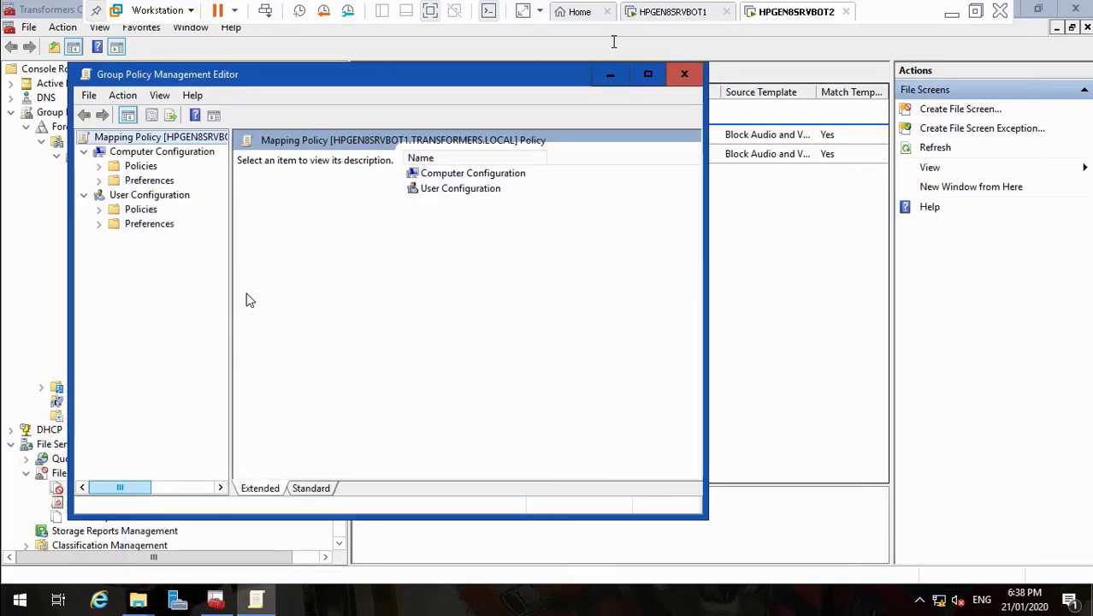
- Maximize the editor, show User Preferences > Windows Settings > Drive Maps, and open the M: HR map's properties
left_click(648, 74)
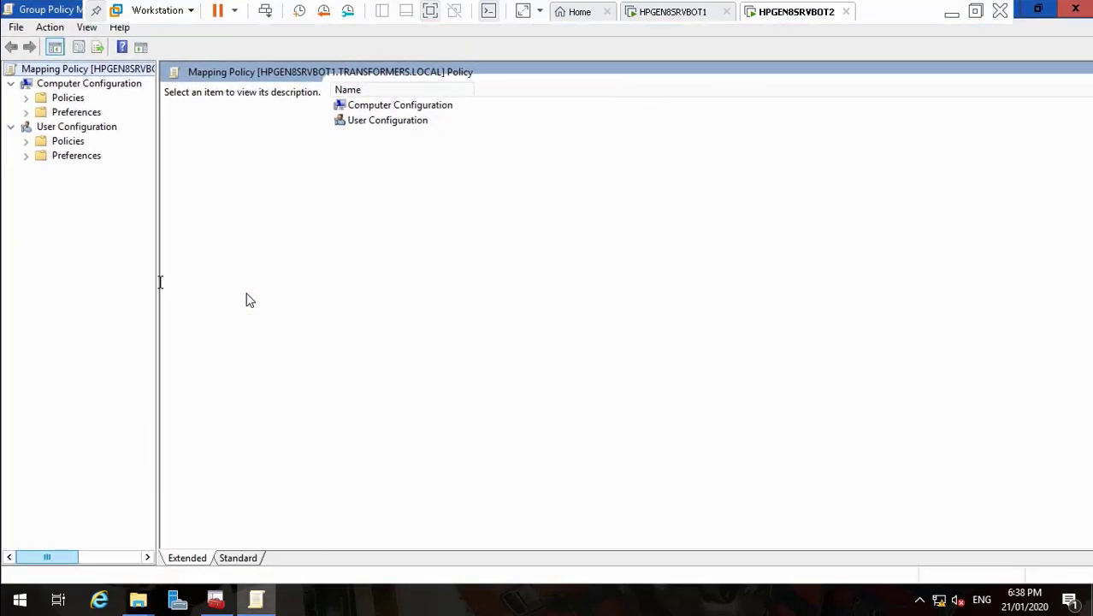
left_click(27, 154)
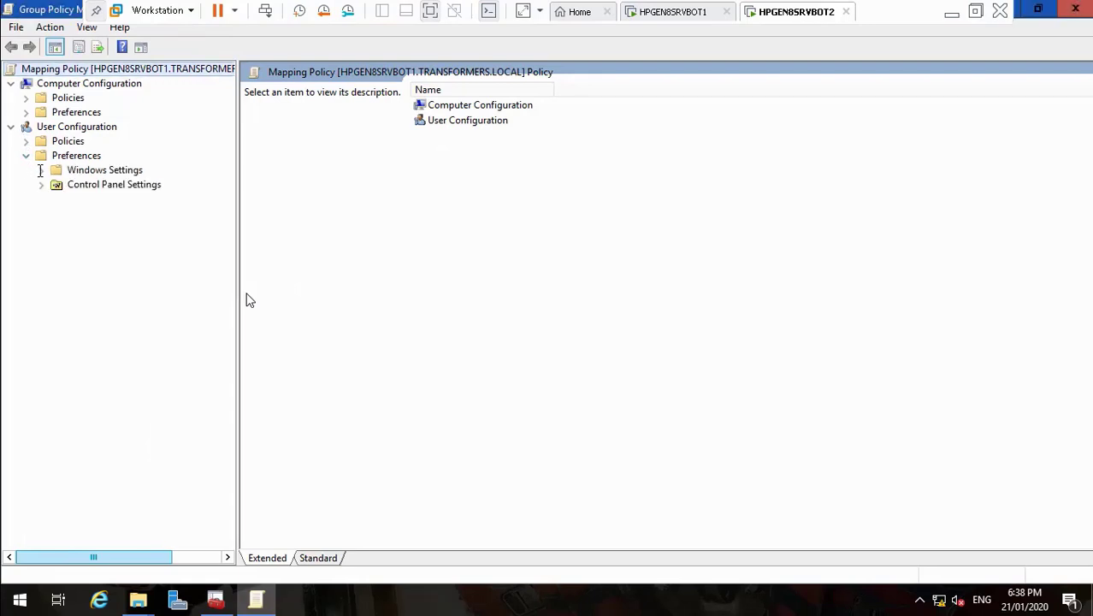
left_click(41, 170)
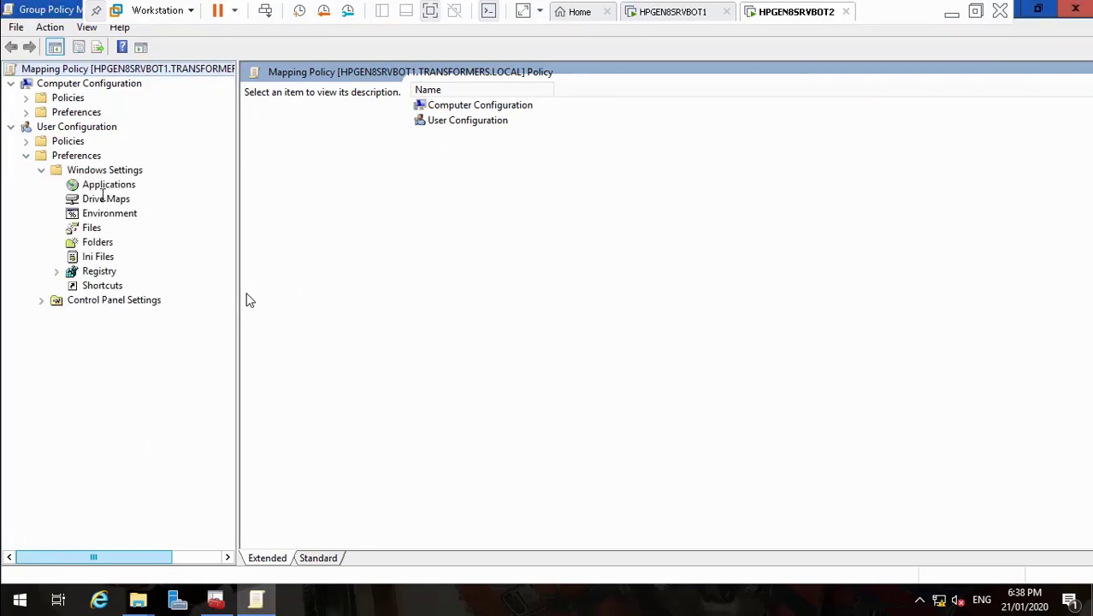
left_click(103, 198)
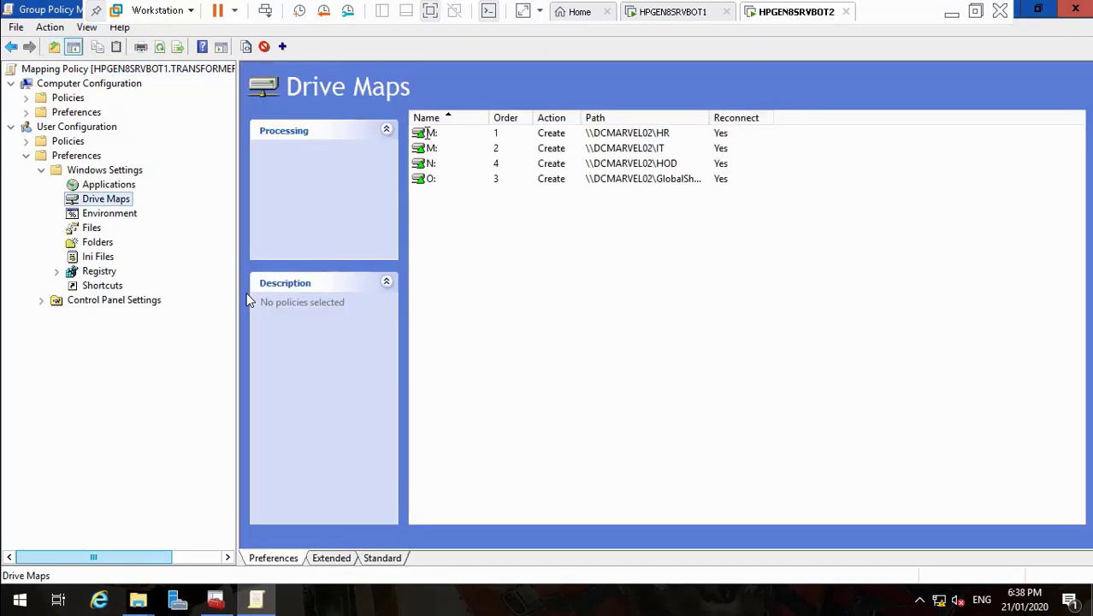
left_click(428, 133)
right_click(426, 132)
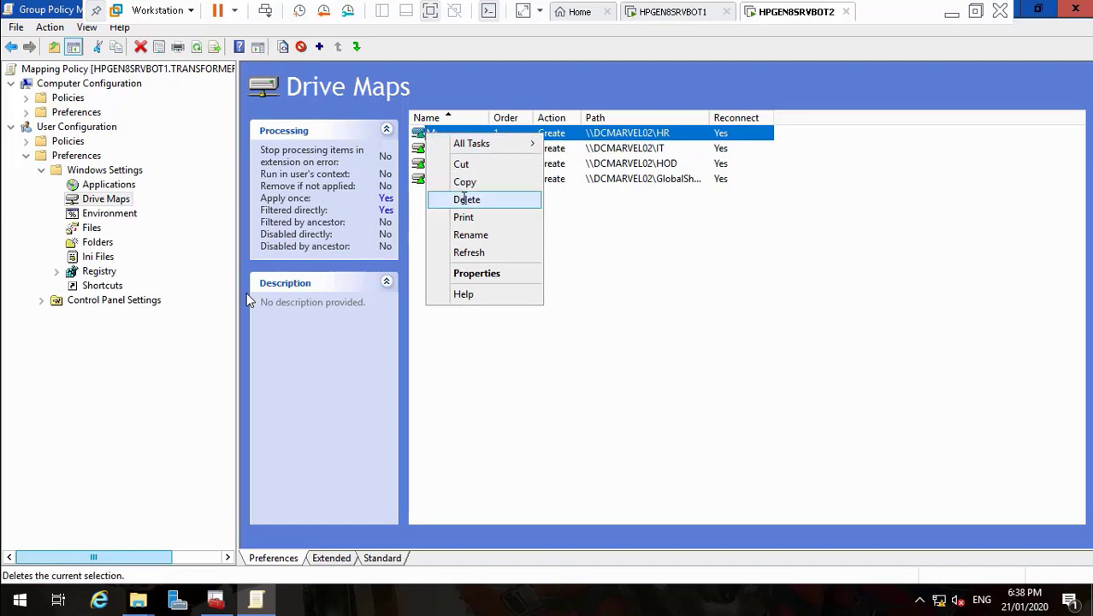
left_click(486, 272)
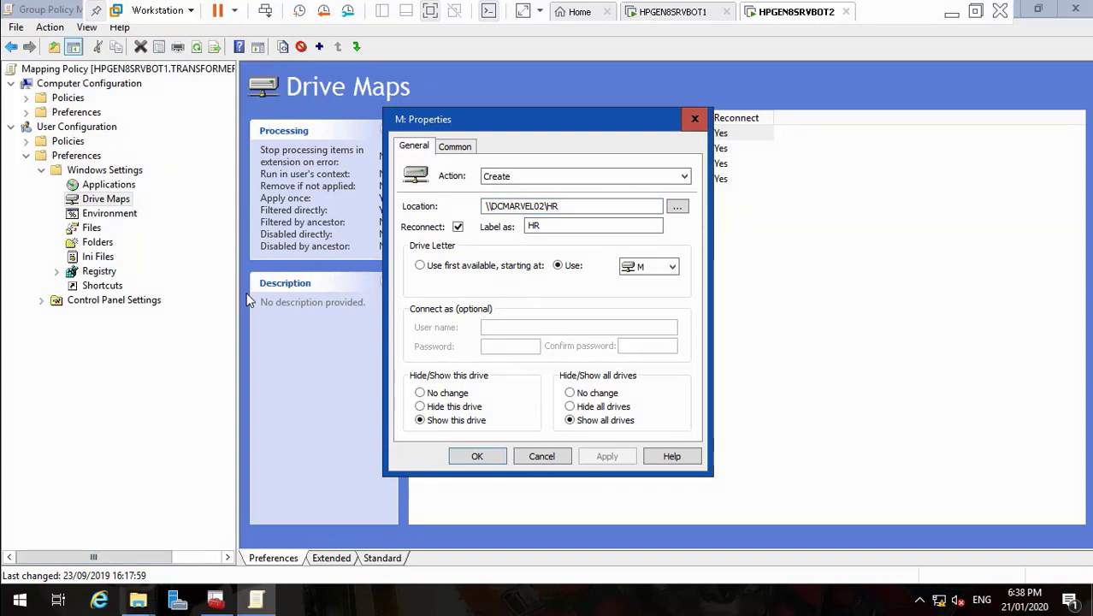
left_click(138, 600)
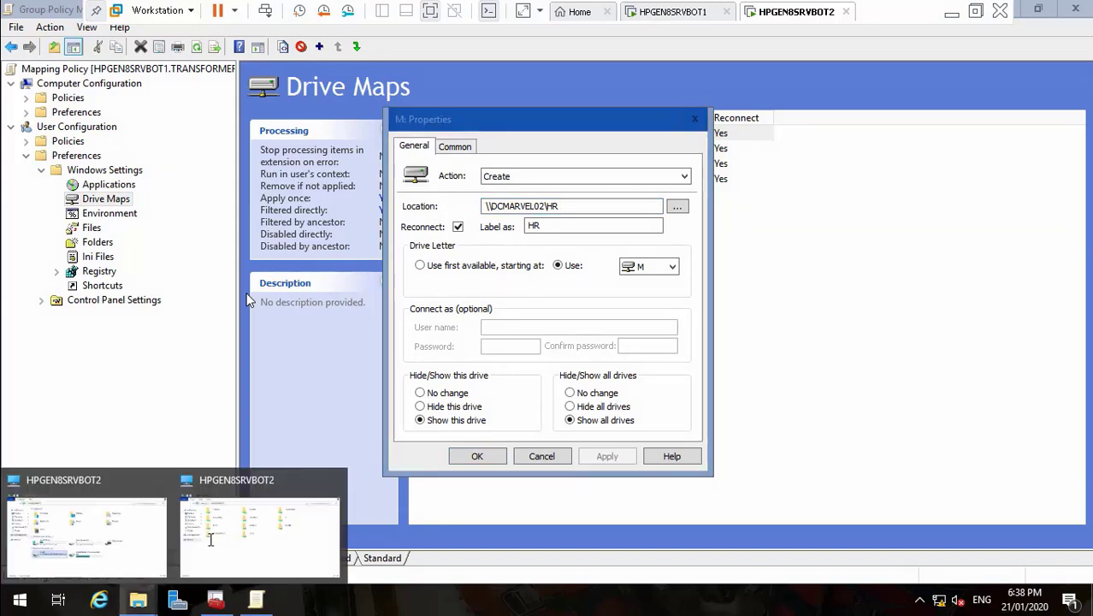
left_click(212, 538)
- Open the Cleaning share on HPGEN8SRVBOT2 and copy its full path
mouse_move(140, 600)
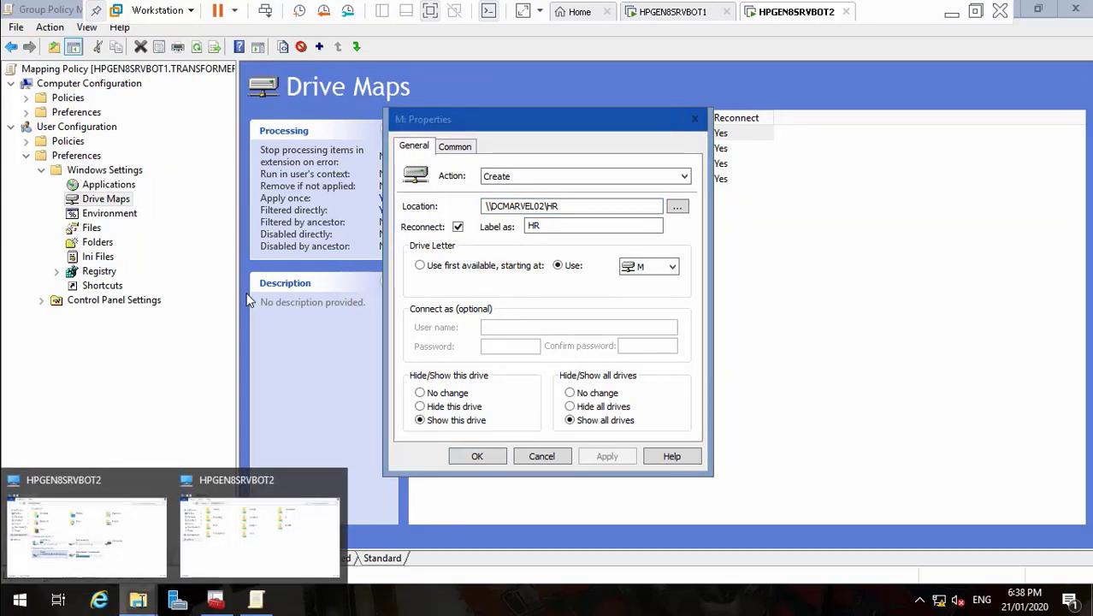
left_click(242, 528)
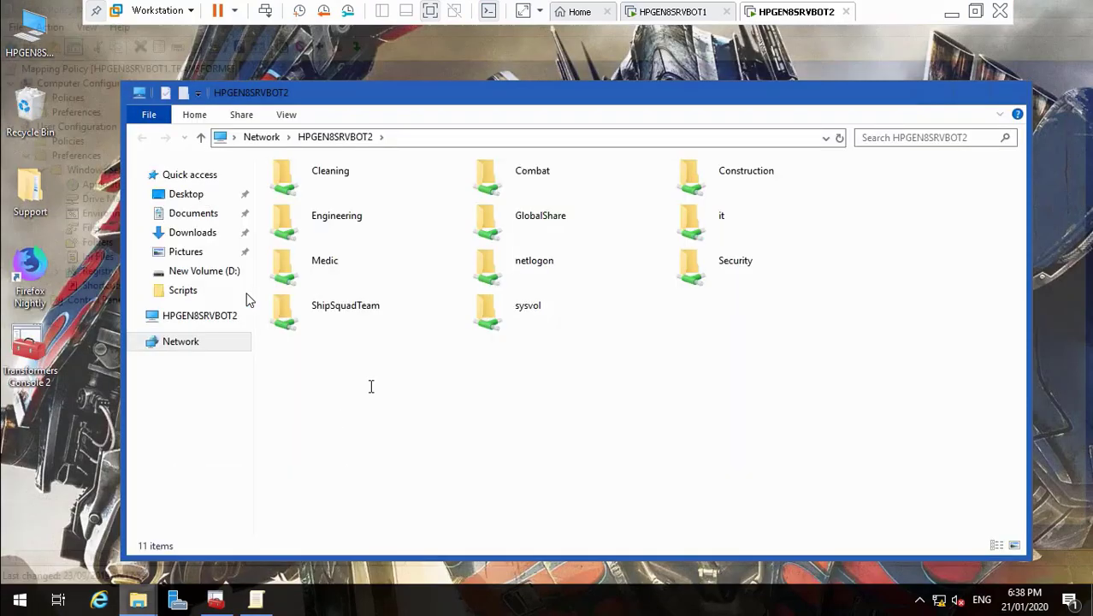
double_click(366, 178)
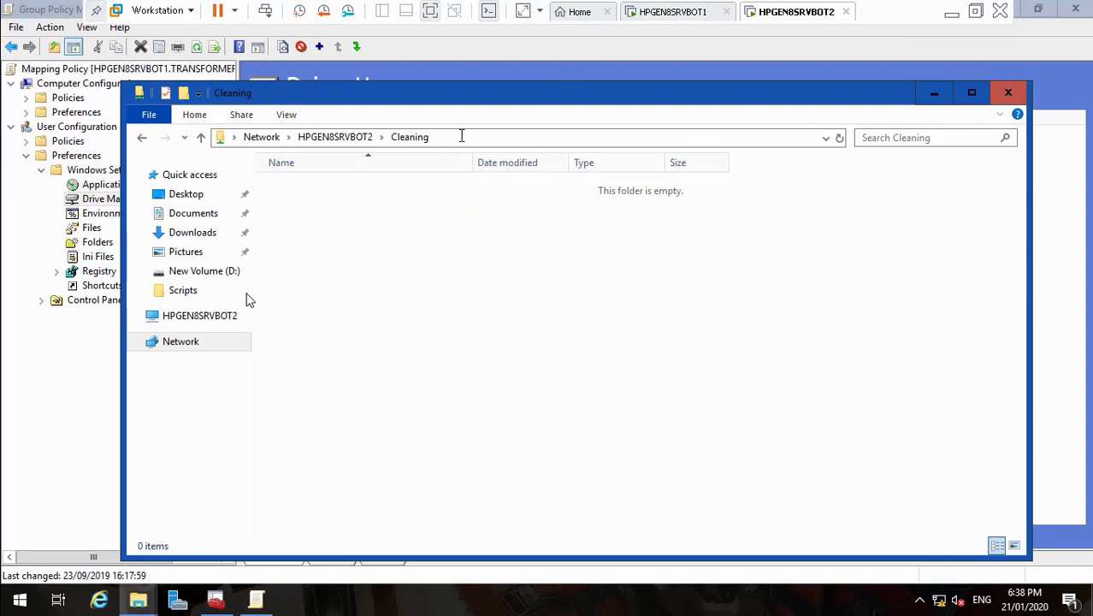
left_click(461, 135)
right_click(332, 135)
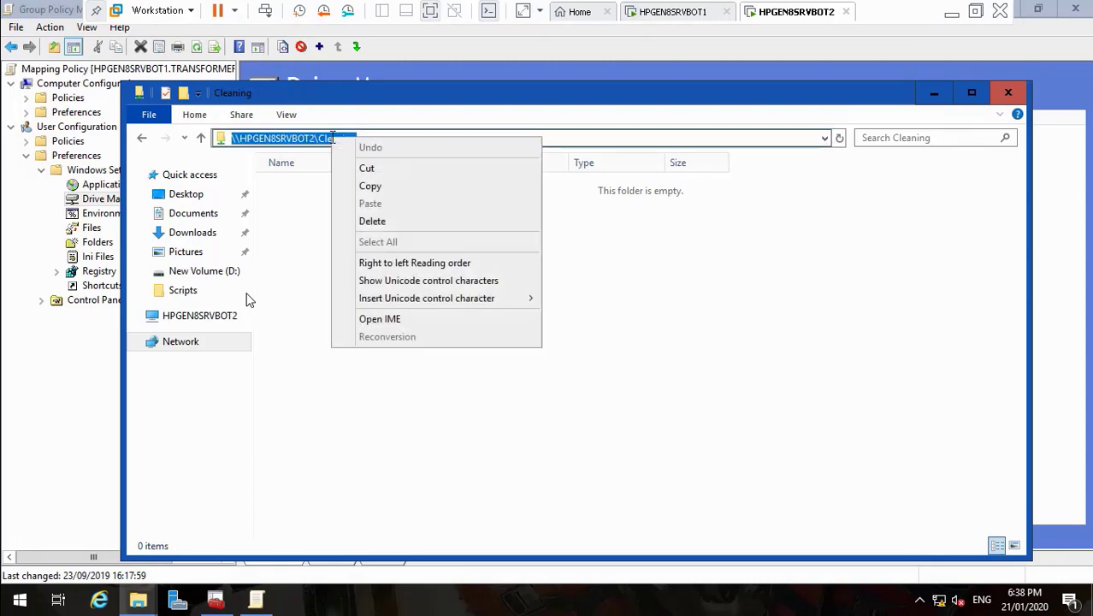
left_click(371, 183)
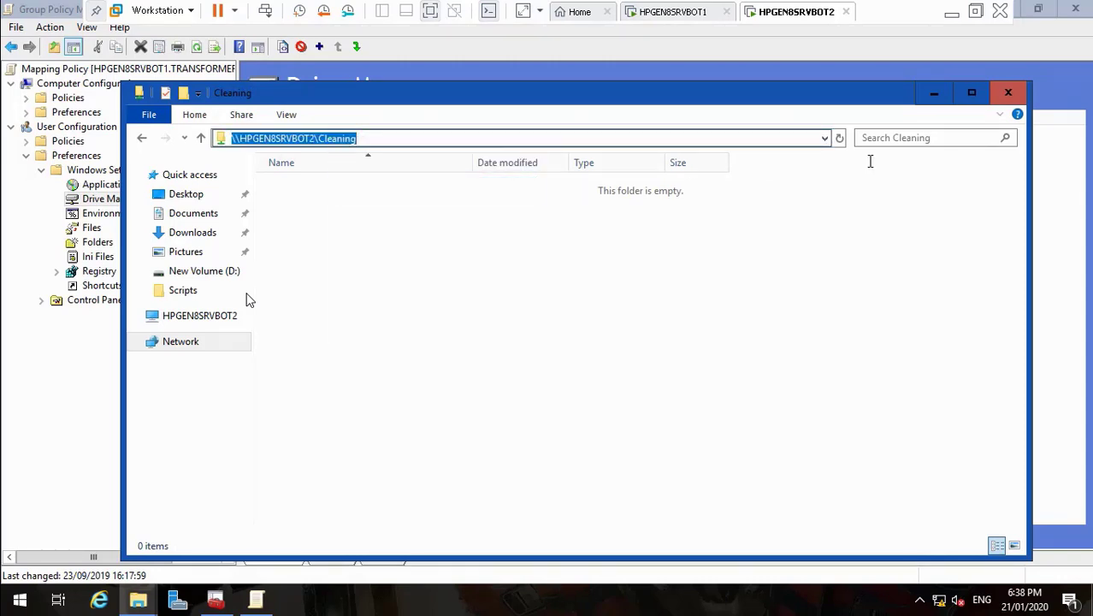
left_click(933, 92)
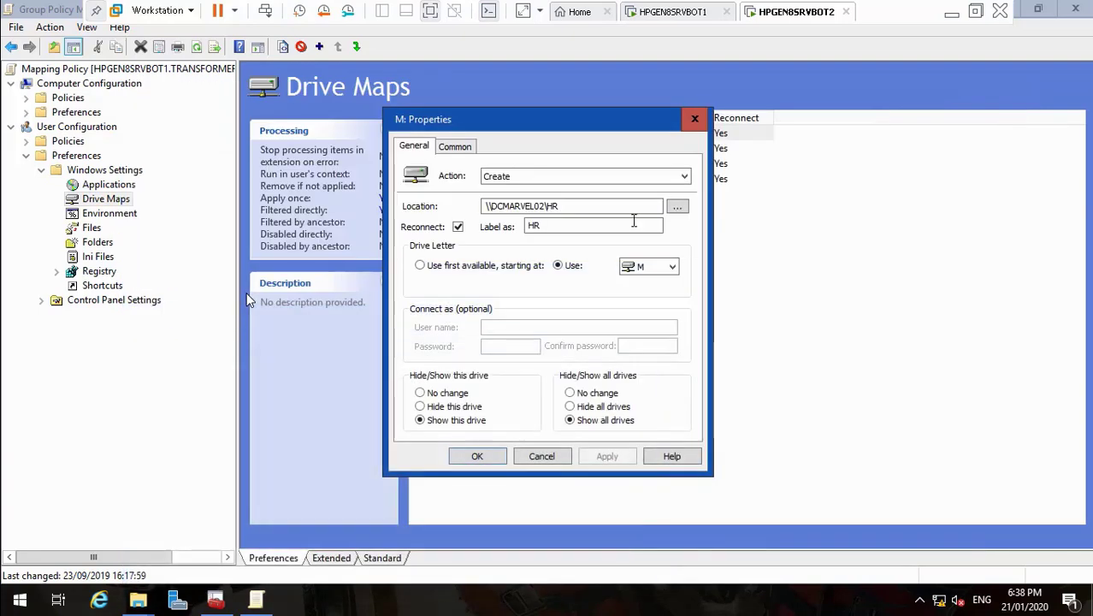
- Set the M: map's Location to \\HPGEN8SRVBOT2\Cleaning and its label to Cleaning
left_click(585, 207)
key("BackSpace")
key("BackSpace")
key("BackSpace")
key("BackSpace")
key("BackSpace")
key("BackSpace")
key("BackSpace")
key("BackSpace")
key("BackSpace")
key("BackSpace")
key("BackSpace")
key("BackSpace")
key("BackSpace")
key("BackSpace")
key("BackSpace")
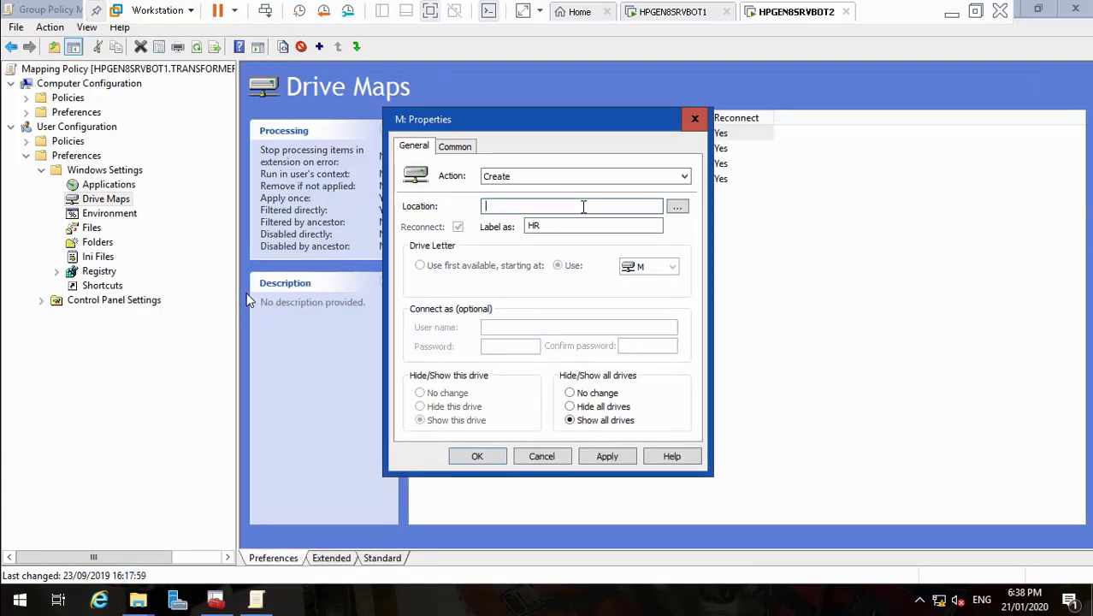
key("ctrl+v")
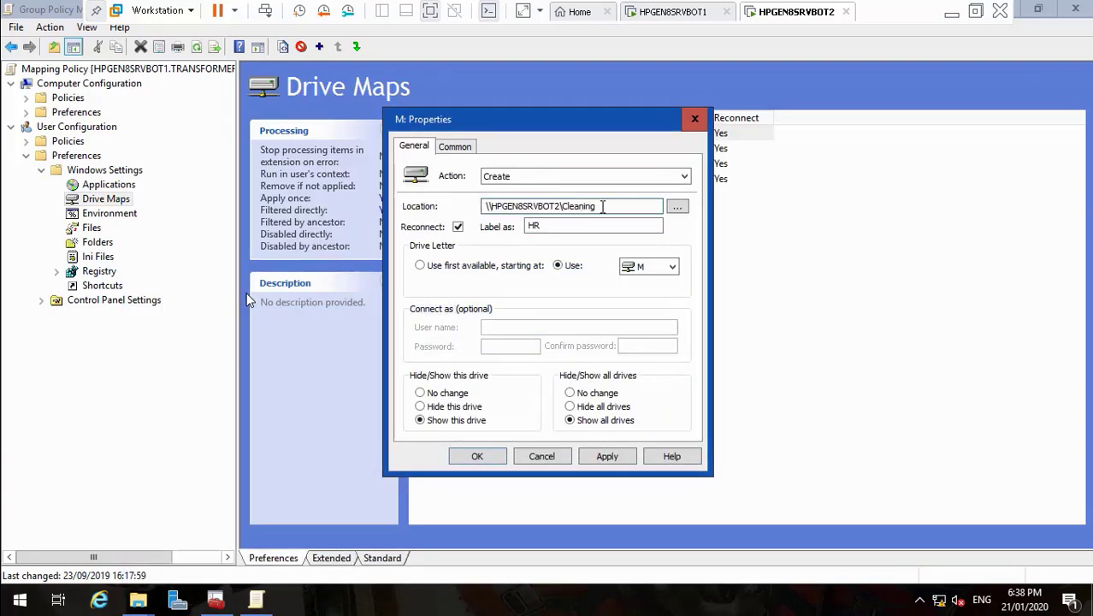
left_click_drag(600, 207, 567, 206)
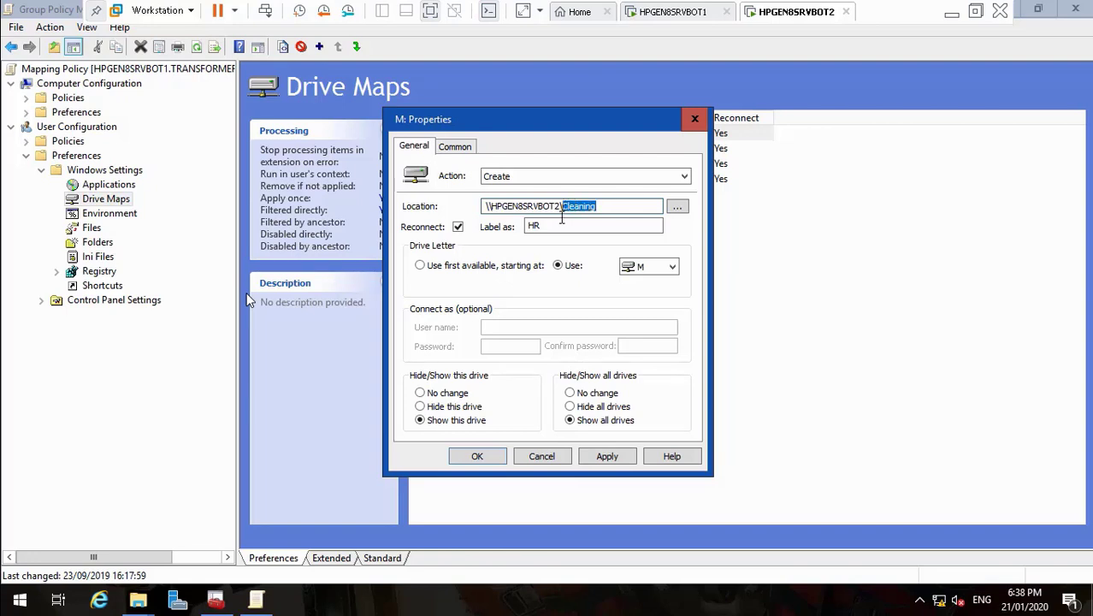
left_click(561, 225)
key("BackSpace")
key("BackSpace")
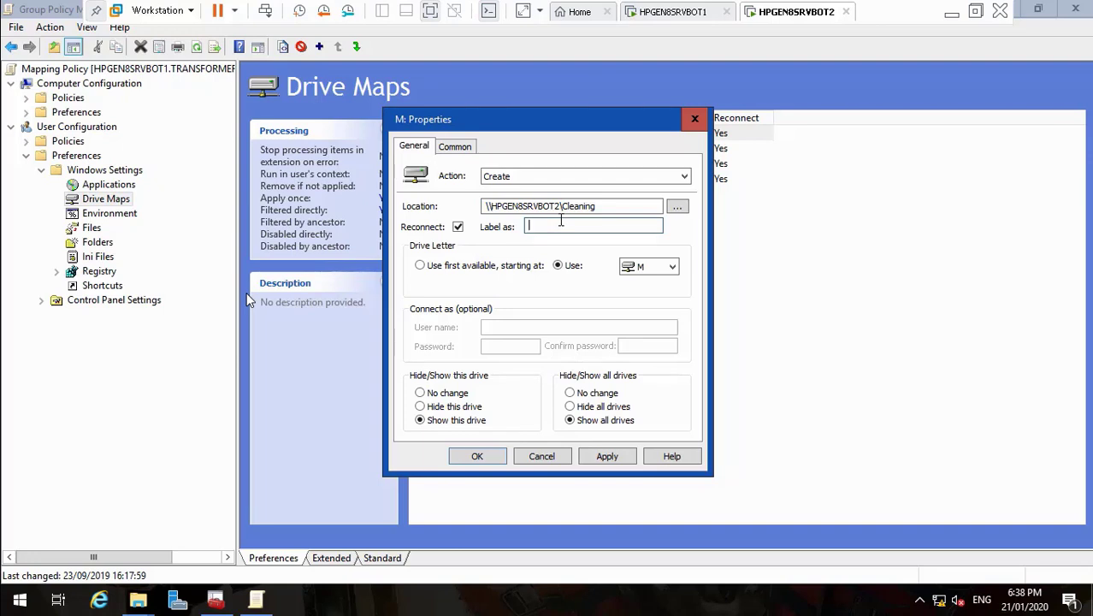
key("ctrl+v")
- Target the Cleaning drive map to the TRANSFORMERS\TR_CL group and save it
left_click(454, 146)
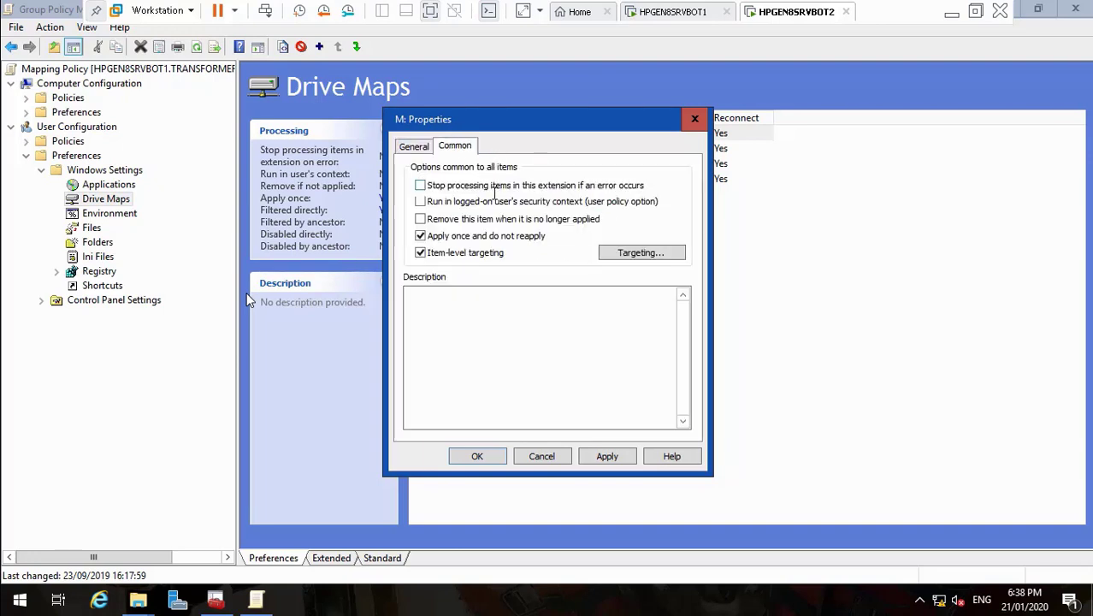
left_click(630, 252)
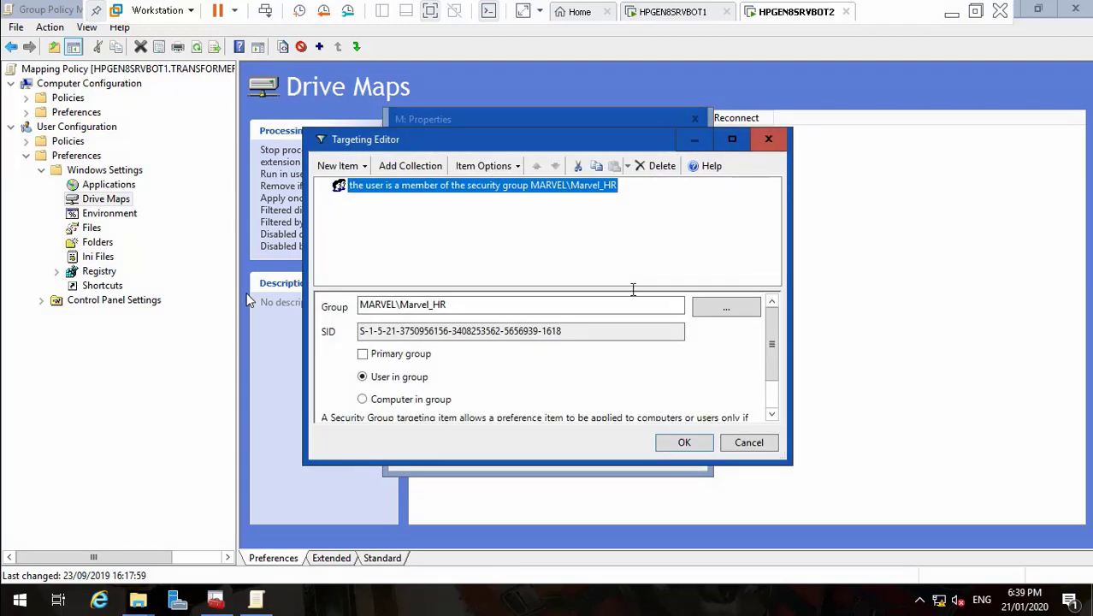
left_click(713, 308)
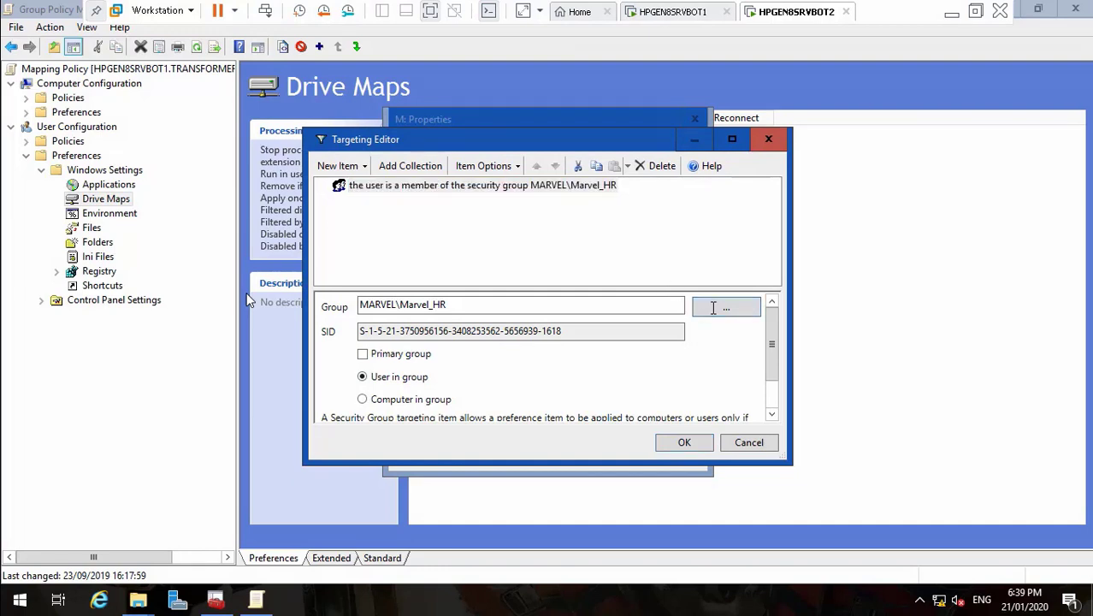
type("TR")
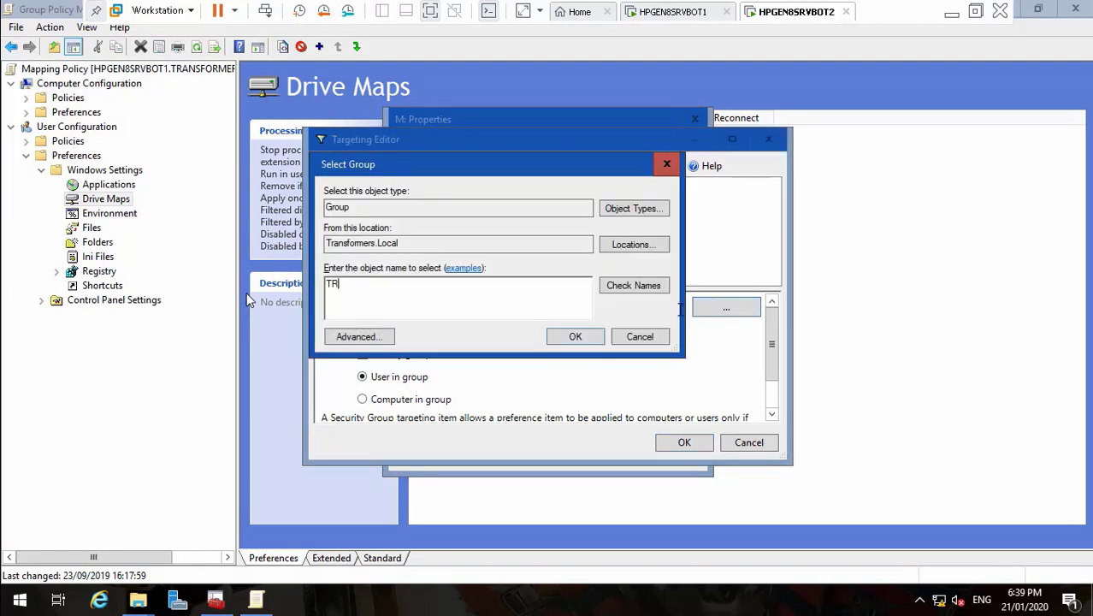
type("_C")
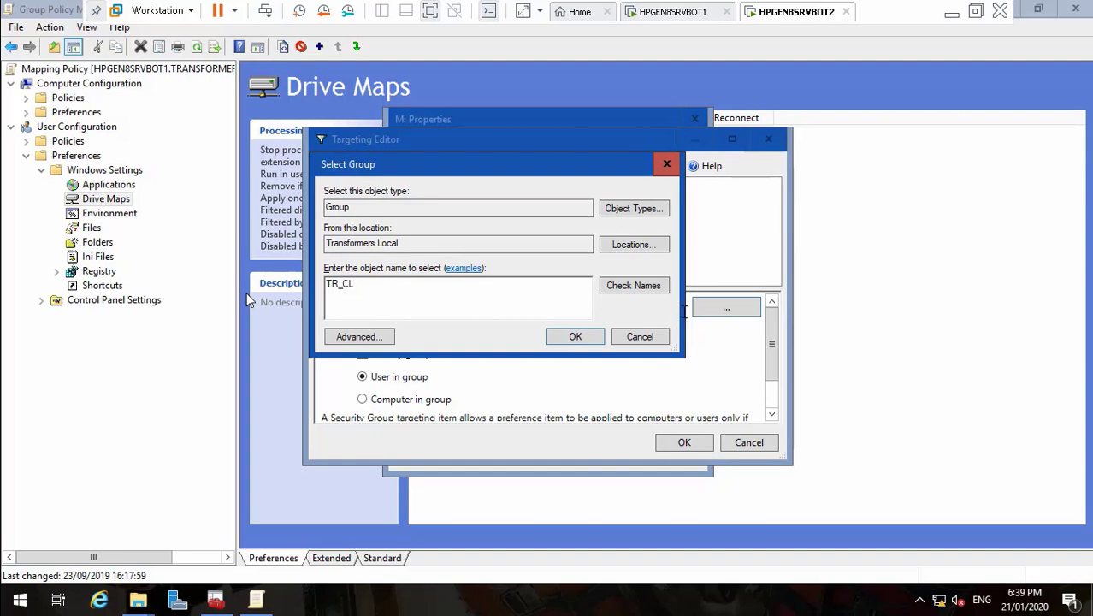
type("L")
left_click(650, 282)
left_click(575, 336)
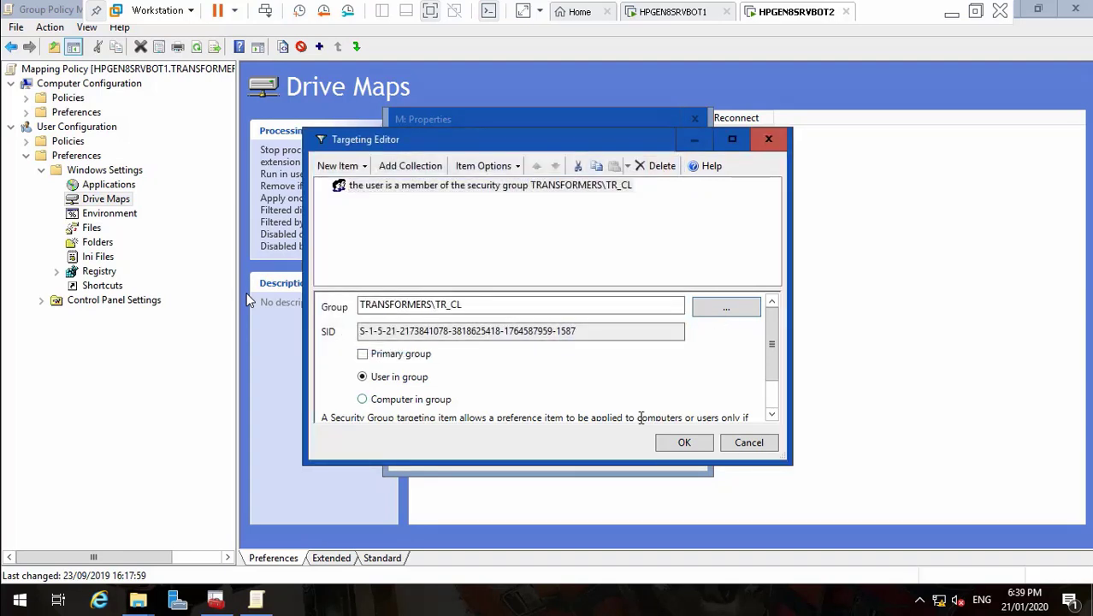
left_click(684, 442)
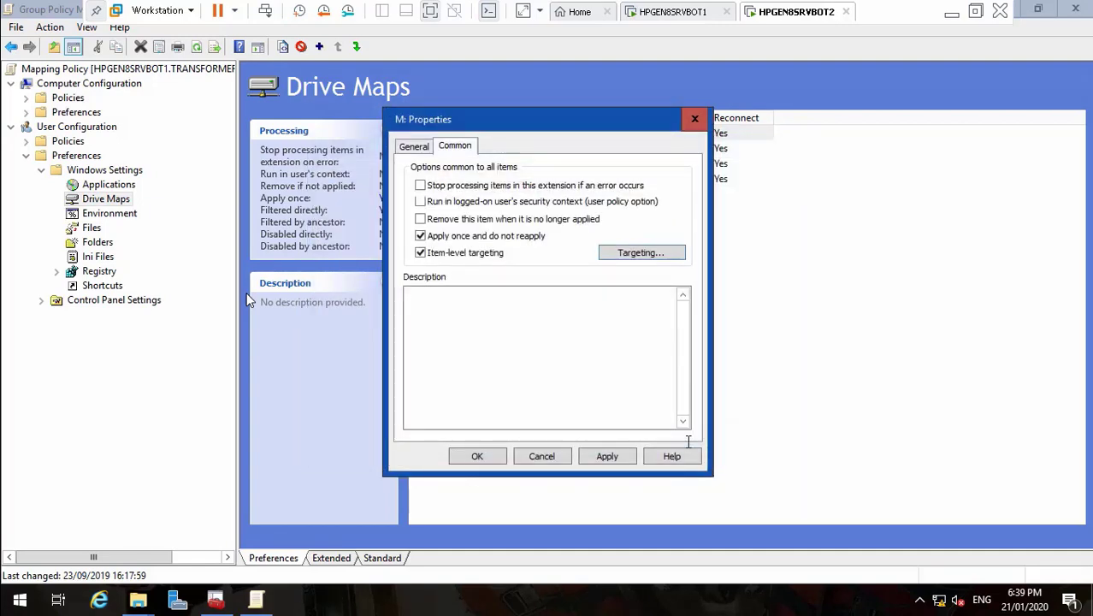
left_click(617, 456)
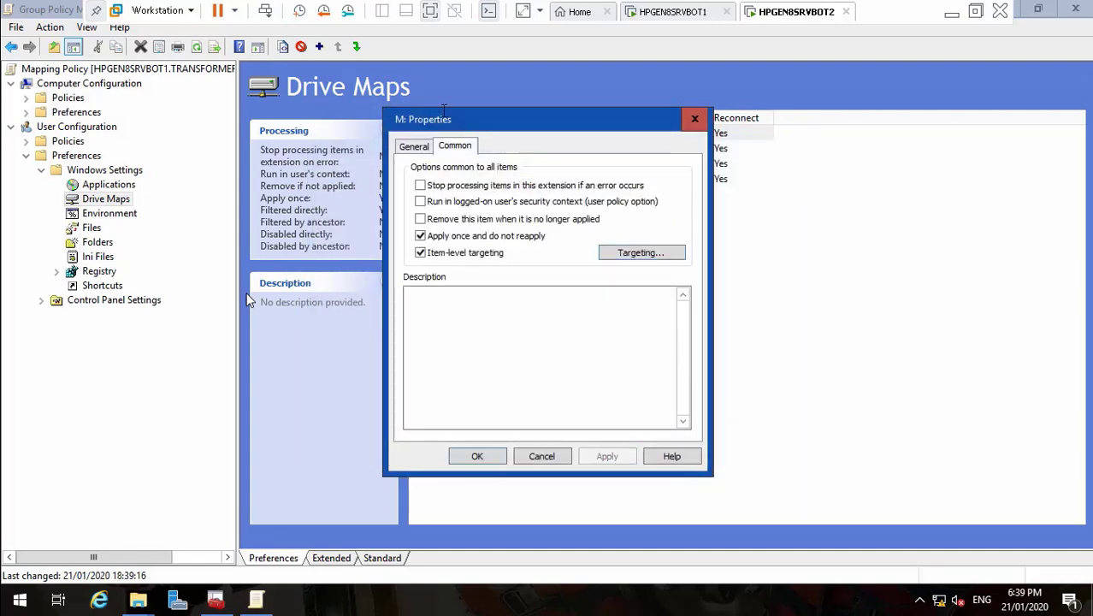
left_click(417, 145)
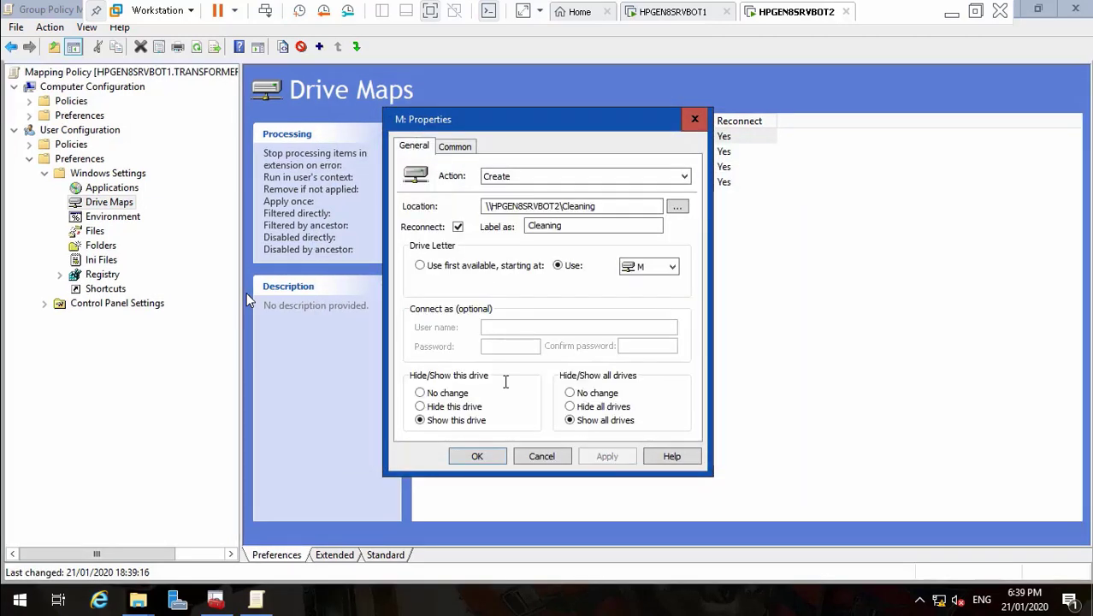
left_click(477, 456)
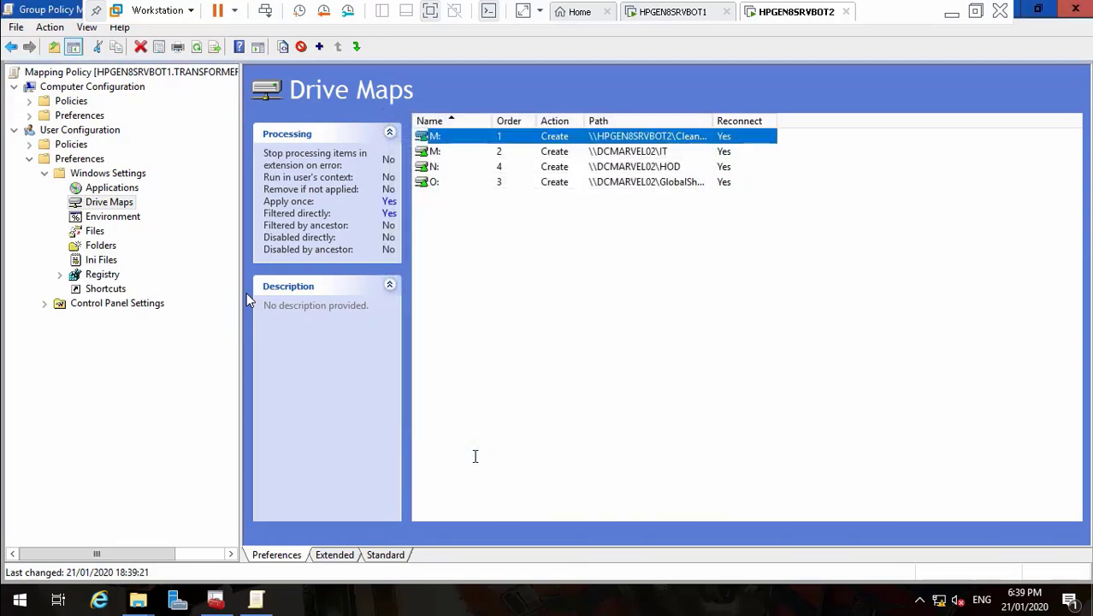
- Open the IT M: map's properties and browse to the it share on HPGEN8SRVBOT2
left_click(448, 152)
right_click(448, 153)
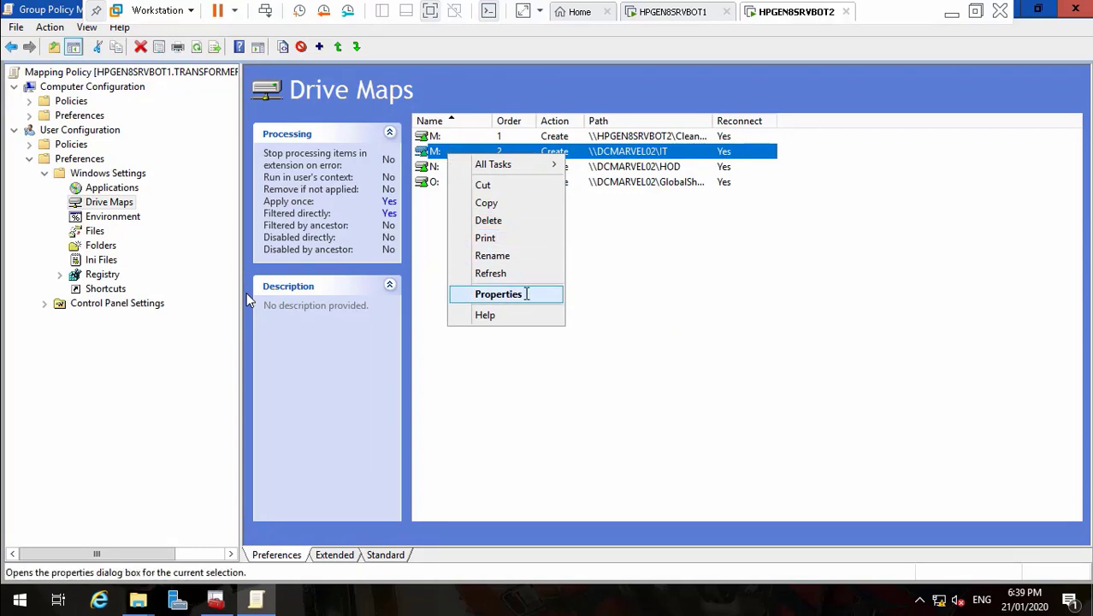
left_click(499, 293)
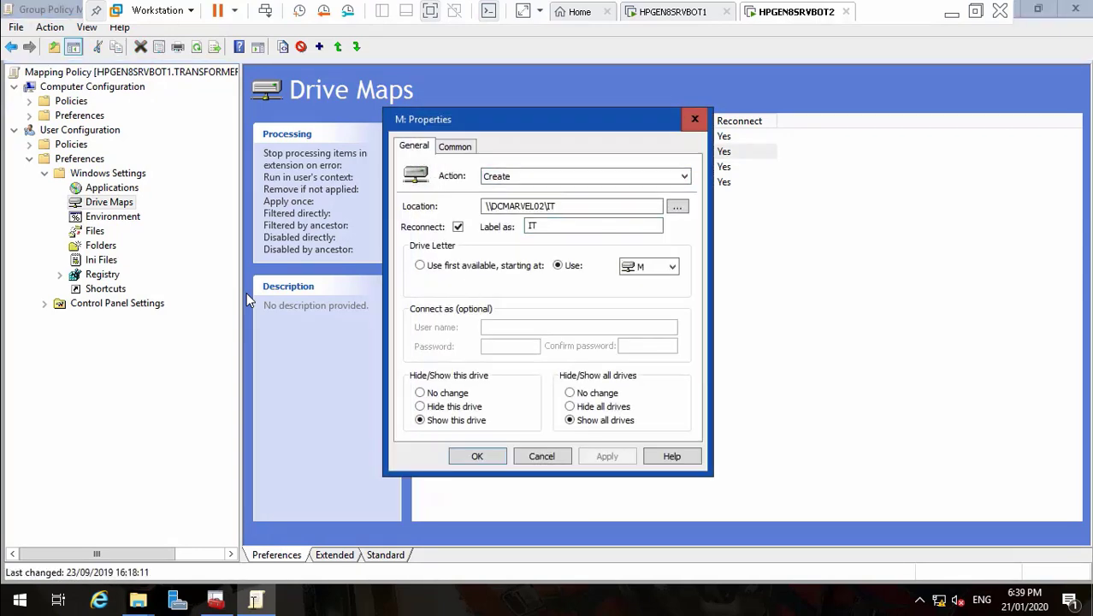
left_click(138, 600)
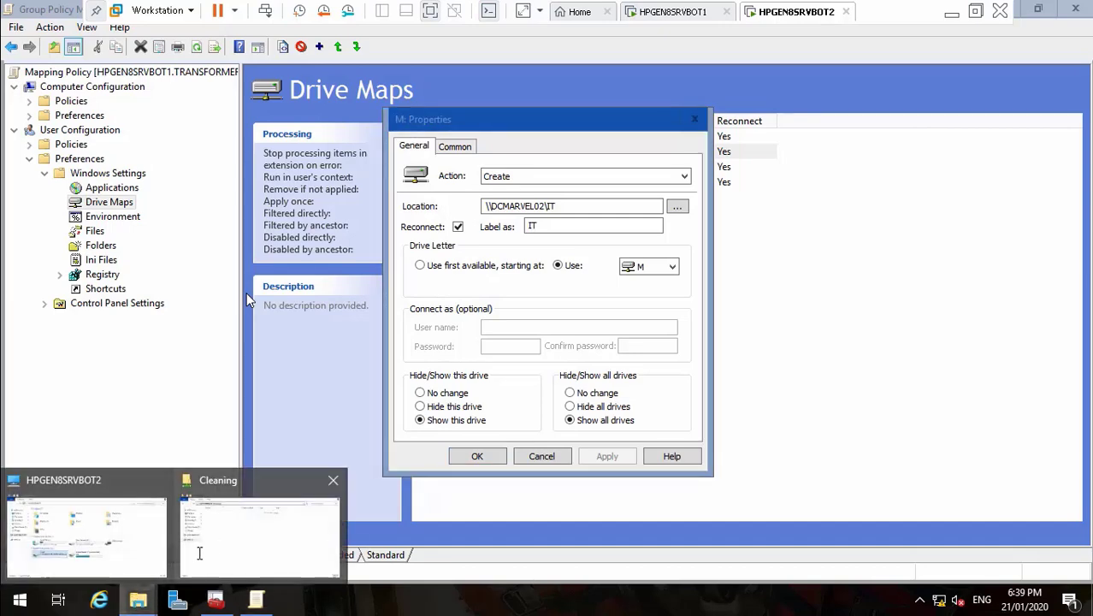
left_click(214, 542)
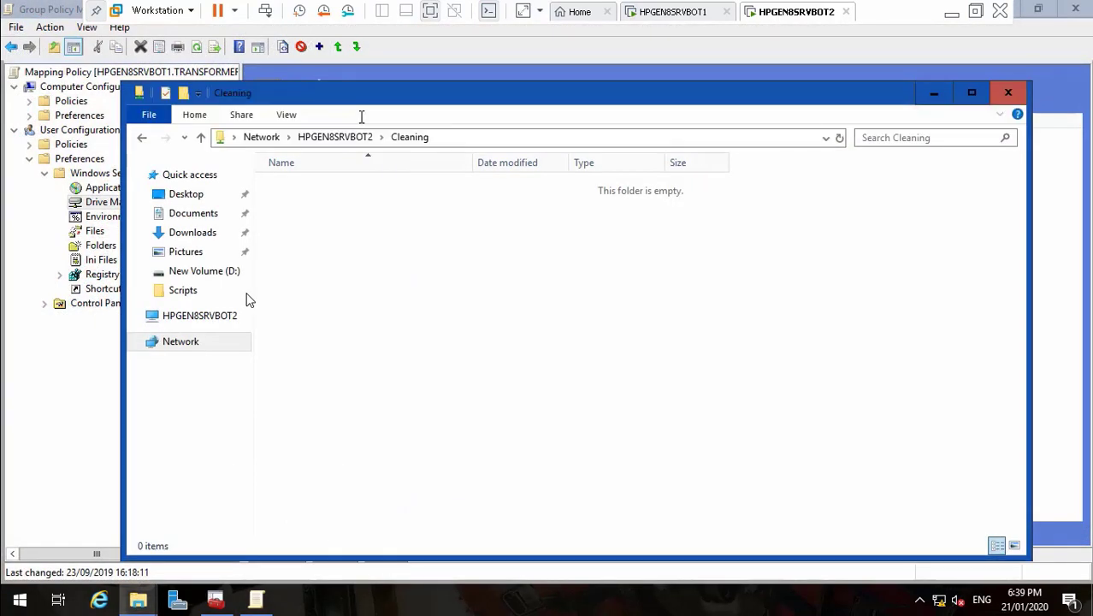
left_click(316, 137)
left_click(693, 216)
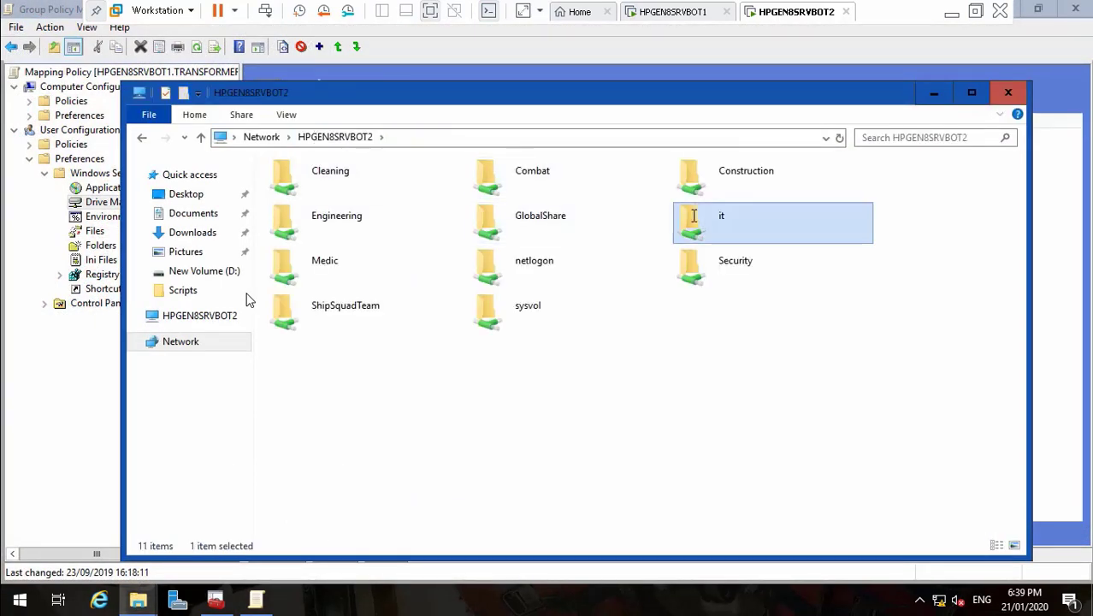
double_click(694, 215)
left_click(426, 137)
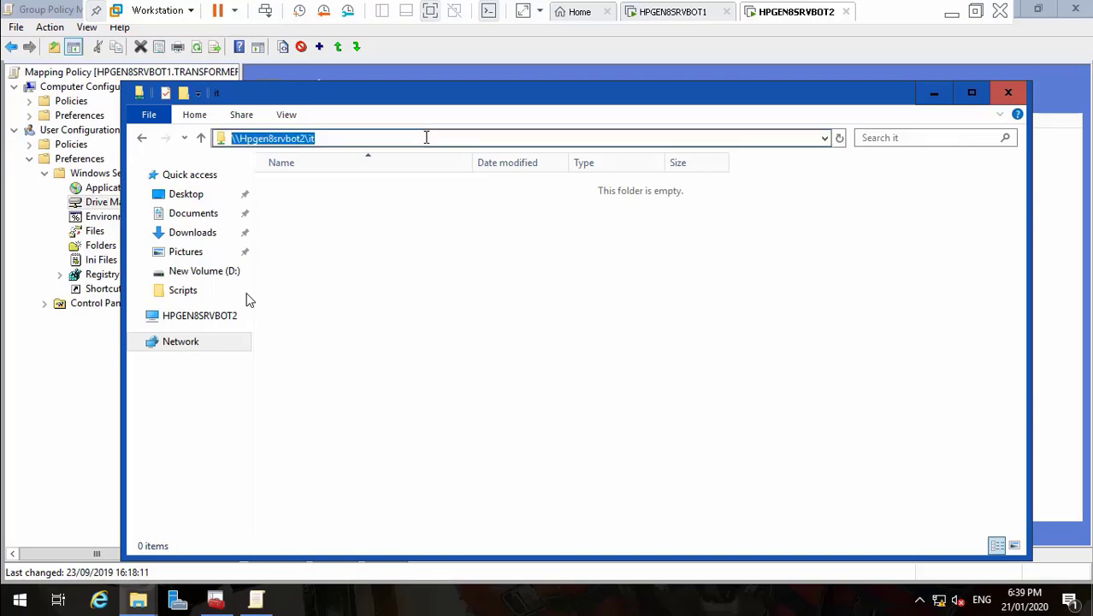
left_click(934, 92)
- Set the Location to \\Hpgen8srvbot2\it, keeping the label IT
left_click(593, 206)
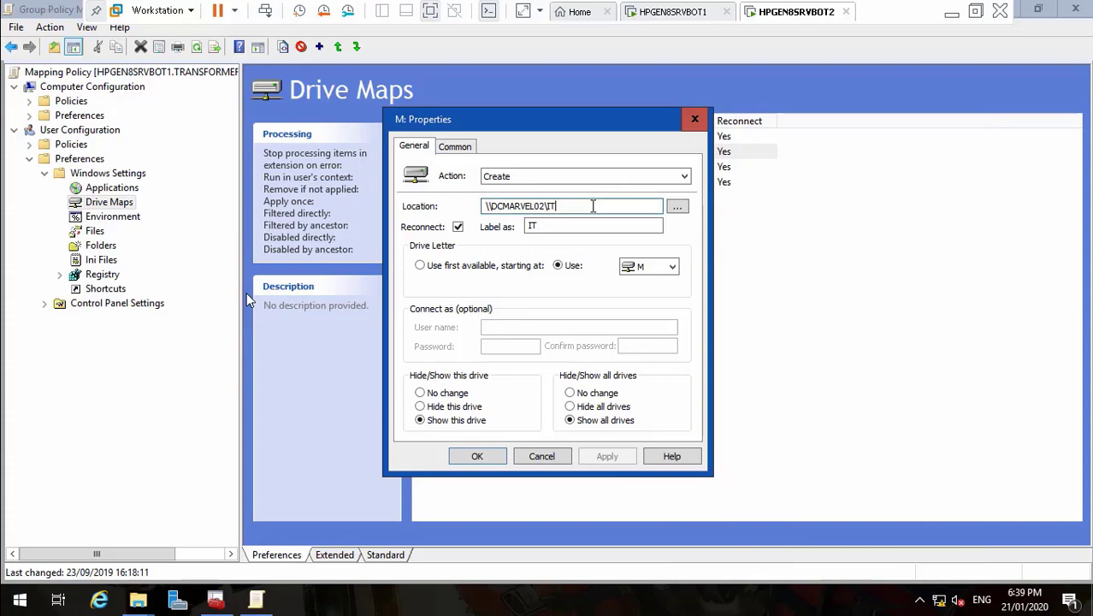
key("BackSpace")
key("BackSpace")
key("BackSpace")
key("BackSpace")
key("BackSpace")
key("BackSpace")
key("BackSpace")
key("BackSpace")
key("BackSpace")
key("BackSpace")
key("BackSpace")
key("BackSpace")
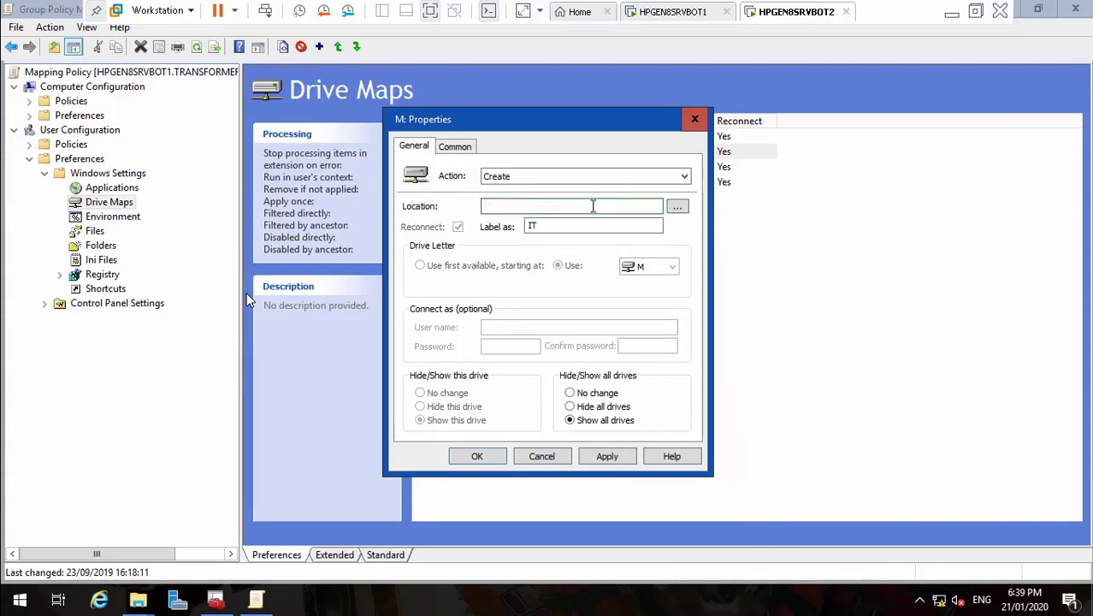
type("\\\\Hpgen8srvbot2\\it")
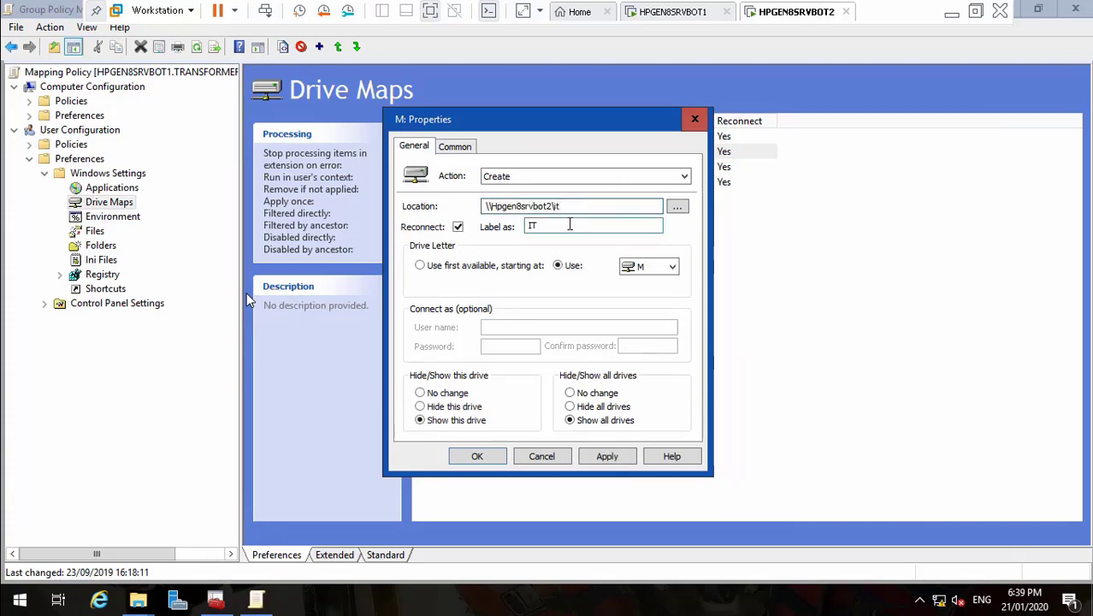
left_click(568, 224)
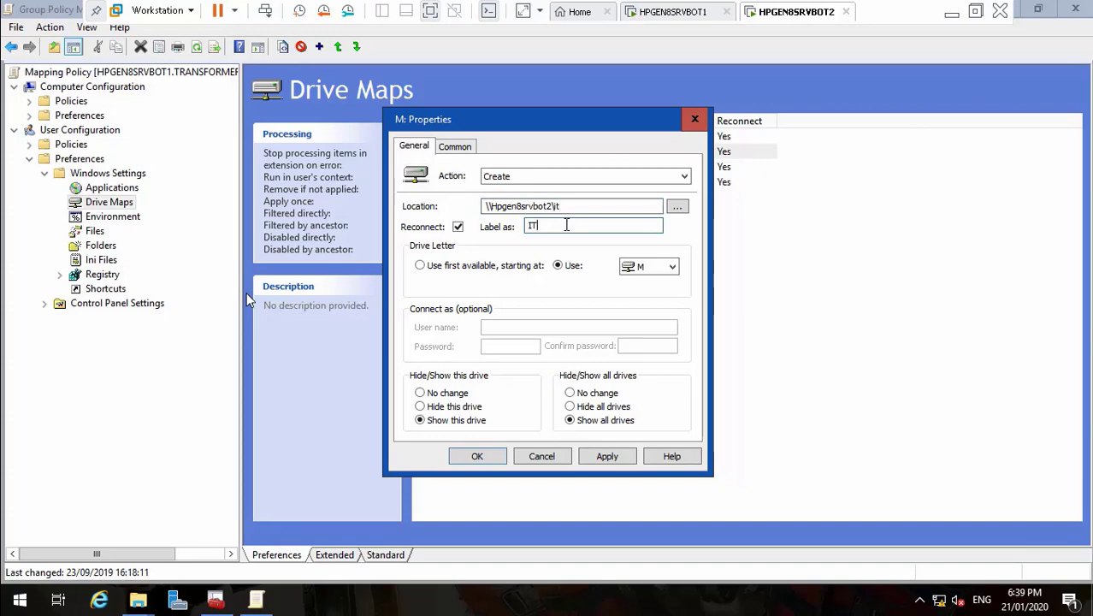
- Retarget the IT drive map to the TR_IT group and save it
left_click(462, 148)
left_click(628, 254)
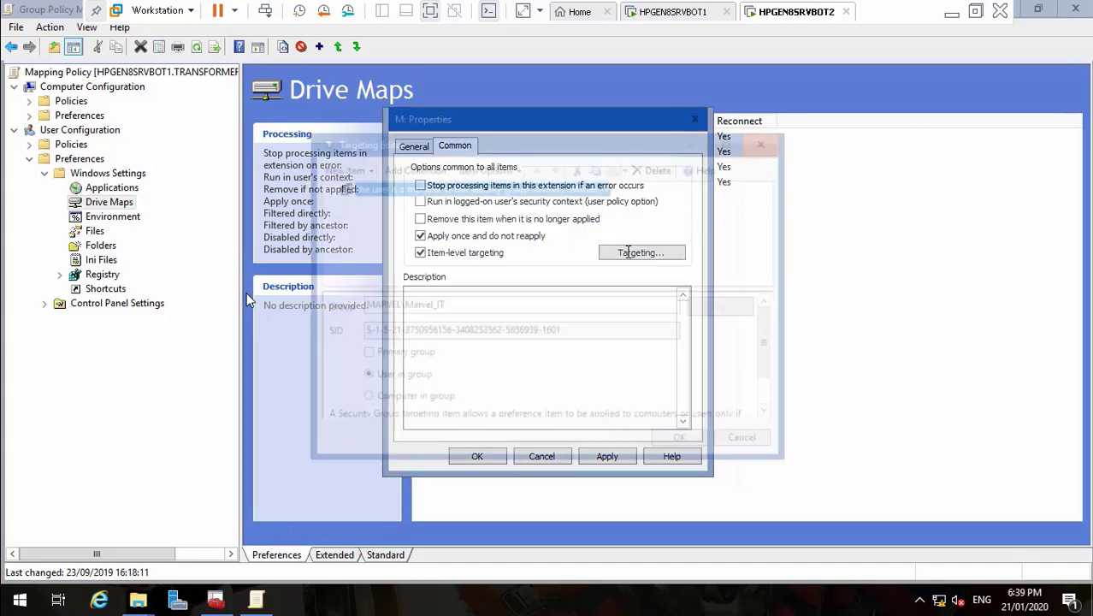
left_click(728, 306)
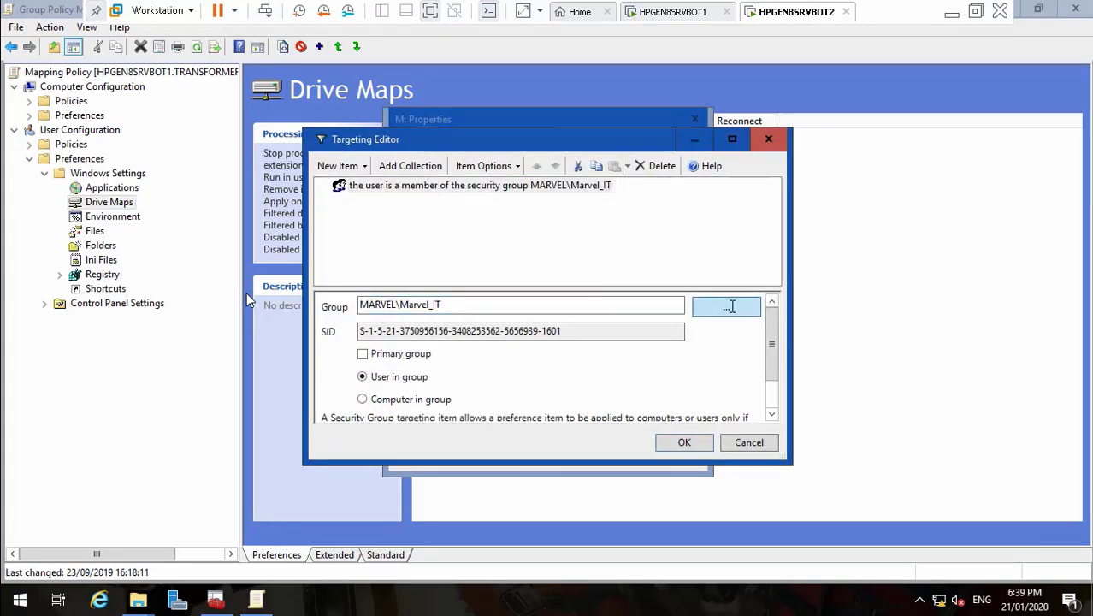
type("TR_IT")
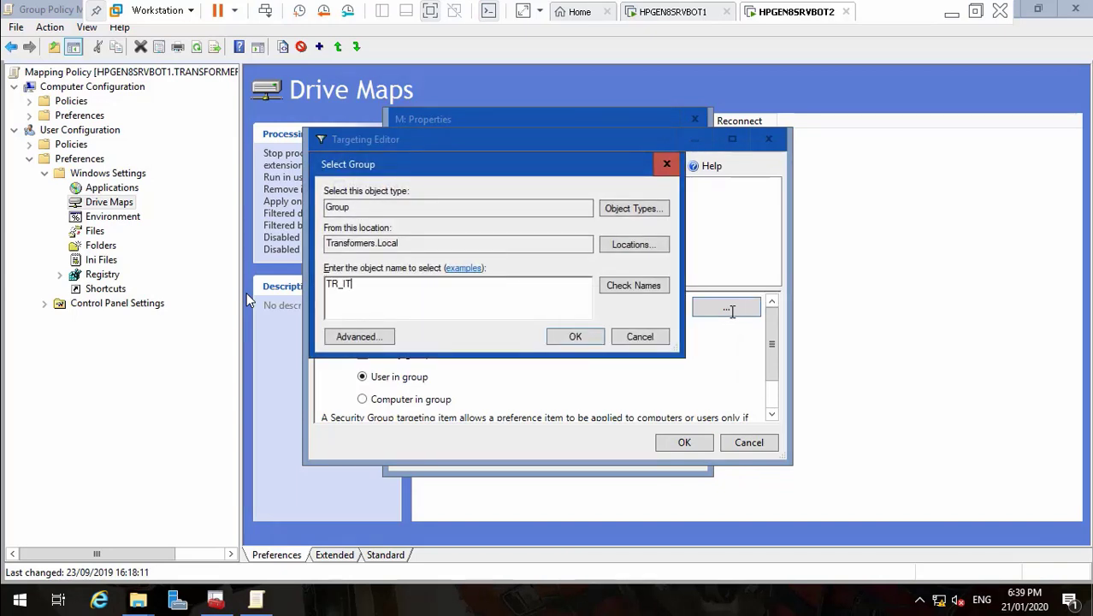
left_click(575, 336)
left_click(682, 441)
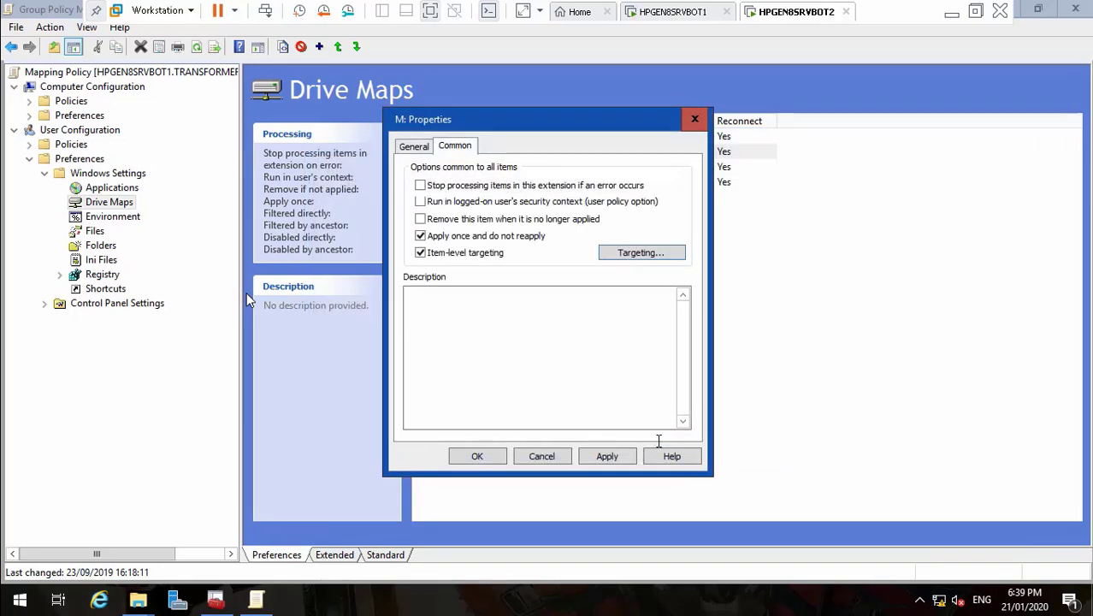
left_click(607, 457)
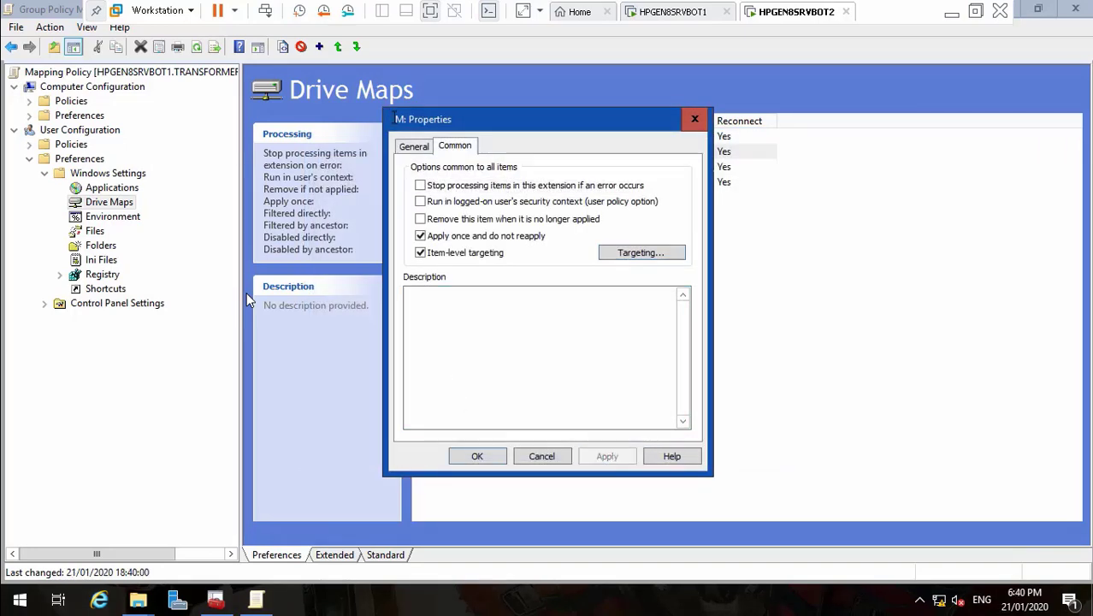
left_click(411, 145)
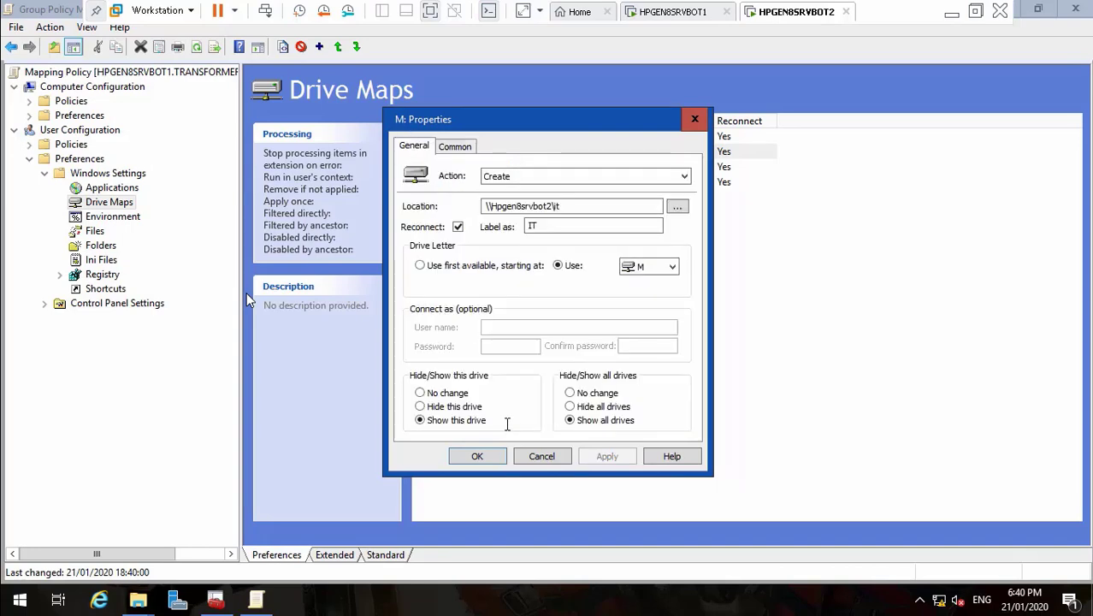
left_click(494, 456)
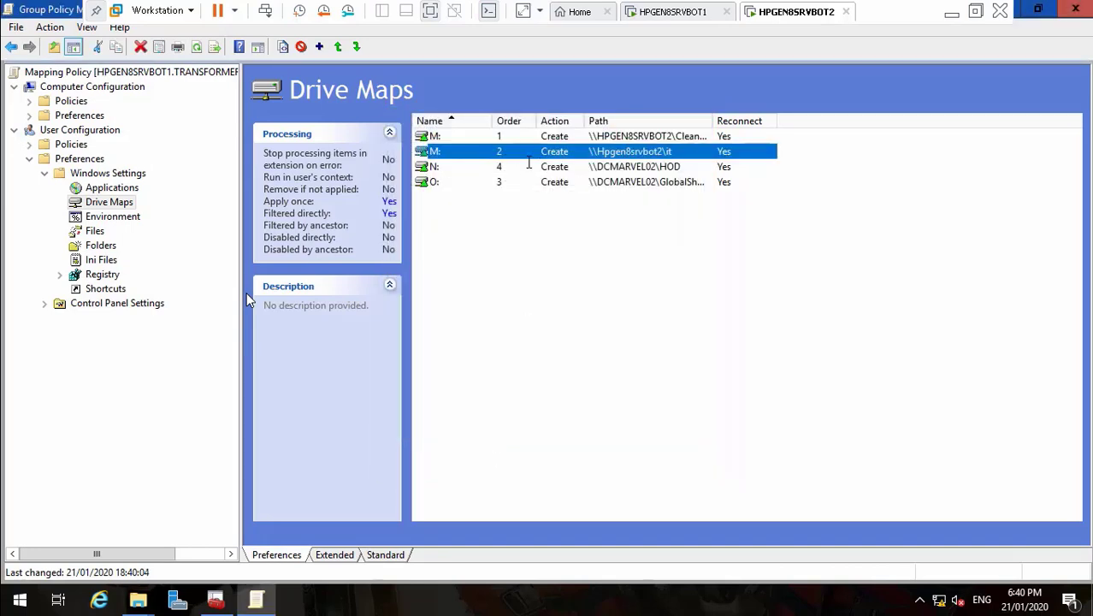
- Open the N: drive map's properties and browse Explorer to the \\HPGEN8SRVBOT2\GlobalShare share
left_click(484, 166)
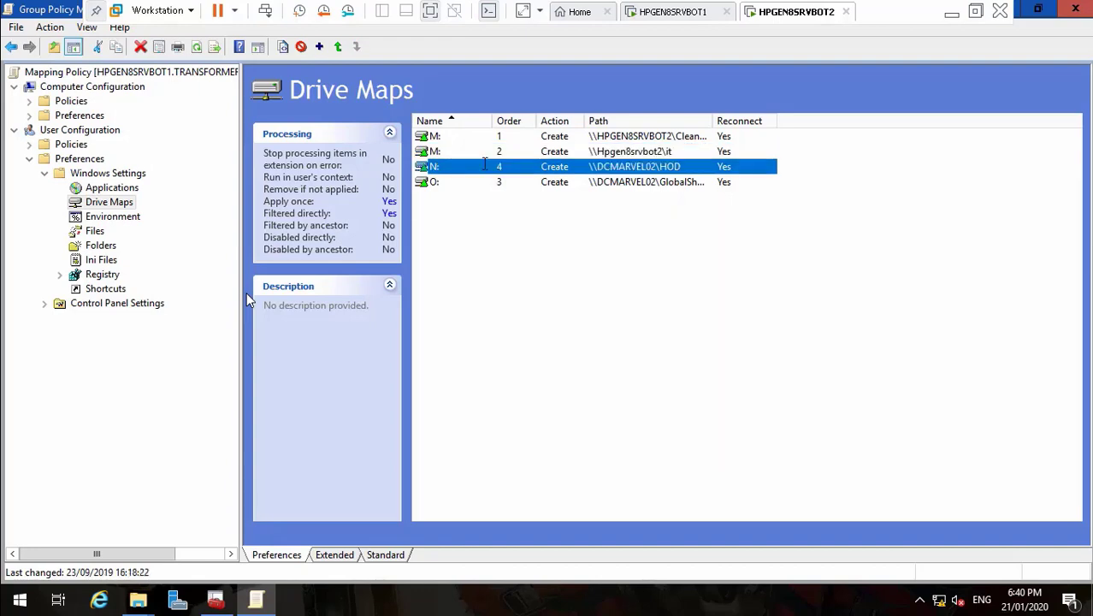
right_click(484, 166)
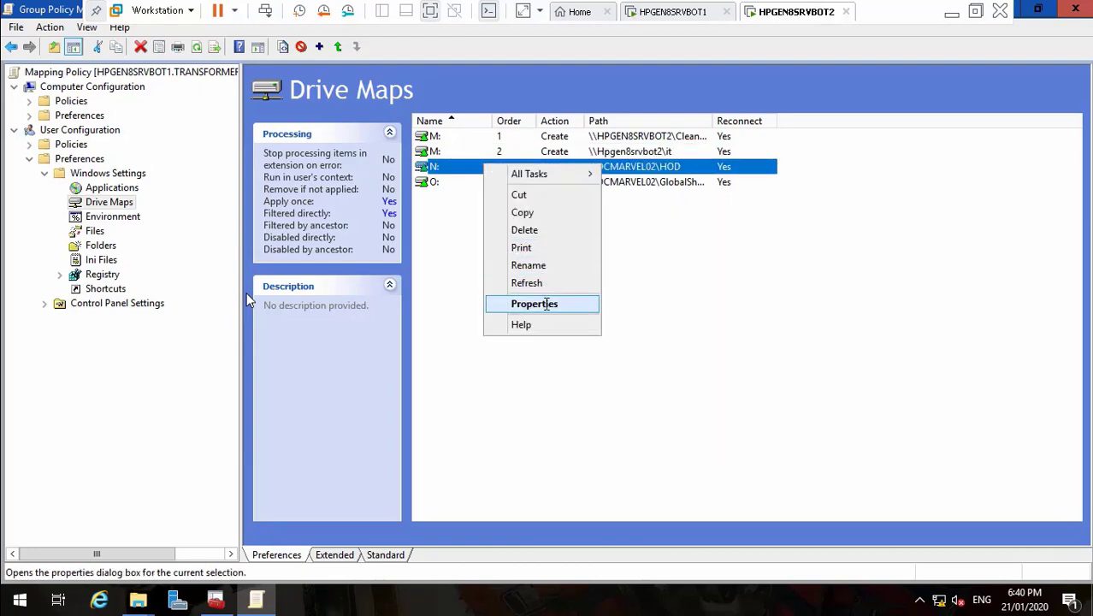
left_click(546, 304)
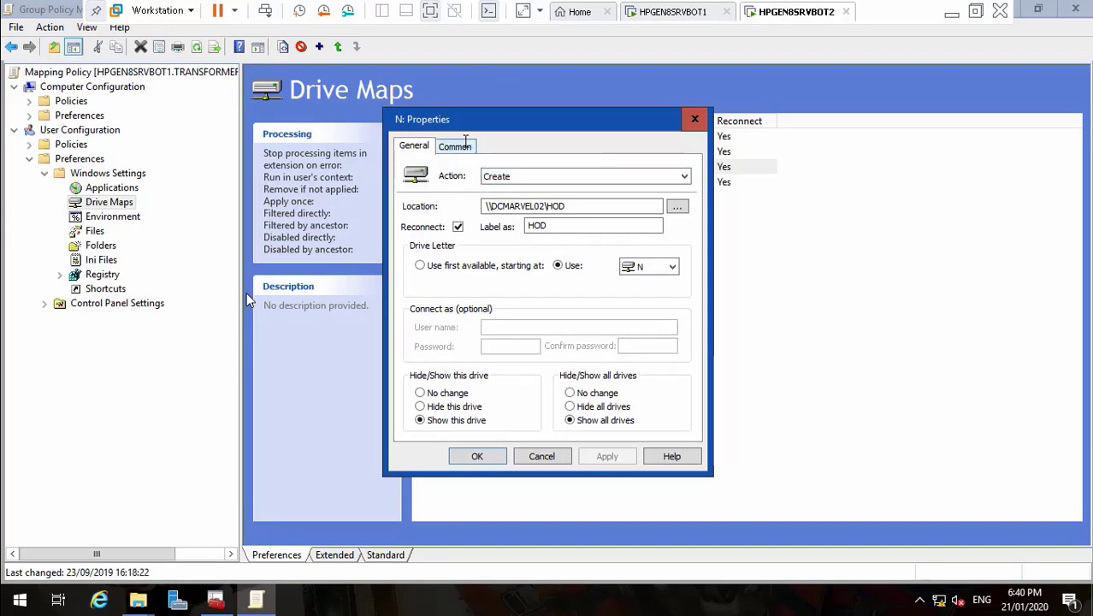
left_click(462, 144)
left_click(416, 145)
left_click(138, 599)
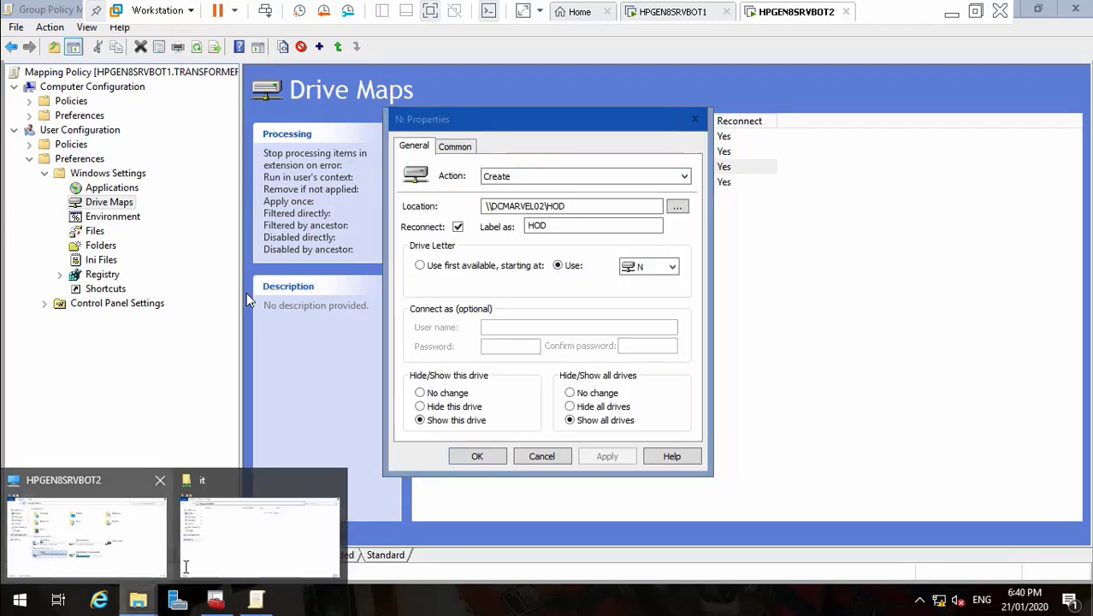
left_click(215, 542)
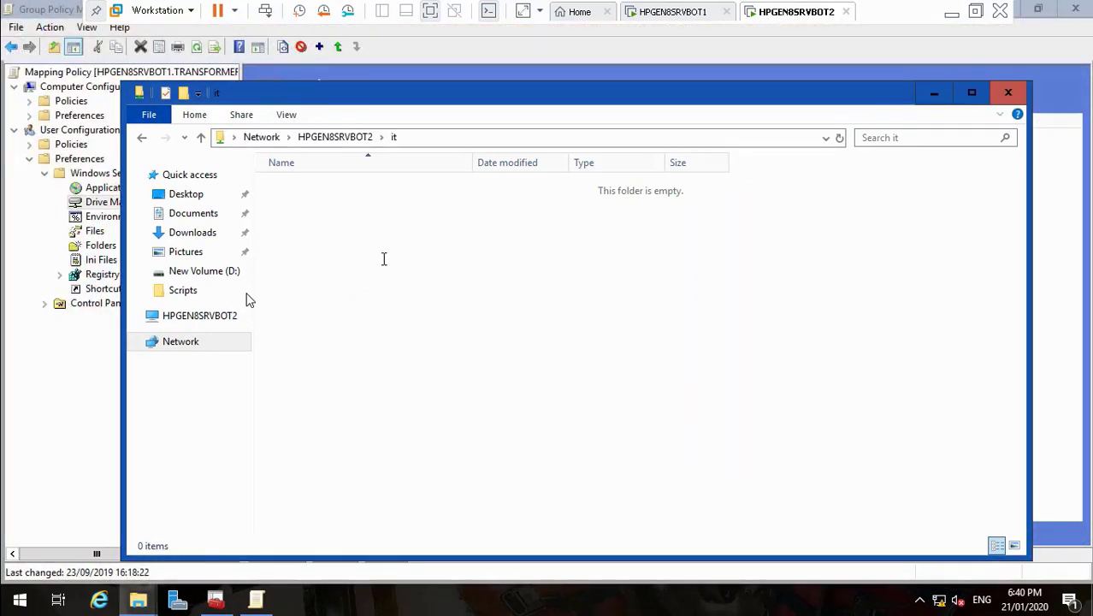
left_click(313, 137)
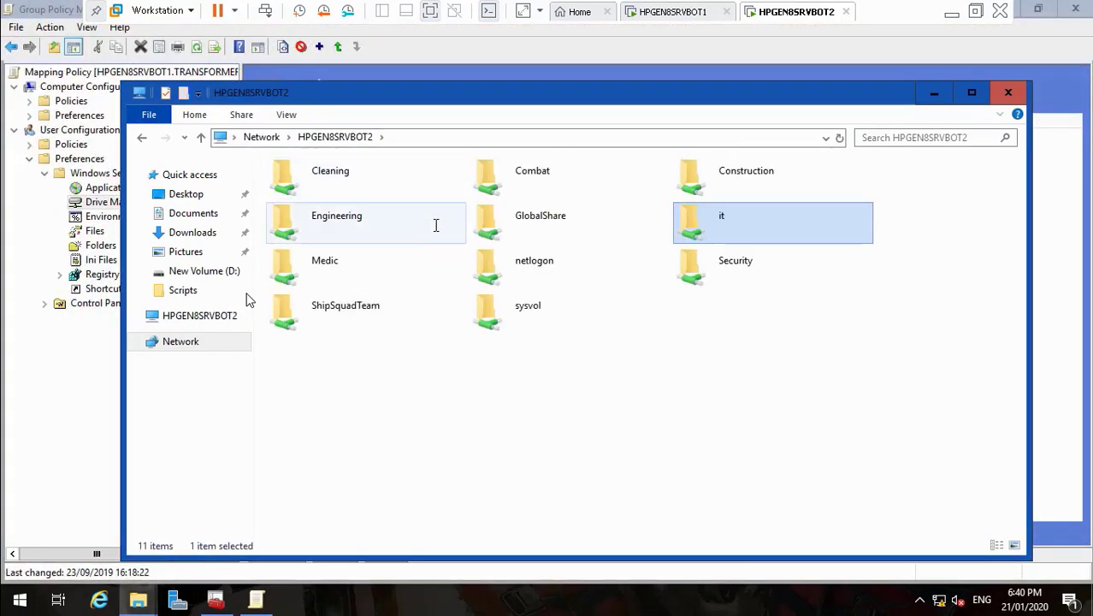
double_click(527, 222)
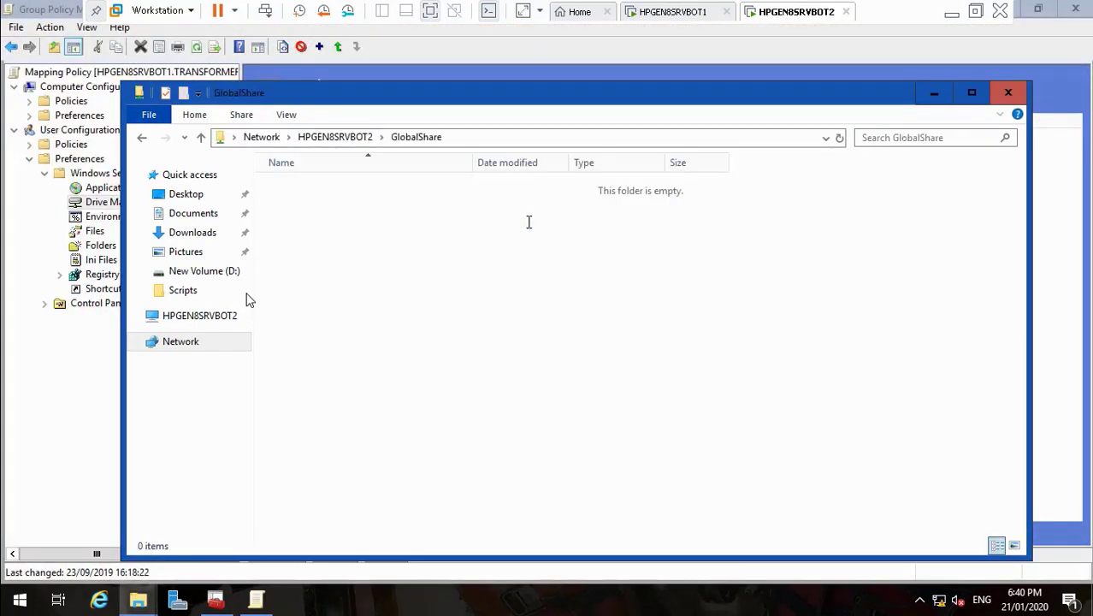
left_click(472, 137)
key("ctrl+c")
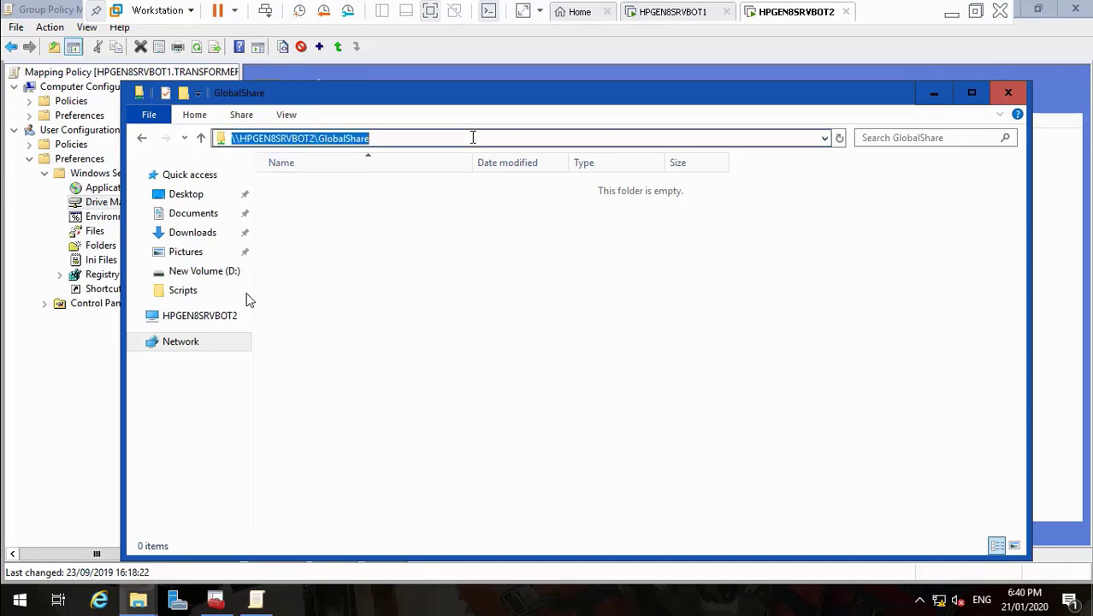
- Set the N: map's Location to \\HPGEN8SRVBOT2\GlobalShare and its label to GlobalShare
left_click(934, 93)
left_click(576, 212)
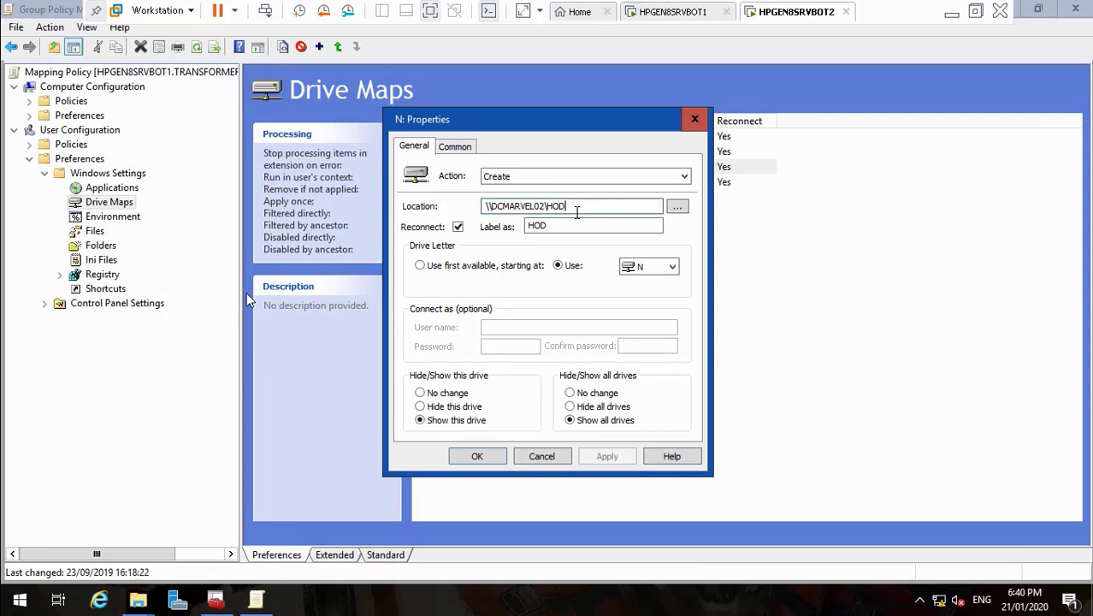
key("BackSpace")
key("BackSpace")
key("BackSpace")
key("BackSpace")
key("BackSpace")
key("BackSpace")
key("BackSpace")
key("BackSpace")
key("BackSpace")
key("BackSpace")
key("BackSpace")
key("BackSpace")
key("BackSpace")
key("BackSpace")
key("BackSpace")
key("BackSpace")
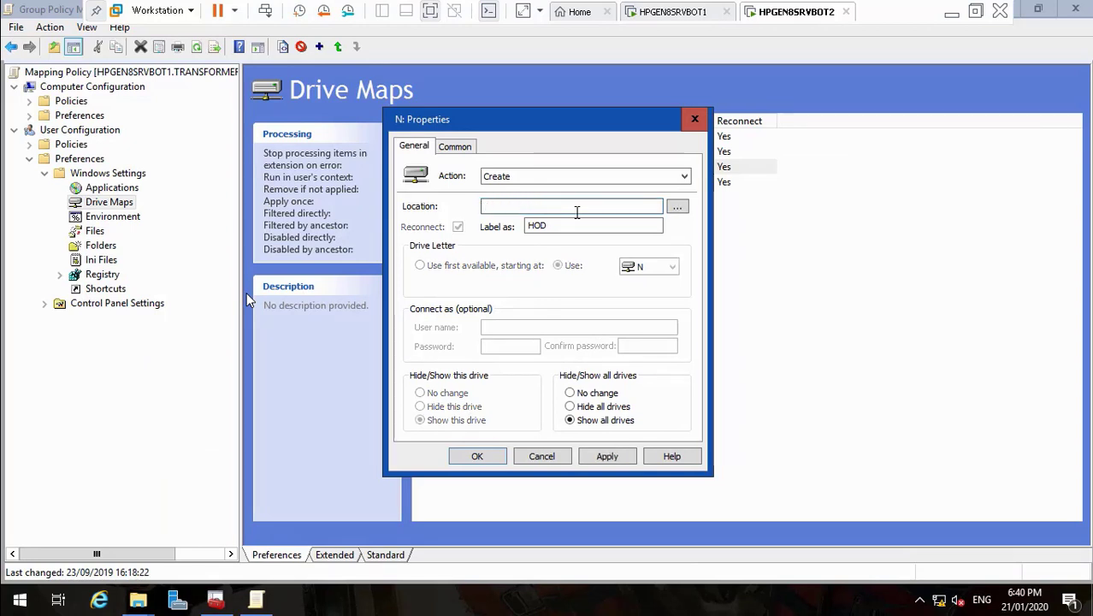
key("ctrl+v")
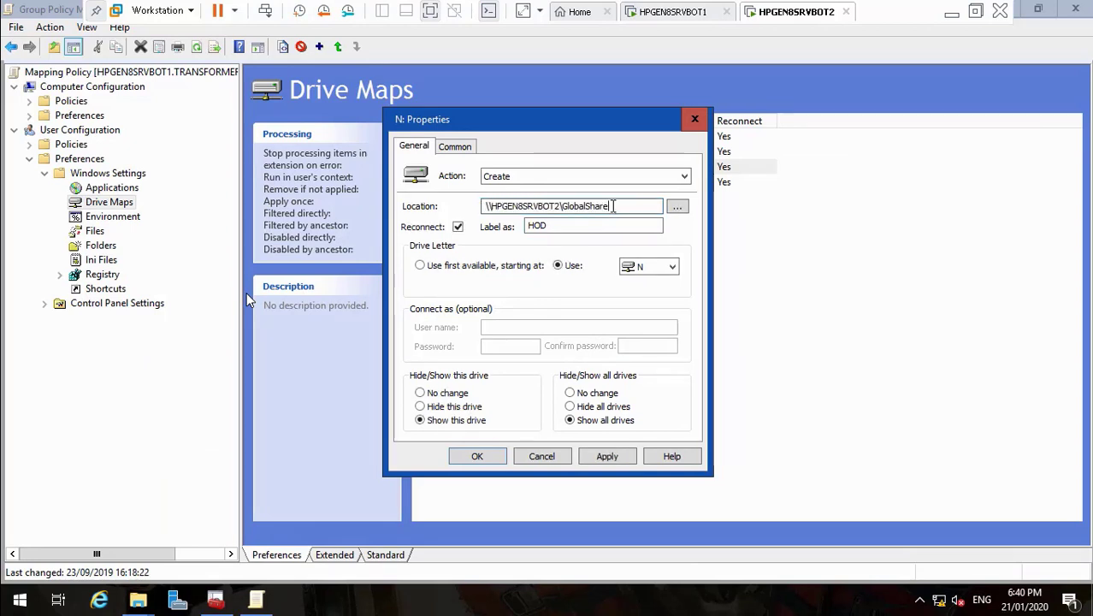
left_click_drag(613, 206, 565, 206)
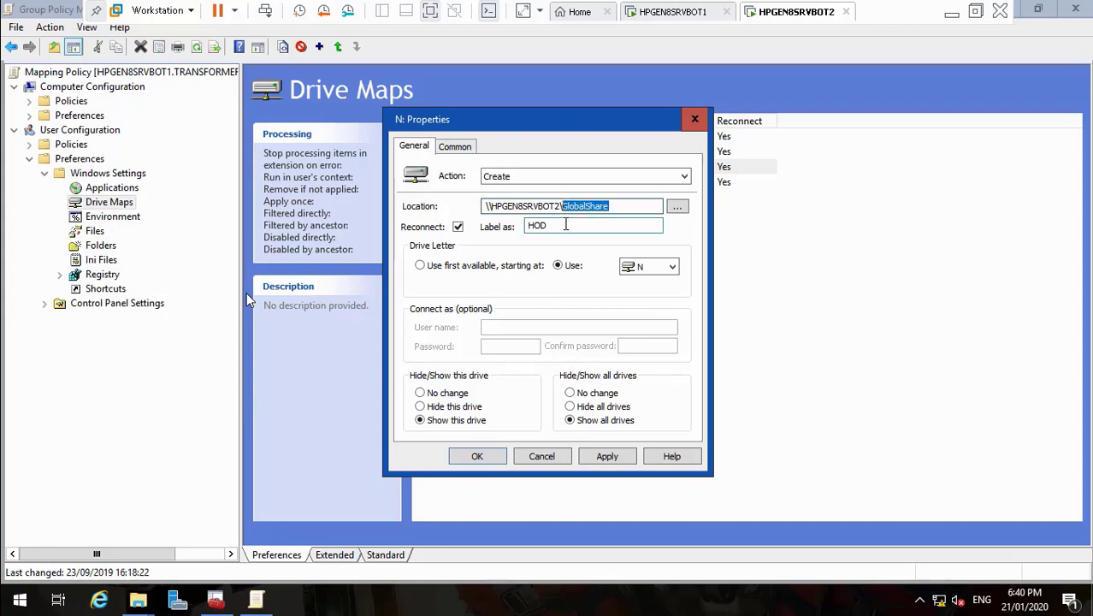
left_click(565, 225)
key("BackSpace")
key("BackSpace")
type("GlobalShare")
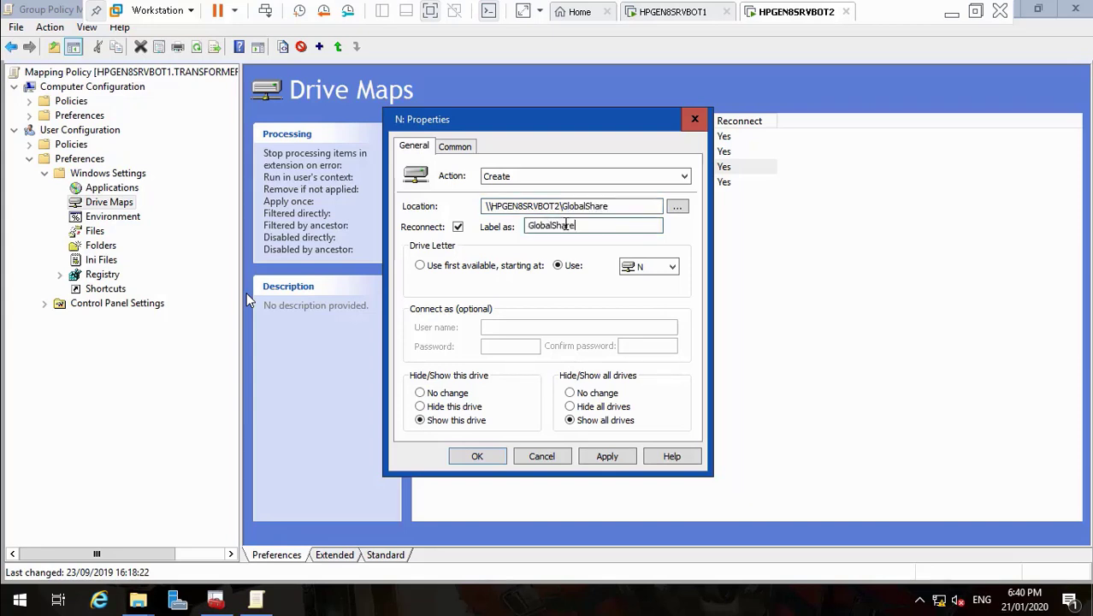
- Target the N: map at the TR_GlobalShare group, then apply and save its properties
left_click(473, 147)
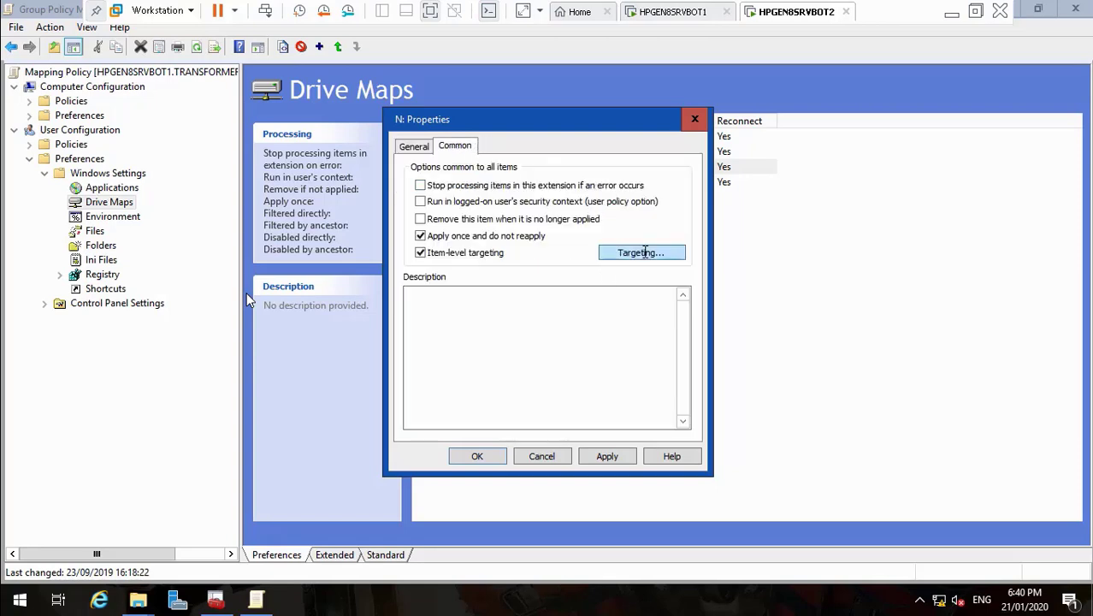
left_click(637, 253)
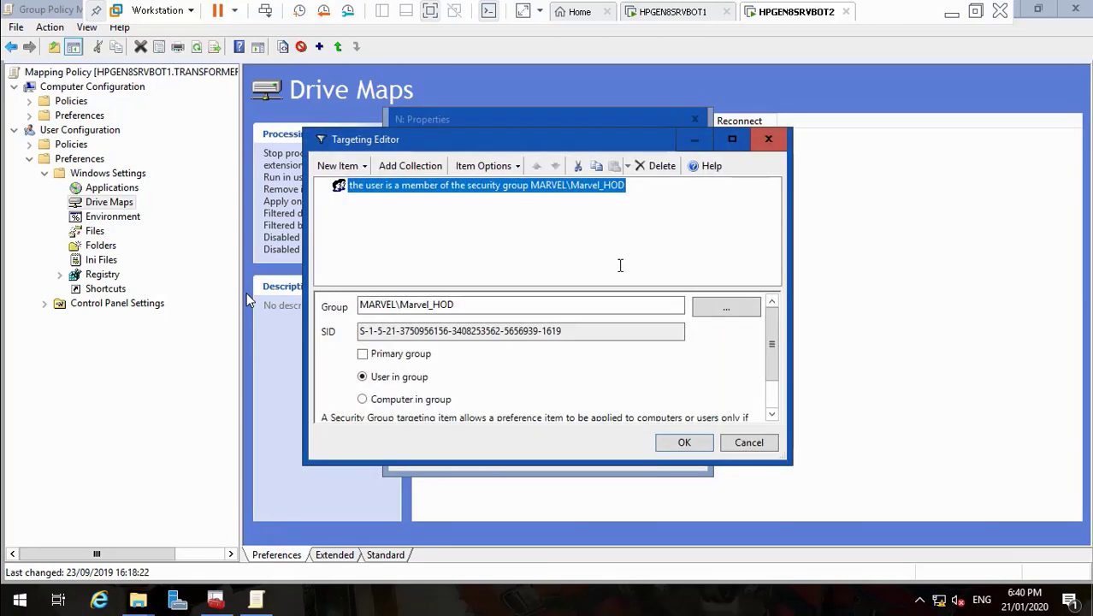
left_click(726, 306)
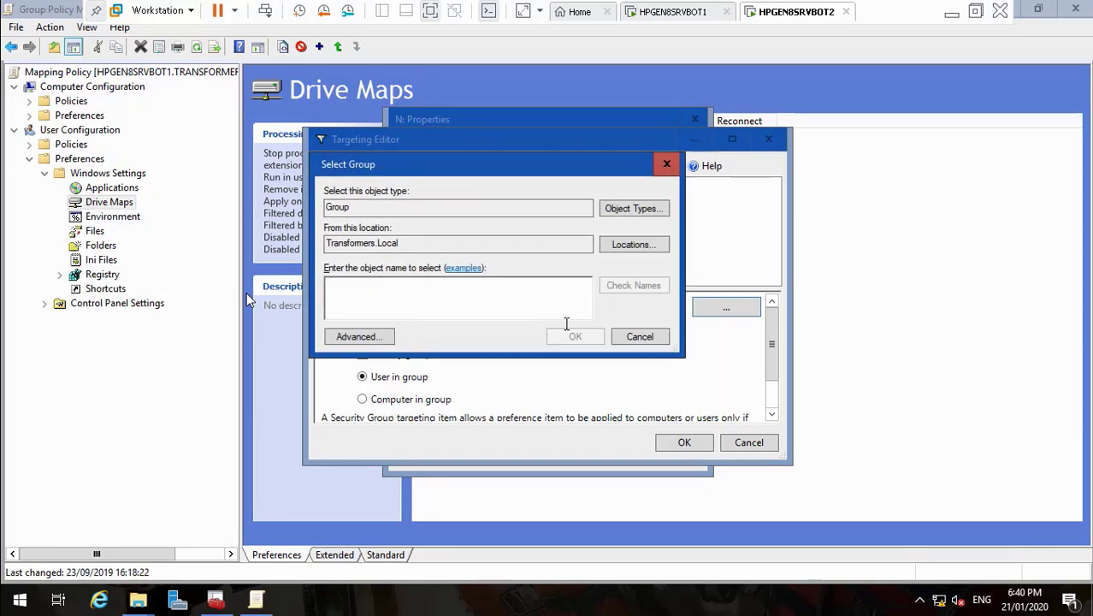
type("TR")
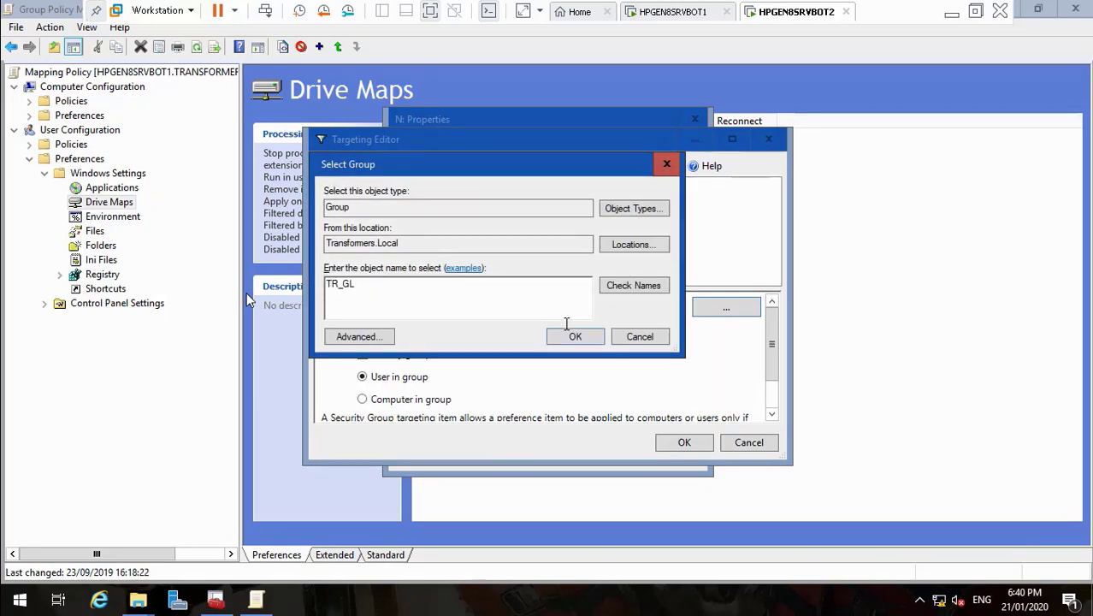
type("_GlobalShare")
left_click(596, 334)
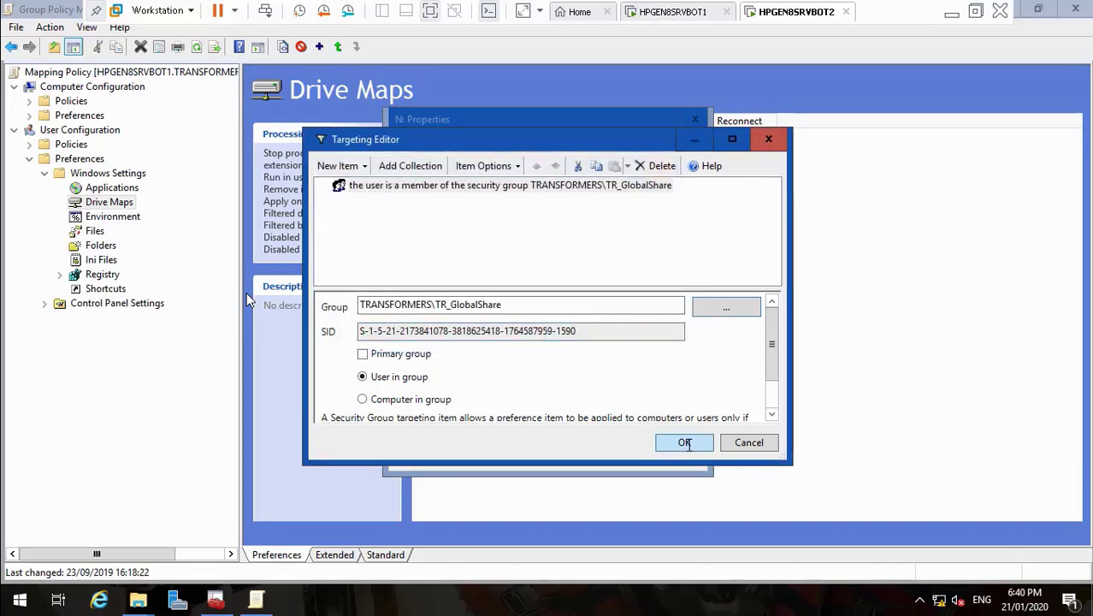
left_click(688, 442)
left_click(606, 456)
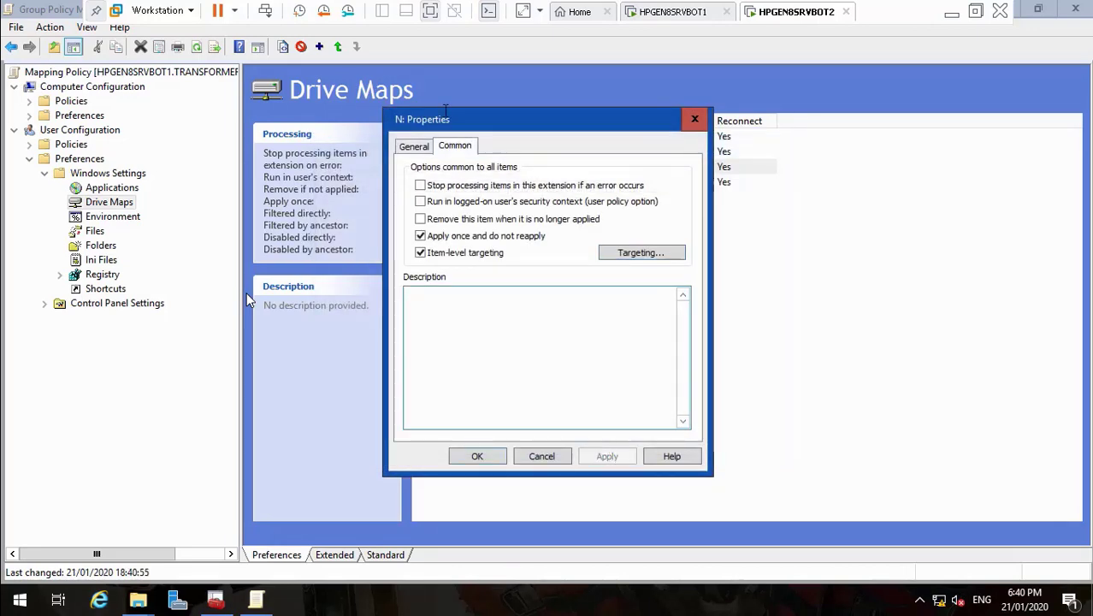
left_click(407, 145)
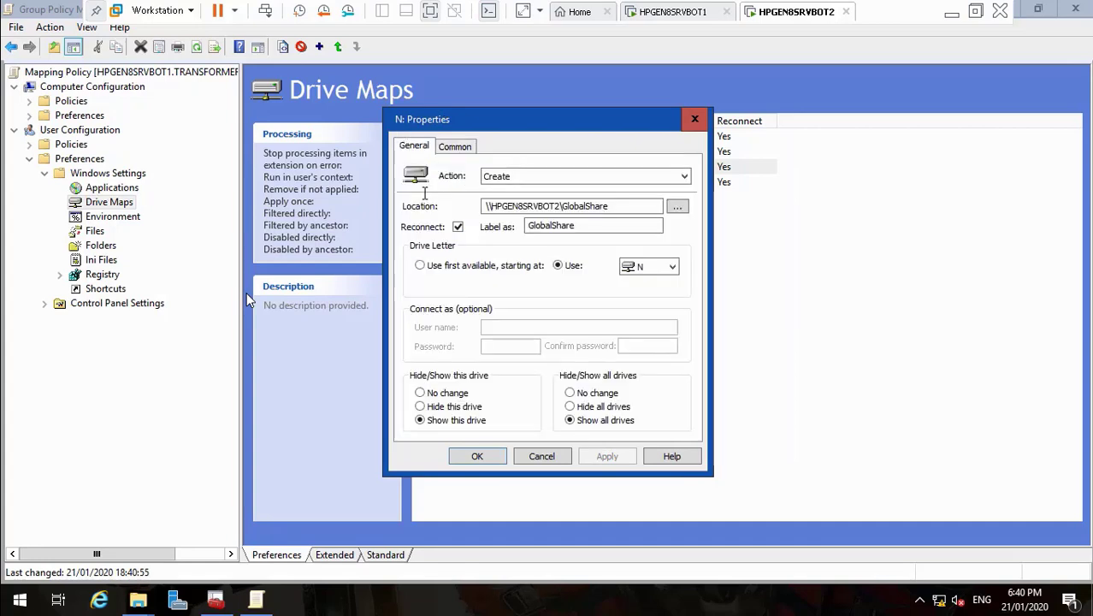
left_click(489, 455)
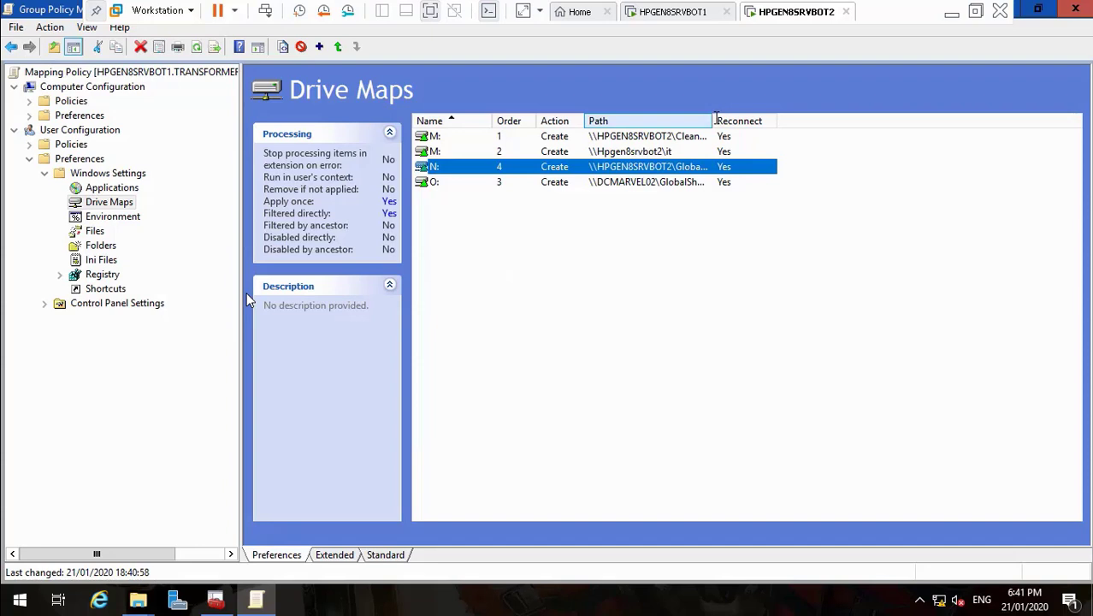
- Widen the Path column, select the O: map, and copy the \\HPGEN8SRVBOT2\ShipSquadTeam path from Explorer
left_click_drag(715, 118, 778, 118)
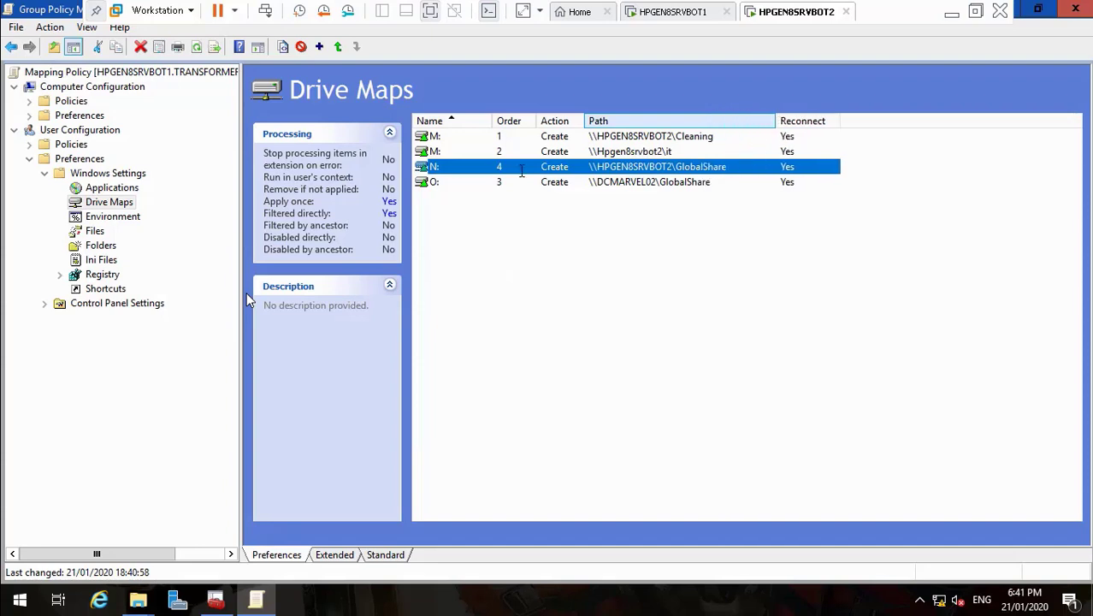
left_click(435, 182)
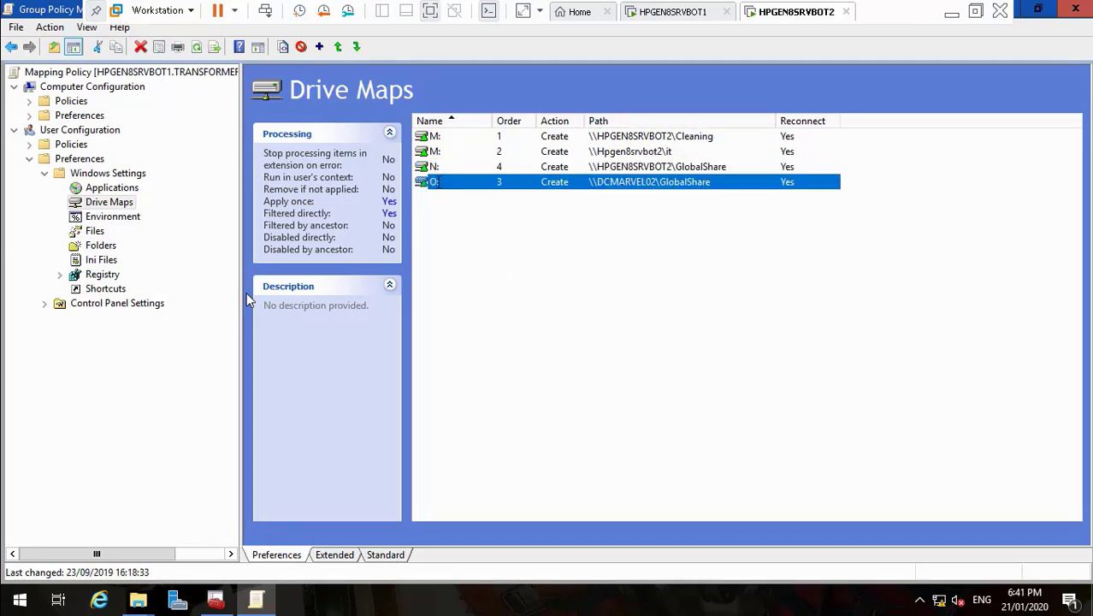
left_click(137, 599)
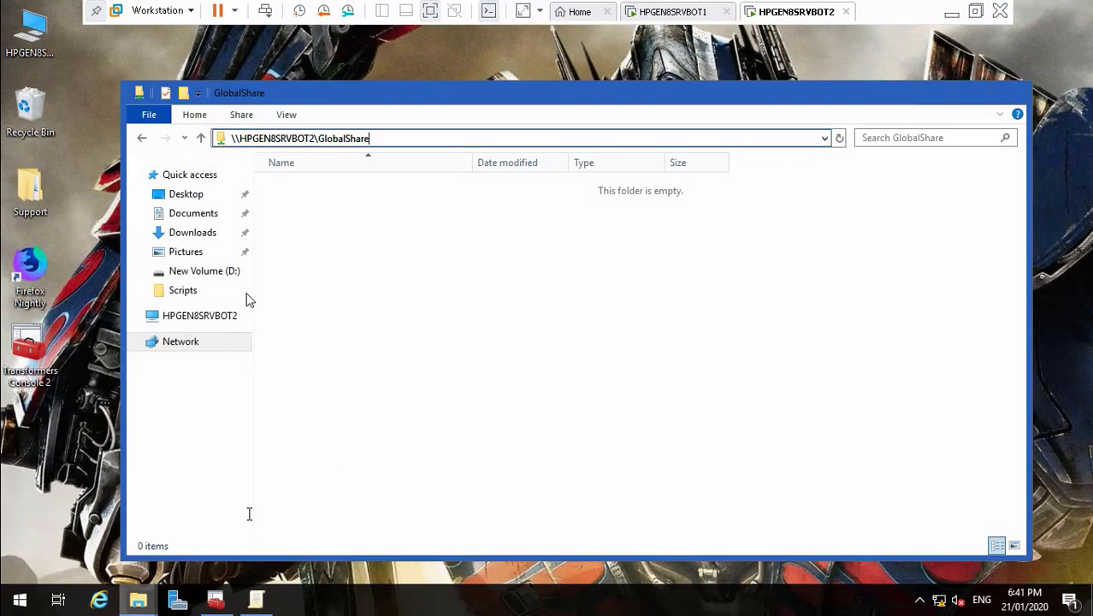
left_click(246, 517)
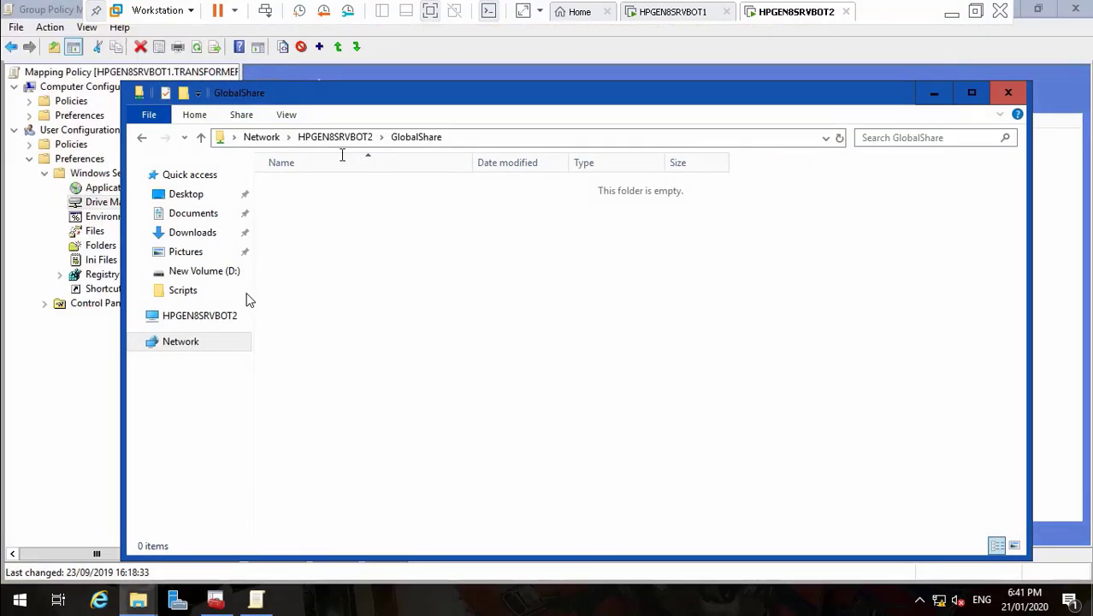
left_click(335, 137)
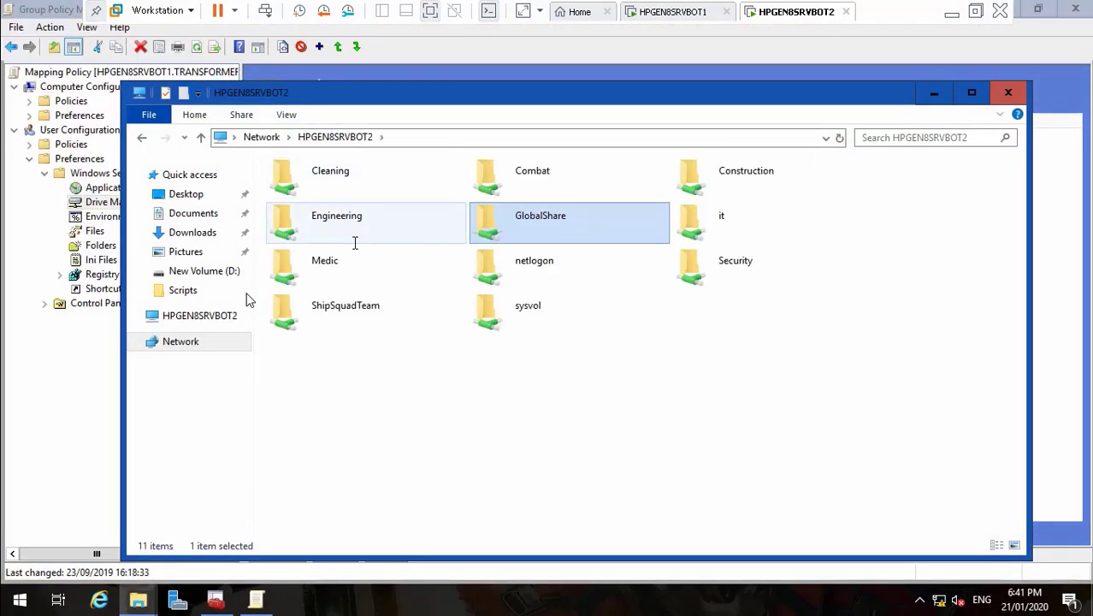
double_click(353, 308)
left_click(485, 142)
key("ctrl+c")
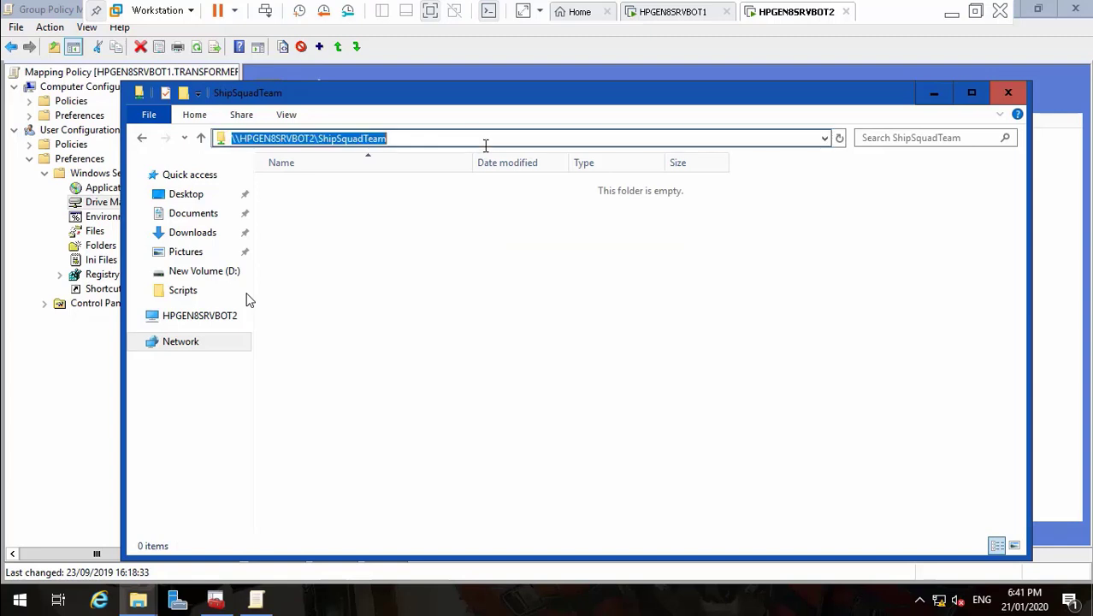
right_click(308, 138)
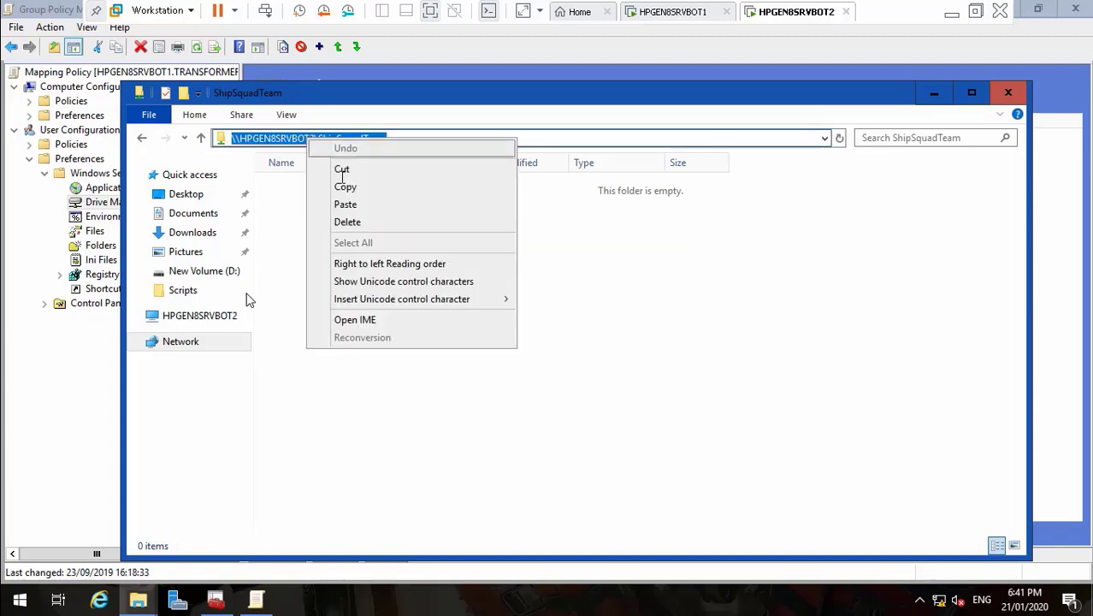
left_click(342, 184)
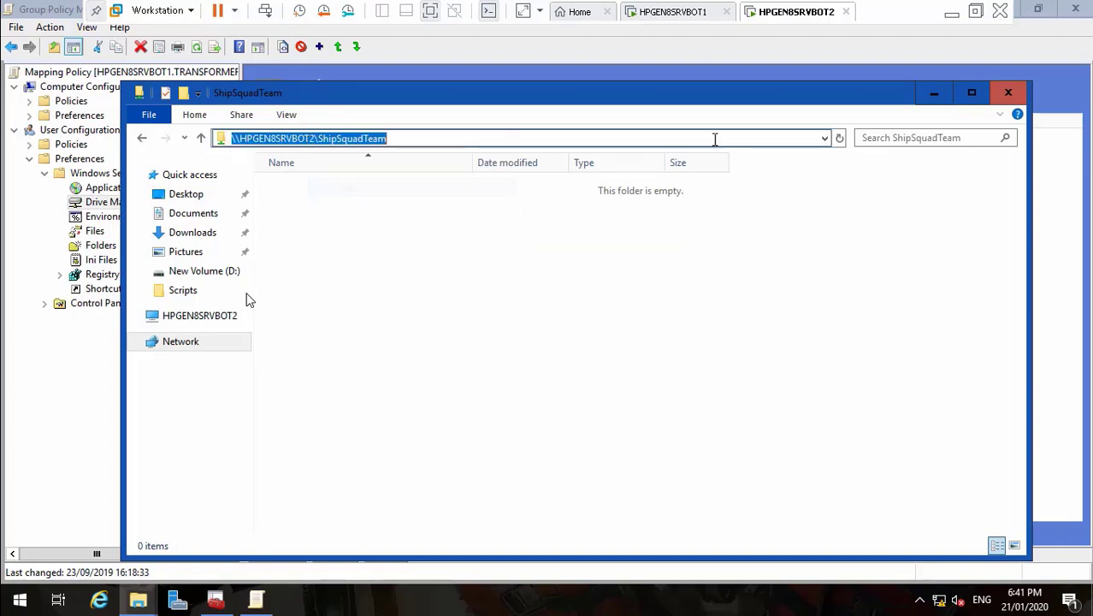
left_click(933, 92)
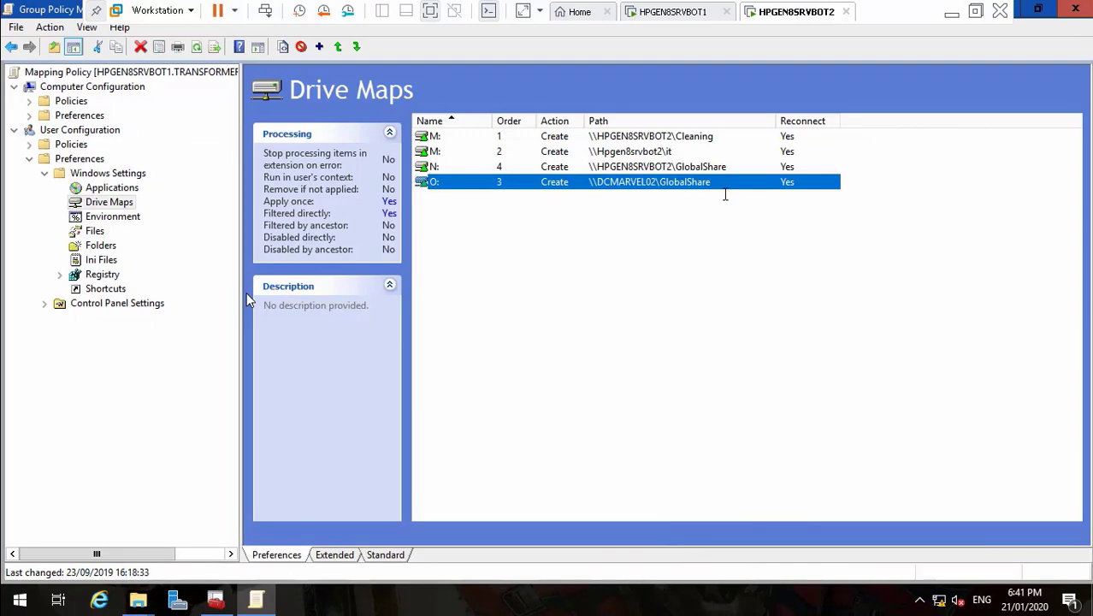
- Point the O: drive map to \\HPGEN8SRVBOT2\ShipSquadTeam and relabel it ShipSquadTeam
right_click(434, 186)
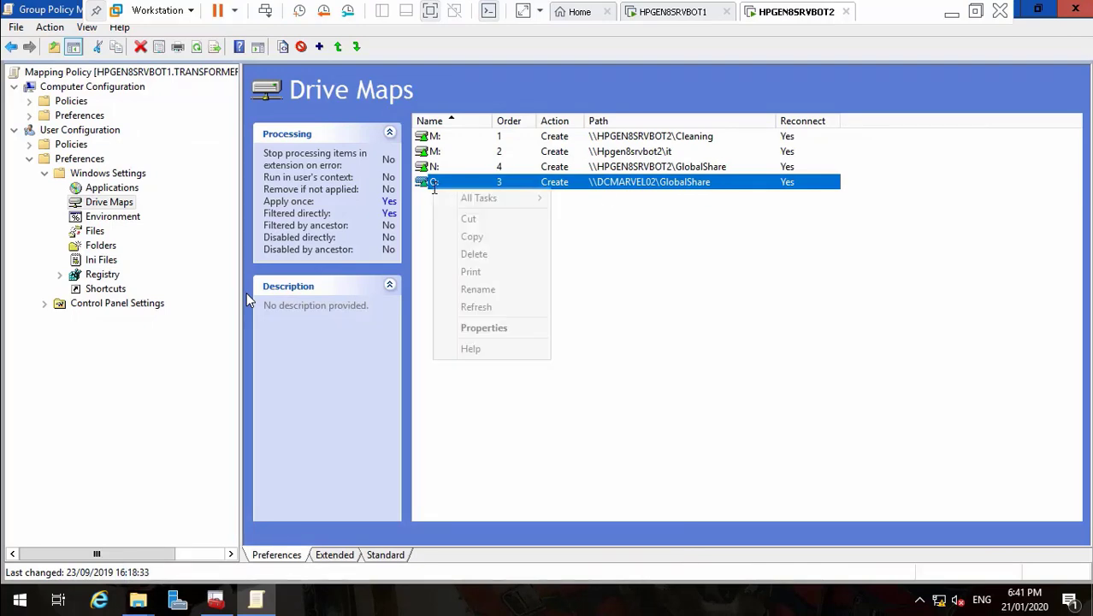
left_click(484, 329)
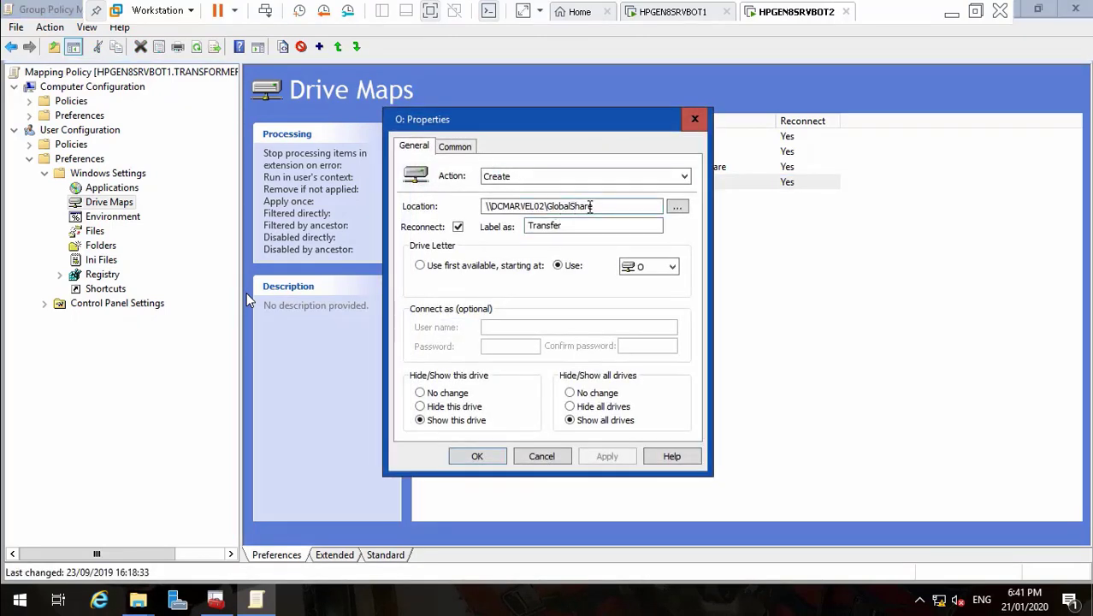
left_click(601, 206)
key("BackSpace")
key("BackSpace")
key("BackSpace")
key("BackSpace")
key("BackSpace")
key("BackSpace")
key("BackSpace")
key("BackSpace")
key("BackSpace")
key("BackSpace")
key("BackSpace")
key("BackSpace")
key("BackSpace")
key("BackSpace")
key("BackSpace")
key("BackSpace")
key("BackSpace")
key("BackSpace")
key("BackSpace")
key("BackSpace")
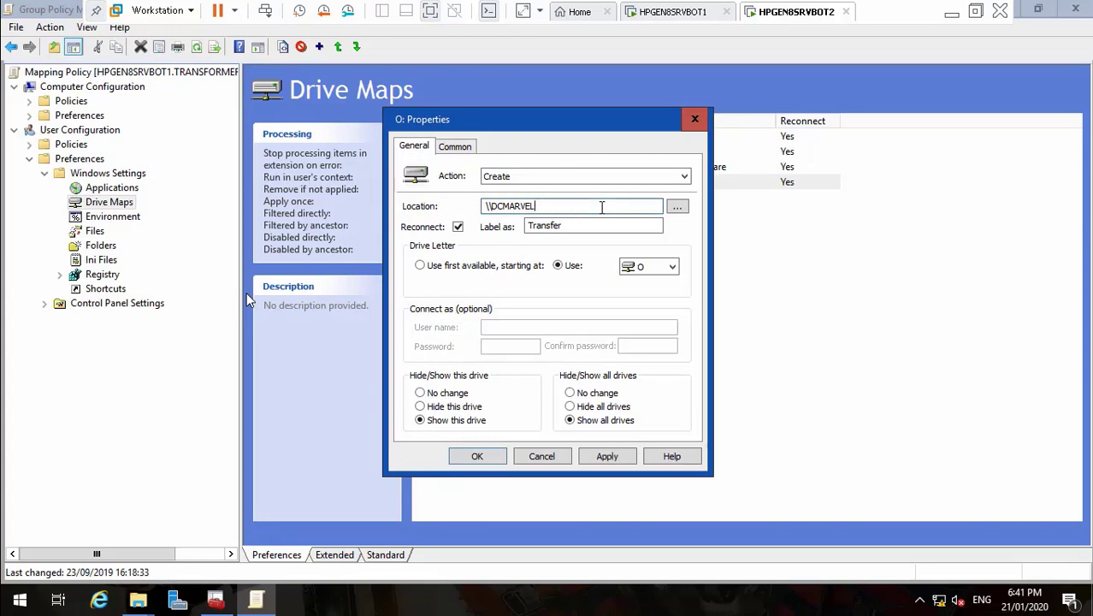
key("ctrl+v")
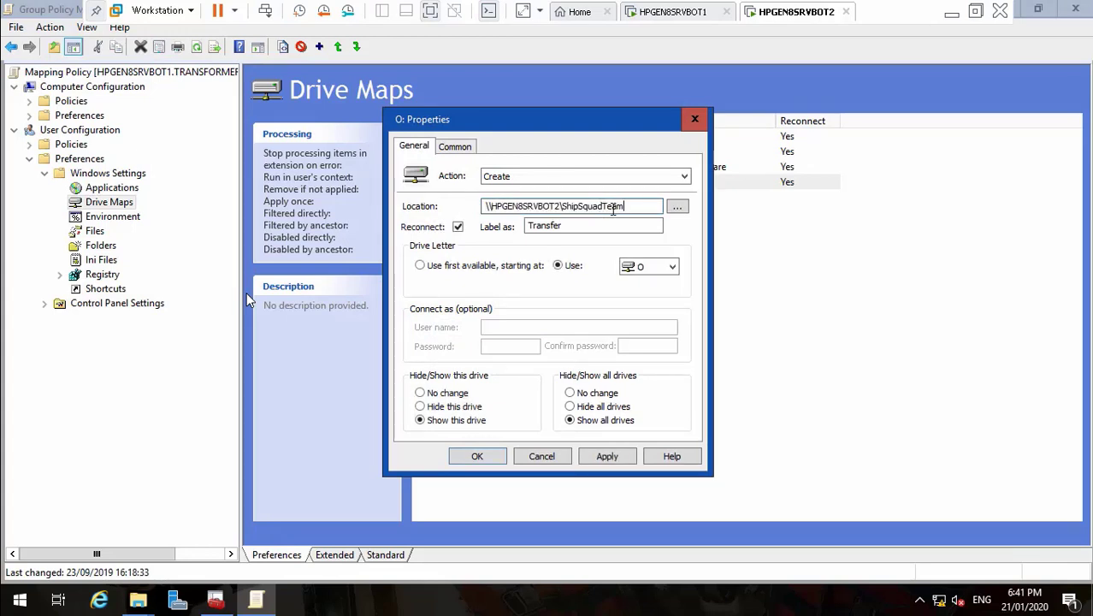
left_click_drag(626, 206, 562, 206)
key("ctrl+c")
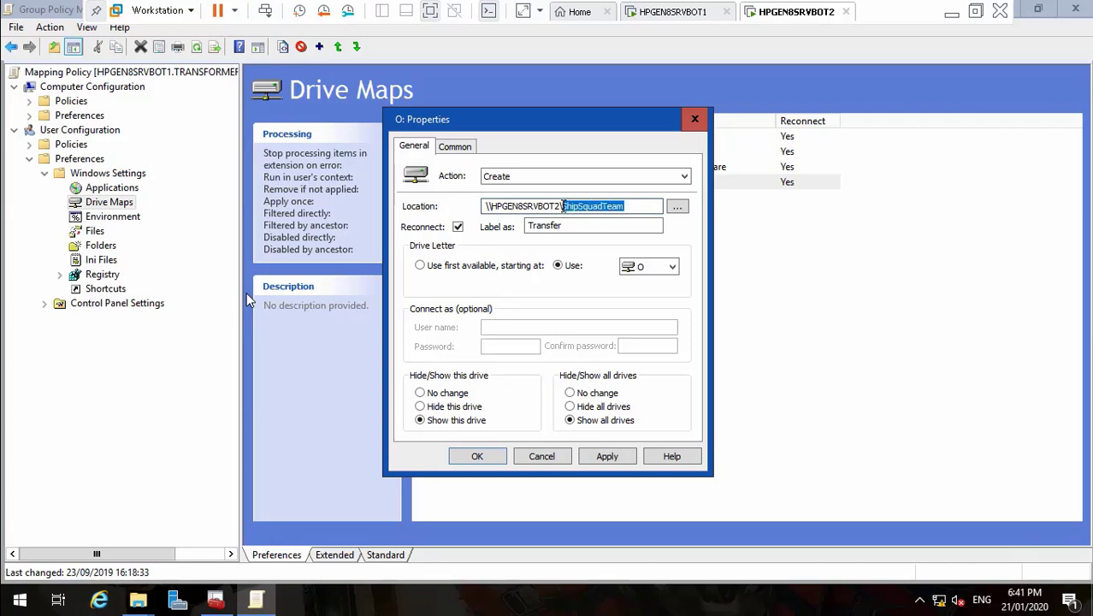
left_click(565, 225)
key("BackSpace")
key("BackSpace")
key("BackSpace")
key("BackSpace")
key("BackSpace")
key("BackSpace")
key("BackSpace")
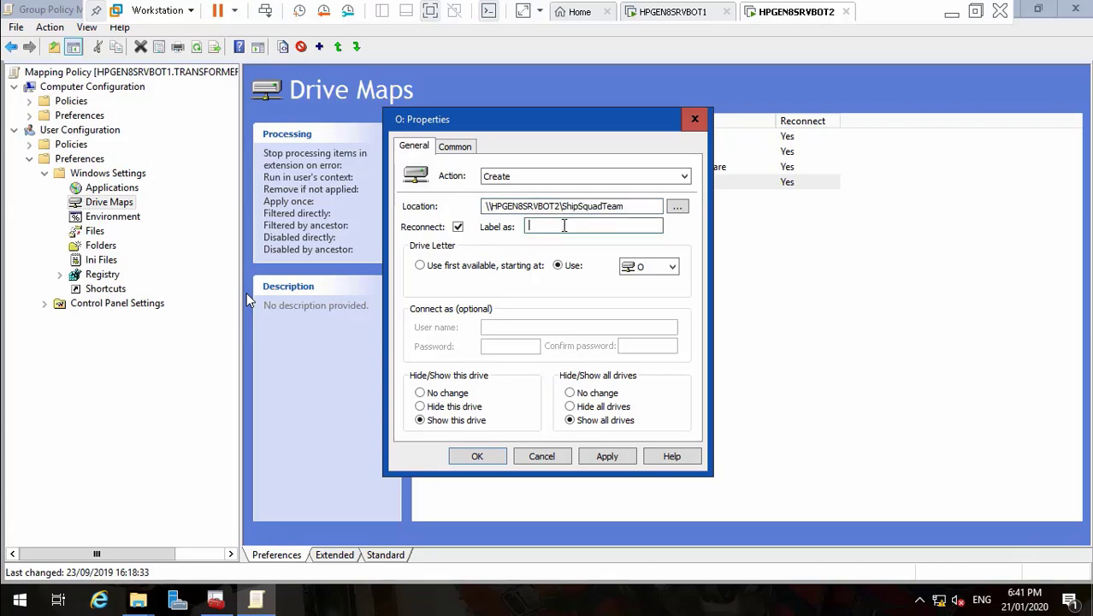
key("ctrl+v")
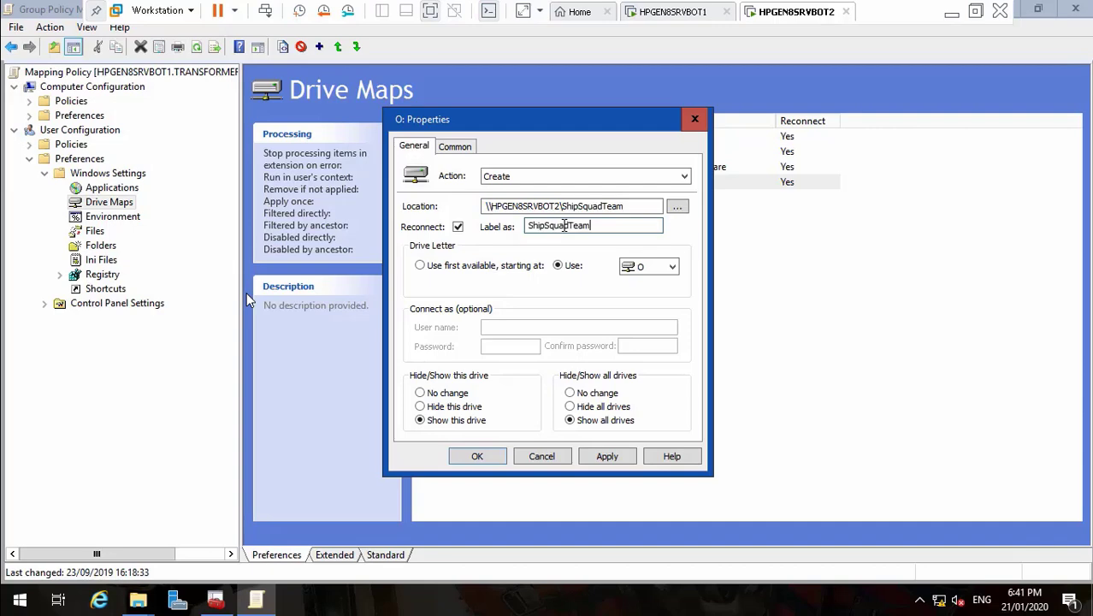
- Target the O: map at the TRANSFORMERS\TR_SHC group and save its properties
left_click(457, 145)
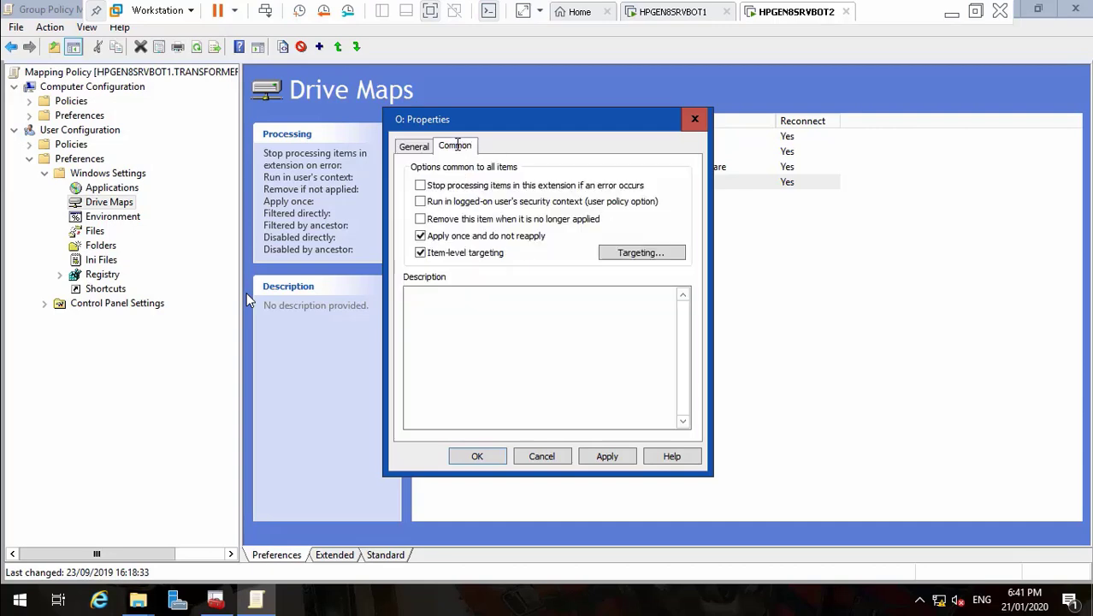
left_click(617, 250)
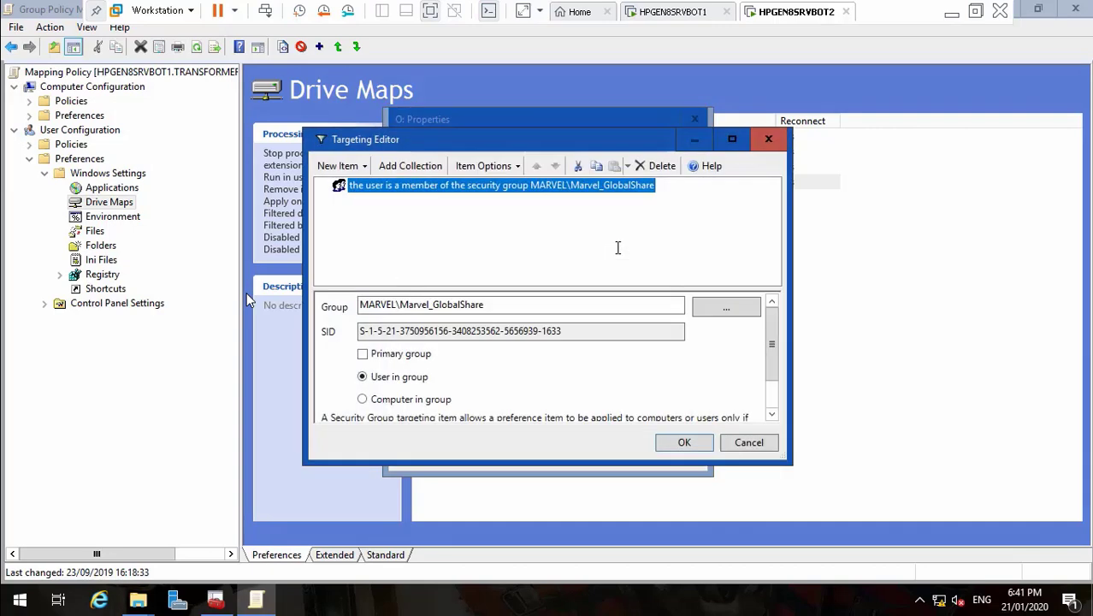
left_click(725, 307)
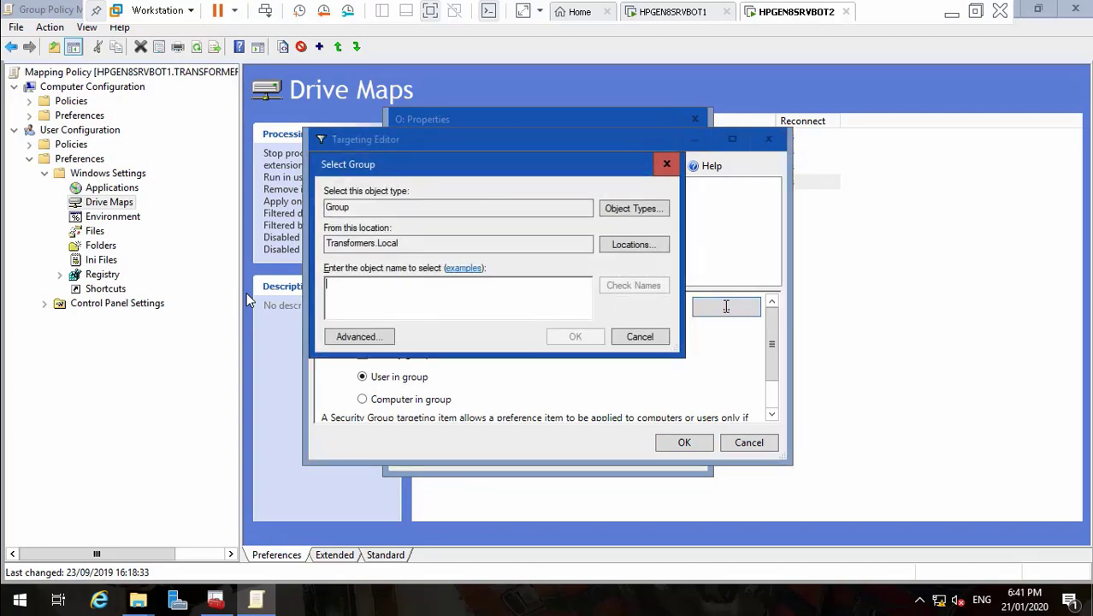
type("TR_SH")
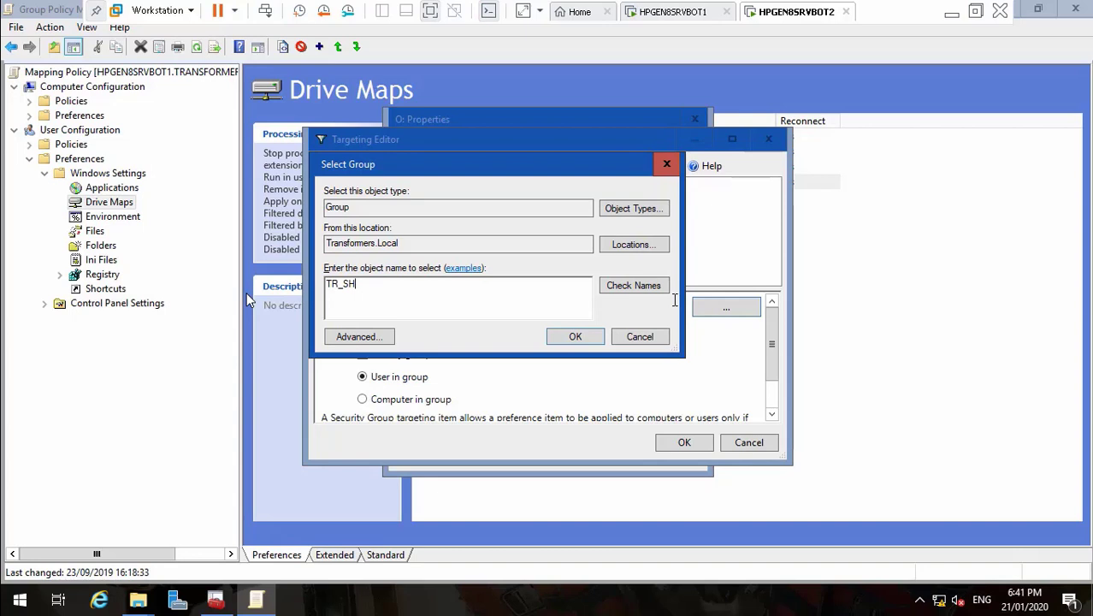
type("C")
left_click(648, 283)
left_click(572, 340)
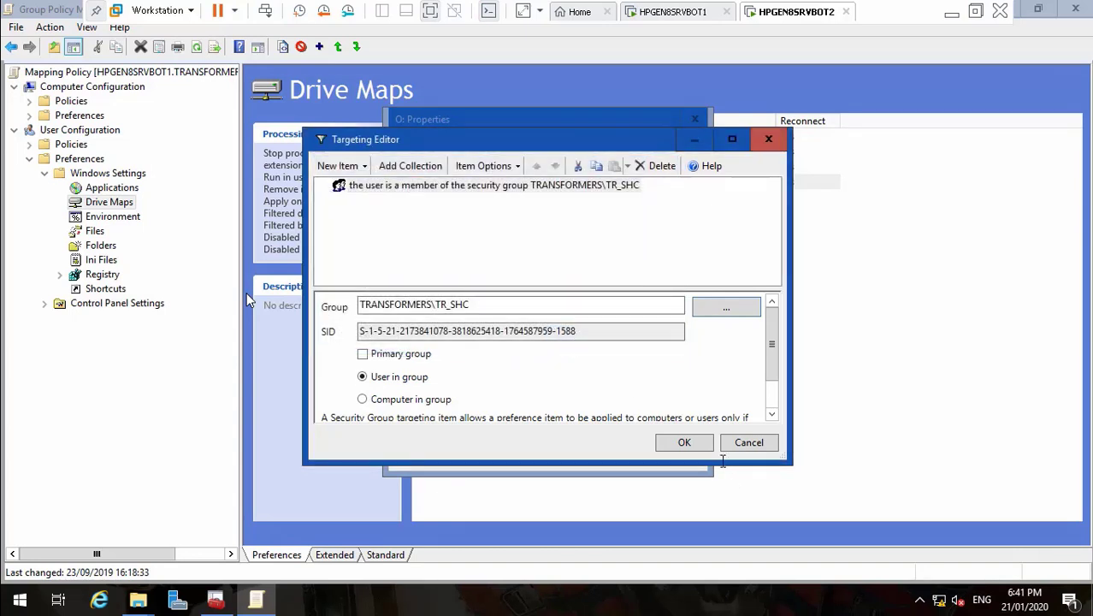
left_click(695, 441)
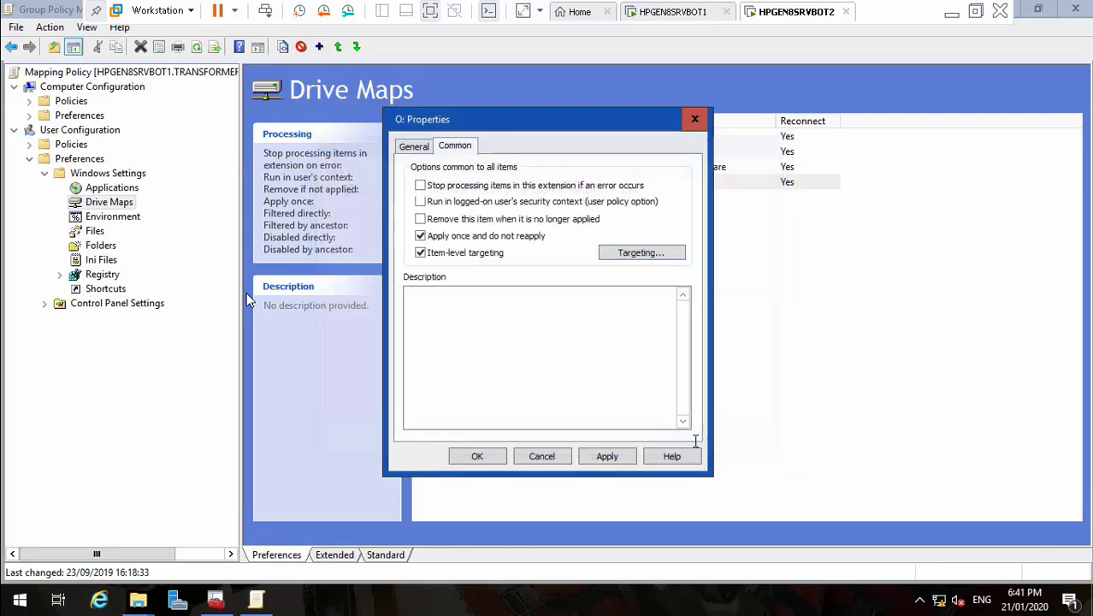
left_click(606, 456)
left_click(479, 456)
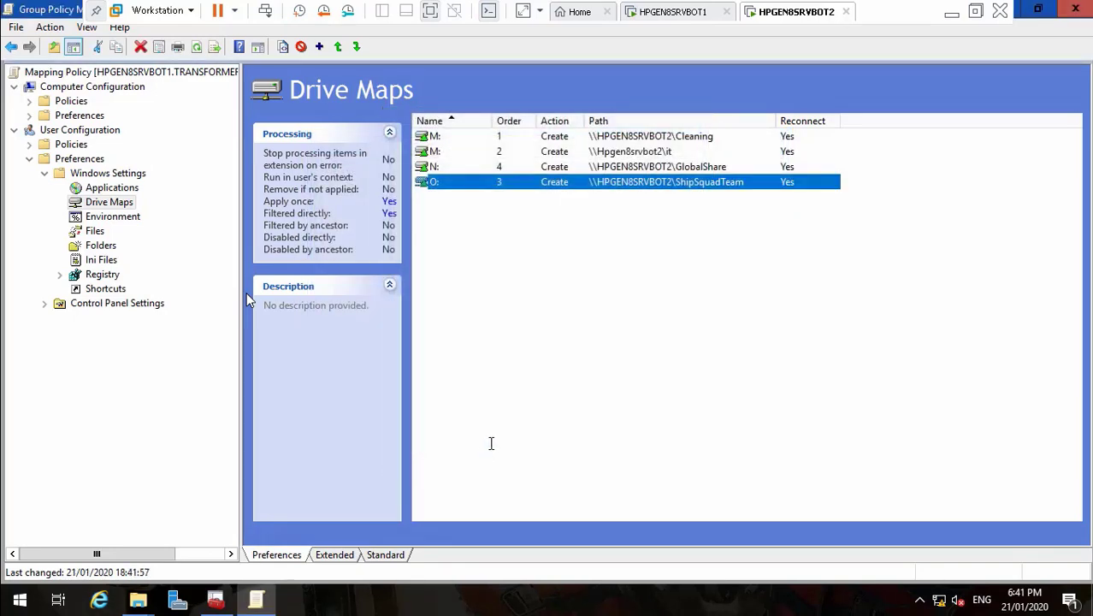
- Duplicate the Cleaning M: drive map and open the copy's properties
left_click(430, 137)
right_click(427, 136)
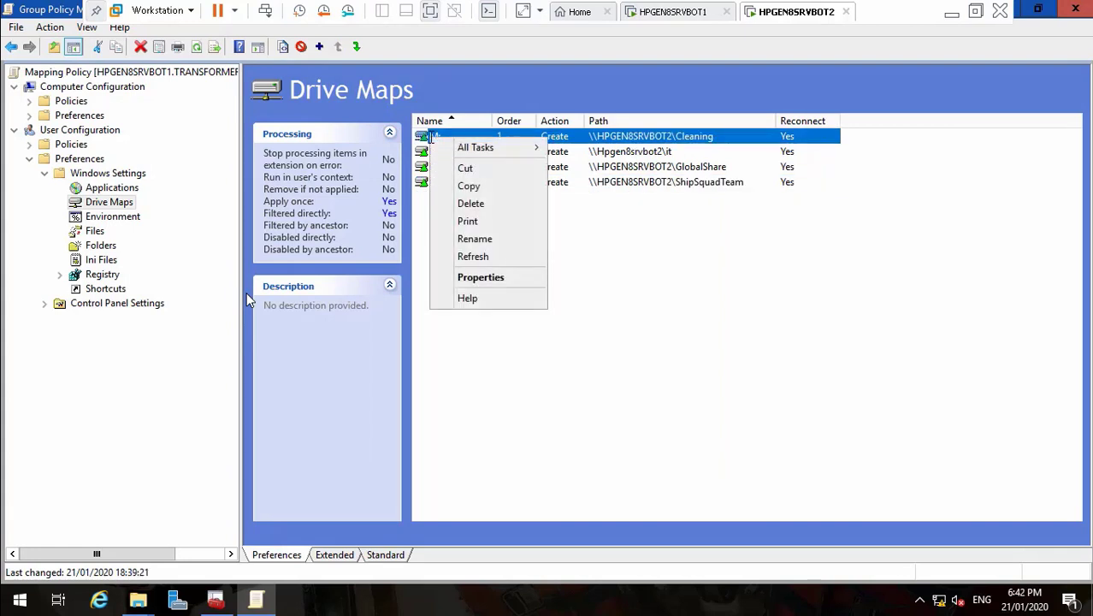
left_click(464, 184)
right_click(460, 218)
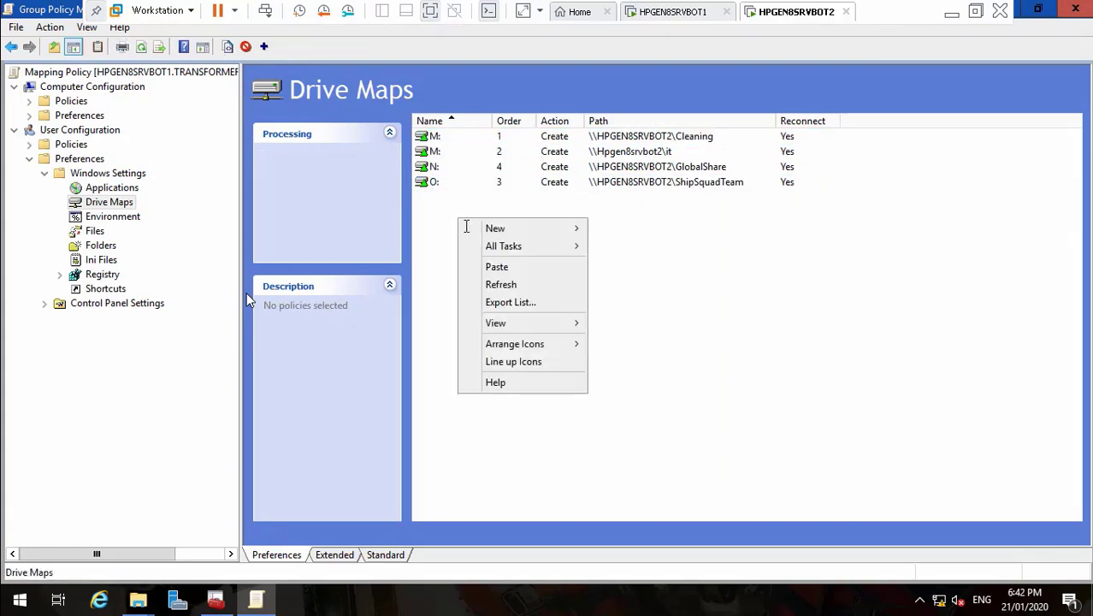
left_click(488, 266)
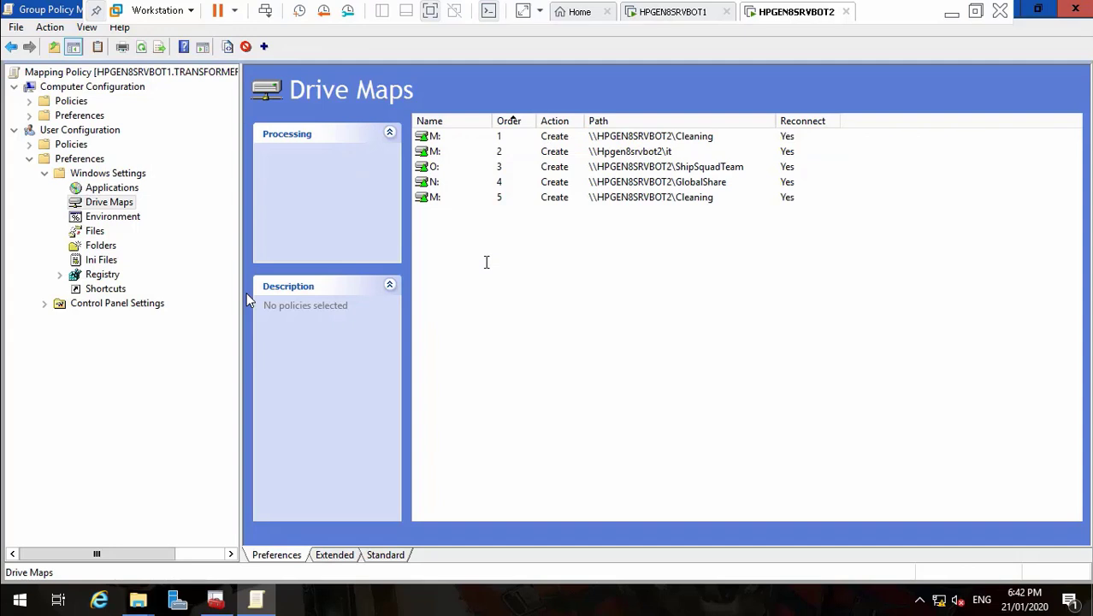
left_click(435, 199)
right_click(435, 198)
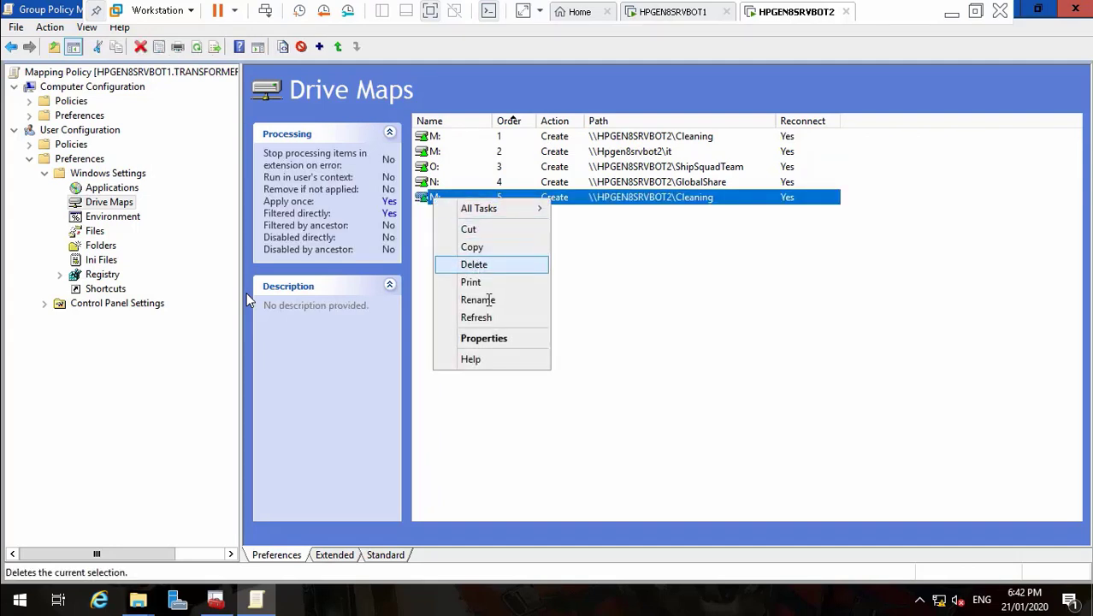
left_click(477, 338)
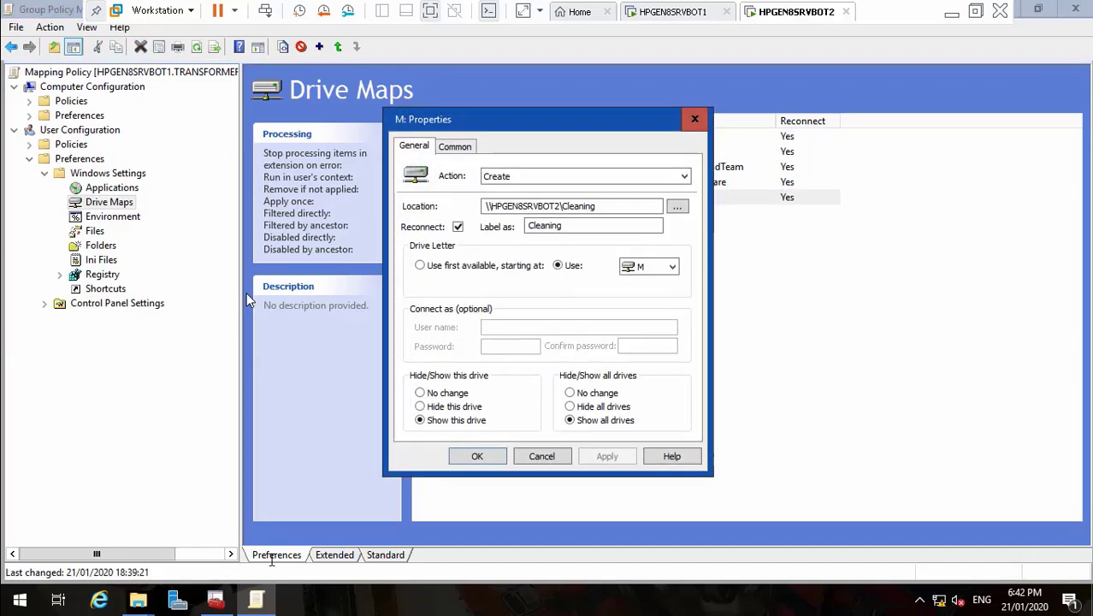
- Browse Explorer to the \\HPGEN8SRVBOT2\Engineering share and select its full path
mouse_move(137, 600)
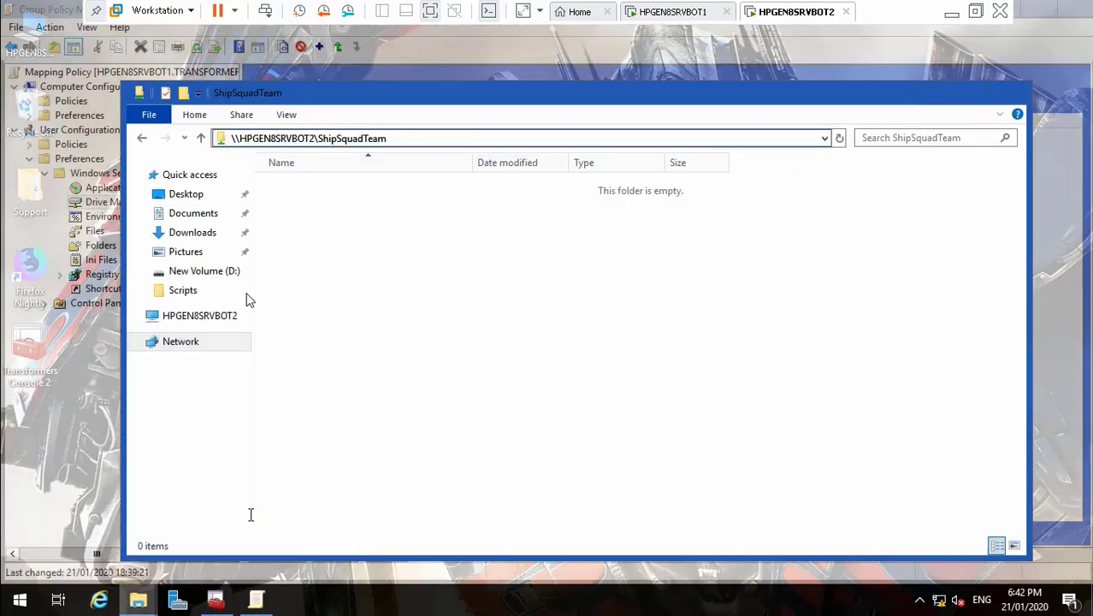
left_click(252, 518)
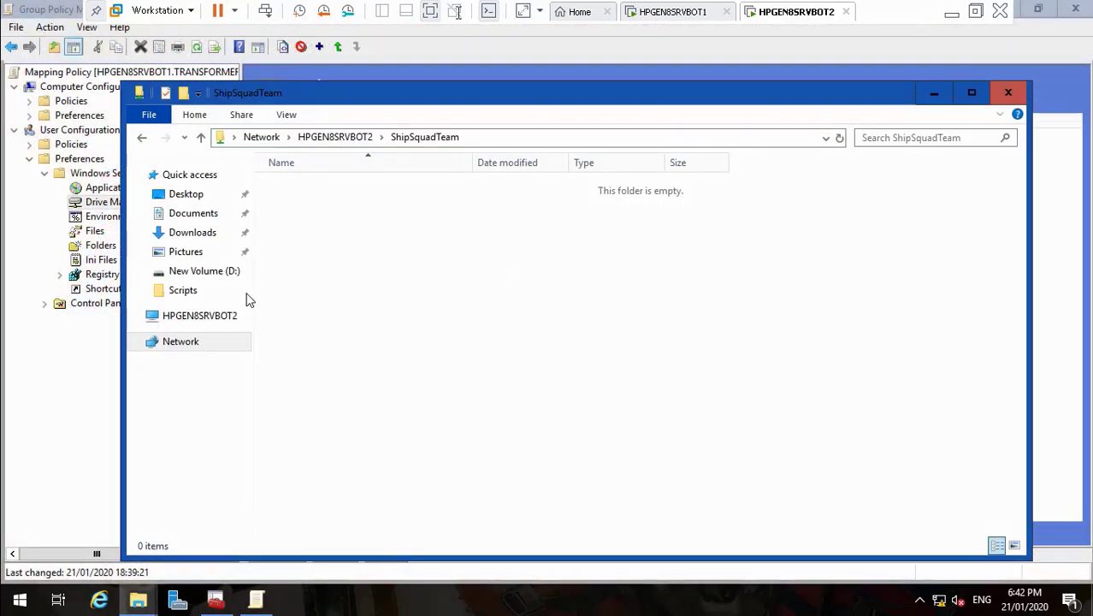
left_click(329, 138)
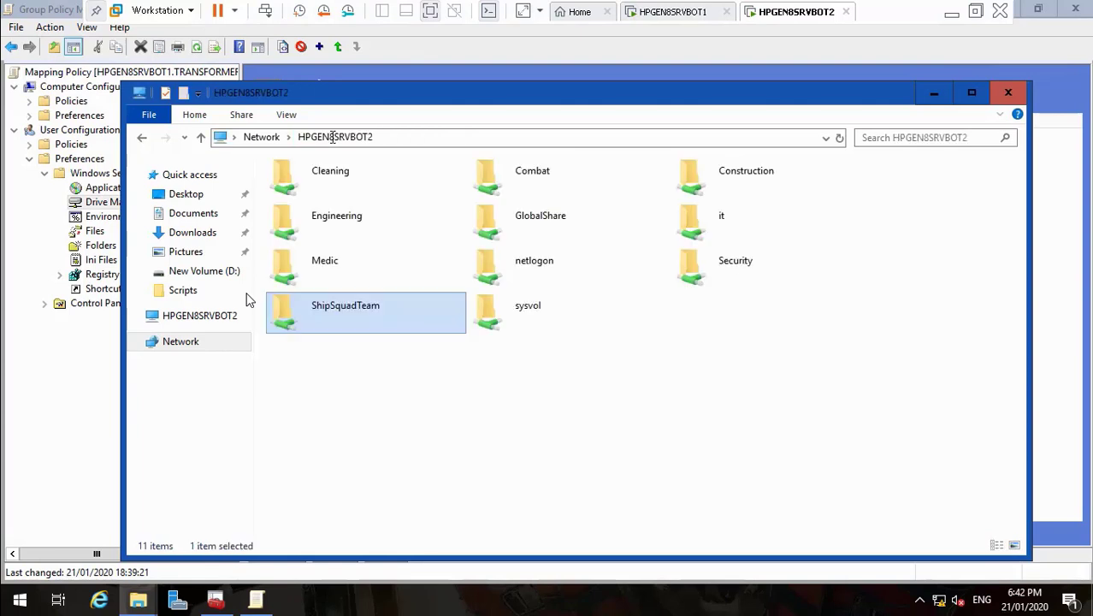
double_click(359, 216)
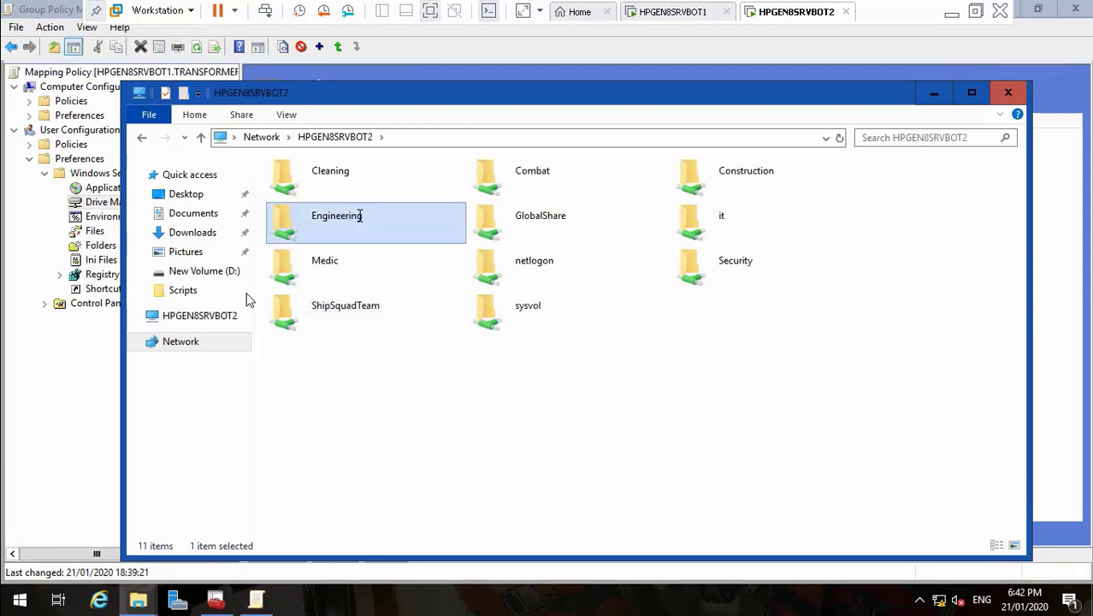
left_click(490, 133)
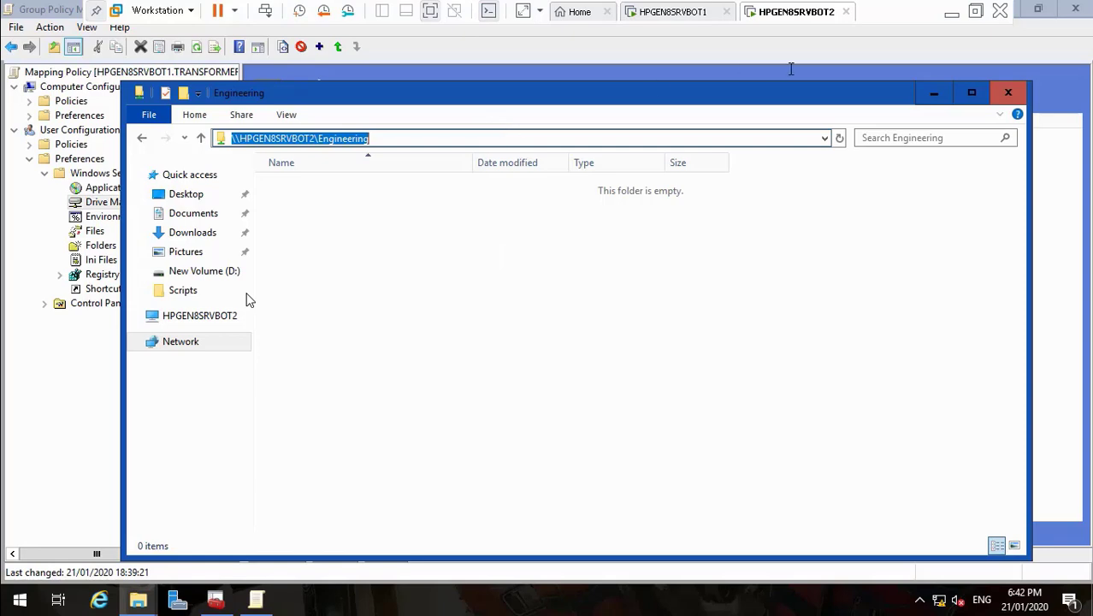
left_click(933, 92)
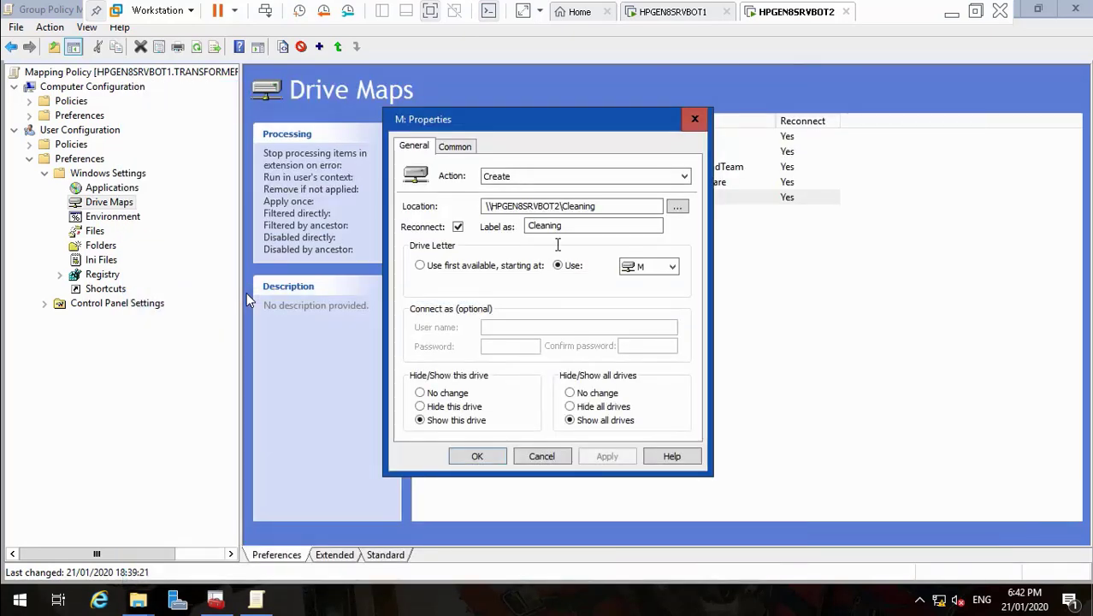
- Set the copy's Location to \\HPGEN8SRVBOT2\Engineering and its label to Engineering
left_click(625, 205)
key("BackSpace")
key("BackSpace")
key("BackSpace")
key("BackSpace")
key("BackSpace")
key("BackSpace")
key("BackSpace")
key("BackSpace")
key("BackSpace")
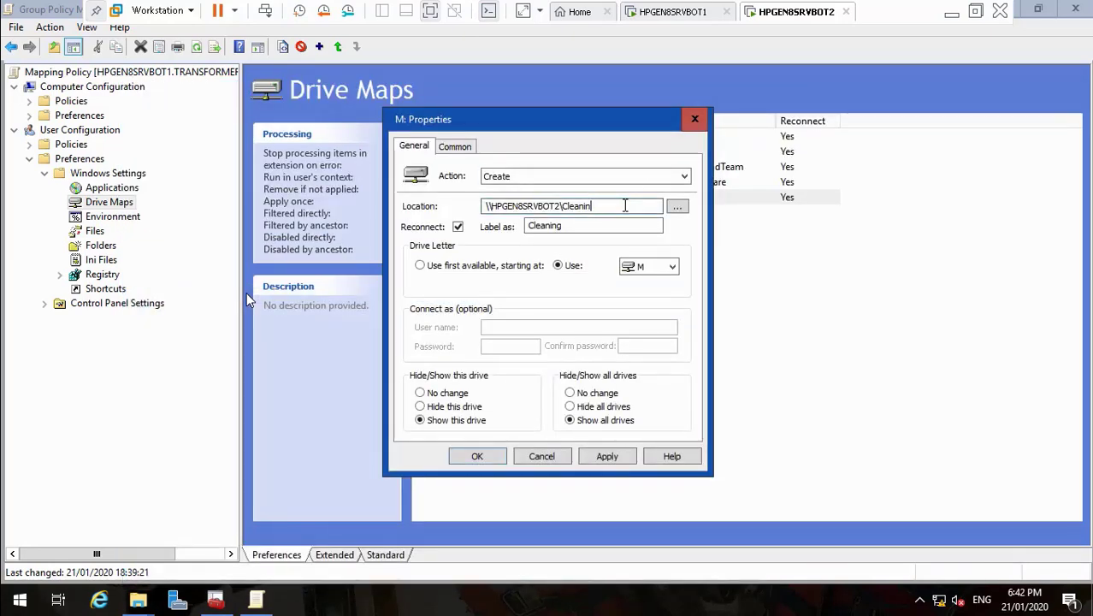
key("BackSpace")
key("BackSpace")
key("BackSpace")
key("BackSpace")
key("BackSpace")
key("BackSpace")
key("BackSpace")
key("BackSpace")
key("BackSpace")
key("BackSpace")
key("BackSpace")
key("BackSpace")
key("BackSpace")
key("BackSpace")
key("ctrl+v")
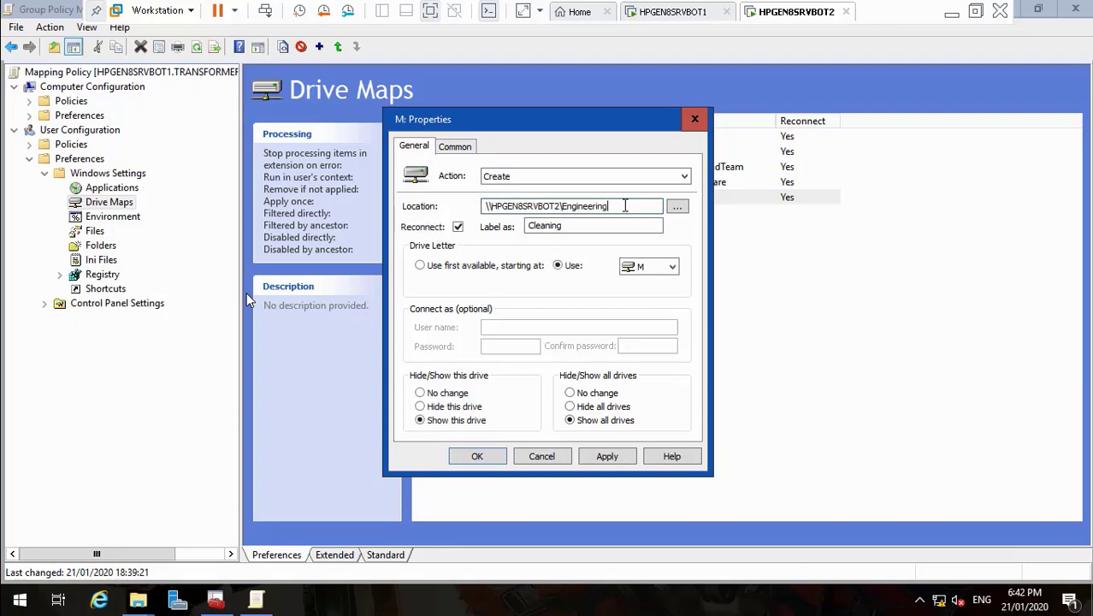
left_click(612, 226)
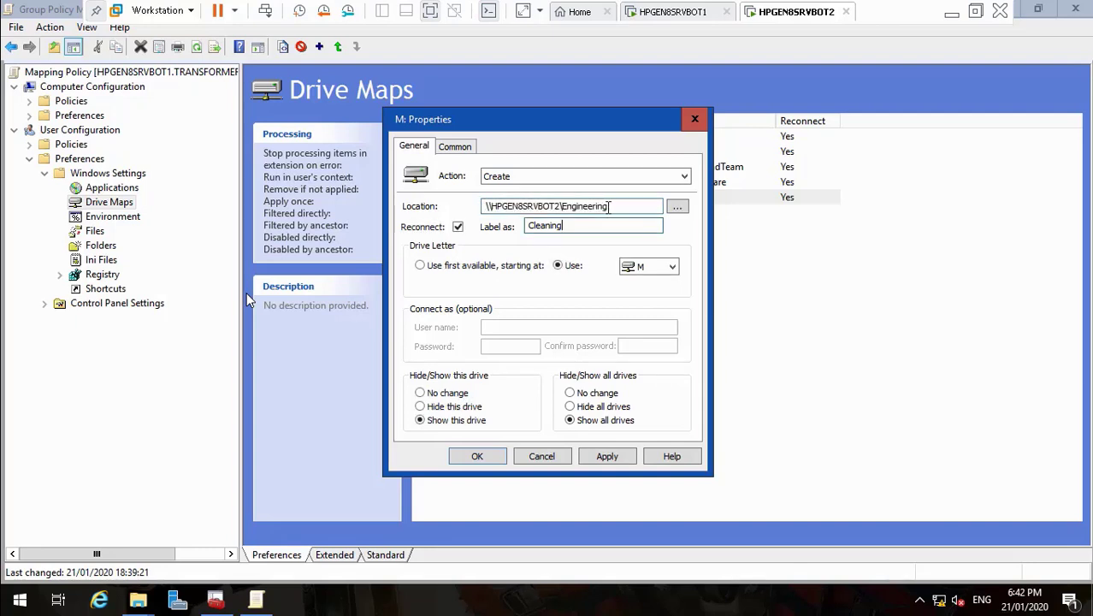
left_click_drag(609, 206, 565, 208)
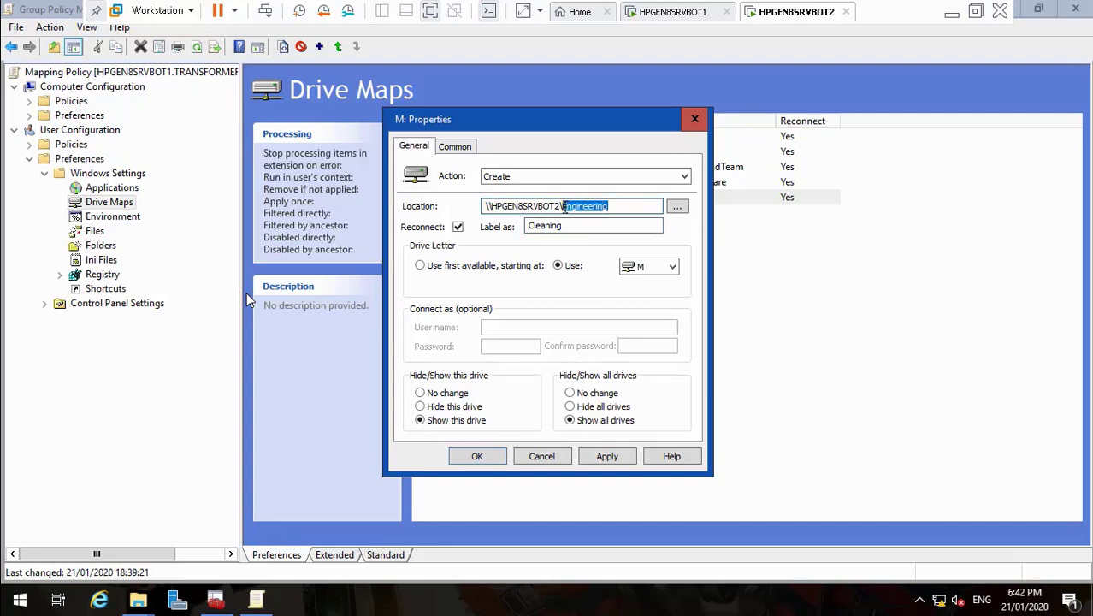
left_click(569, 226)
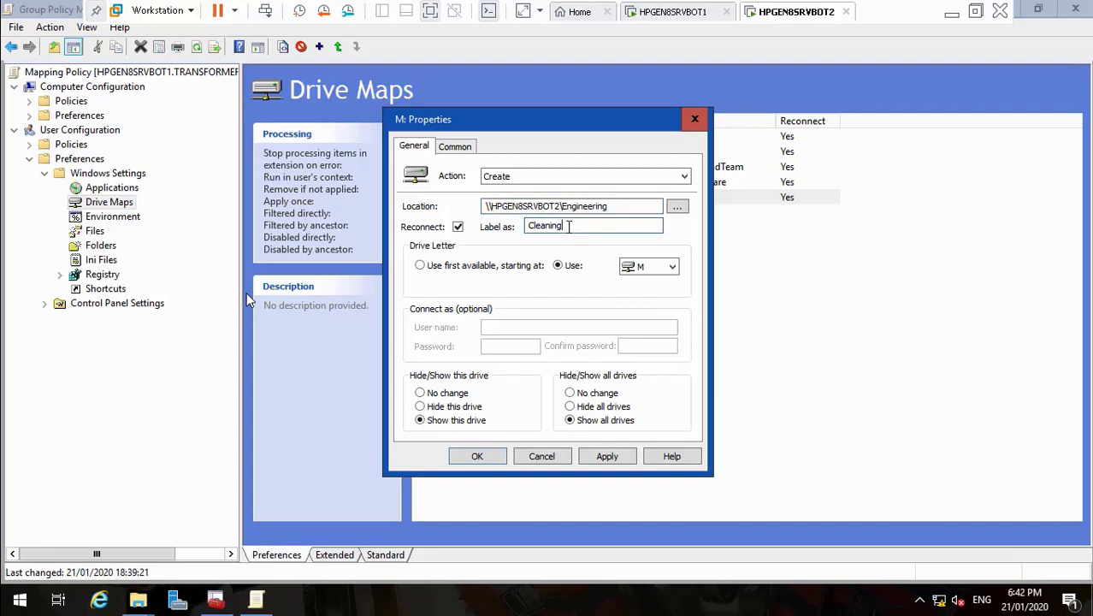
key("BackSpace")
key("BackSpace")
key("BackSpace")
key("BackSpace")
key("BackSpace")
key("BackSpace")
key("ctrl+v")
- Retarget the map to the TRANSFORMERS\TR_ENG group, then apply and save
left_click(466, 147)
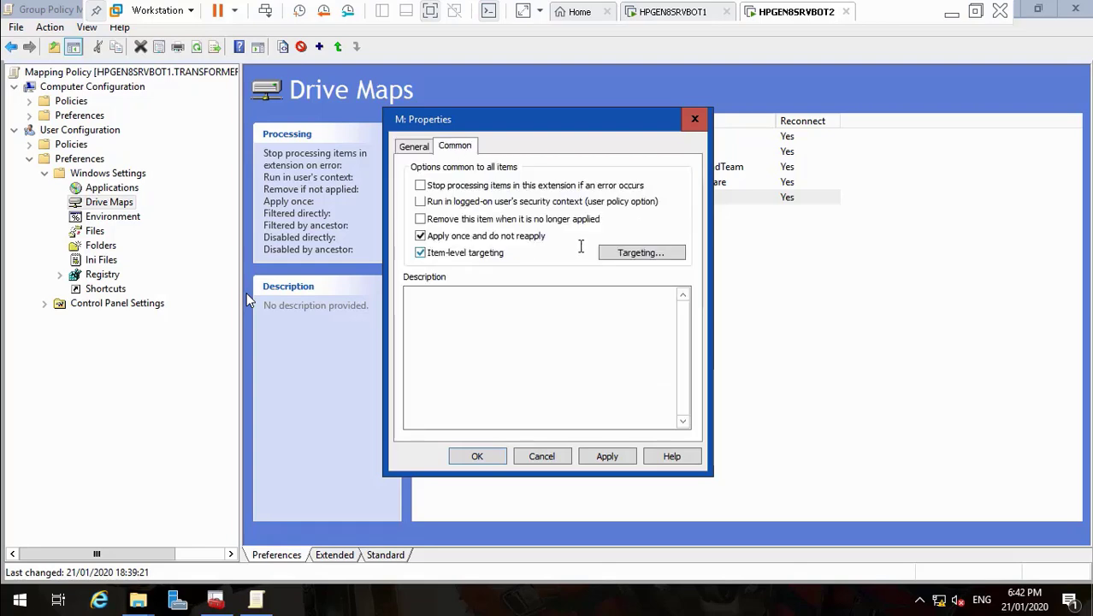
left_click(642, 252)
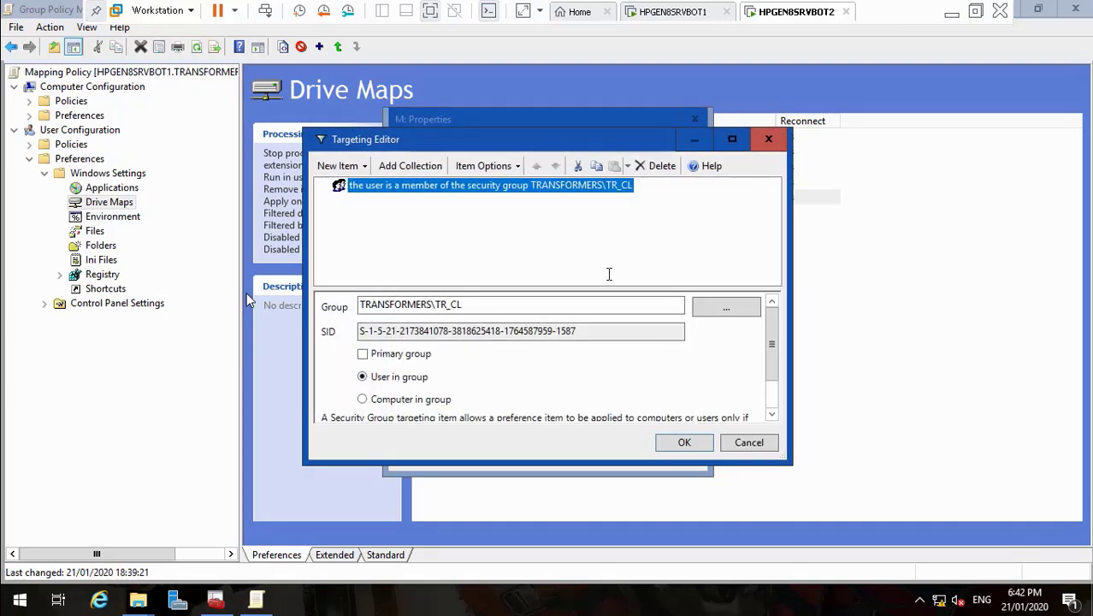
left_click(723, 307)
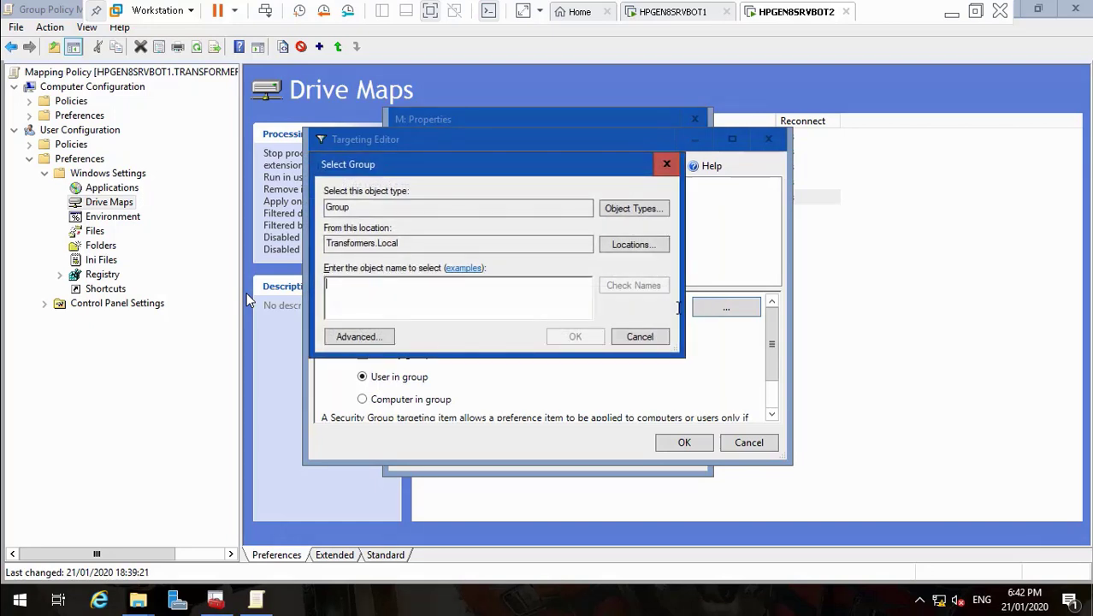
type("TR")
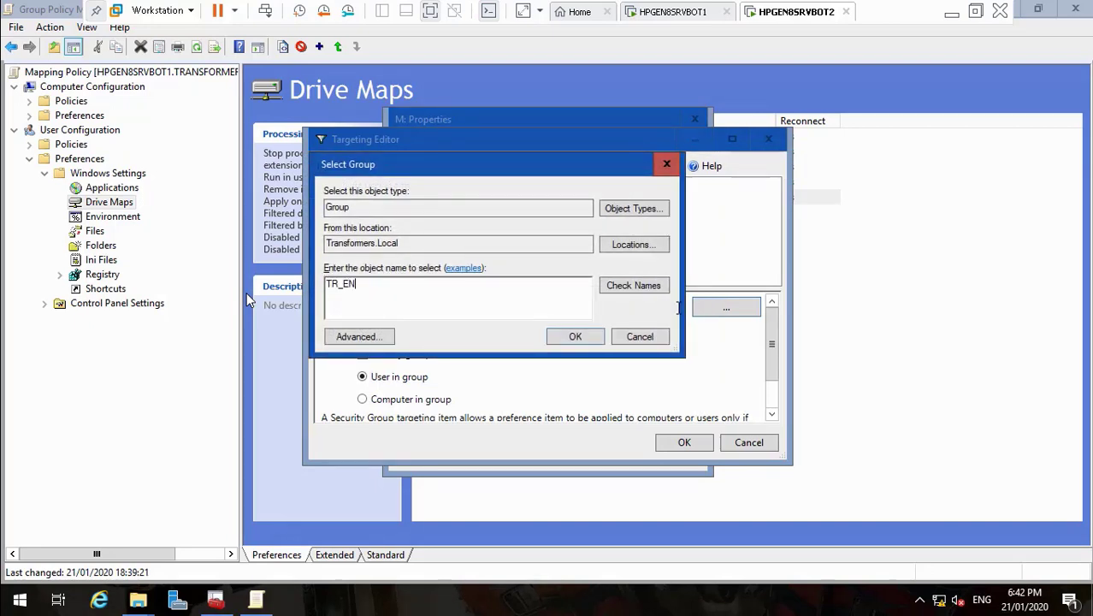
type("_EN")
left_click(641, 286)
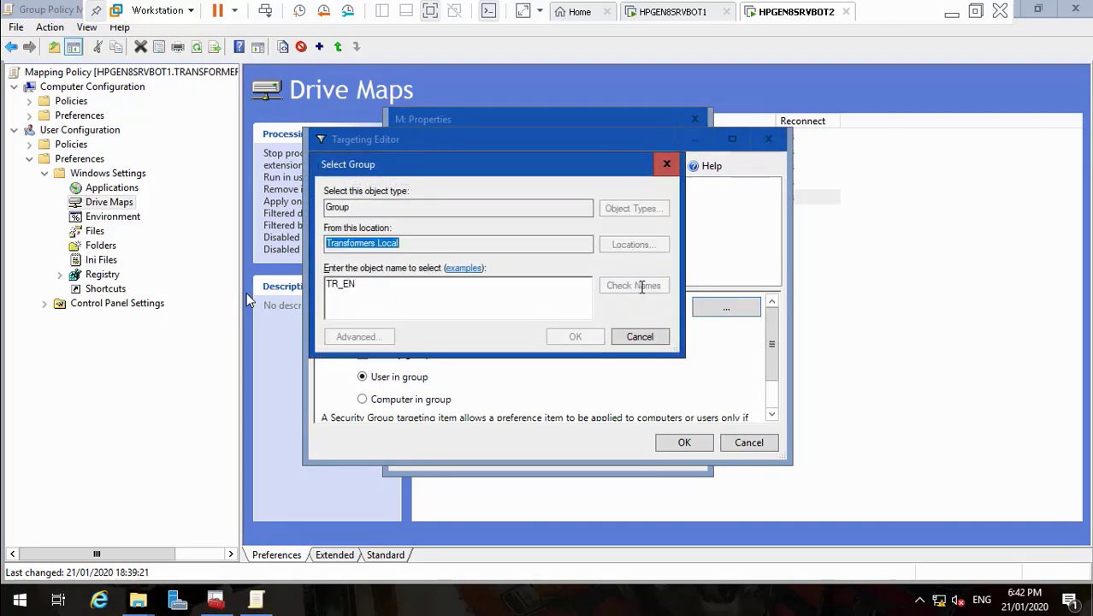
left_click(573, 335)
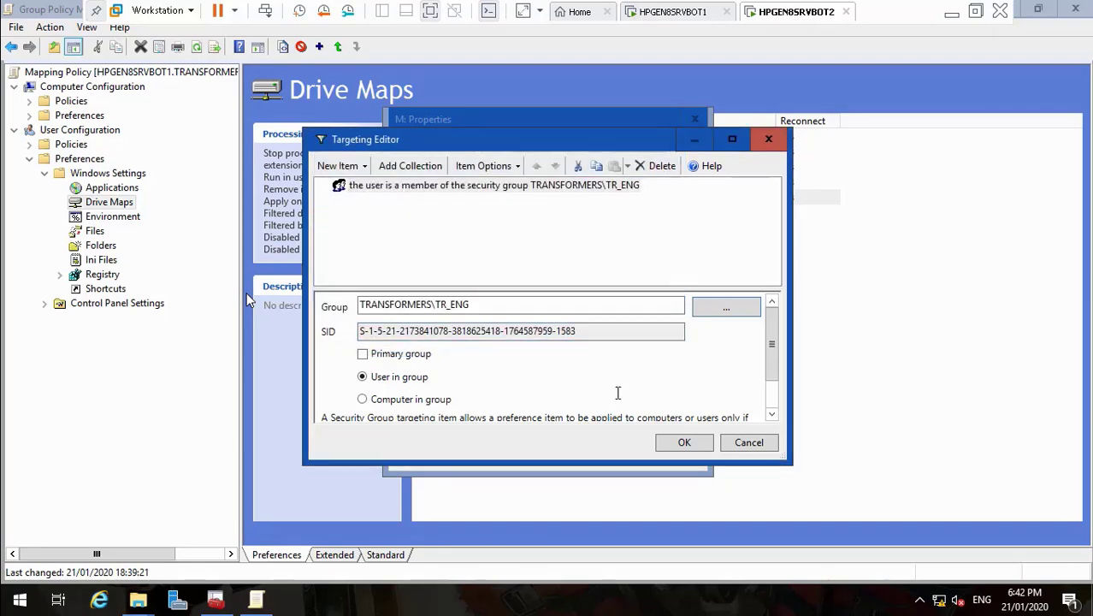
left_click(677, 440)
left_click(617, 456)
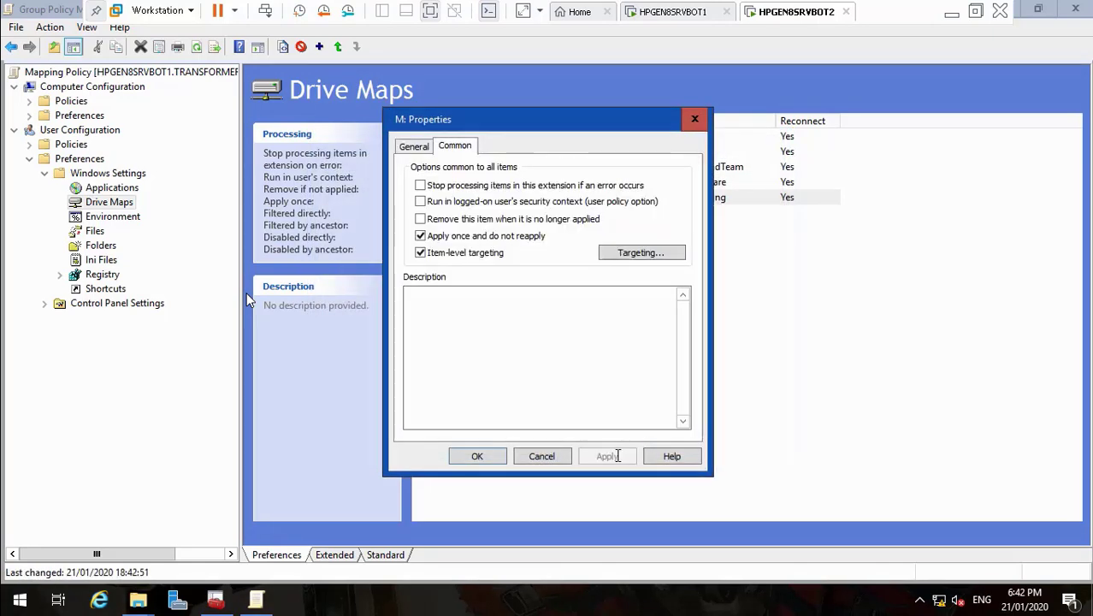
left_click(413, 146)
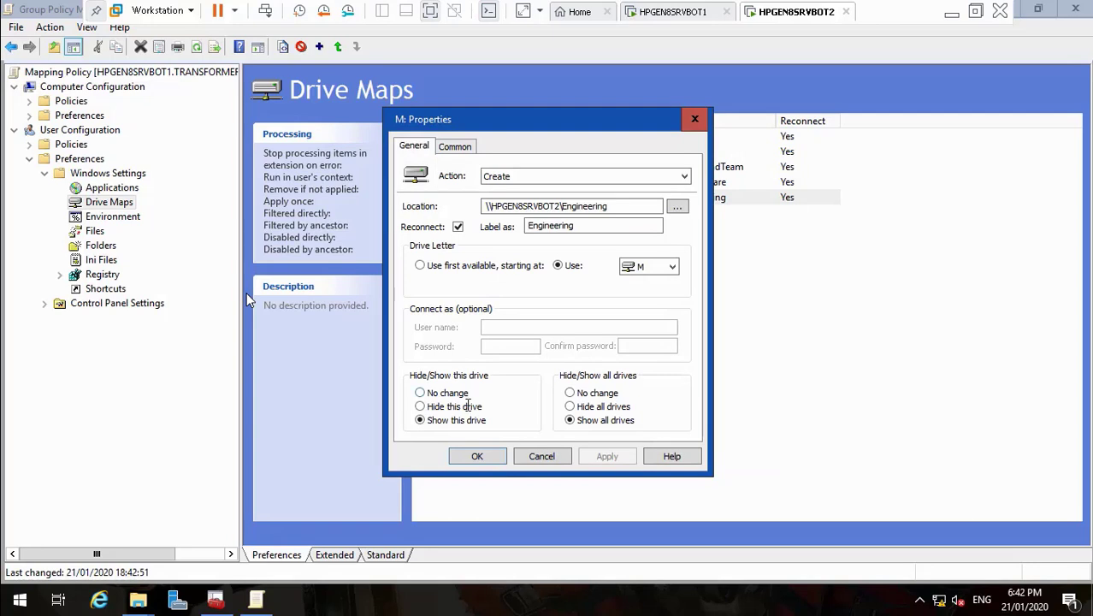
left_click(466, 458)
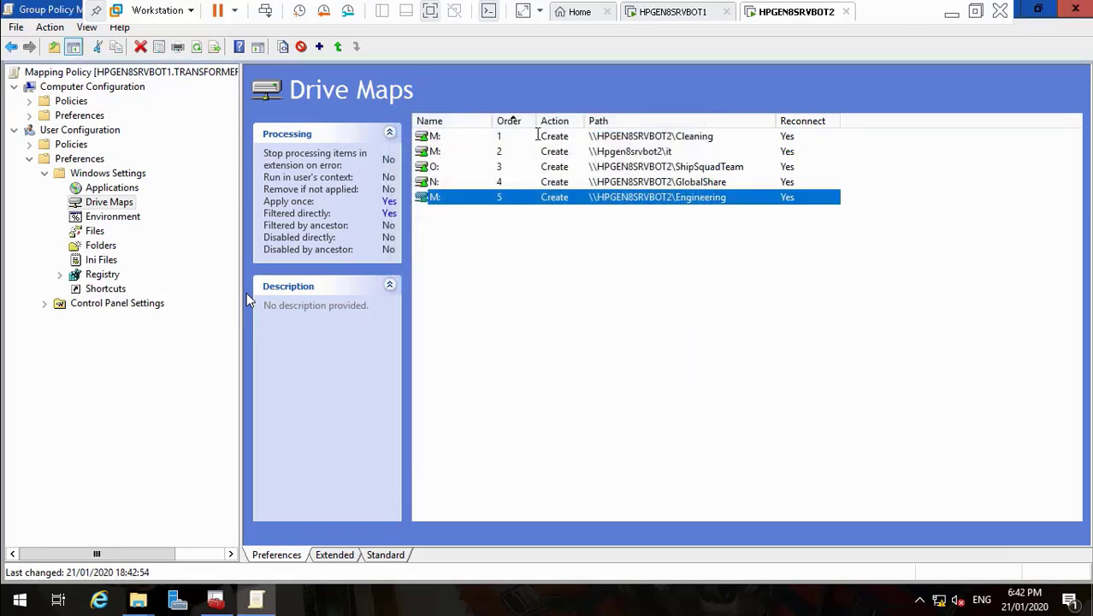
- Copy the Engineering M: drive map and paste it into Drive Maps as entry 6
right_click(472, 199)
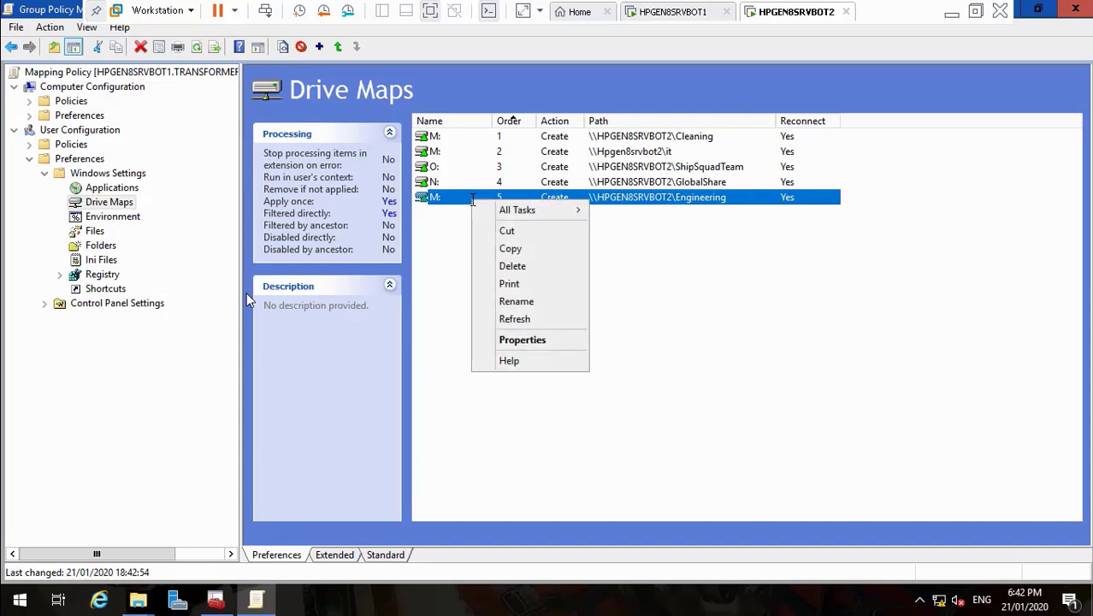
left_click(511, 250)
right_click(495, 259)
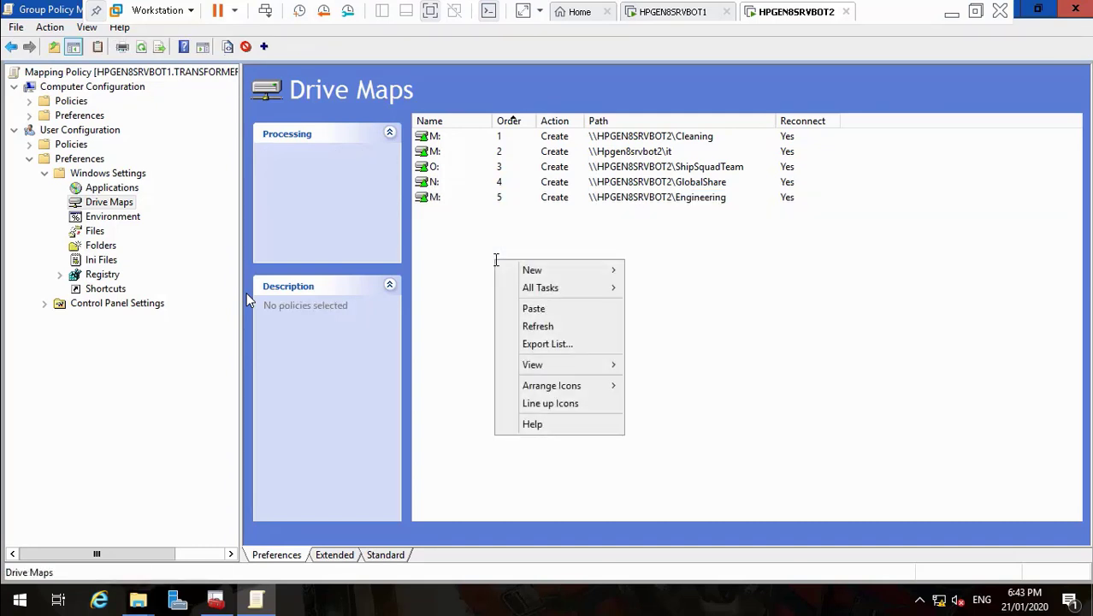
left_click(531, 309)
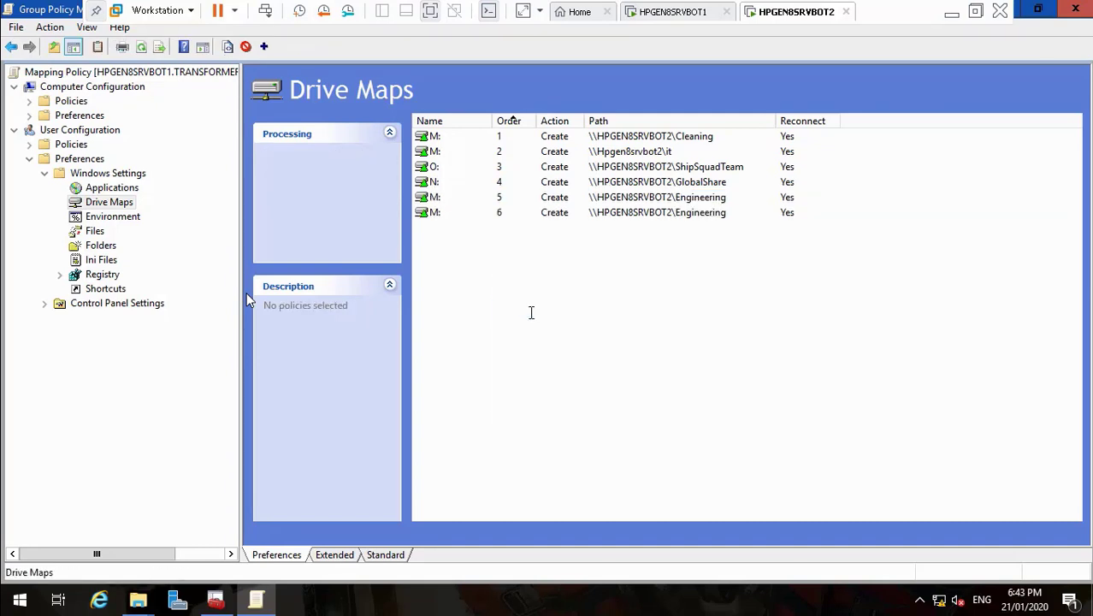
left_click(435, 214)
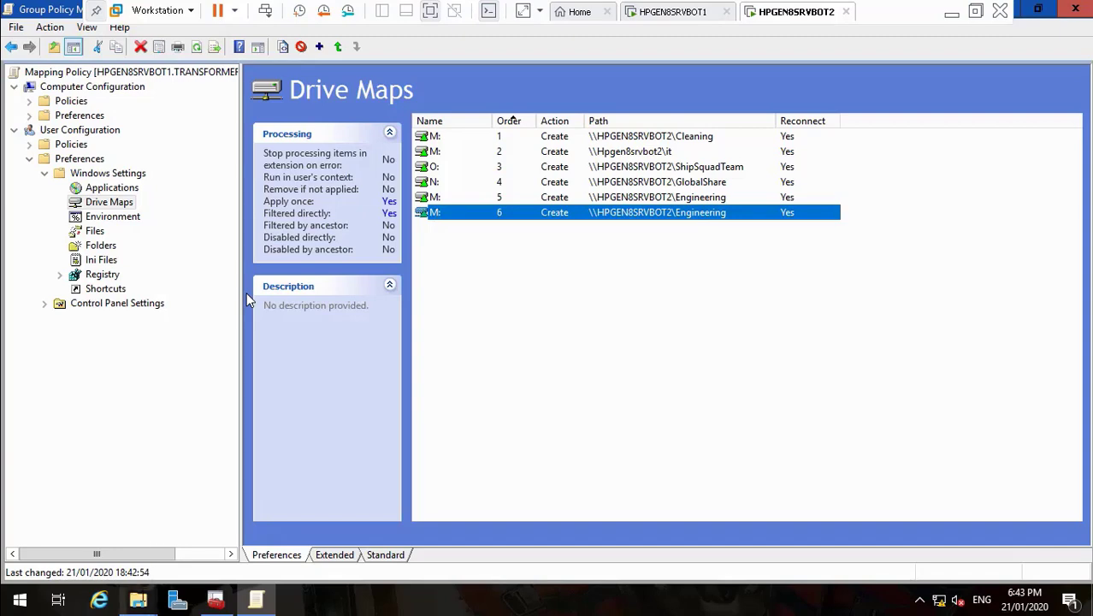
left_click(137, 600)
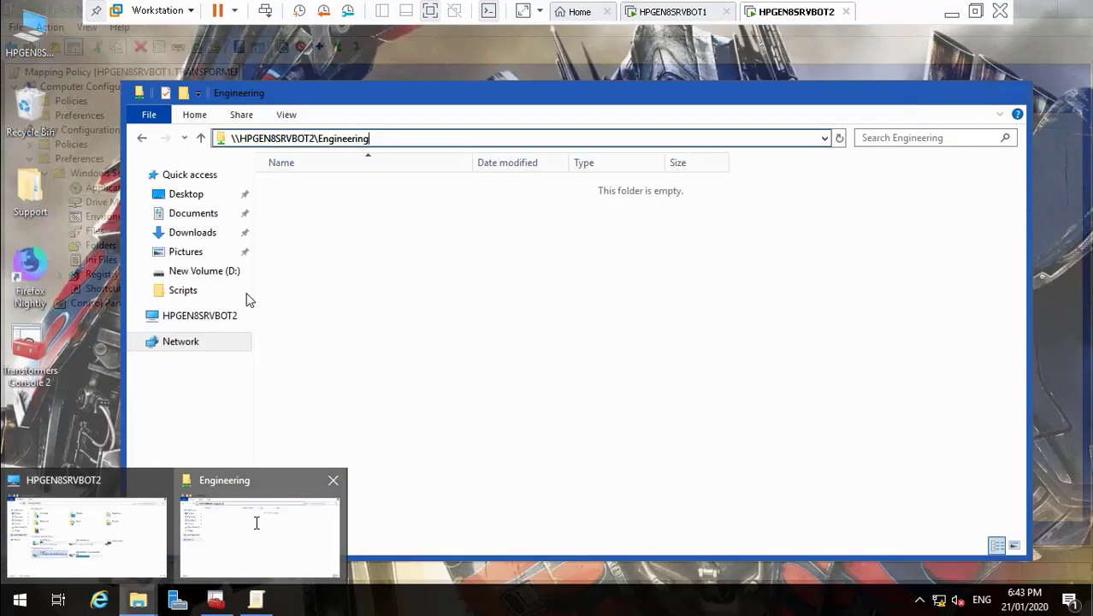
- Open the \\HPGEN8SRVBOT2\Combat share in Explorer, copy its address-bar path, and minimize Explorer
left_click(254, 520)
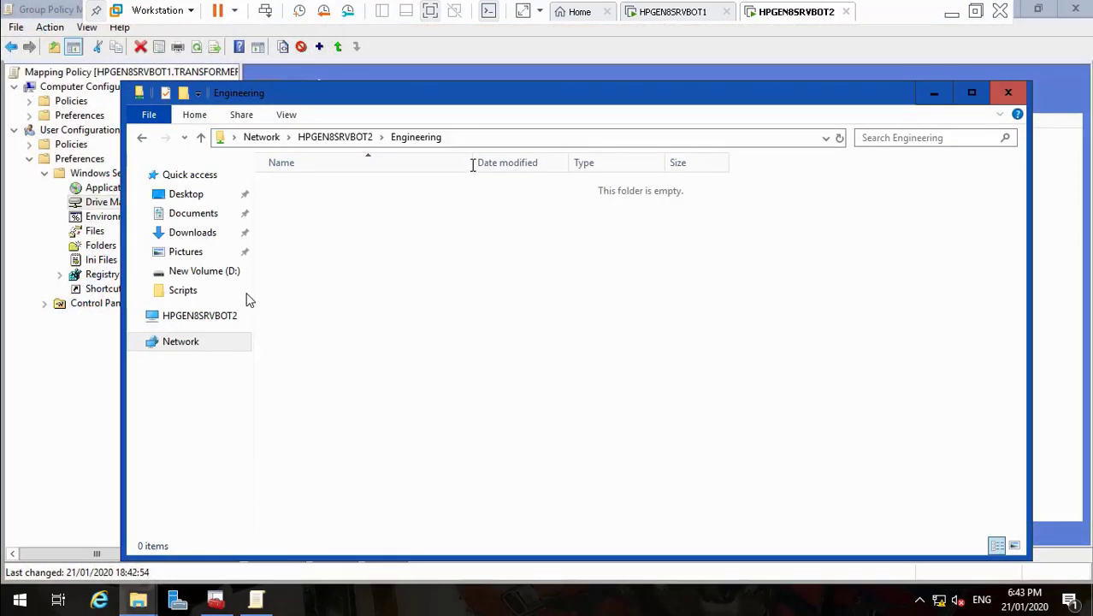
left_click(350, 137)
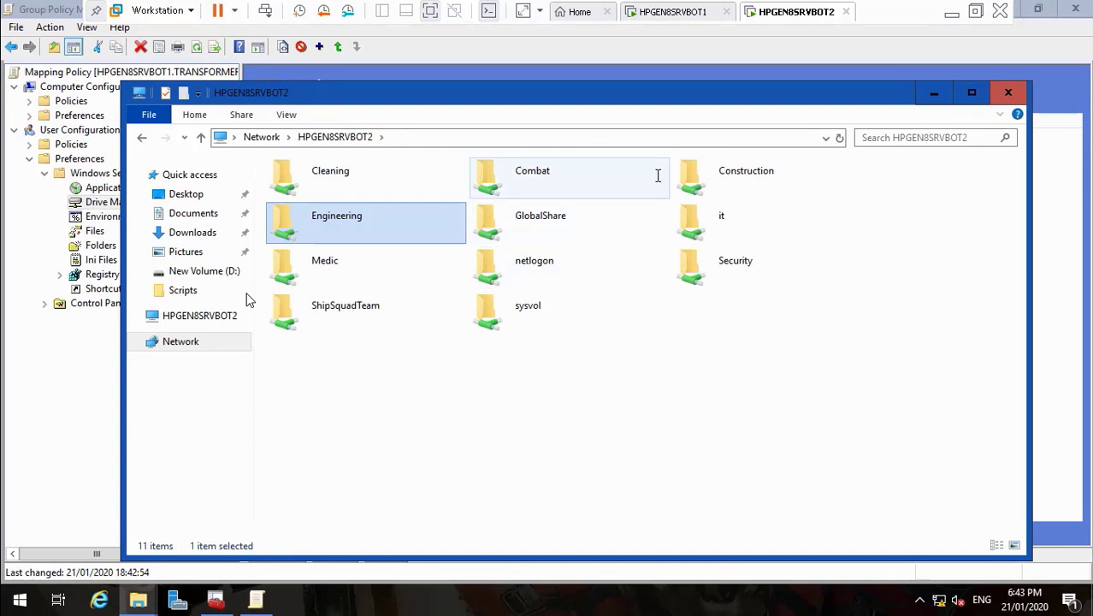
double_click(563, 175)
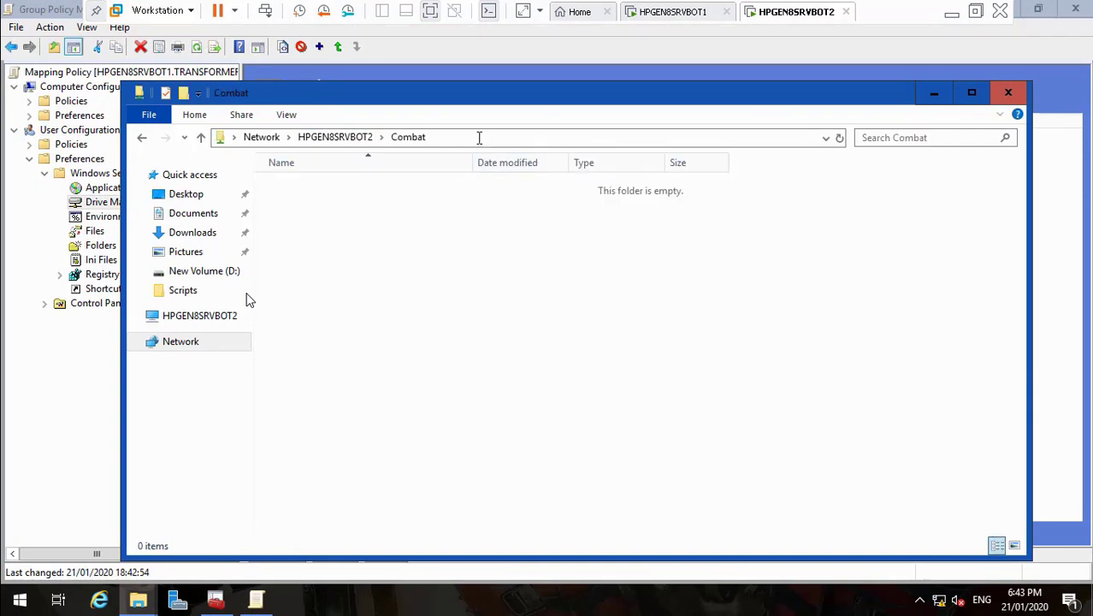
left_click(365, 138)
right_click(343, 138)
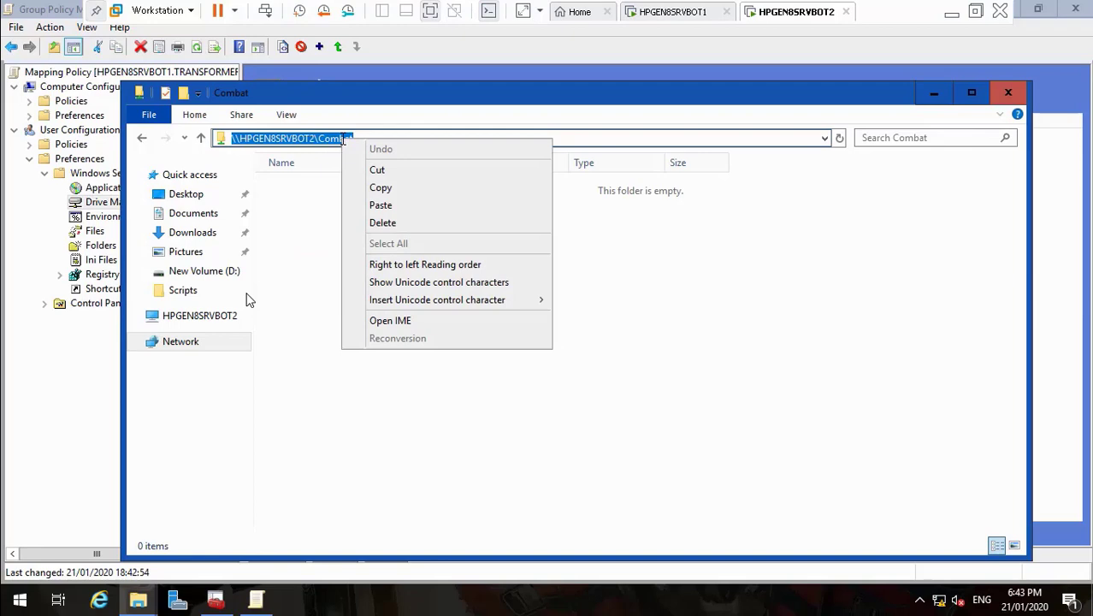
left_click(380, 187)
left_click(934, 92)
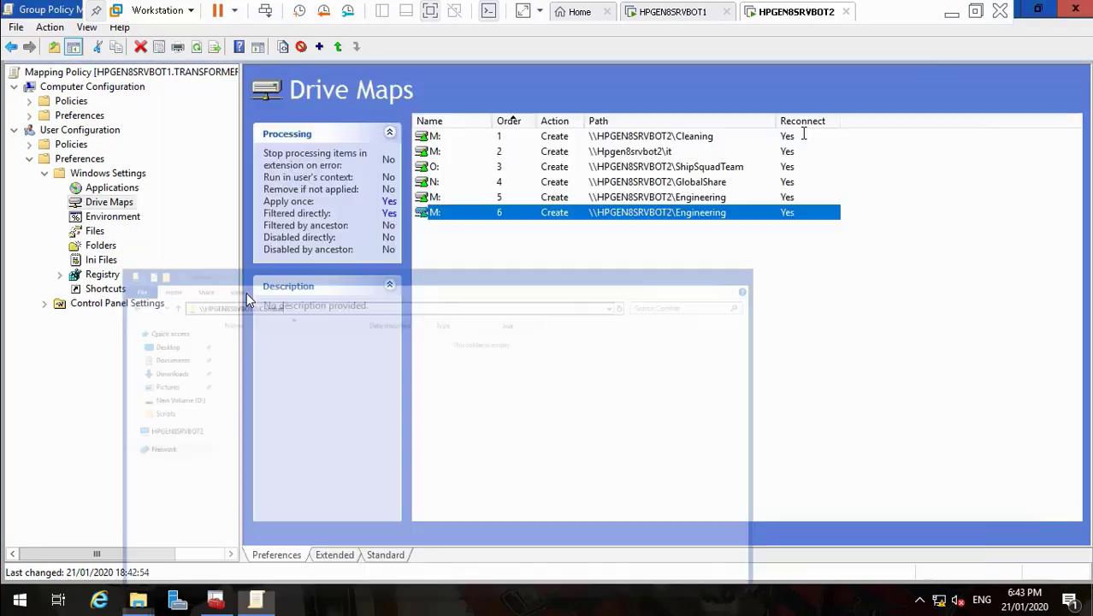
- Point the sixth drive map to \\HPGEN8SRVBOT2\Combat and relabel it Combat
right_click(463, 214)
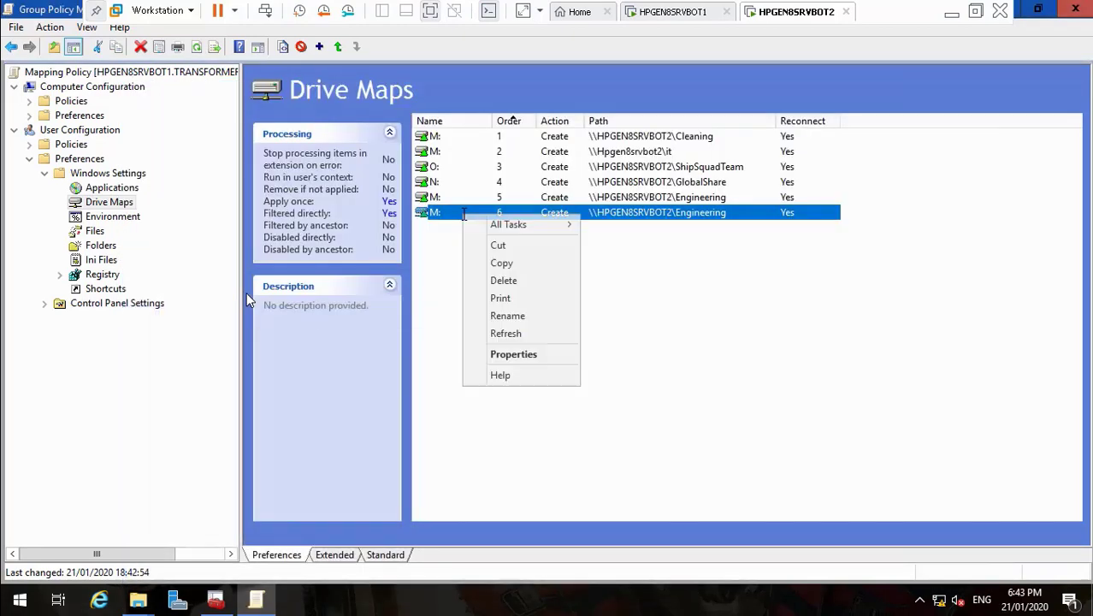
left_click(528, 354)
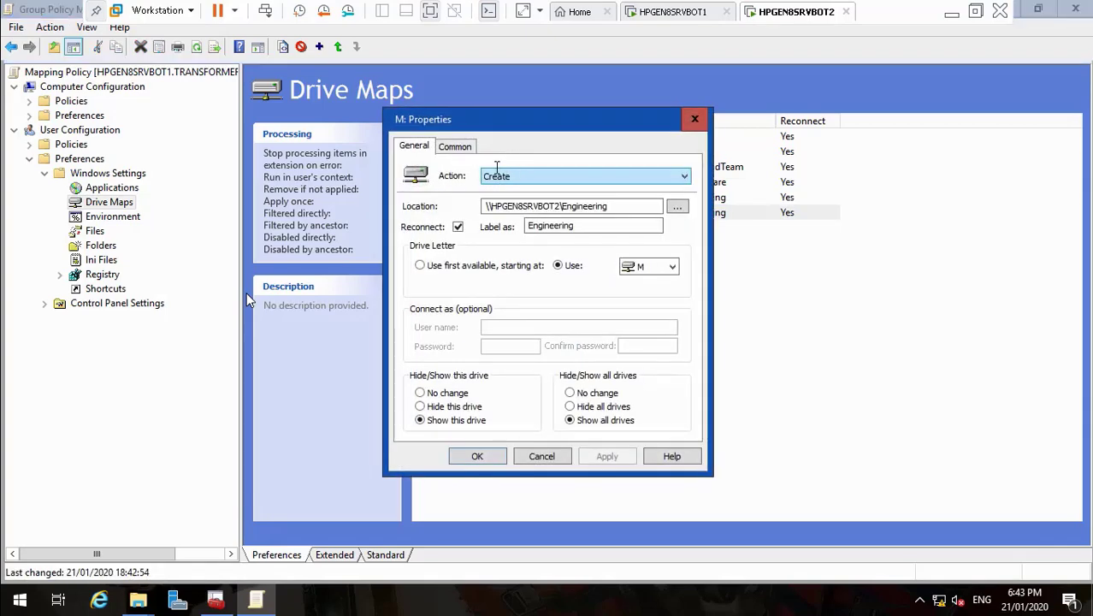
left_click(614, 205)
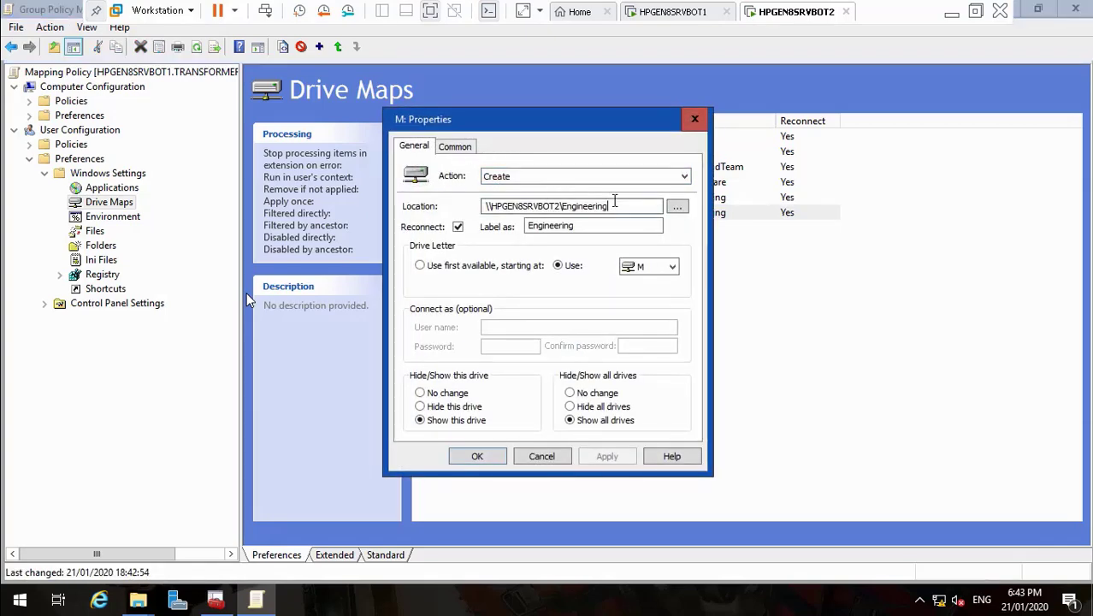
key("BackSpace")
key("BackSpace")
key("BackSpace")
key("BackSpace")
key("BackSpace")
key("BackSpace")
key("BackSpace")
key("BackSpace")
key("BackSpace")
key("BackSpace")
key("BackSpace")
key("BackSpace")
key("BackSpace")
key("BackSpace")
key("BackSpace")
key("BackSpace")
key("BackSpace")
key("BackSpace")
key("BackSpace")
key("BackSpace")
key("BackSpace")
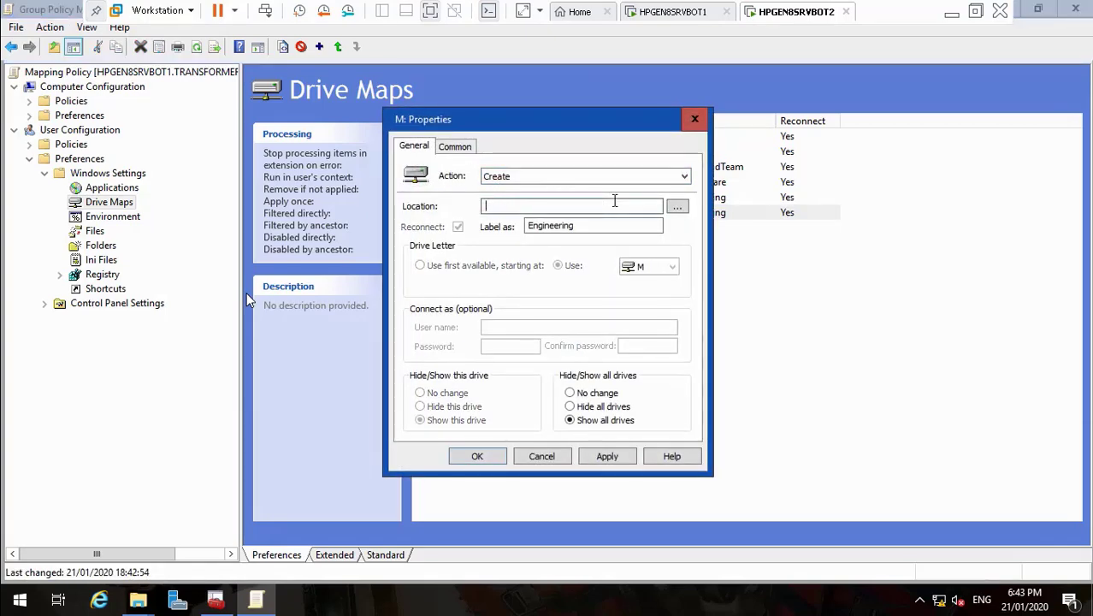
key("ctrl+v")
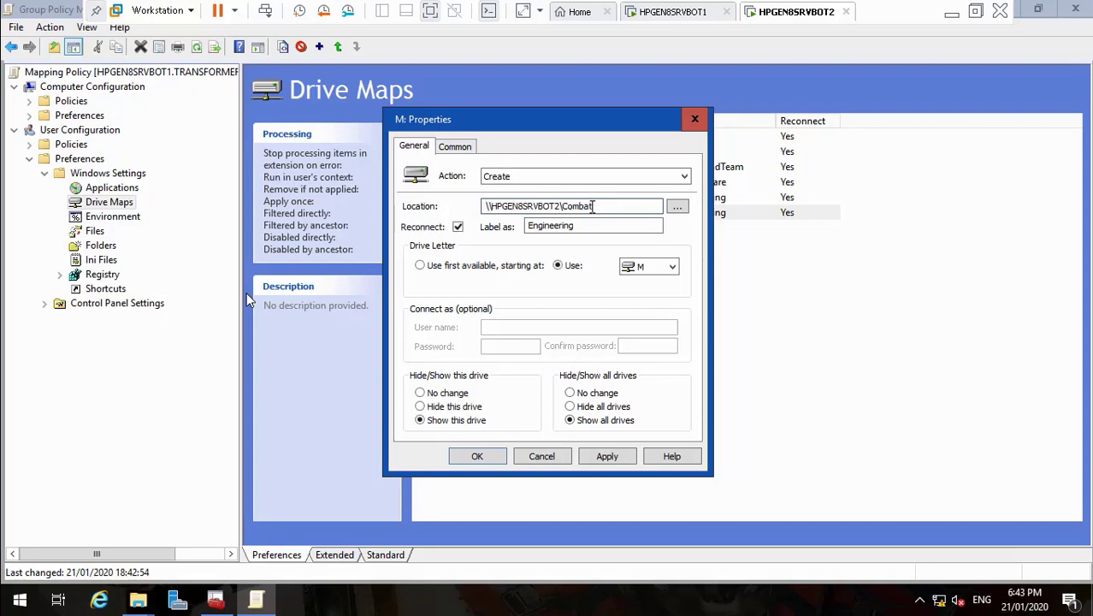
left_click_drag(593, 206, 568, 206)
left_click(584, 227)
key("BackSpace")
key("BackSpace")
key("BackSpace")
key("BackSpace")
key("BackSpace")
key("BackSpace")
key("BackSpace")
key("BackSpace")
key("BackSpace")
key("BackSpace")
key("BackSpace")
key("ctrl+v")
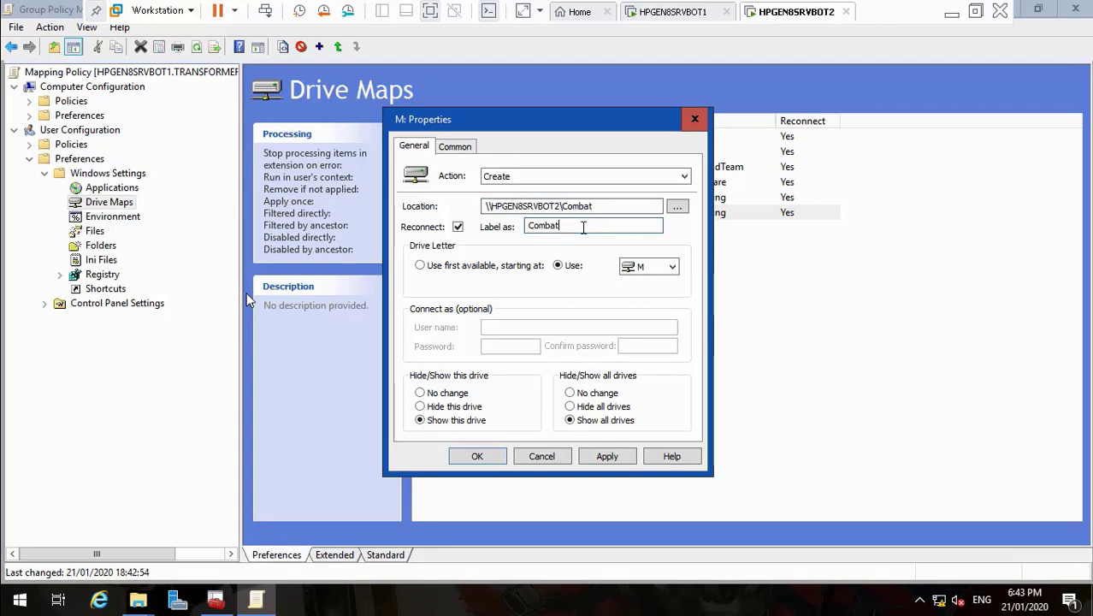
- Retarget the sixth map to the TR_COM group, then apply and save
left_click(455, 146)
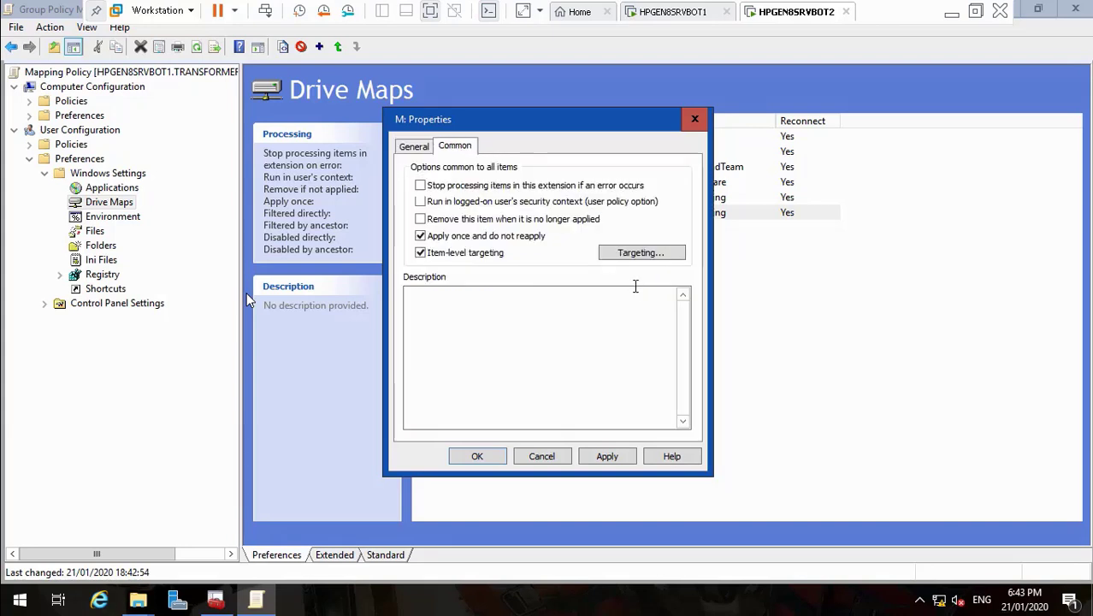
left_click(639, 253)
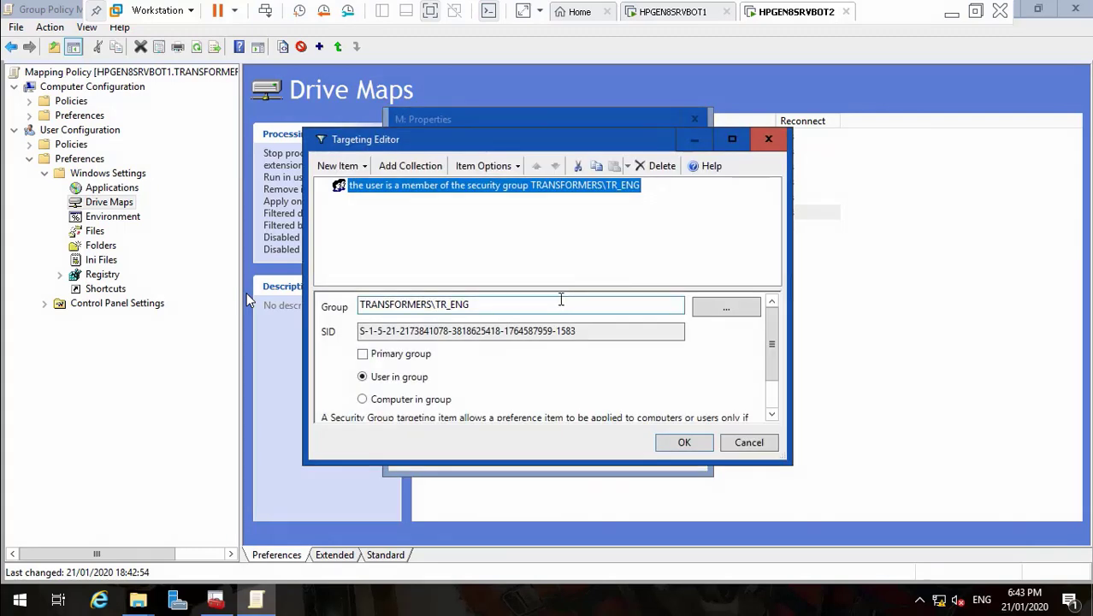
left_click(724, 308)
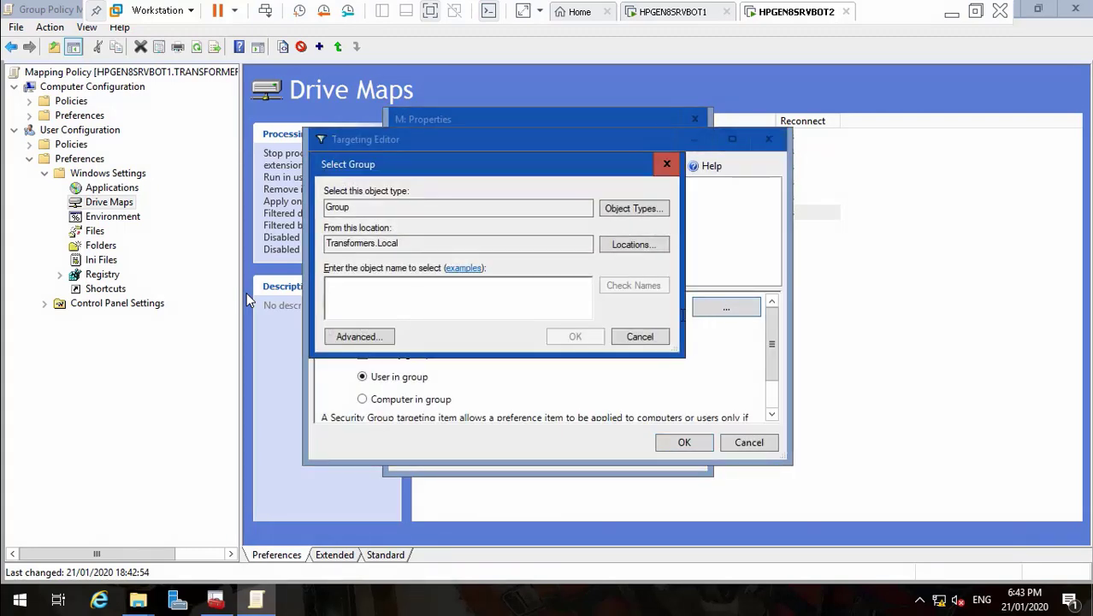
type("TR_COM")
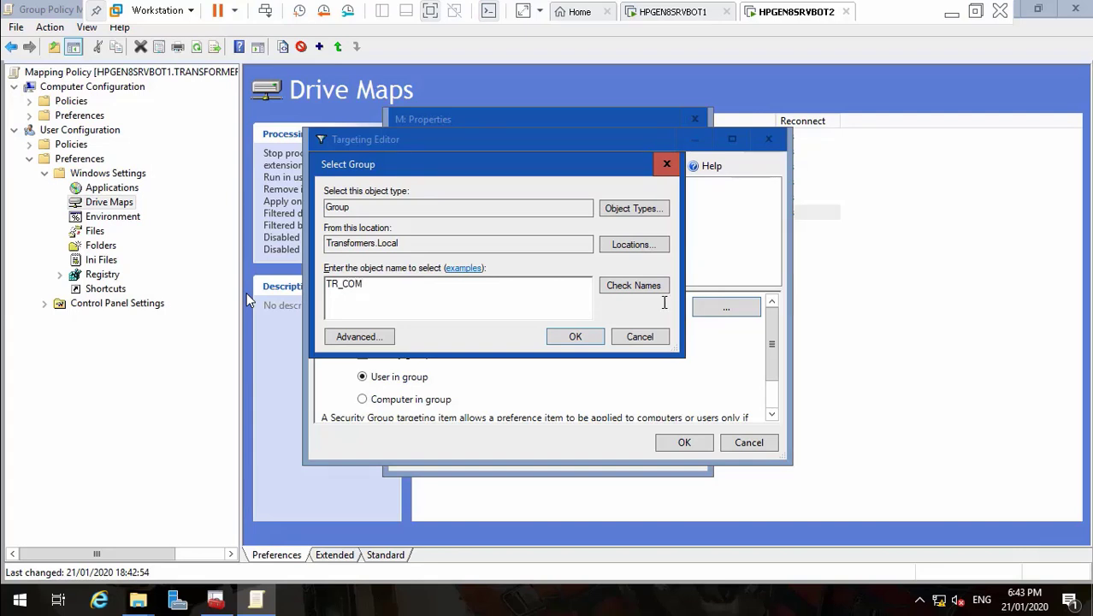
left_click(601, 335)
left_click(685, 440)
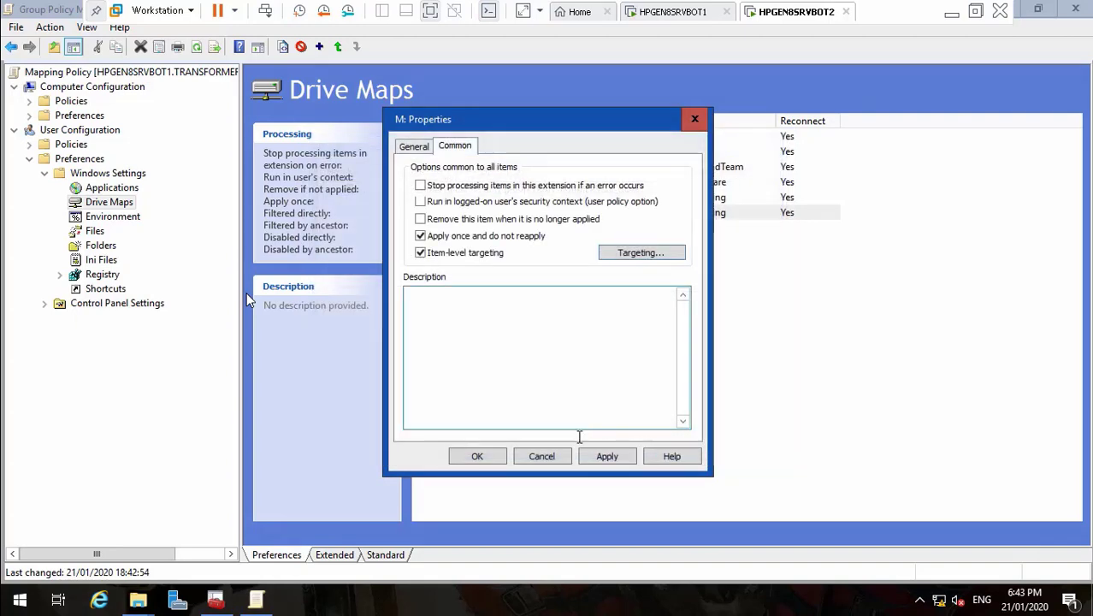
left_click(606, 456)
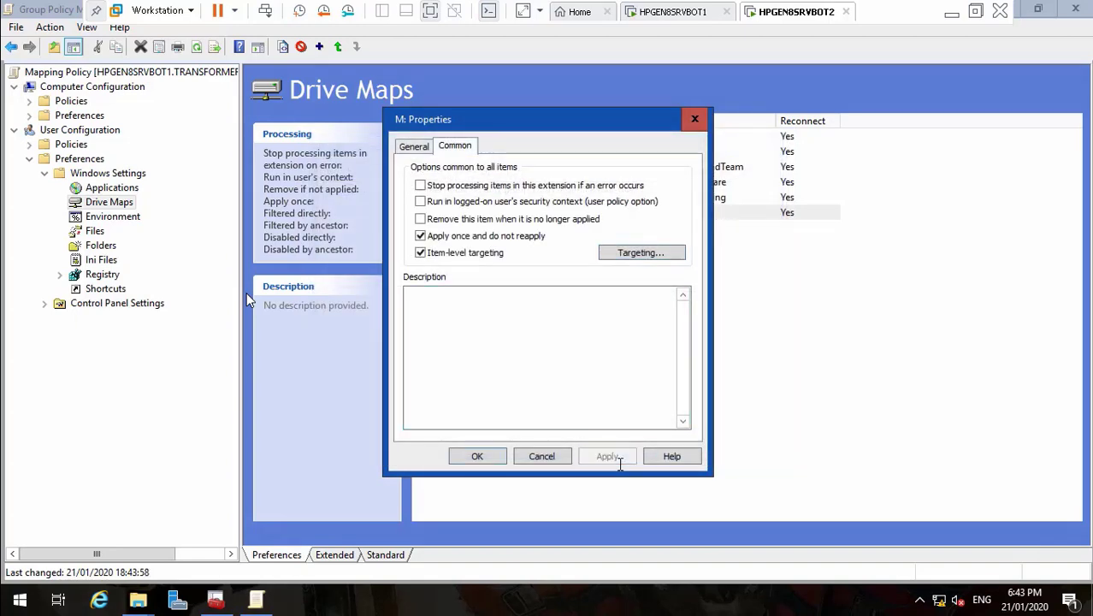
left_click(410, 145)
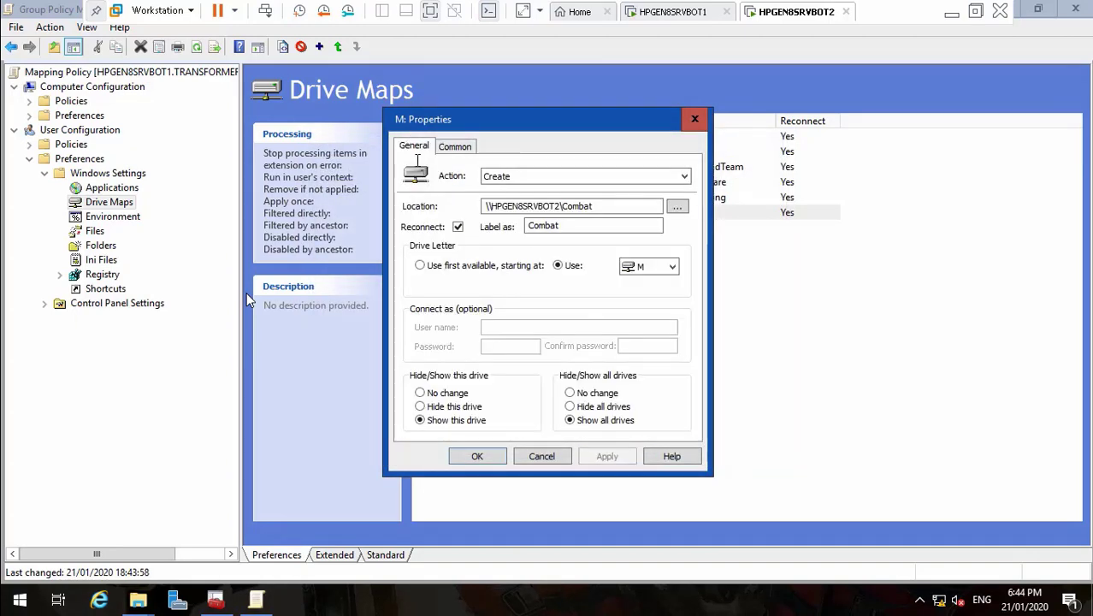
left_click(477, 456)
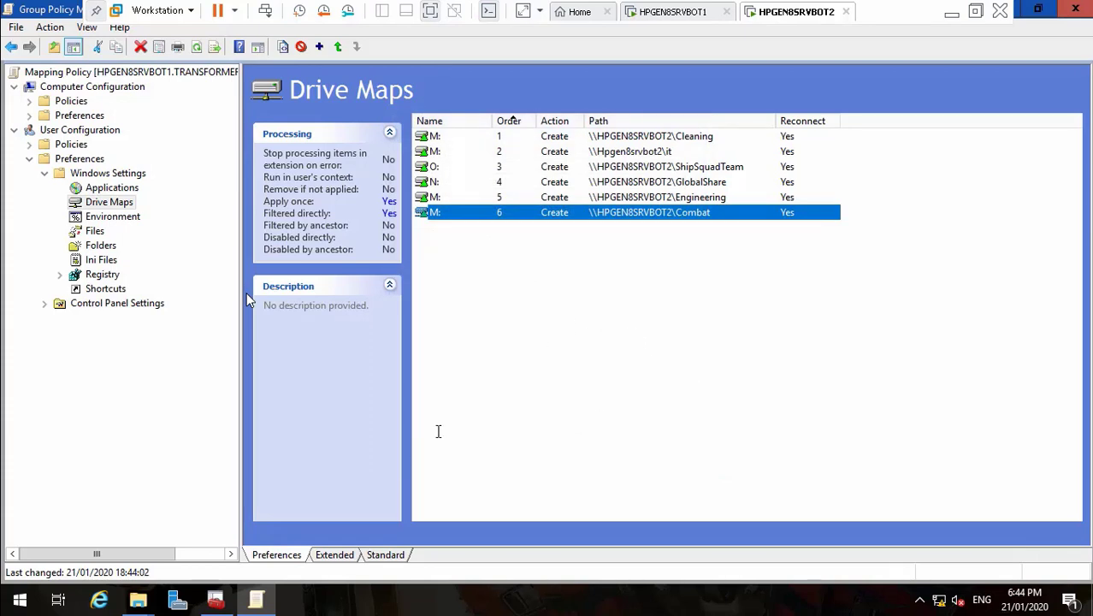
- Open the \\HPGEN8SRVBOT2\Construction share in Explorer and select its full path
left_click(137, 598)
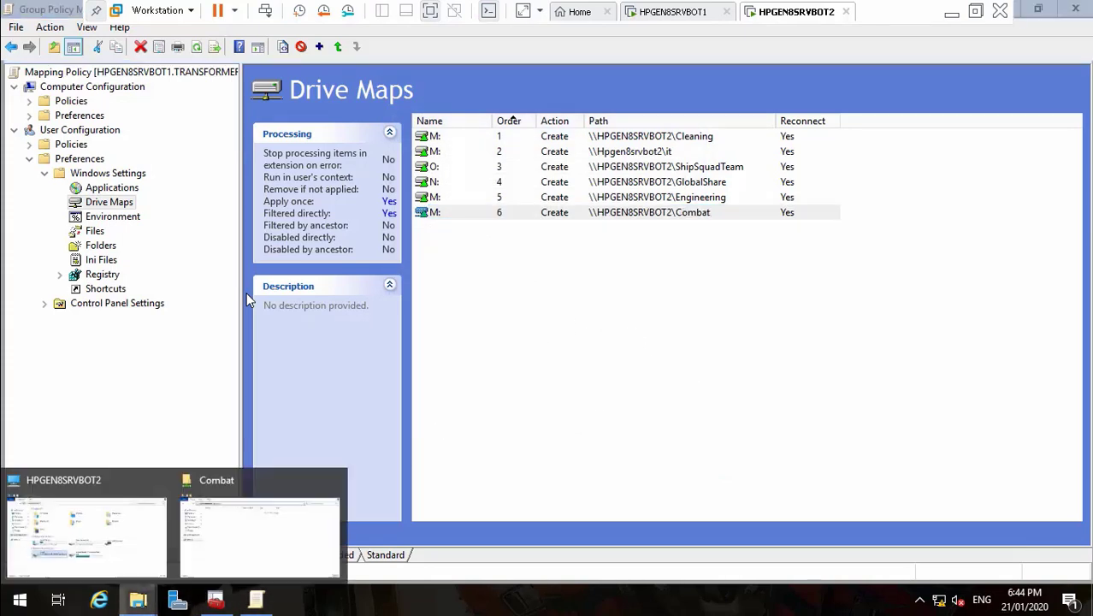
left_click(228, 535)
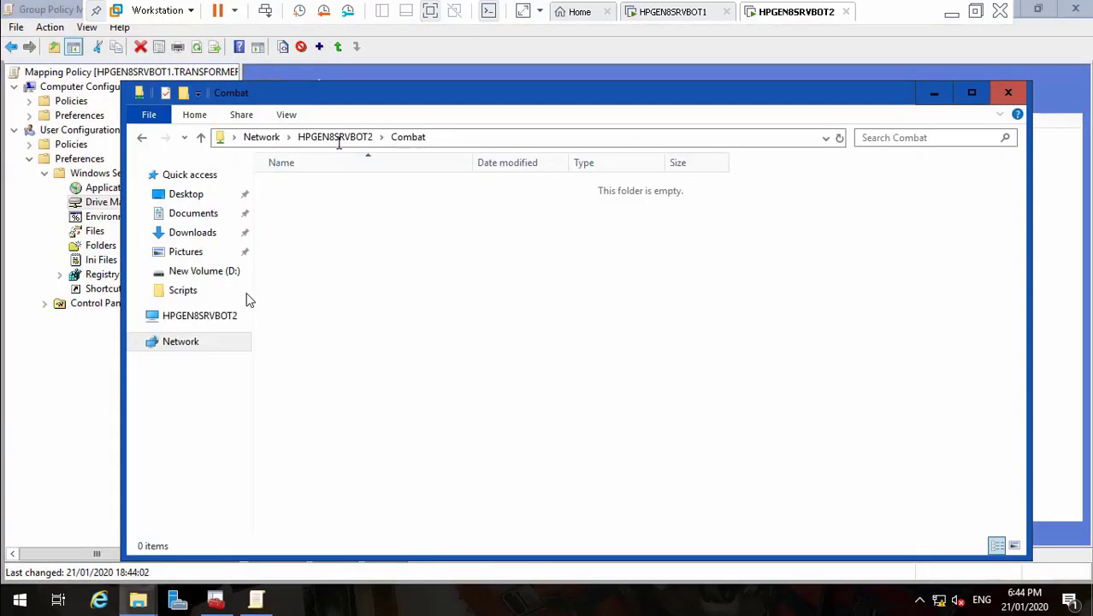
left_click(338, 142)
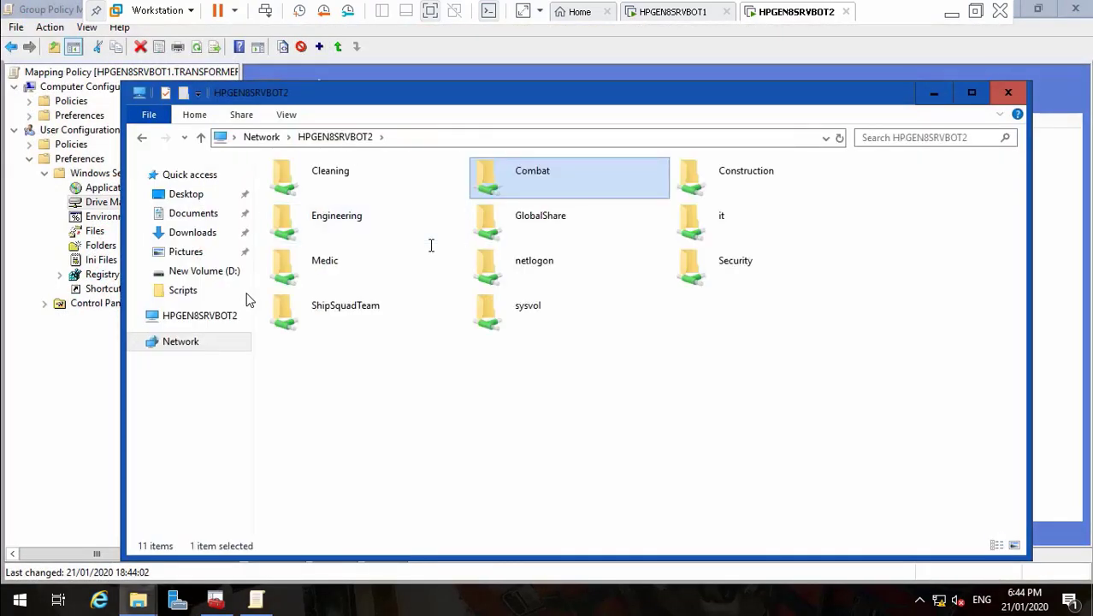
double_click(719, 171)
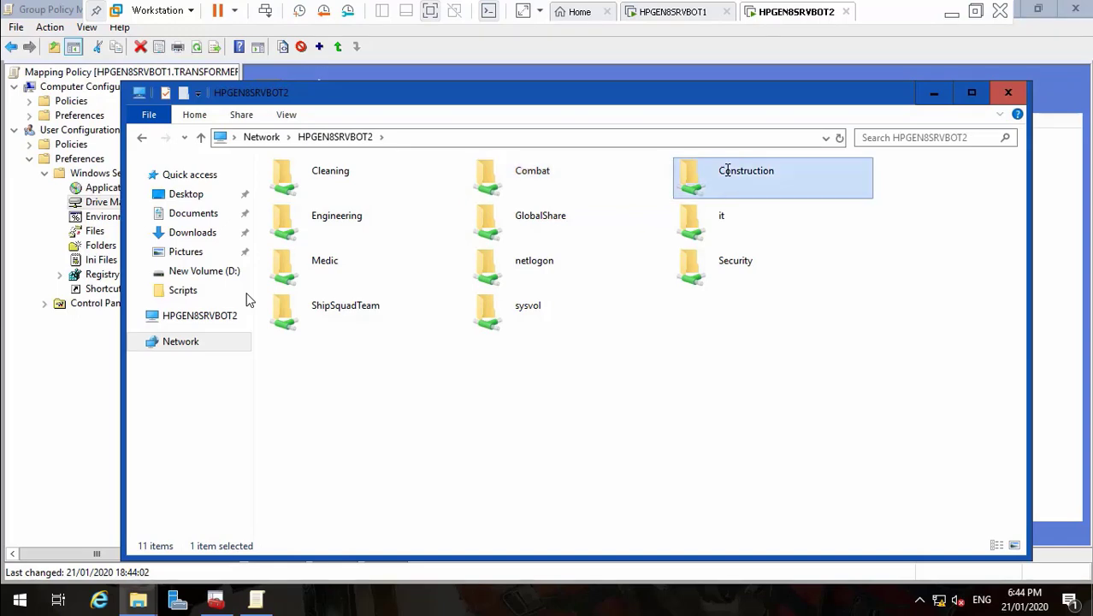
left_click(475, 140)
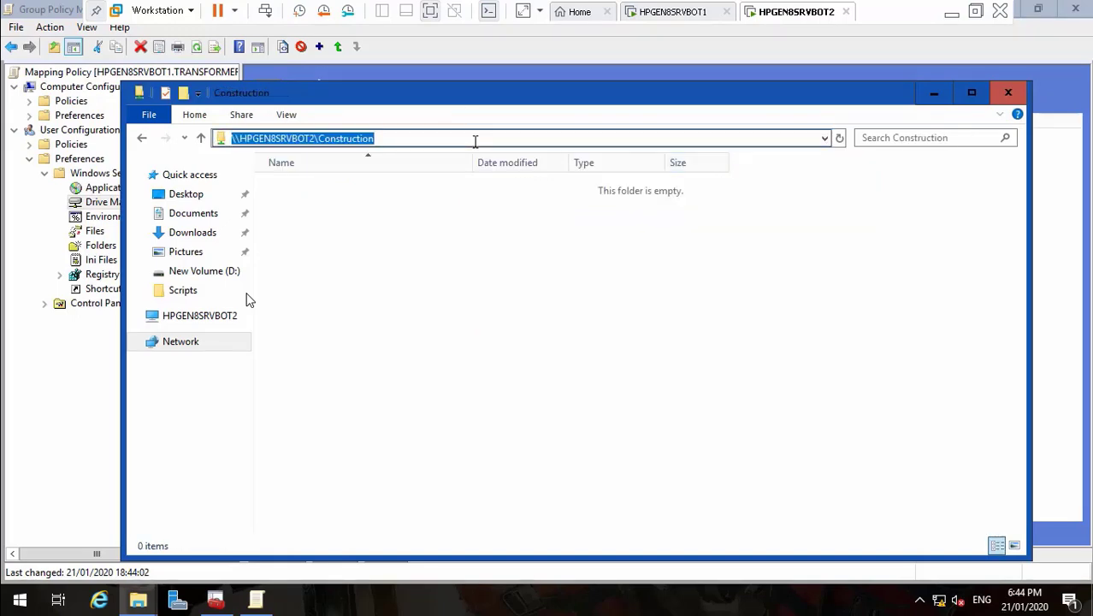
left_click(934, 93)
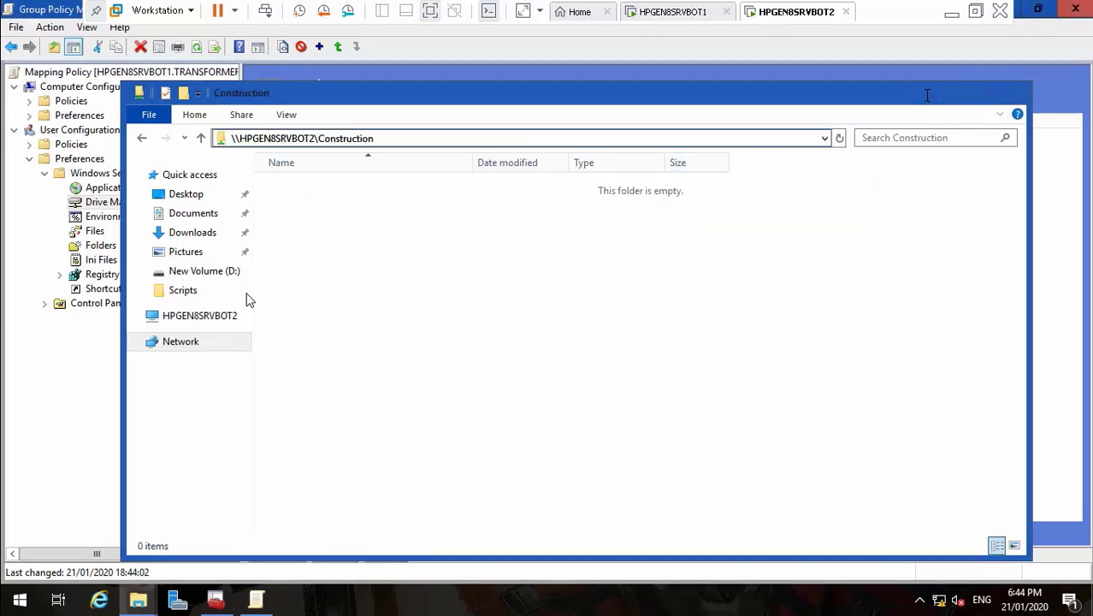
right_click(433, 213)
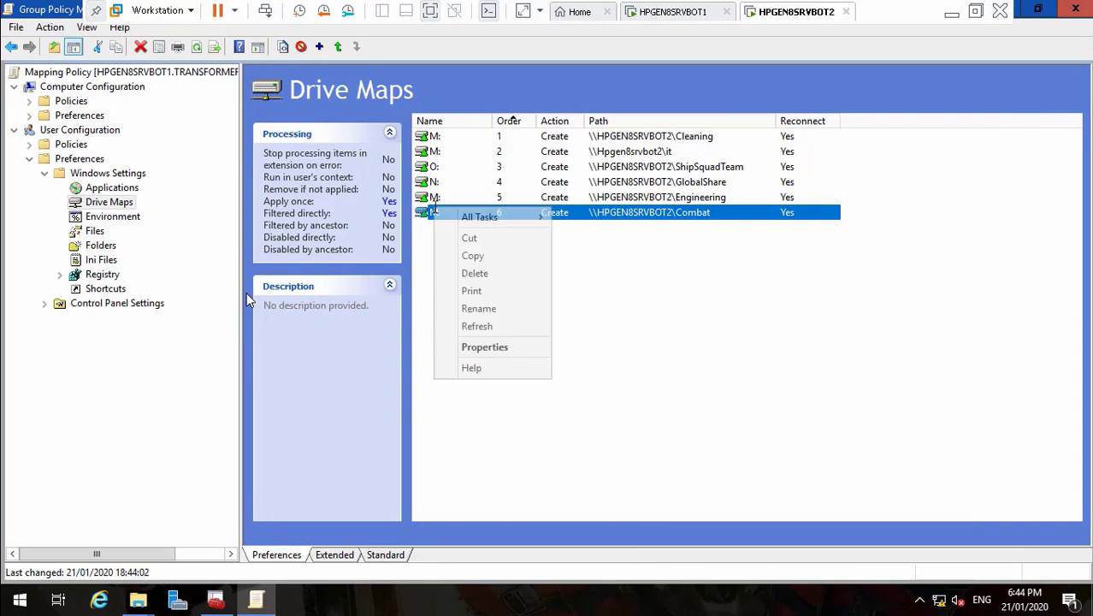
- Duplicate the Combat drive map as entry 7 and paste the clipboard into its Location
left_click(472, 256)
right_click(476, 255)
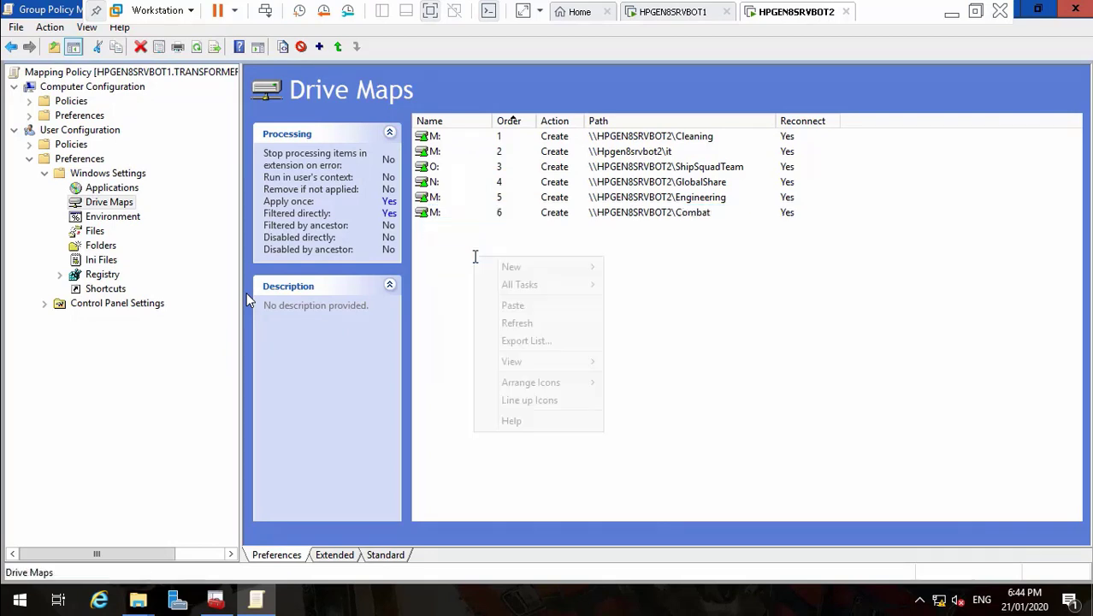
left_click(509, 304)
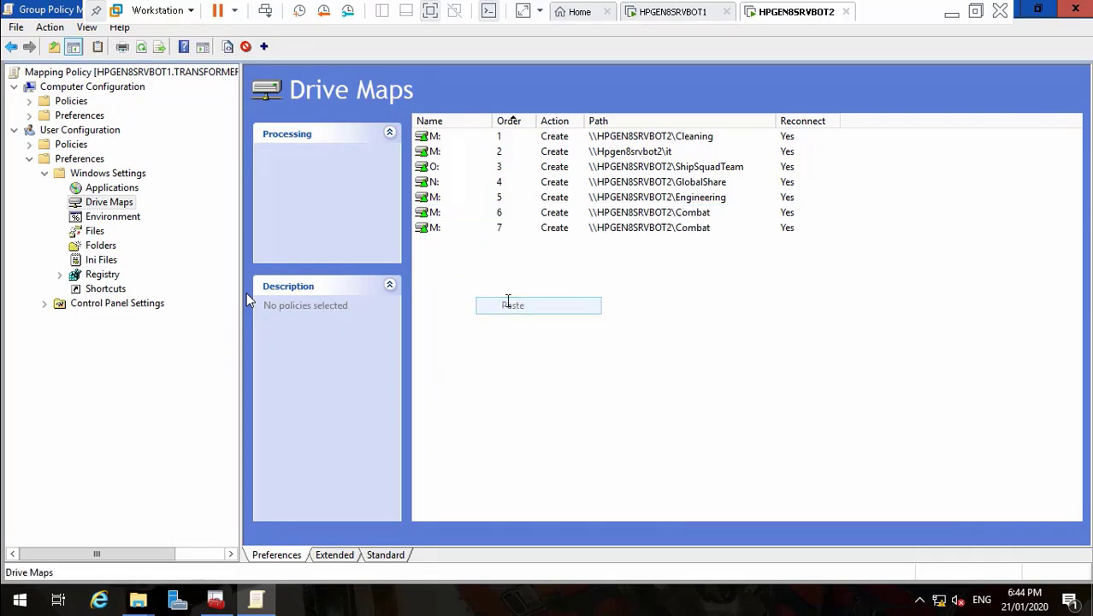
left_click(433, 228)
right_click(433, 228)
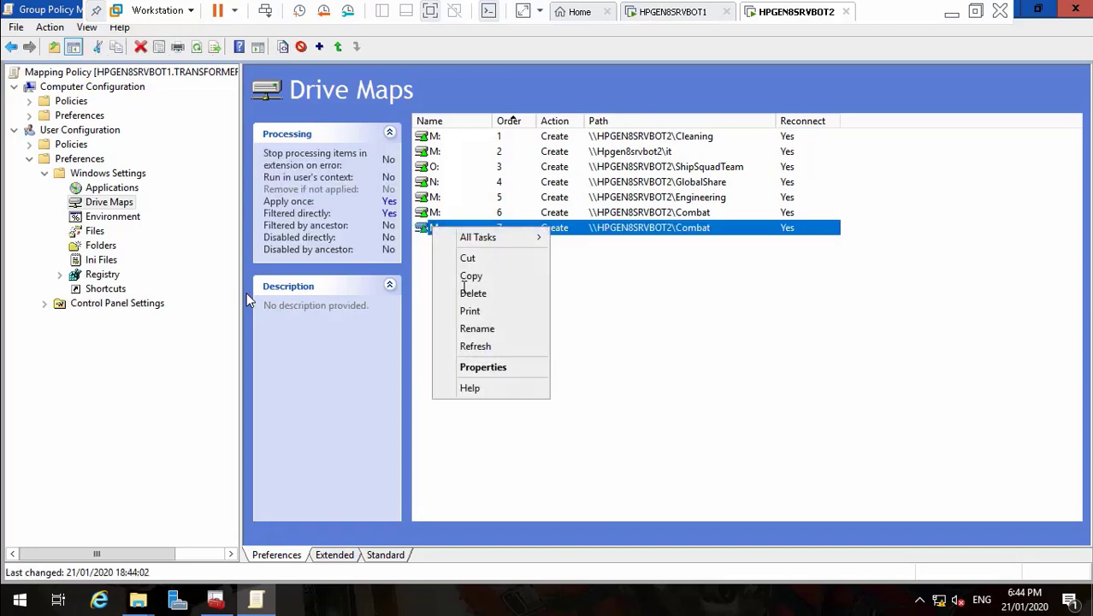
left_click(490, 368)
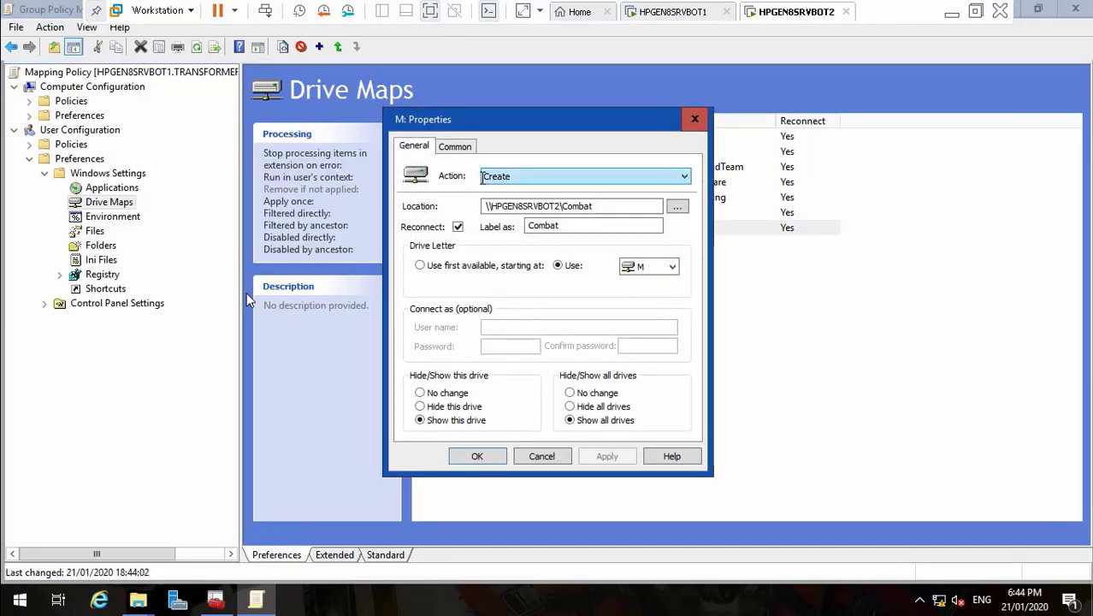
left_click(619, 205)
key("BackSpace")
key("BackSpace")
key("BackSpace")
key("BackSpace")
key("BackSpace")
key("BackSpace")
key("BackSpace")
key("BackSpace")
key("BackSpace")
key("BackSpace")
key("BackSpace")
key("BackSpace")
key("BackSpace")
key("BackSpace")
key("BackSpace")
key("BackSpace")
key("BackSpace")
key("BackSpace")
key("BackSpace")
key("BackSpace")
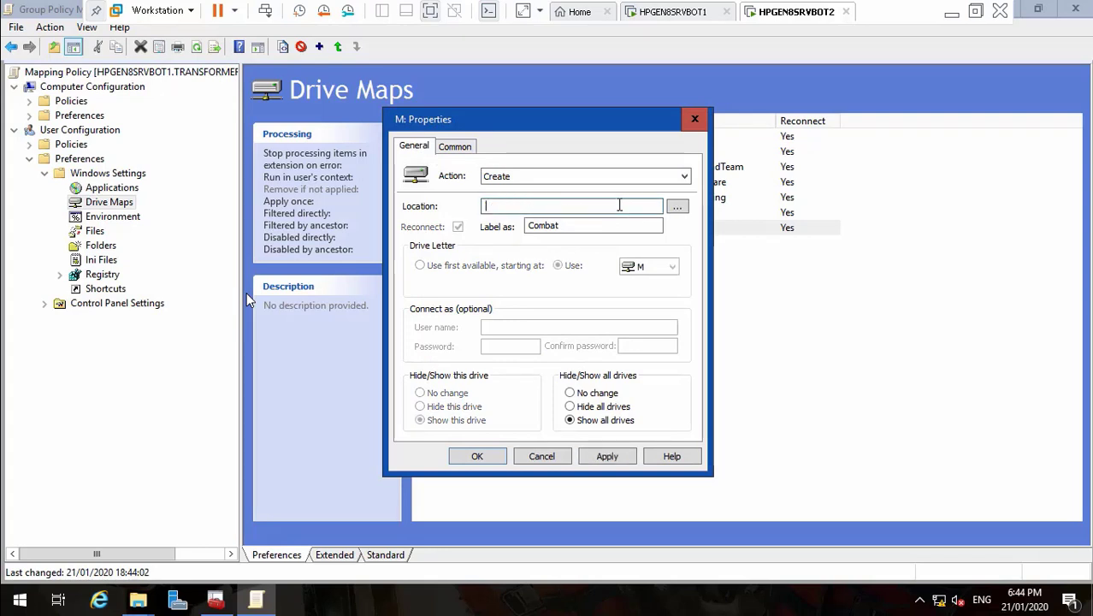
key("ctrl+v")
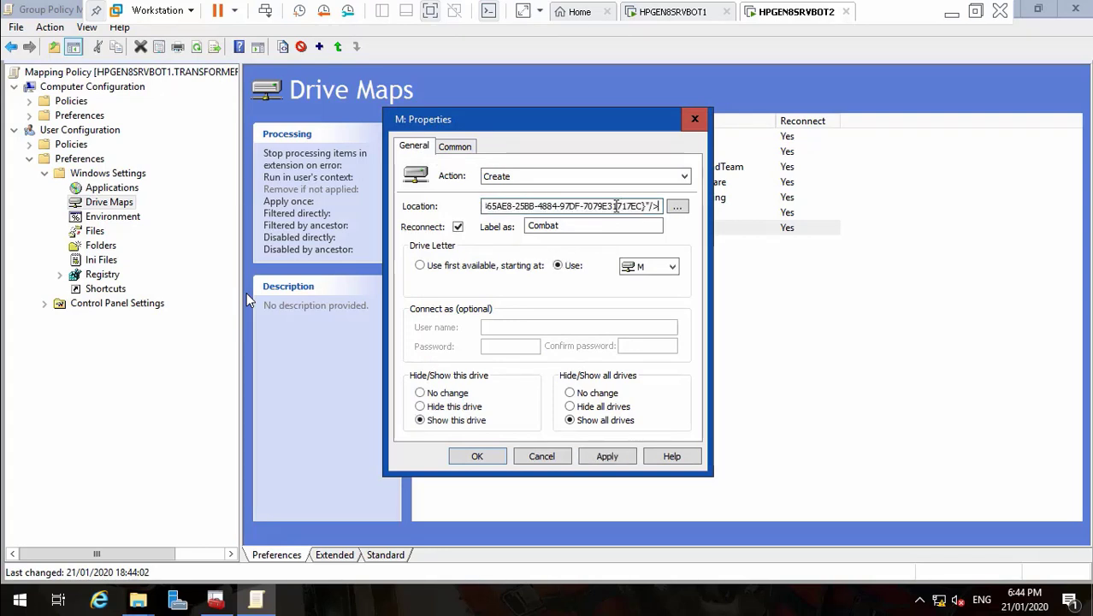
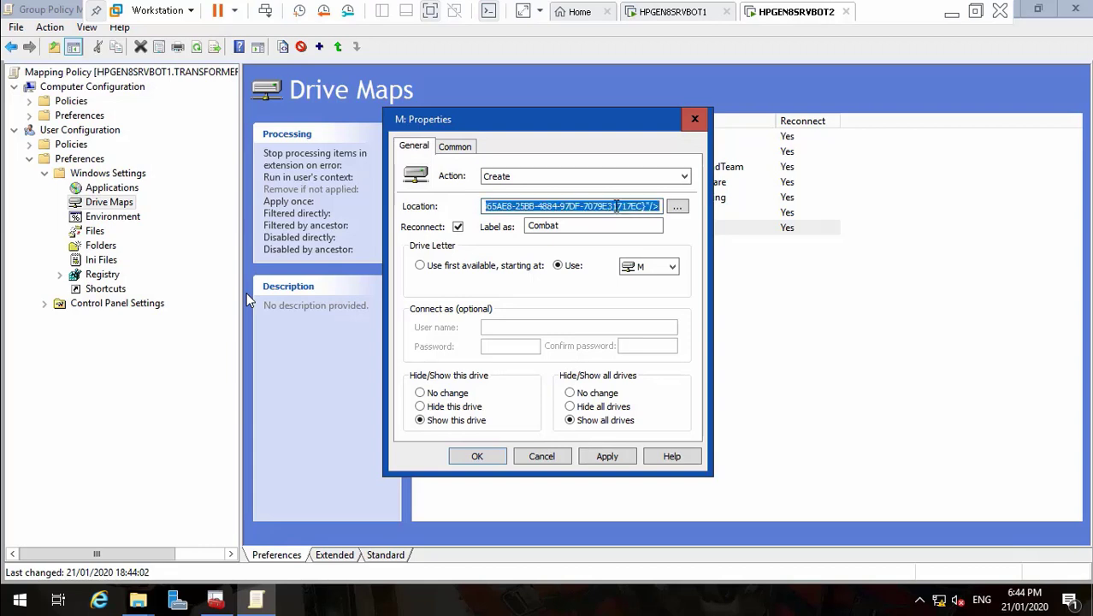
key("BackSpace")
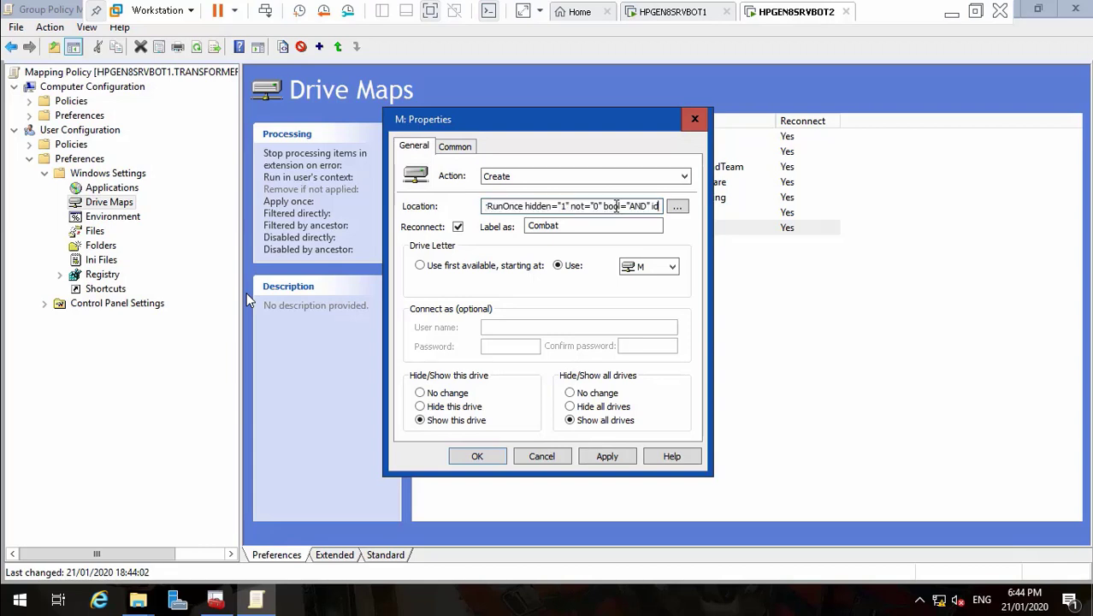
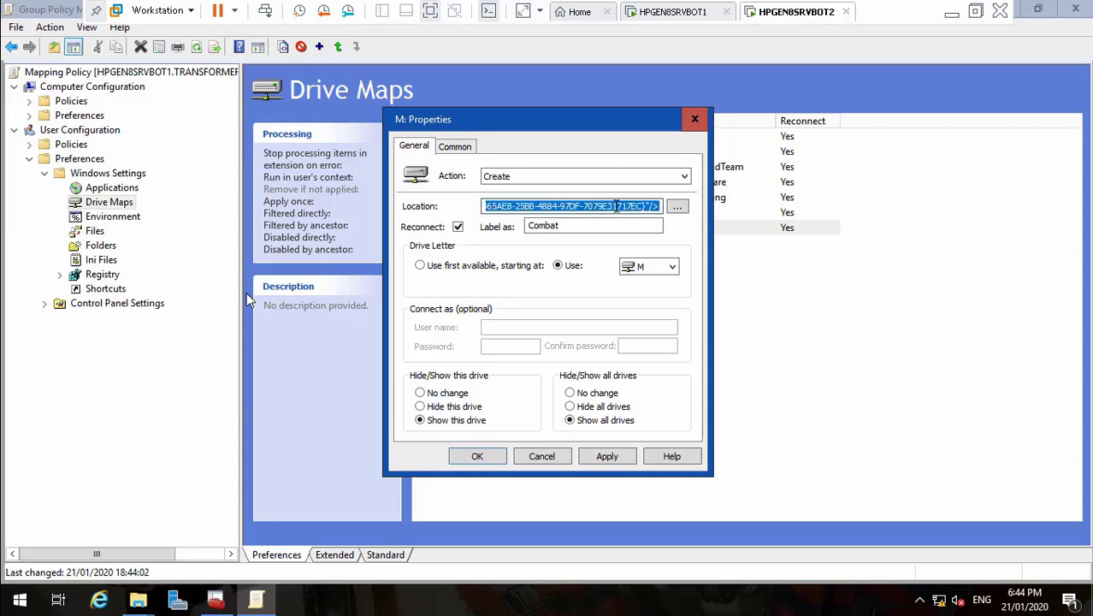
- Replace the M: drive map location with \\HPGEN8SRVBOT2\Construction, copied from Explorer's address bar
key("BackSpace")
key("BackSpace")
key("BackSpace")
key("BackSpace")
key("BackSpace")
key("BackSpace")
key("BackSpace")
key("BackSpace")
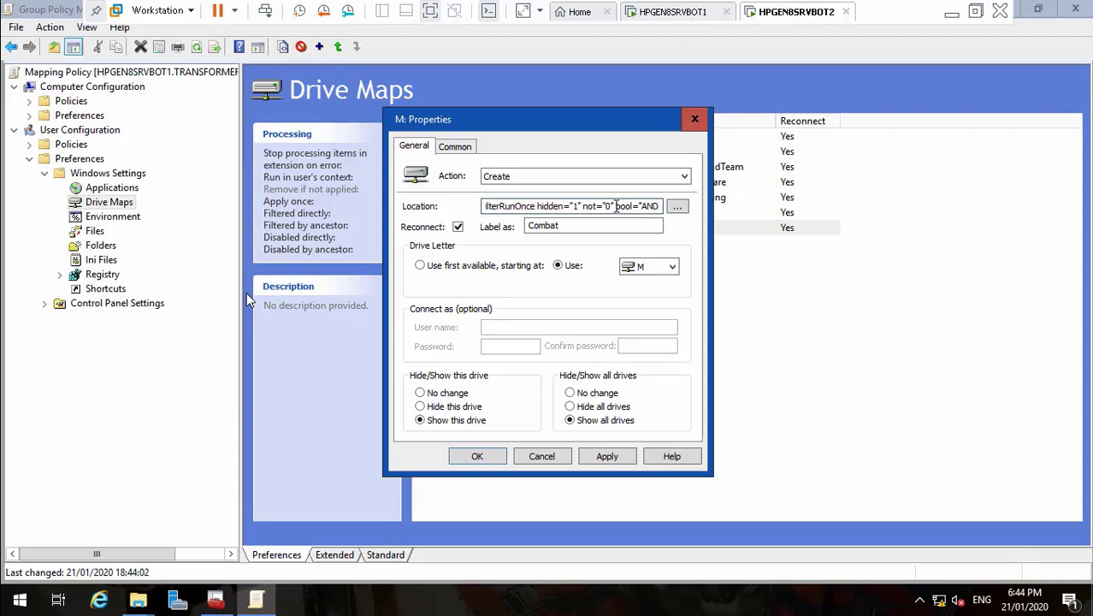
key("ctrl+a")
key("BackSpace")
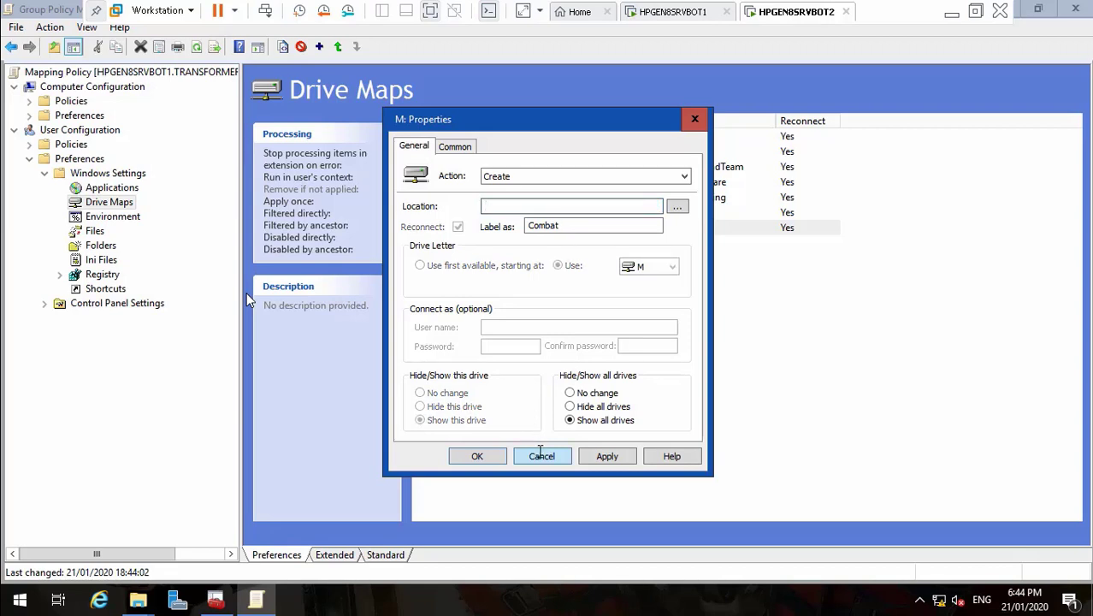
left_click(137, 600)
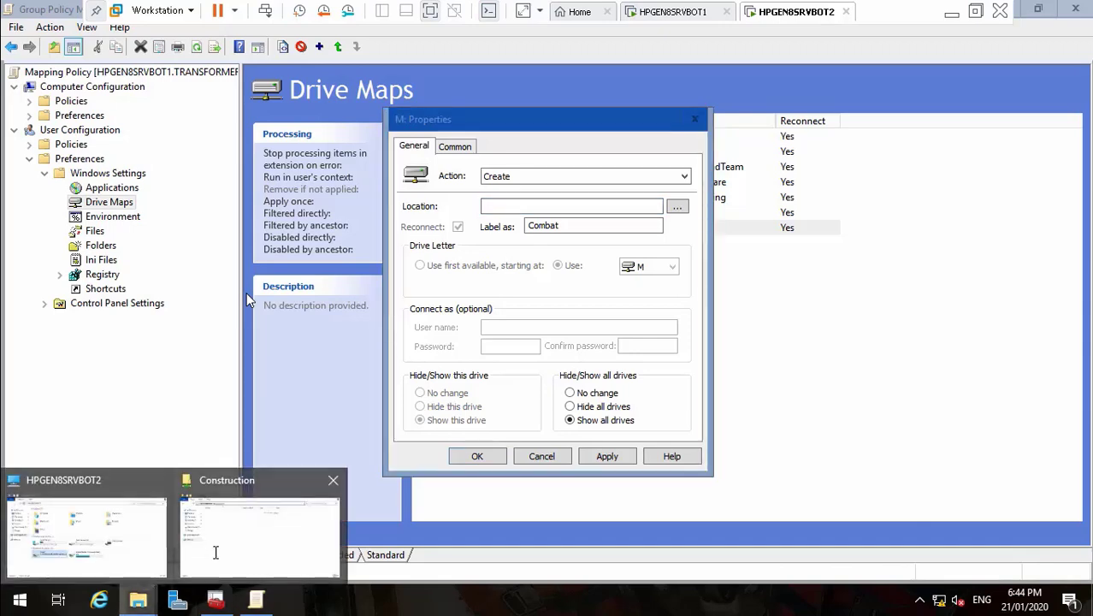
left_click(240, 551)
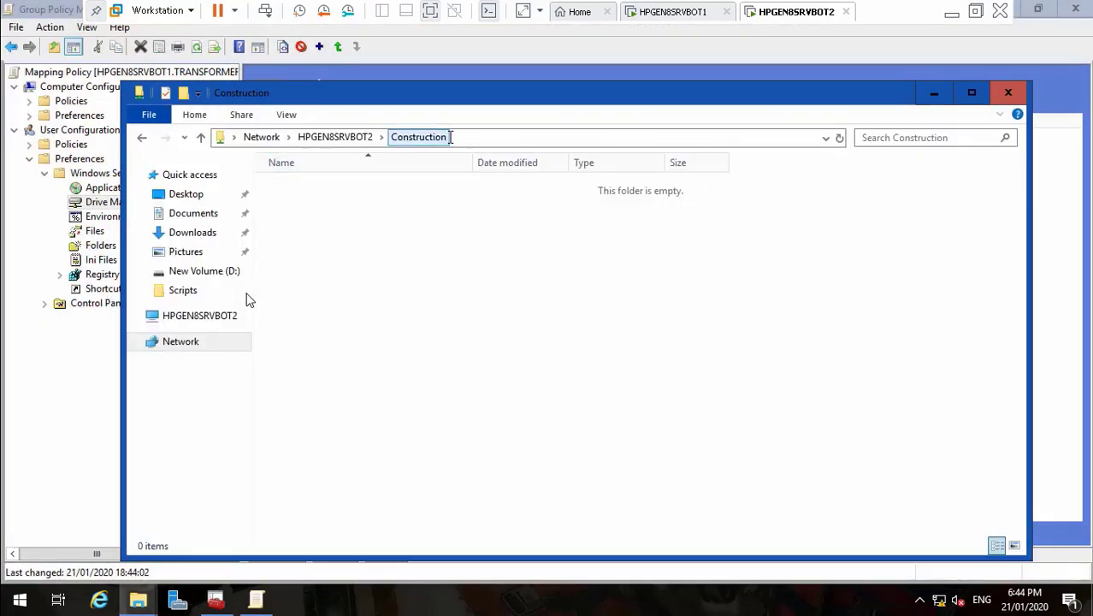
left_click(472, 129)
key("ctrl+c")
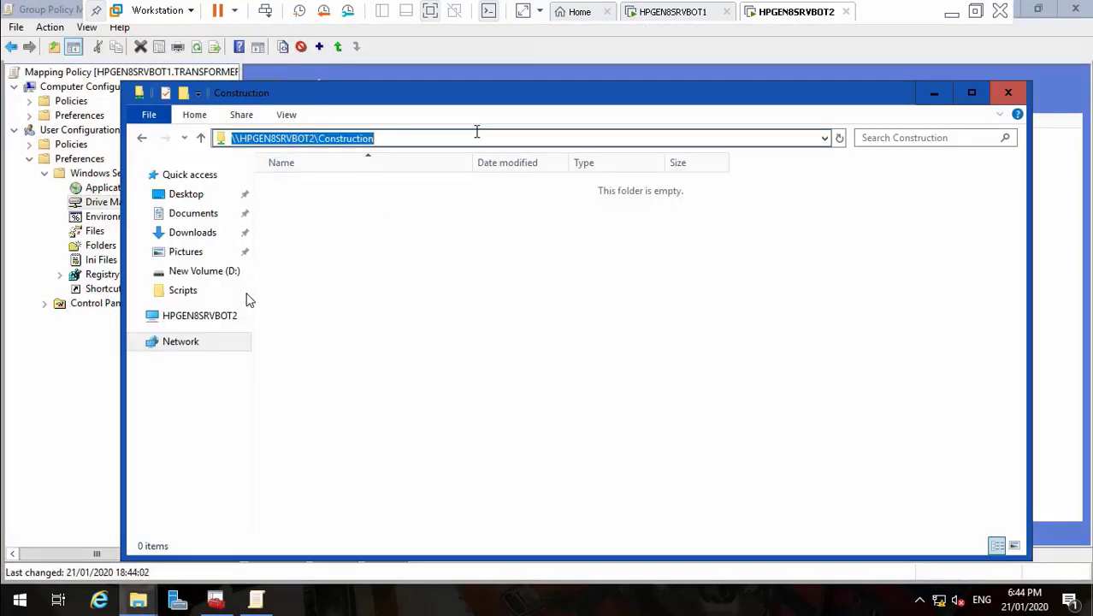
left_click(933, 92)
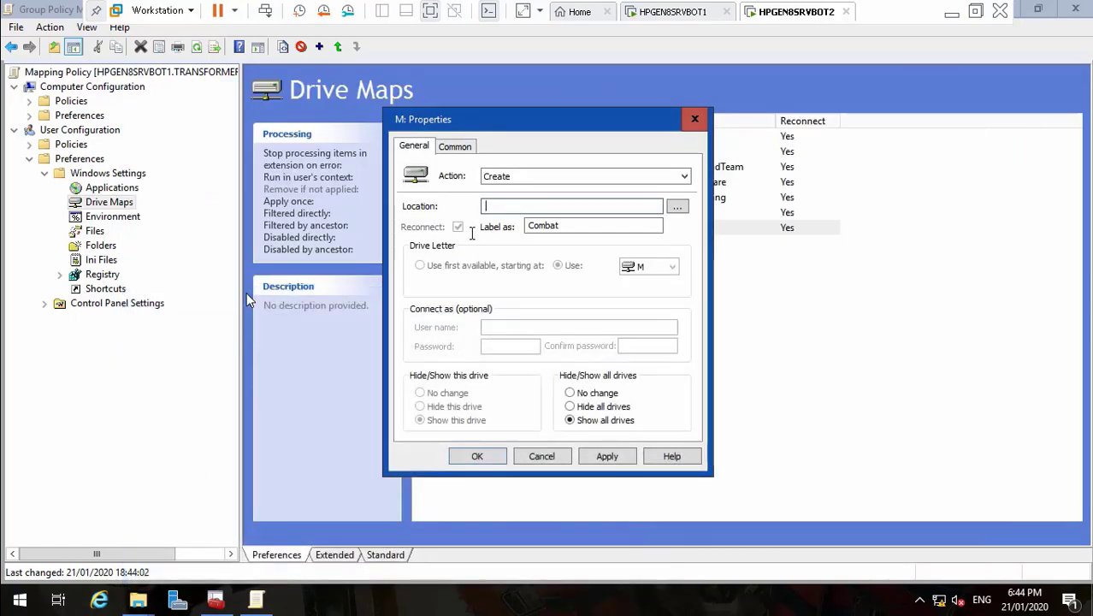
left_click(481, 208)
key("ctrl+v")
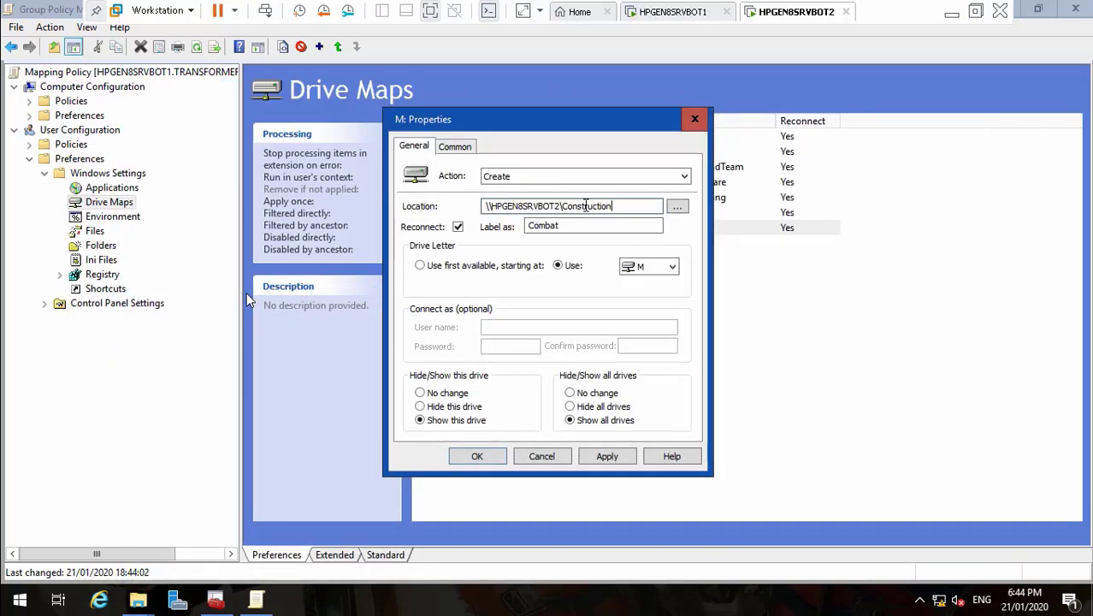
- Change the drive label from Combat to Construction
double_click(615, 206)
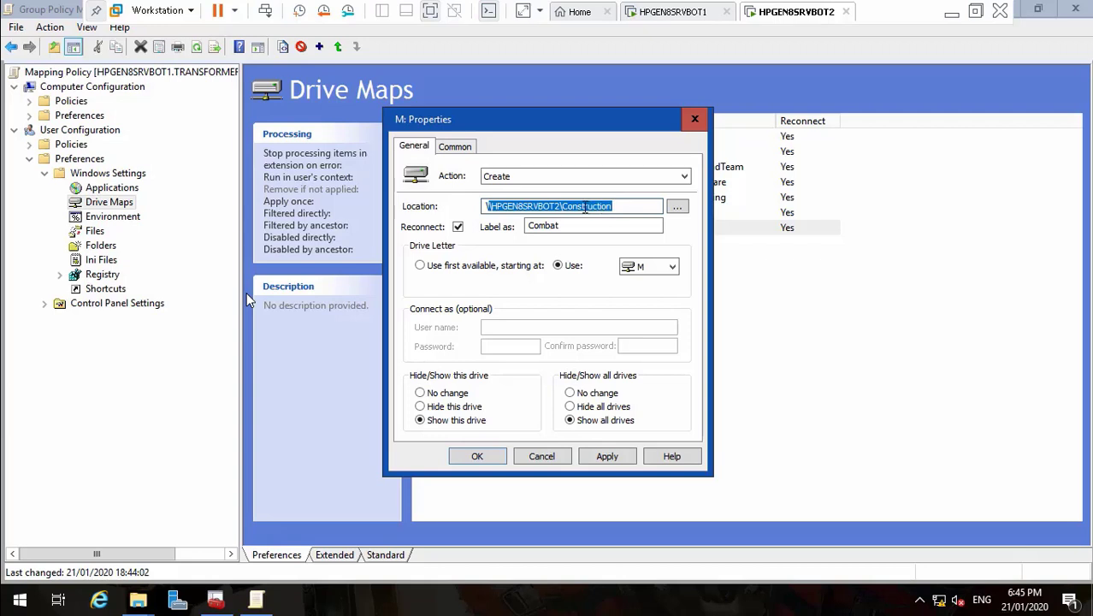
left_click(612, 206)
left_click_drag(611, 206, 567, 209)
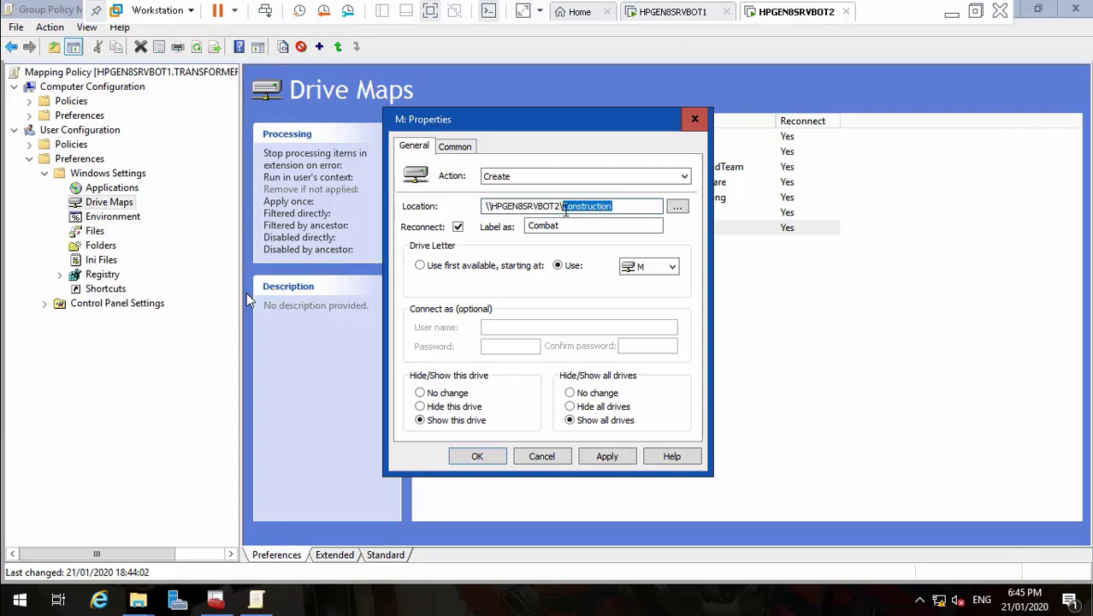
left_click(574, 223)
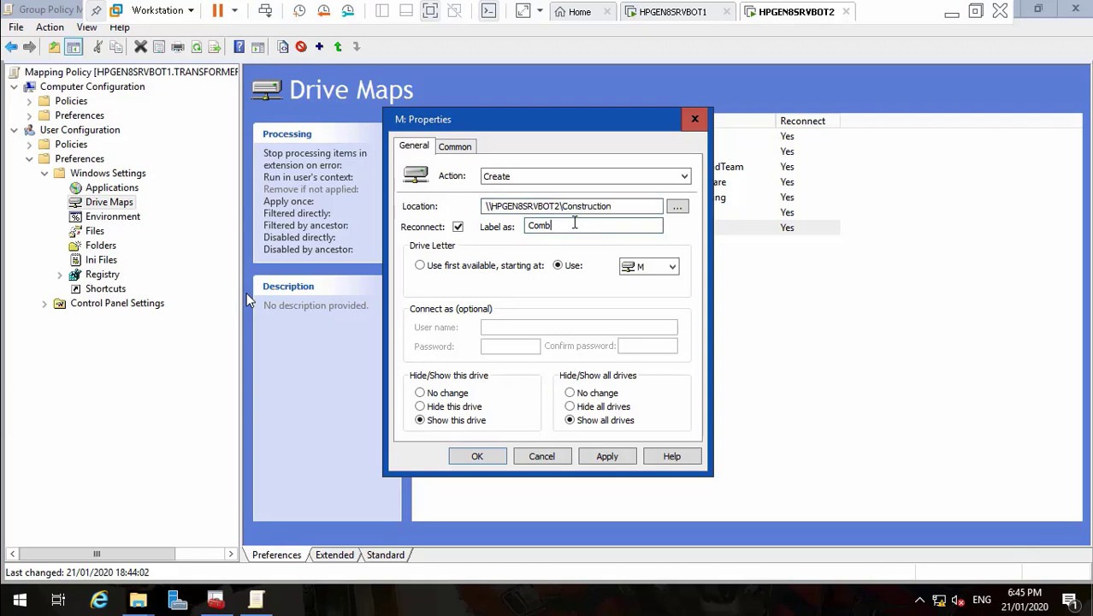
type("Construction")
left_click(453, 146)
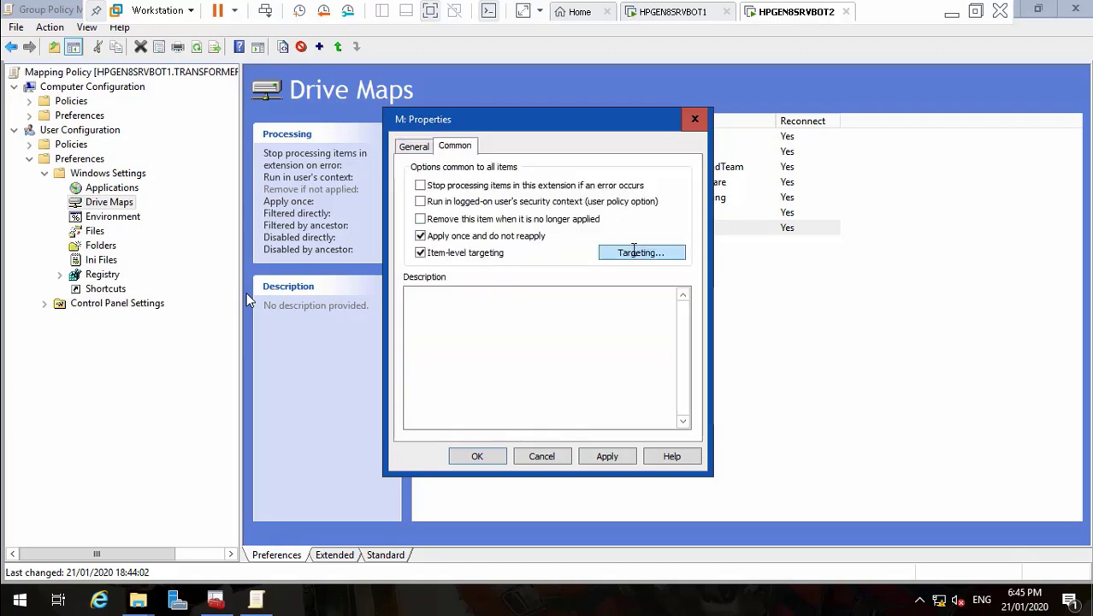
- Retarget the Construction M: mapping to group TRANSFORMERS\TR_CON, then apply and close Properties
left_click(637, 252)
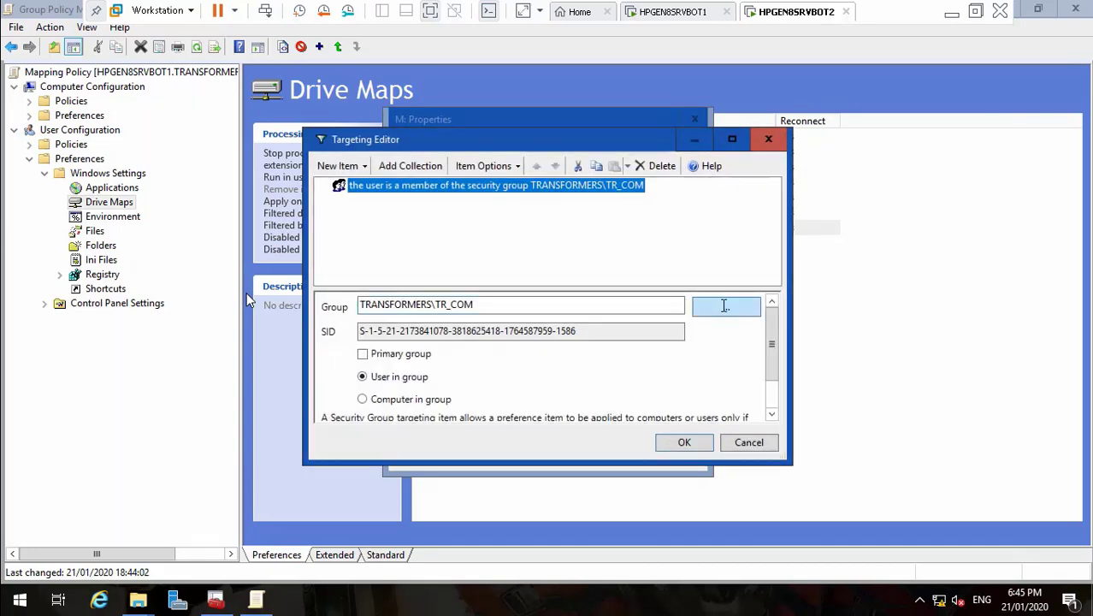
left_click(724, 305)
type("TR_CON")
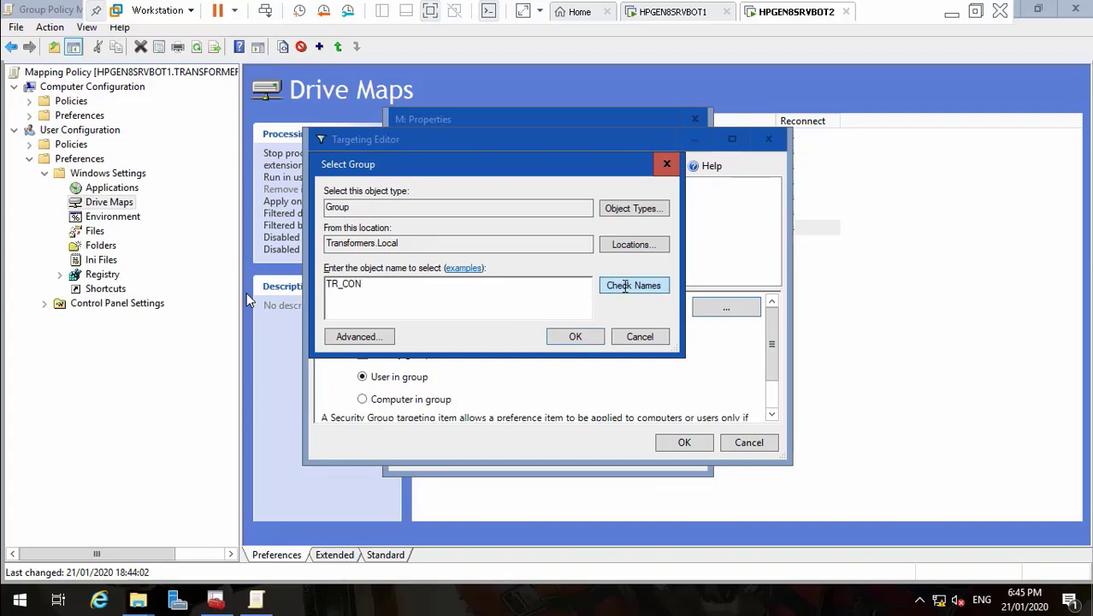
left_click(625, 286)
left_click(573, 335)
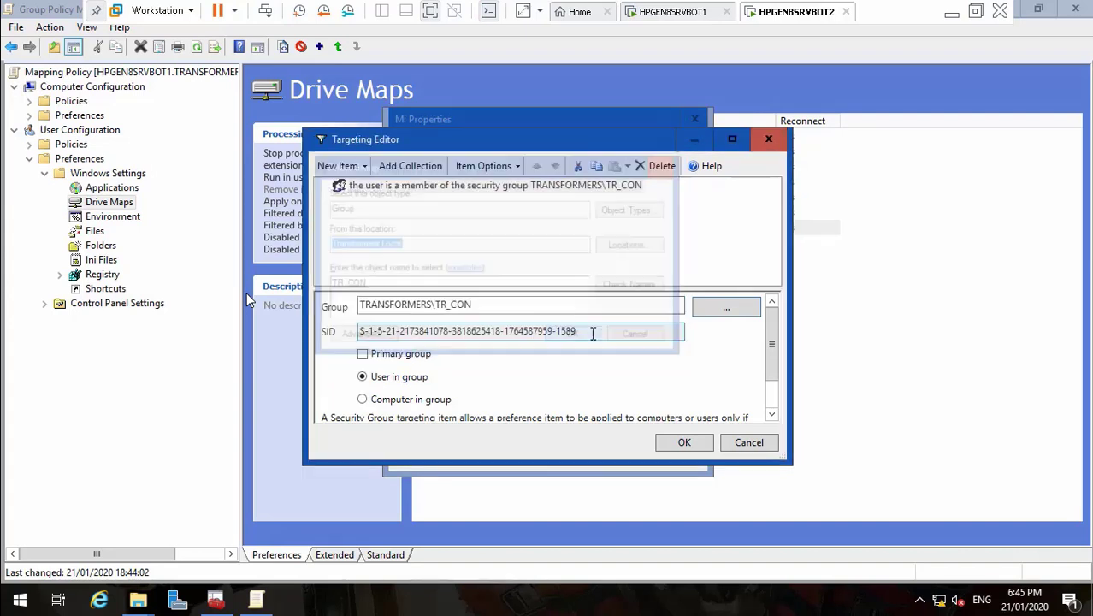
left_click(680, 442)
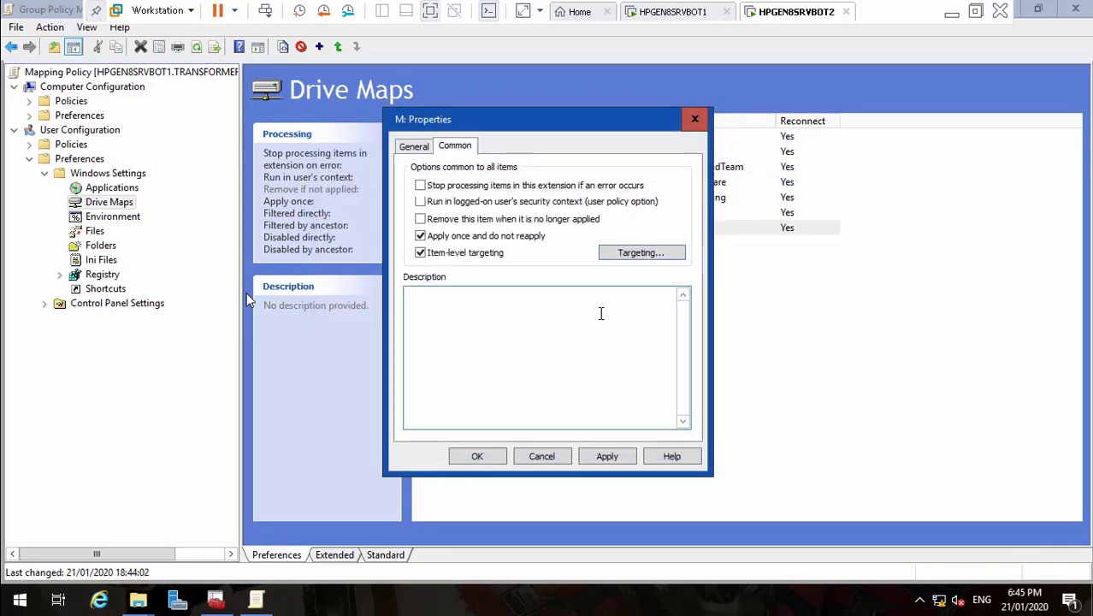
left_click(410, 147)
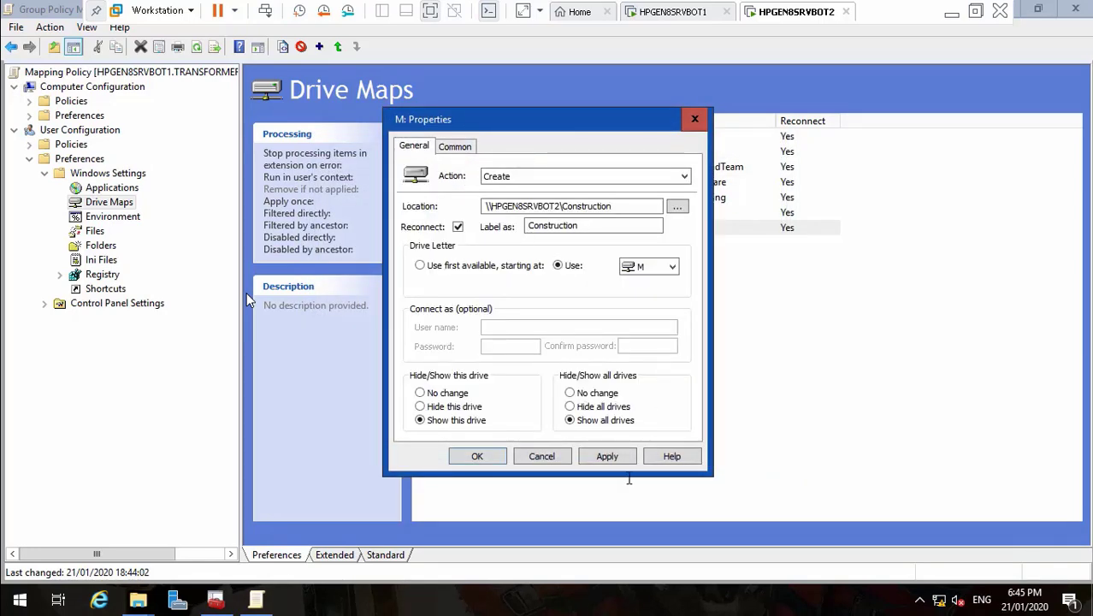
left_click(608, 456)
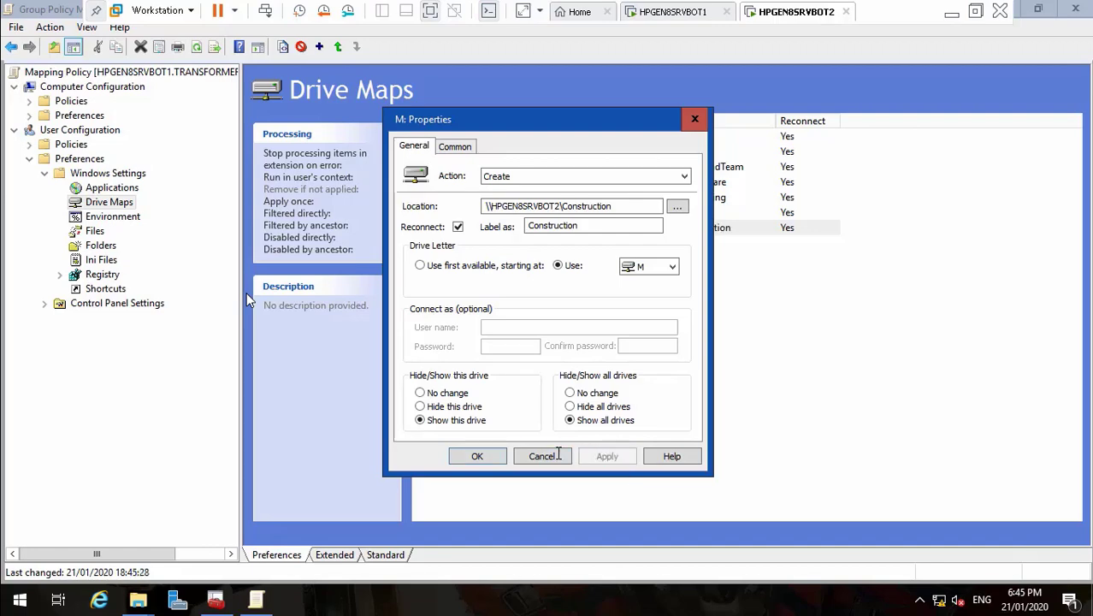
left_click(481, 456)
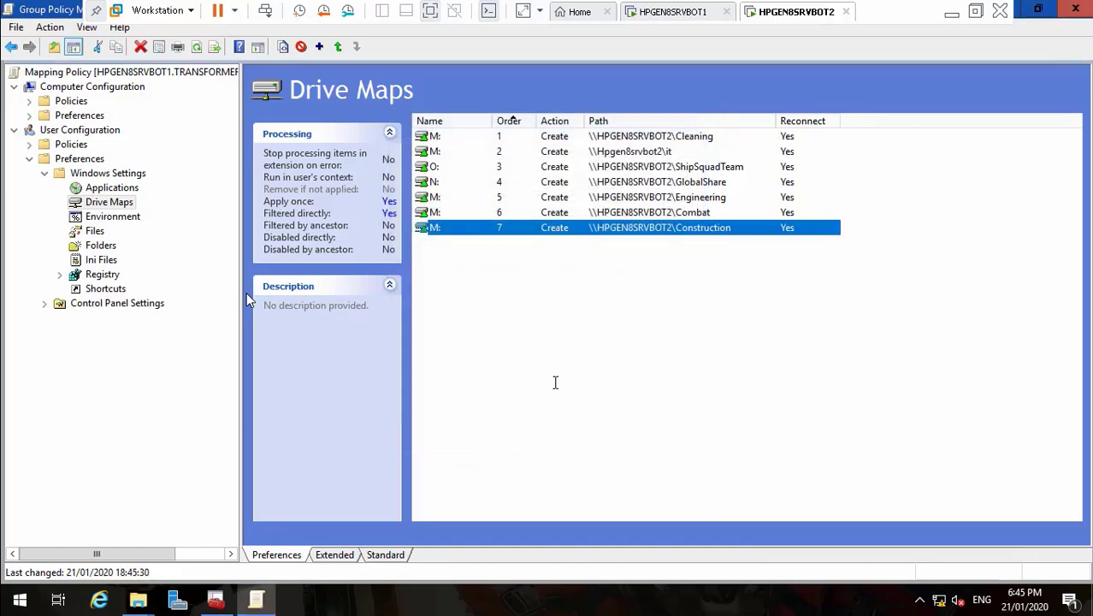
- Copy the \\HPGEN8SRVBOT2\Security share path from Explorer's address bar
left_click(137, 599)
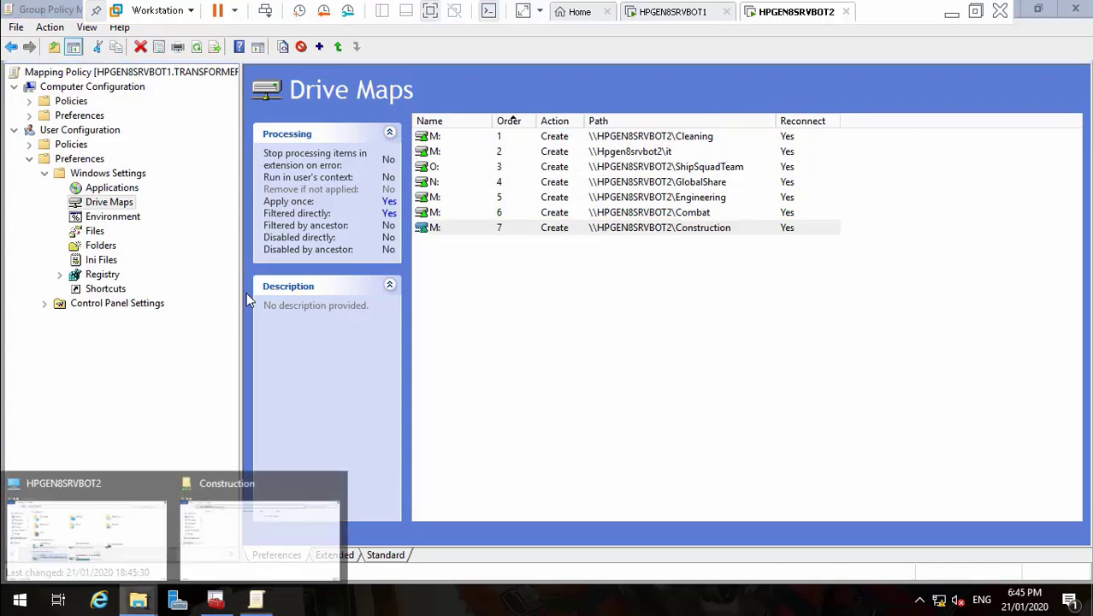
left_click(256, 524)
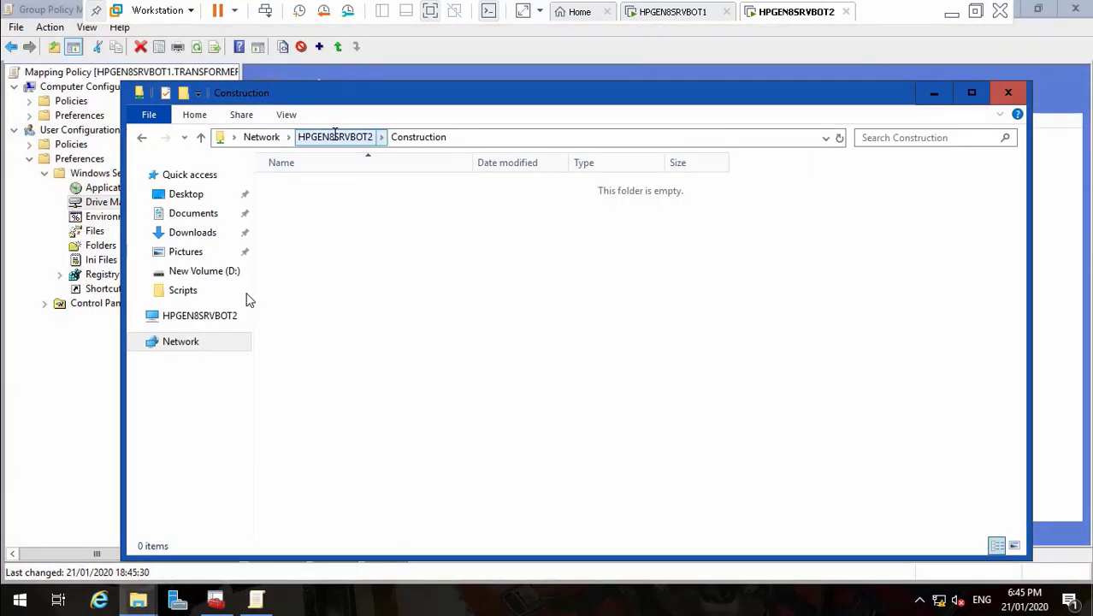
left_click(334, 137)
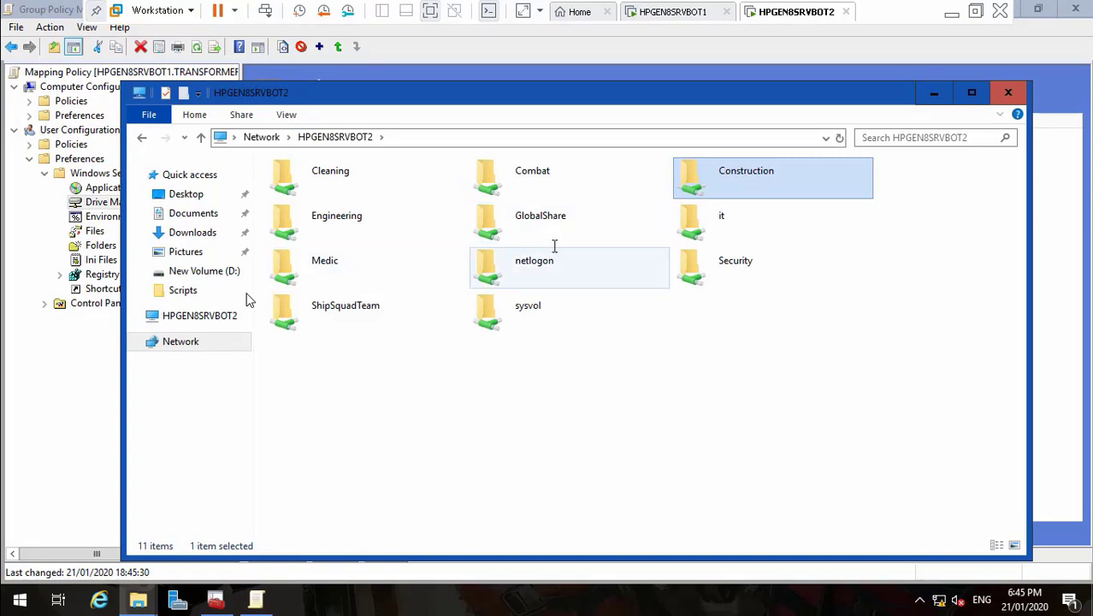
double_click(742, 265)
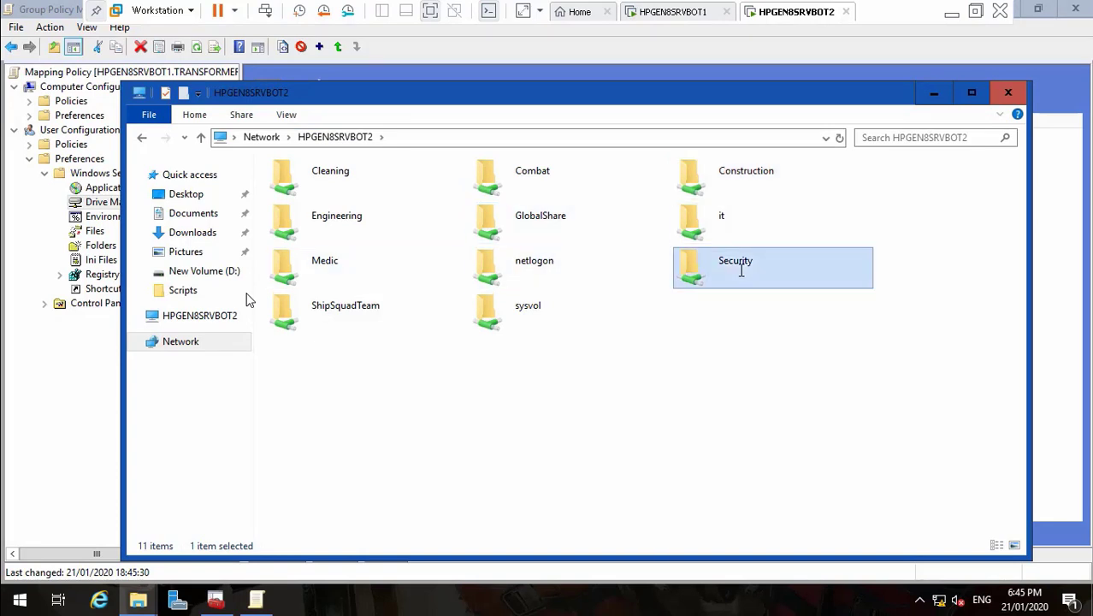
left_click(456, 137)
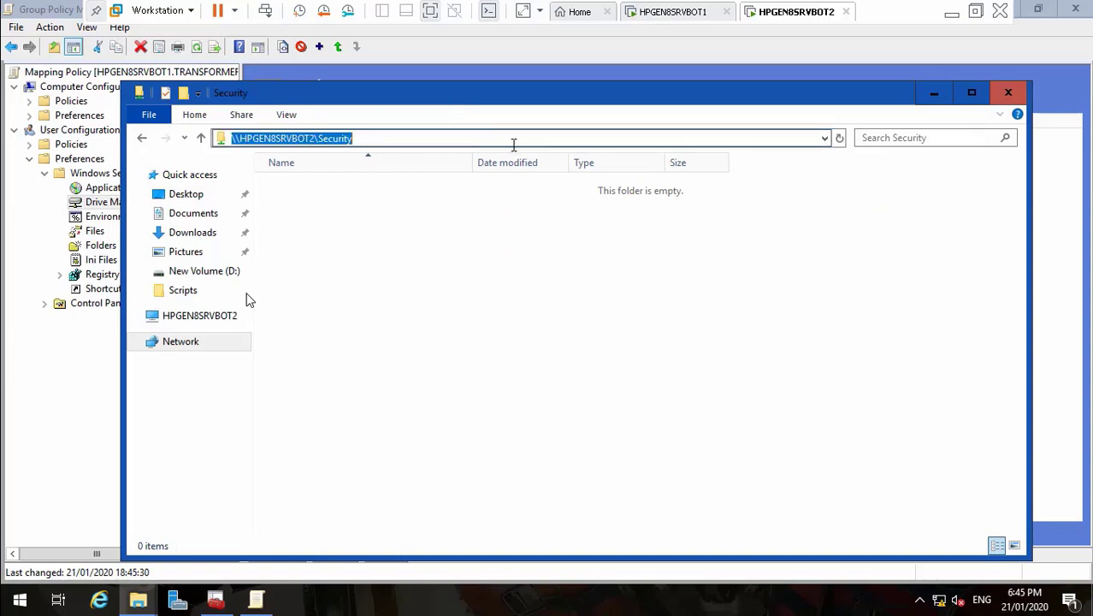
left_click(933, 91)
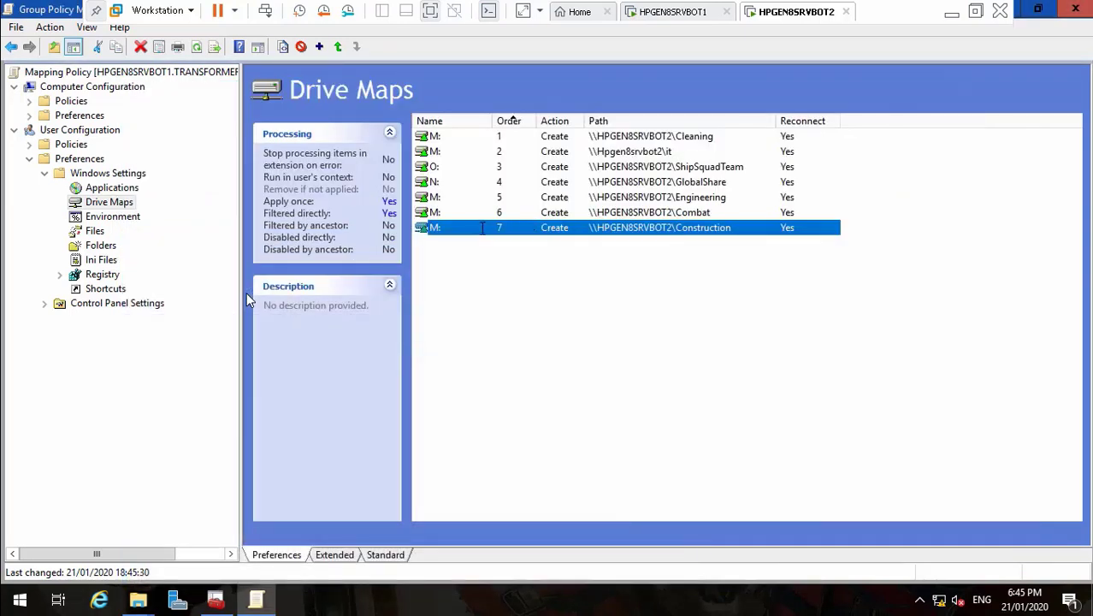
- Copy and paste the Construction drive map as row 8, then open its properties
right_click(447, 229)
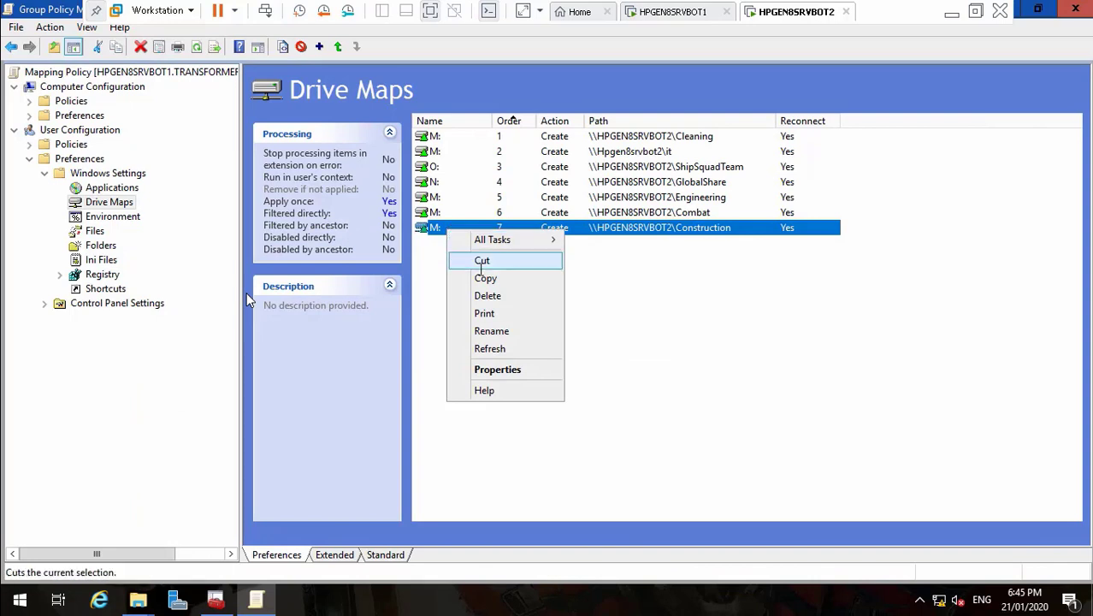
left_click(483, 276)
right_click(459, 280)
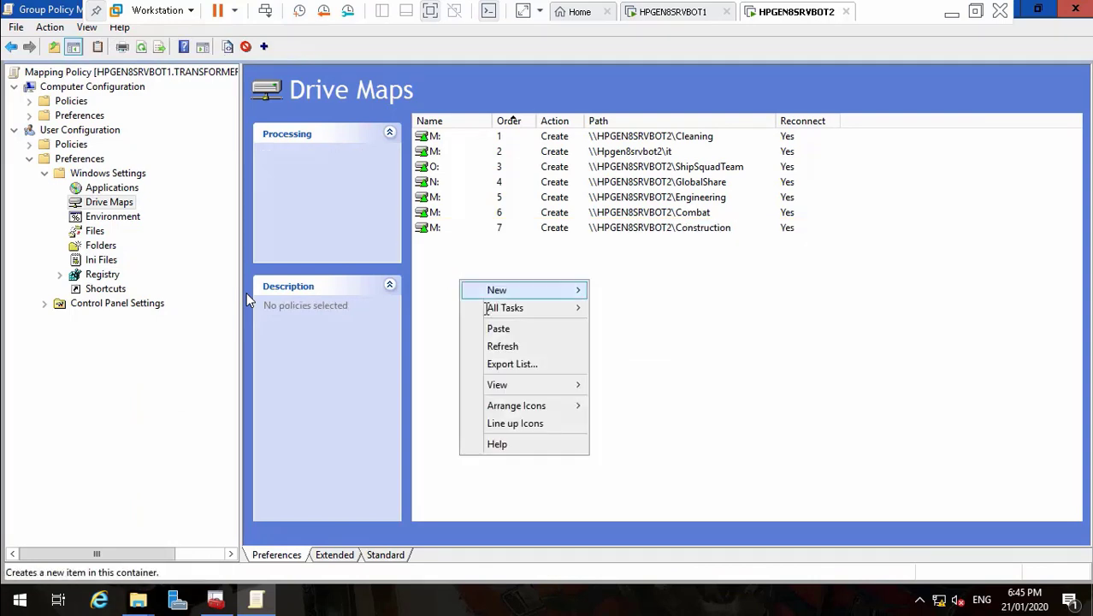
left_click(498, 328)
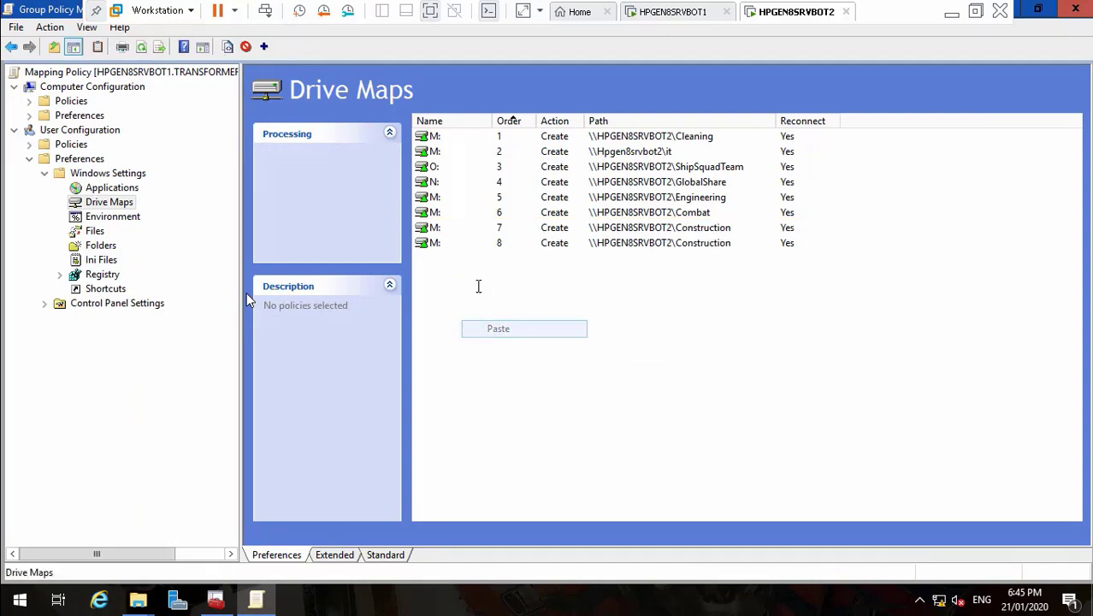
right_click(433, 243)
left_click(481, 383)
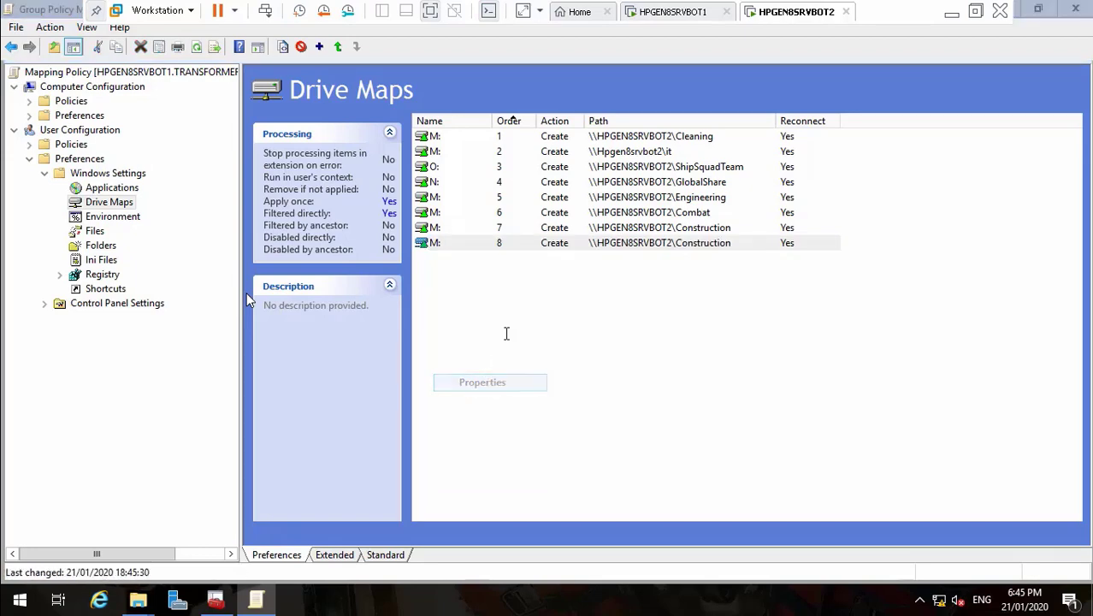
- Set the drive map 8 location to \\HPGEN8SRVBOT2\Security
left_click(613, 206)
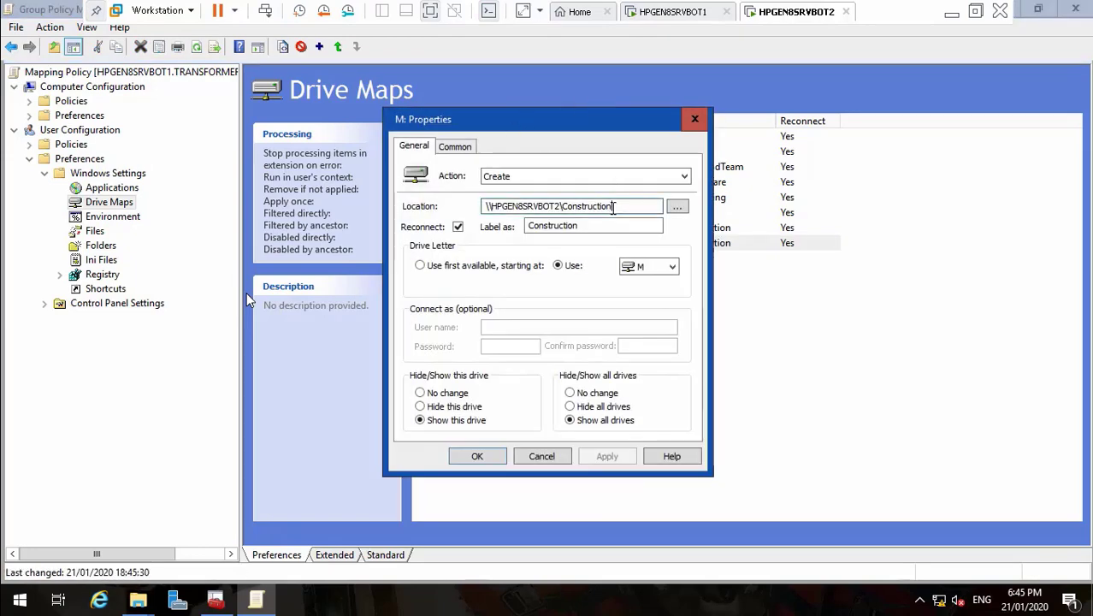
key("BackSpace")
key("BackSpace")
key("BackSpace")
key("BackSpace")
key("BackSpace")
key("BackSpace")
key("BackSpace")
key("BackSpace")
key("BackSpace")
key("BackSpace")
key("BackSpace")
key("BackSpace")
key("BackSpace")
key("BackSpace")
key("BackSpace")
key("BackSpace")
key("BackSpace")
key("BackSpace")
key("BackSpace")
key("BackSpace")
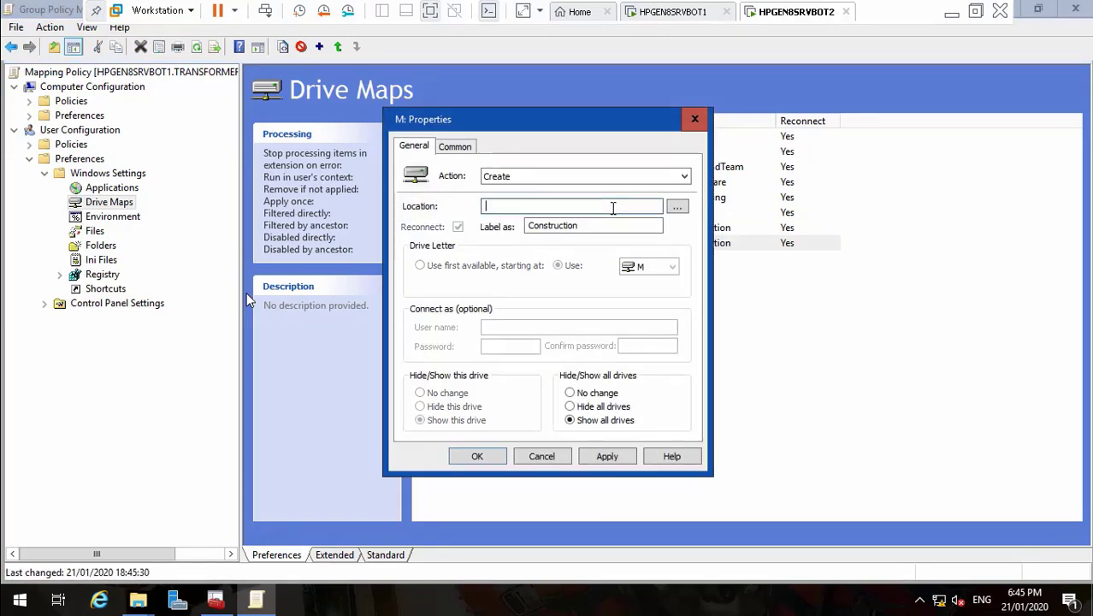
key("ctrl+v")
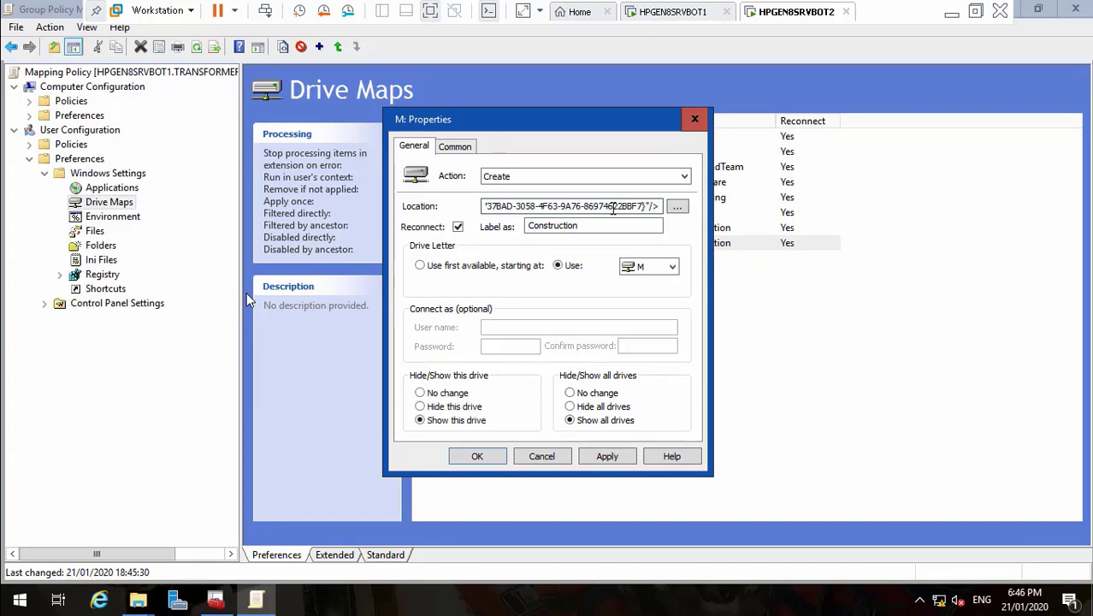
key("ctrl+z")
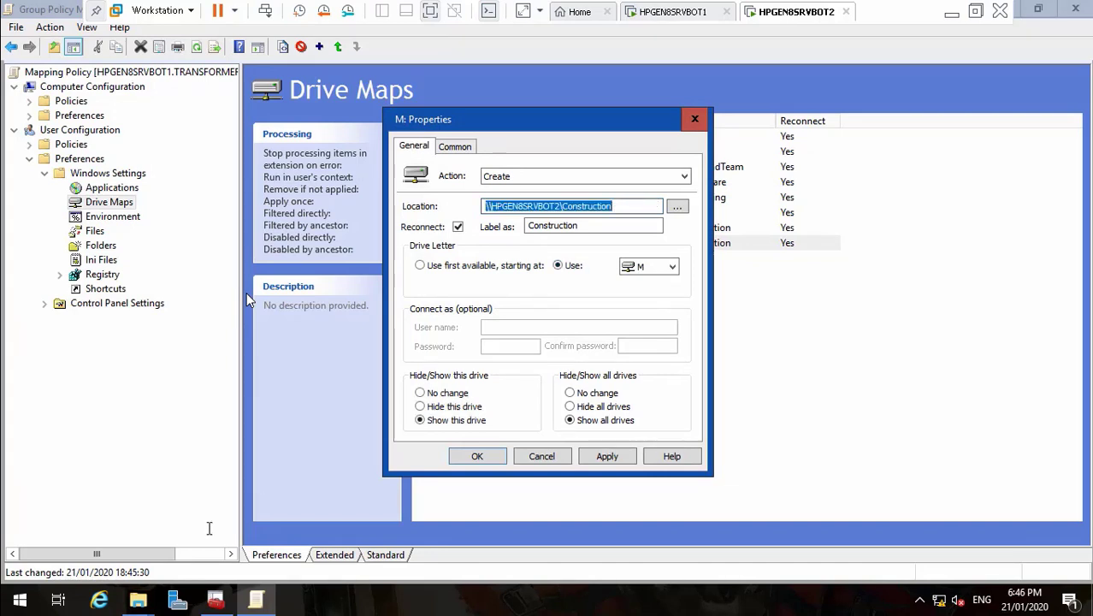
left_click(138, 600)
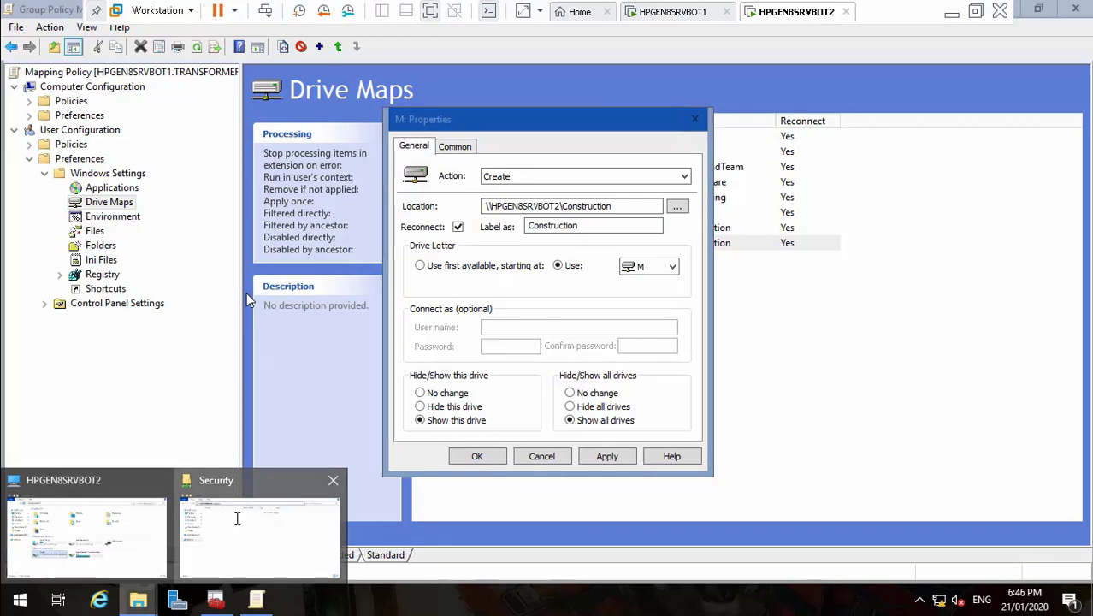
left_click(227, 515)
left_click(436, 137)
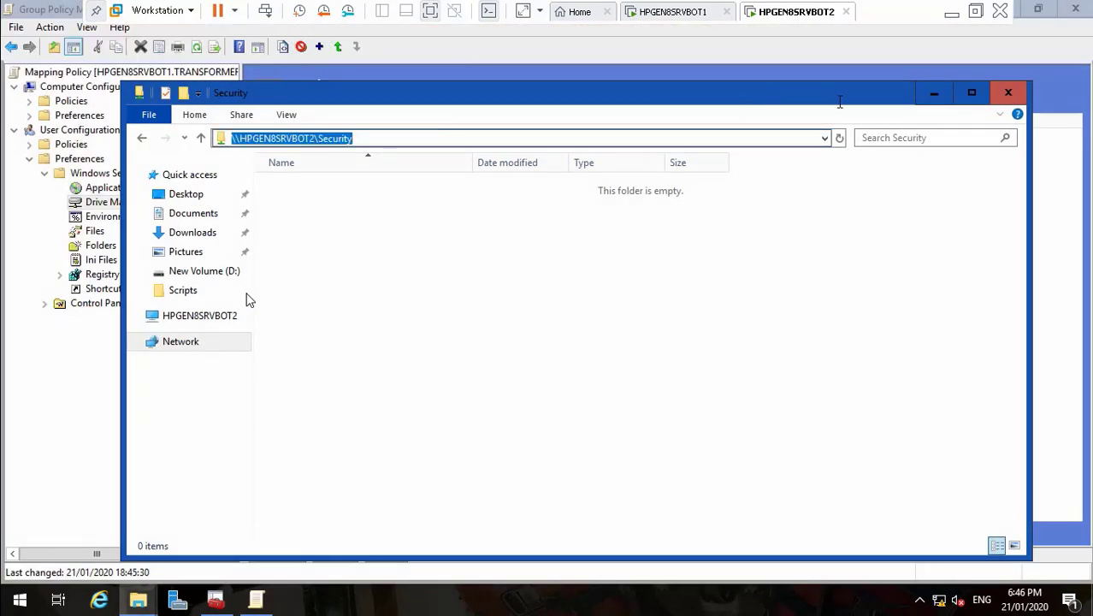
left_click(933, 93)
key("BackSpace")
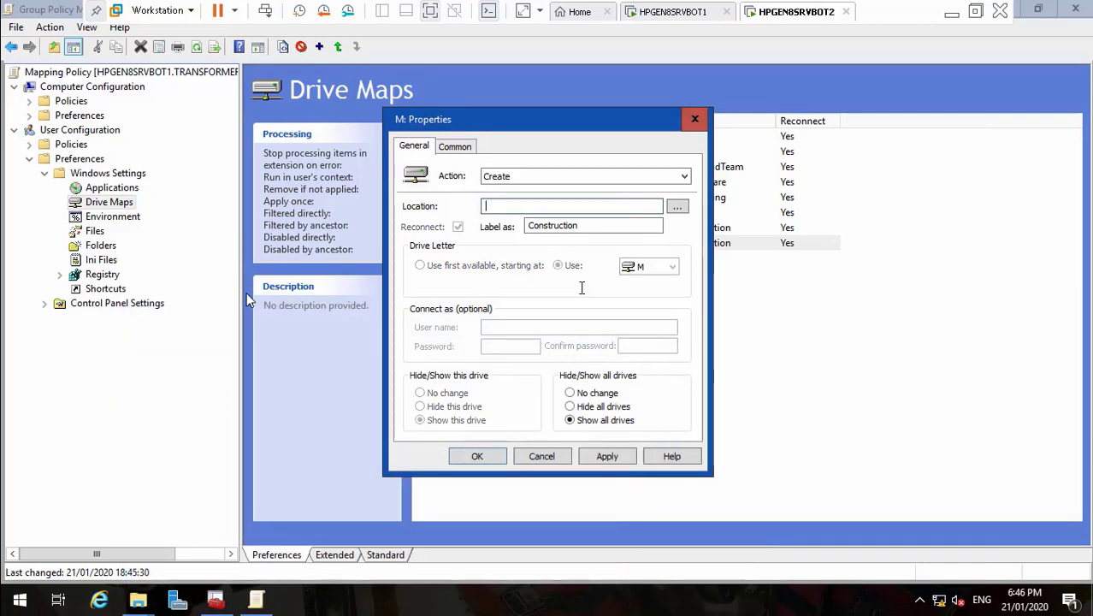
key("ctrl+v")
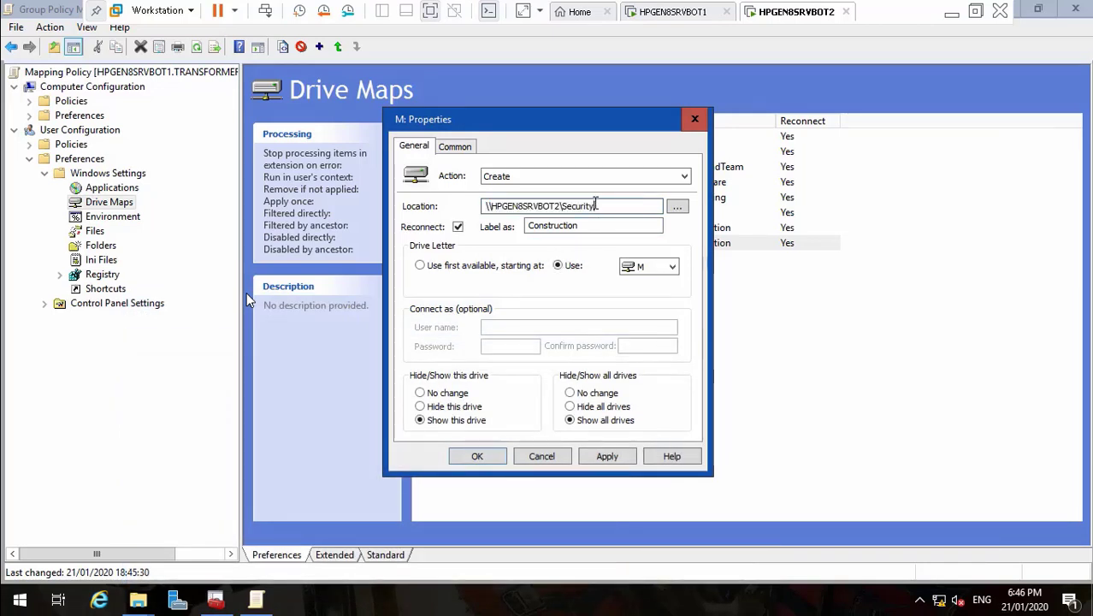
- Change the drive label from Construction to Security
left_click_drag(595, 205, 564, 206)
left_click(591, 230)
key("BackSpace")
key("BackSpace")
key("BackSpace")
key("BackSpace")
key("BackSpace")
key("BackSpace")
key("BackSpace")
key("BackSpace")
key("BackSpace")
key("BackSpace")
key("BackSpace")
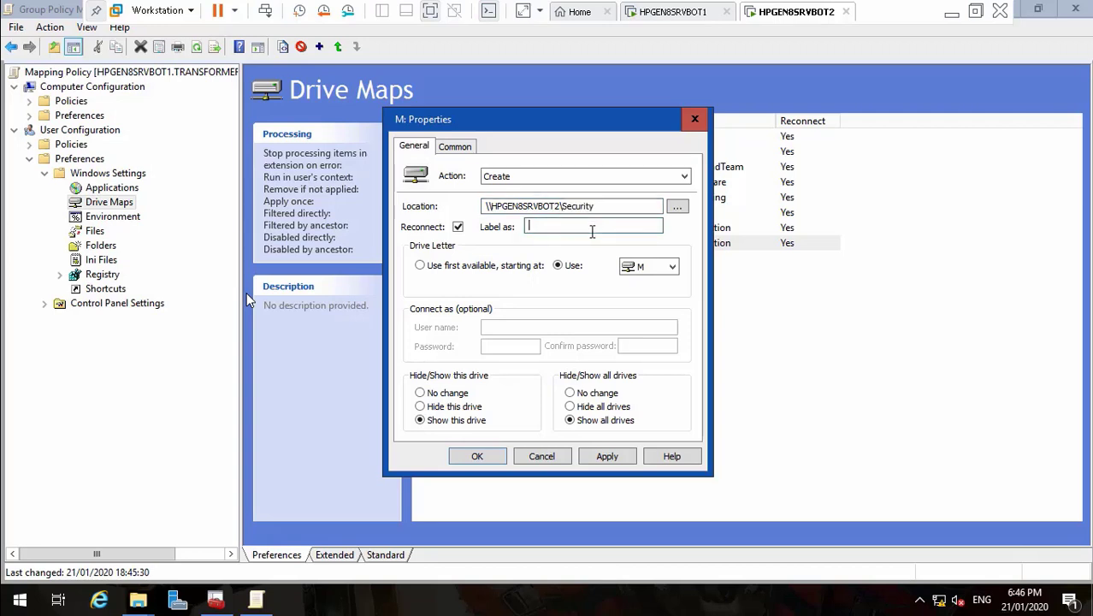
key("ctrl+v")
- Retarget the mapping to group TRANSFORMERS\TR_SEC, then apply and close Properties
left_click(454, 146)
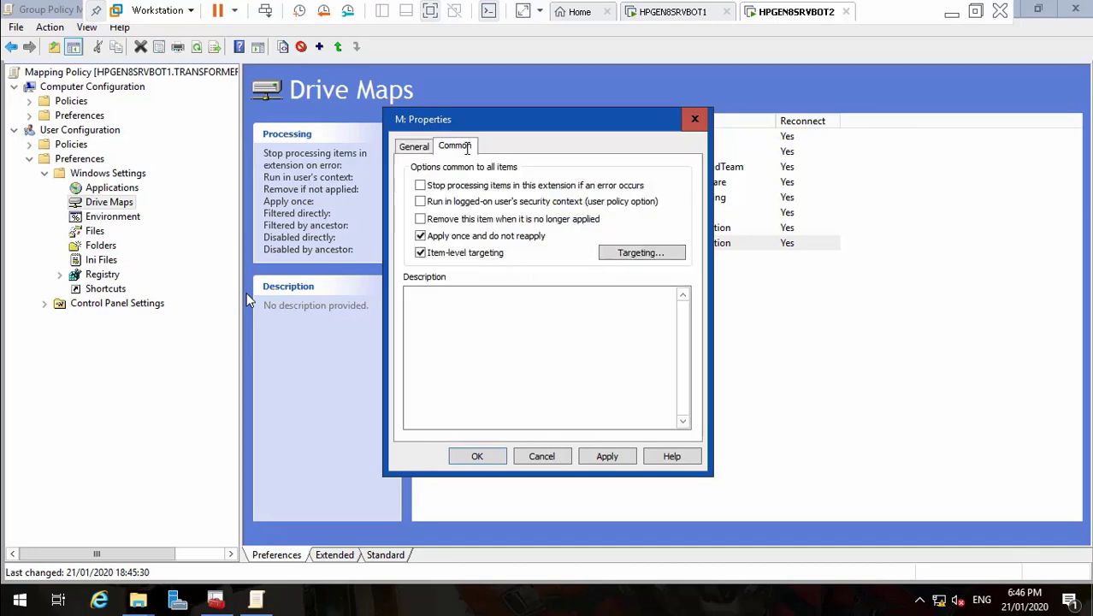
left_click(622, 253)
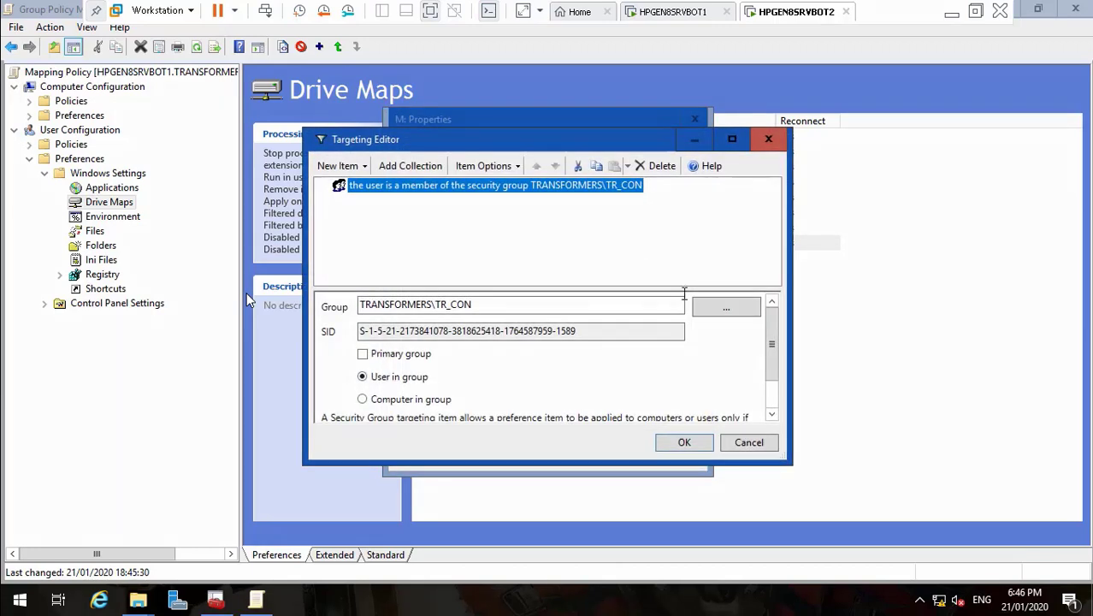
left_click(725, 307)
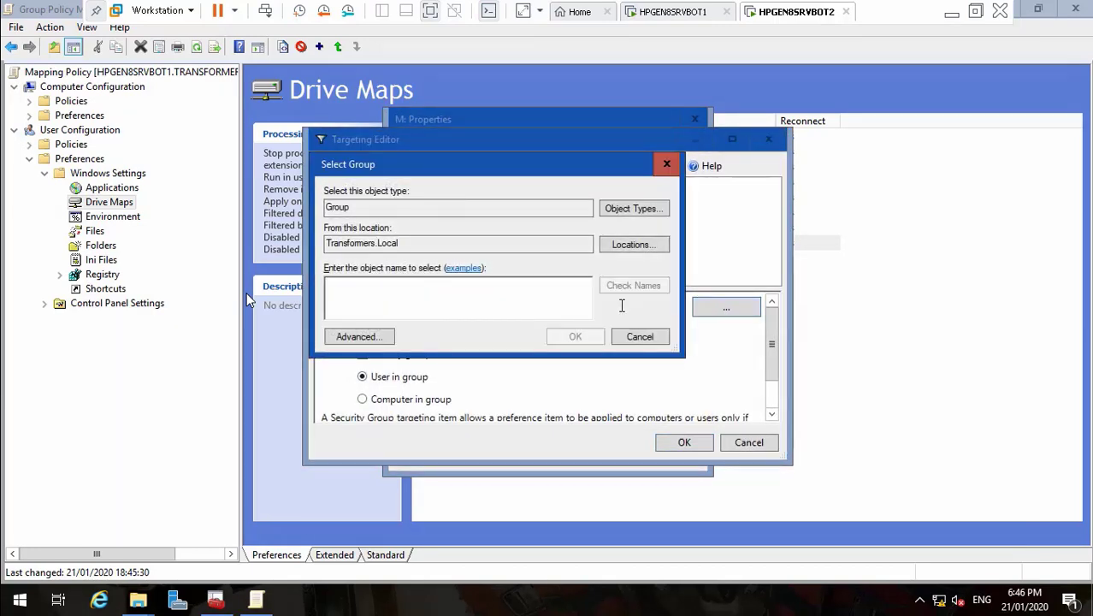
type("TR")
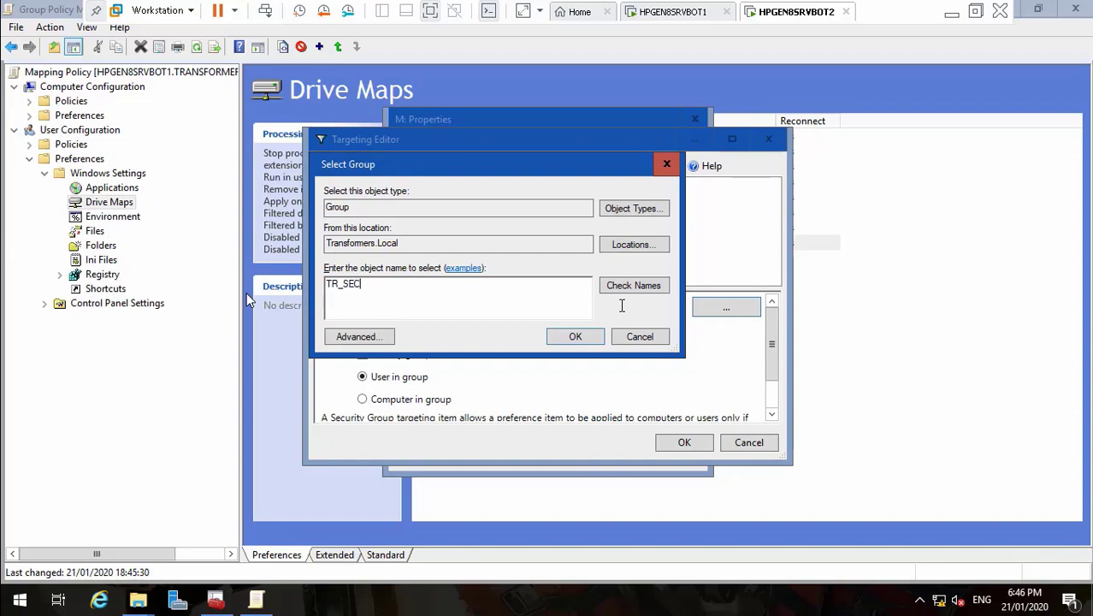
type("_SEC")
left_click(632, 283)
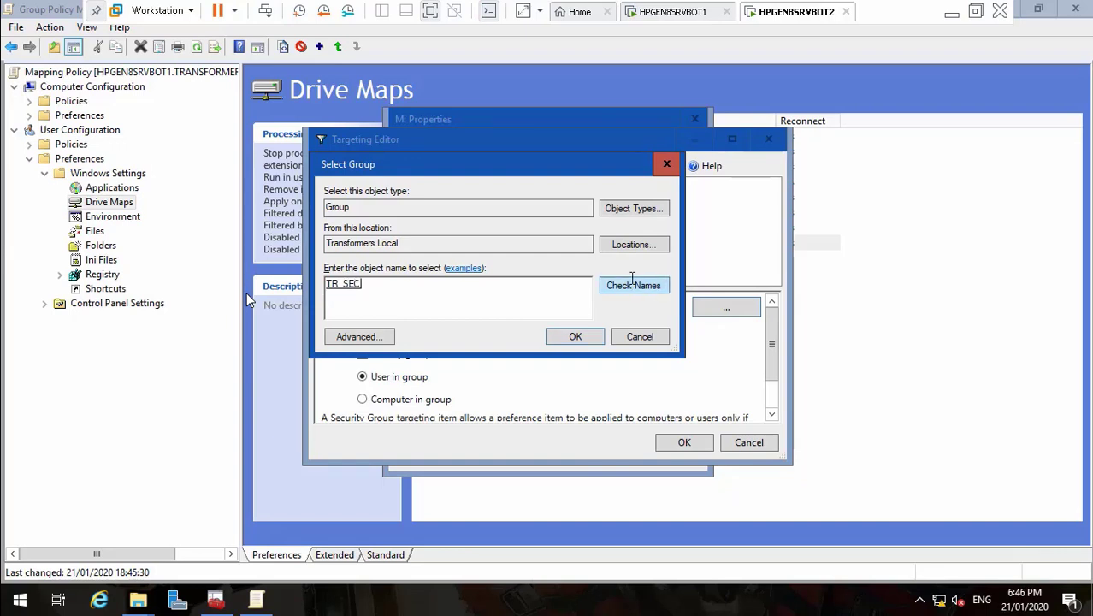
left_click(575, 336)
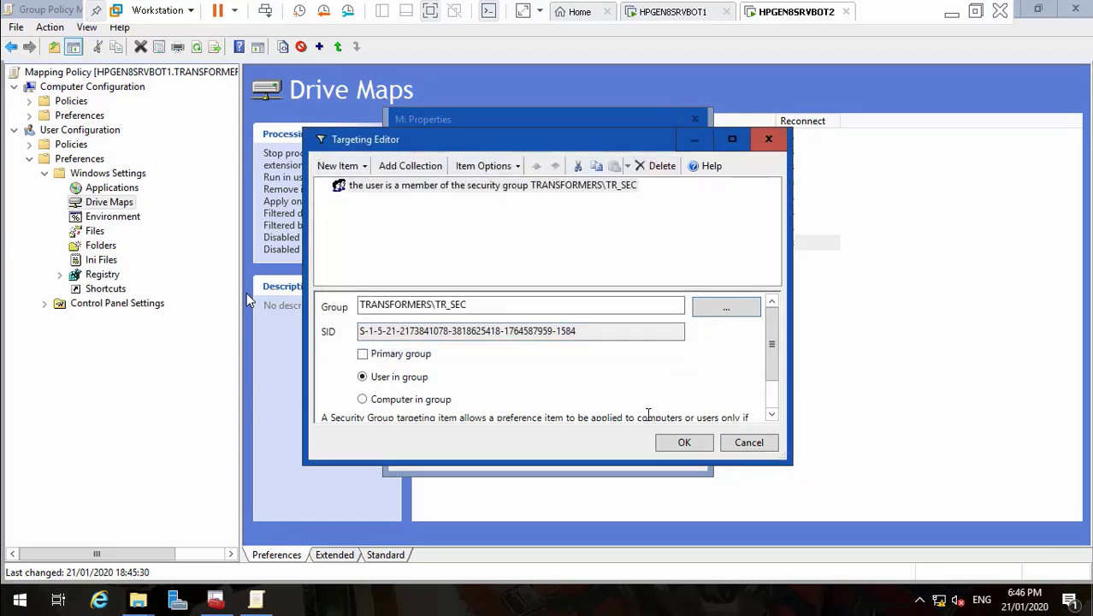
left_click(684, 442)
left_click(607, 455)
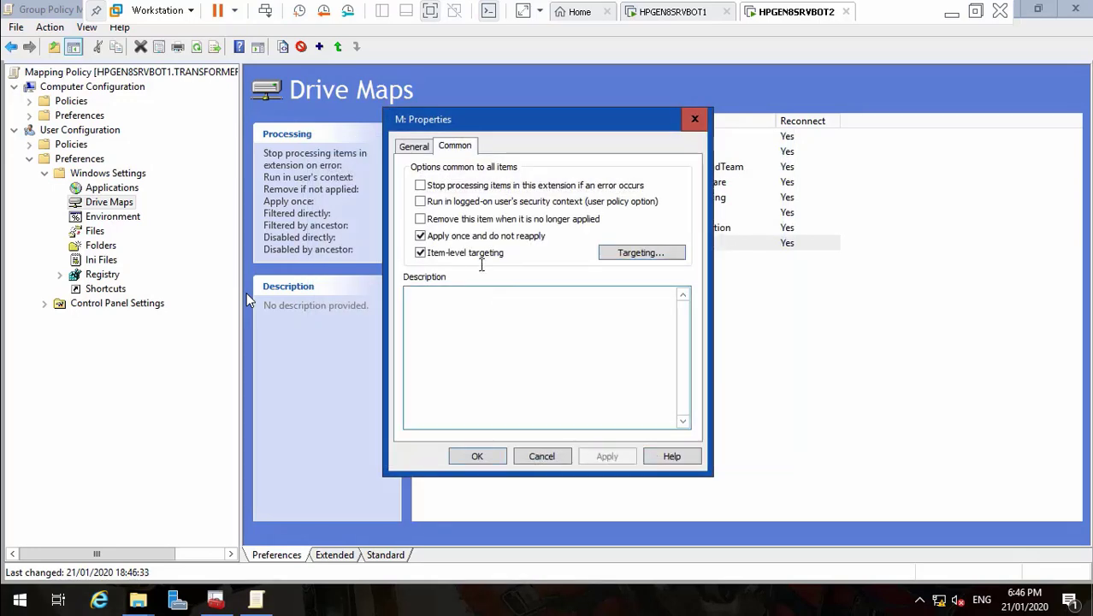
left_click(414, 146)
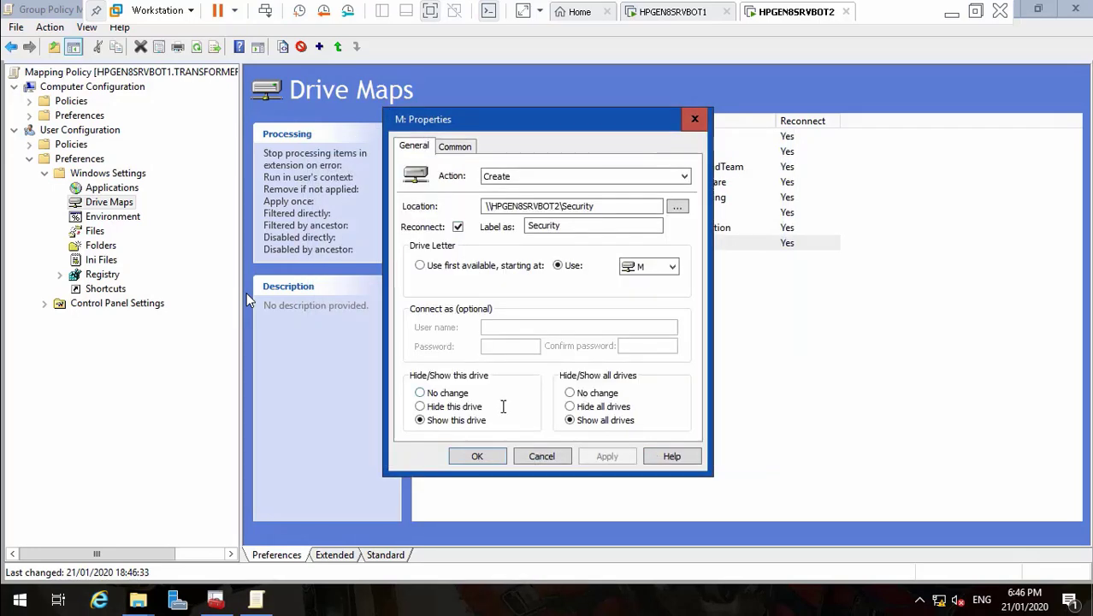
left_click(478, 456)
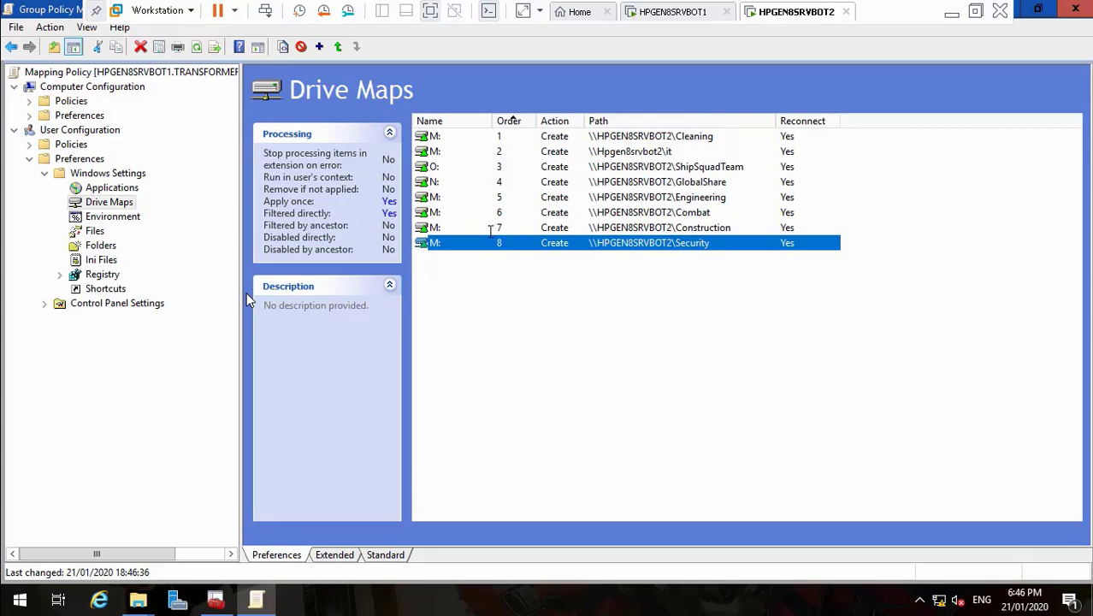
- Copy and paste the Security drive map as a ninth row
right_click(445, 243)
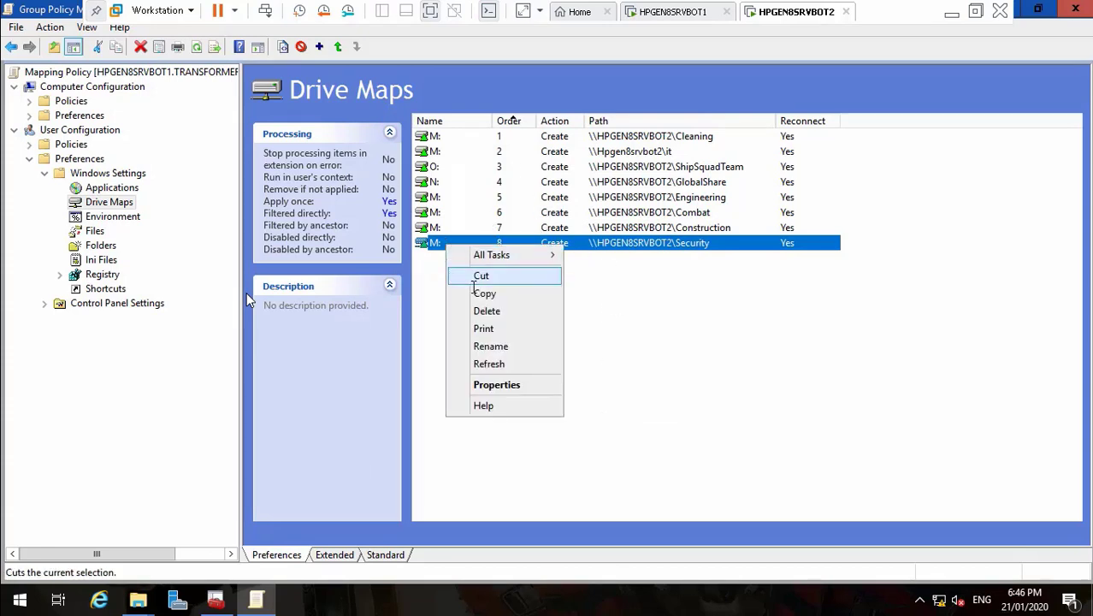
left_click(451, 293)
right_click(451, 293)
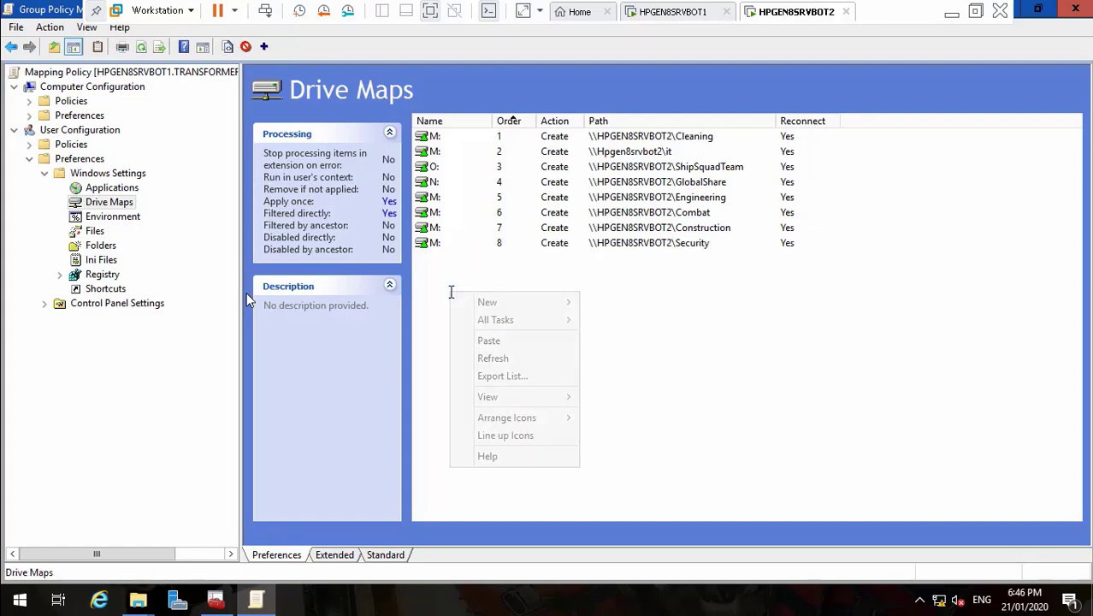
left_click(470, 341)
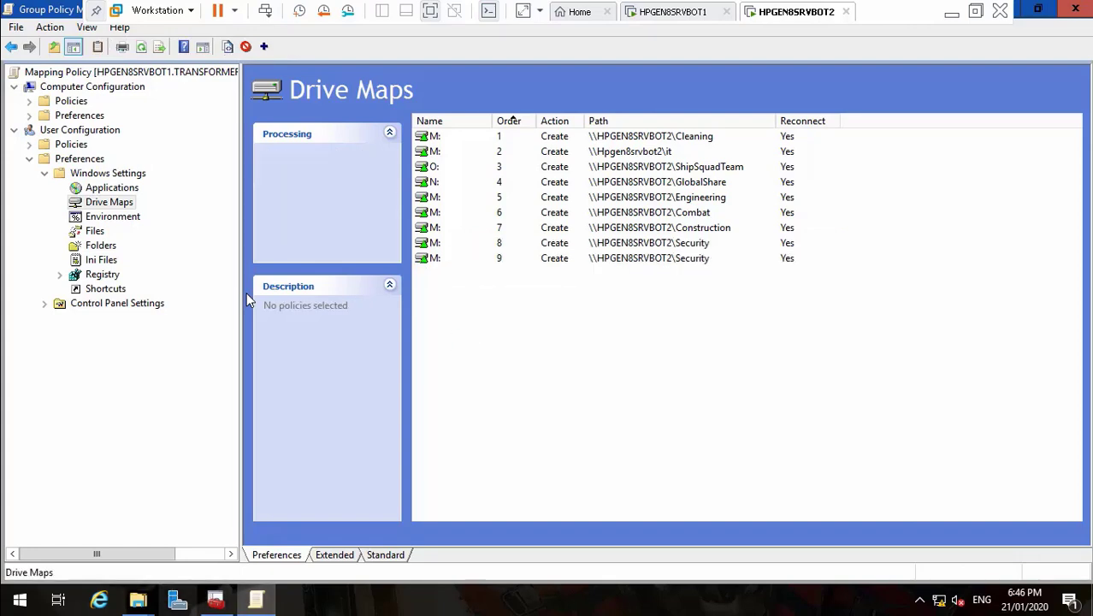
- Copy the \\HPGEN8SRVBOT2\Medic share path and bring up the row-9 mapping's actions
left_click(138, 599)
left_click(262, 539)
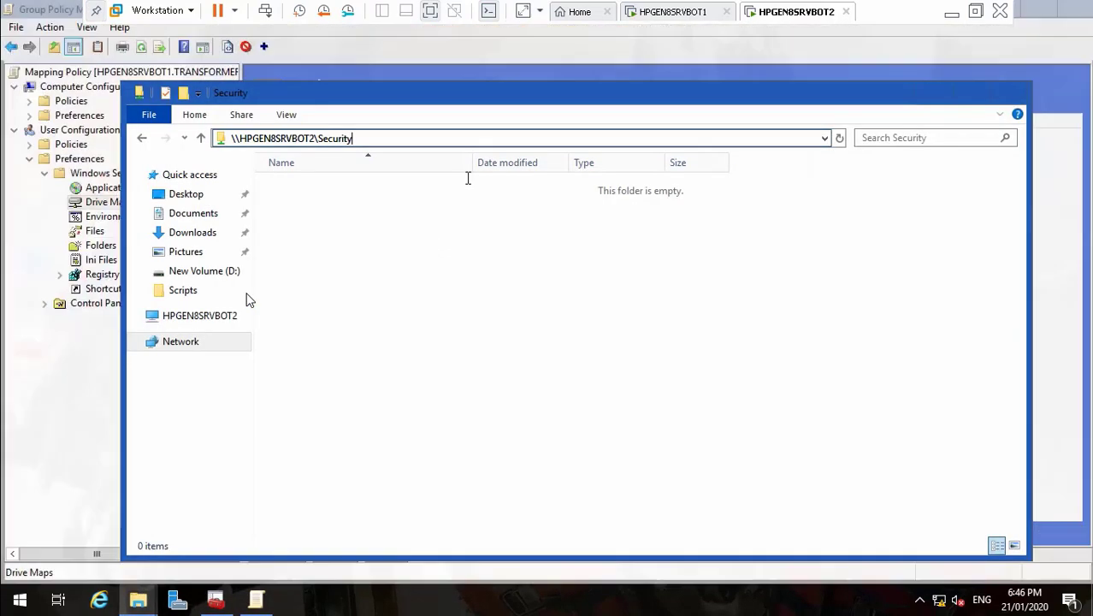
left_click(329, 137)
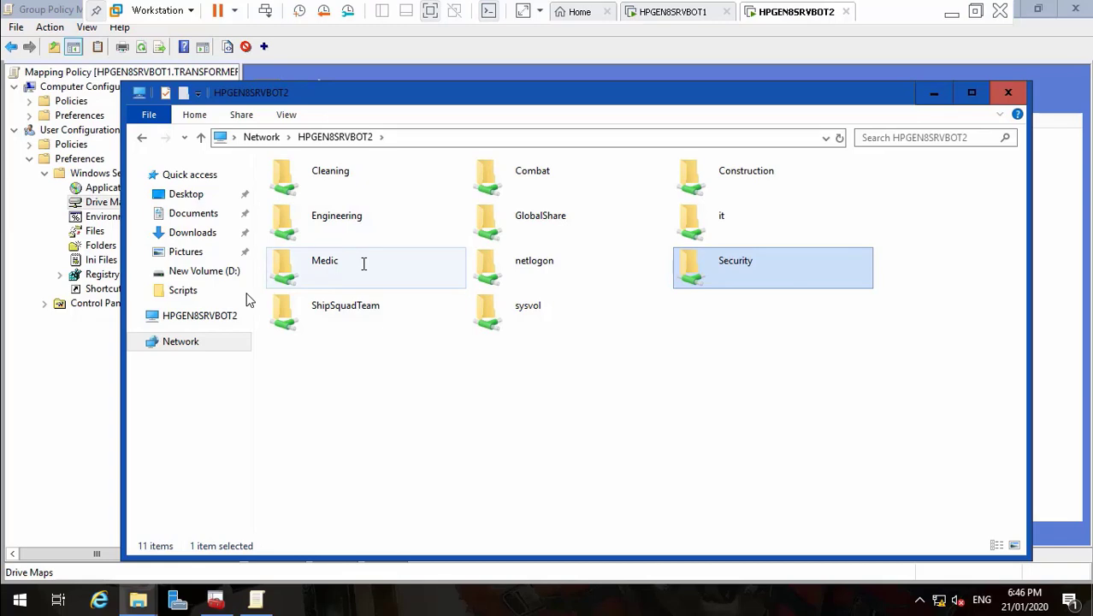
double_click(363, 264)
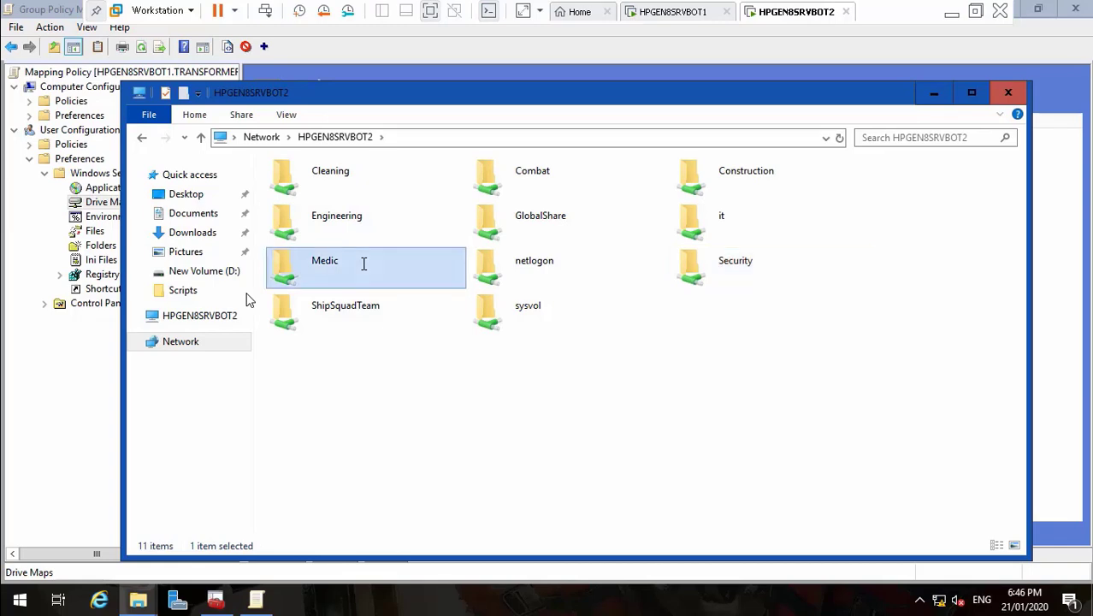
left_click(451, 137)
left_click(934, 93)
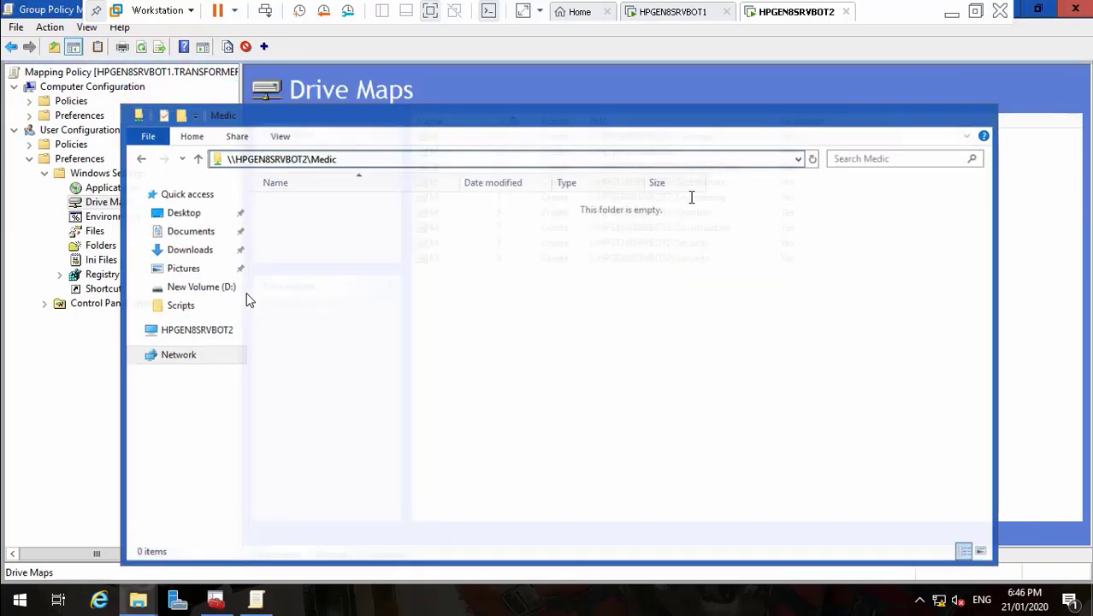
right_click(446, 260)
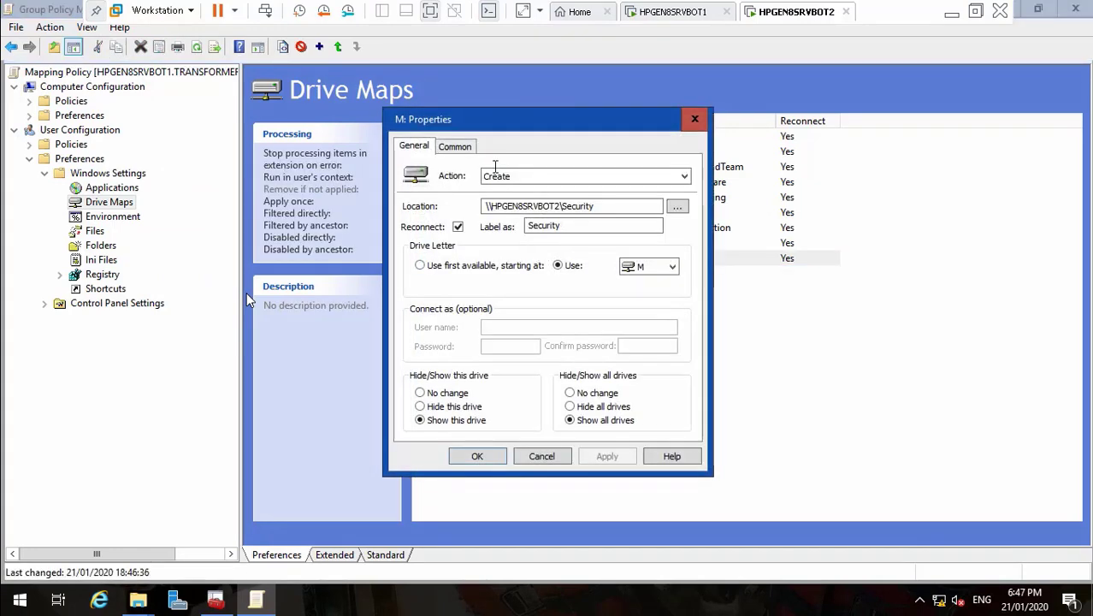
- Set the drive map 9 location to \\HPGEN8SRVBOT2\Medic
left_click(601, 205)
key("BackSpace")
key("BackSpace")
key("BackSpace")
key("BackSpace")
key("BackSpace")
key("BackSpace")
key("BackSpace")
key("BackSpace")
key("BackSpace")
key("BackSpace")
key("BackSpace")
key("BackSpace")
key("BackSpace")
key("BackSpace")
key("BackSpace")
key("BackSpace")
key("BackSpace")
key("BackSpace")
key("BackSpace")
key("BackSpace")
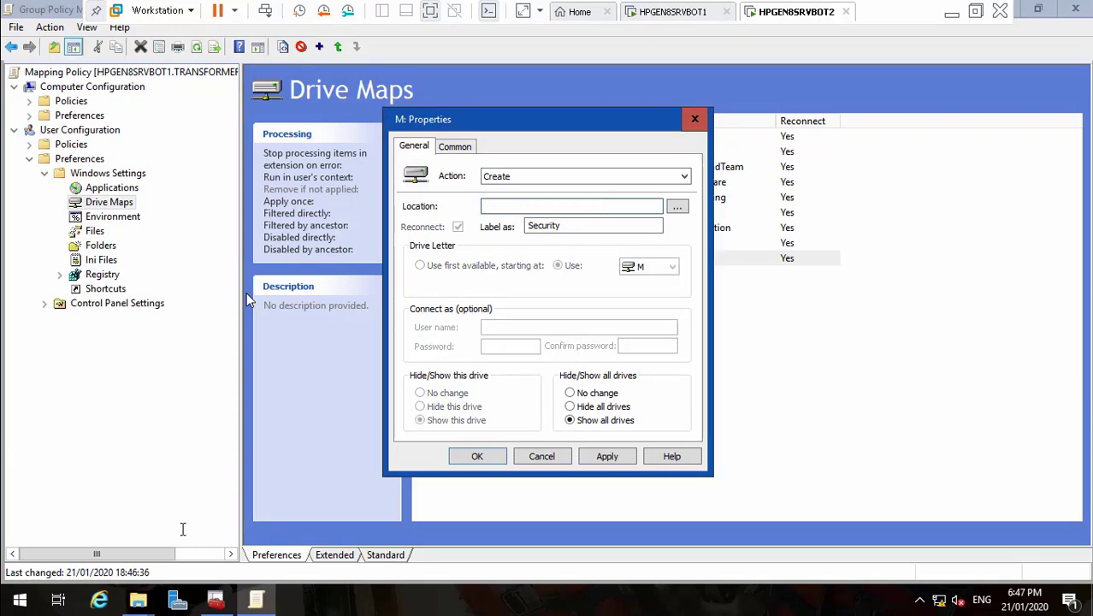
left_click(137, 600)
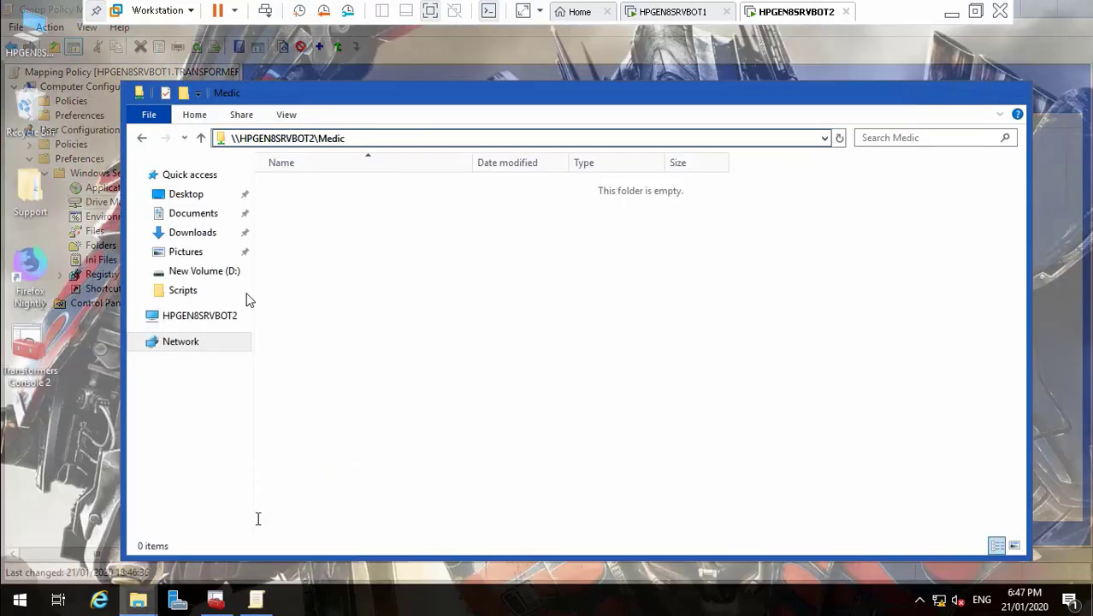
left_click(254, 524)
left_click(433, 133)
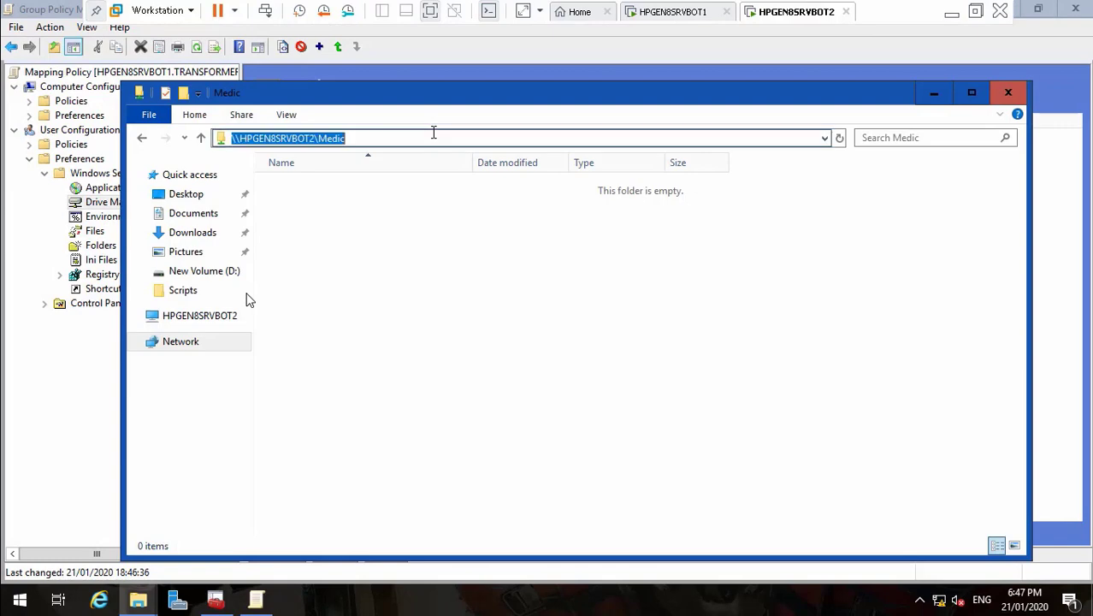
left_click(933, 93)
key("ctrl+v")
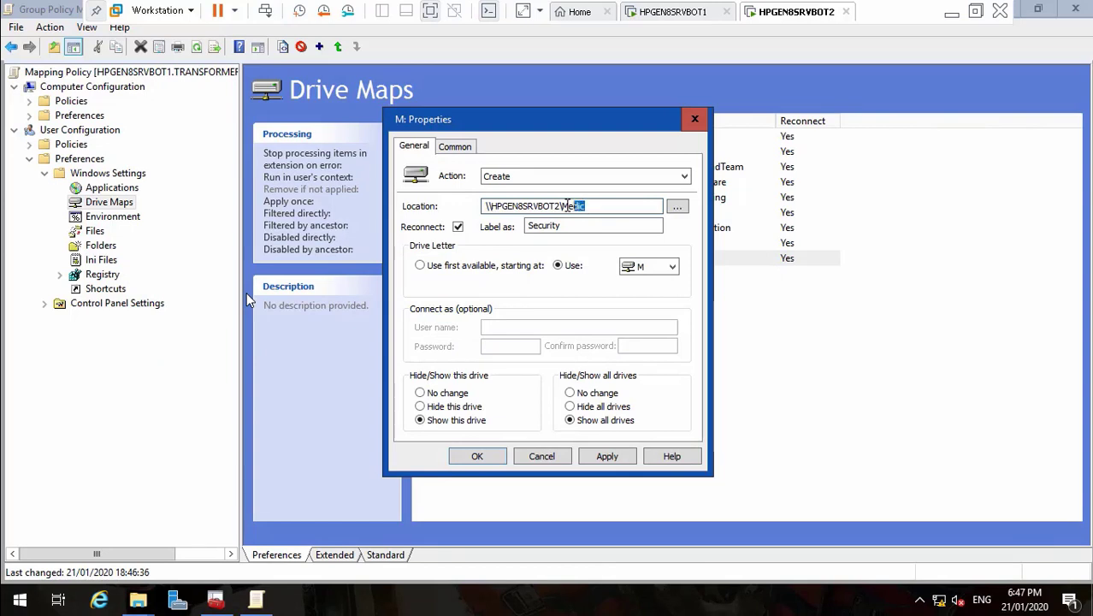
- Change the drive label from Security to Medic
left_click_drag(586, 208, 565, 206)
left_click(565, 226)
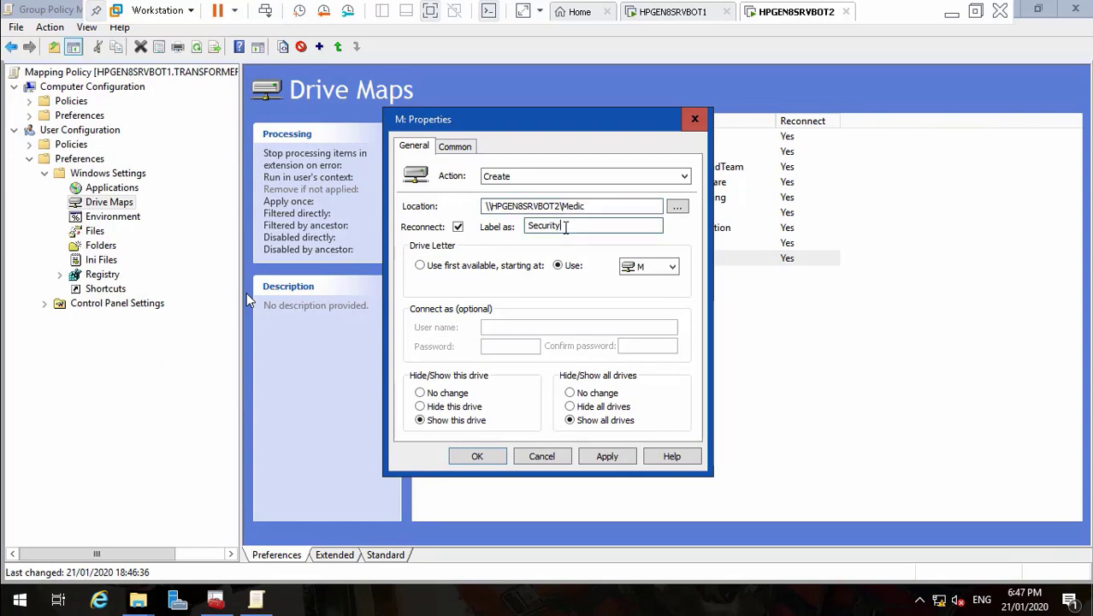
key("BackSpace")
key("BackSpace")
key("BackSpace")
key("BackSpace")
key("BackSpace")
key("BackSpace")
key("BackSpace")
key("ctrl+v")
- Retarget the mapping to group TRANSFORMERS\TR_MED, then apply and close Properties
left_click(466, 147)
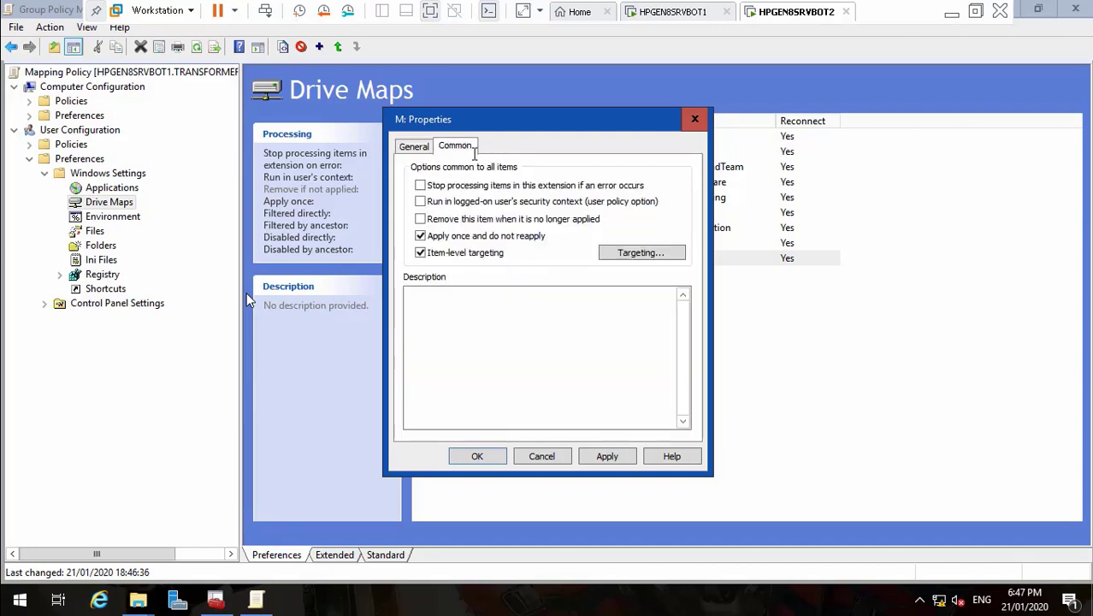
left_click(630, 250)
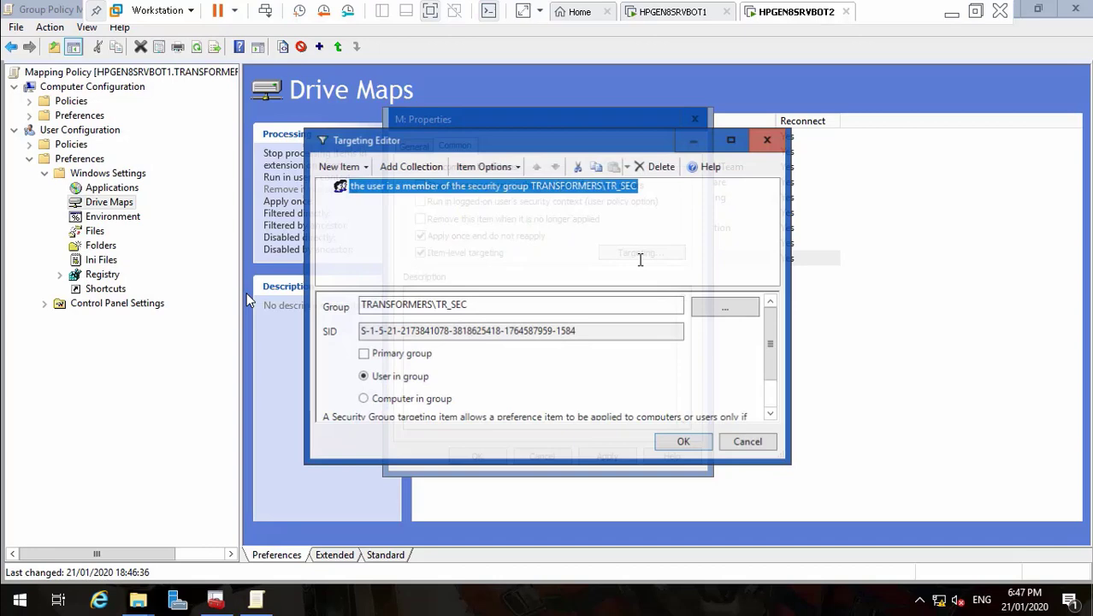
left_click(728, 306)
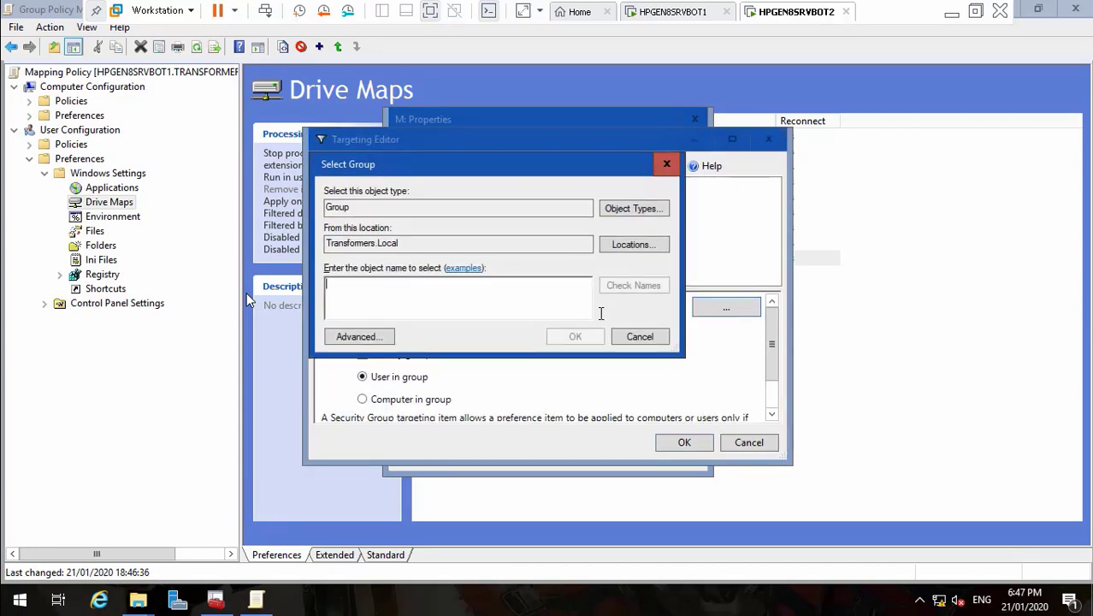
type("TR_MED")
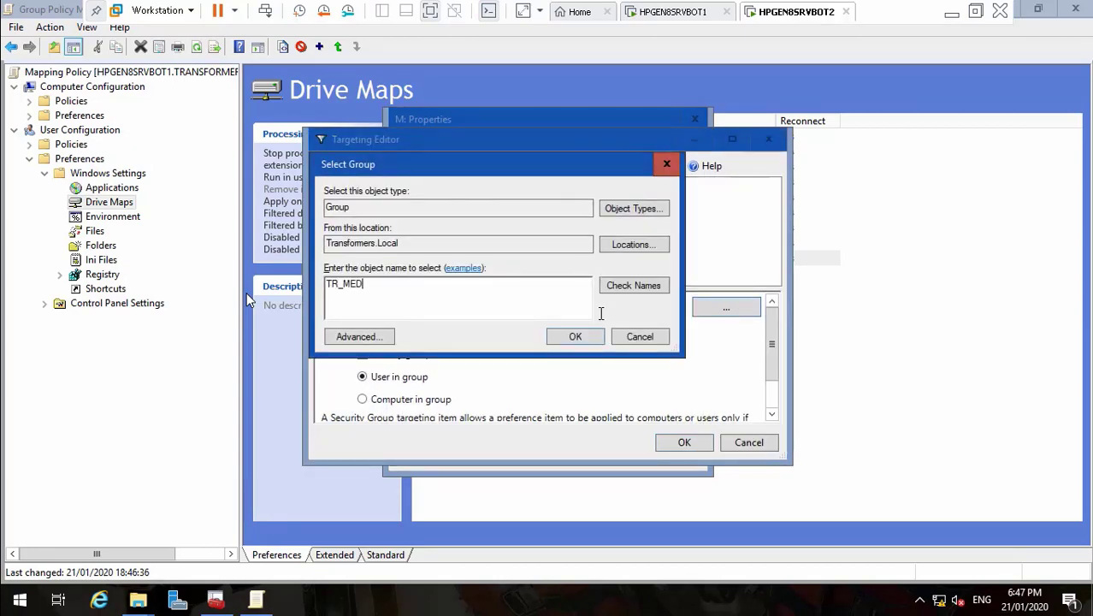
left_click(620, 278)
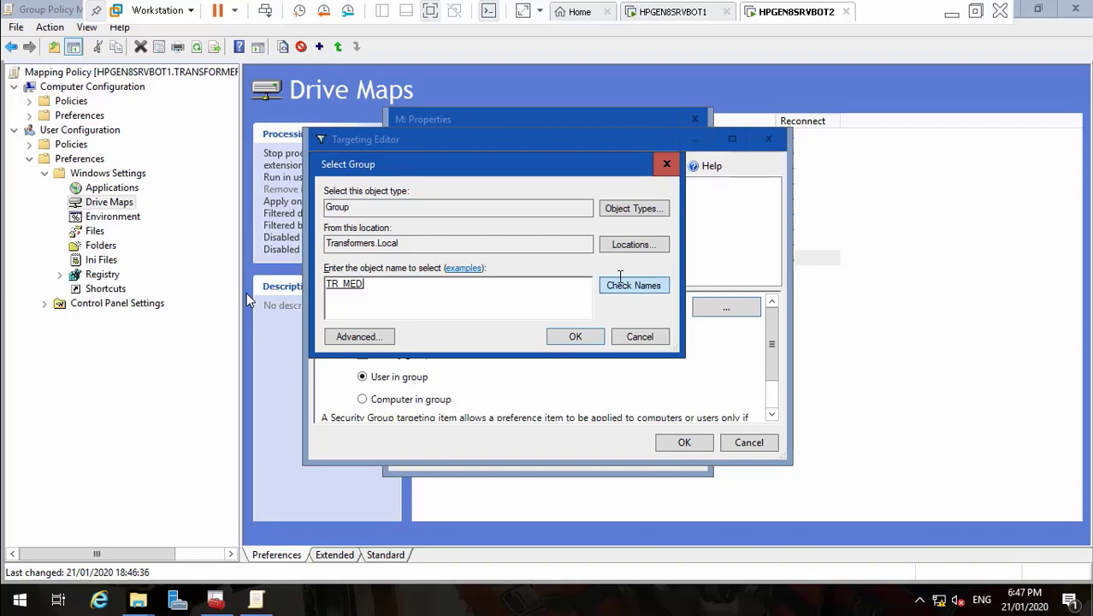
left_click(575, 336)
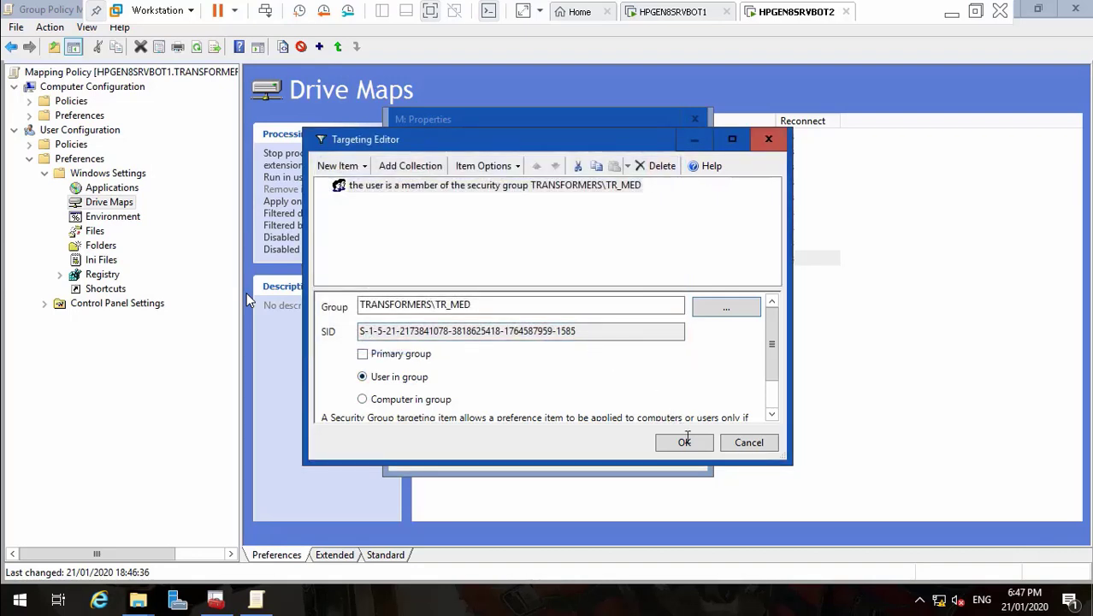
left_click(685, 442)
left_click(614, 451)
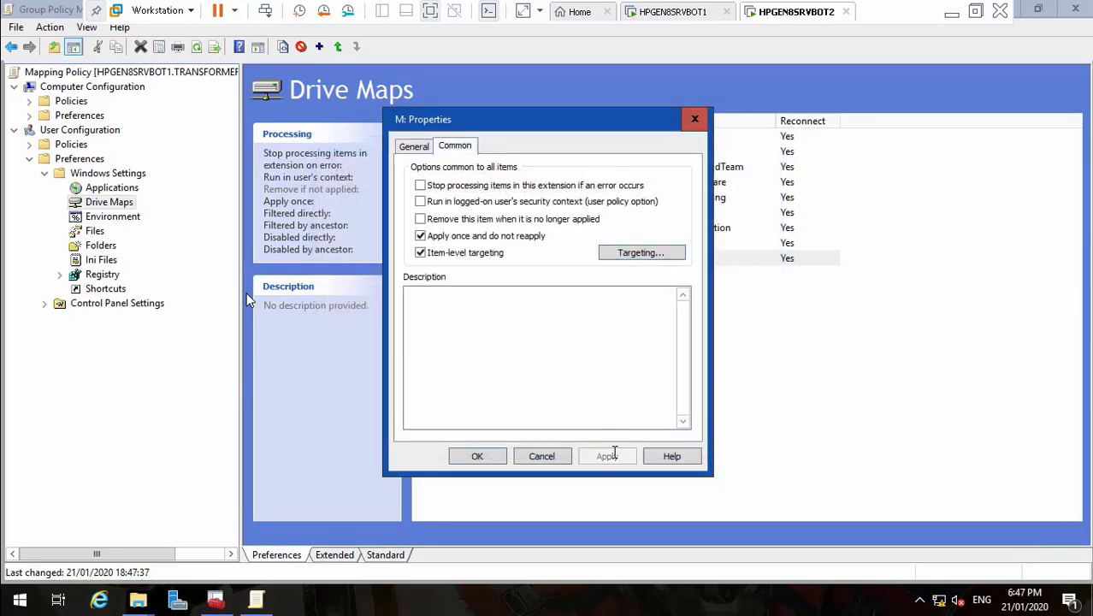
left_click(415, 143)
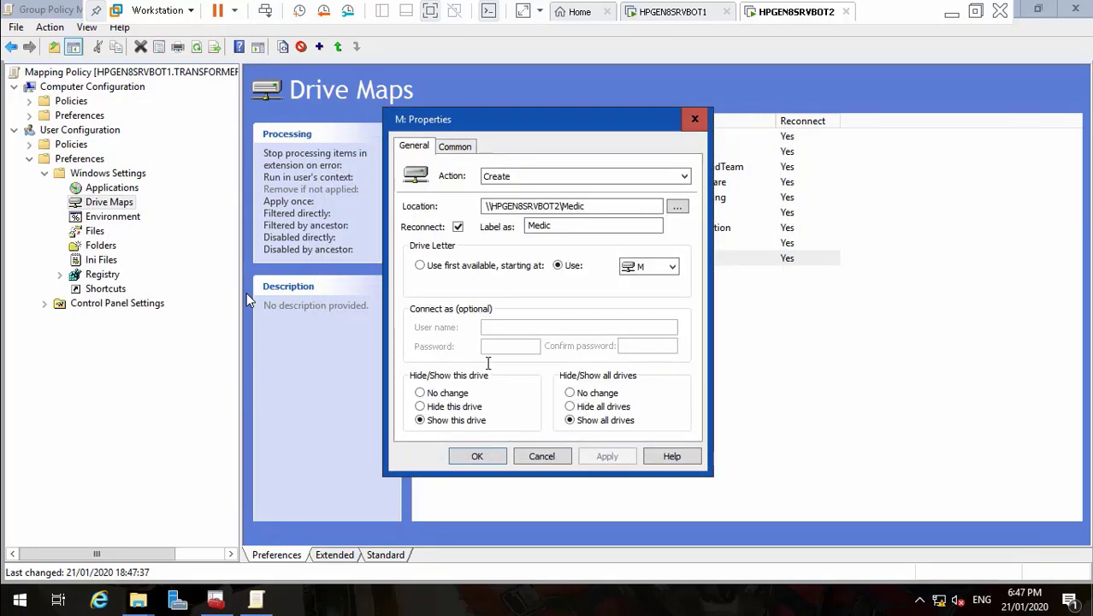
left_click(483, 456)
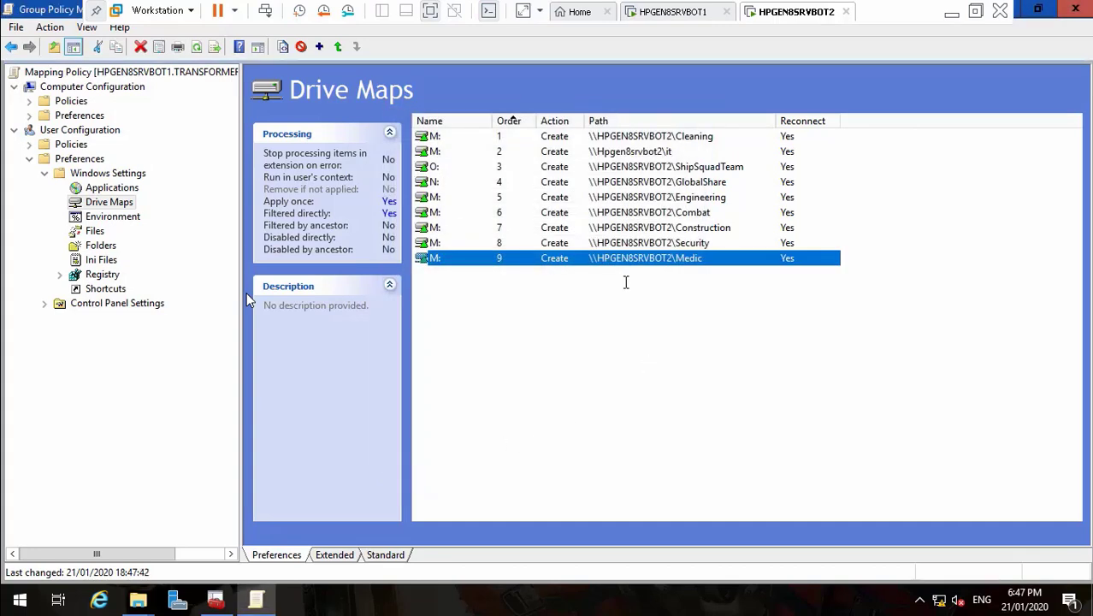
- Close the Group Policy editor and MMC console, saving settings, and all Explorer windows
left_click(1072, 11)
left_click(1074, 9)
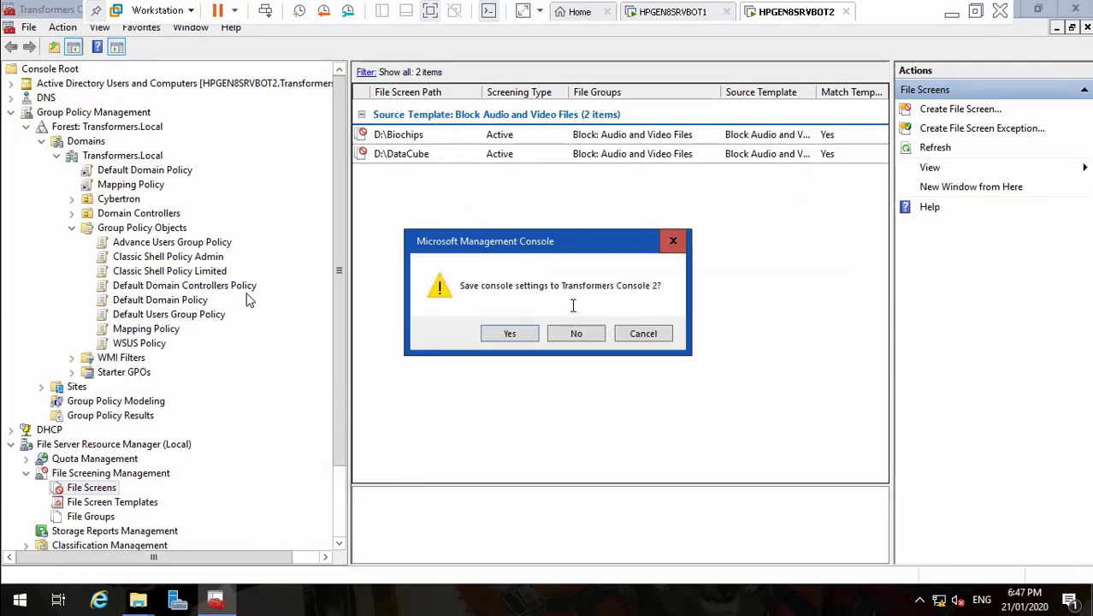
left_click(510, 334)
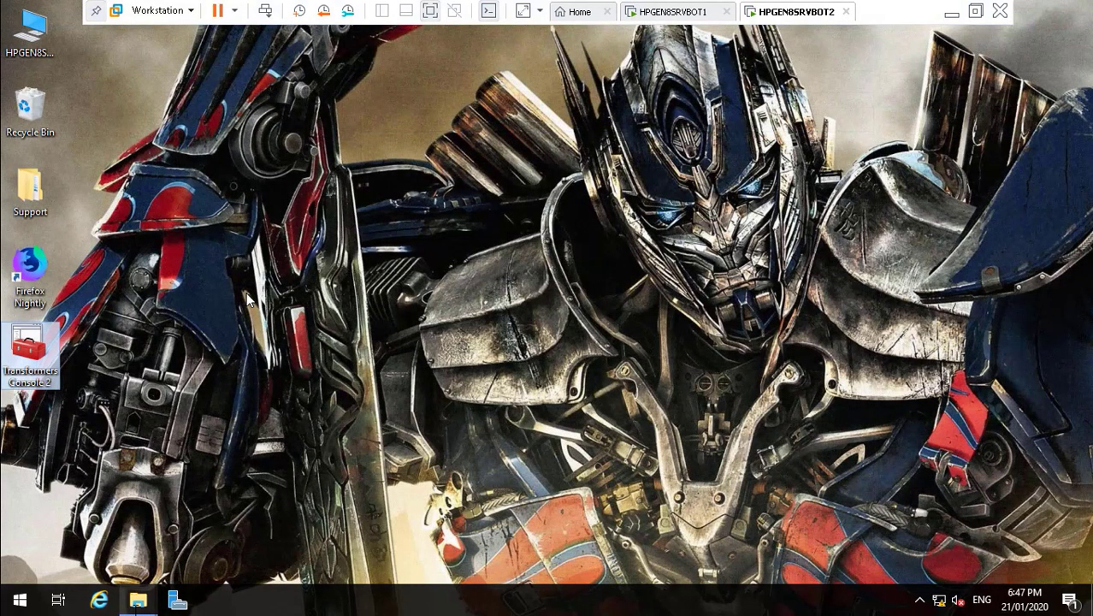
mouse_move(138, 601)
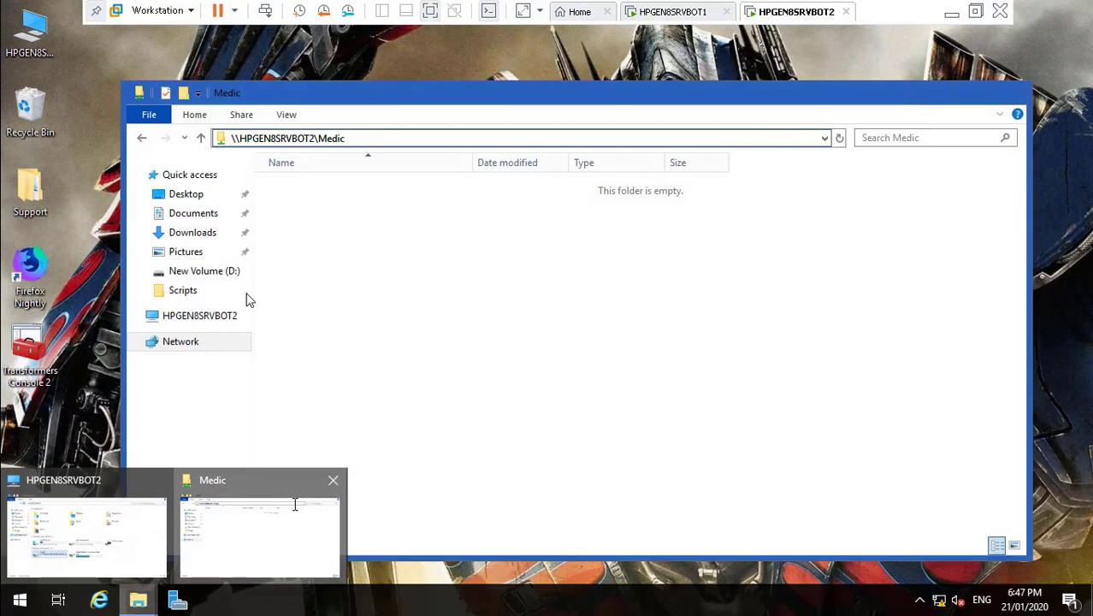
left_click(293, 504)
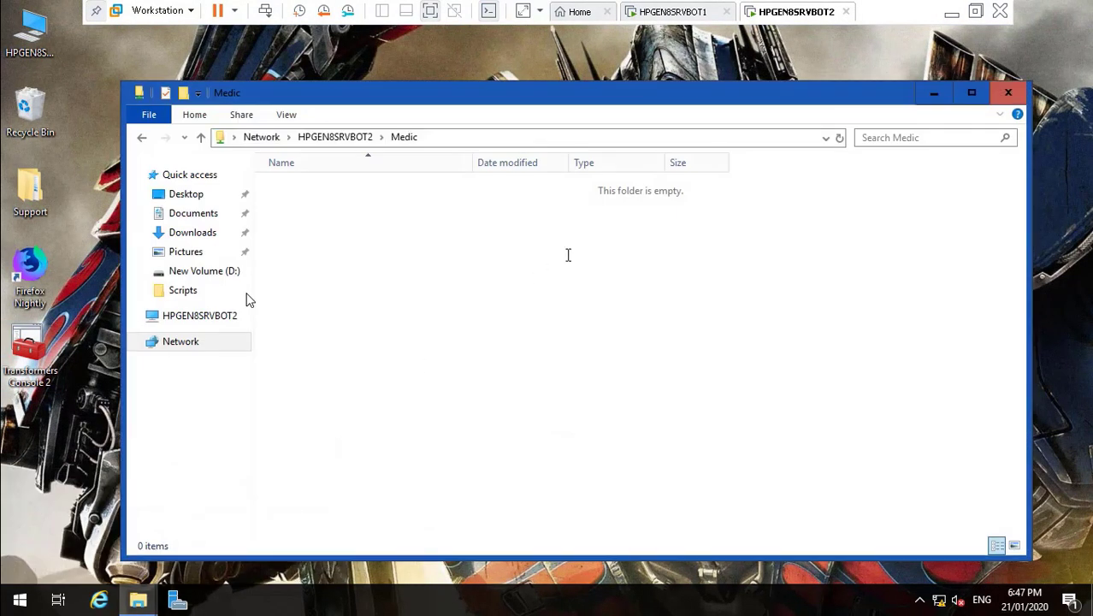
left_click(1007, 92)
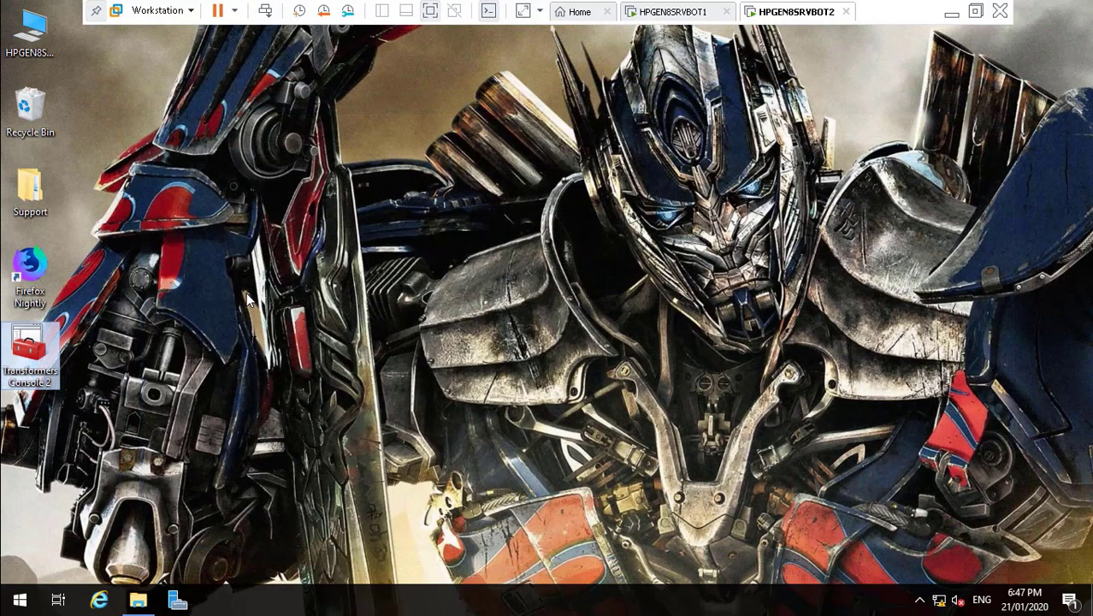
key("super+e")
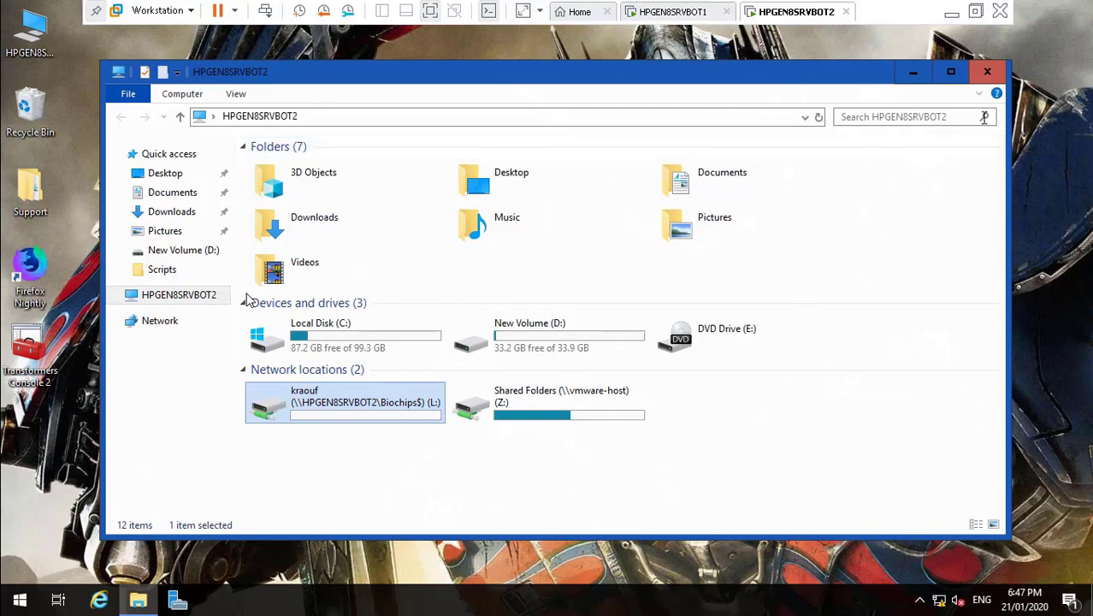
left_click(986, 72)
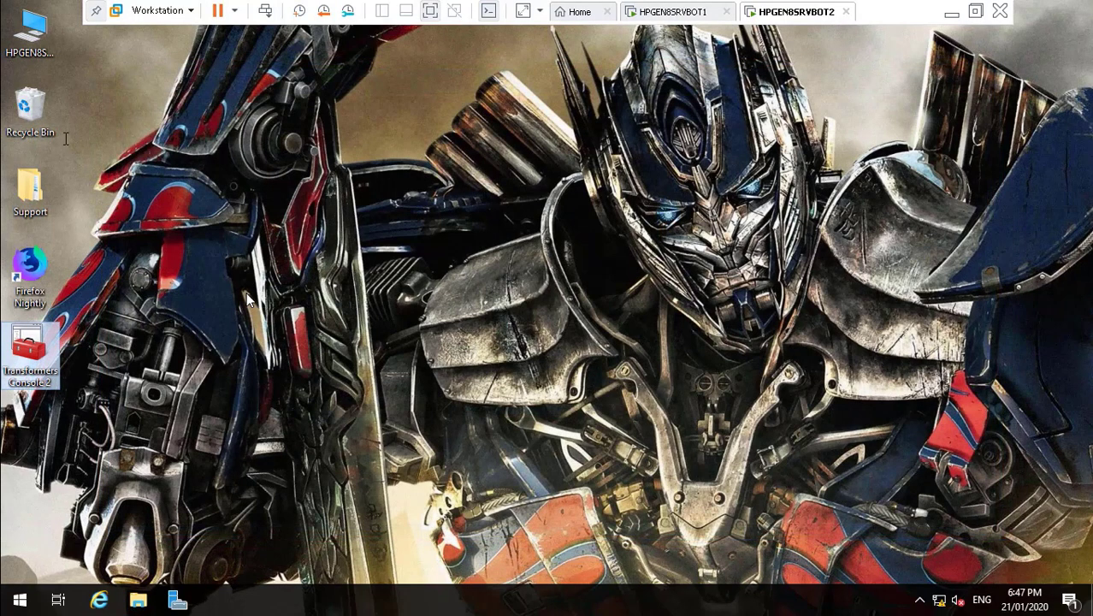
double_click(30, 34)
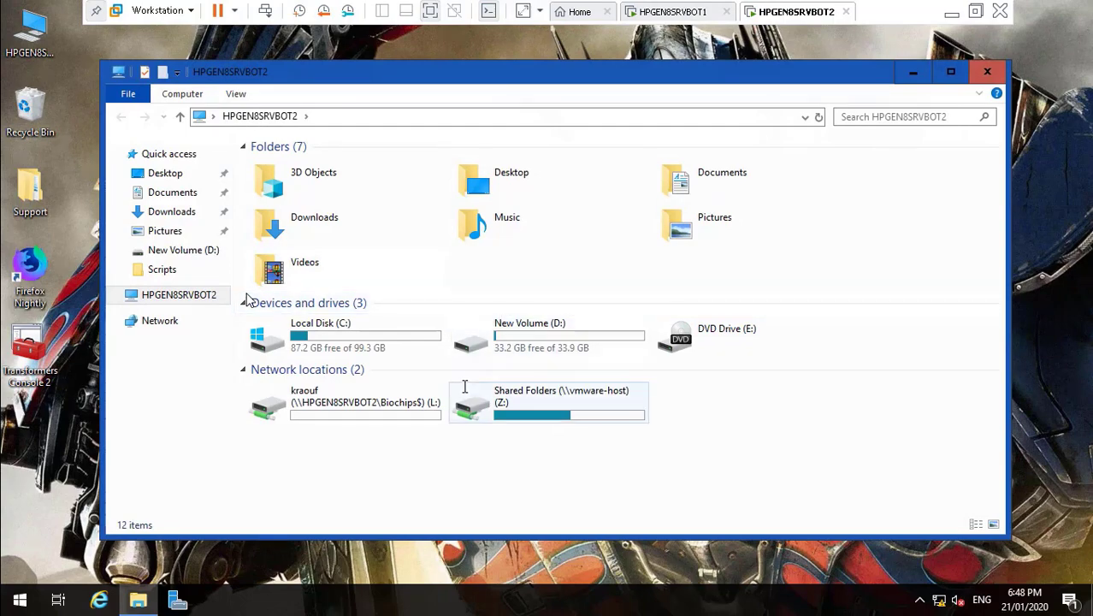
left_click(986, 71)
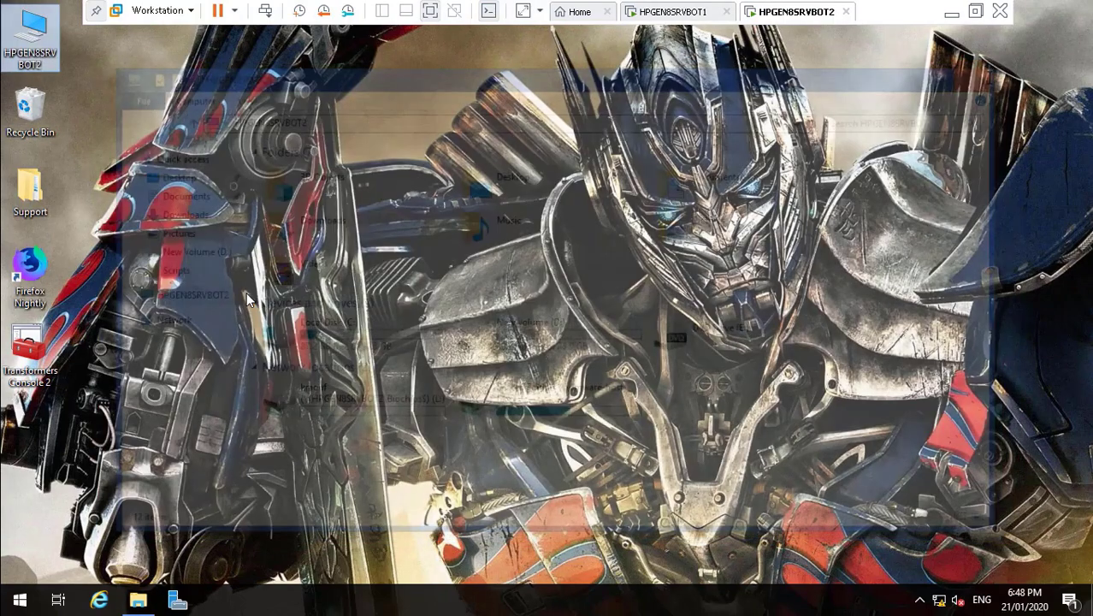
- Restart the HPGEN8SRVBOT2 guest from the Start menu
key("super")
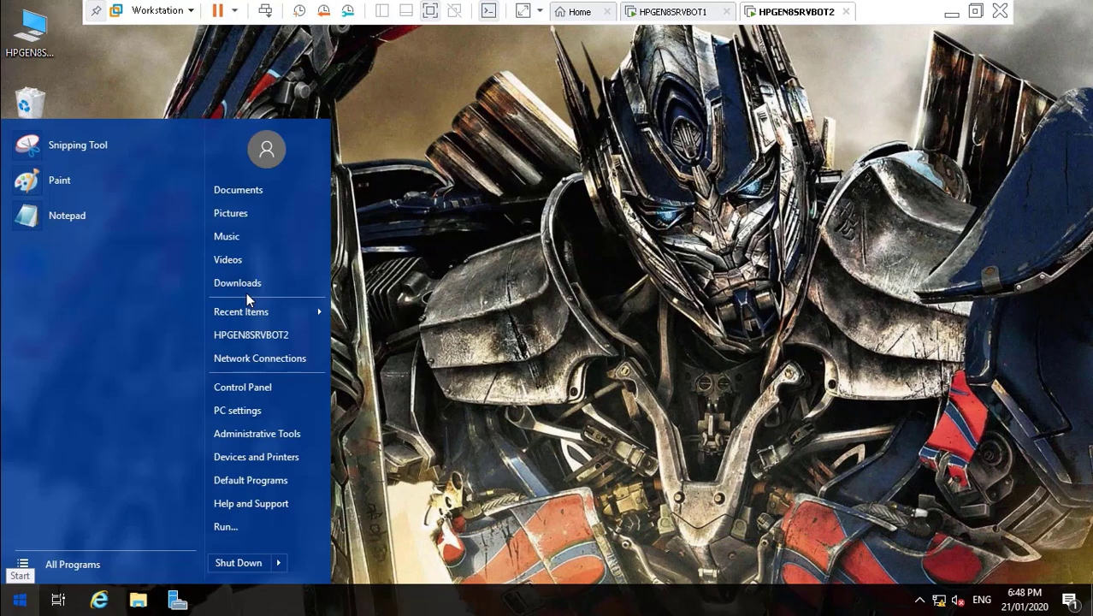
key("Right")
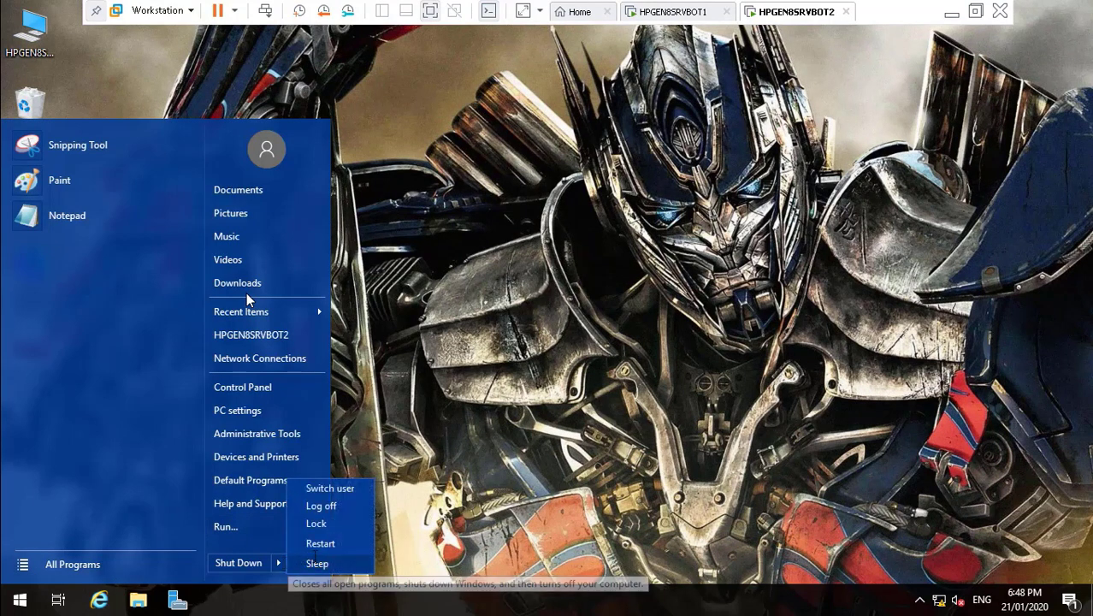
key("Down")
key("Down")
key("Down")
key("Return")
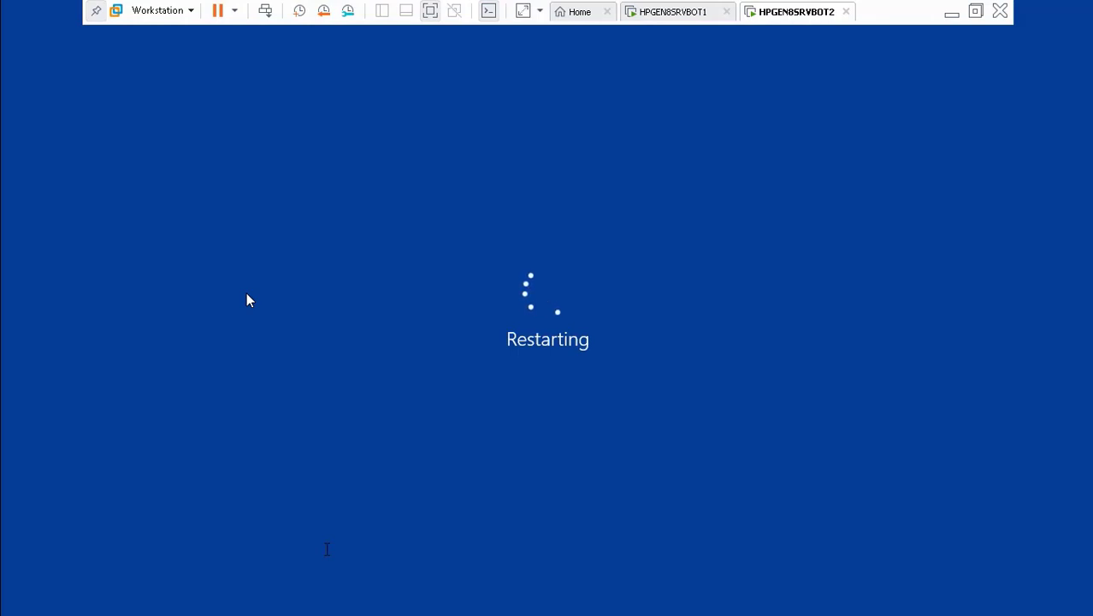
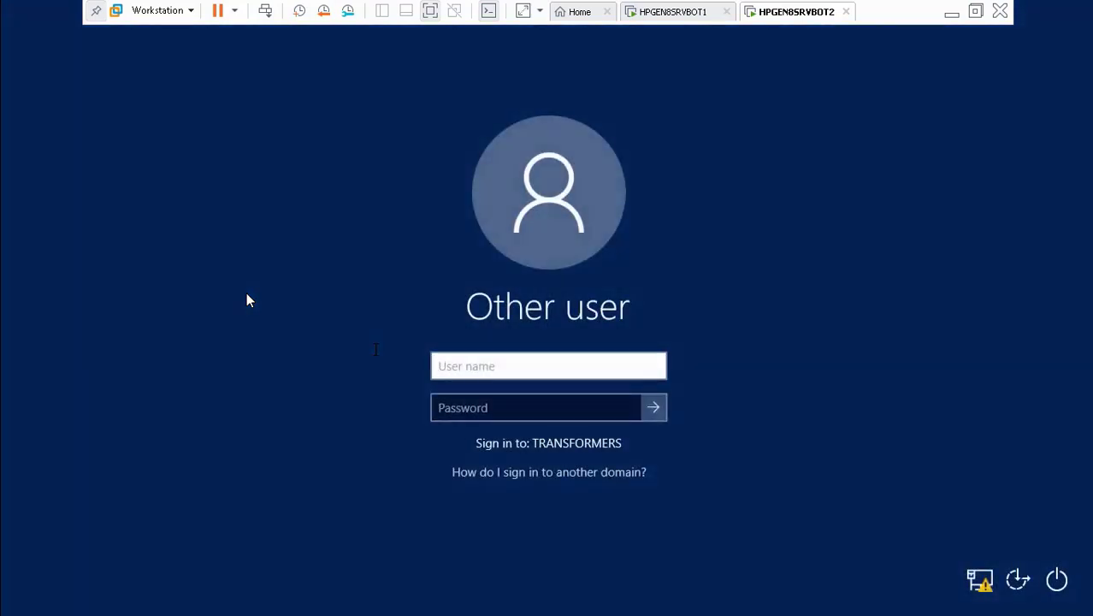
- Sign in to HPGEN8SRVBOT2 with the domain user's name and password
type("kraouf")
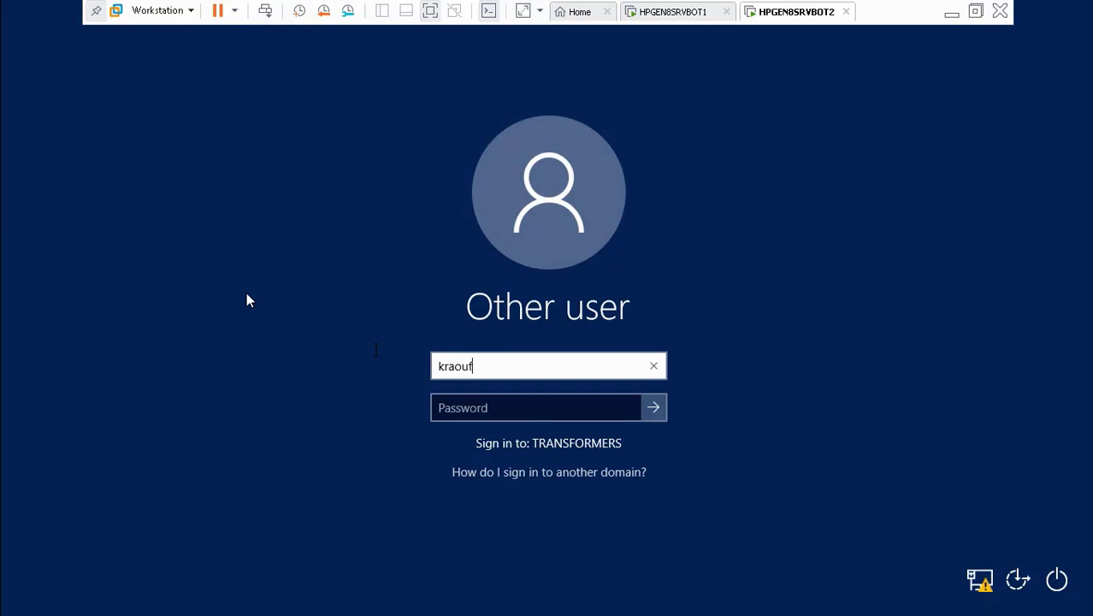
key("Tab")
type("*****")
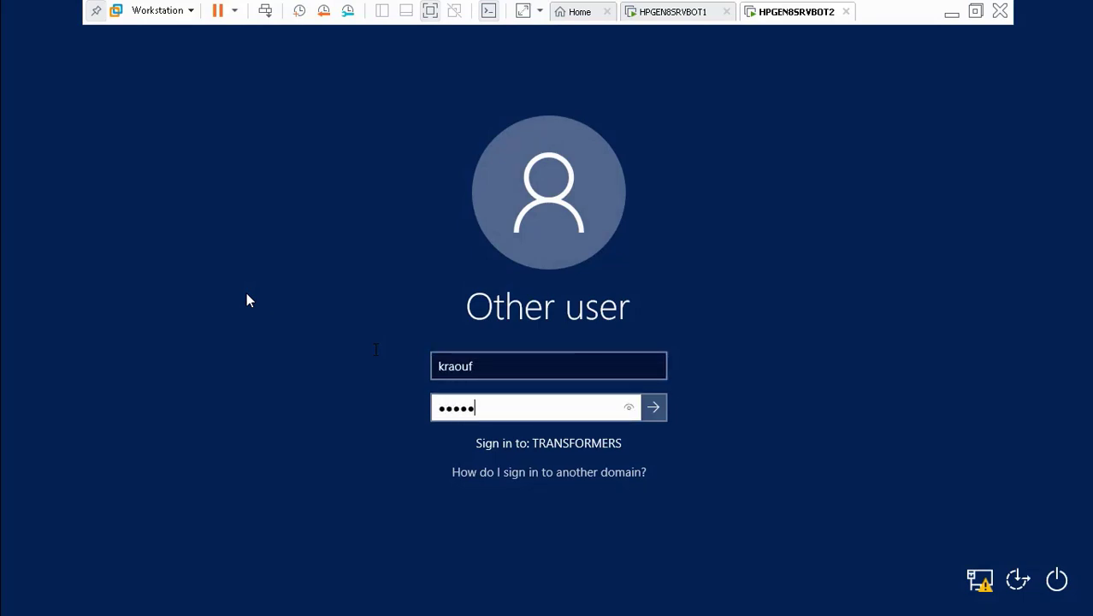
type("*****")
key("Return")
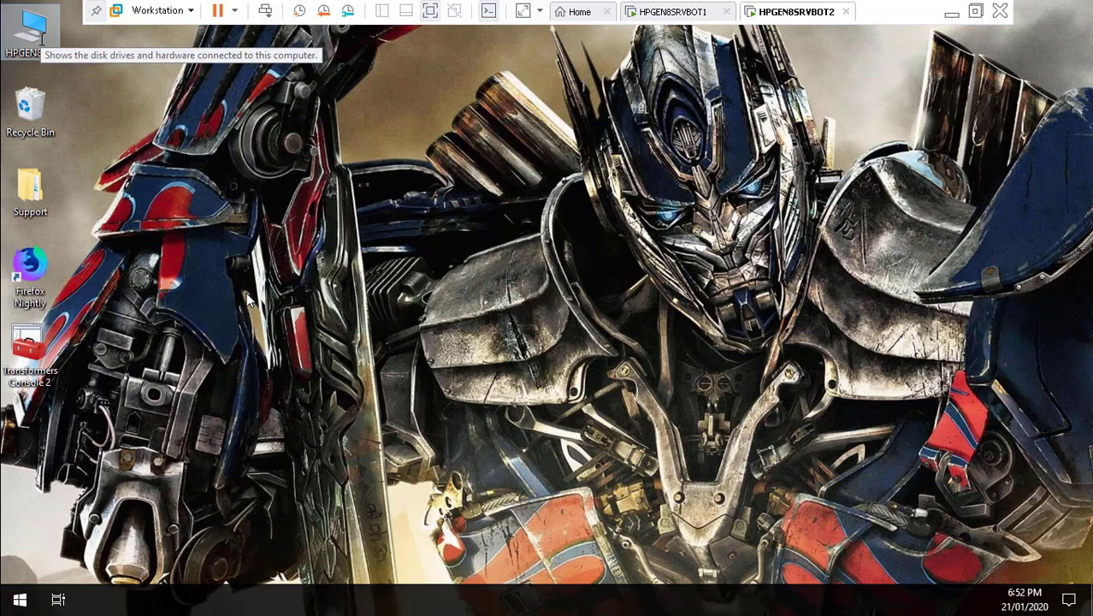
- Check the mapped IT (M:) and L: network drives in This PC, then close it
key("Return")
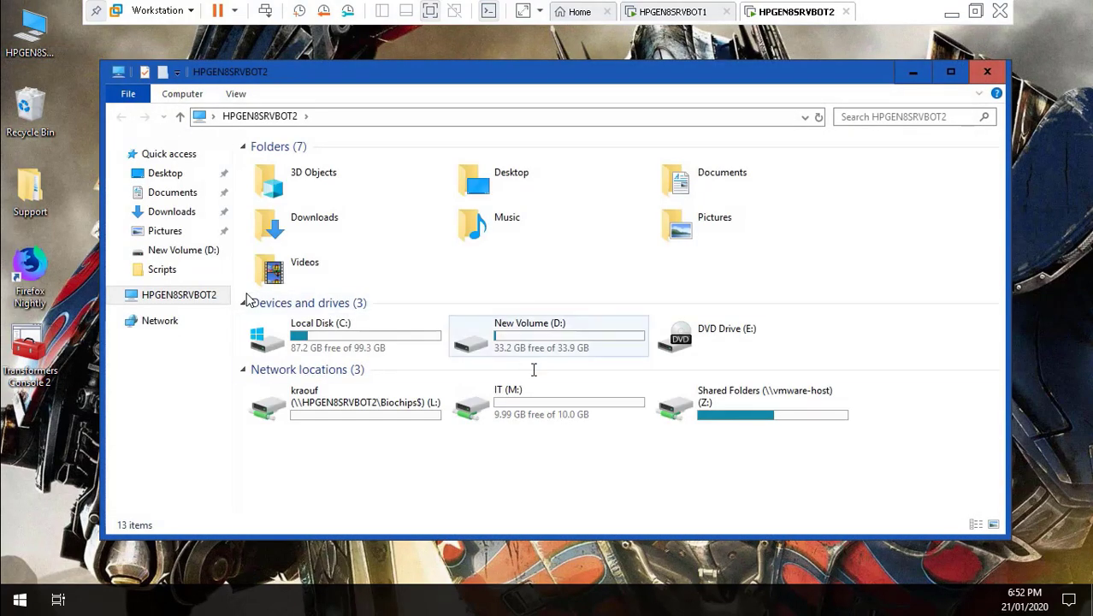
left_click(528, 411)
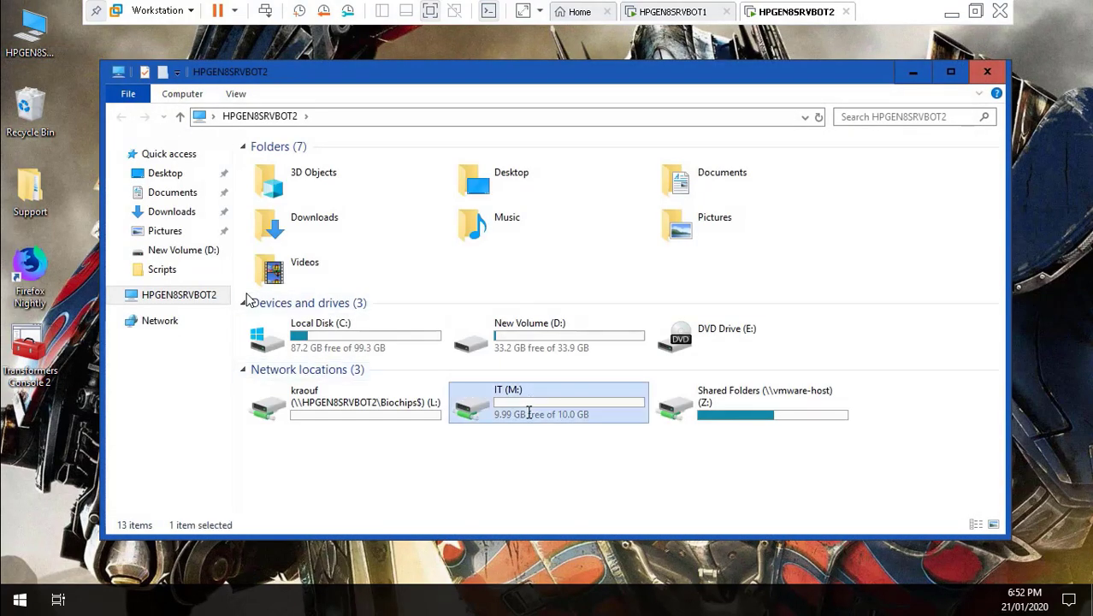
left_click(406, 411)
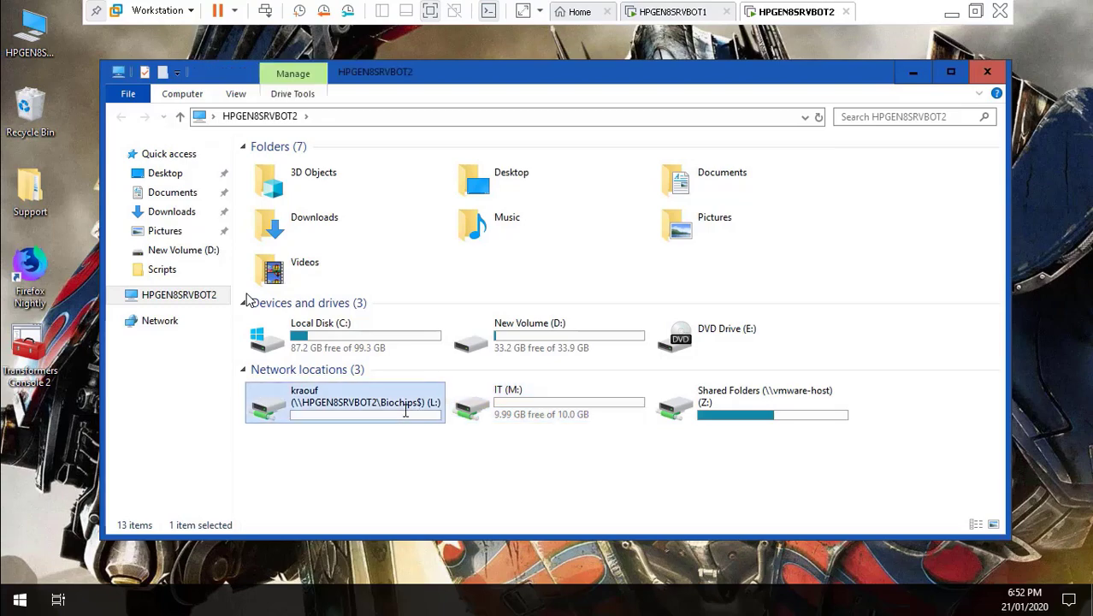
left_click(989, 71)
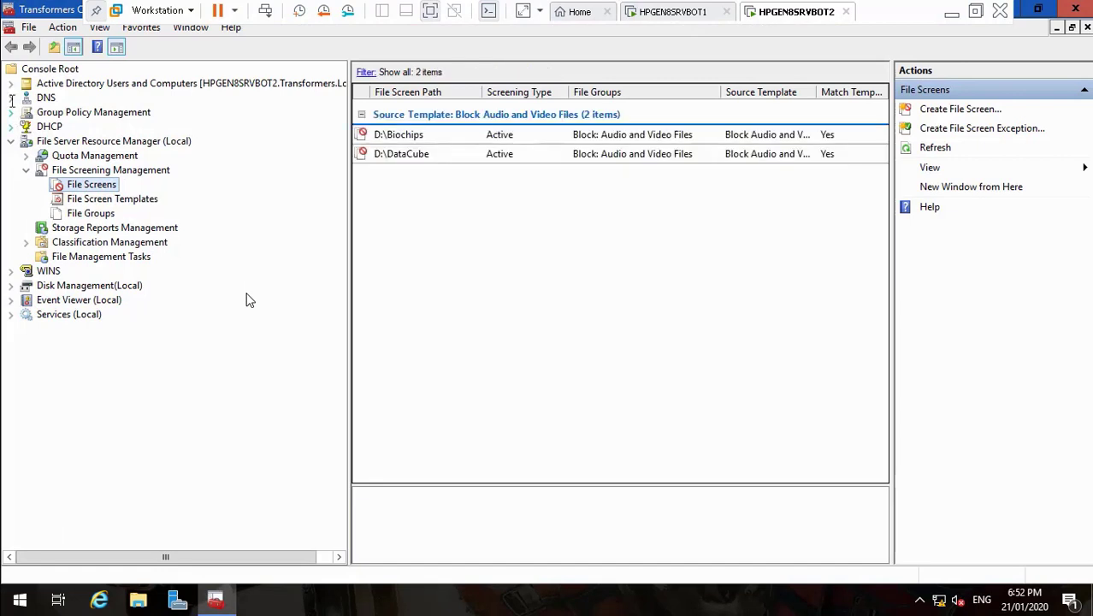
- Add TR_AlUsers as a member of TR_GlobalShare under Cybertron > Security Groups and apply
left_click(12, 83)
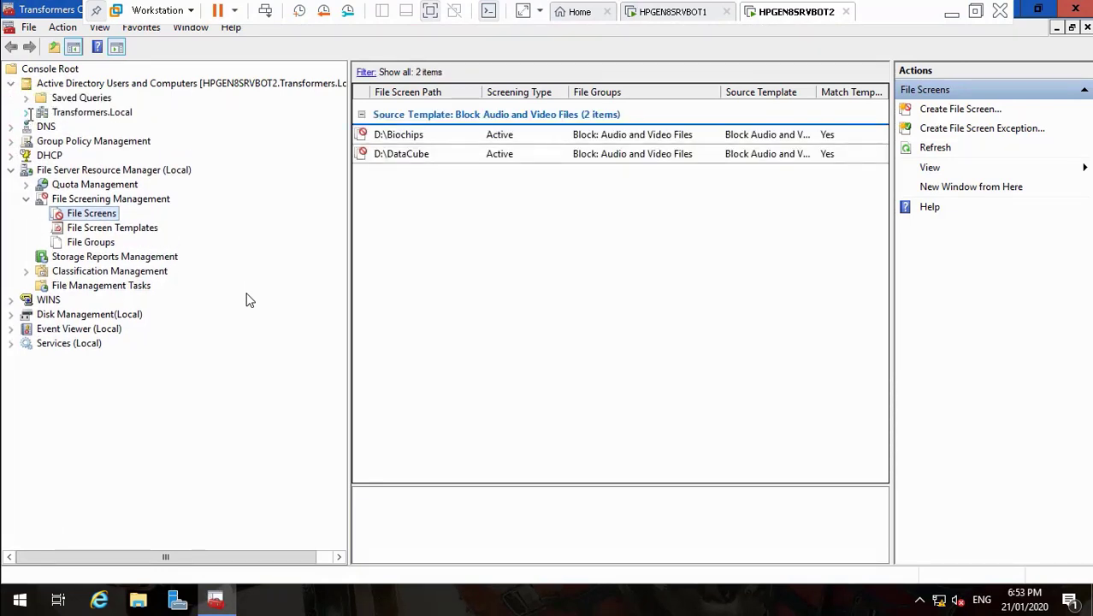
left_click(26, 112)
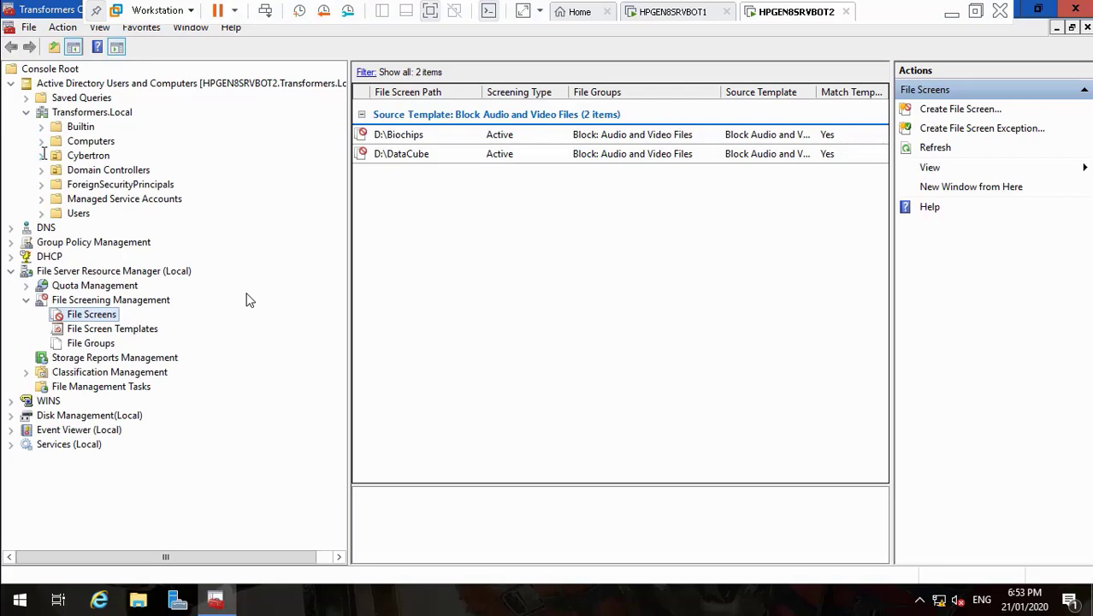
left_click(41, 155)
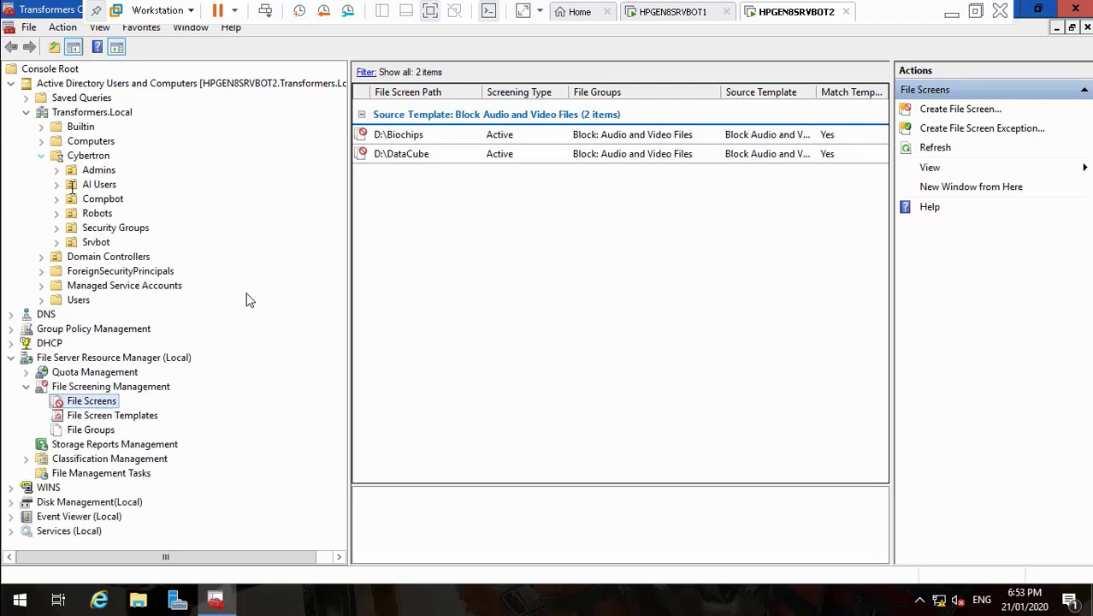
left_click(106, 229)
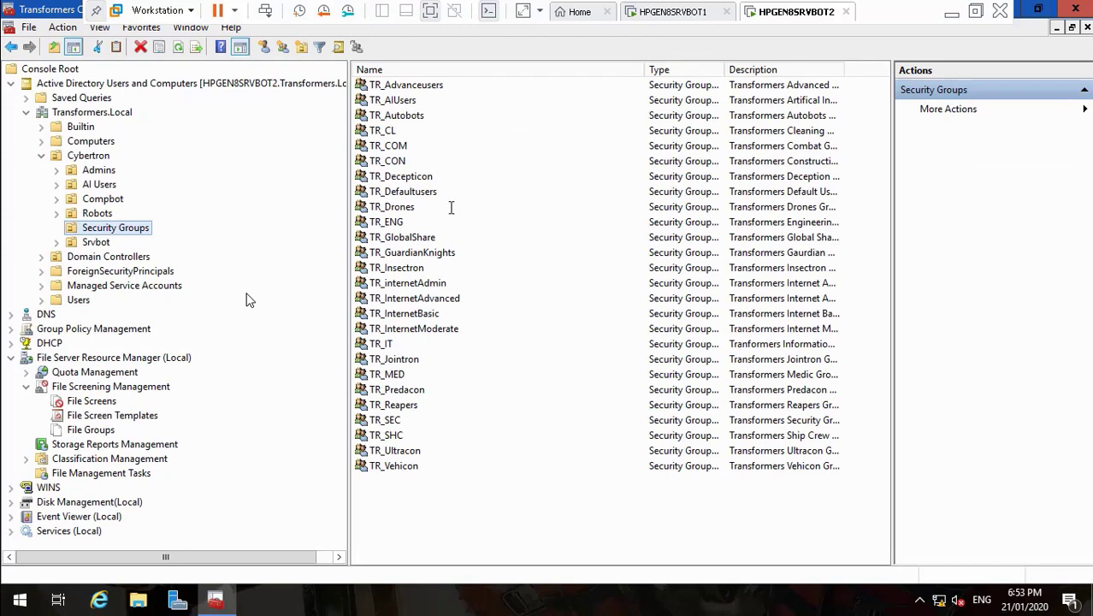
double_click(415, 239)
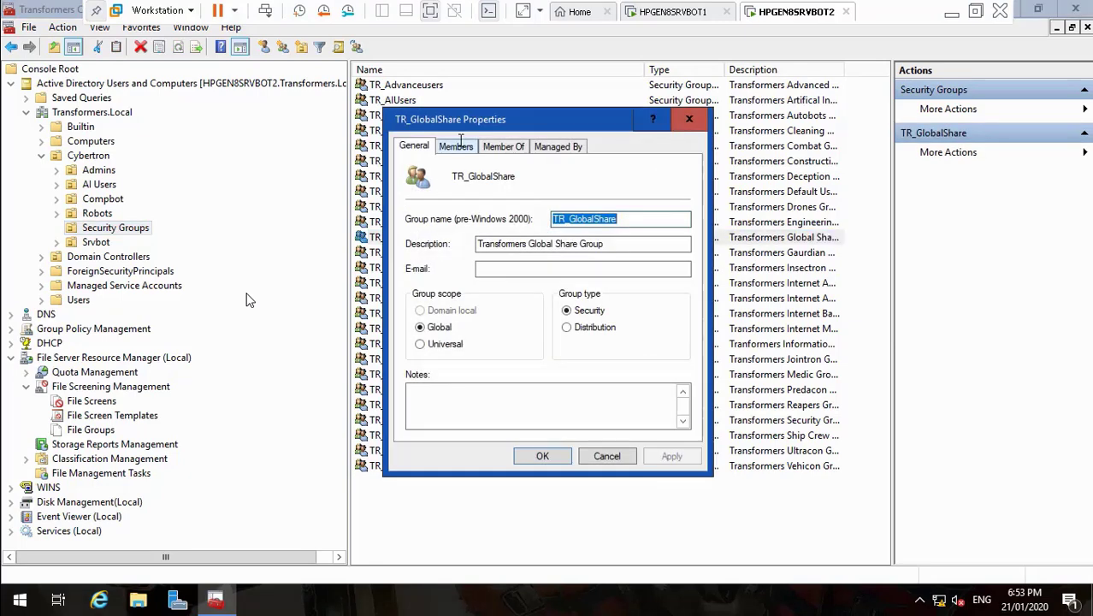
left_click(460, 143)
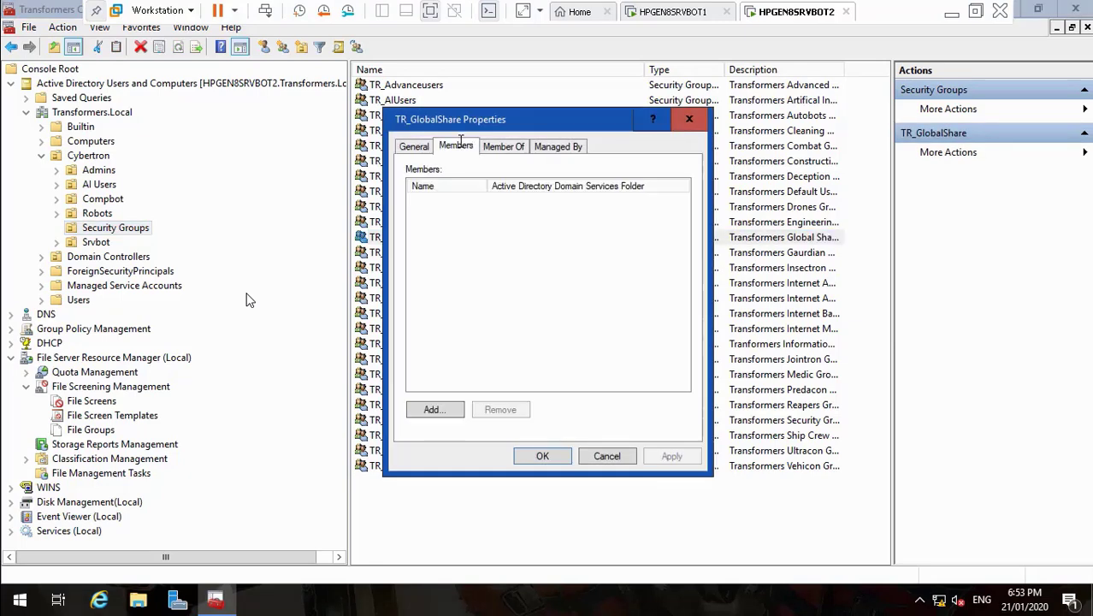
left_click(435, 410)
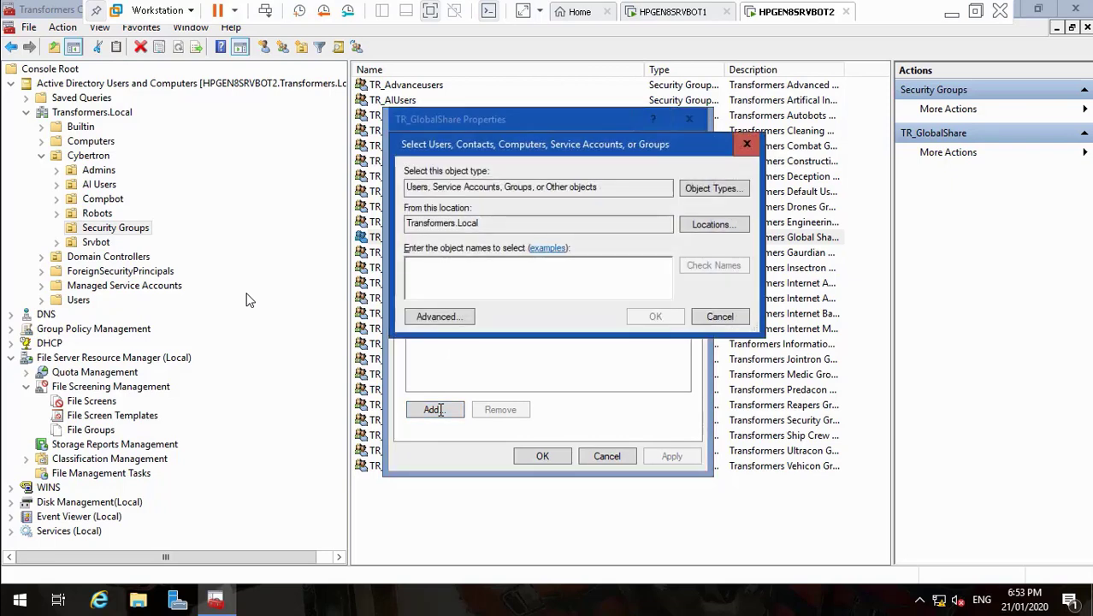
type("TR_Al")
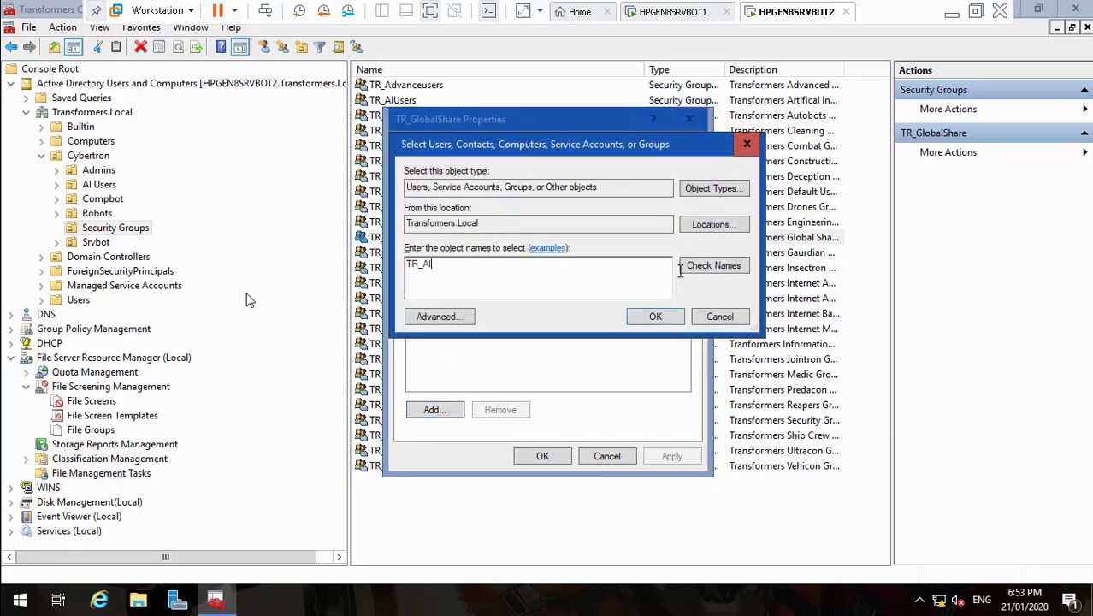
left_click(707, 265)
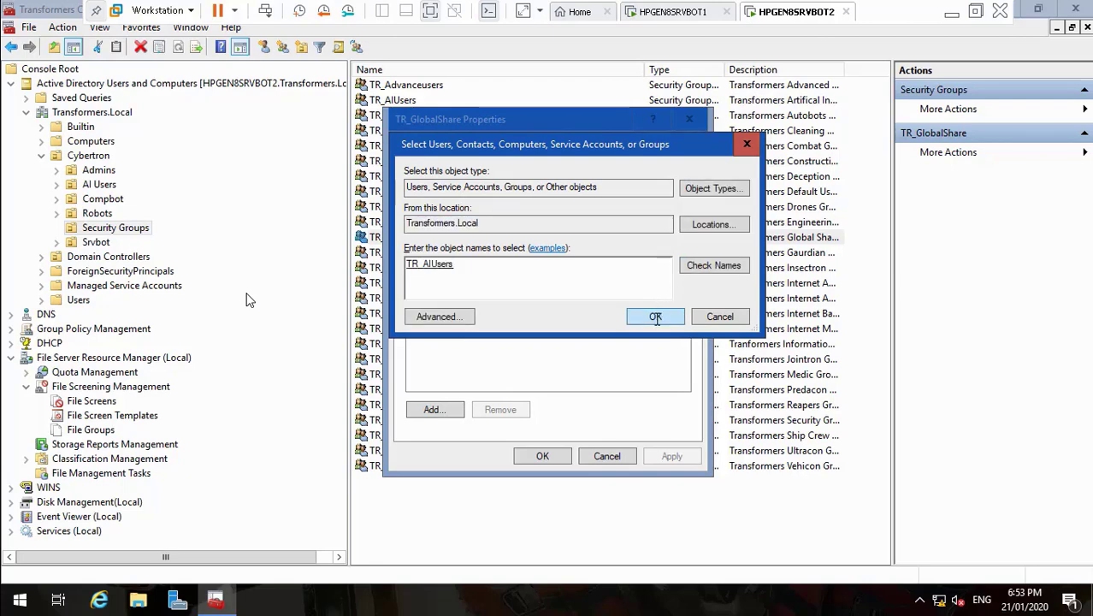
left_click(655, 317)
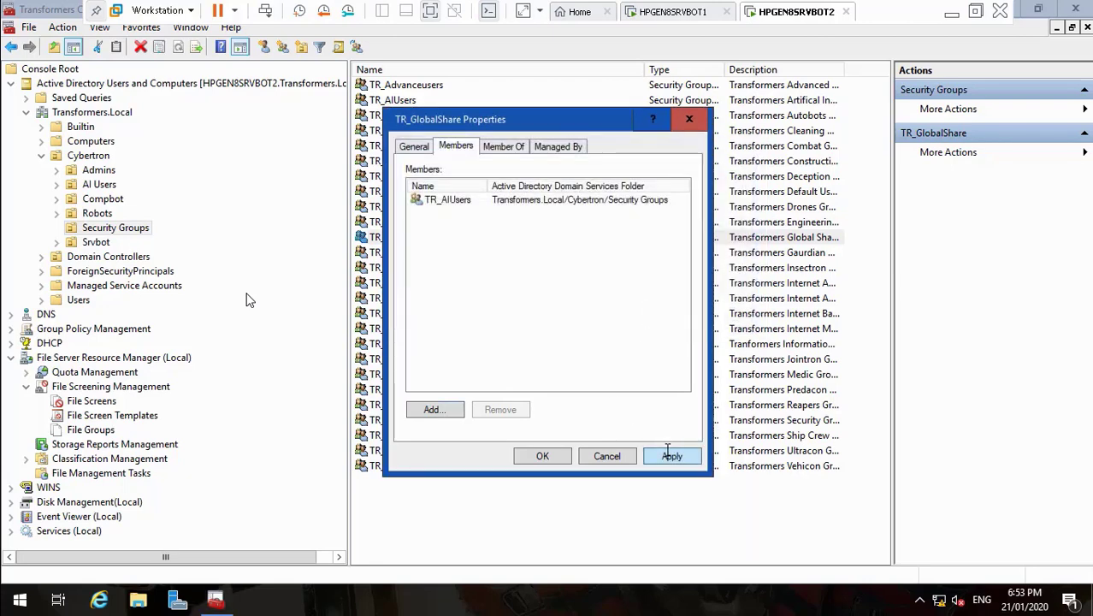
left_click(671, 455)
left_click(542, 456)
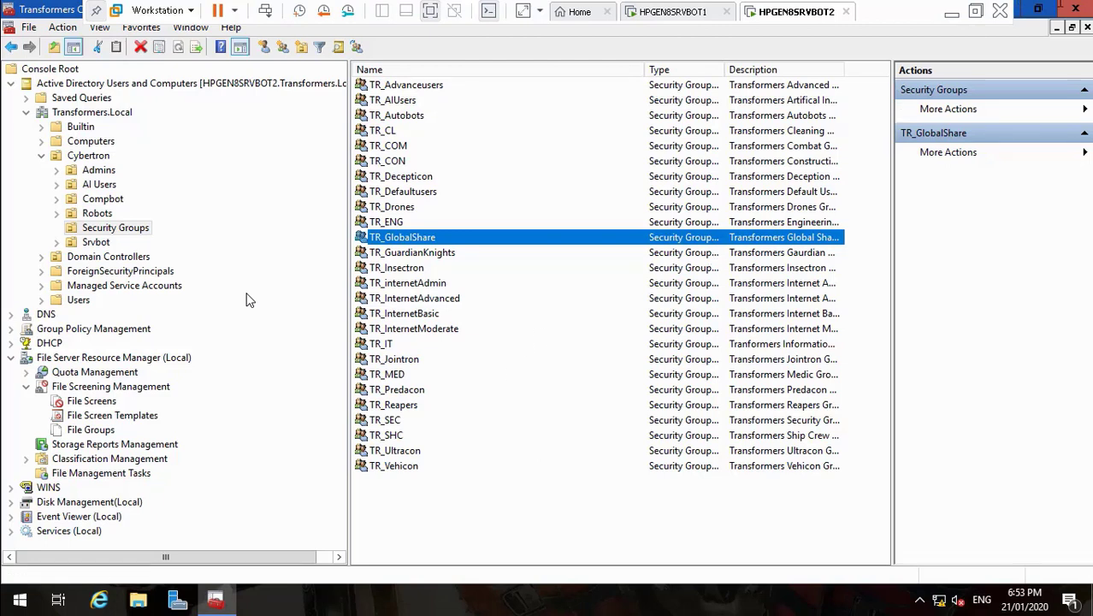
- Review TR_IT's members without changes, then close the console saving its settings
double_click(389, 343)
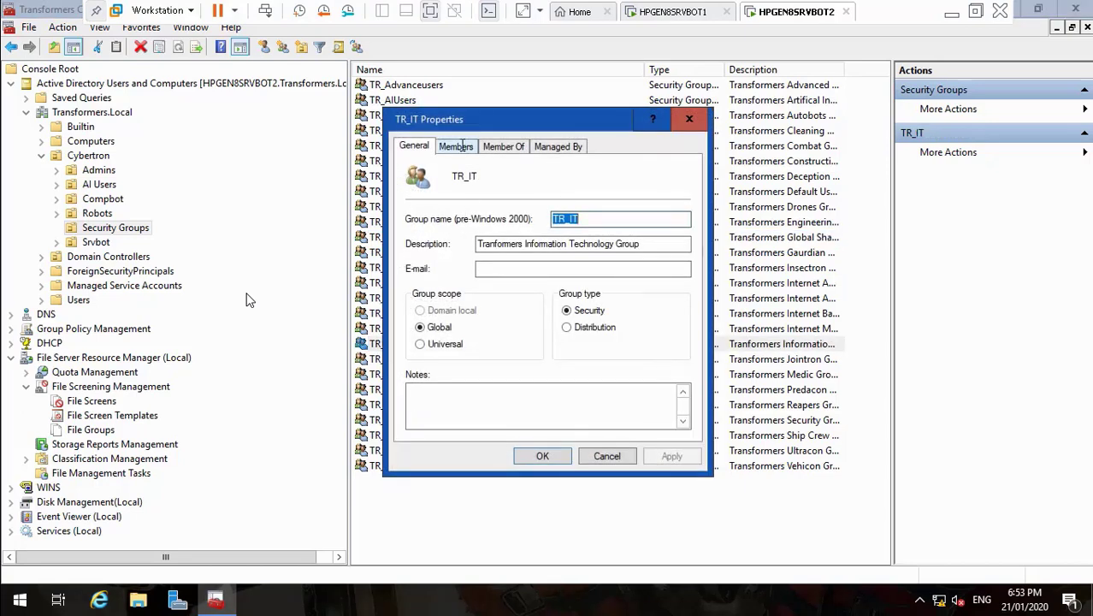
left_click(460, 147)
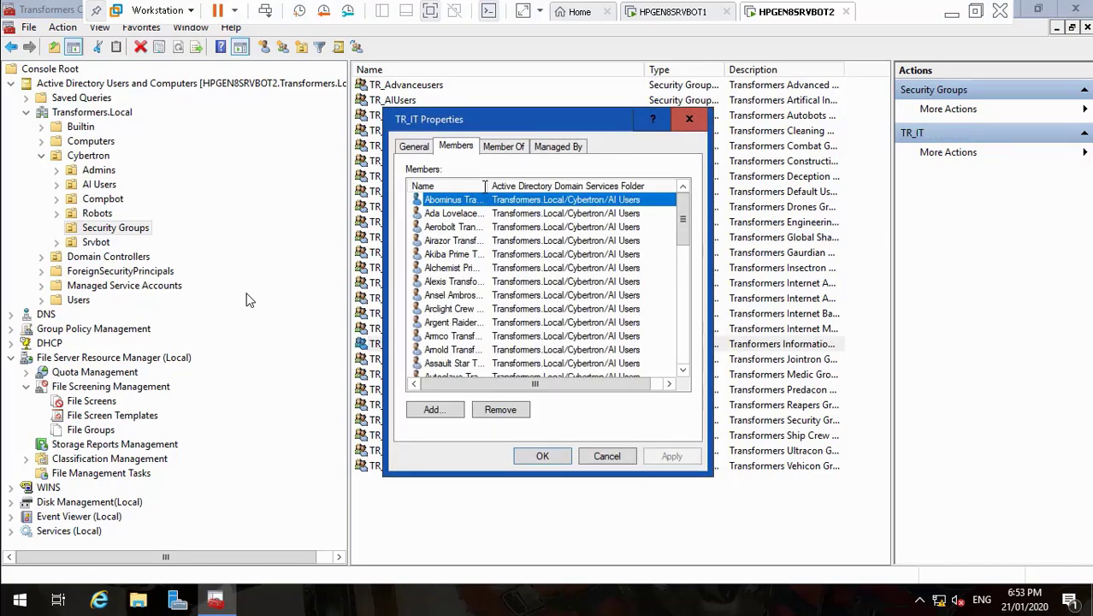
left_click_drag(490, 185, 513, 186)
left_click_drag(681, 215, 699, 359)
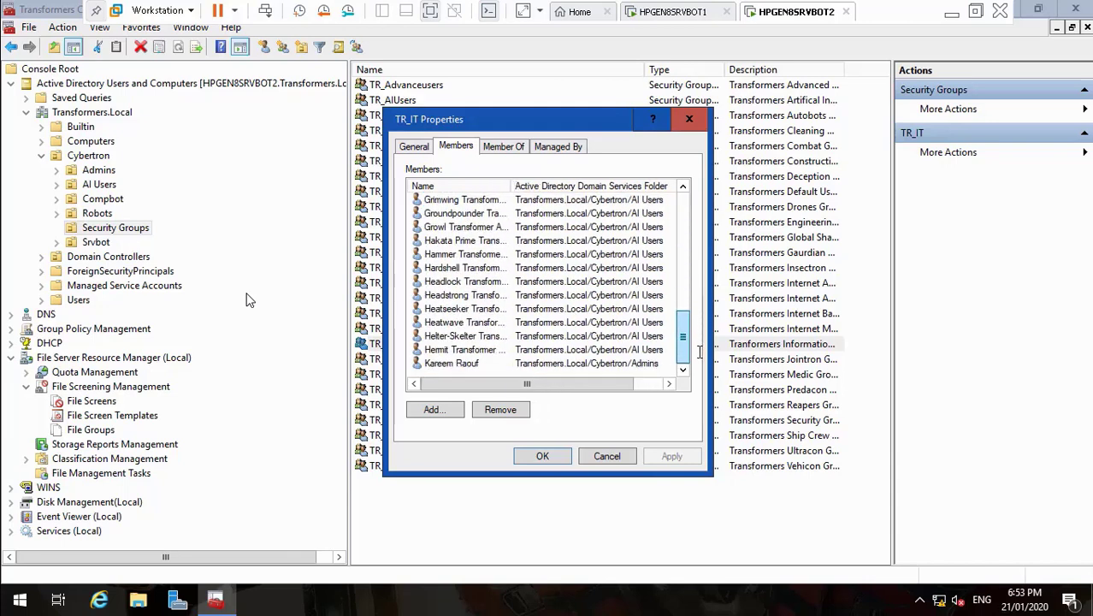
left_click(557, 363)
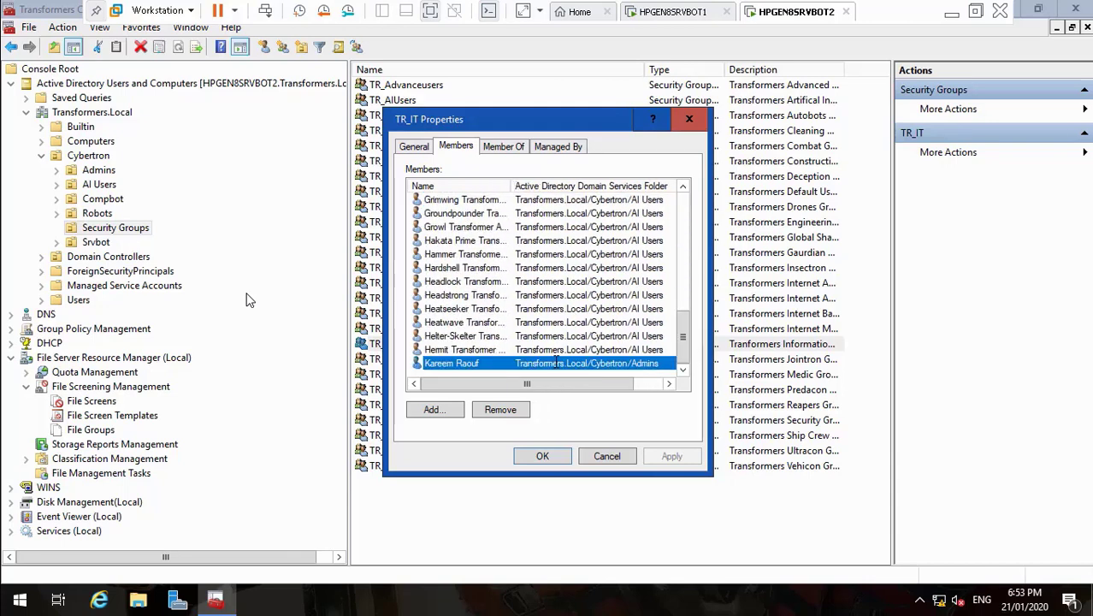
left_click(606, 455)
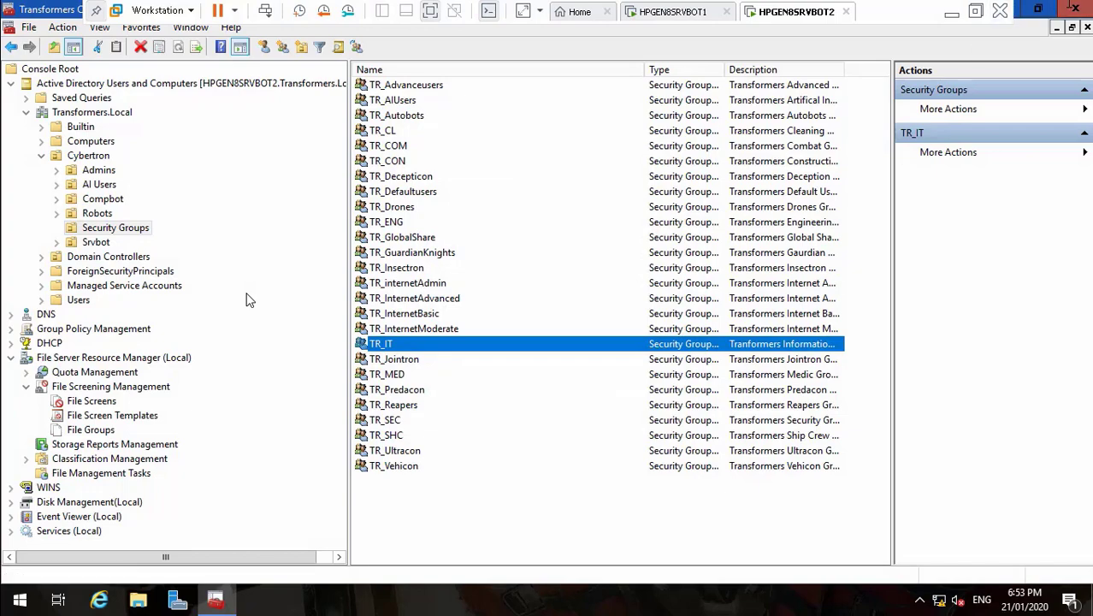
left_click(1075, 9)
left_click(518, 330)
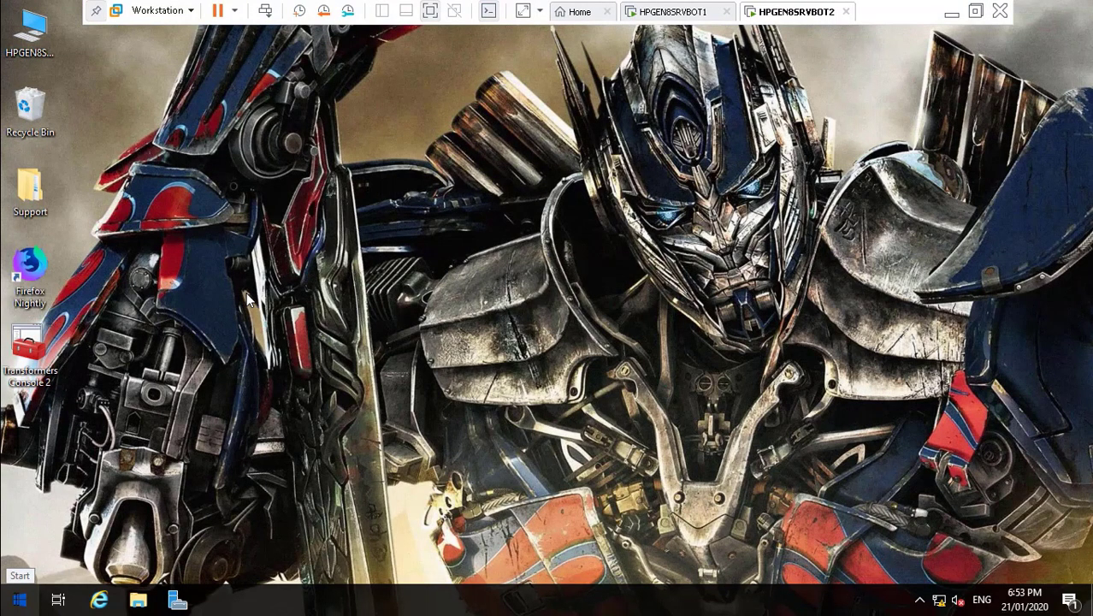
- Run gpupdate /force from a cmd prompt, then bring up This PC to check the drives
right_click(18, 601)
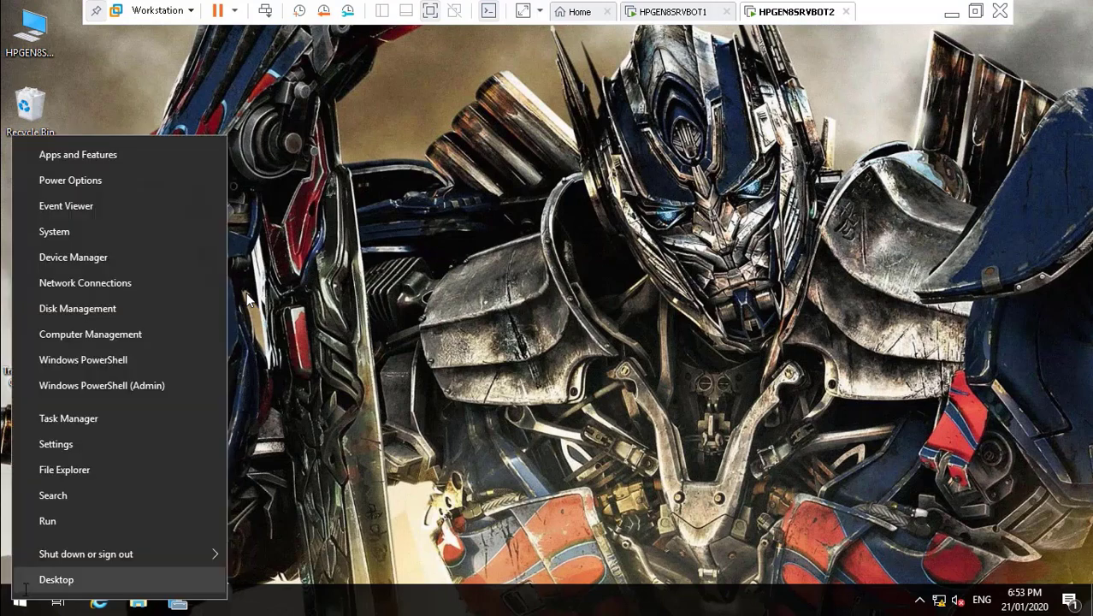
left_click(80, 520)
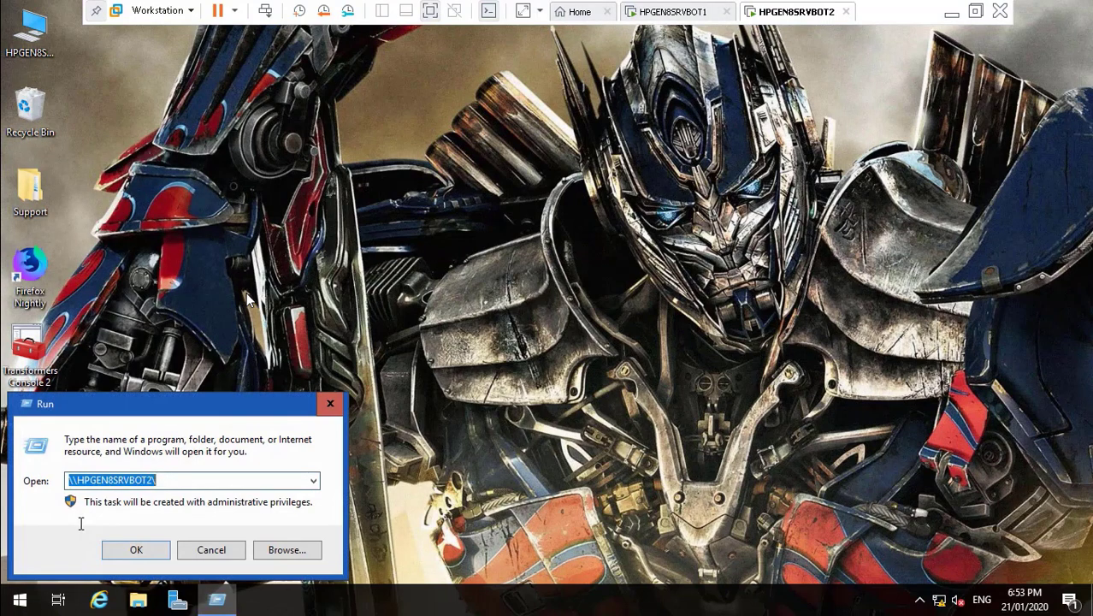
type("cmd")
key("Return")
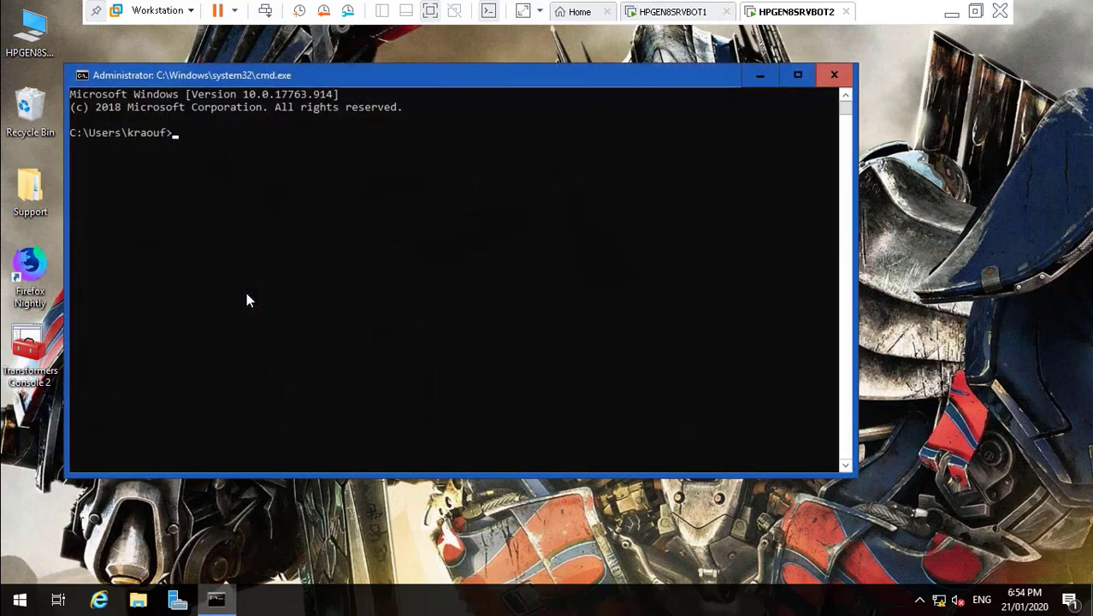
type("gpupf")
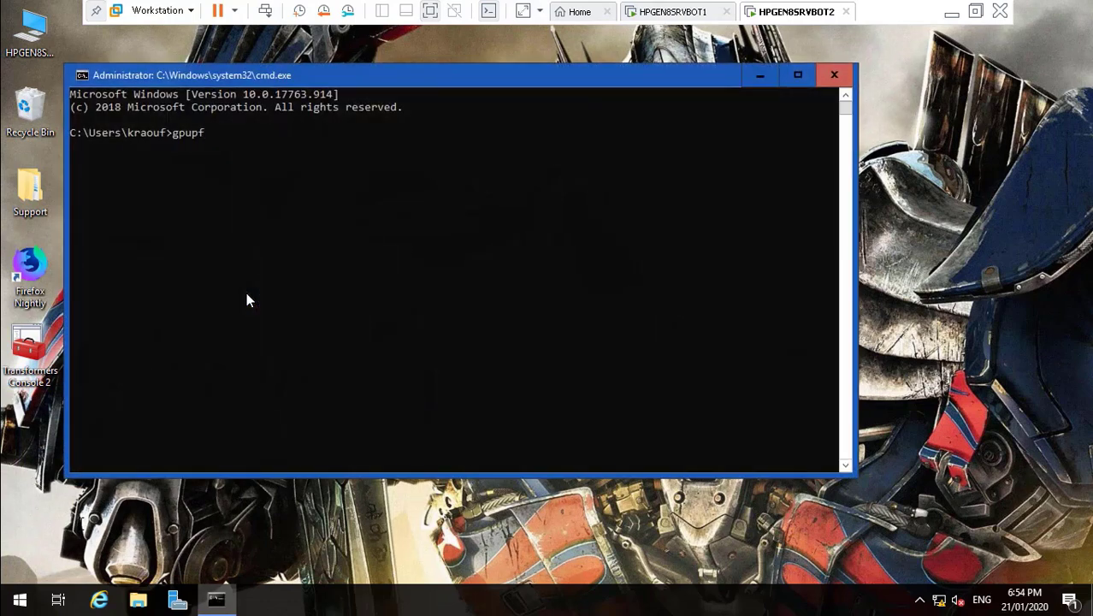
key("BackSpace")
type("date")
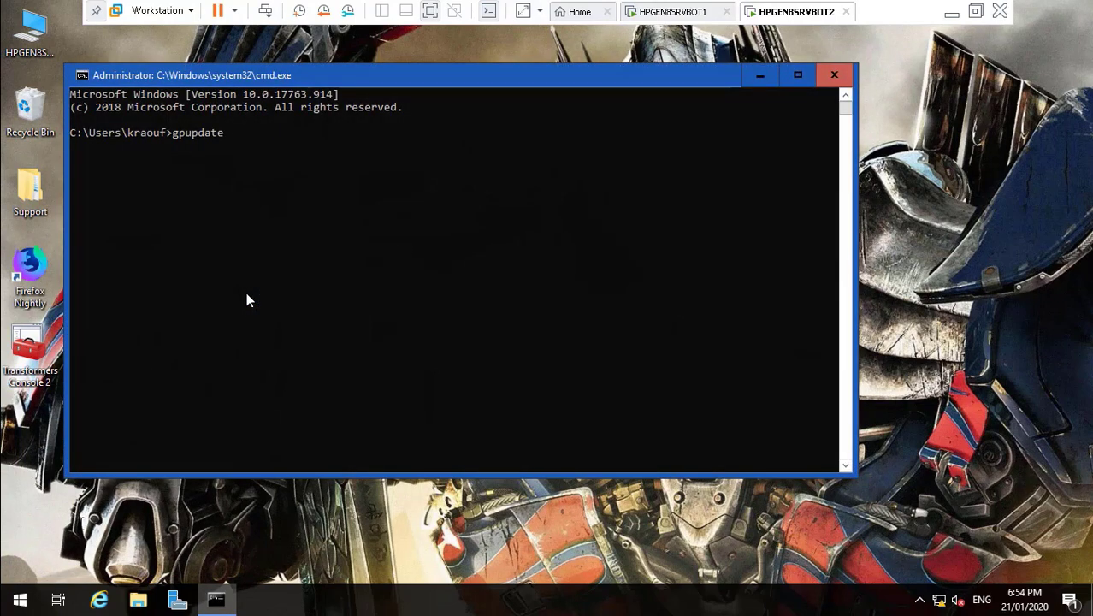
type(" /force")
key("Return")
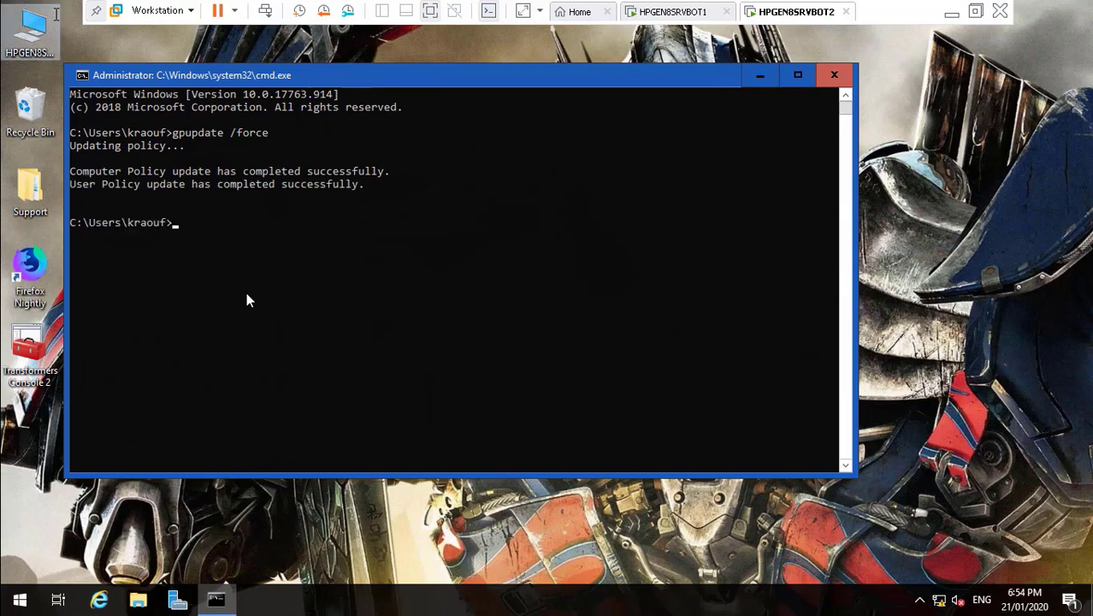
key("super+e")
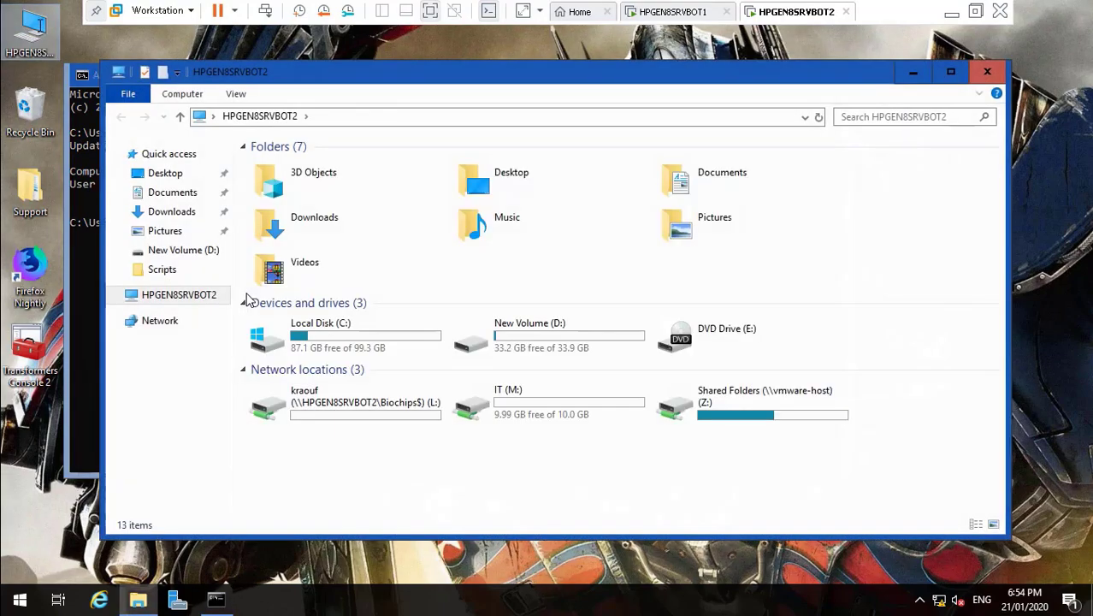
- Refresh the This PC drive list, then close Explorer and the command prompt
right_click(531, 495)
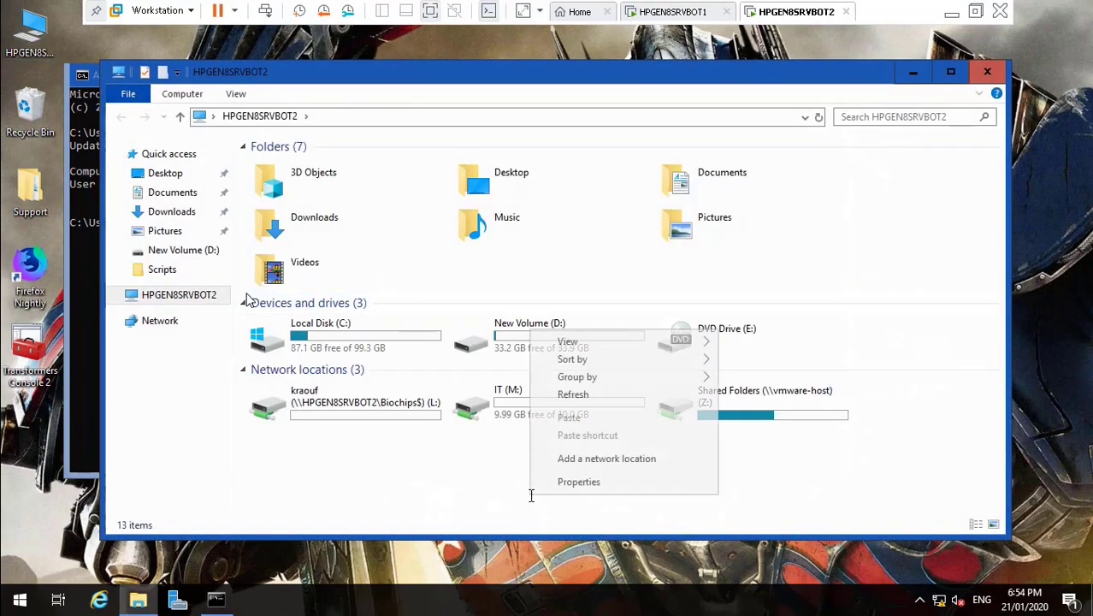
left_click(573, 395)
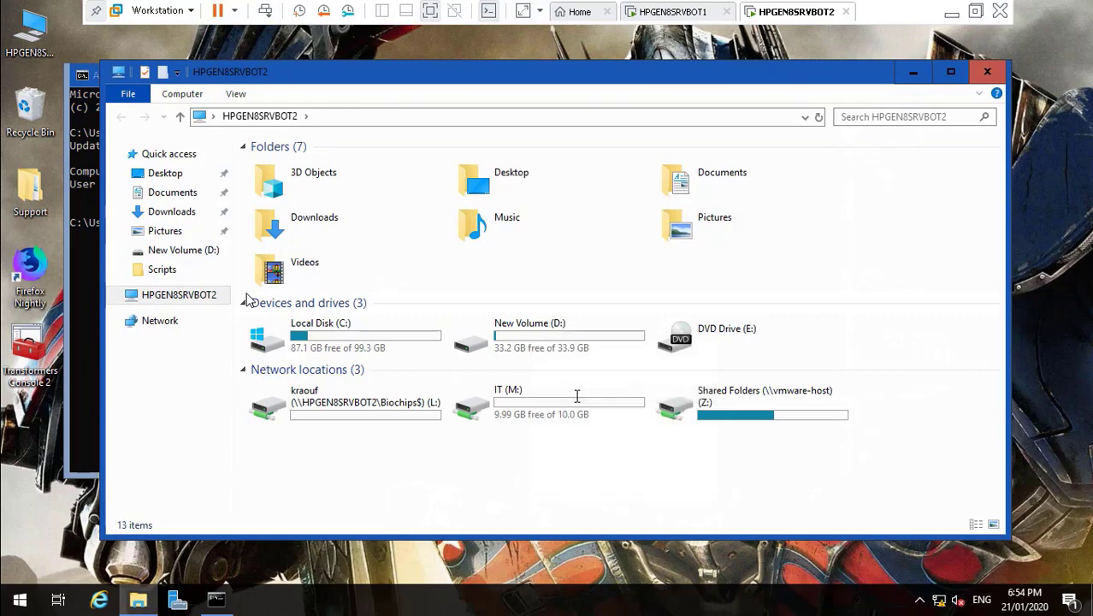
left_click(987, 73)
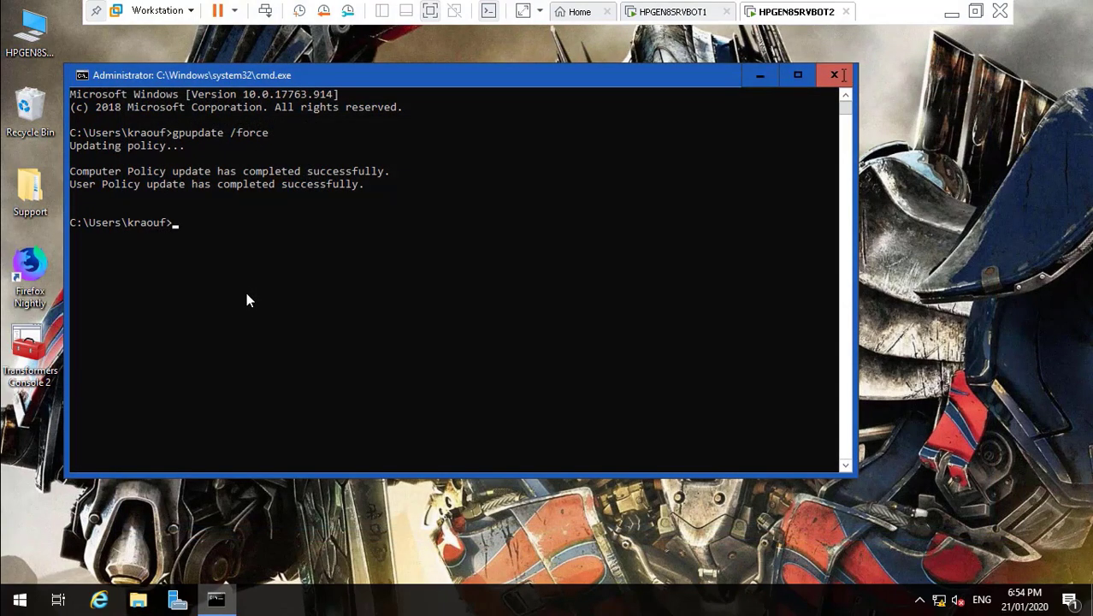
key("alt+F4")
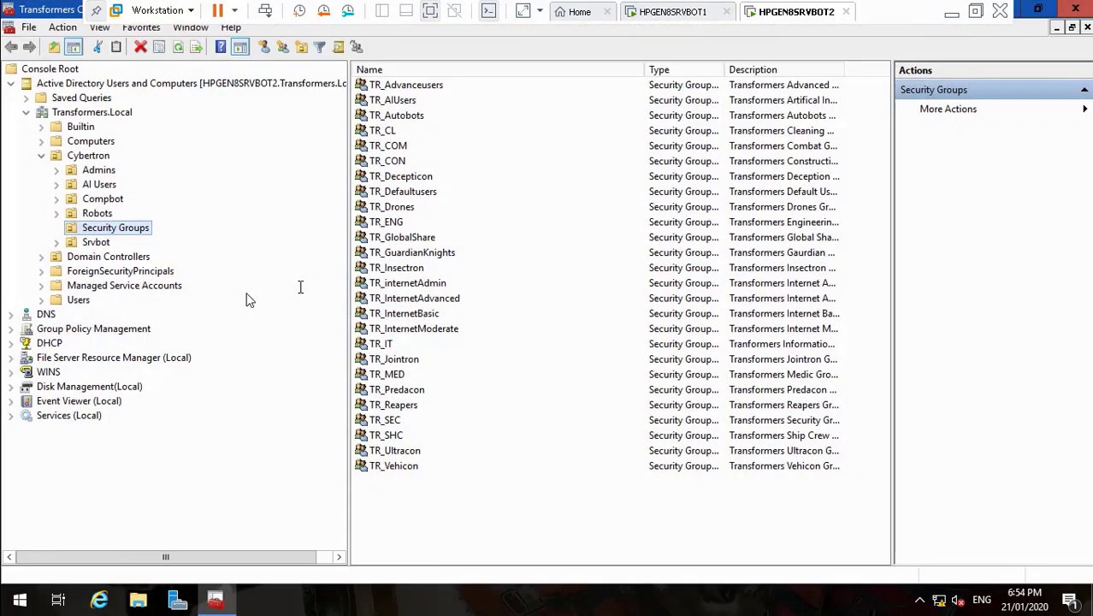
- Review the member list of the TR_AIUsers group
double_click(406, 99)
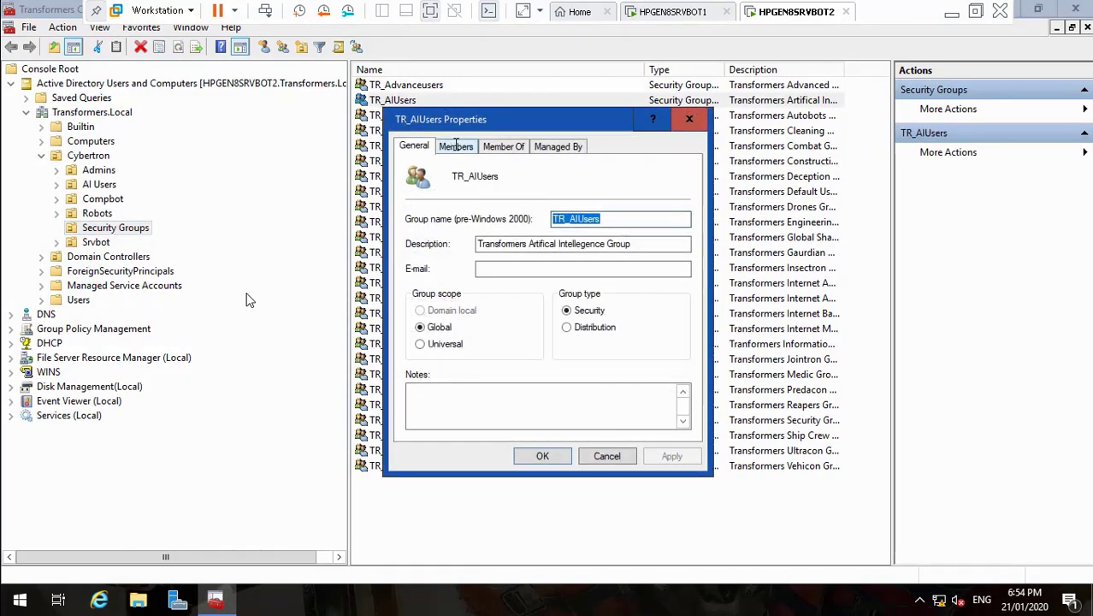
left_click(456, 146)
left_click(672, 199)
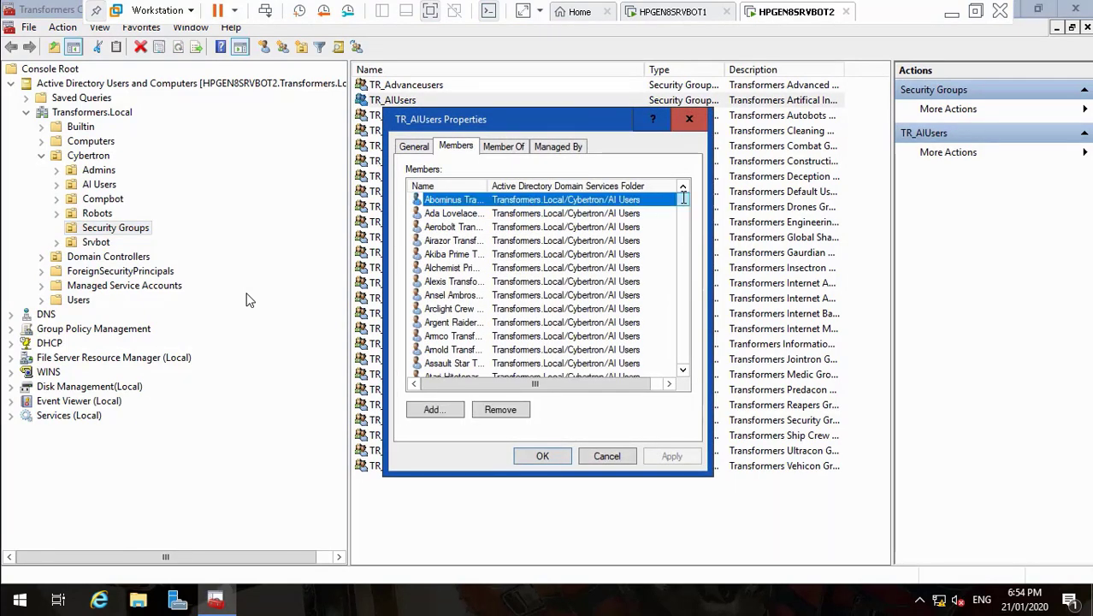
left_click_drag(682, 199, 684, 162)
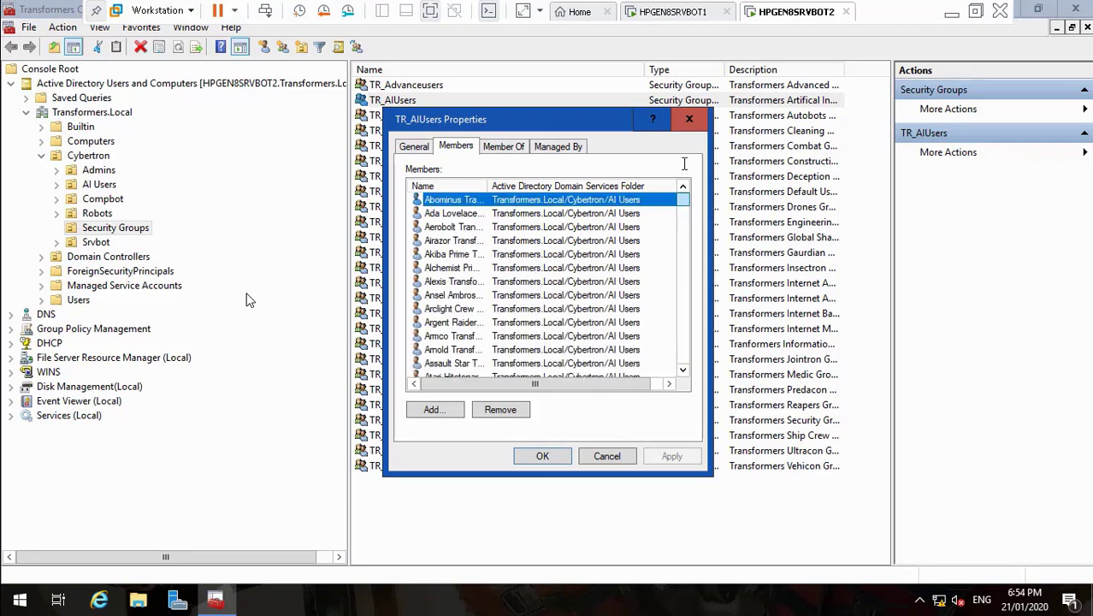
- Try adding the domain user to TR_AIUsers, dismiss the already-a-member error, and close the console unsaved
left_click(434, 410)
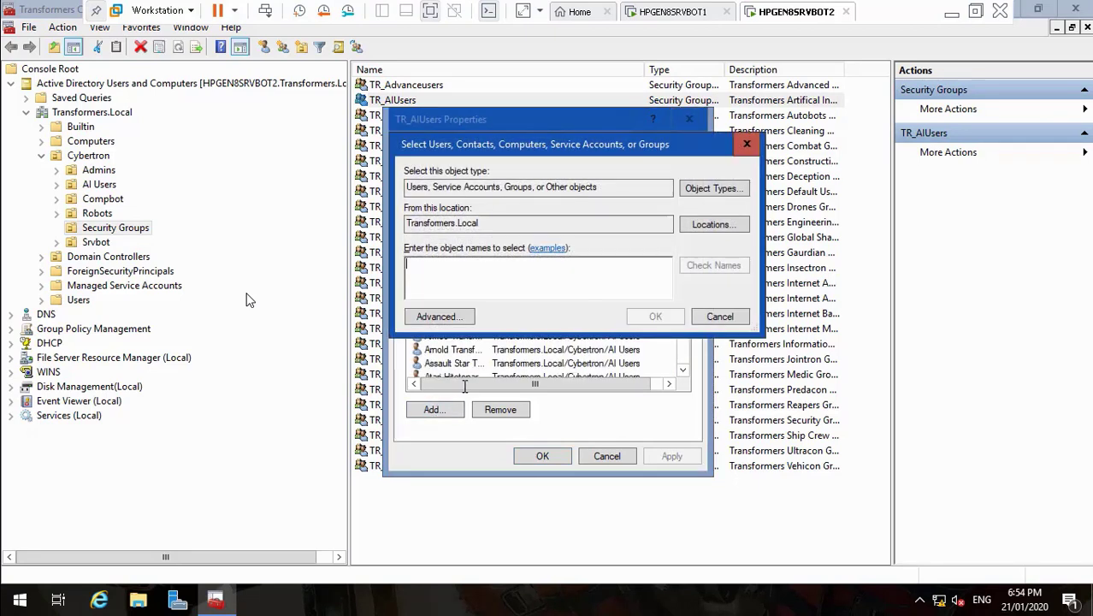
type("krao")
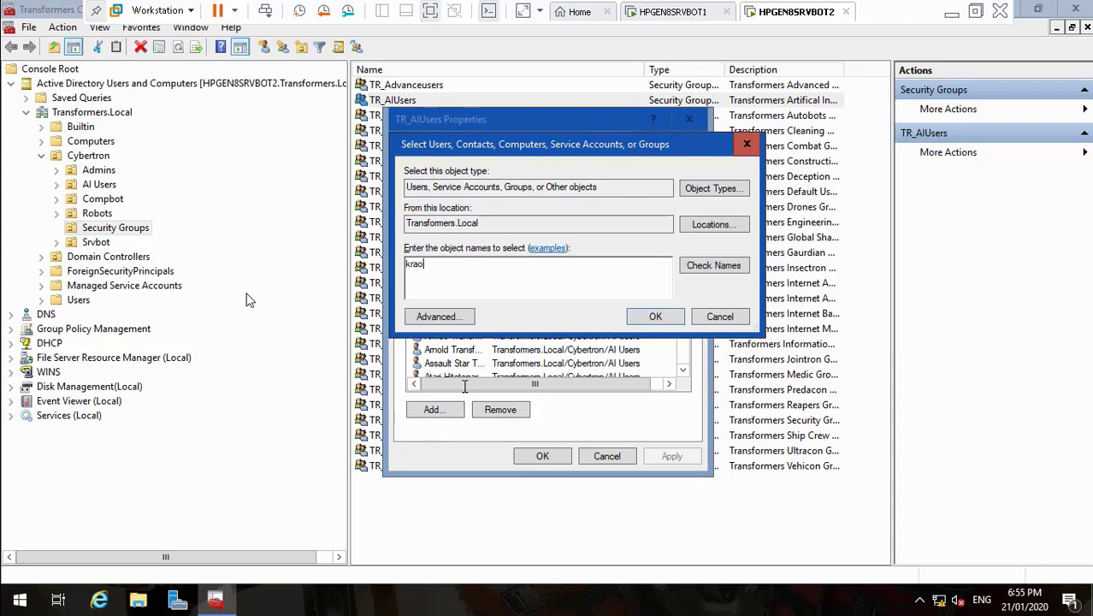
type("uf")
left_click(723, 265)
left_click(656, 317)
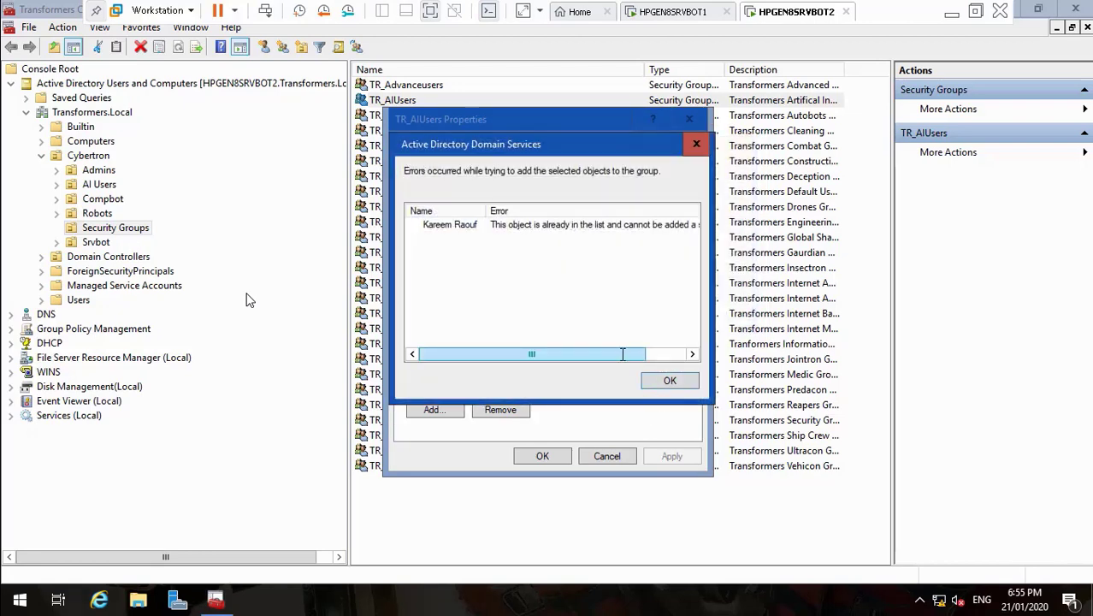
left_click_drag(623, 353, 664, 353)
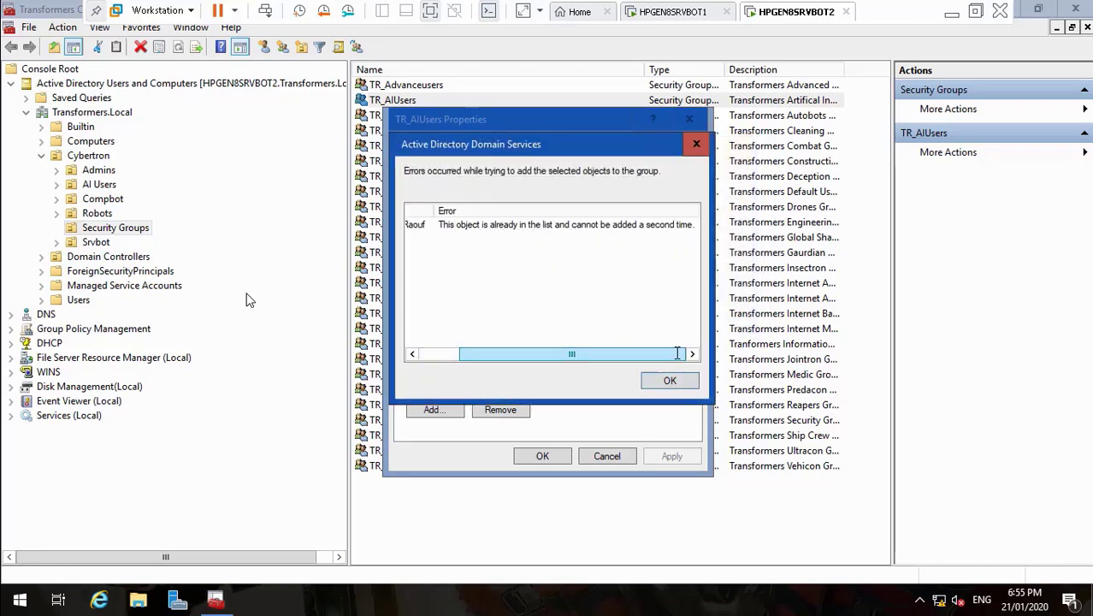
left_click(670, 381)
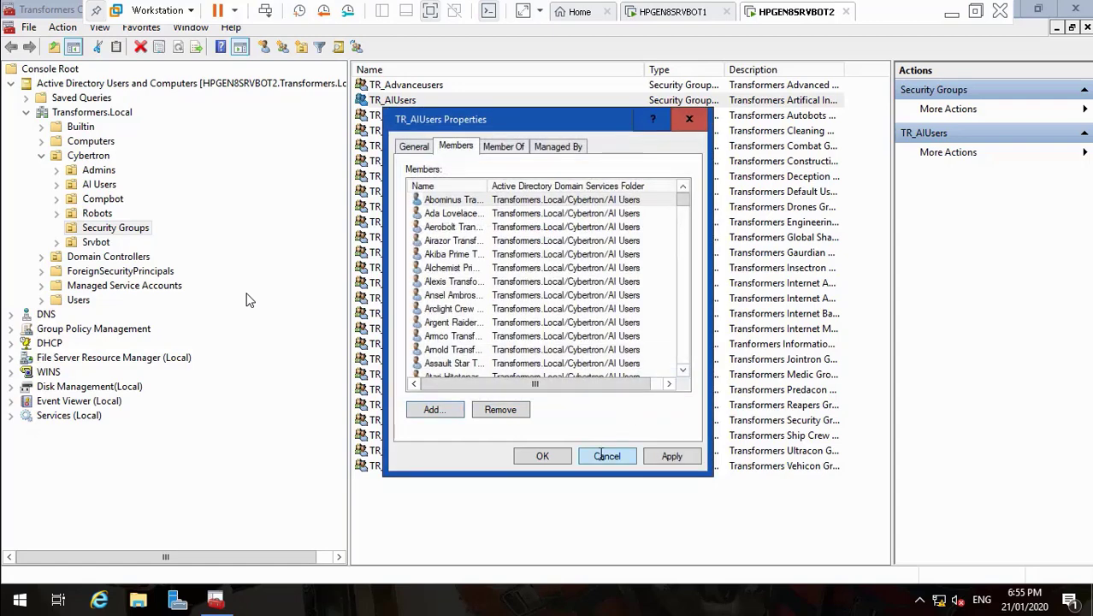
left_click(603, 455)
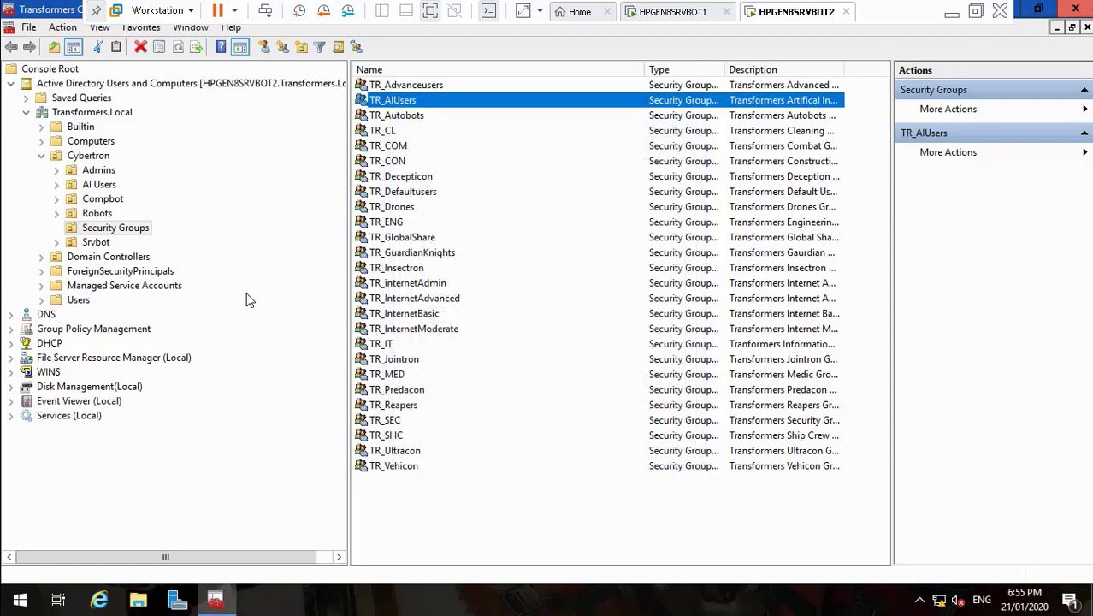
left_click(1075, 9)
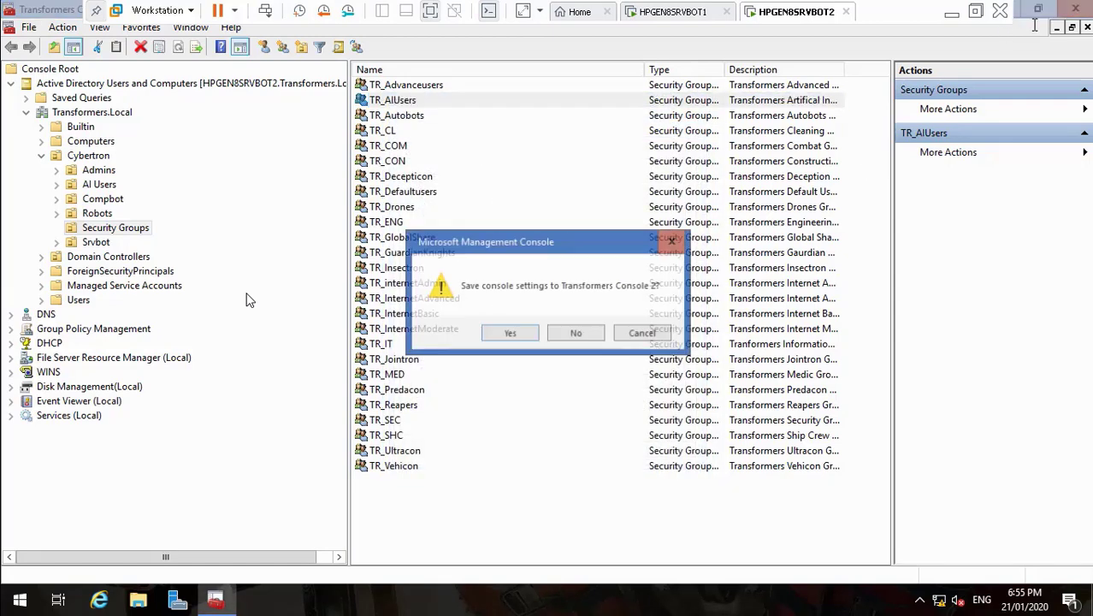
left_click(582, 331)
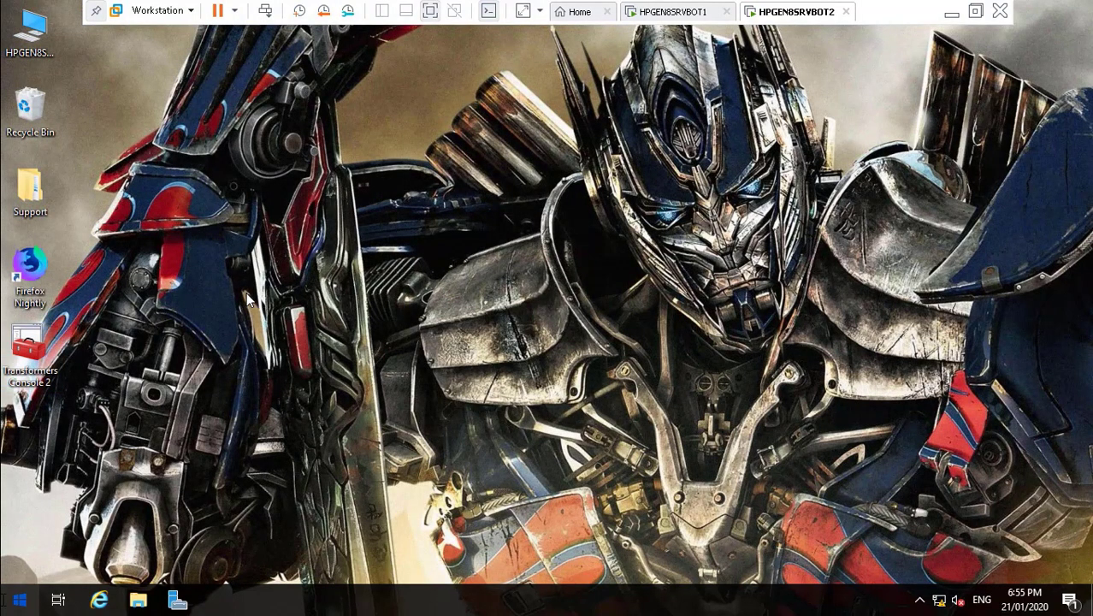
- Restart the HPGEN8SRVBOT2 guest Windows server from the Start power options
key("super")
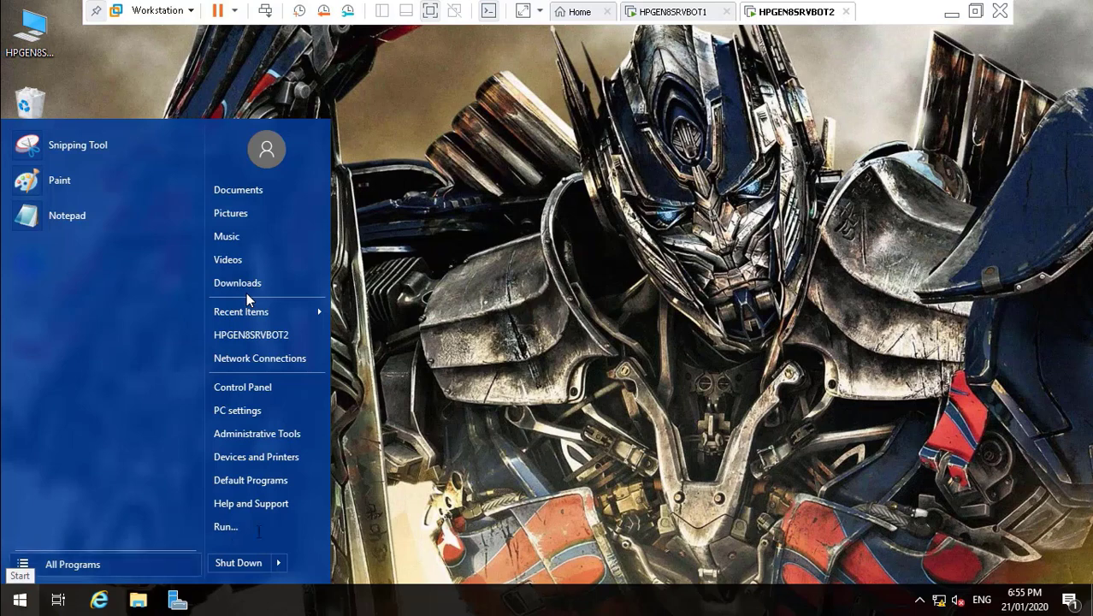
left_click(278, 562)
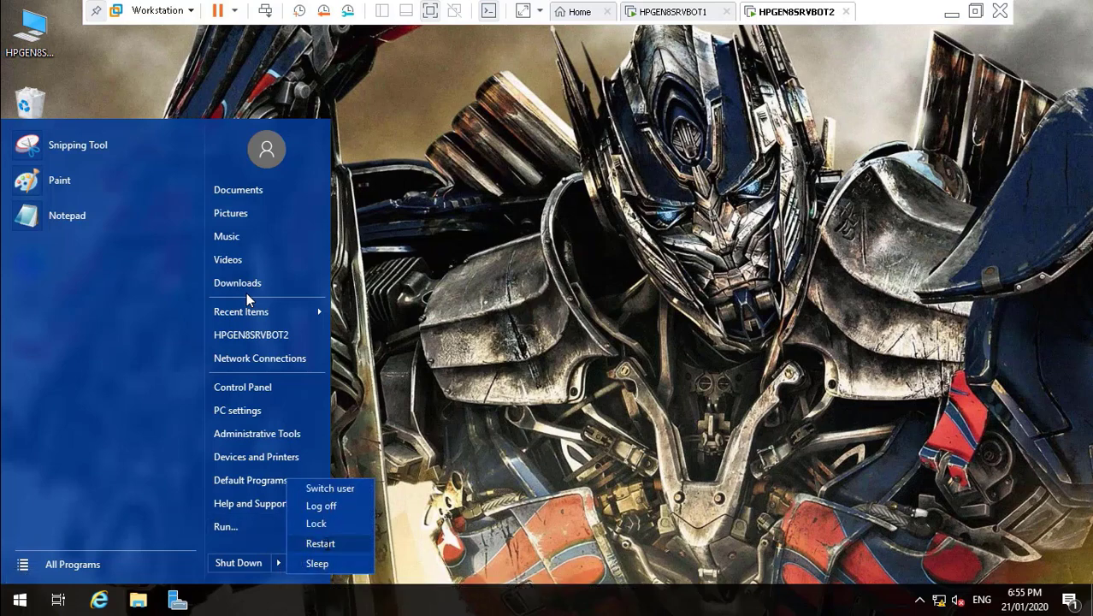
left_click(342, 542)
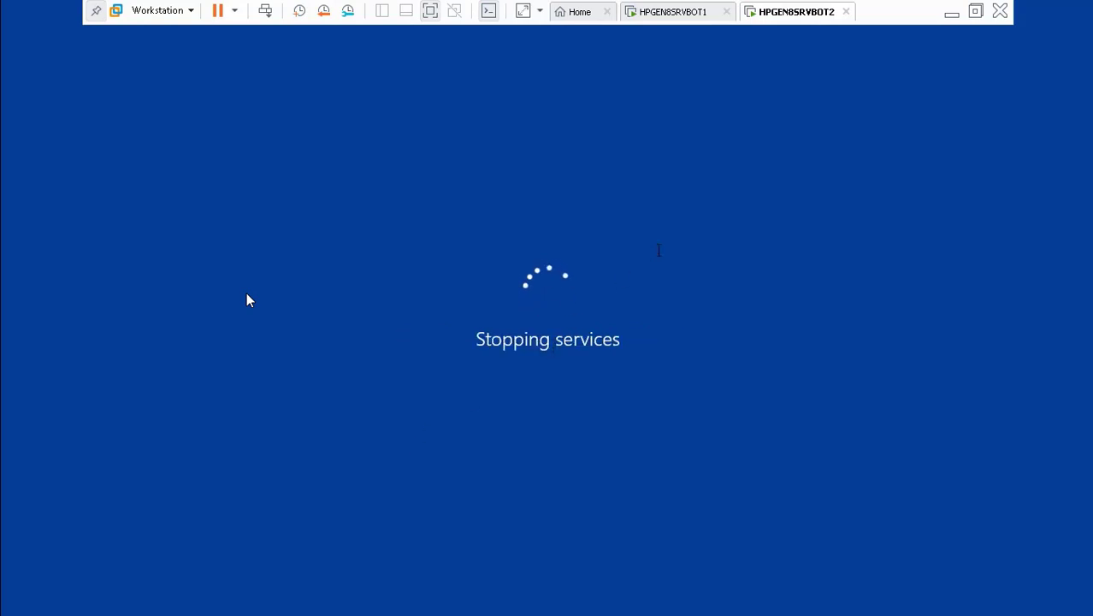
- Return to HPGEN8SRVBOT2 from the taskbar and sign in with the domain user's credentials
left_click(949, 12)
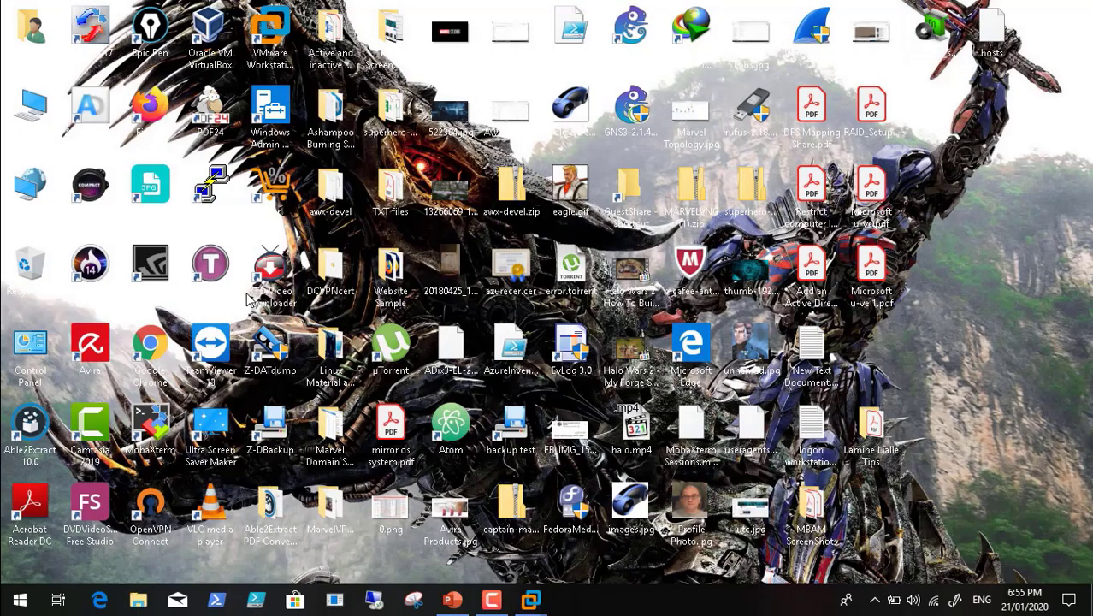
left_click(492, 599)
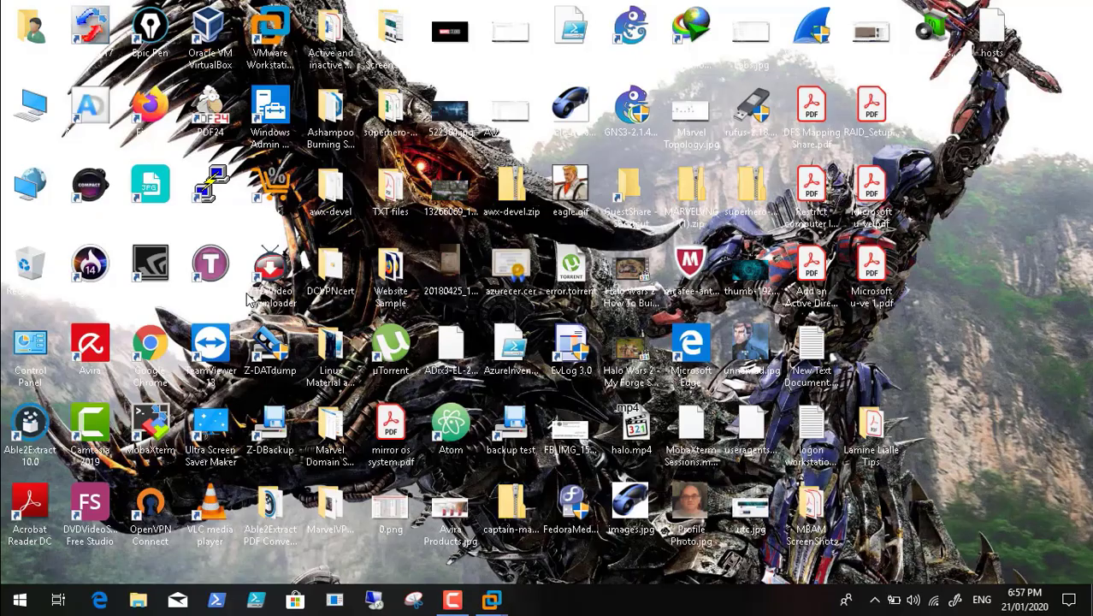
left_click(492, 599)
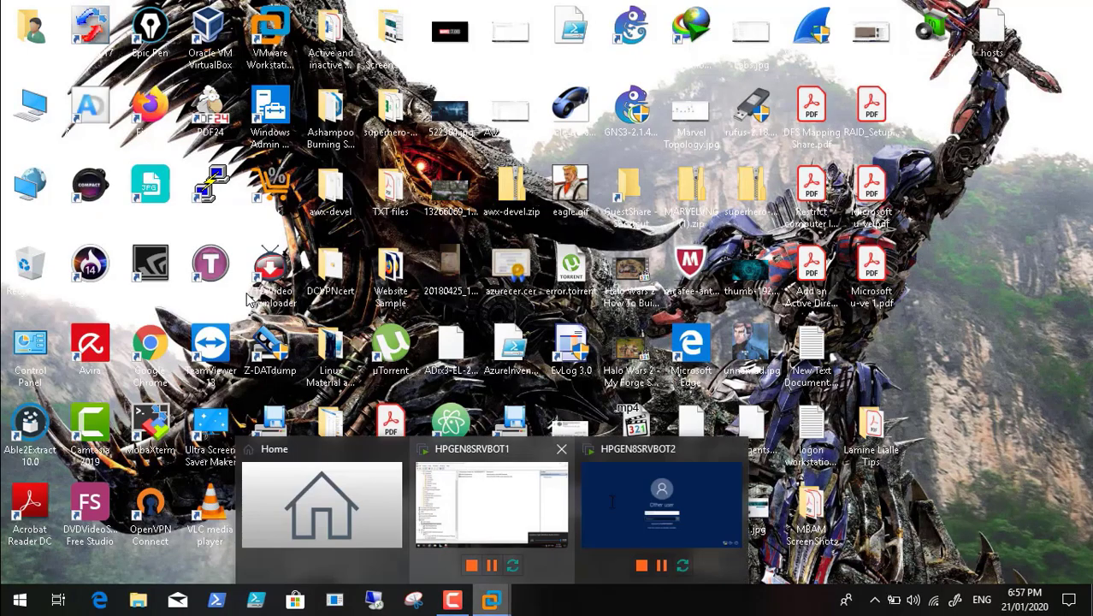
left_click(667, 505)
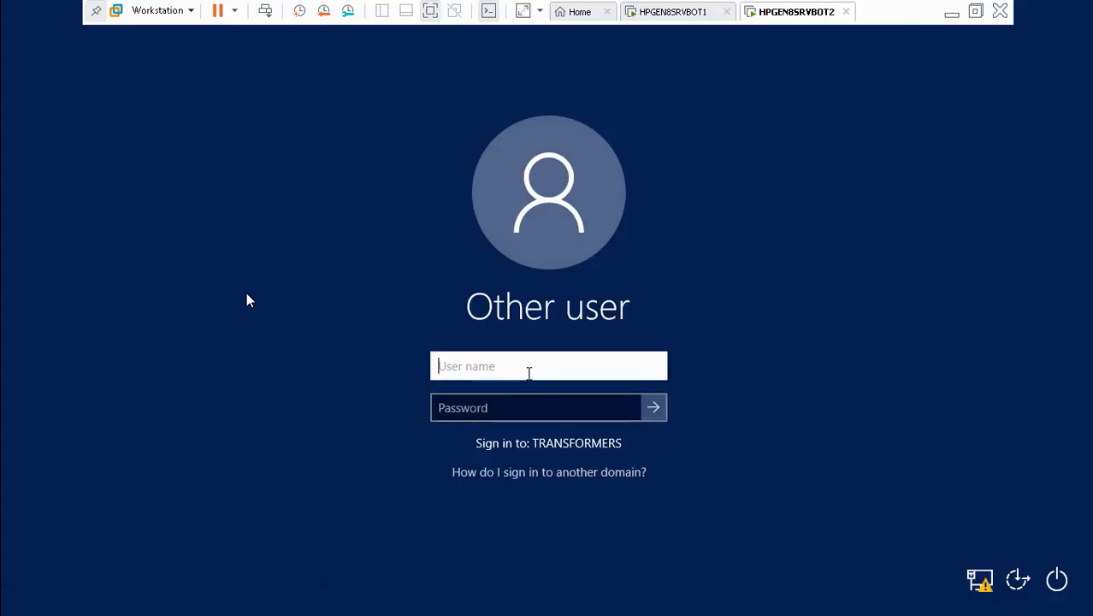
type("kraouf")
key("Tab")
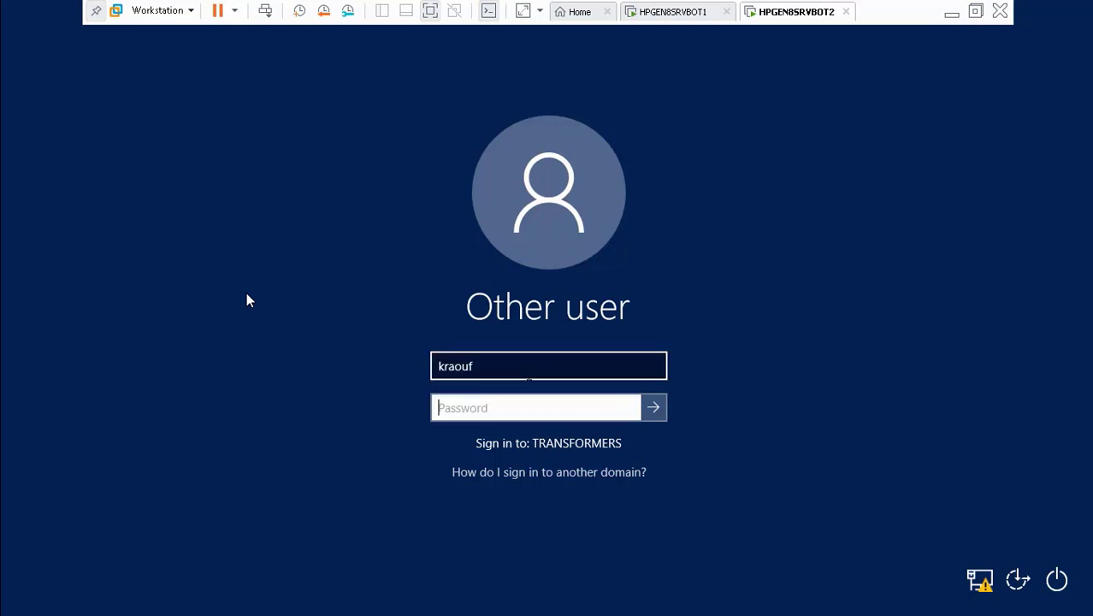
type("**********")
key("Return")
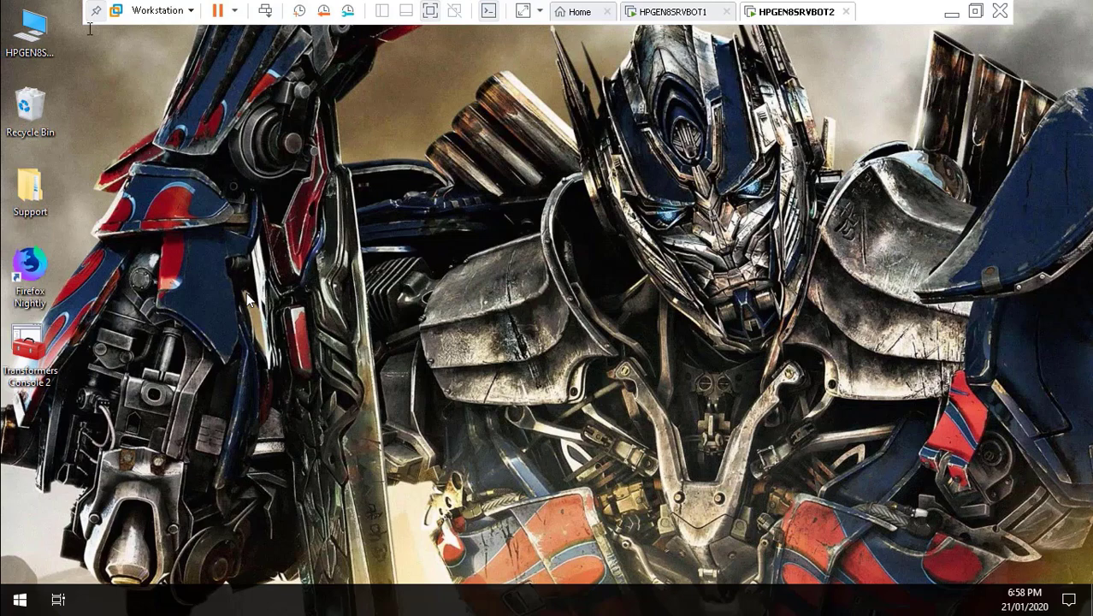
- Inspect the mapped network drives in This PC, close it, and shut down HPGEN8SRVBOT2
left_click(31, 31)
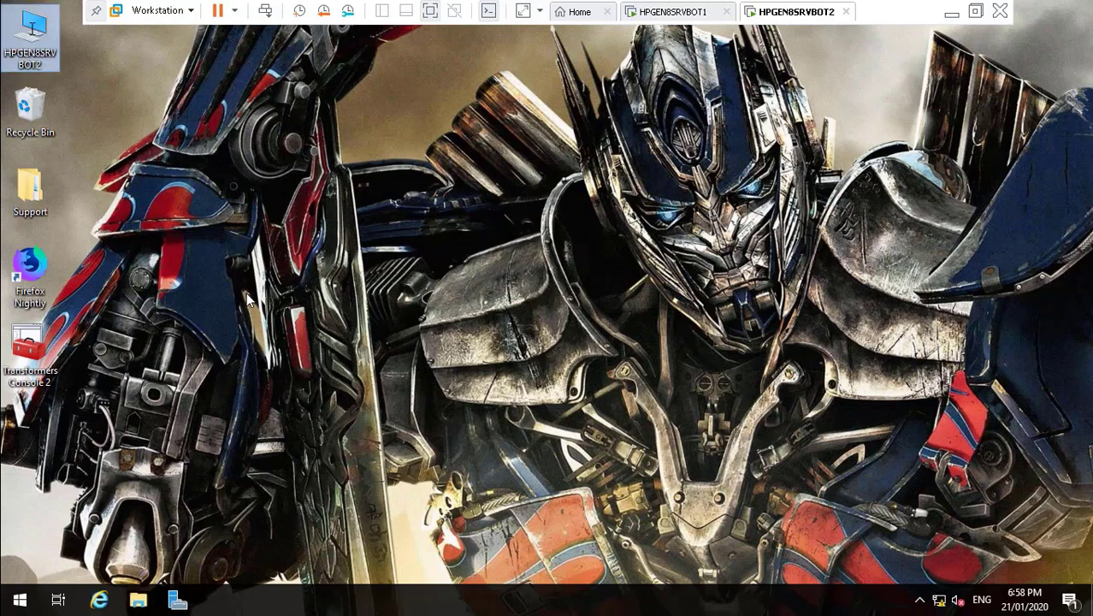
key("Return")
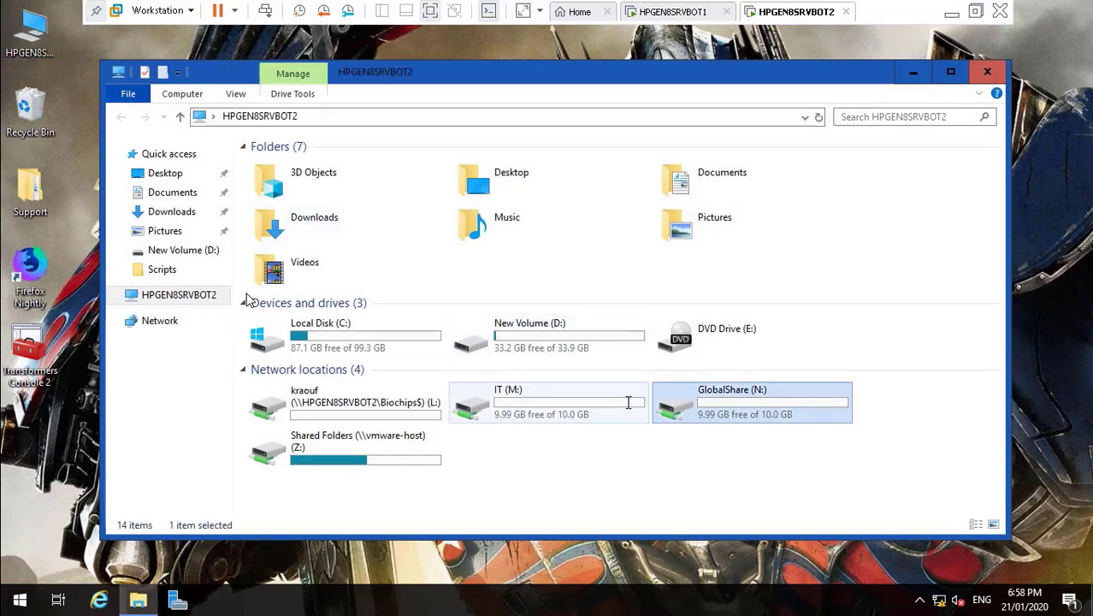
left_click(397, 411)
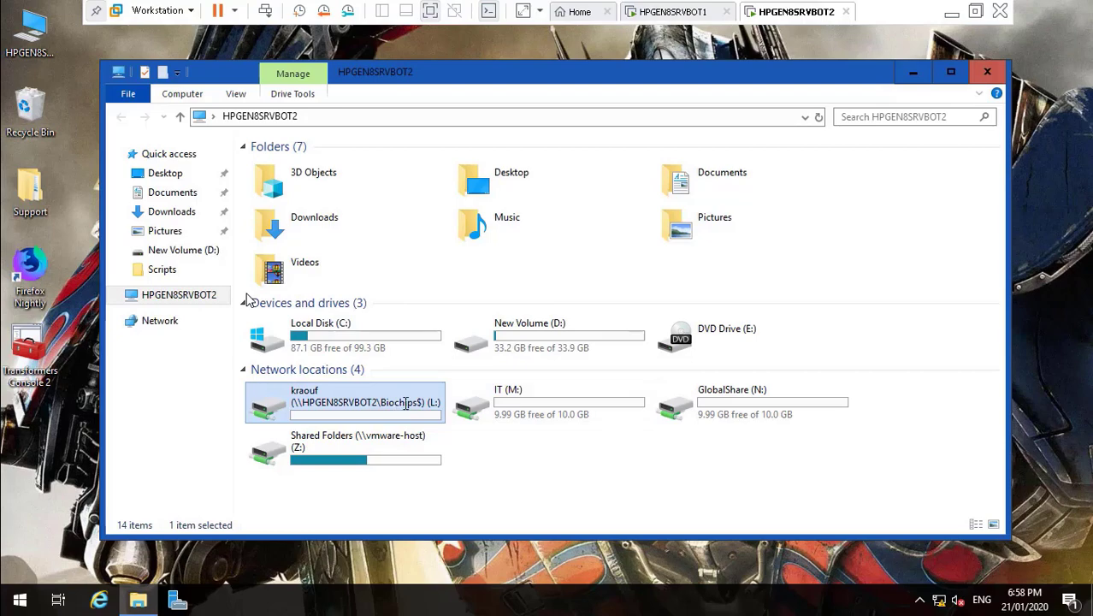
left_click(990, 69)
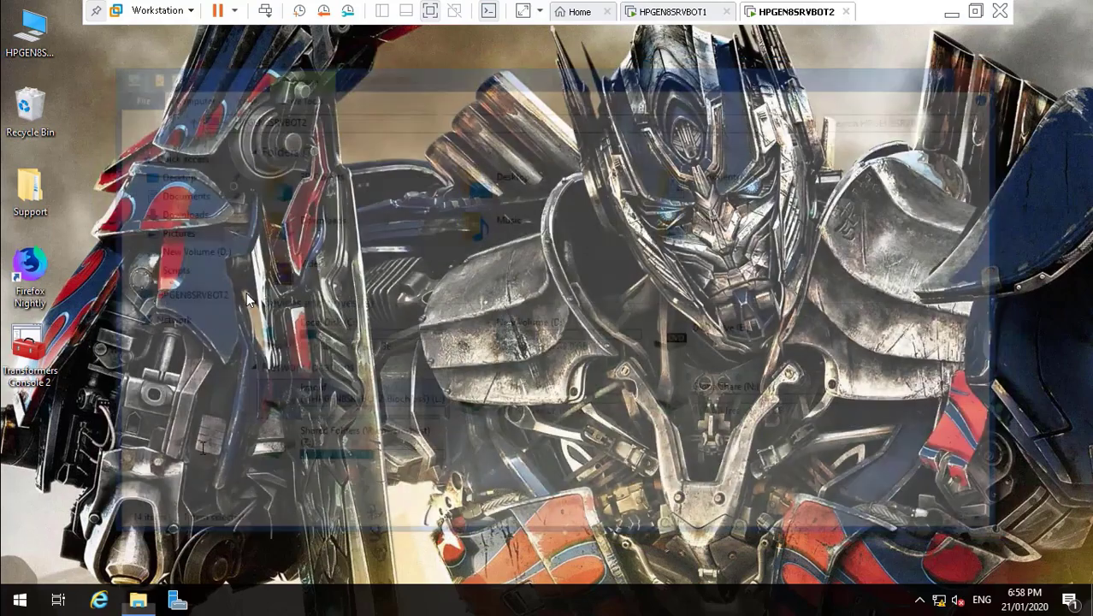
key("super")
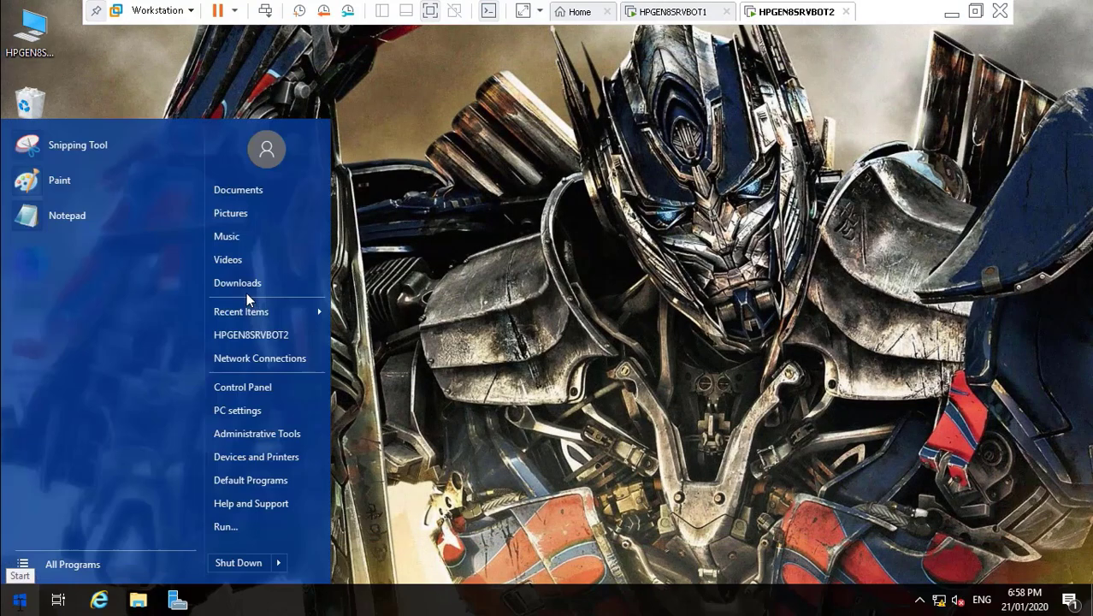
left_click(240, 562)
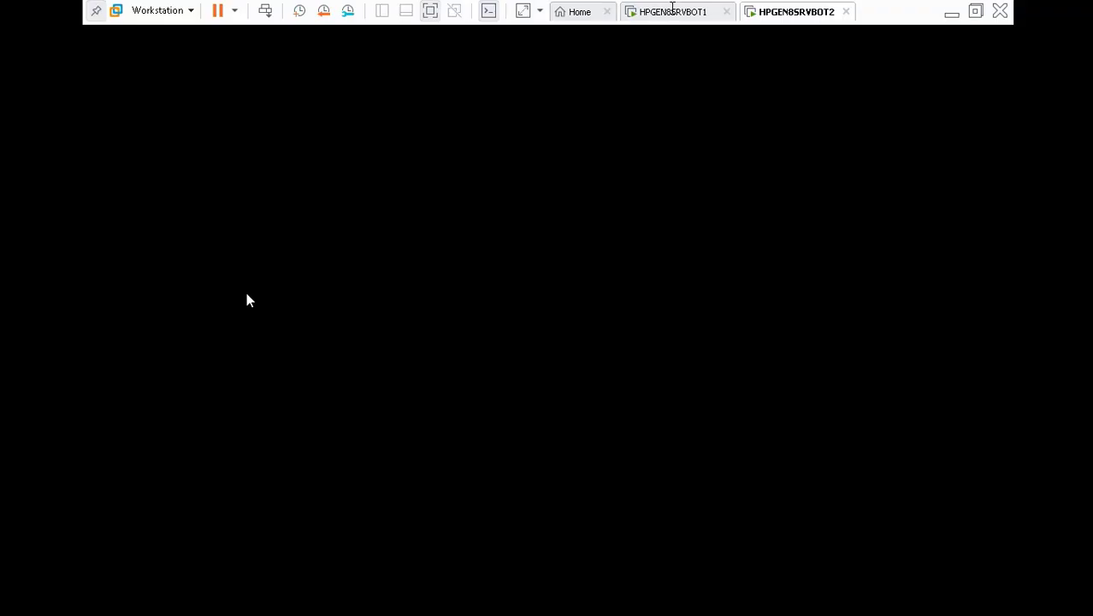
- Switch to HPGEN8SRVBOT1 and sign in with its password
left_click(673, 12)
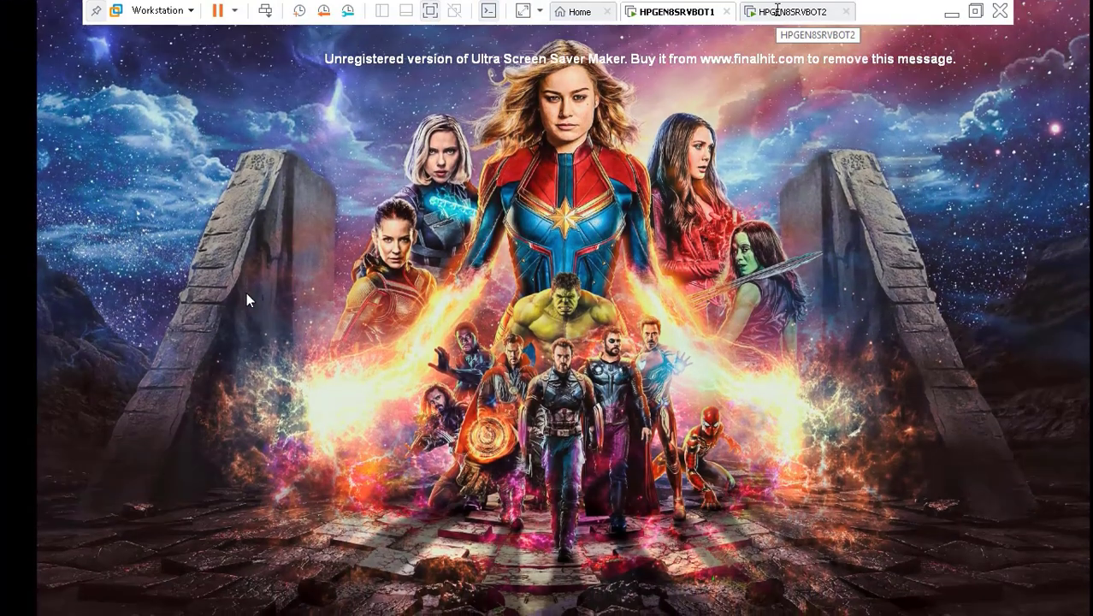
left_click(776, 10)
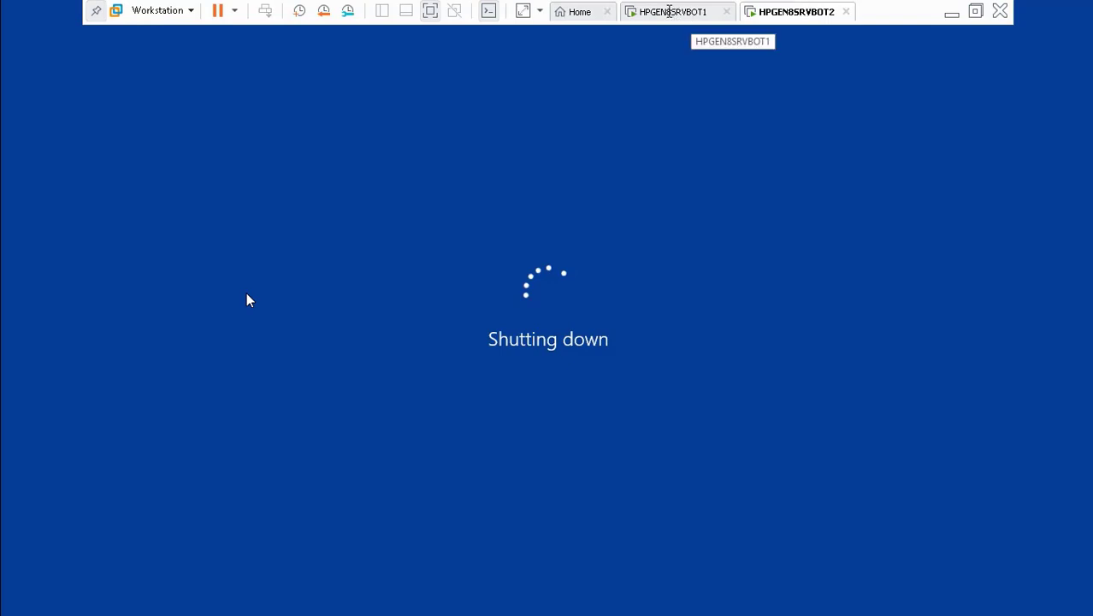
left_click(693, 16)
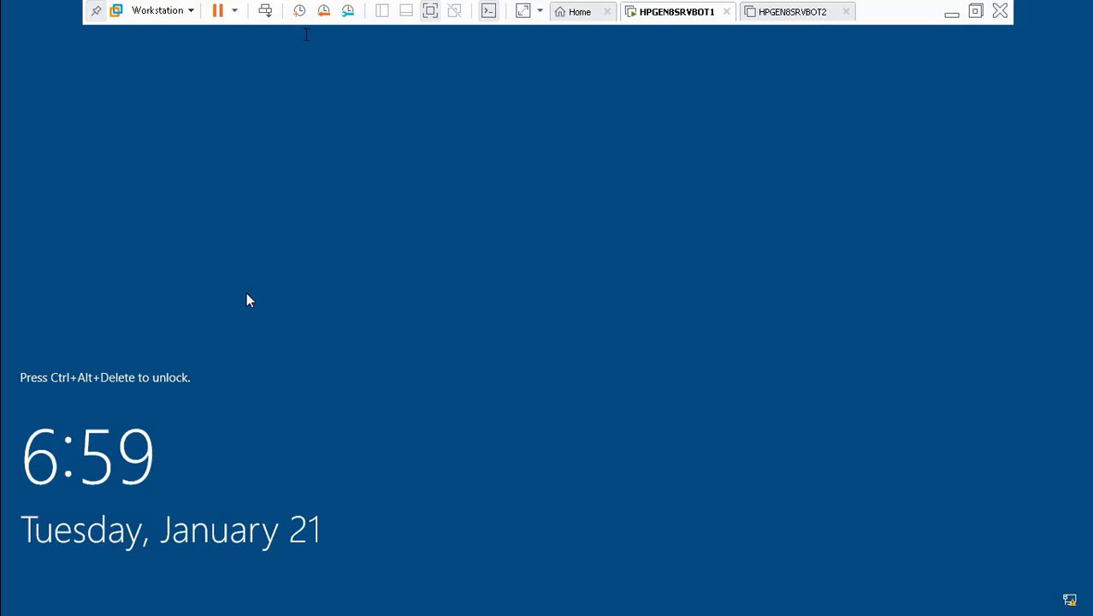
left_click(265, 11)
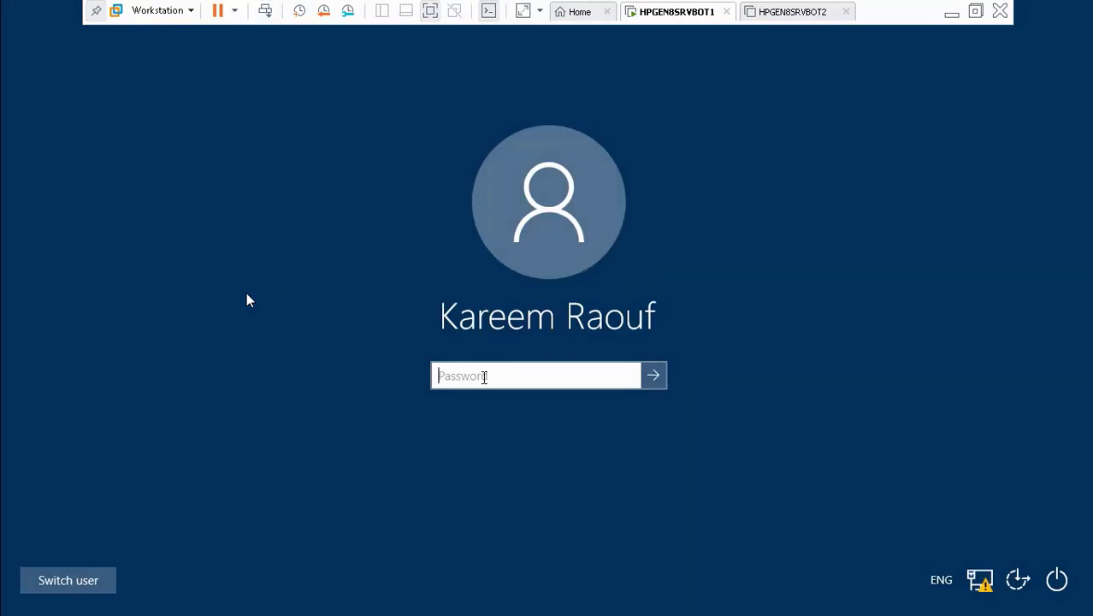
type("••••••")
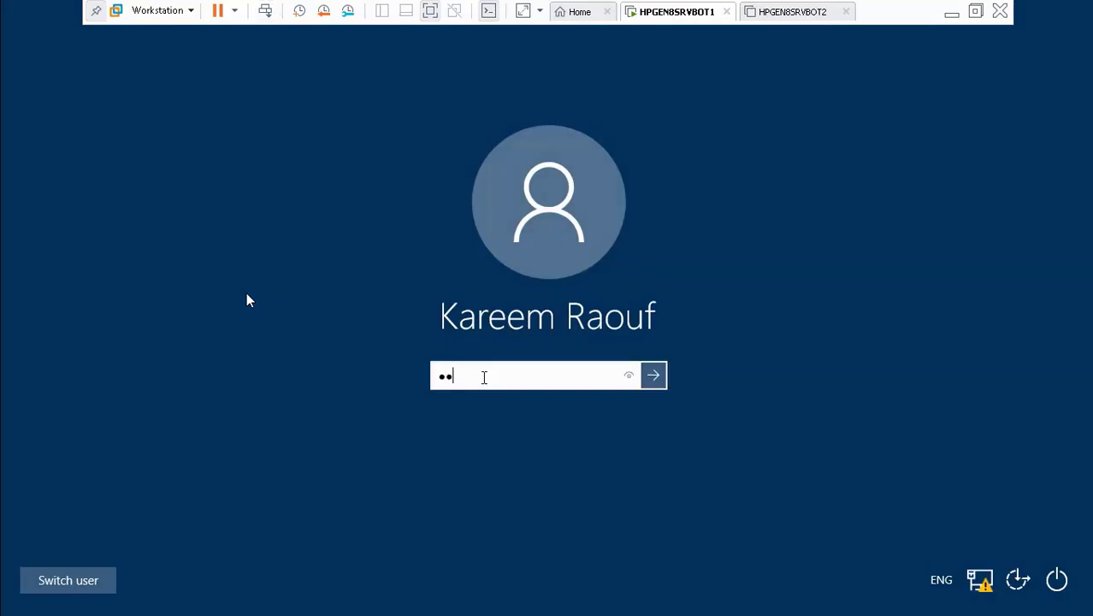
type("••••")
key("Return")
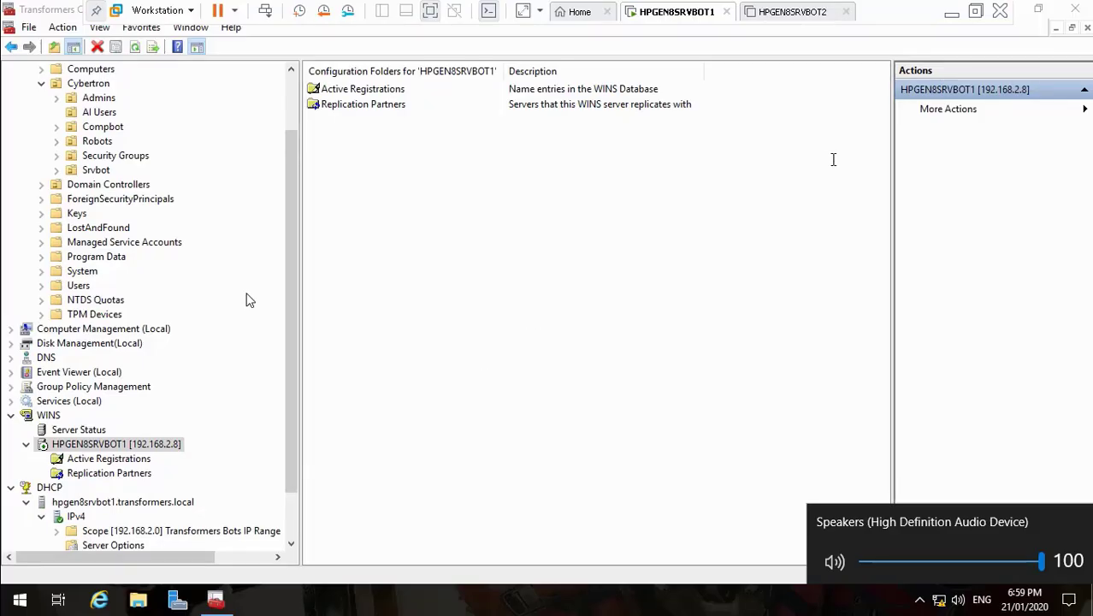
- Close the Transformers console on HPGEN8SRVBOT1 and shut the machine down
left_click(1075, 8)
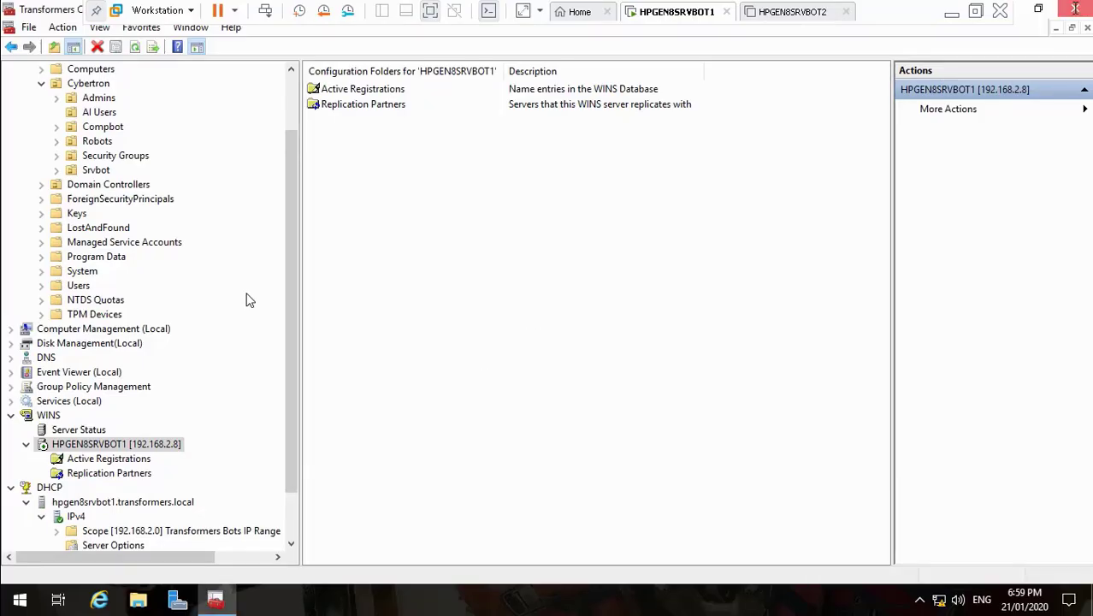
key("Return")
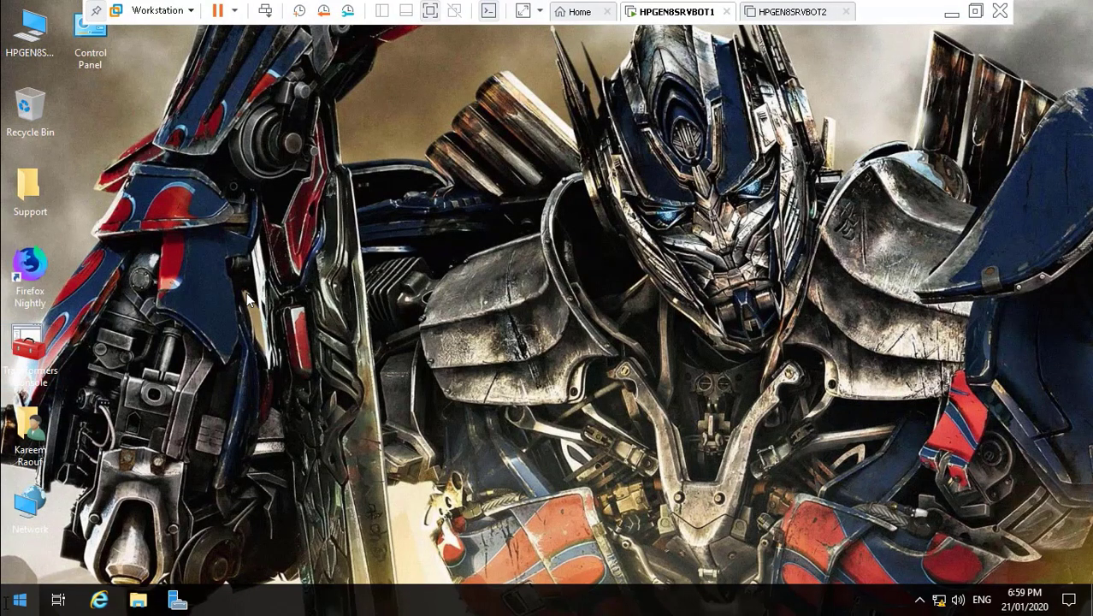
key("super")
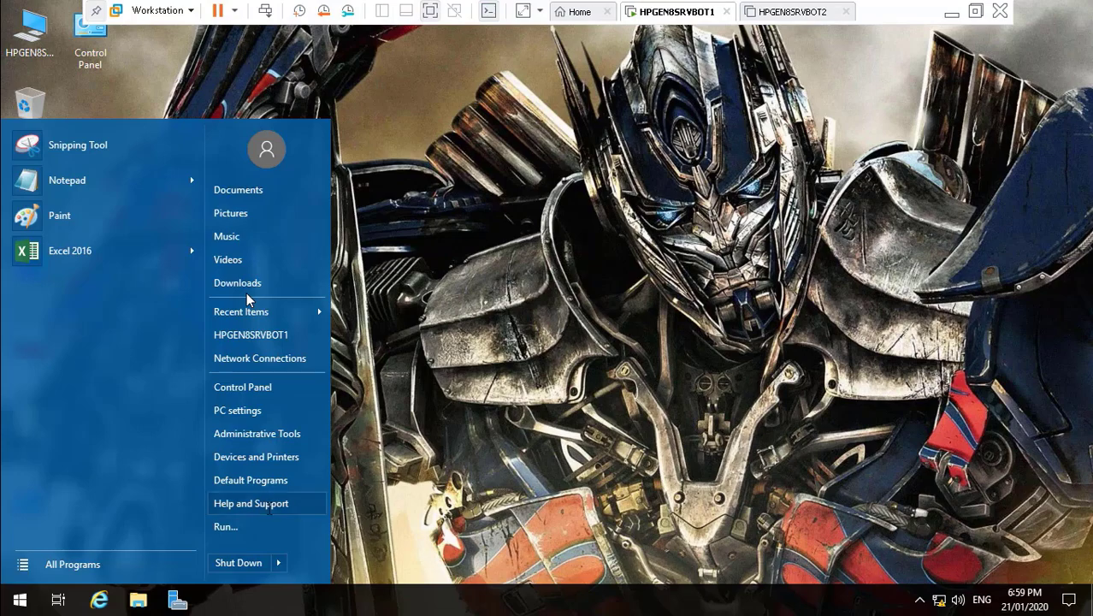
left_click(238, 562)
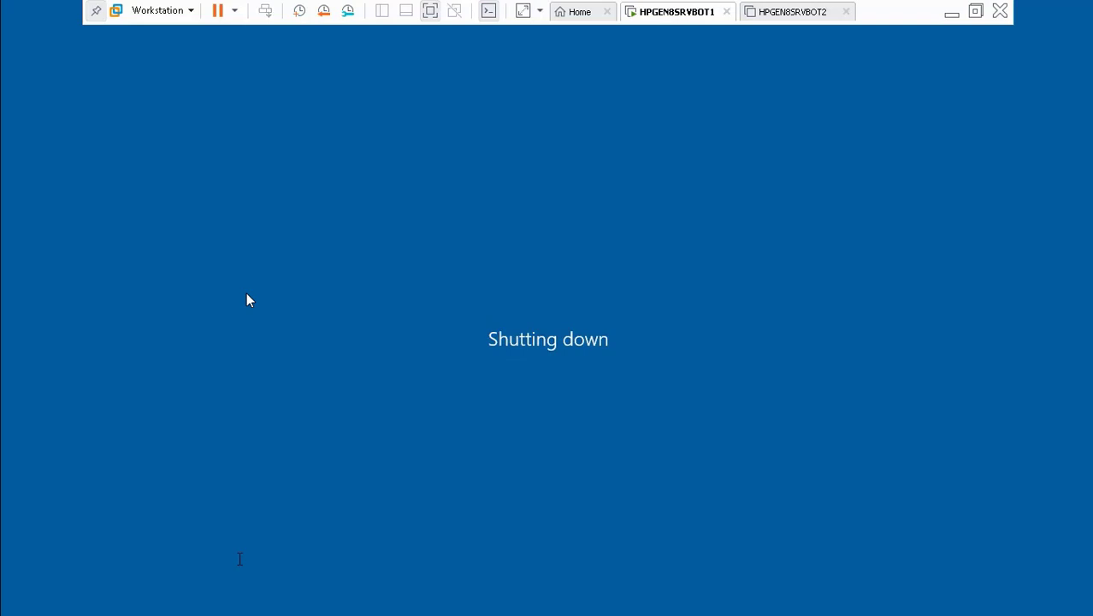
double_click(433, 270)
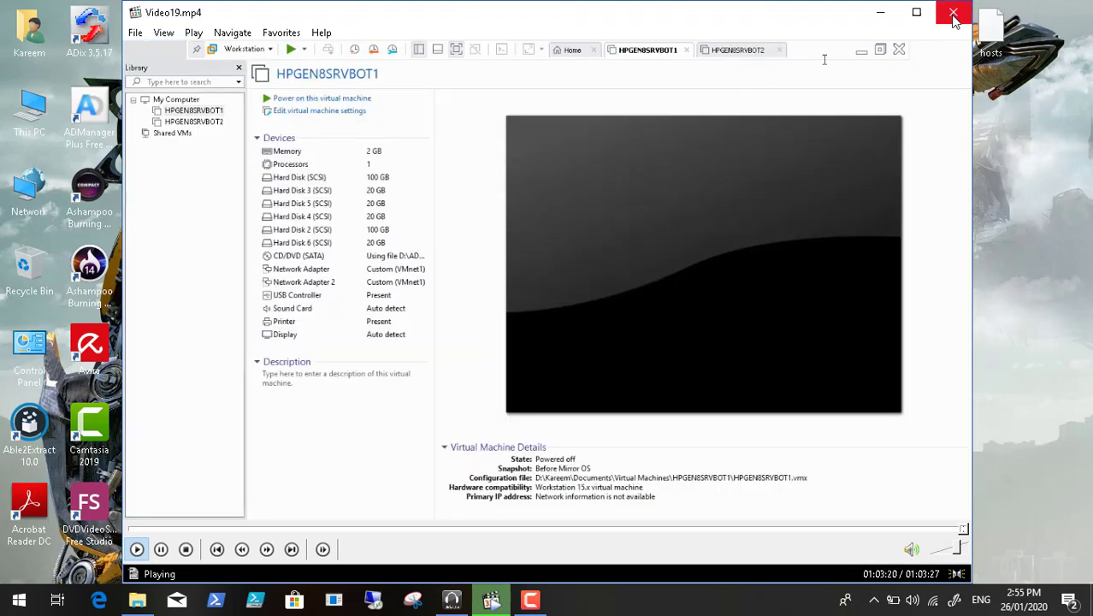
- Close the Video19.mp4 player window to return to the host desktop
left_click(954, 19)
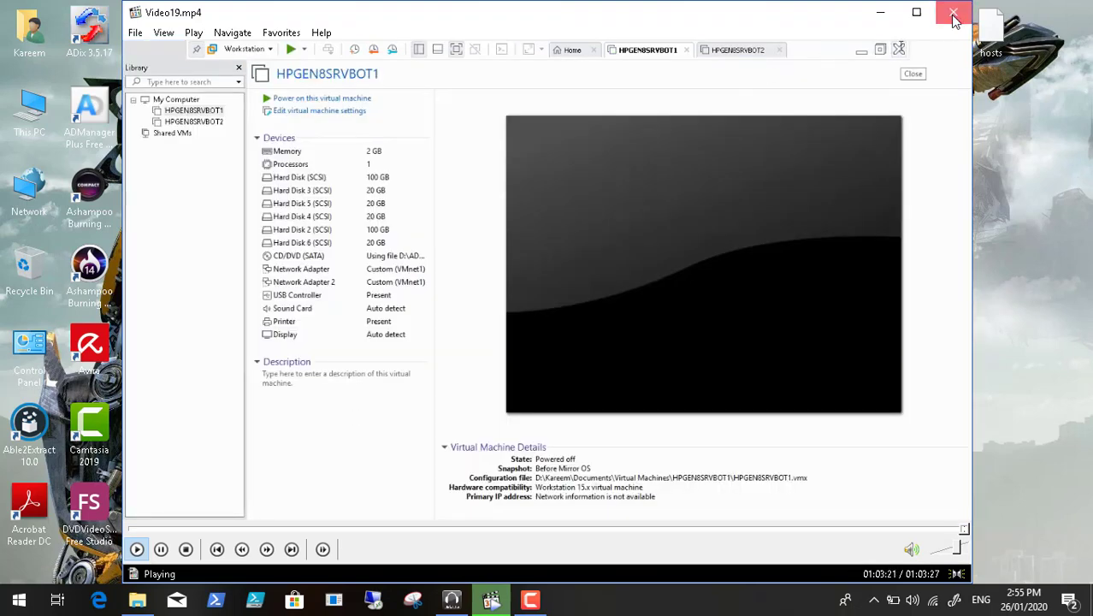
left_click(490, 599)
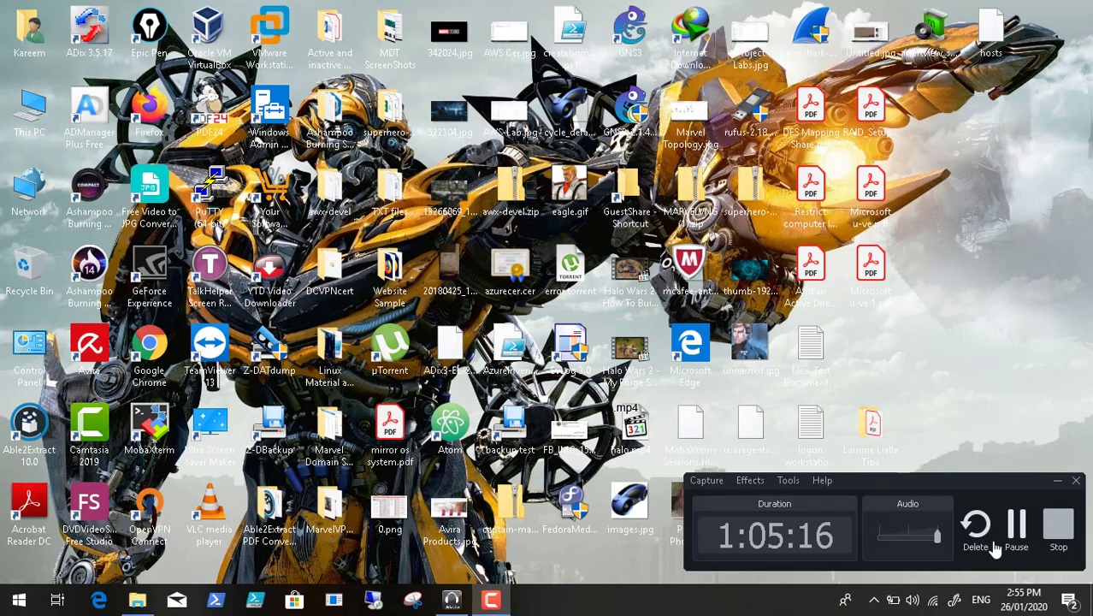